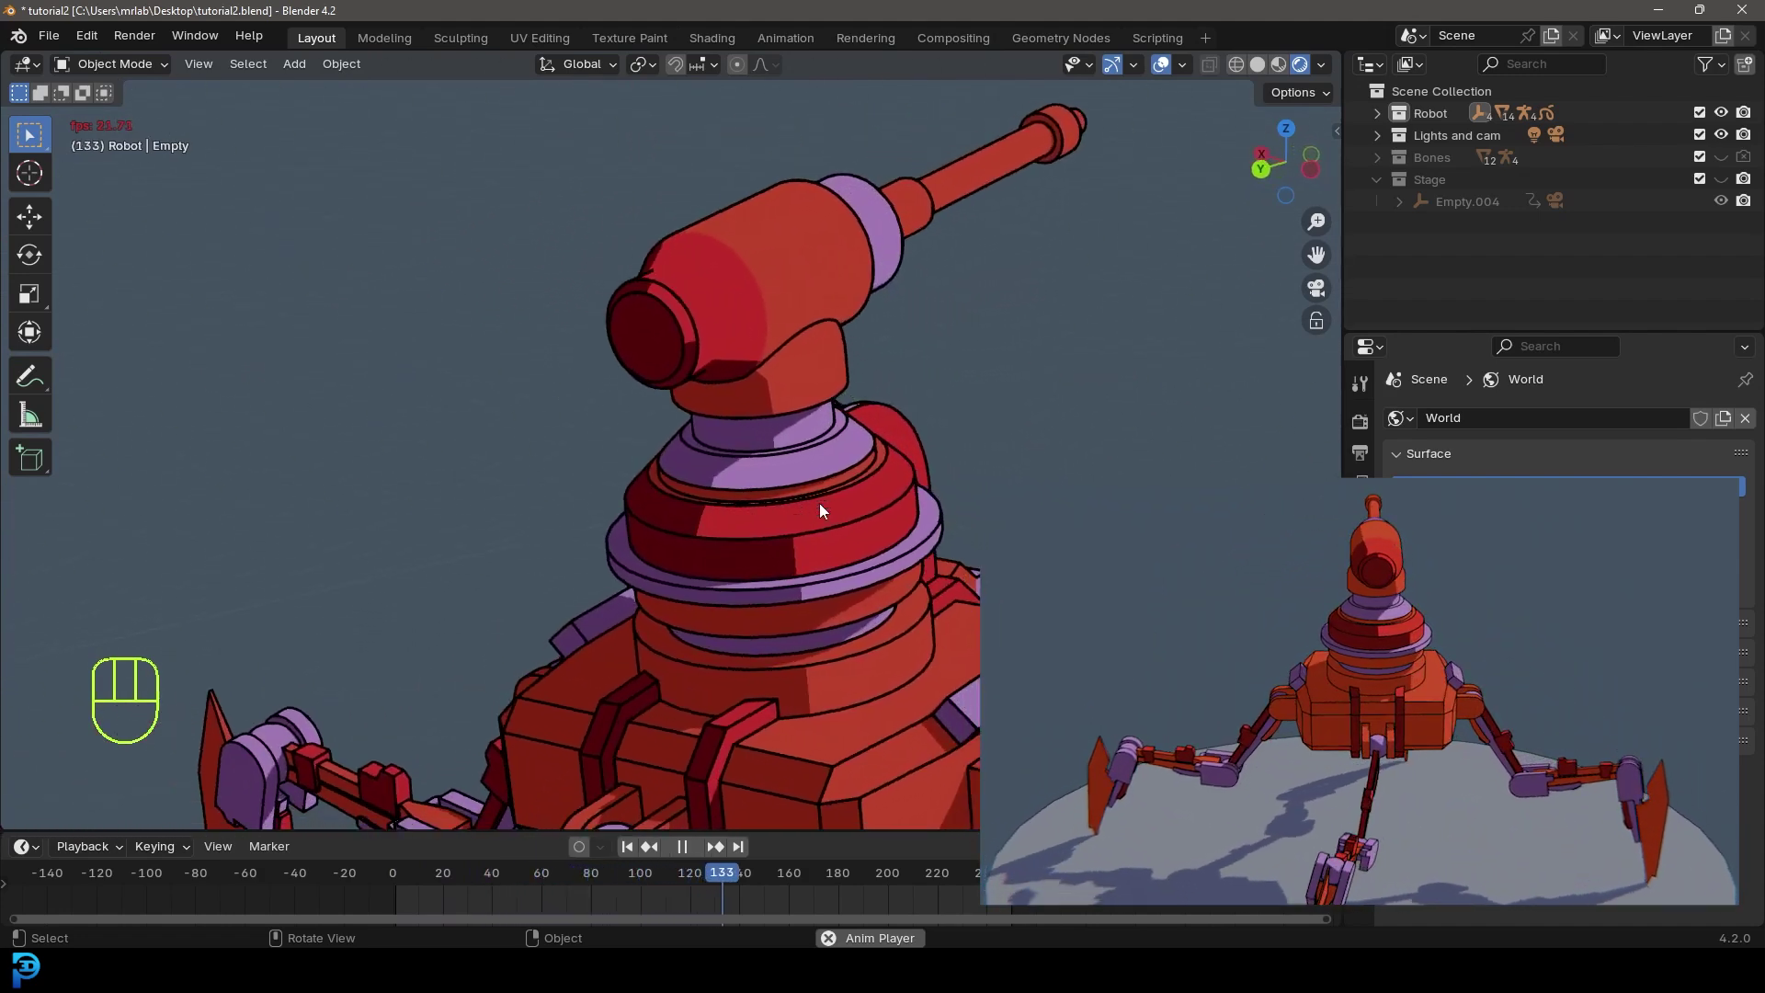
Step: Play the robot's walk animation through the camera view and stop playback at frame 19
key(KP_0)
shift+middle_drag(831, 472, 832, 393)
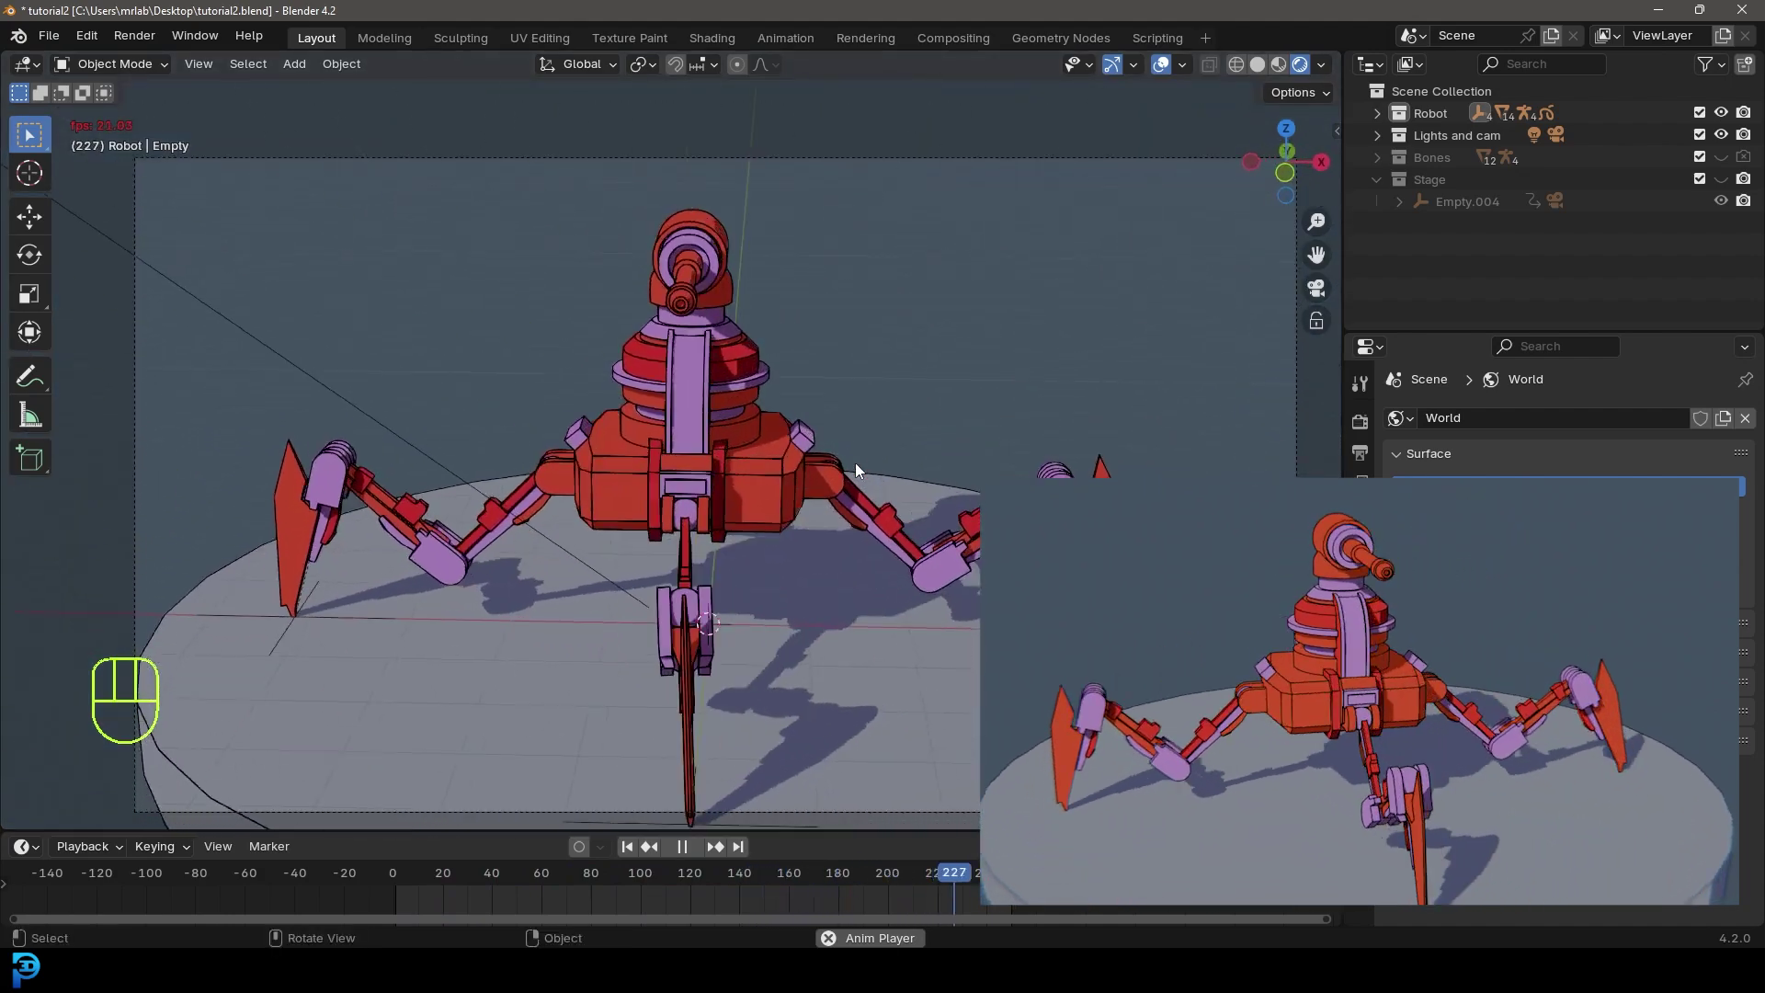
key(space)
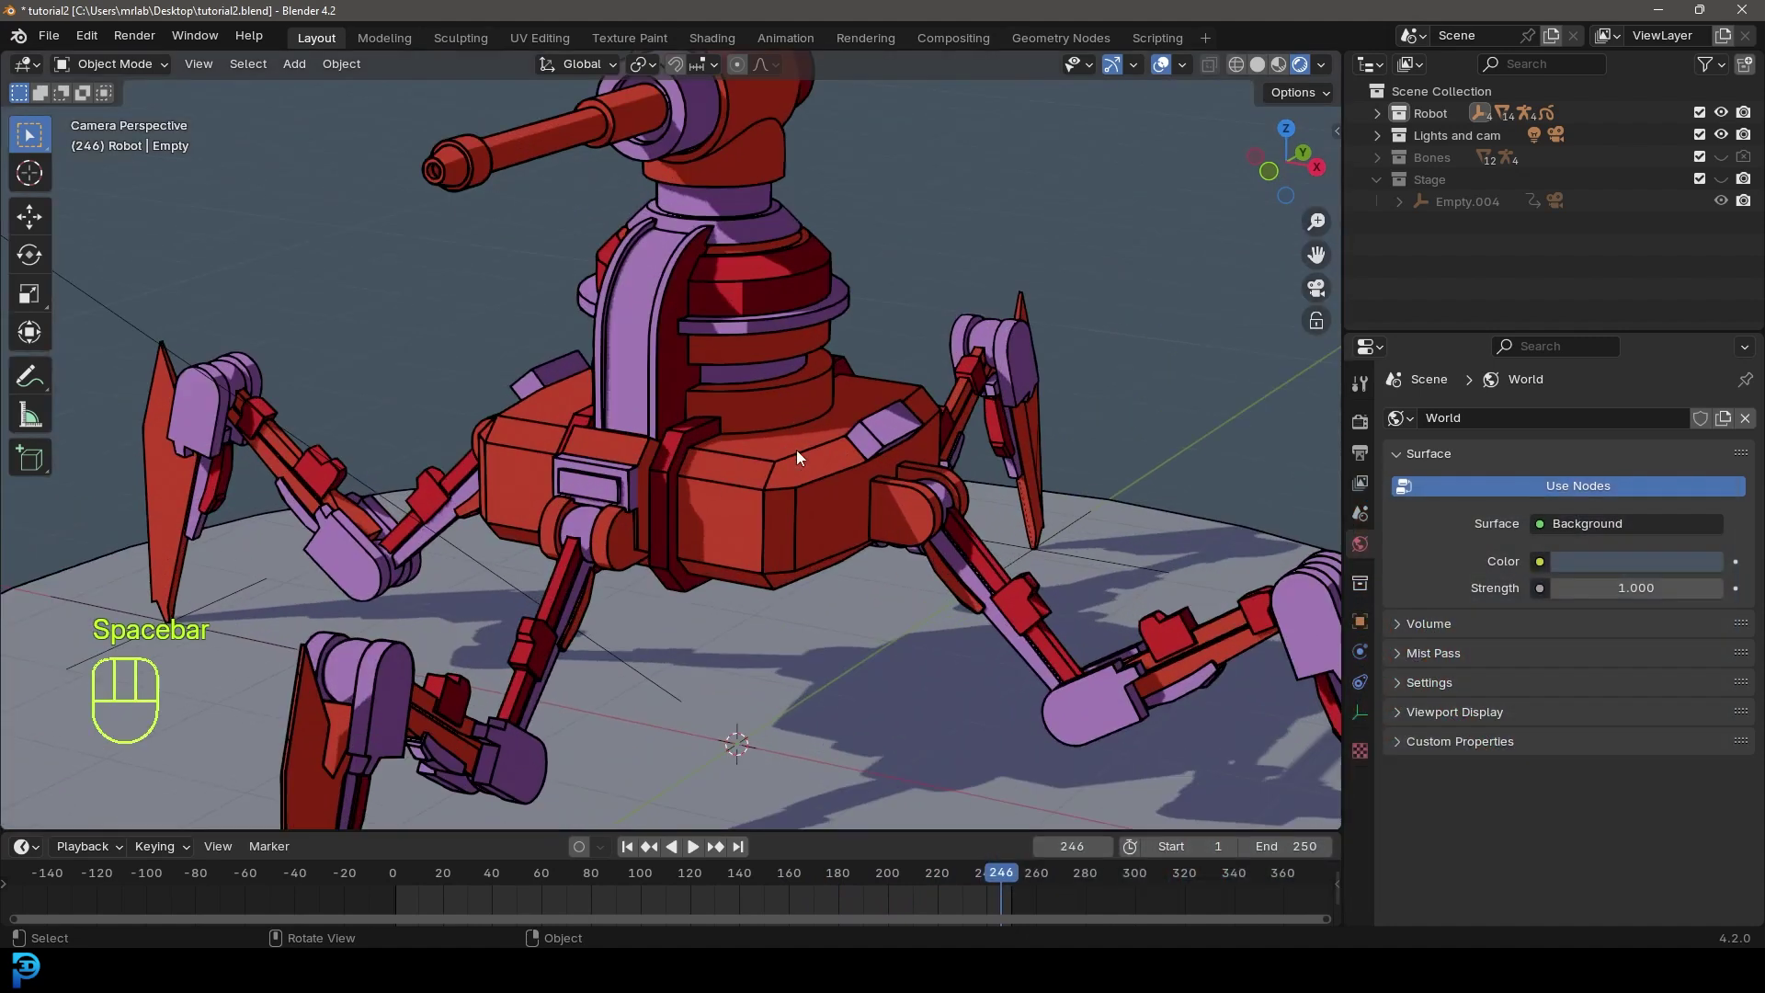
key(space)
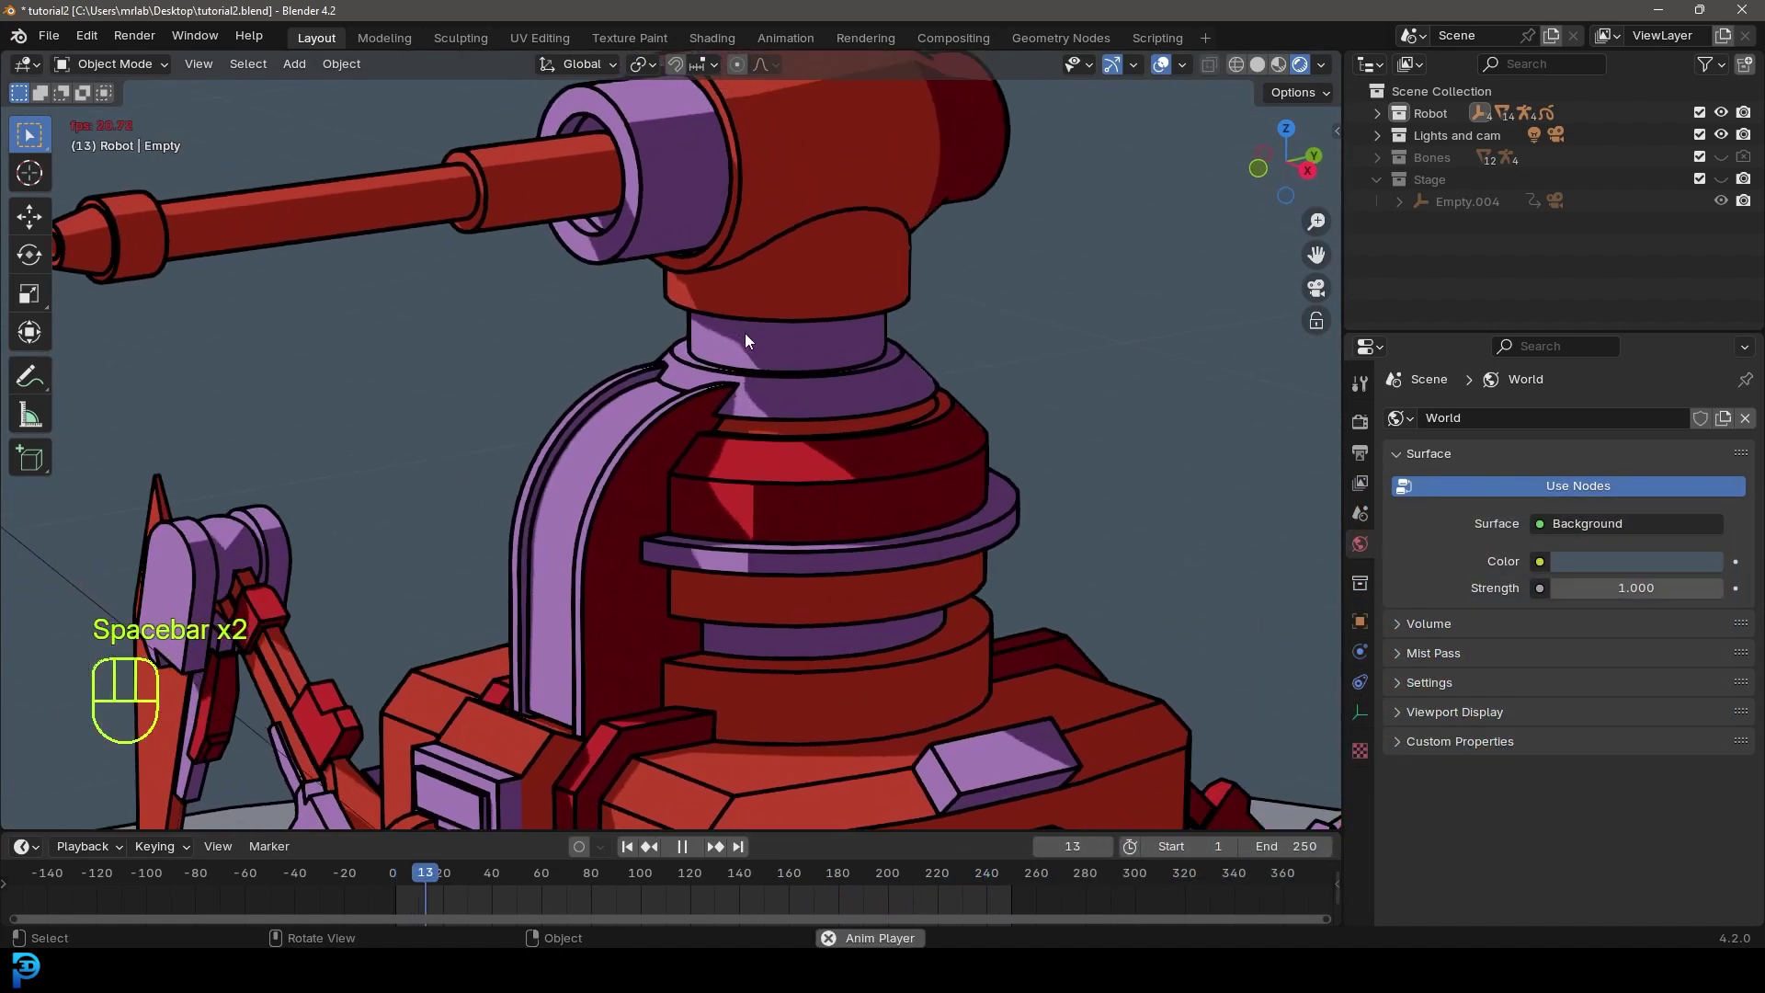
key(space)
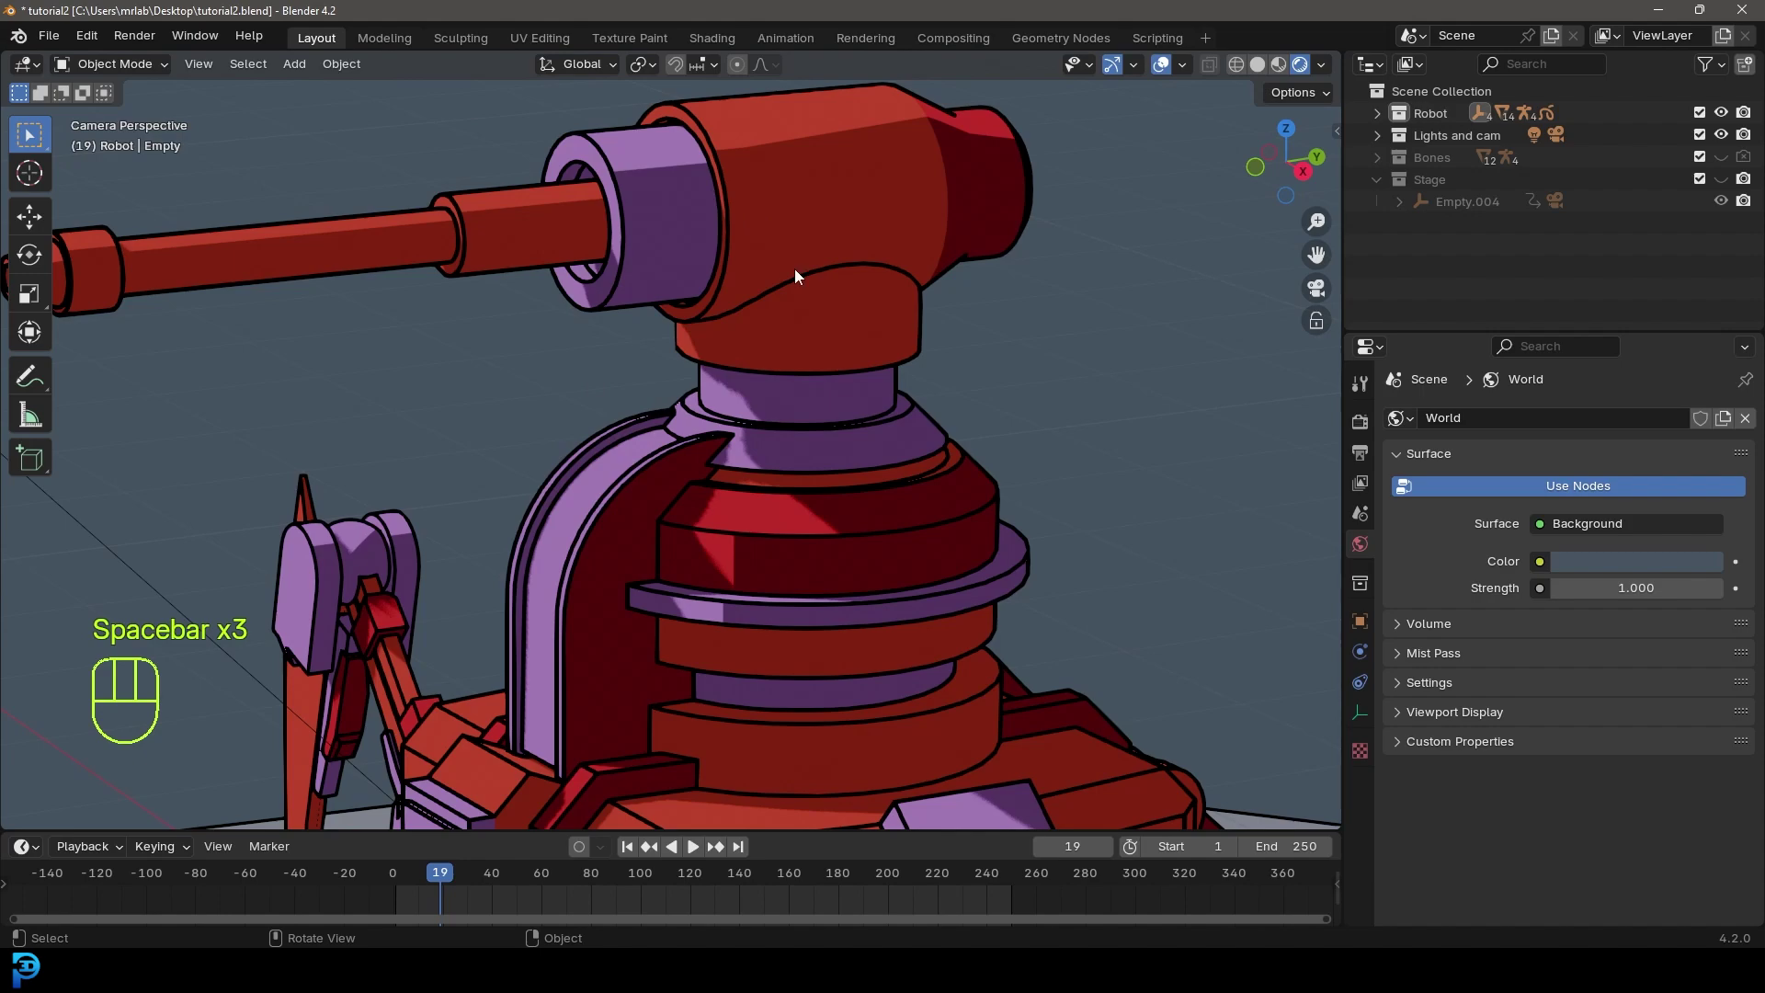
Step: Try moving the robot's body to test how the legs follow, and cancel the move
scroll(798, 598, down, 5)
shift+middle_drag(798, 599, 835, 429)
scroll(625, 460, up, 6)
shift+middle_drag(625, 461, 752, 513)
click(788, 532)
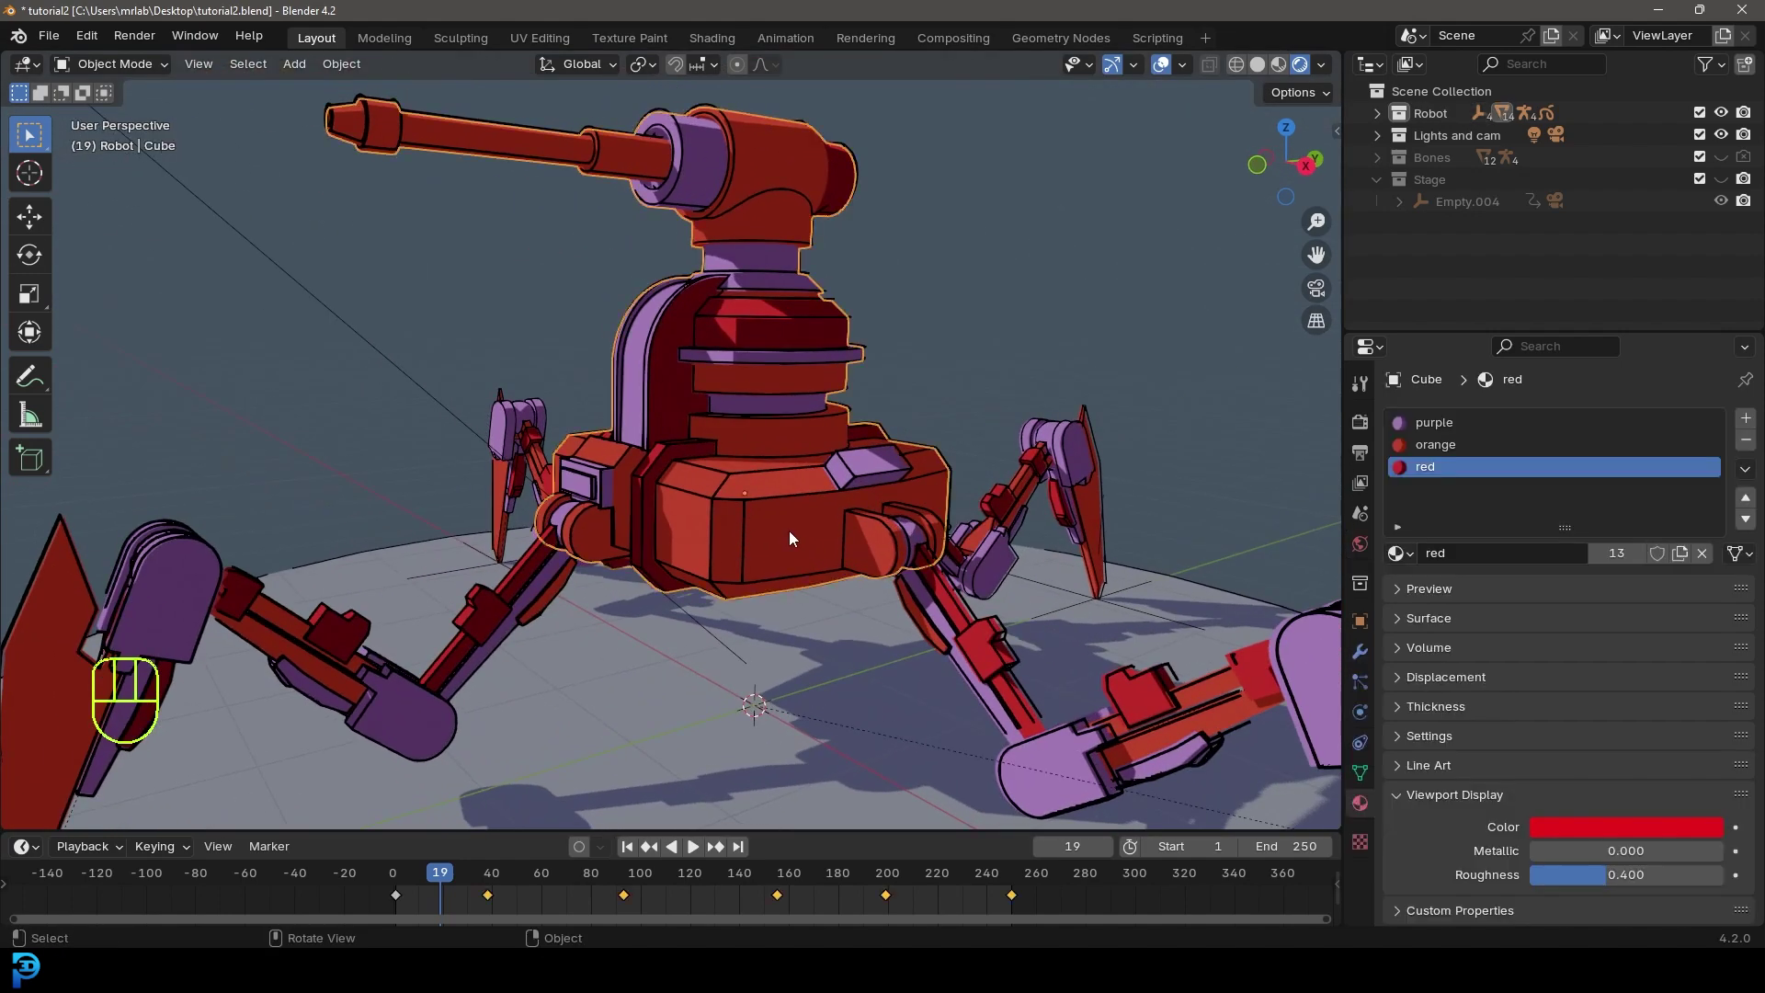
key(g)
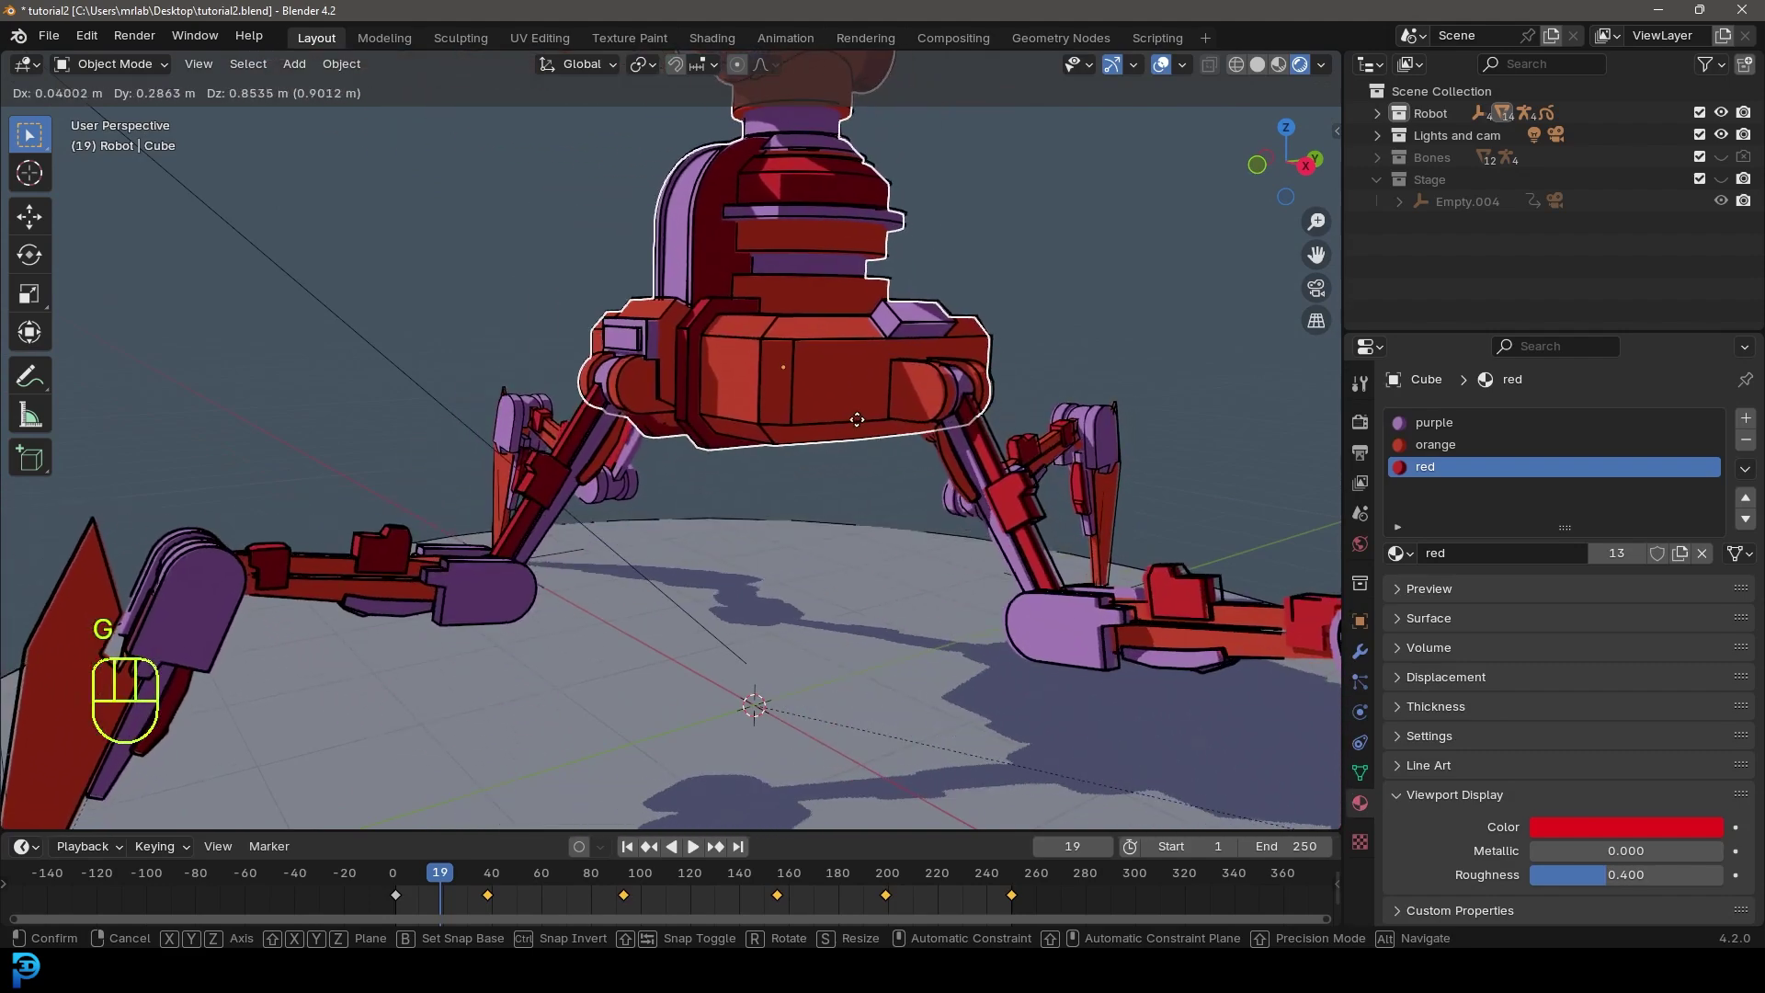
right_click(731, 450)
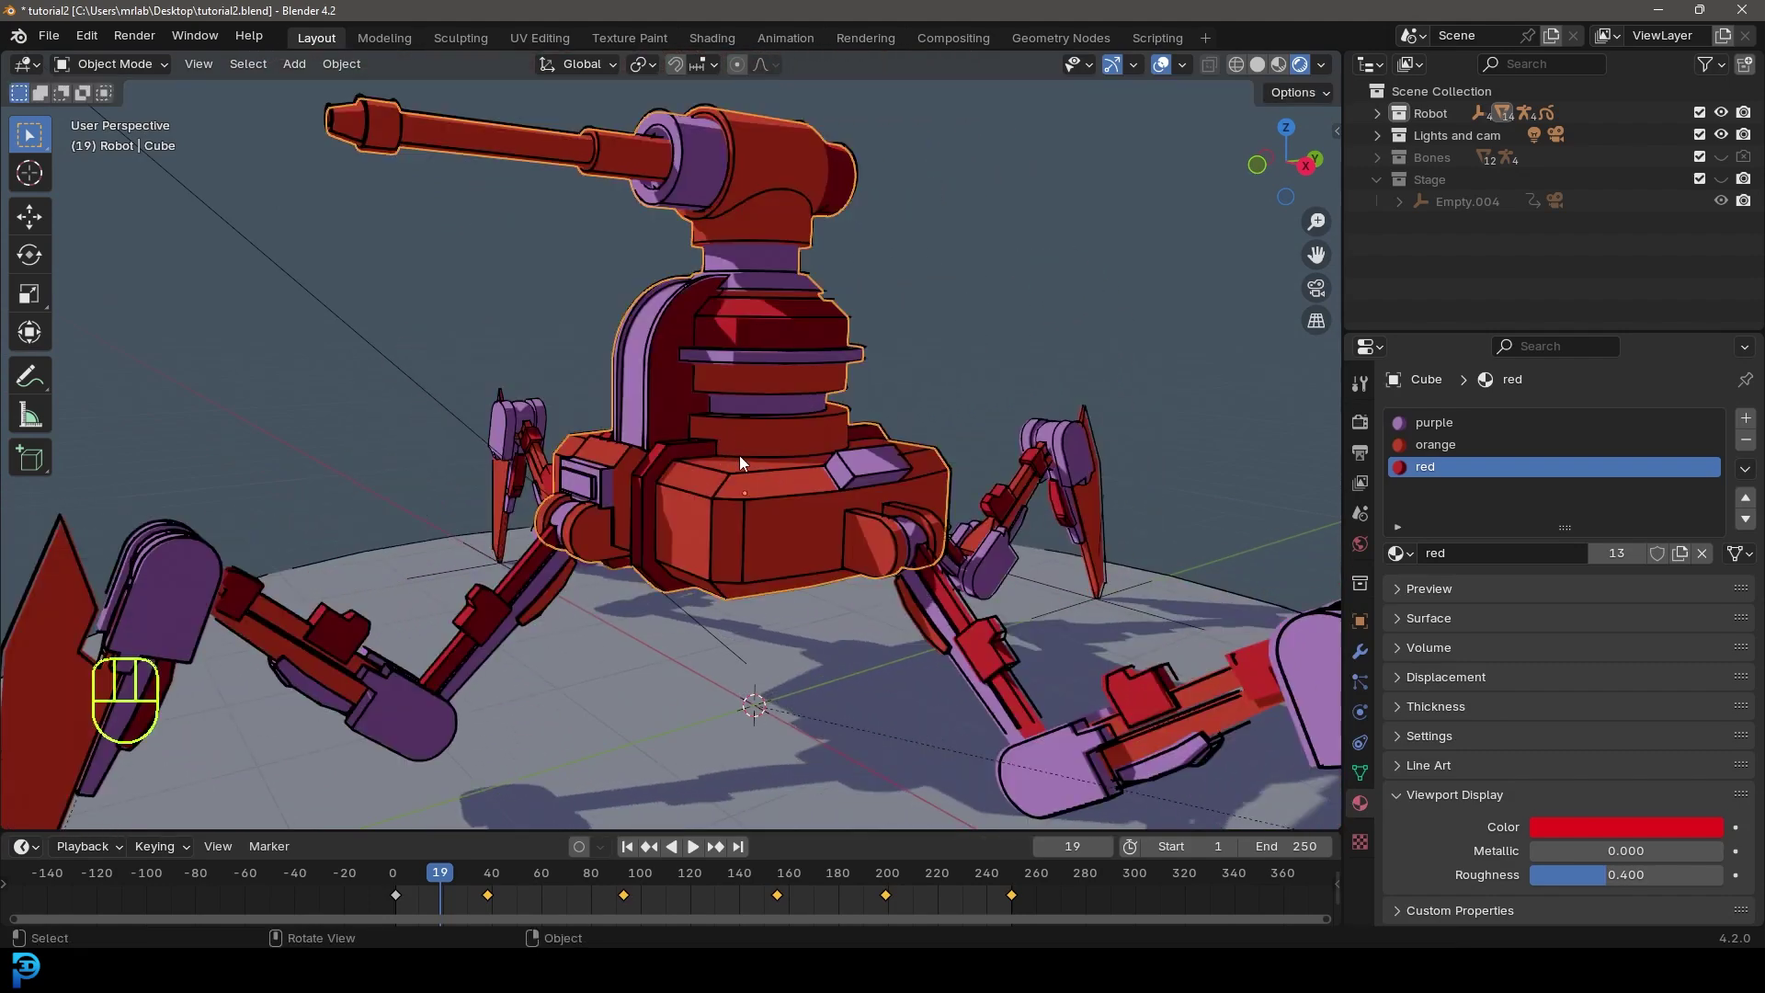
Step: From the camera view, try moving the control empty at the foot of the nearest leg, and cancel the move
key(KP_0)
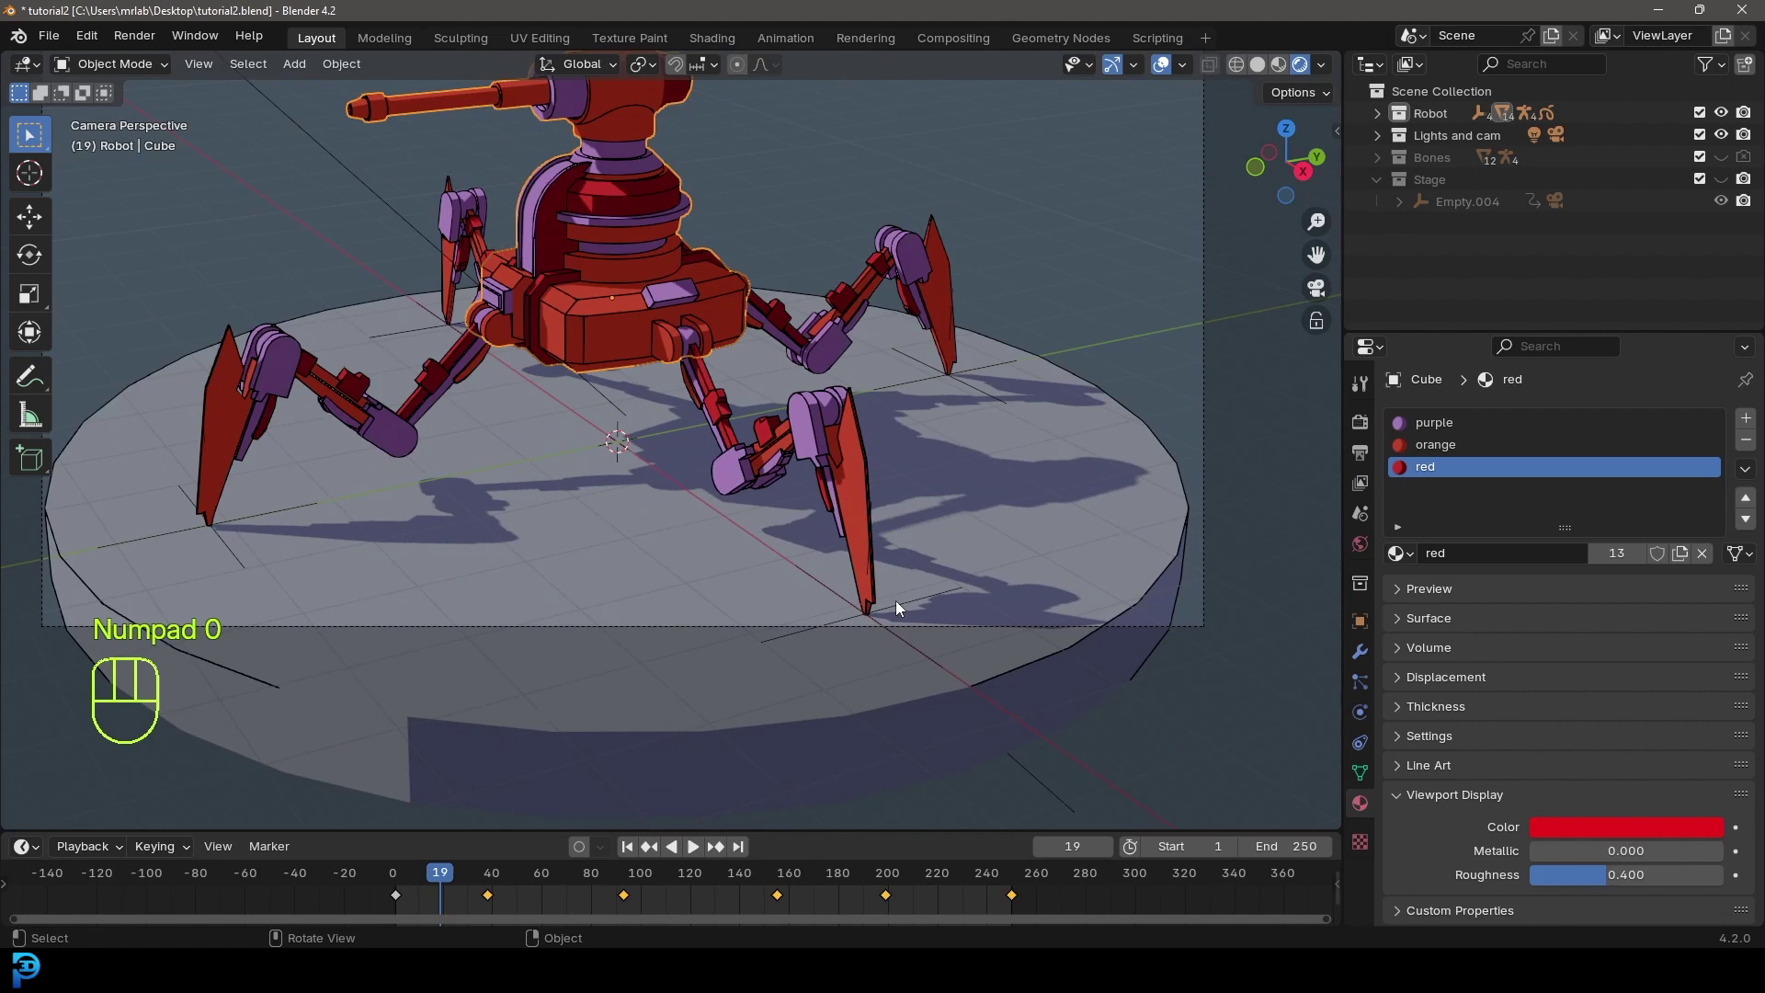
click(897, 600)
key(g)
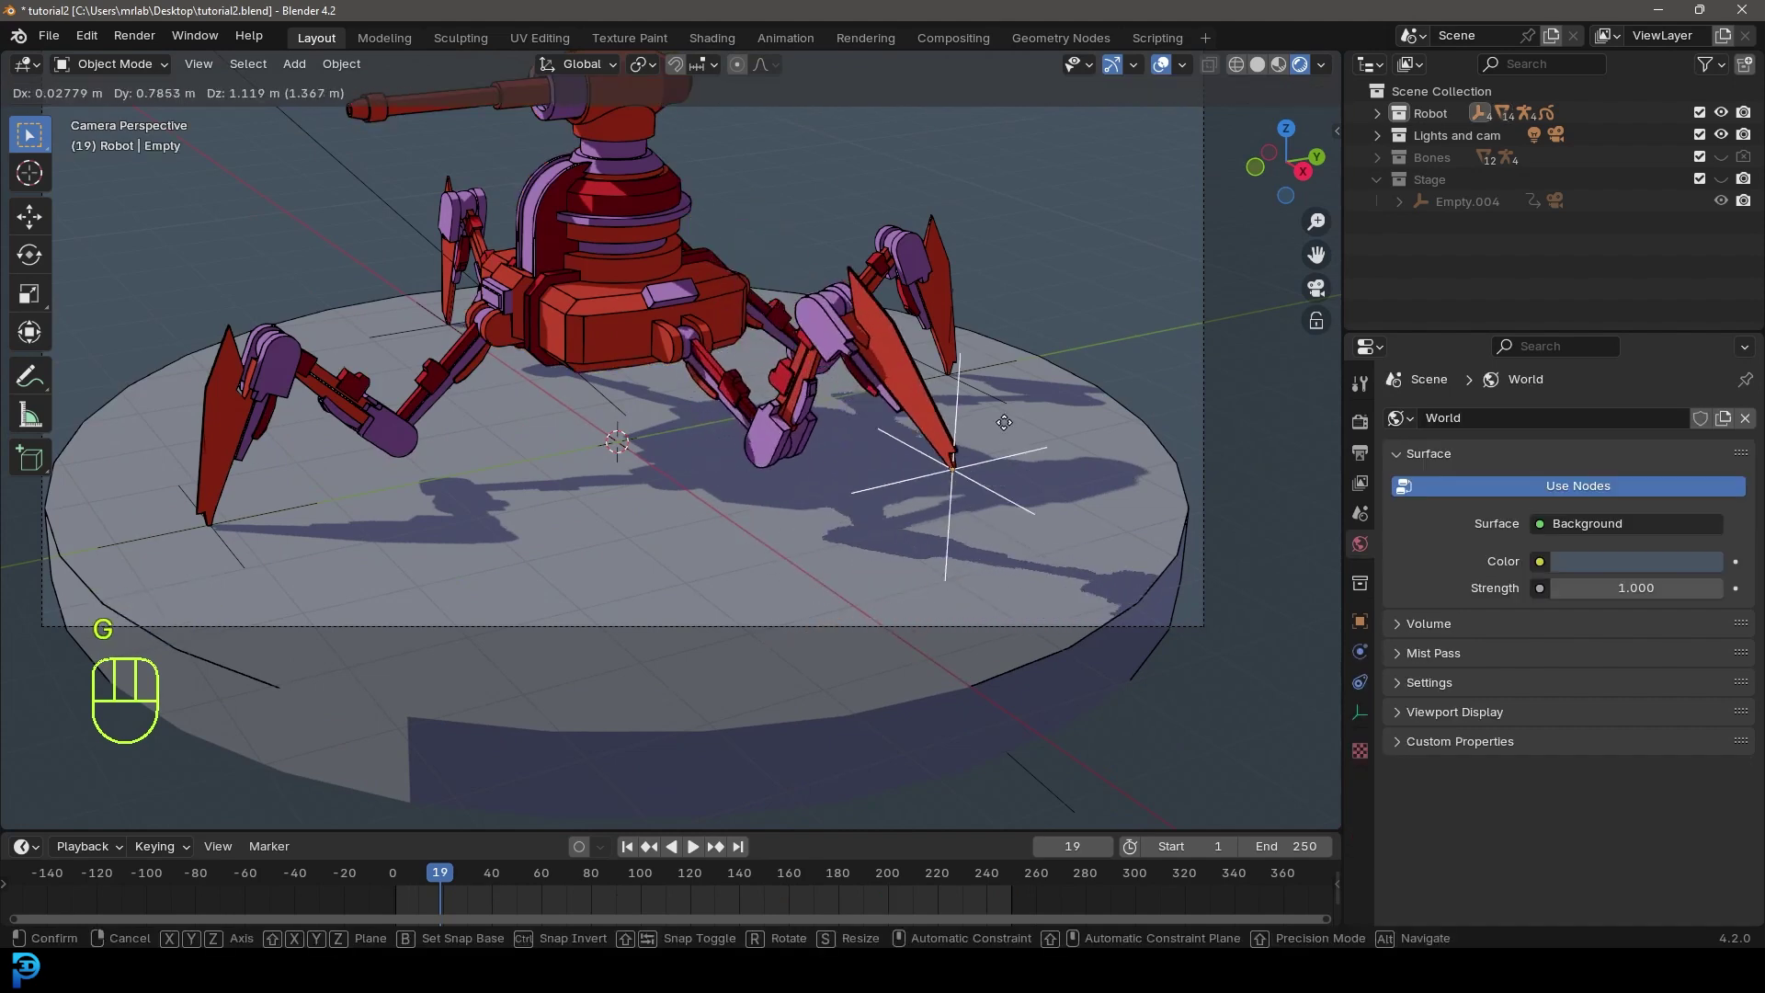
right_click(945, 409)
Step: In solid shading, try moving the control empty of the leg beneath the gun barrel, and cancel the move
shift+middle_drag(501, 456, 906, 450)
scroll(905, 449, up, 4)
shift+middle_drag(719, 493, 714, 540)
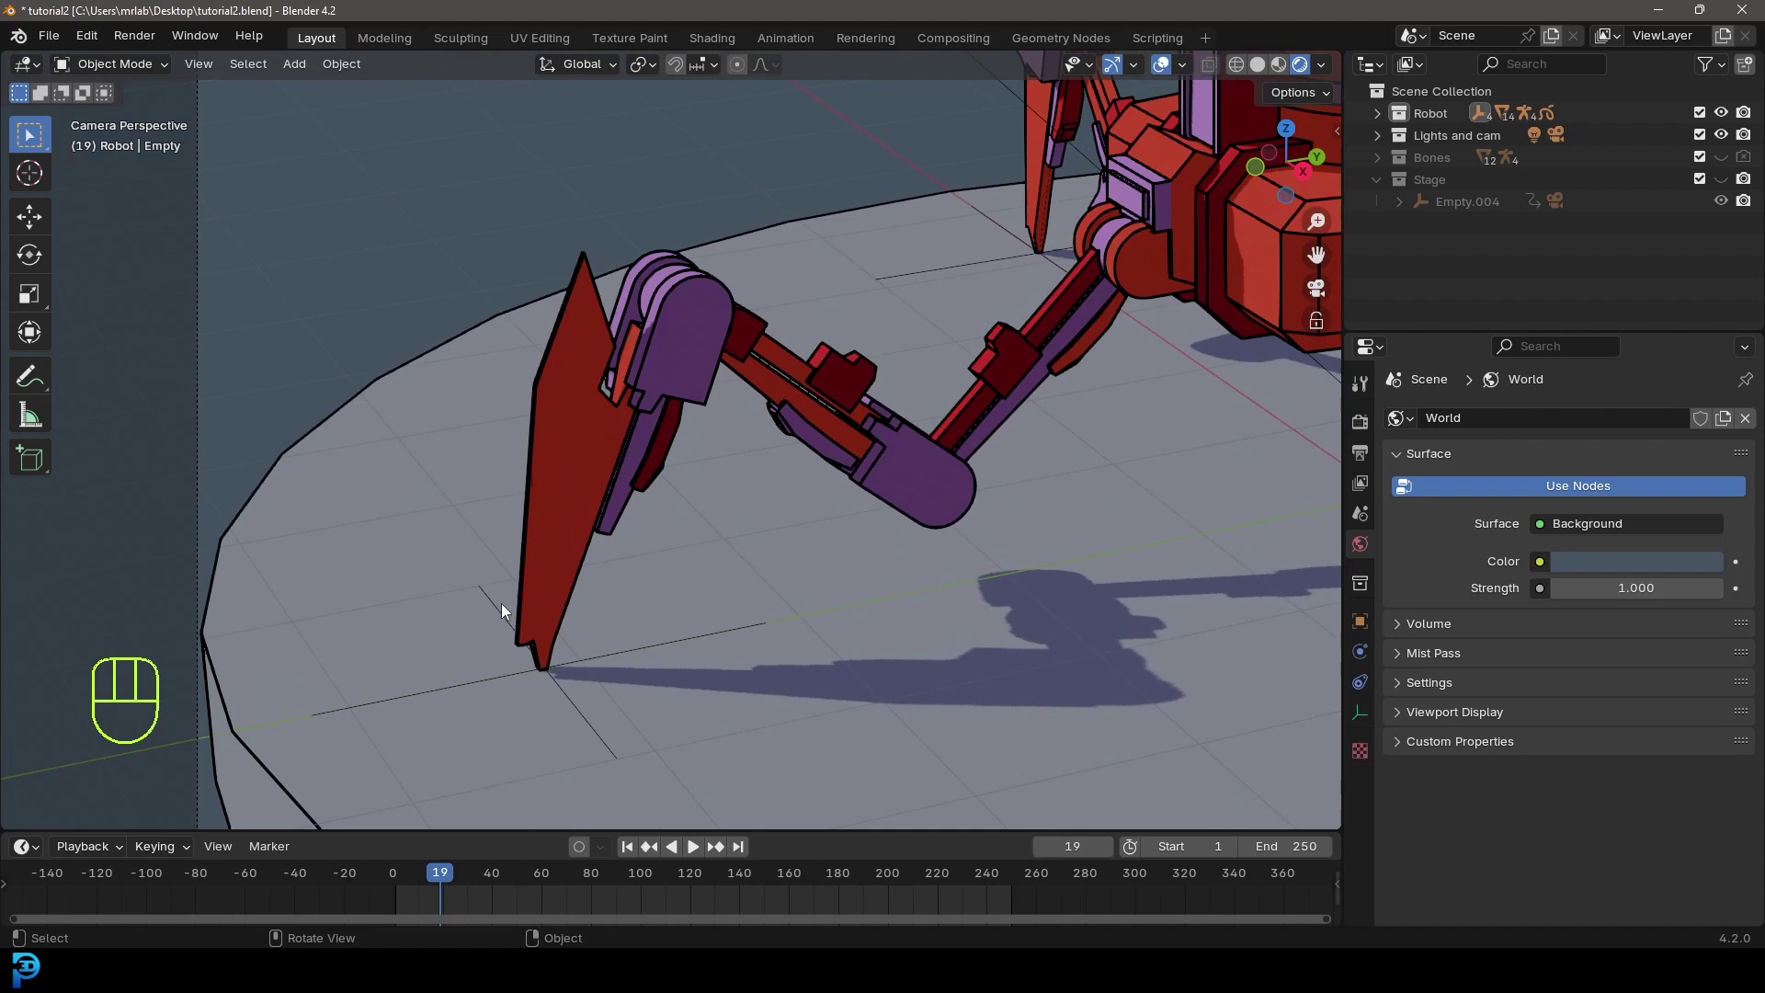
click(499, 608)
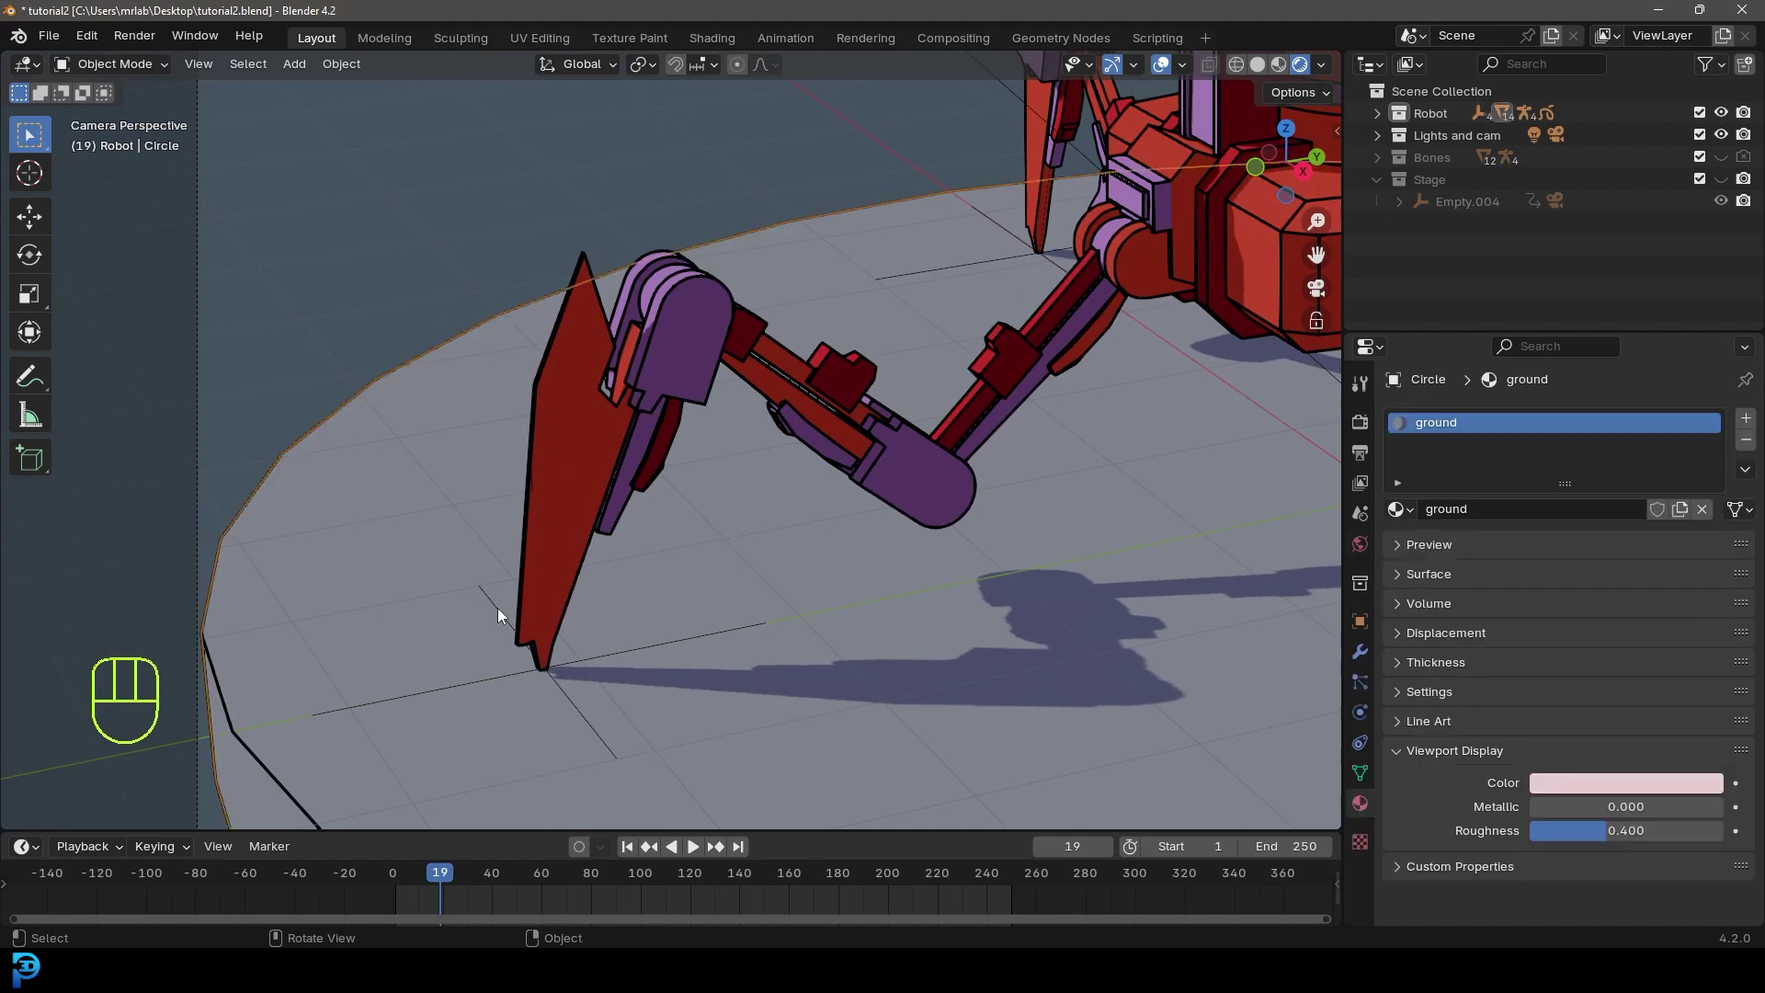
key(z)
click(483, 602)
key(z)
click(641, 602)
key(g)
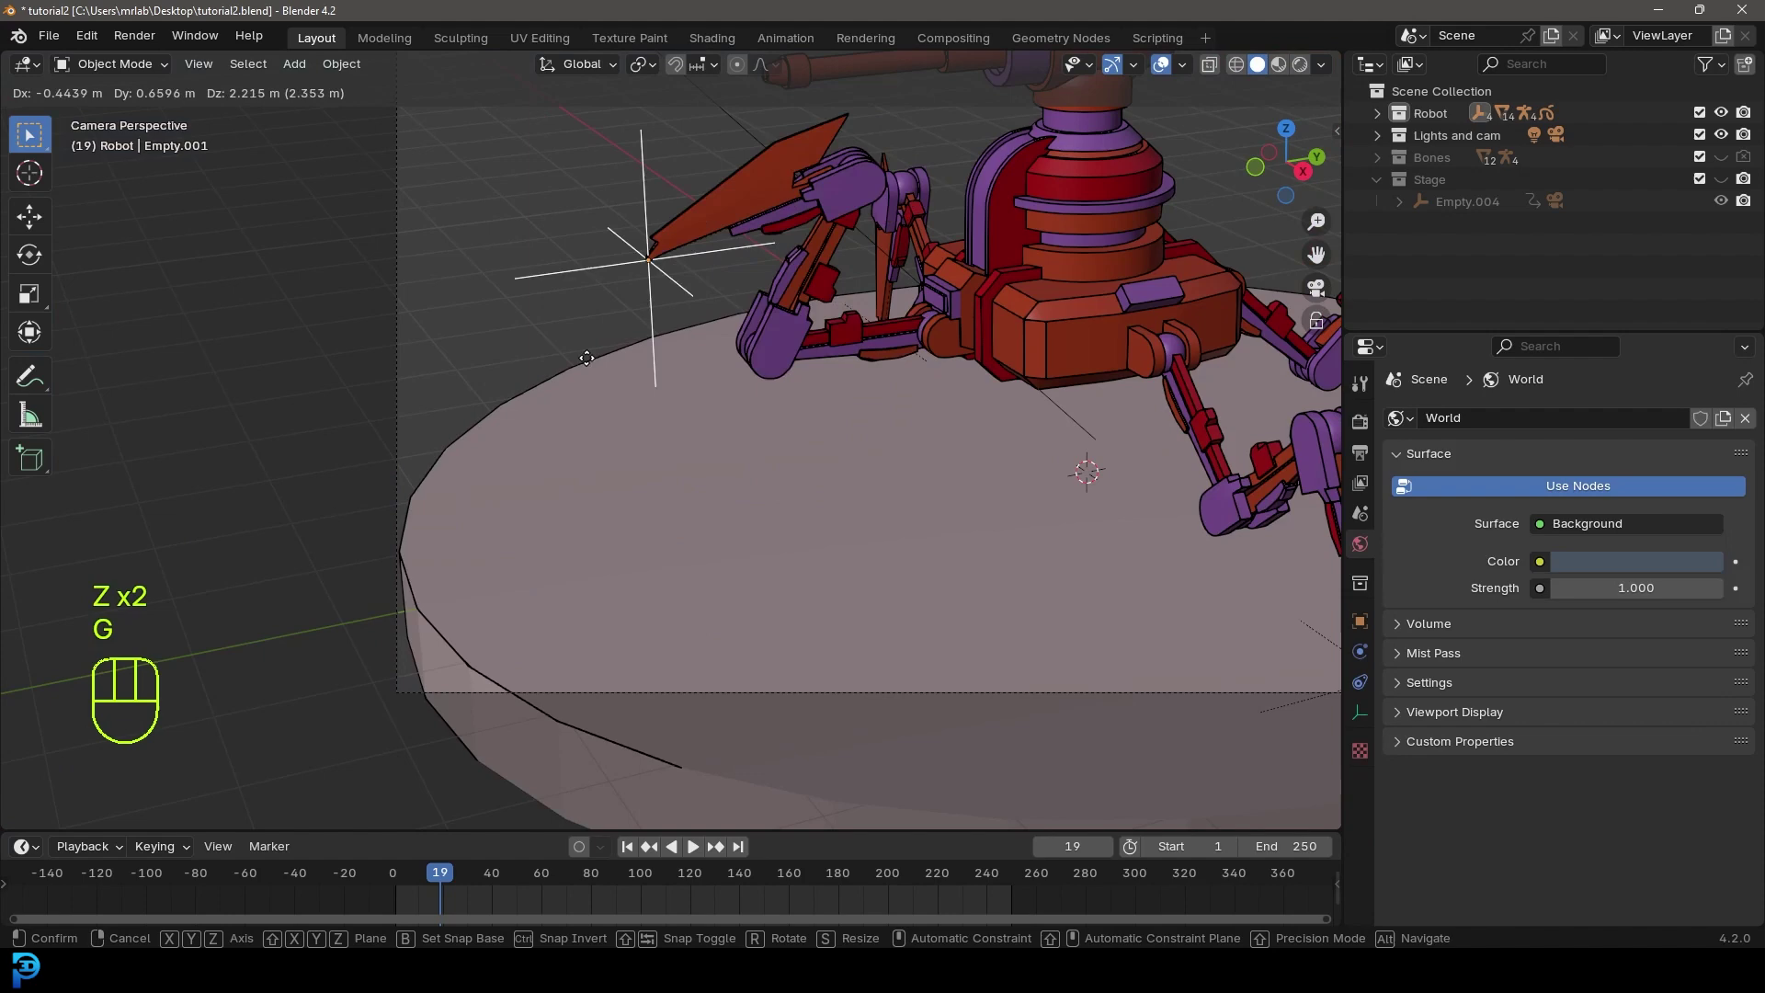
right_click(580, 422)
Step: Return the viewport to rendered shading with the whole robot in view
scroll(1020, 388, down, 3)
mouse_move(1033, 383)
shift+middle_down()
mouse_move(941, 467)
mouse_move(912, 465)
shift+middle_up()
scroll(1045, 478, up, 3)
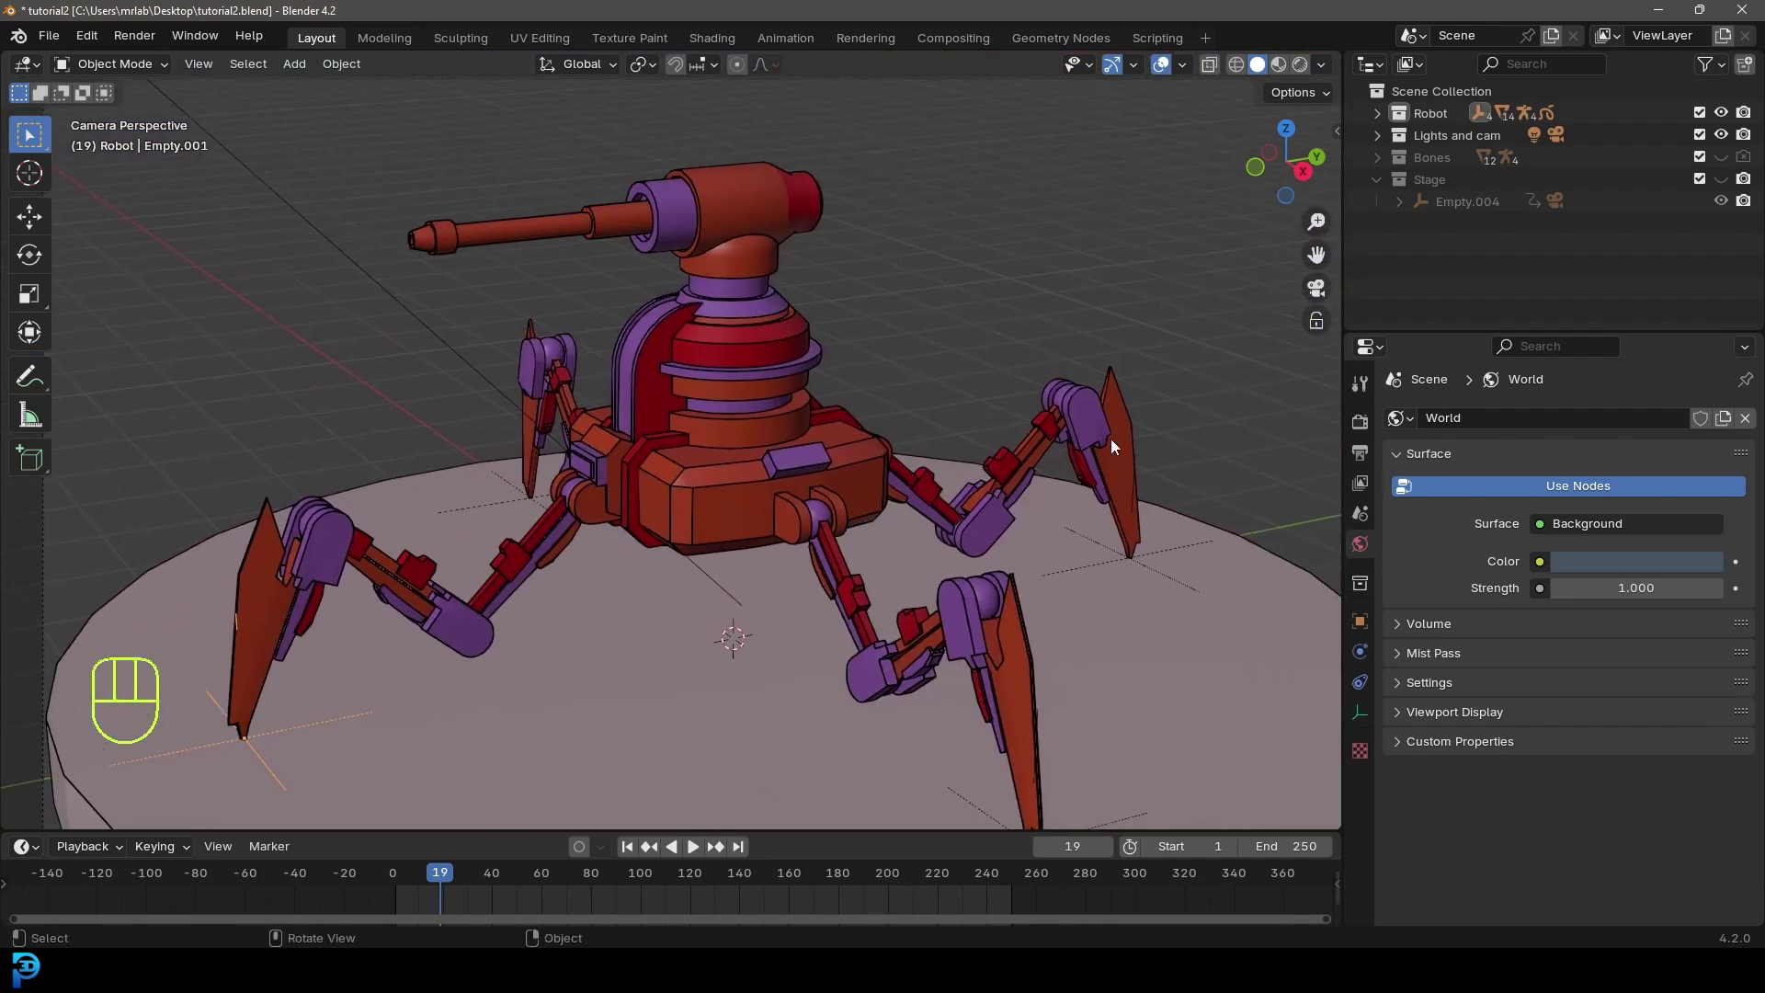
key(z)
key(z)
click(1112, 237)
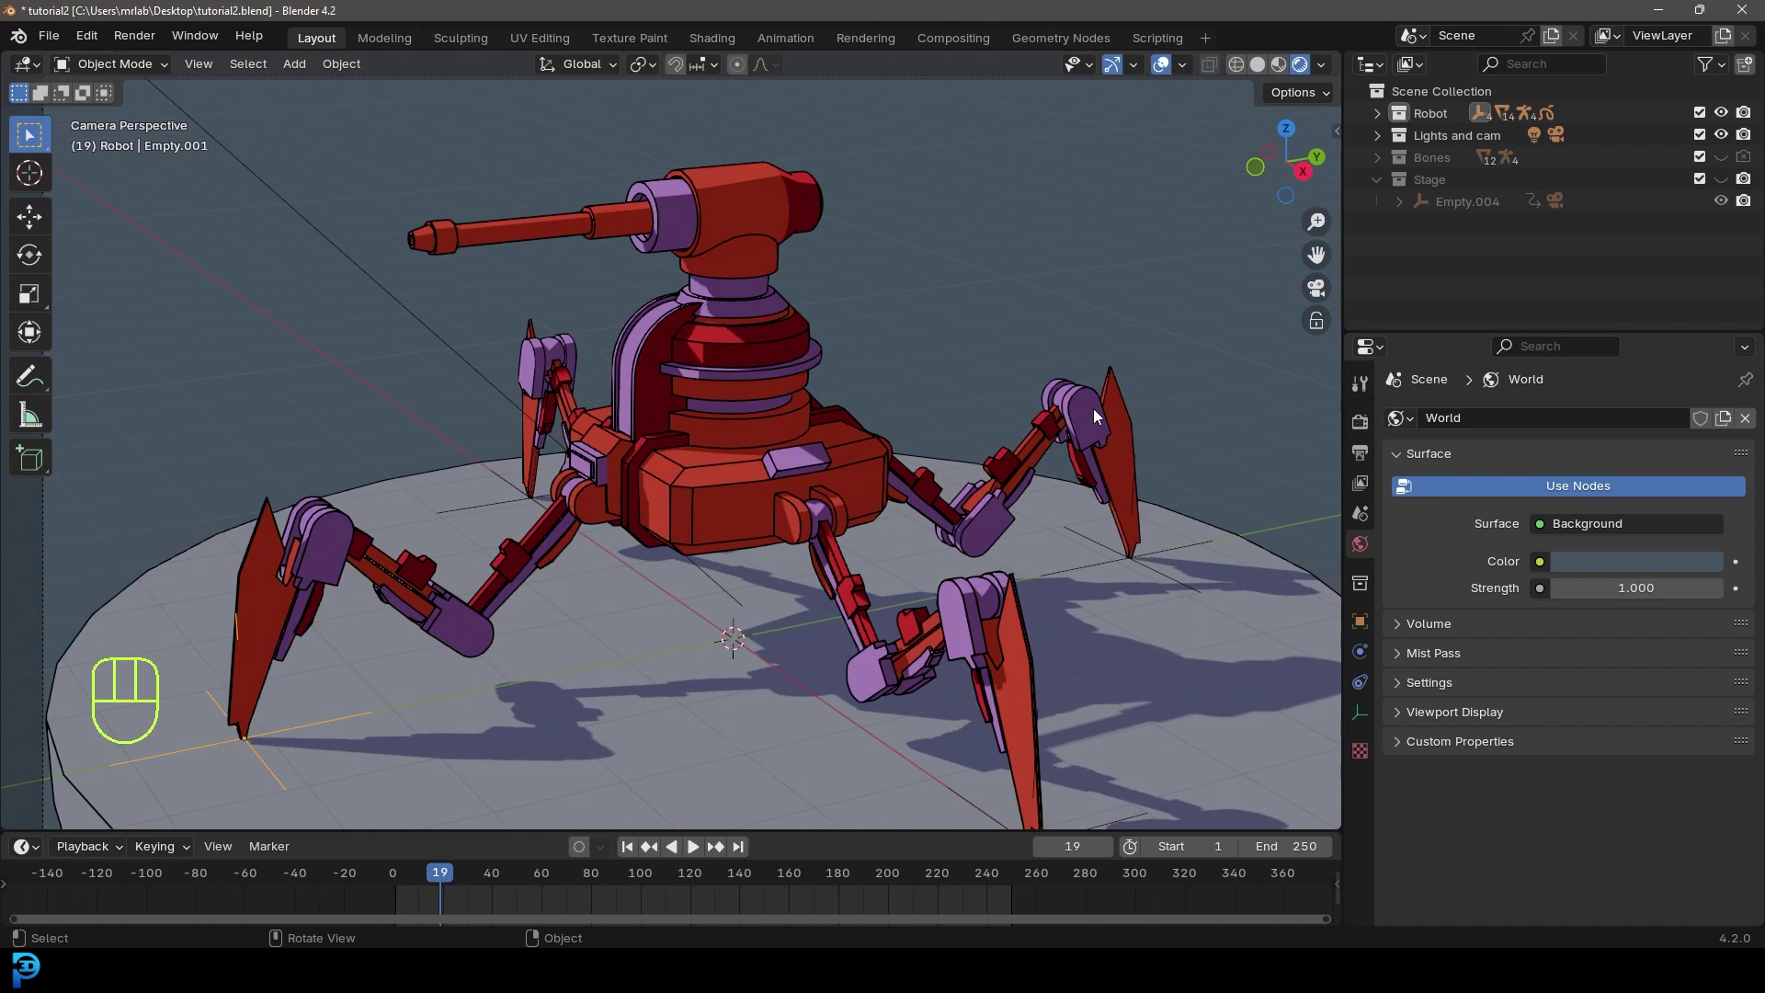
scroll(883, 368, up, 4)
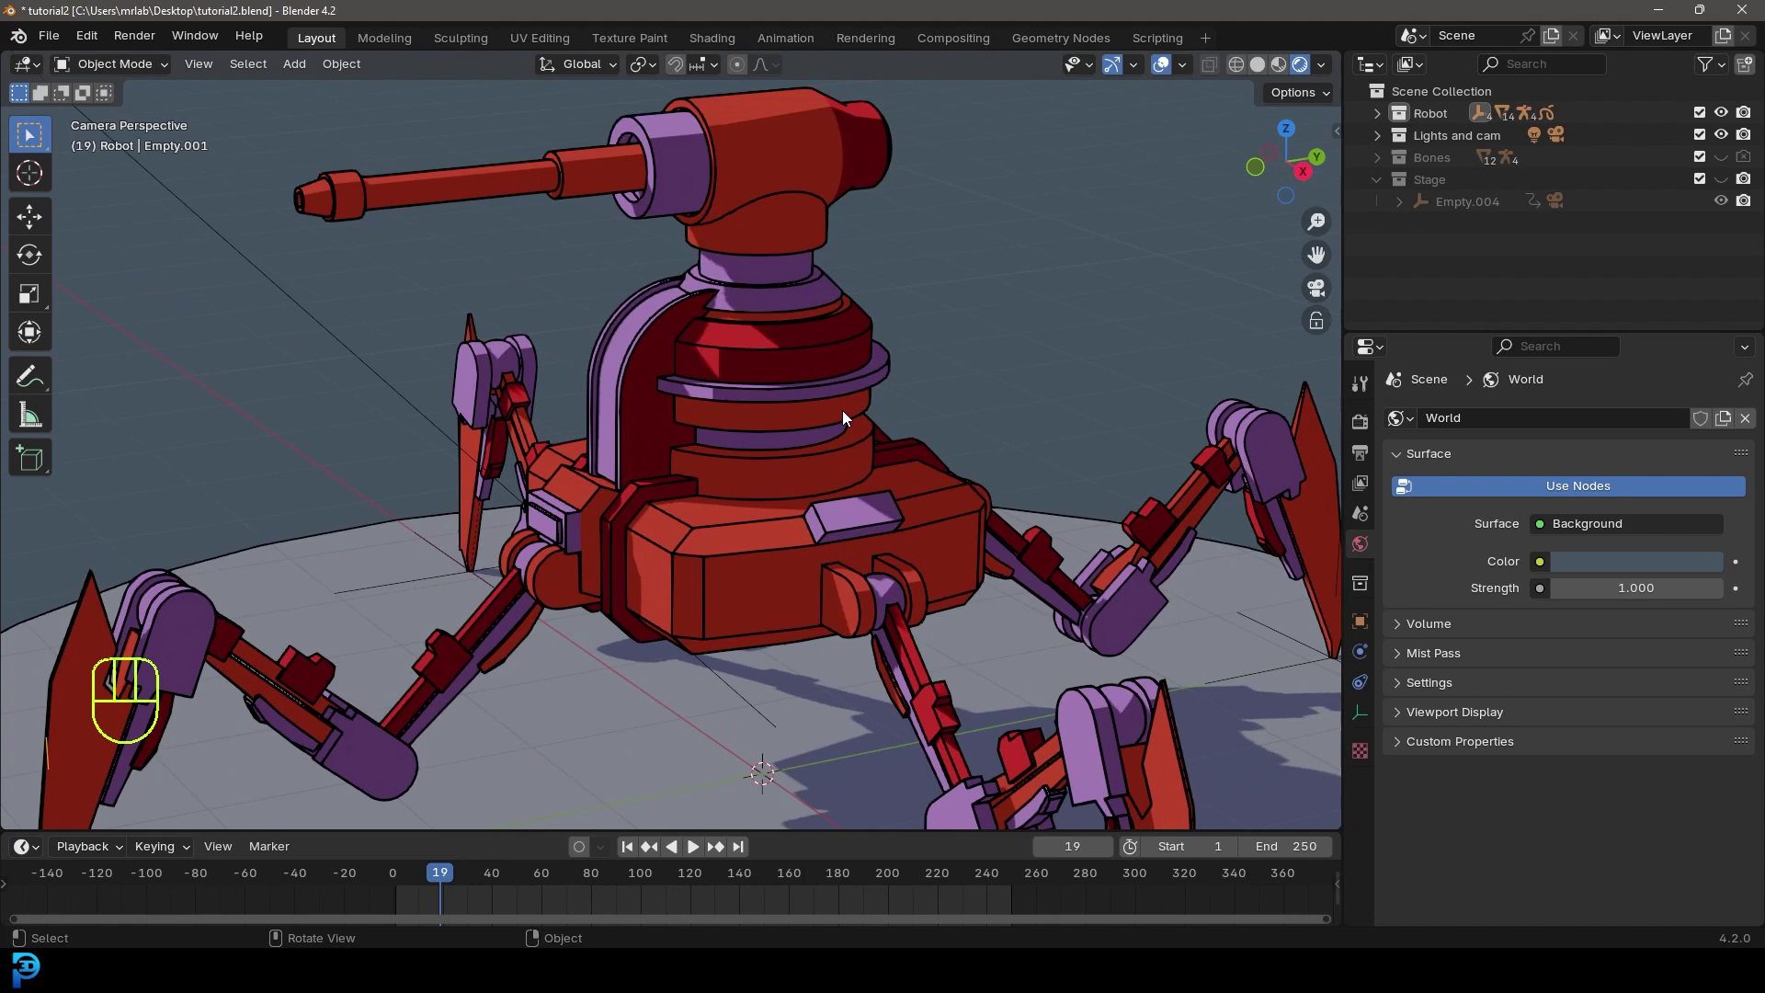
shift+middle_drag(884, 379, 939, 393)
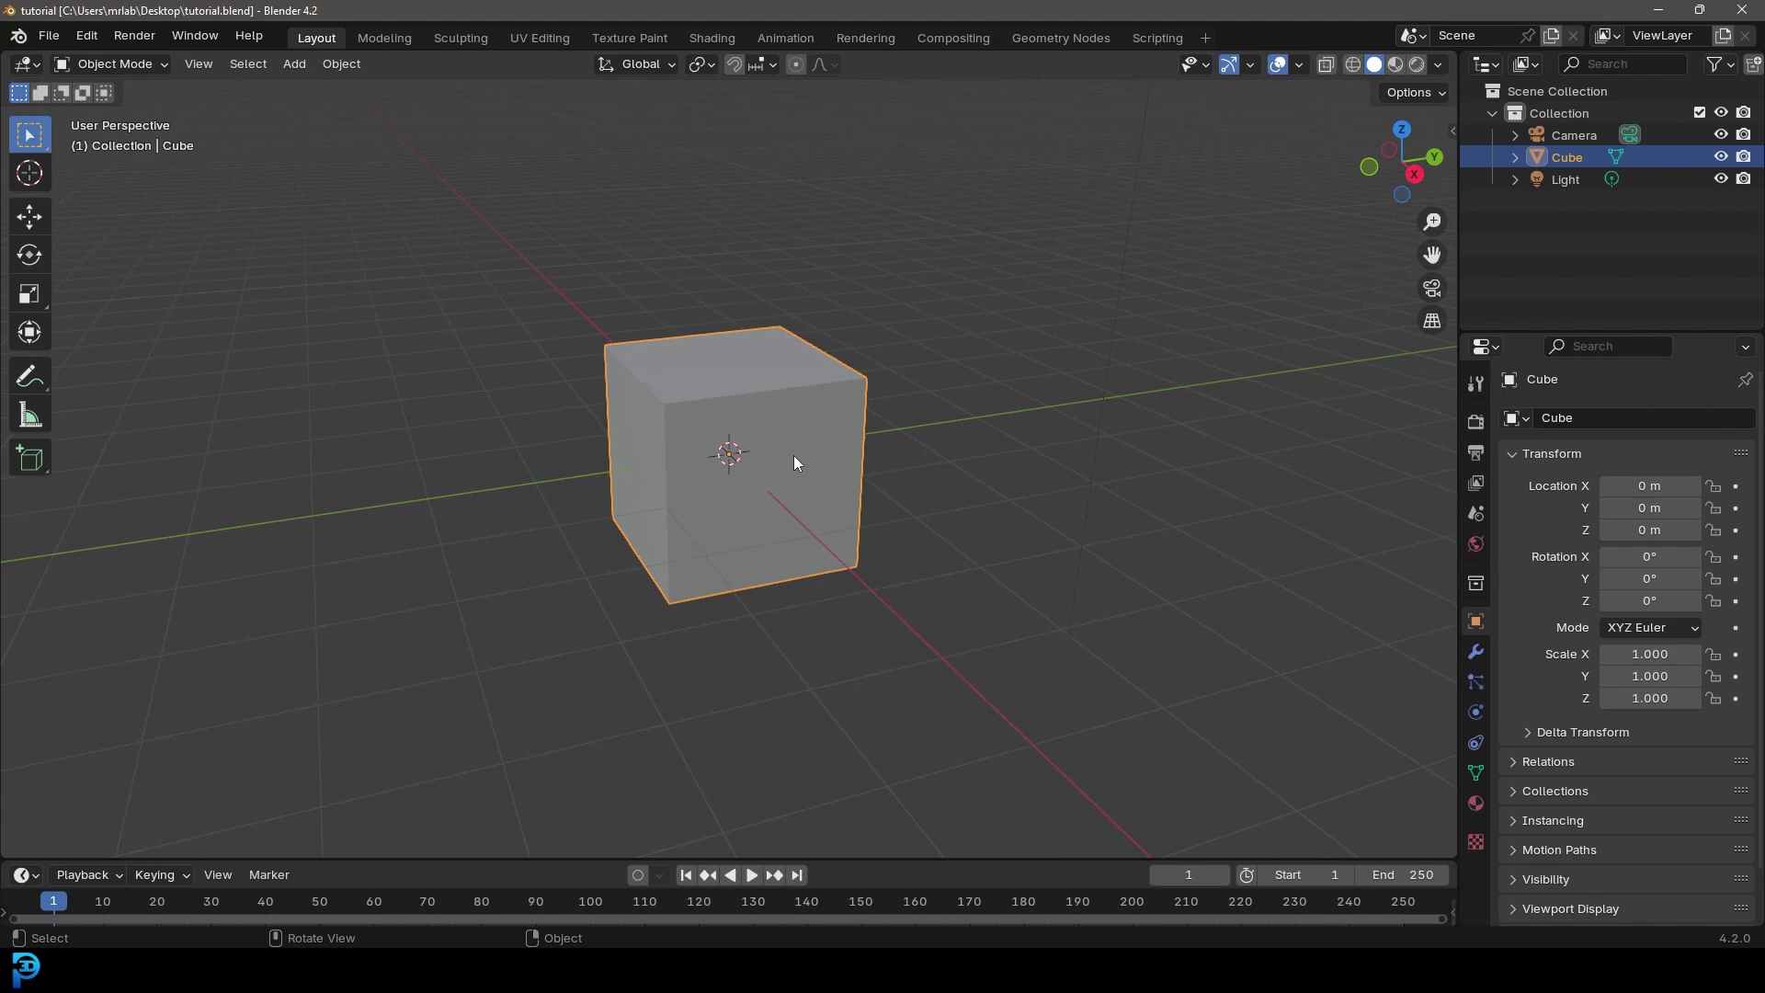
Step: In Edit Mode, flatten the whole cube along Z to about 0.36 of its height
click(740, 400)
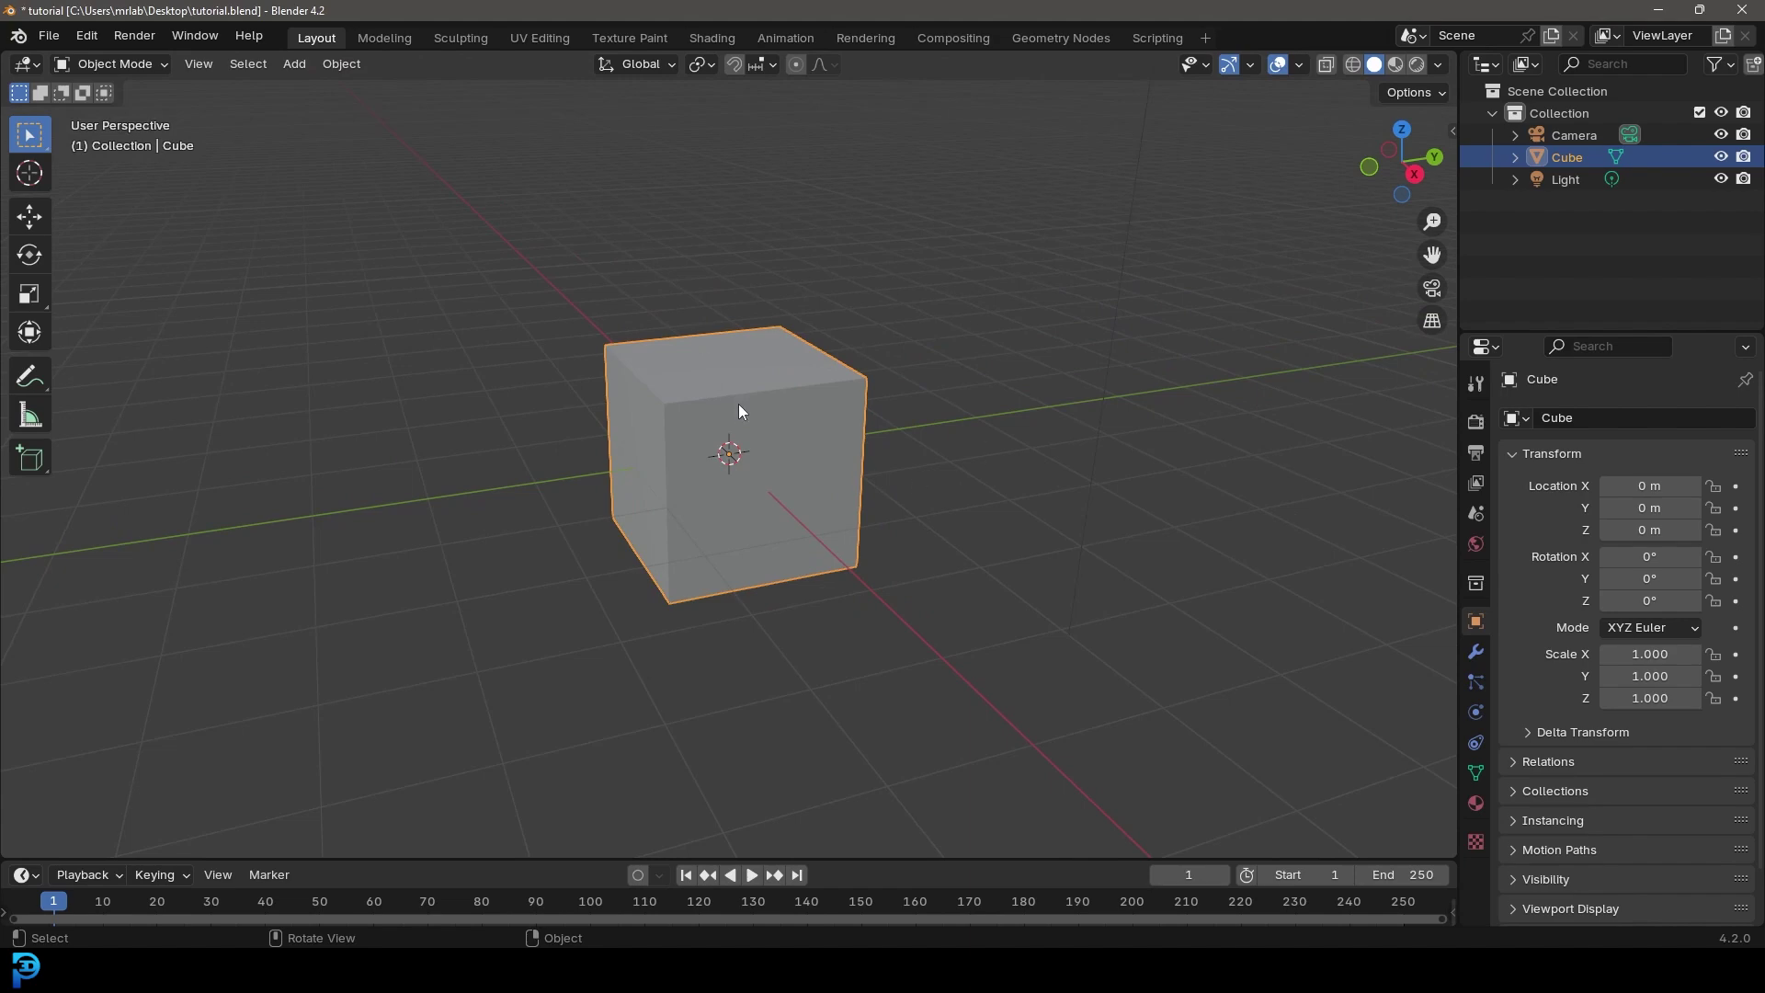
key(Tab)
middle_drag(914, 445, 874, 433)
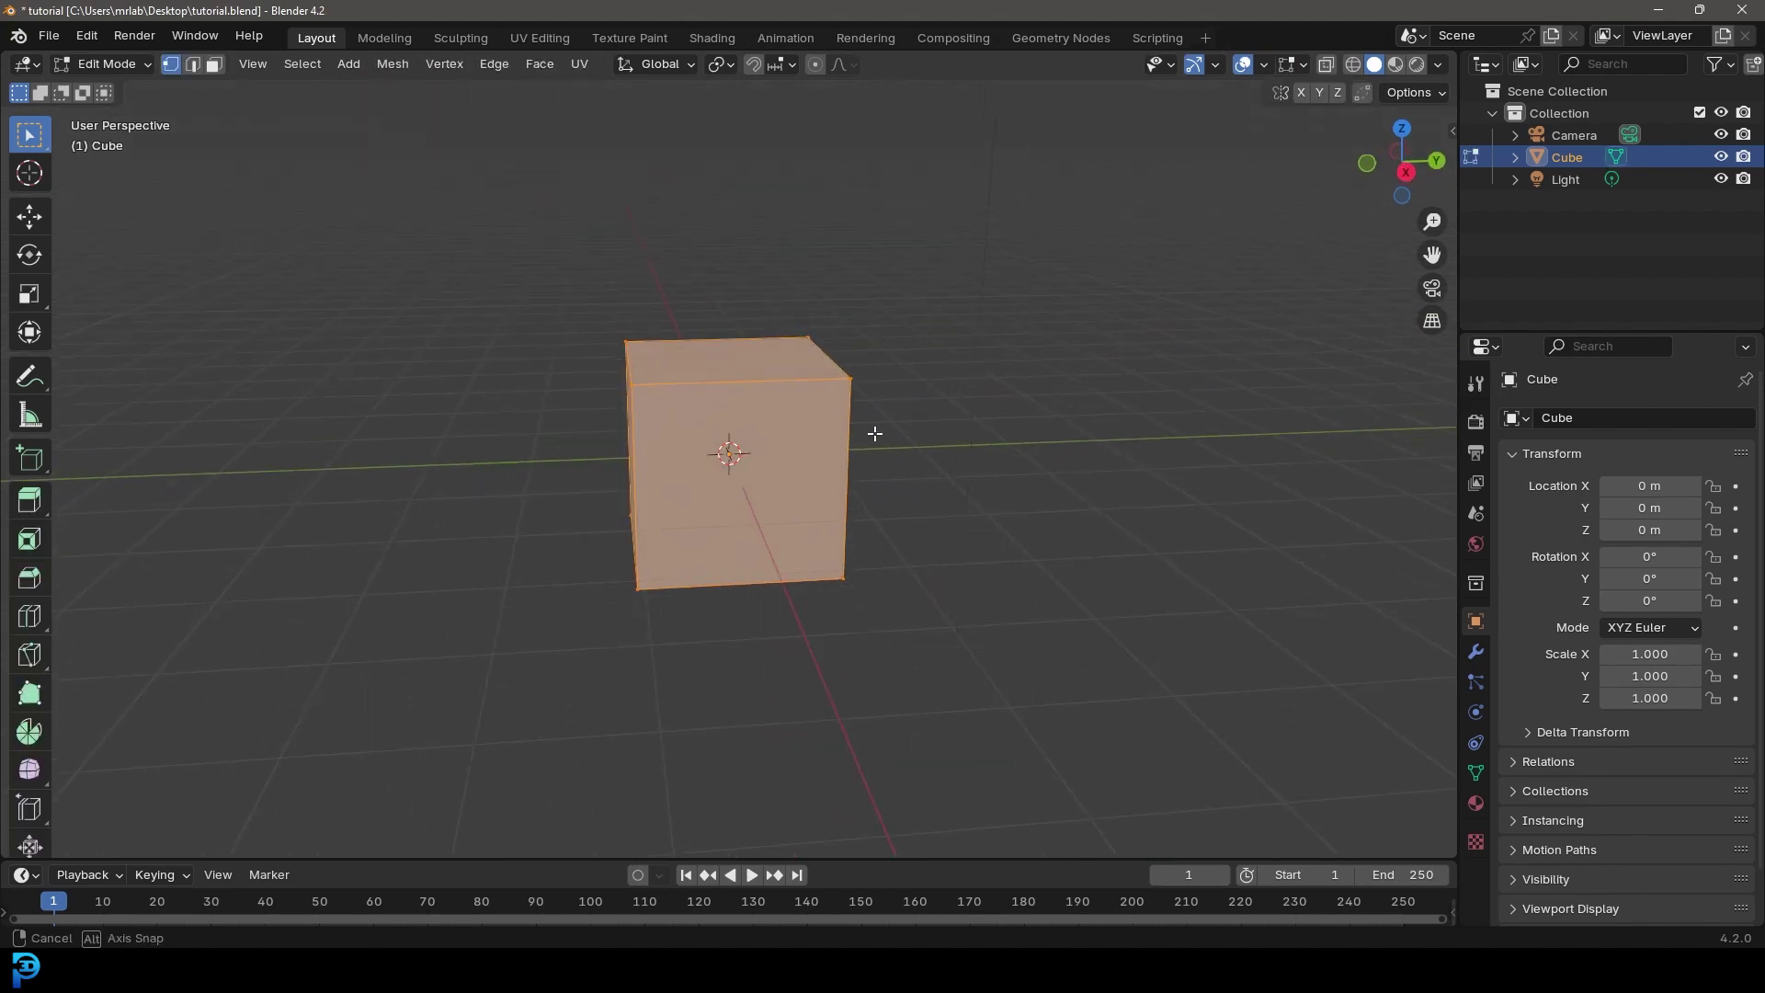
scroll(998, 547, up, 2)
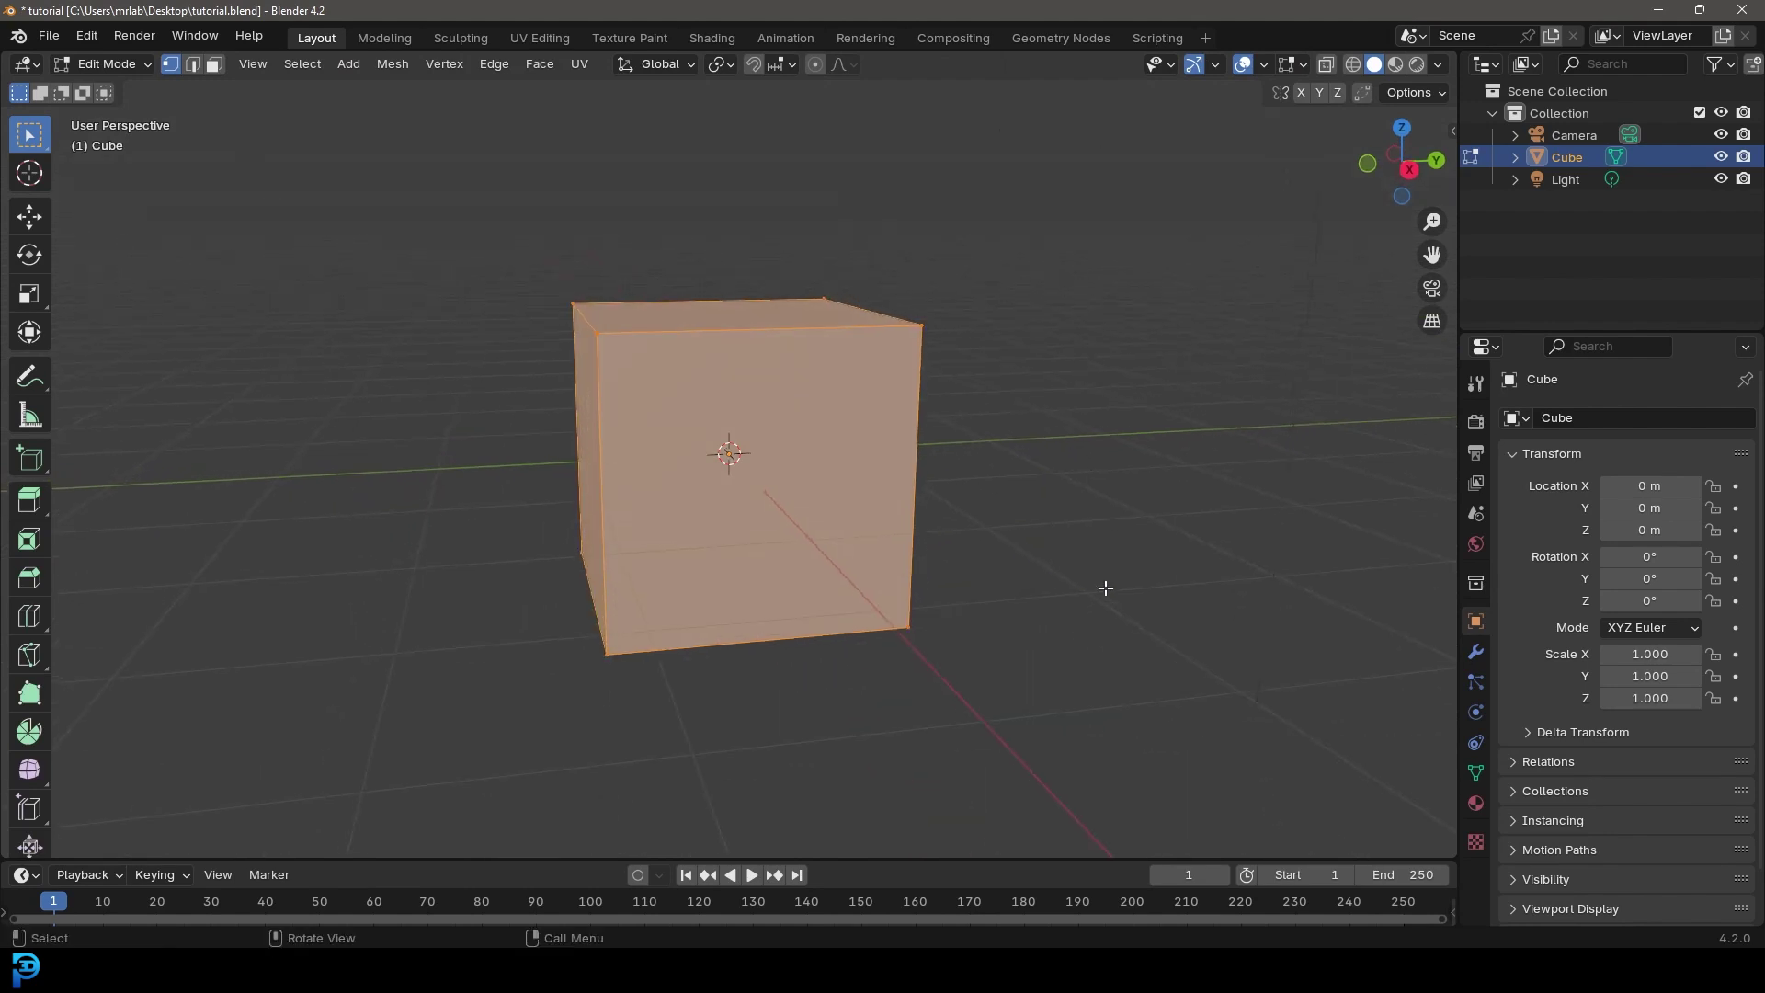
key(s)
key(z)
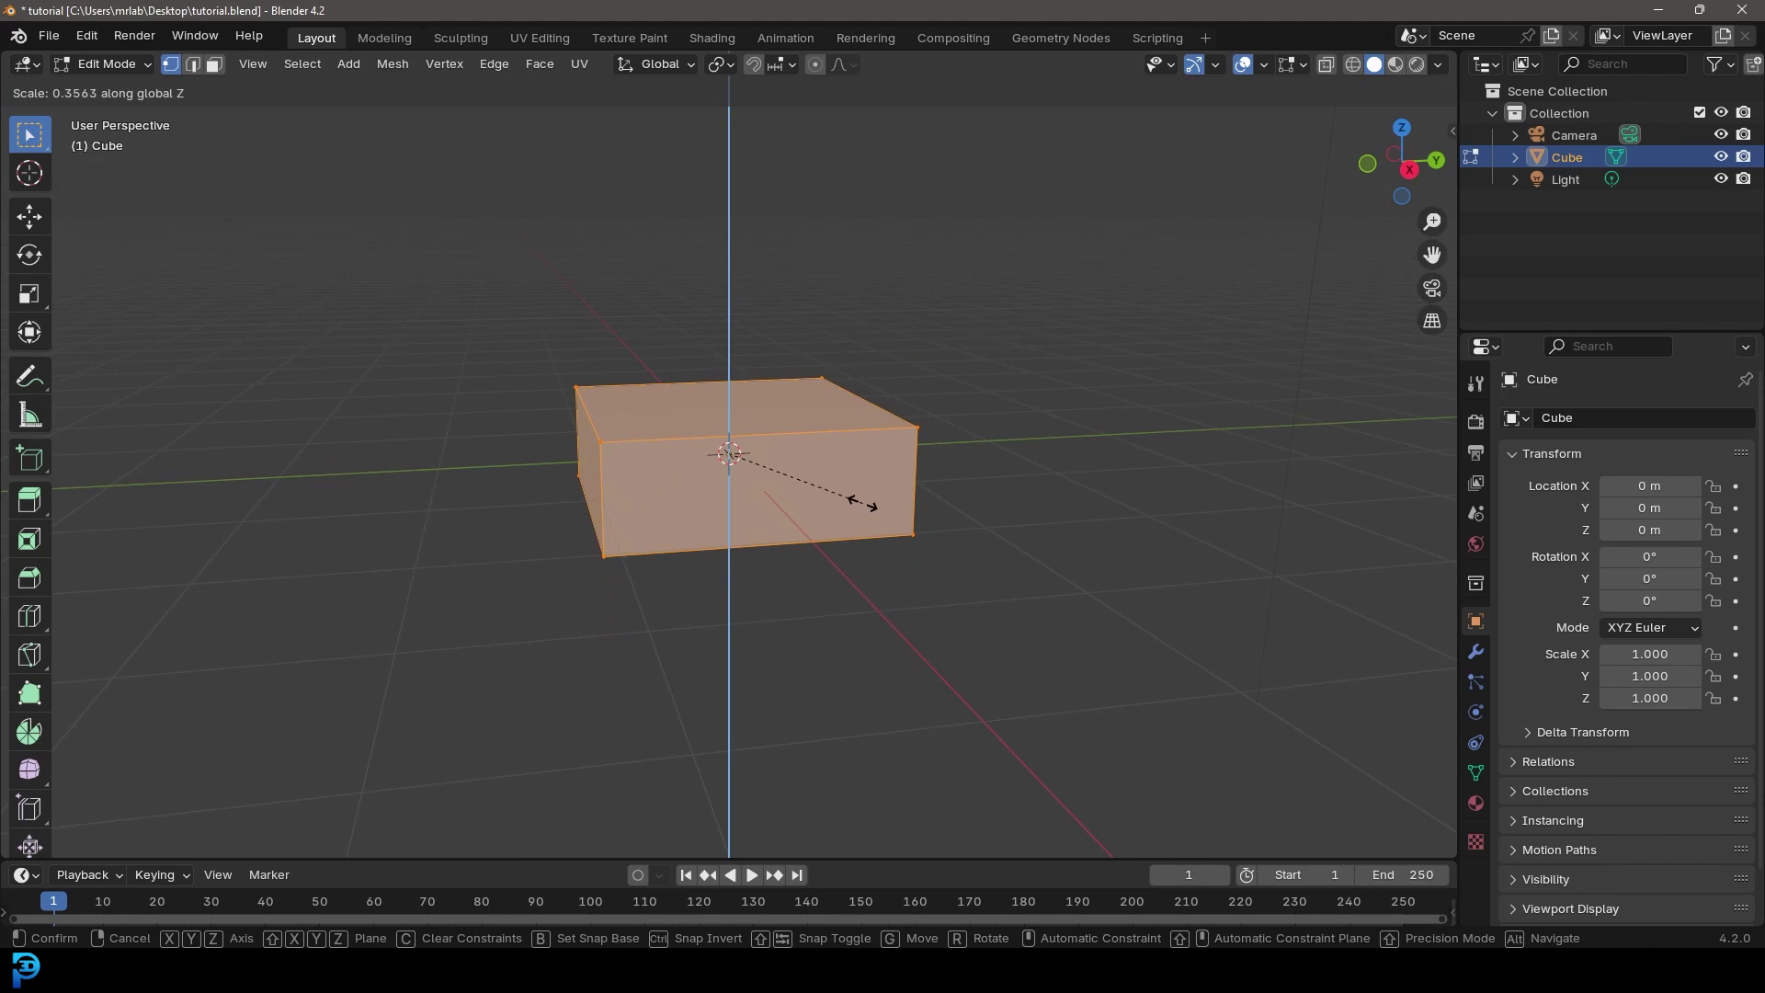
click(862, 503)
Step: Bevel all edges of the flattened box with one segment and an offset of about 0.12 m
middle_drag(1074, 490, 1046, 544)
scroll(1062, 524, up, 1)
key(ctrl+b)
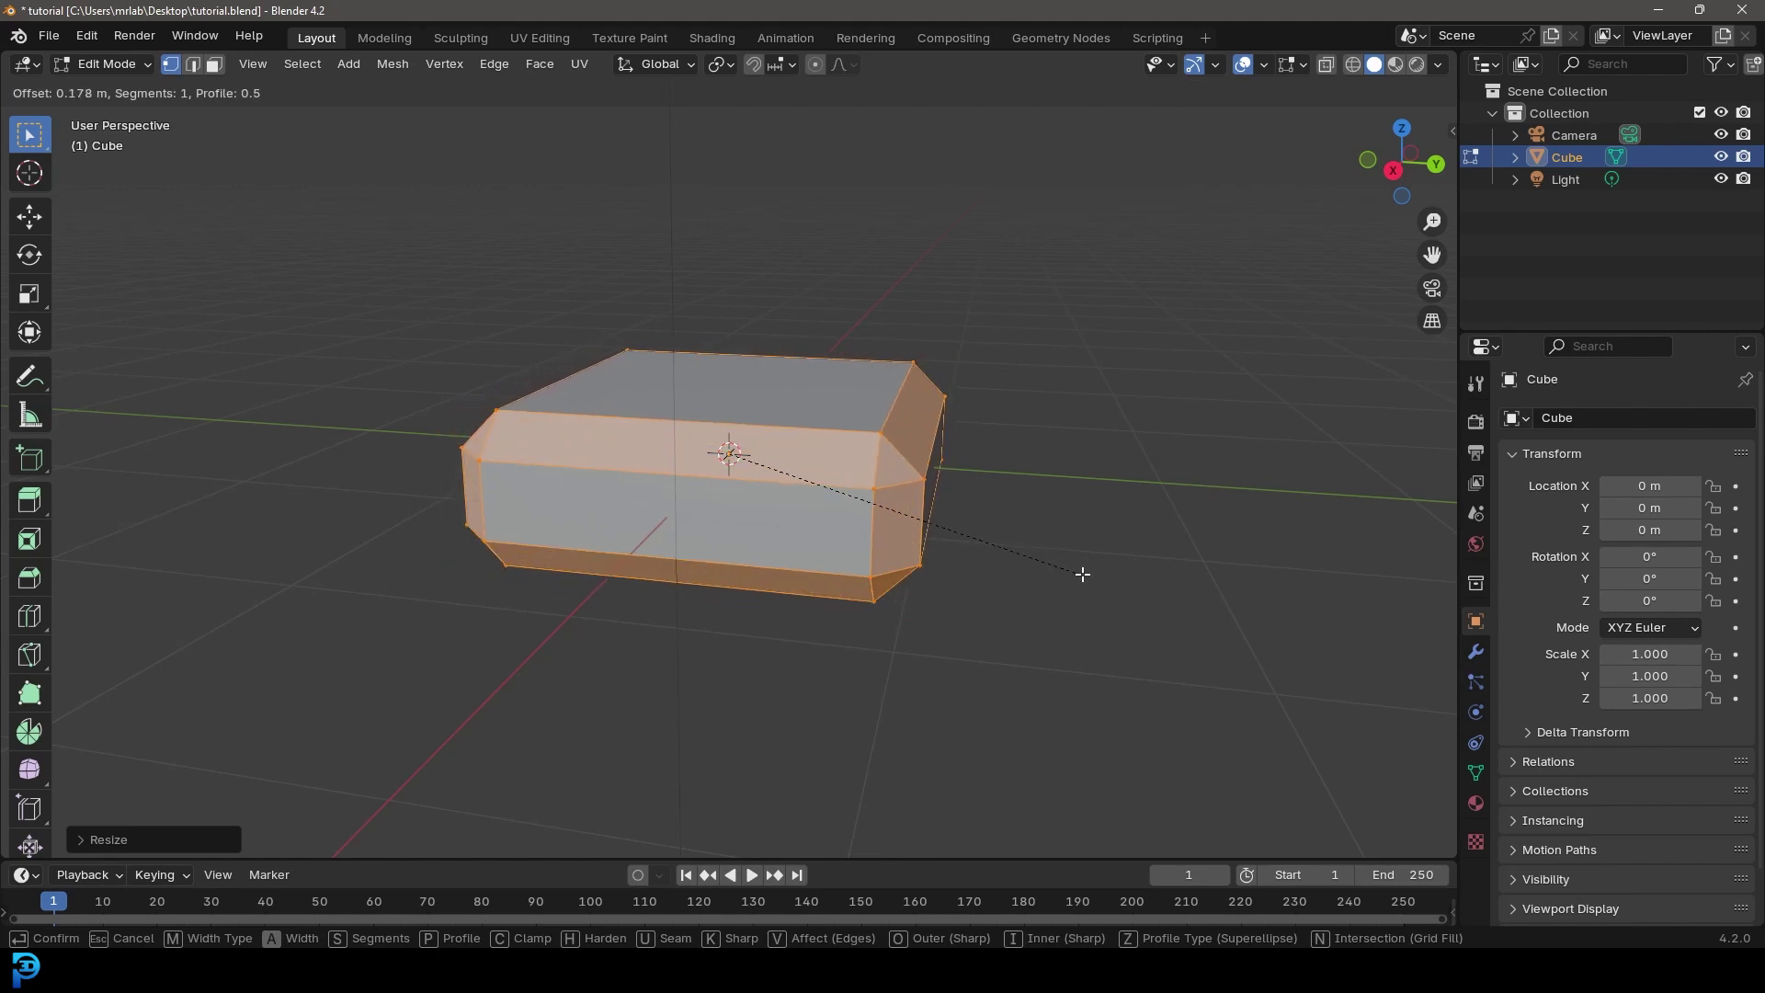
scroll(1081, 575, up, 3)
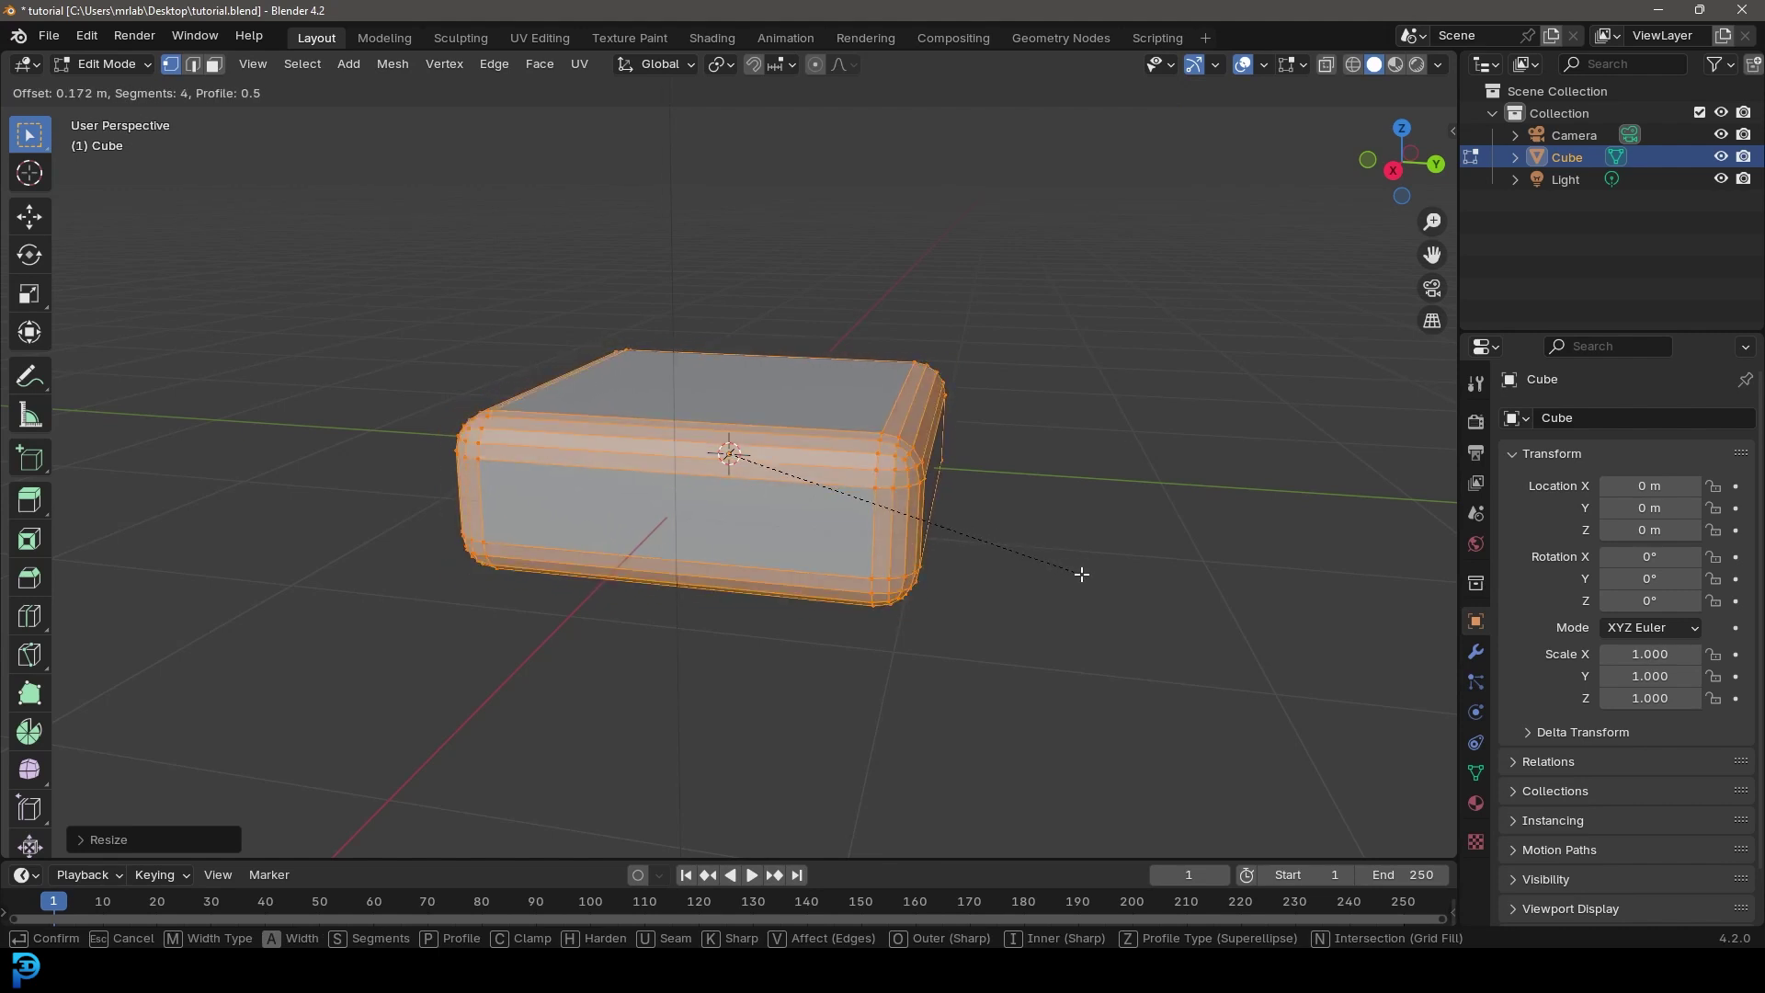
scroll(1080, 574, down, 3)
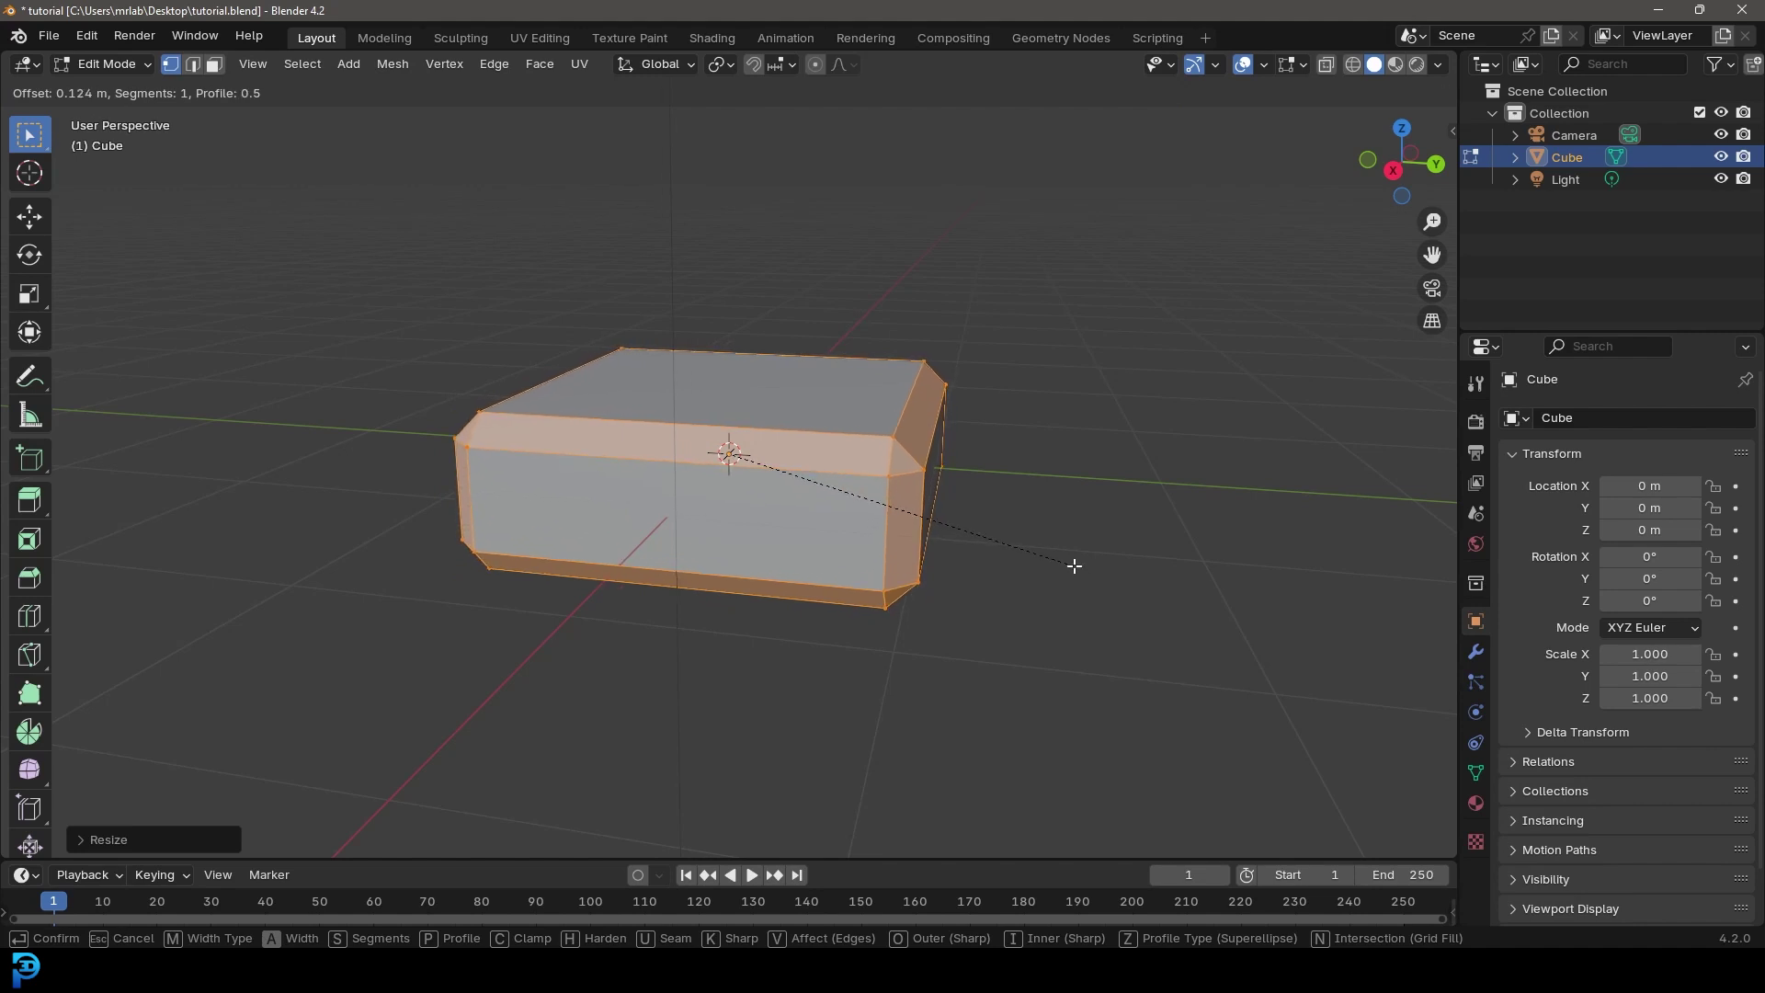
click(1073, 565)
scroll(970, 575, down, 1)
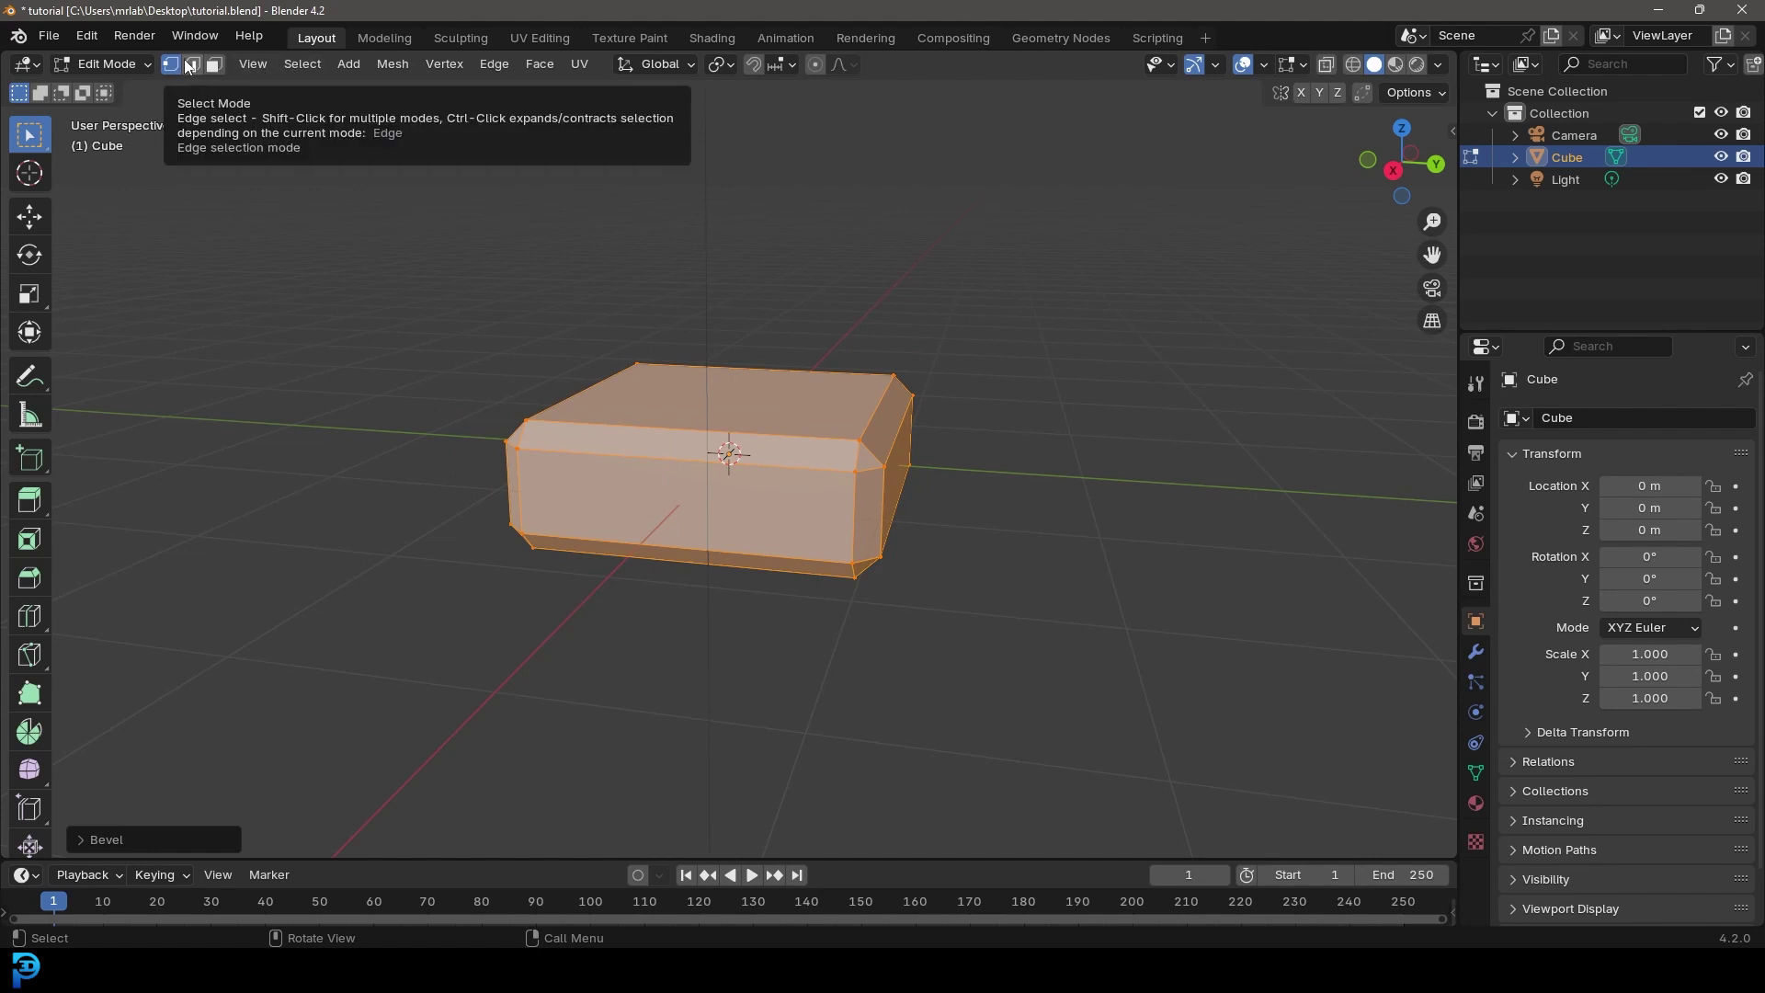
Step: In edge selection mode, add two evenly spaced loop cuts running front to back around the box
click(188, 65)
middle_drag(551, 361, 581, 361)
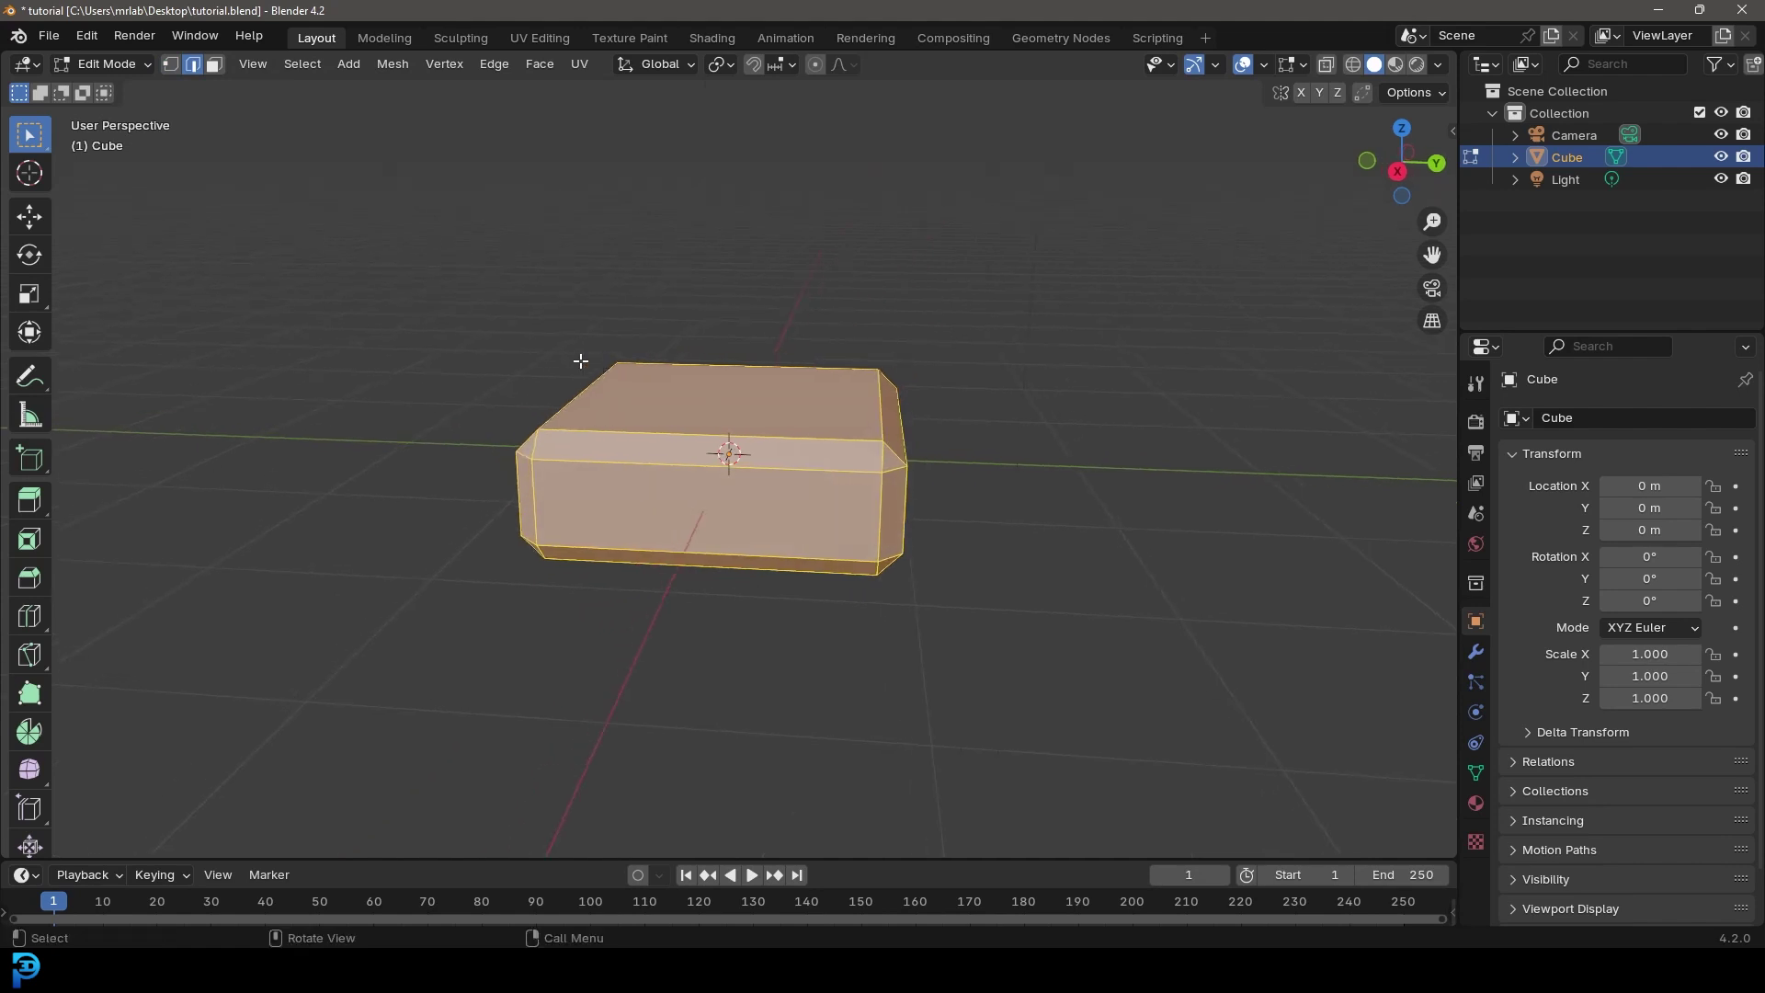
key(KP_1)
scroll(708, 319, up, 1)
middle_drag(709, 319, 720, 378)
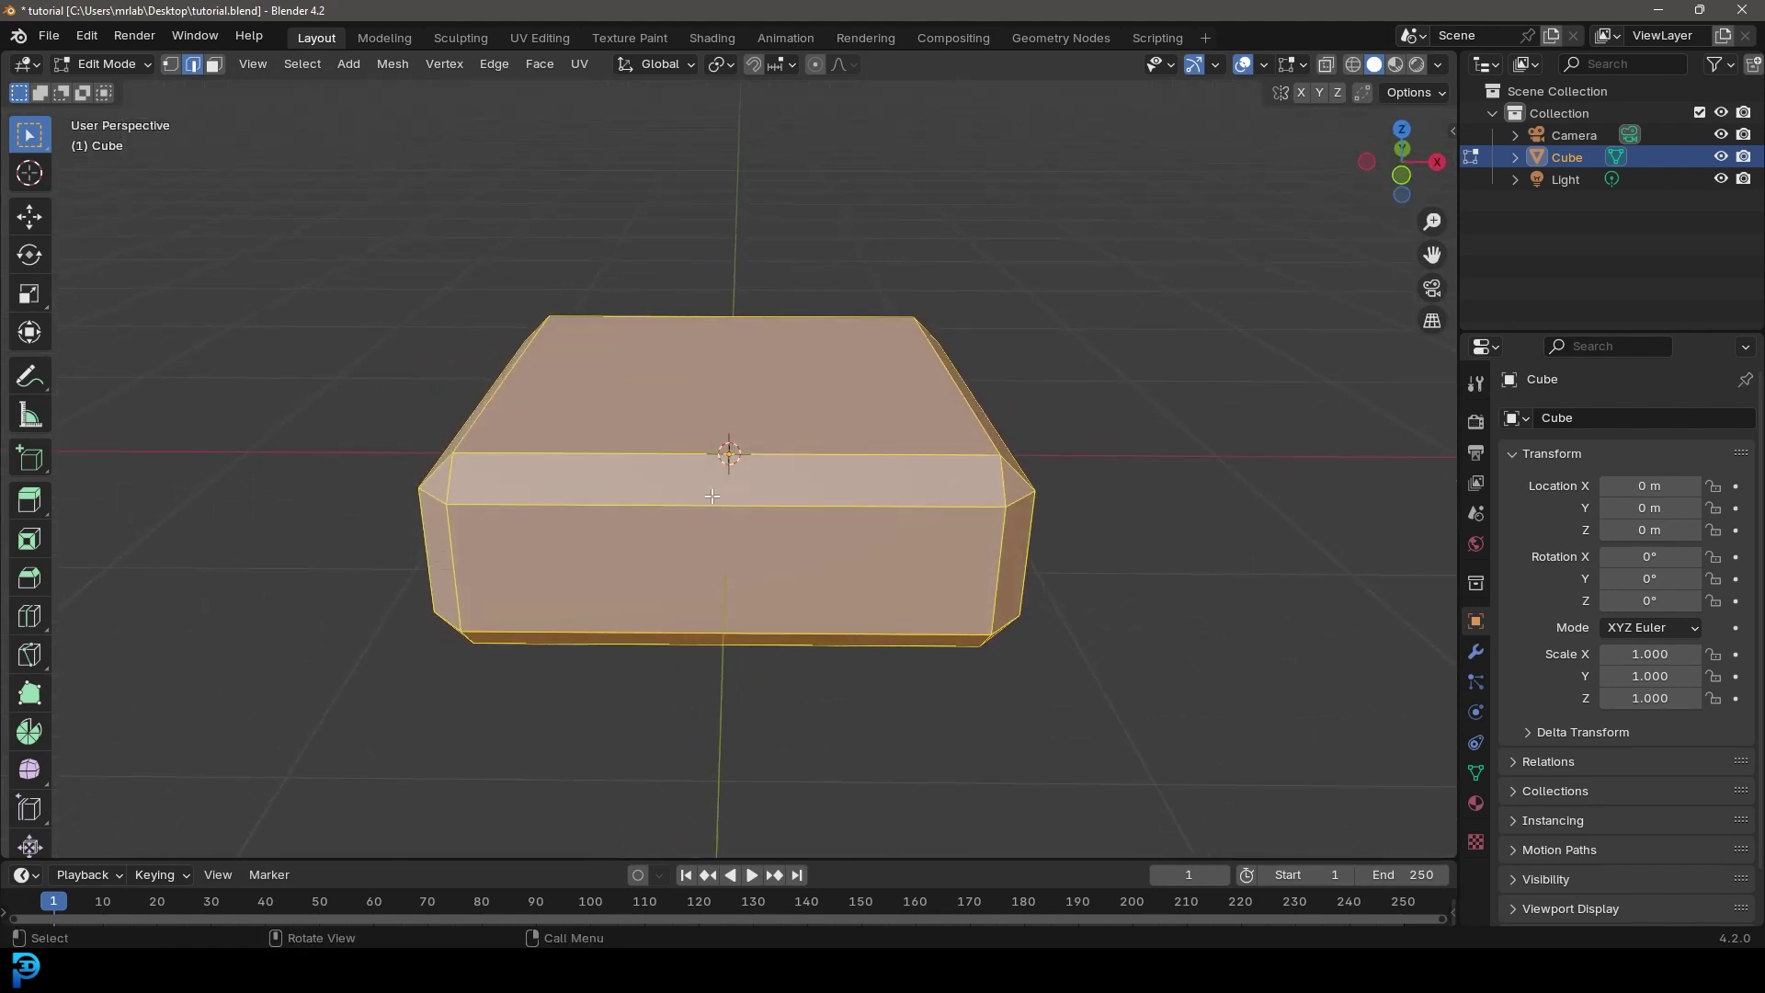
key(ctrl+r)
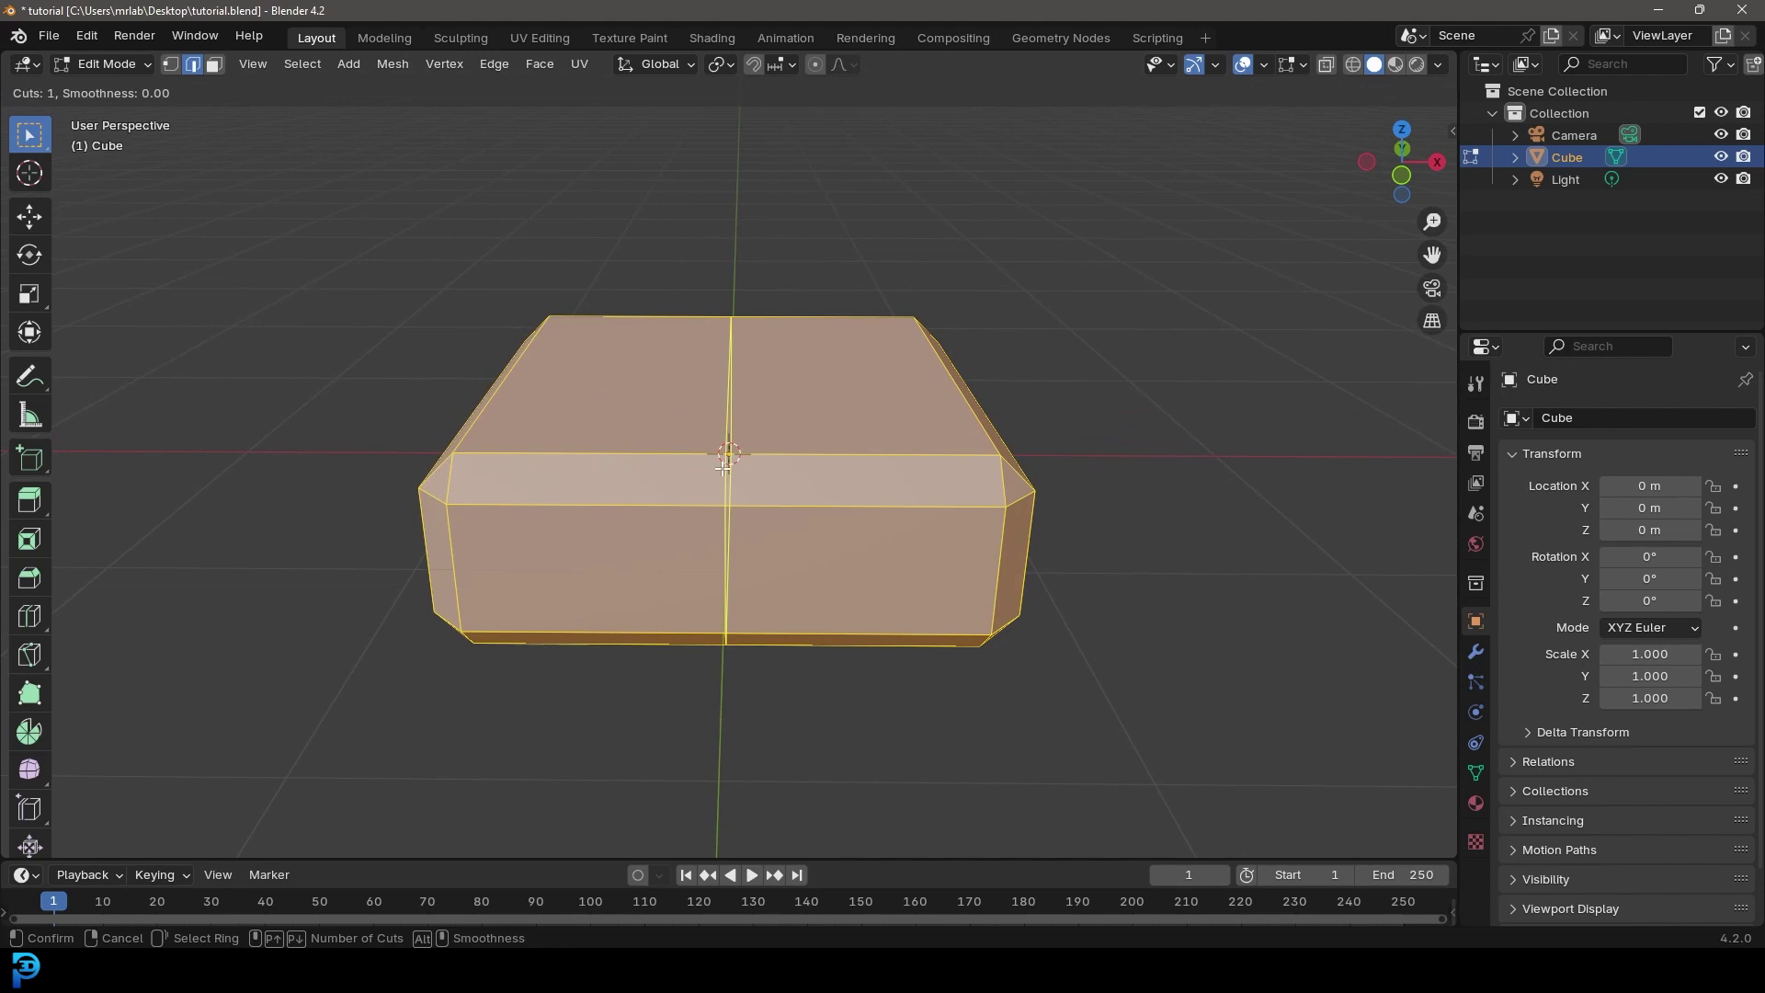
scroll(723, 468, up, 1)
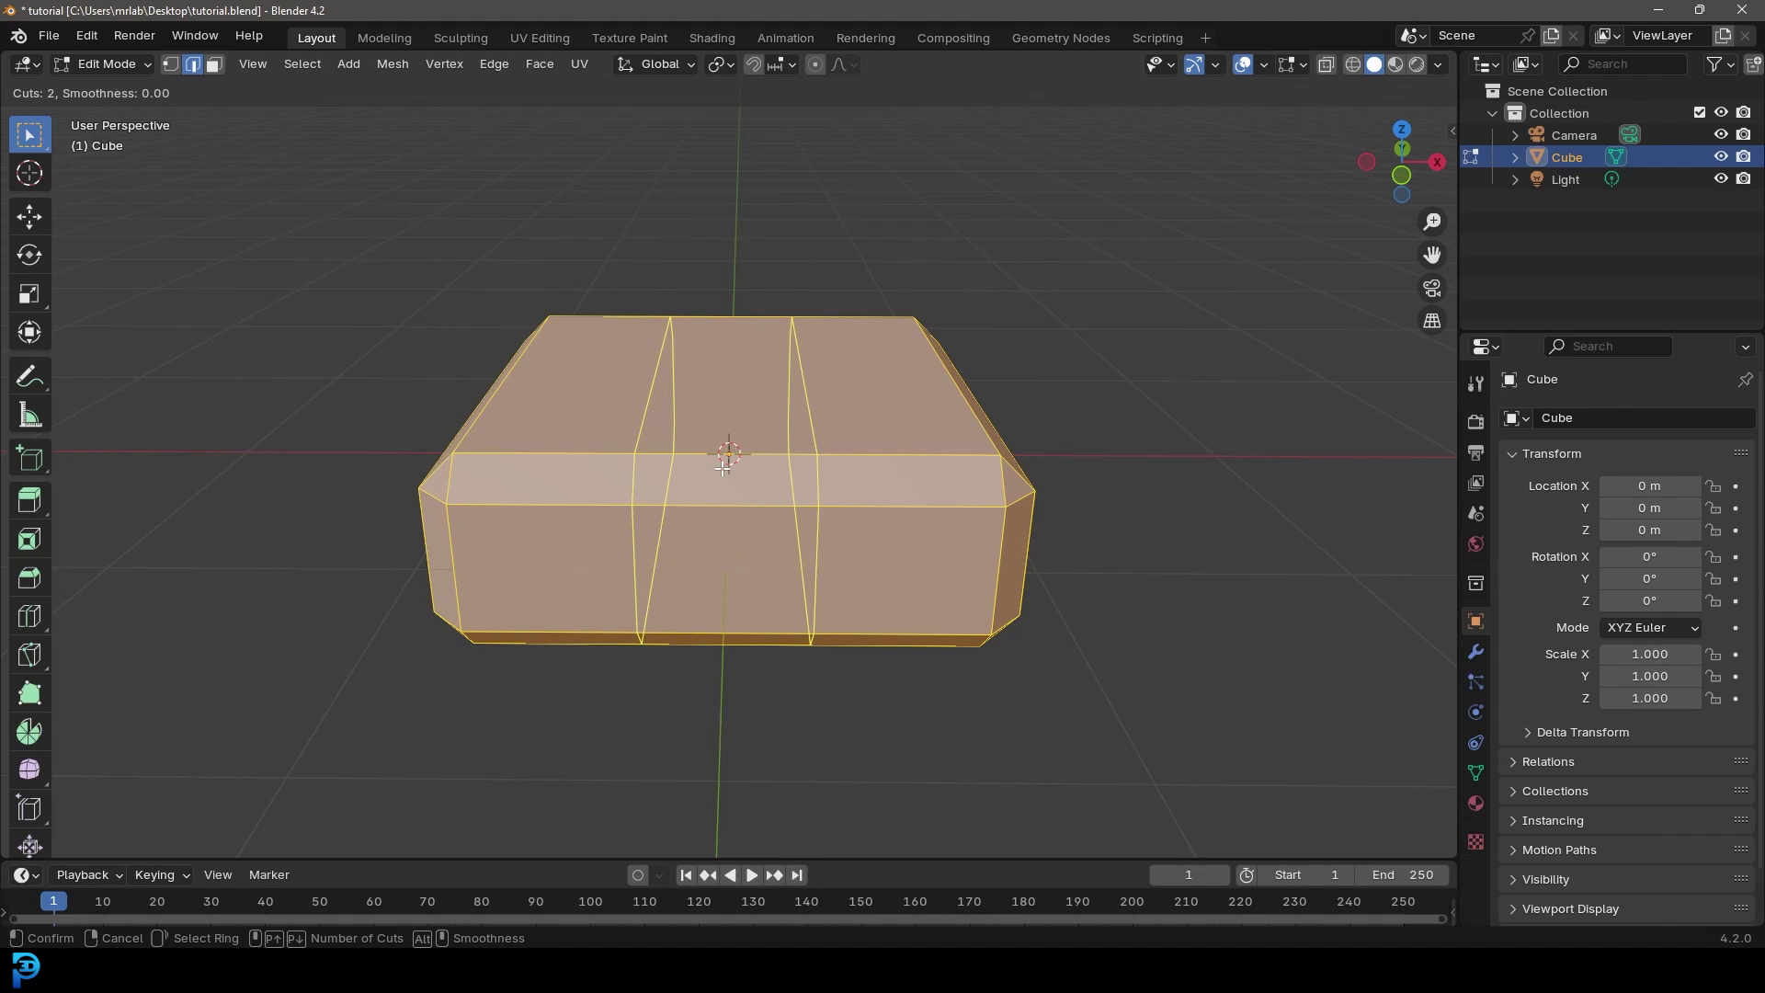
click(722, 468)
right_click(722, 468)
Step: Bevel the two edge loops into narrow bands with one segment and an offset of about 0.056 m
scroll(796, 464, down, 4)
middle_drag(904, 493, 897, 565)
scroll(841, 538, up, 3)
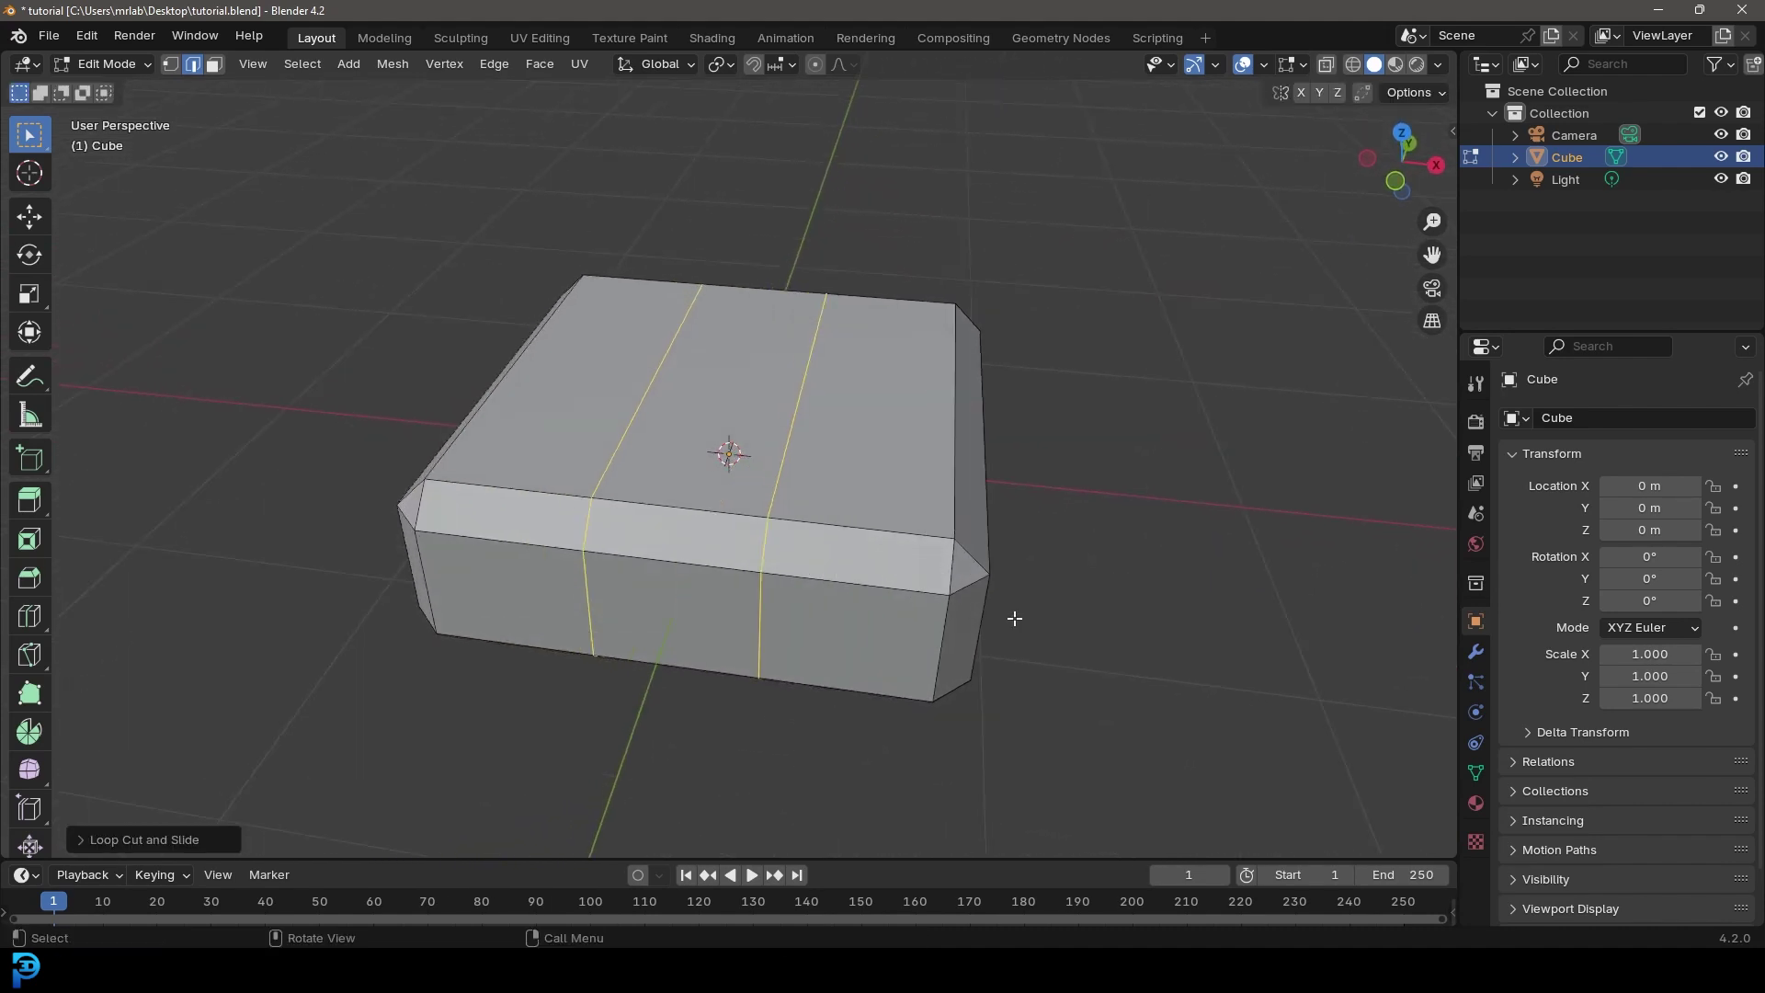
key(ctrl+b)
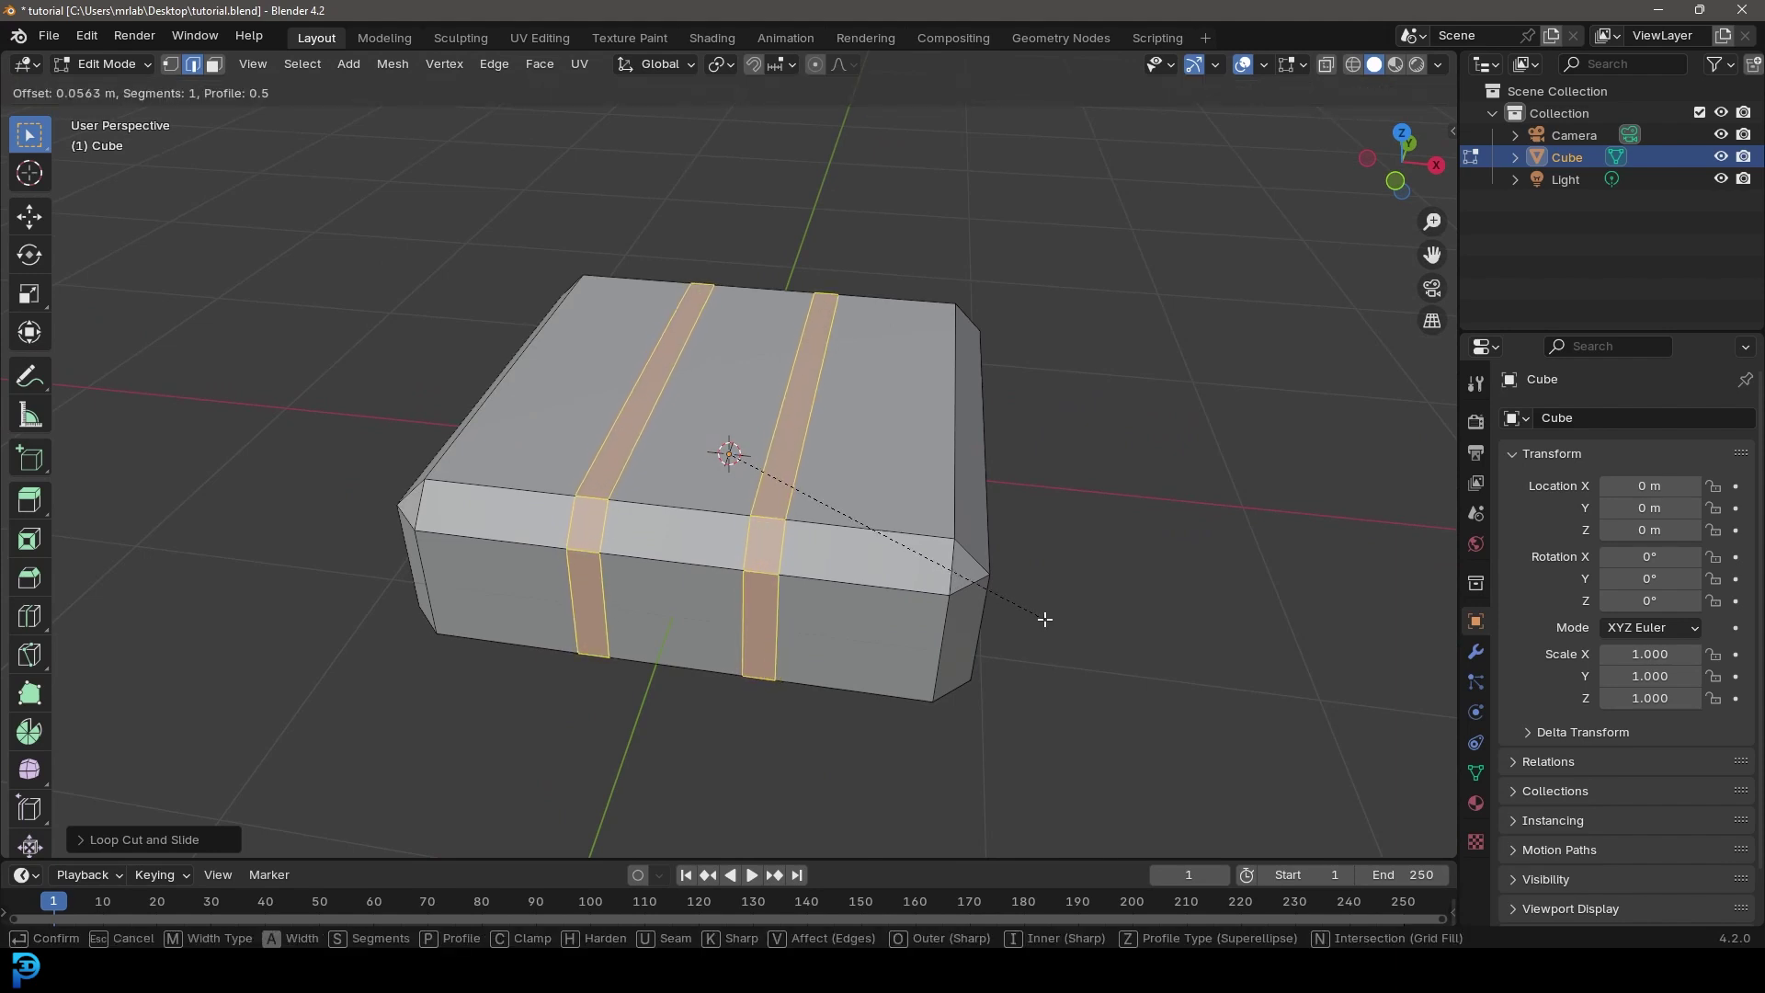
click(1045, 620)
Step: Extrude the two bands in place and fatten them outward along their normals by about 0.10 m
middle_drag(736, 443, 819, 394)
middle_drag(910, 502, 1026, 667)
key(e)
right_click(1141, 551)
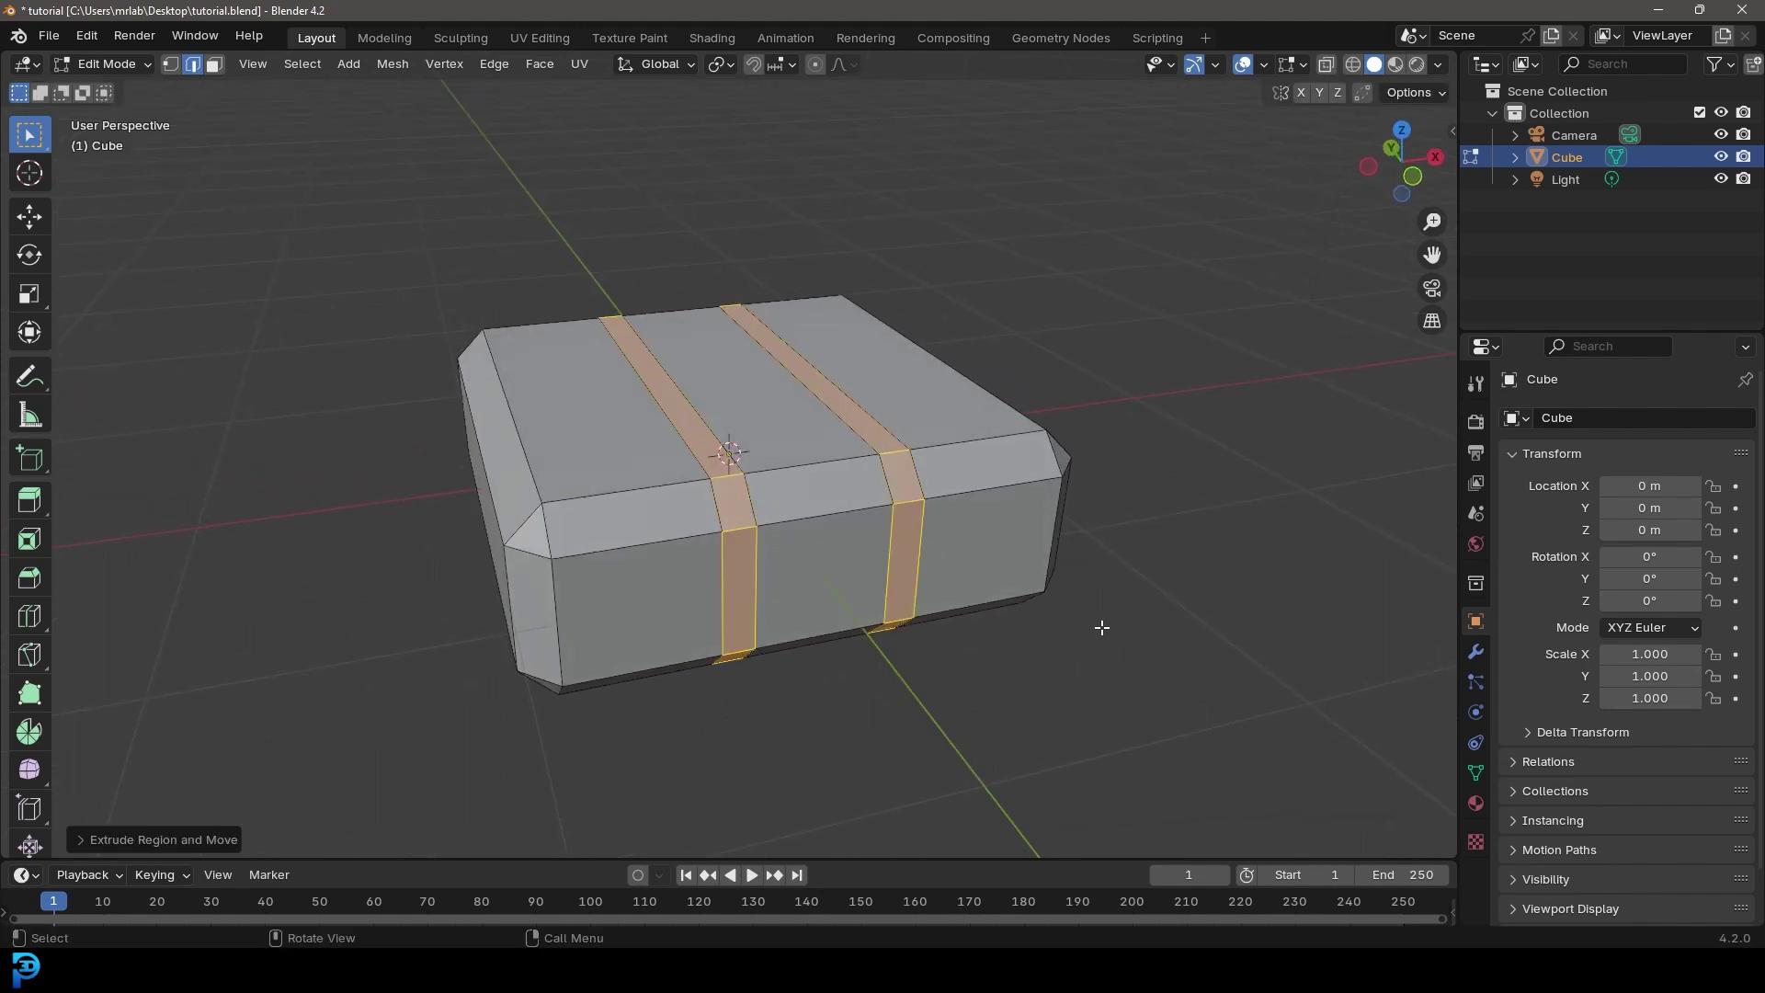
scroll(1101, 627, up, 2)
key(alt+s)
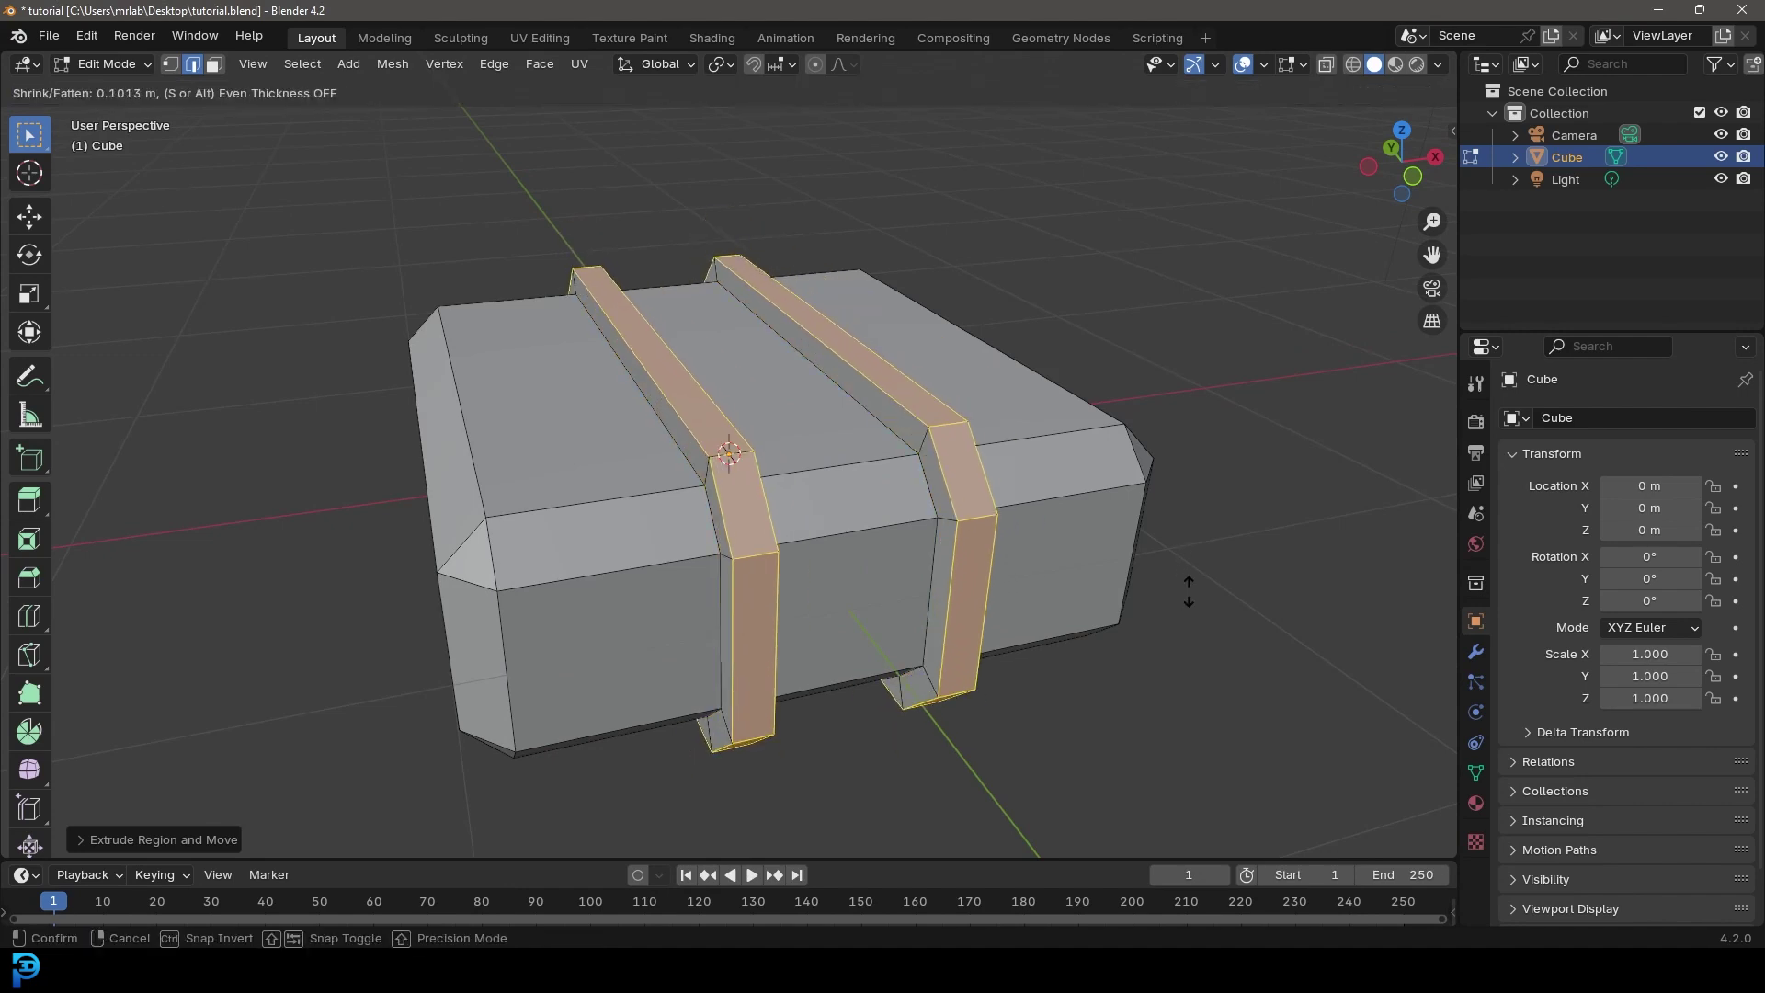
click(1189, 591)
Step: In face selection mode, extrude the front face between the two bands and the sloped face above it outward by about 0.24 m
scroll(1091, 524, down, 3)
middle_drag(1020, 496, 905, 476)
click(213, 67)
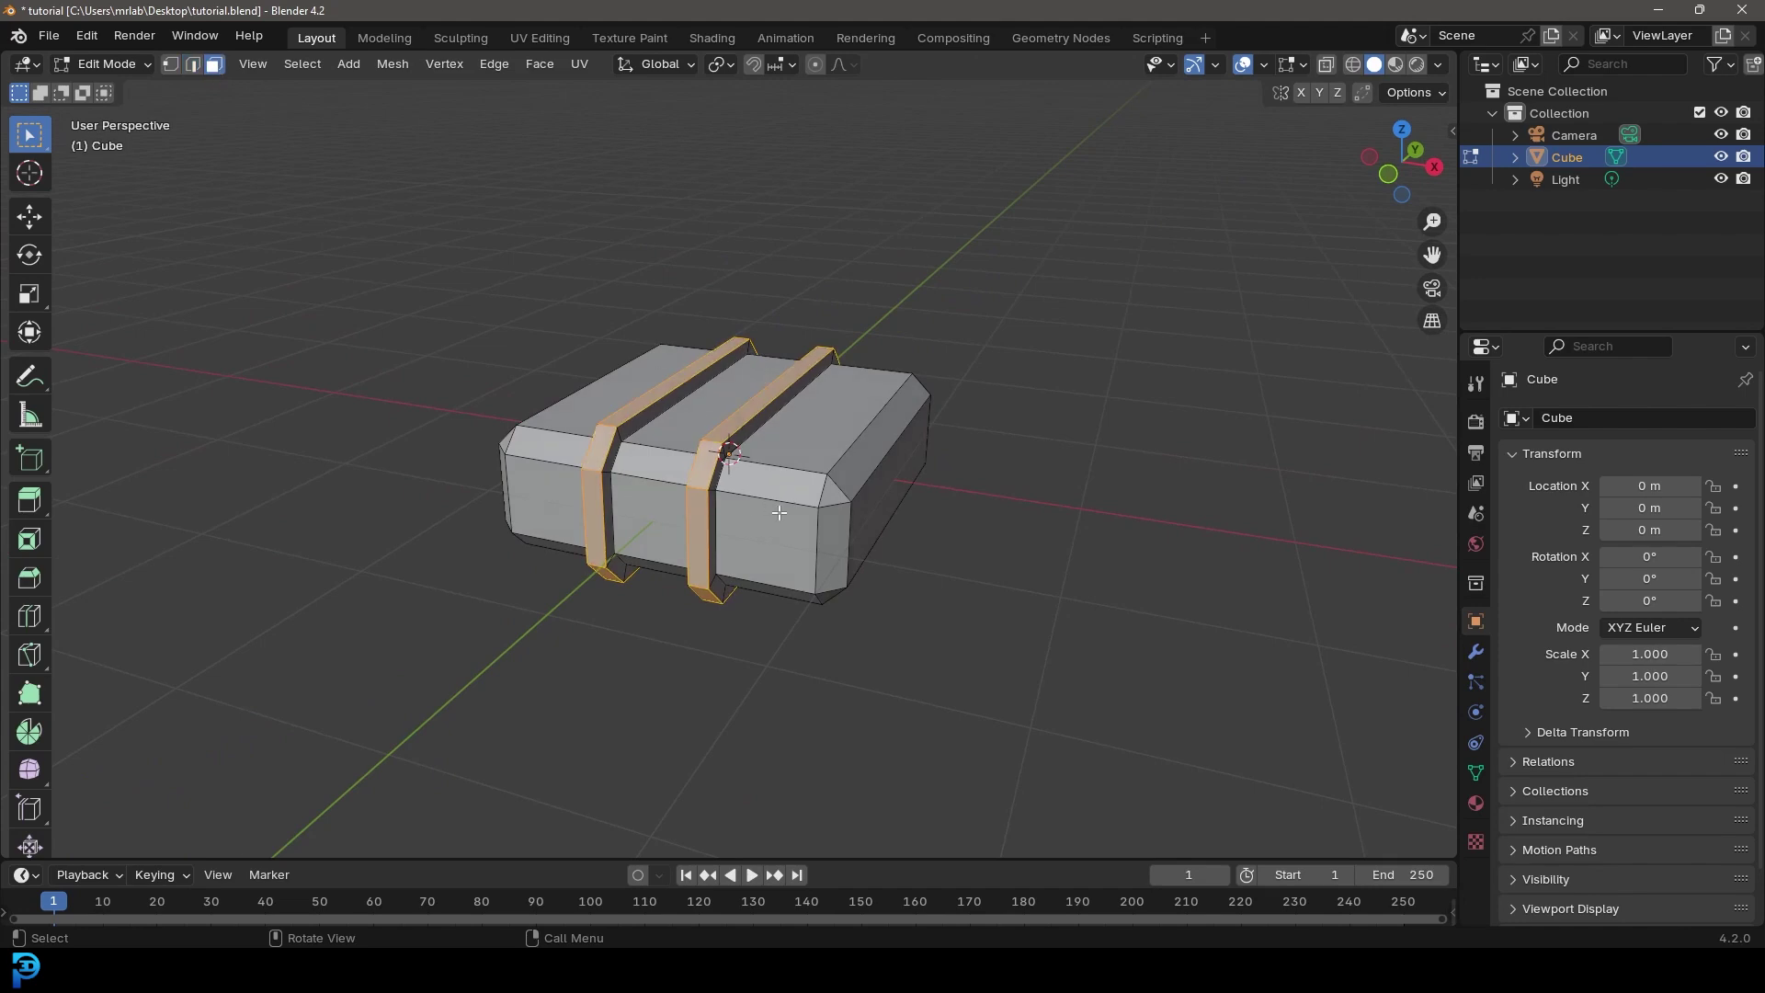
key(KP_1)
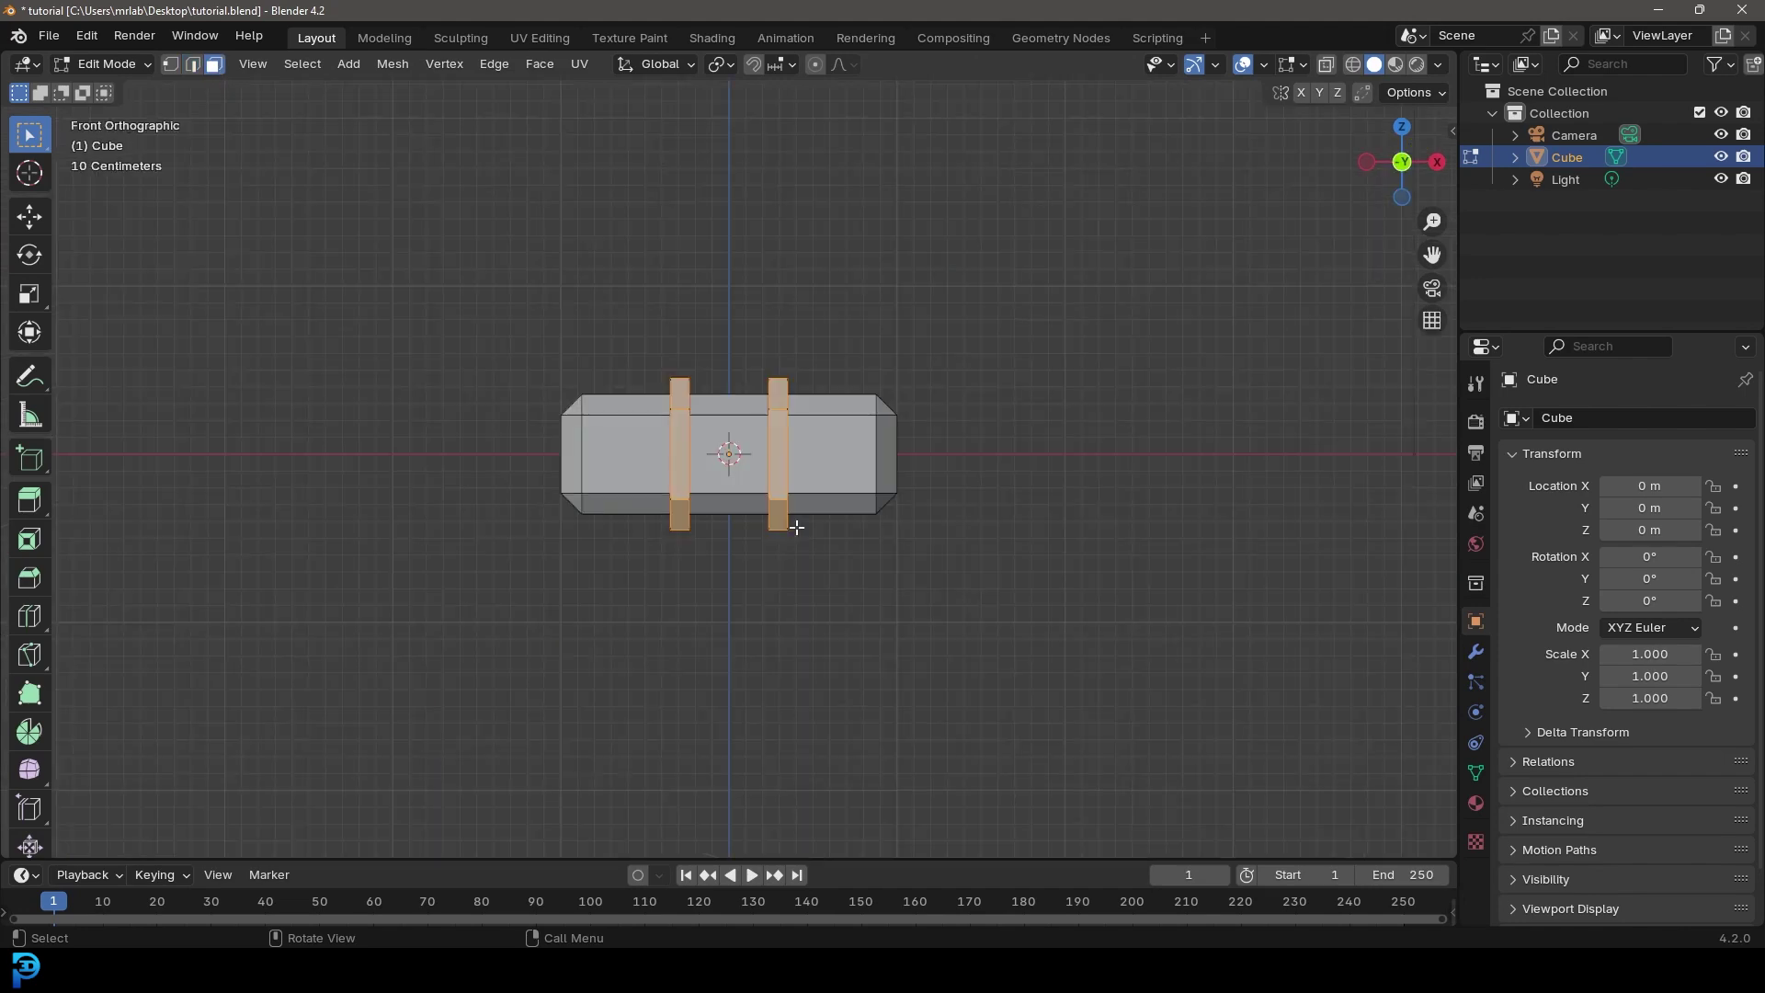
key(a)
click(729, 452)
middle_drag(729, 452, 552, 583)
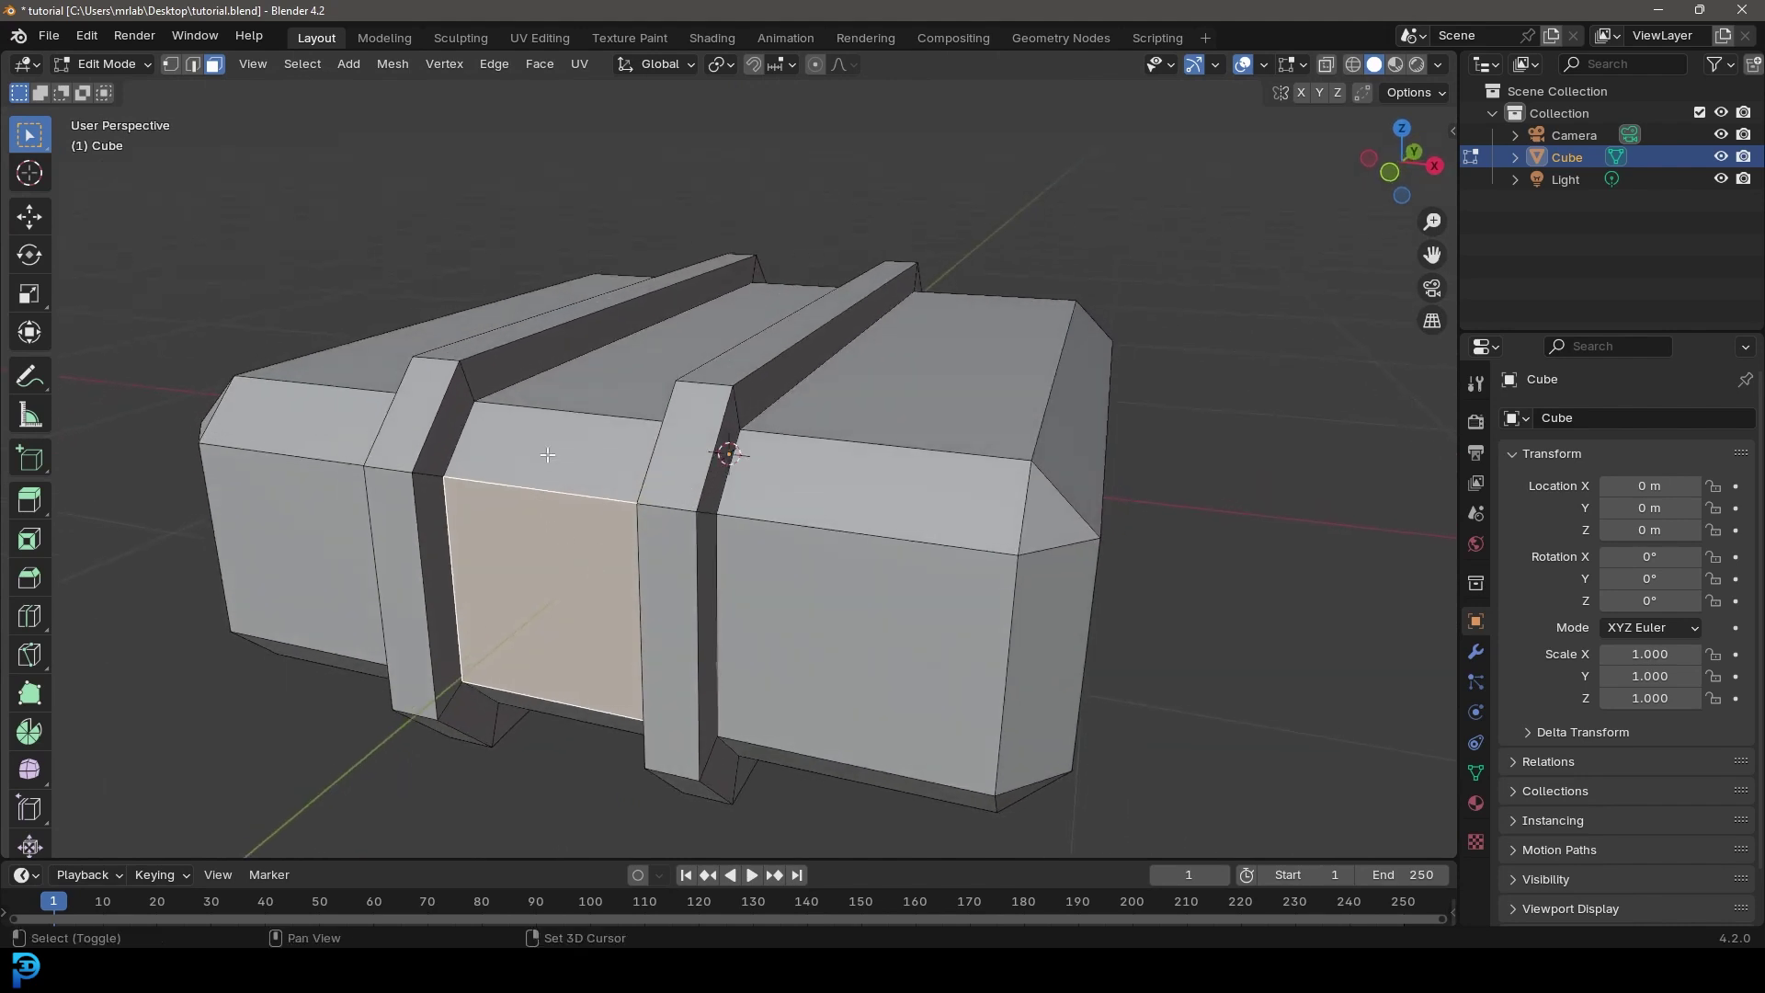
scroll(547, 454, down, 4)
middle_drag(547, 454, 890, 655)
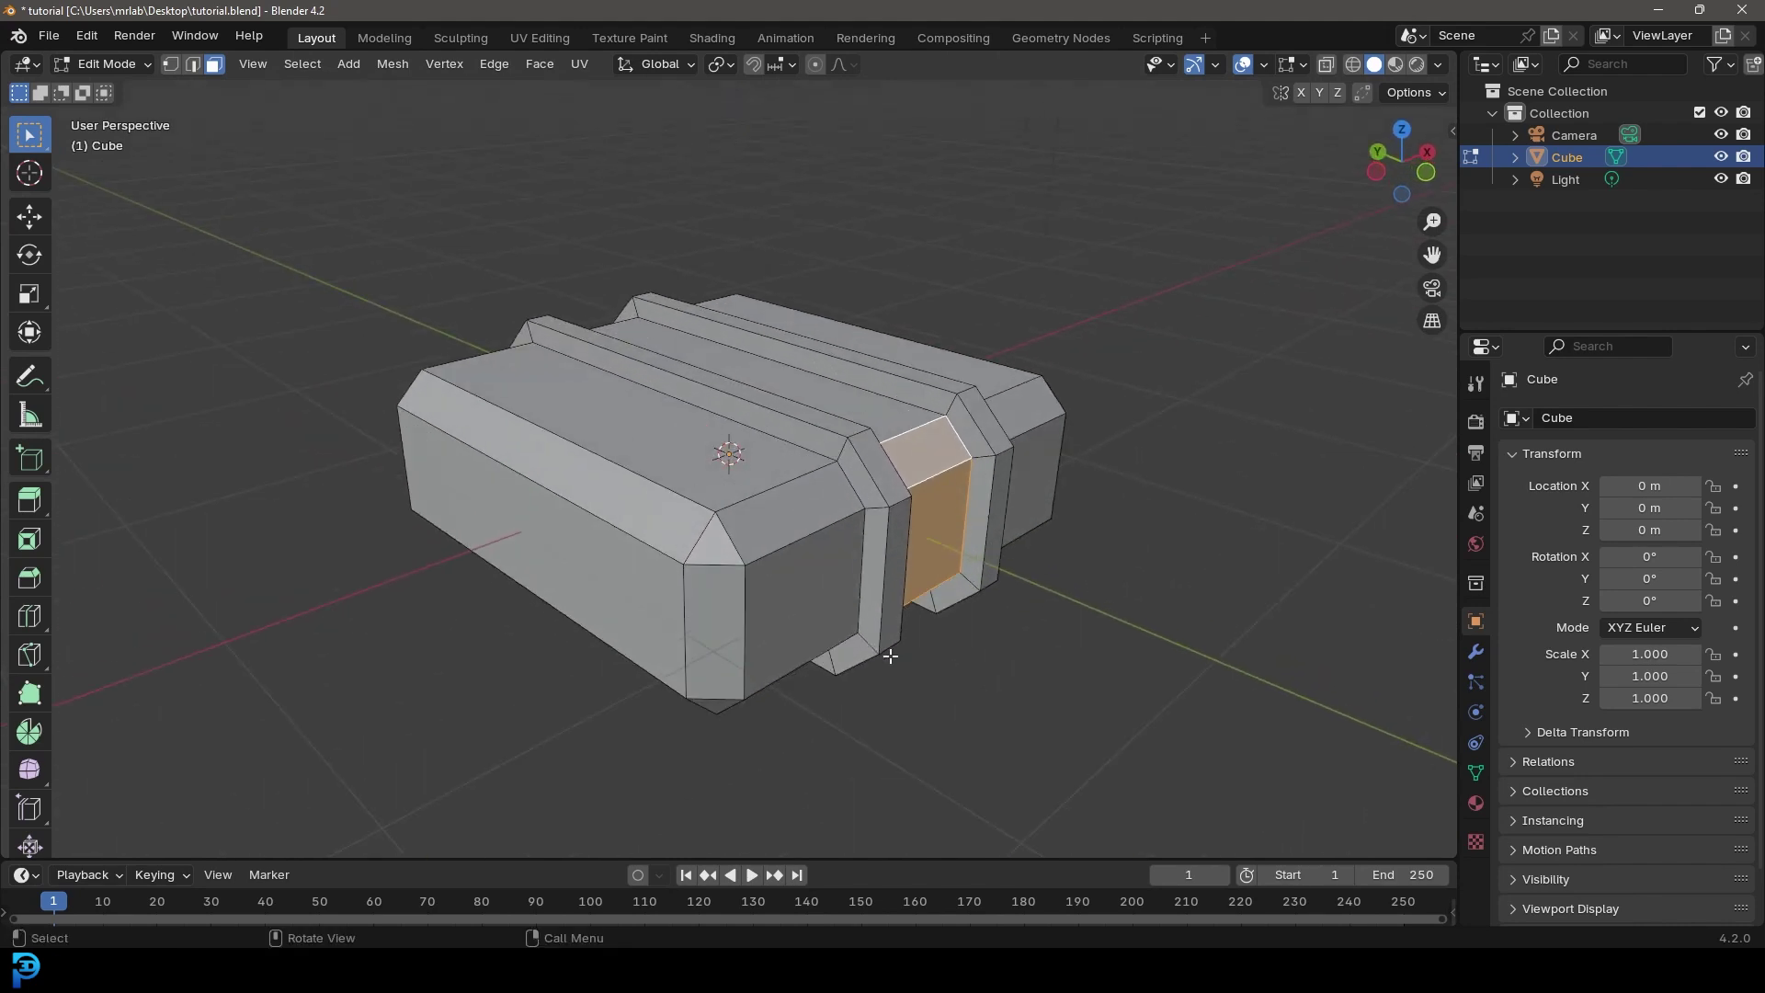
key(e)
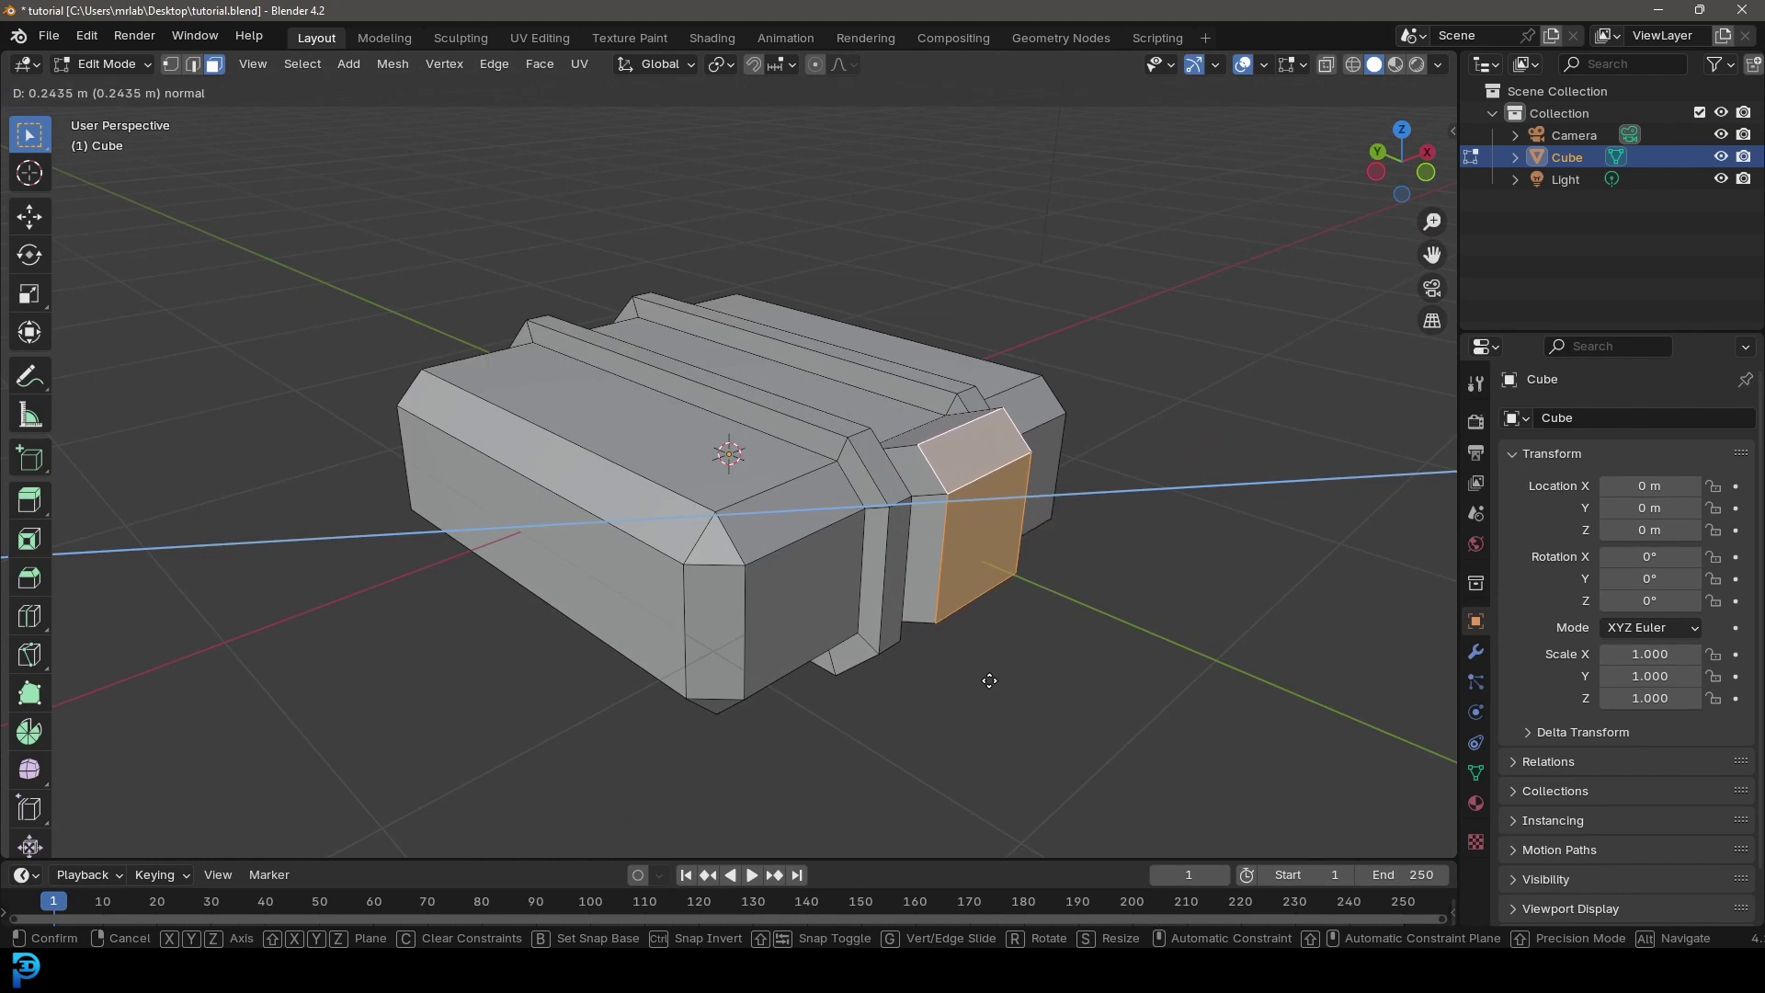
click(989, 680)
Step: Add two evenly spaced loop cuts running side to side around the body, left unslid
middle_drag(996, 642, 717, 451)
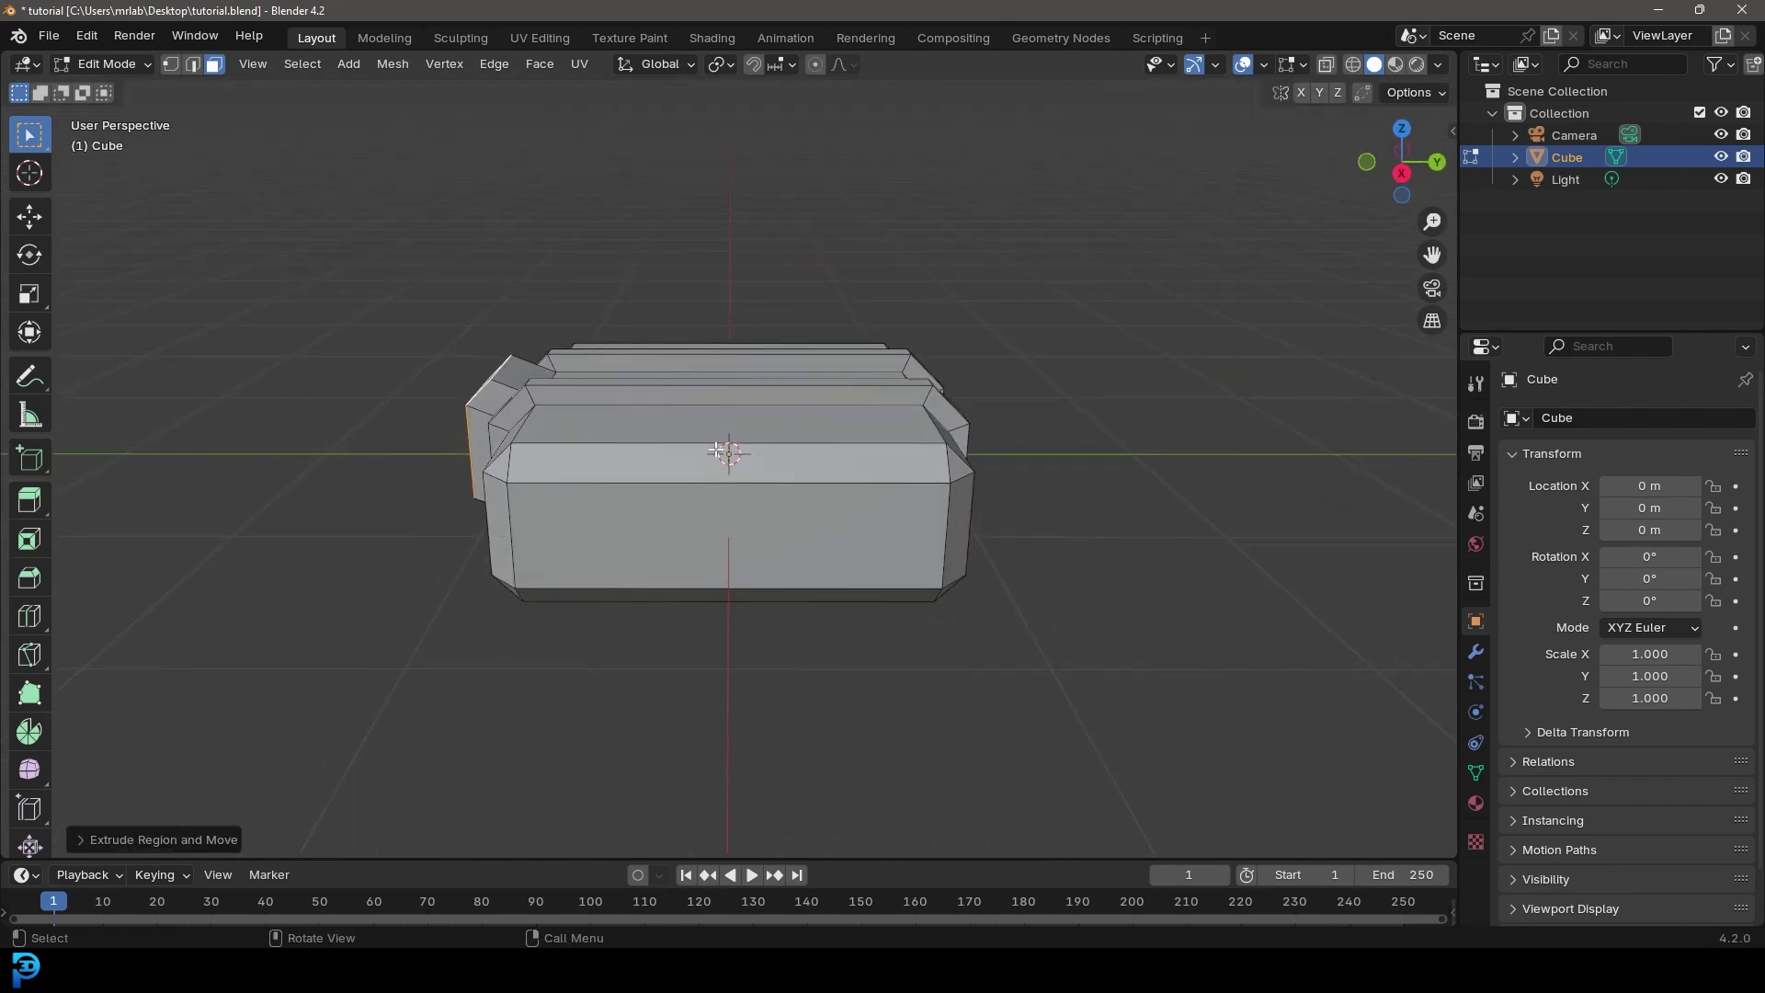
key(ctrl+r)
scroll(736, 440, up, 1)
click(735, 437)
right_click(735, 438)
Step: Scale the two side-to-side edge loops slightly outward along the X axis so the body's sides bulge
middle_drag(1009, 488, 1059, 516)
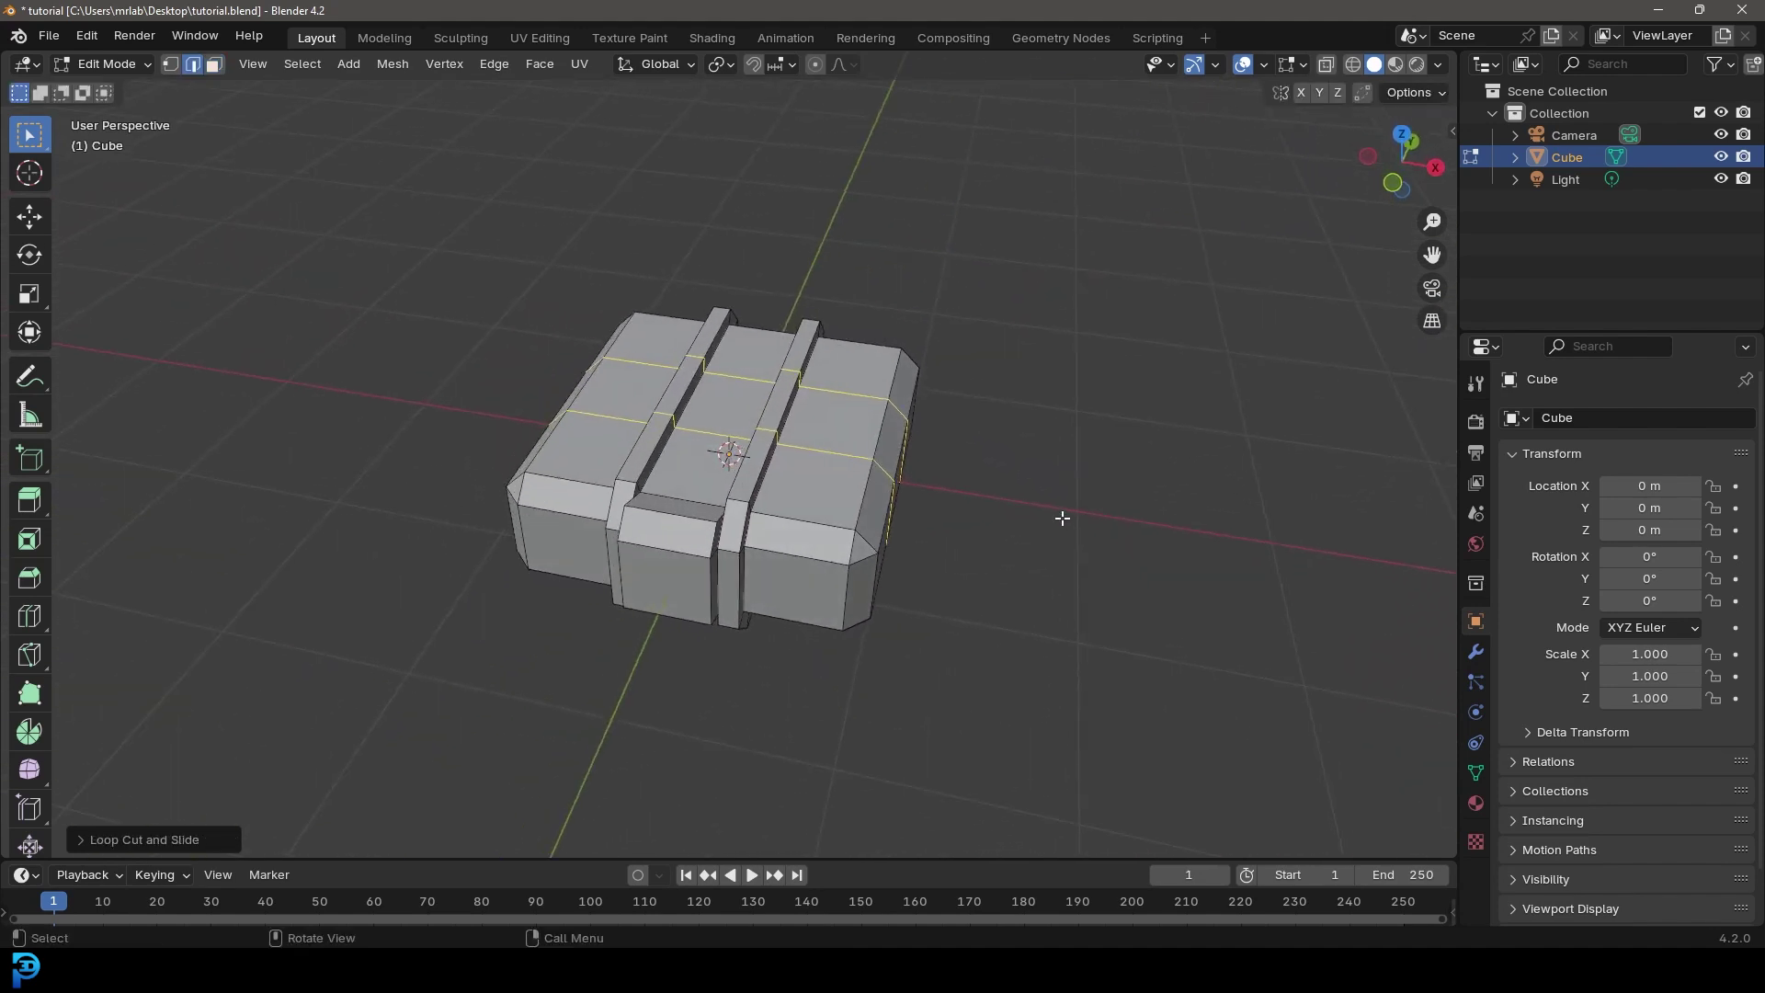
key(s)
key(x)
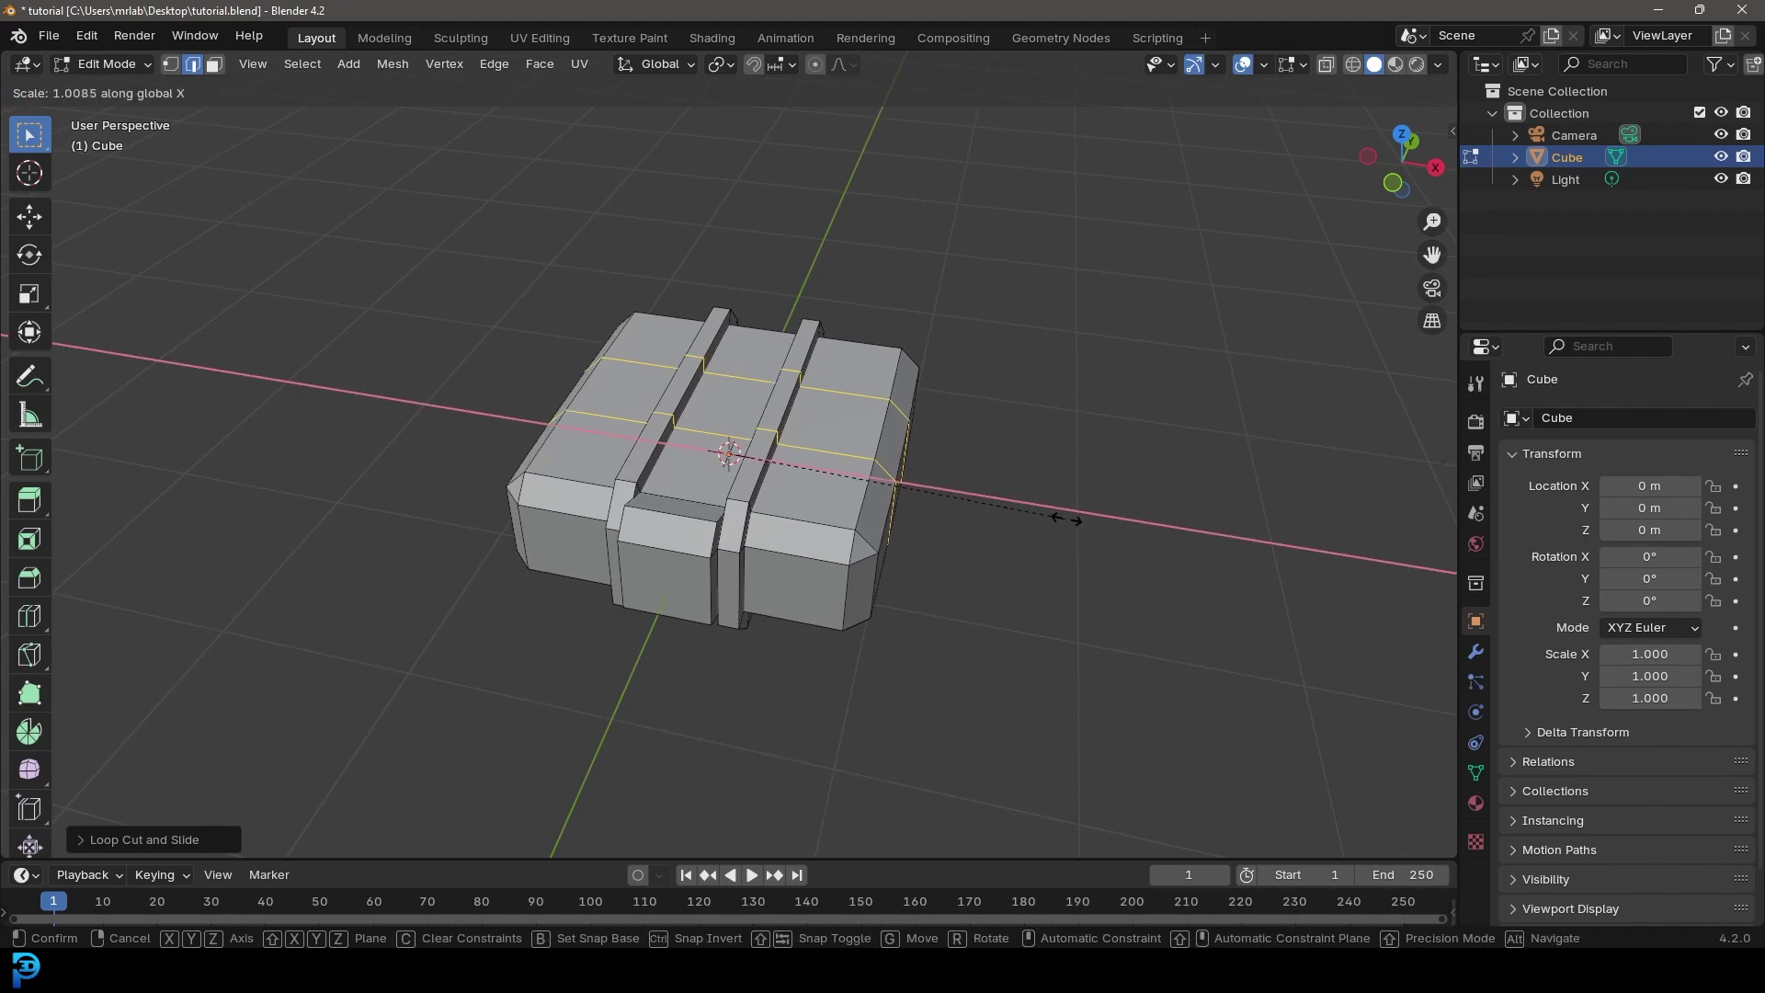
click(1093, 522)
Step: Add one horizontal loop cut around the body at mid-height
middle_drag(1092, 523, 753, 499)
key(ctrl+r)
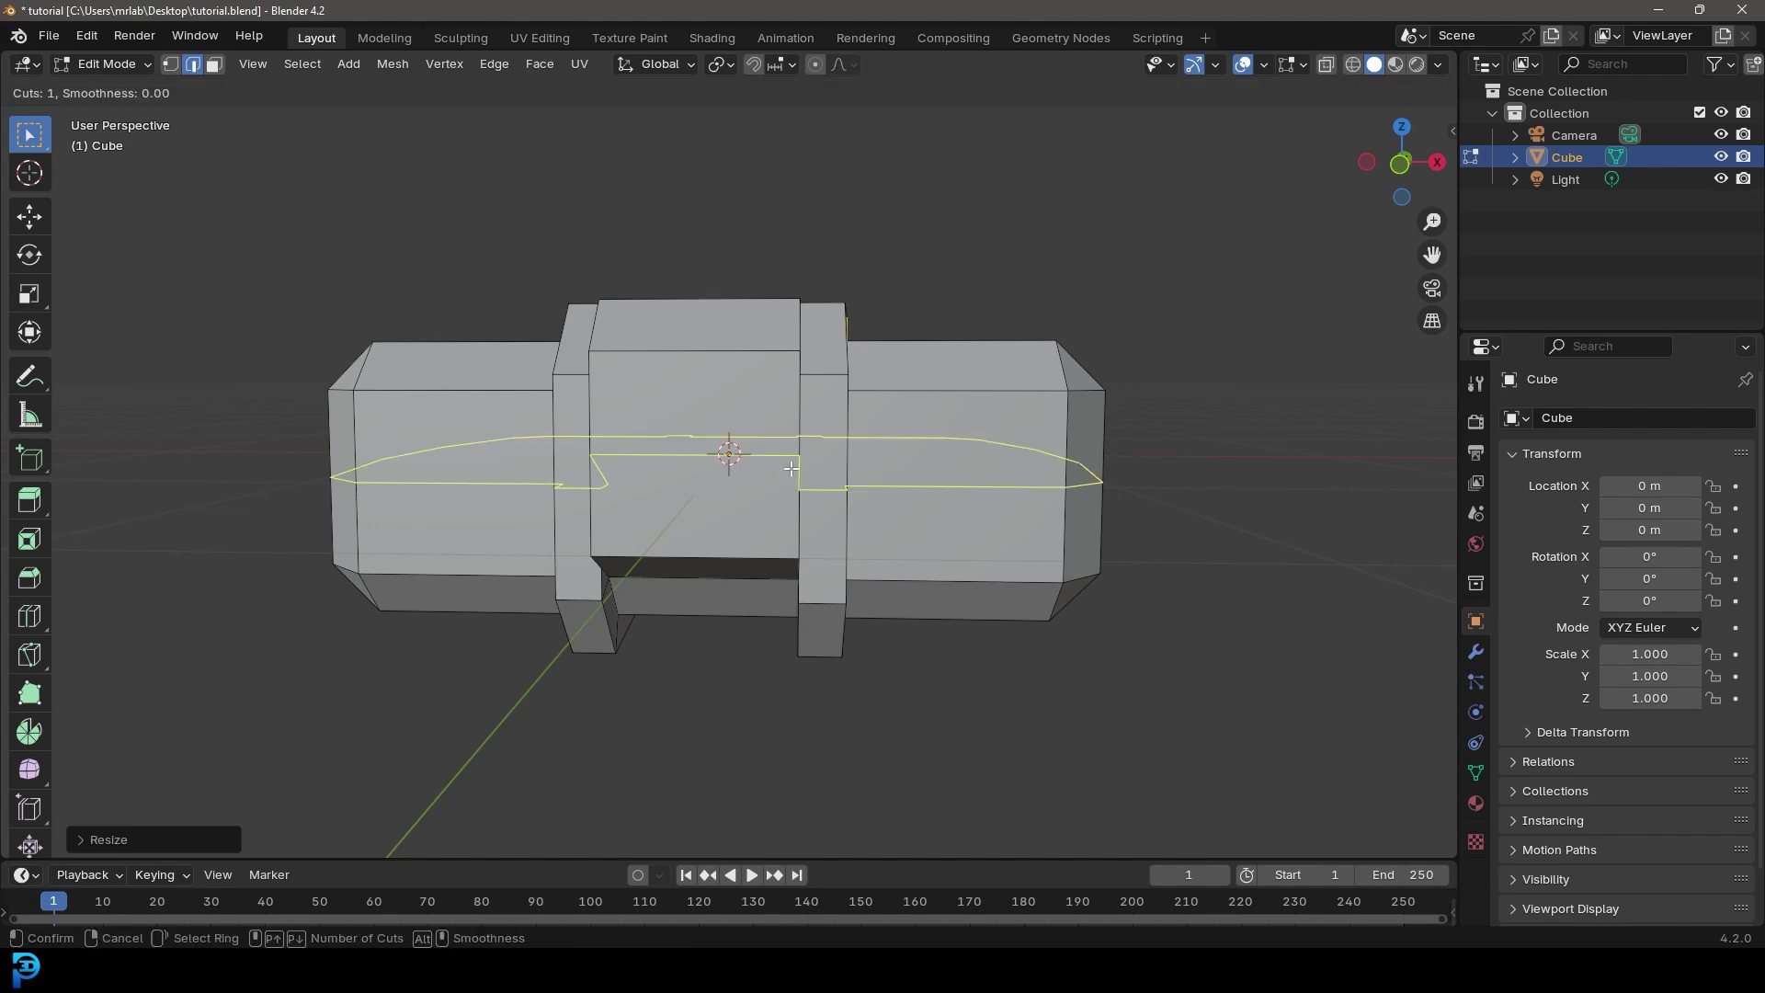
click(790, 468)
Step: In face selection mode, extrude the upper half of the front block's vertical face outward by about 0.09 m
middle_drag(790, 468, 464, 470)
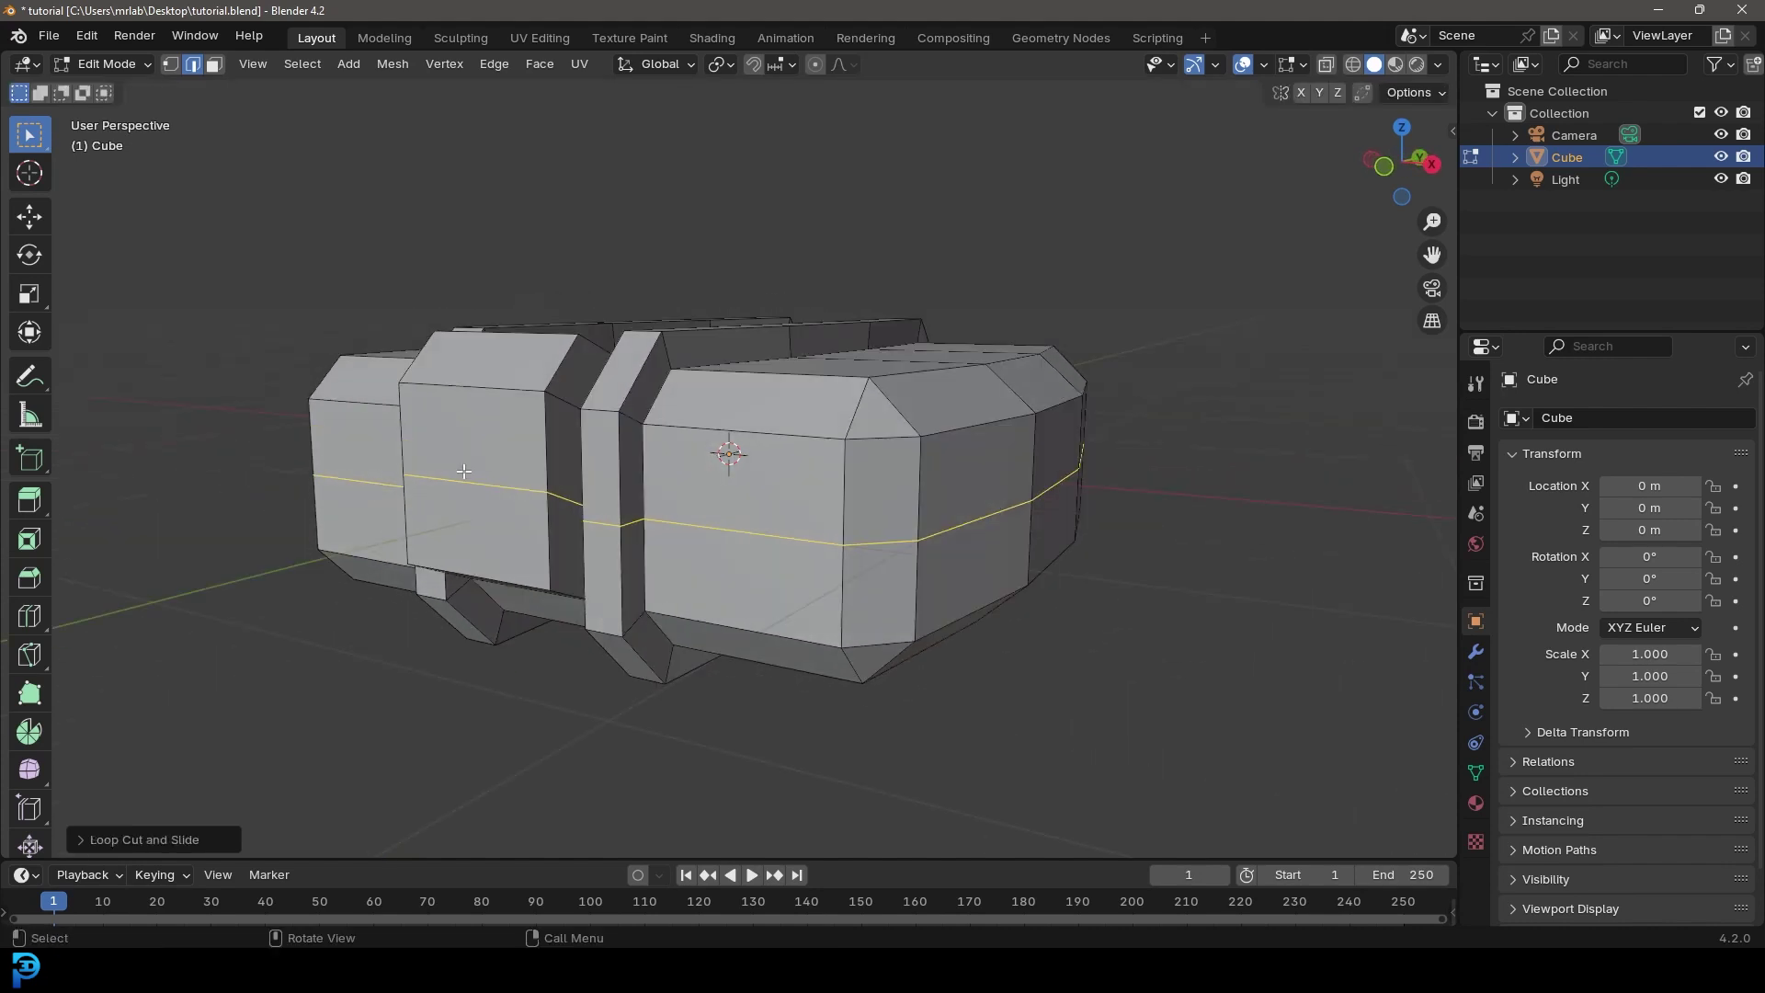
click(213, 63)
click(487, 439)
middle_drag(487, 439, 533, 507)
key(e)
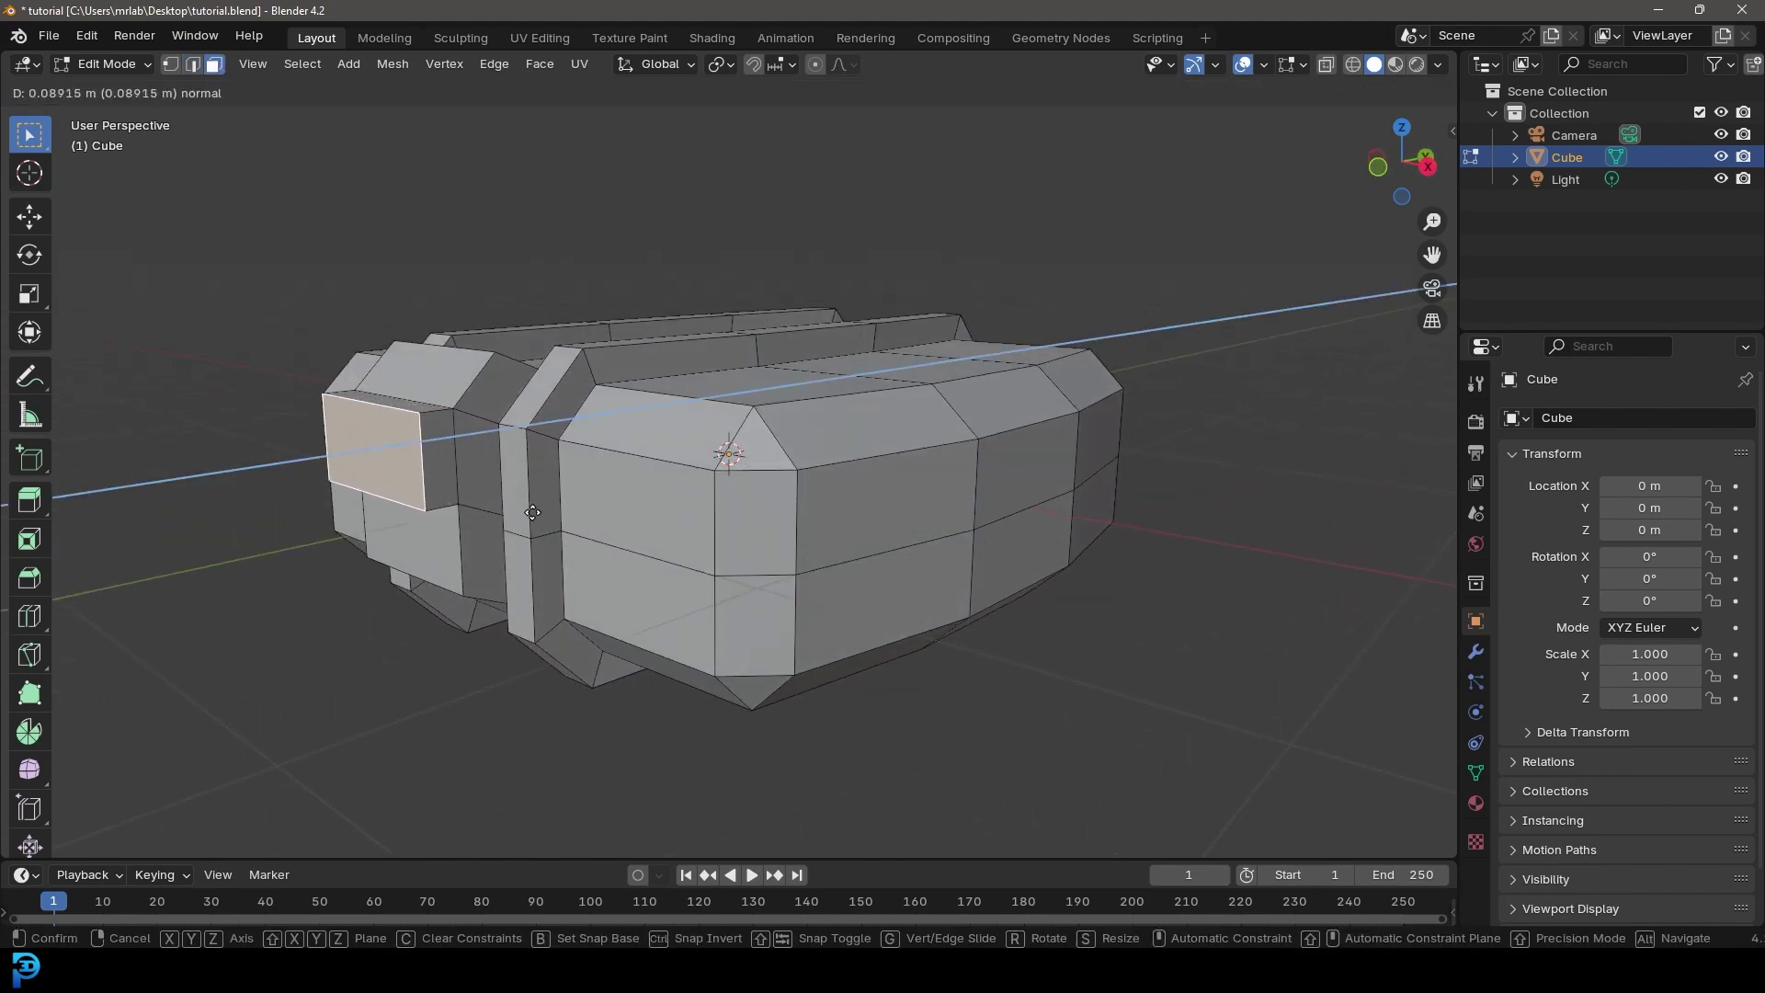
click(530, 513)
Step: Inset the extruded front face by about 0.05 m and extrude the inner face outward by about 0.03 m
key(i)
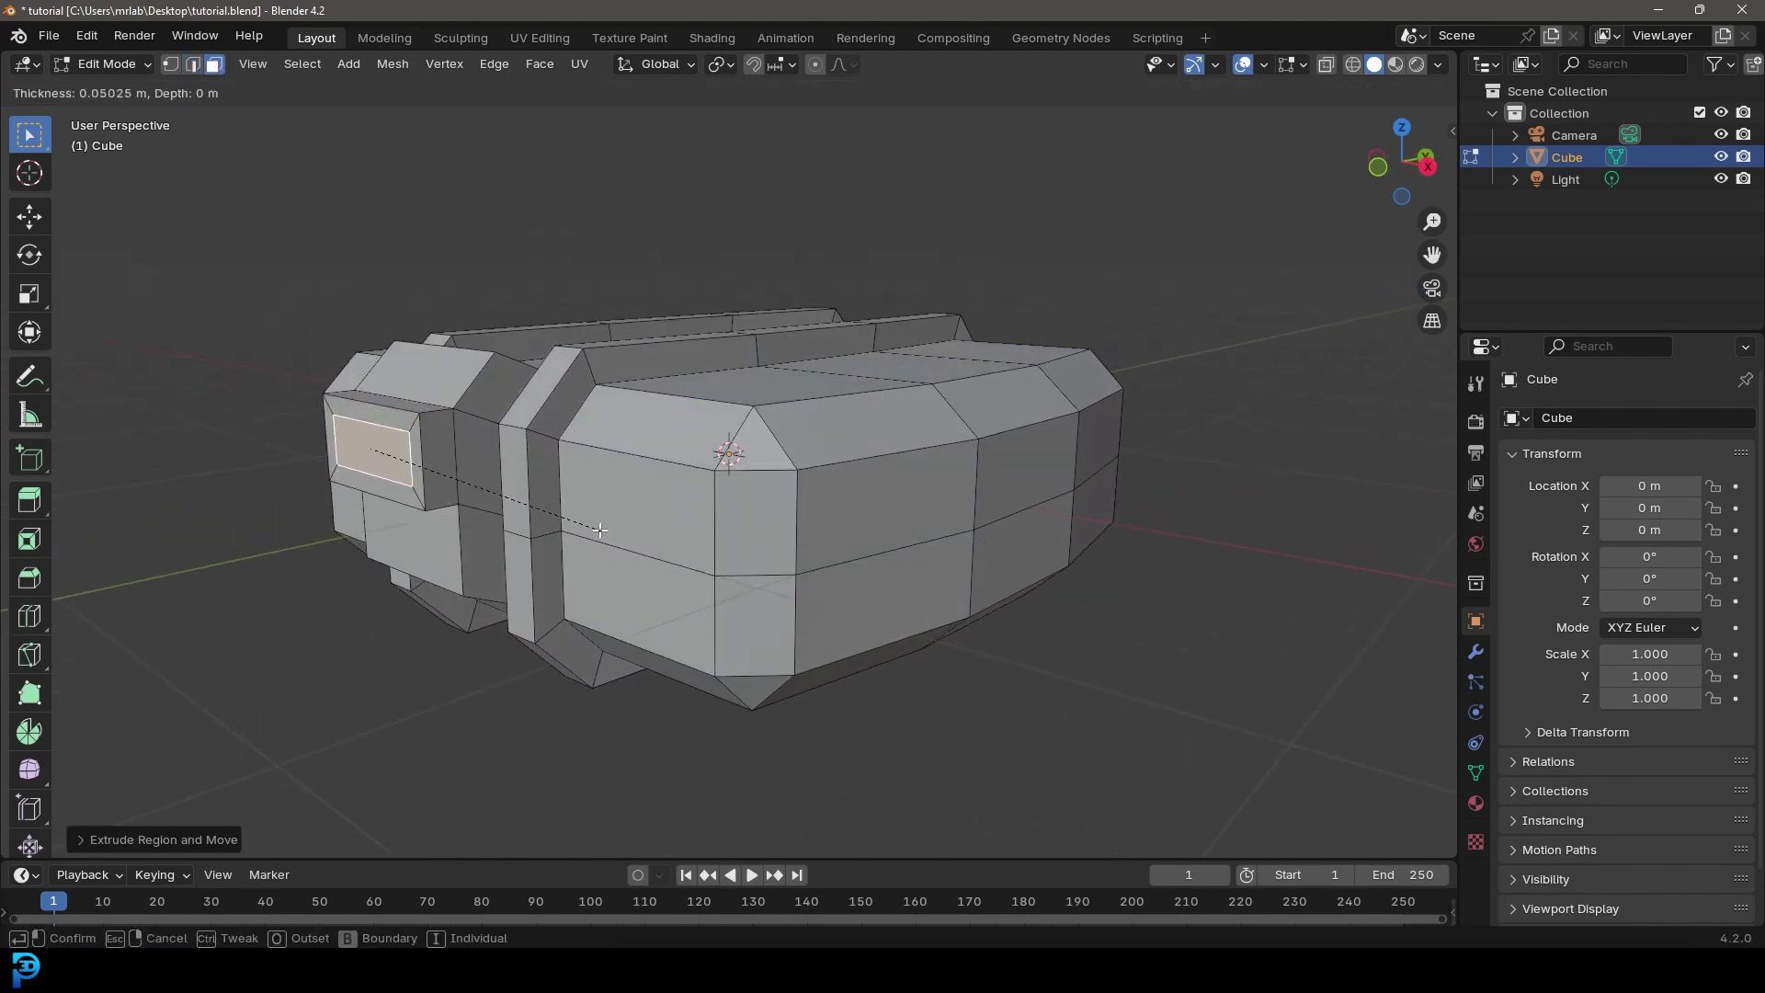
click(601, 530)
key(e)
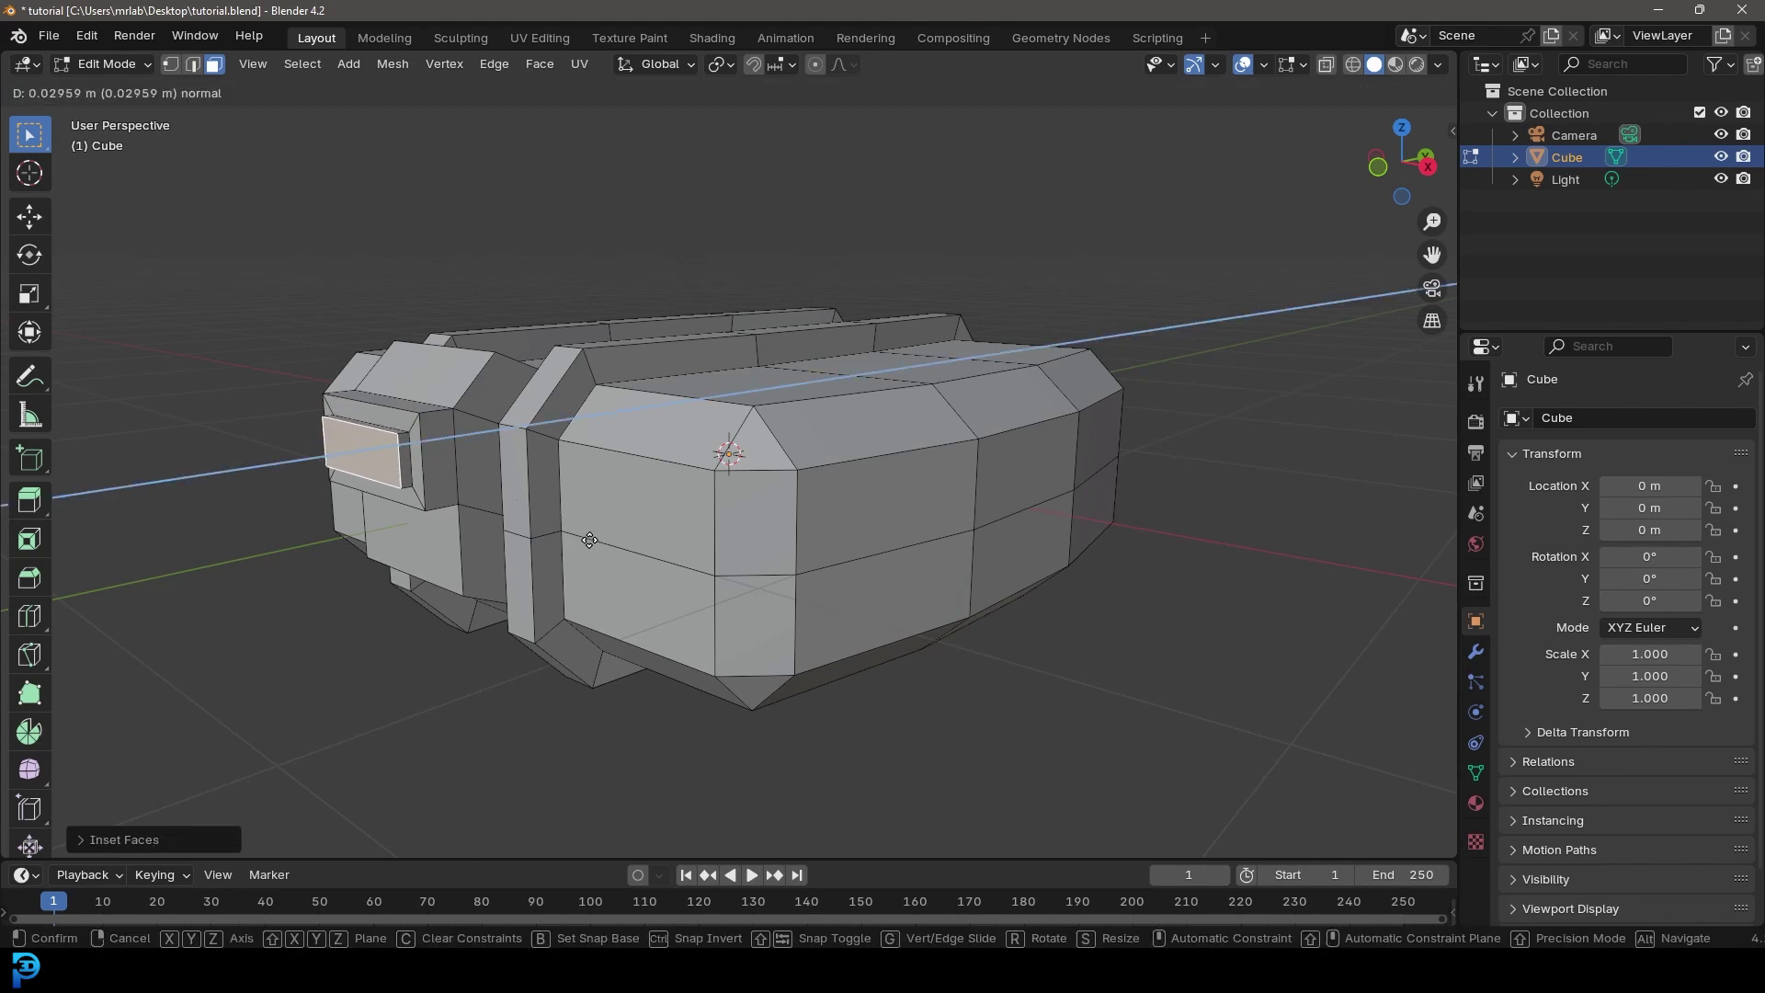
click(593, 540)
Step: In edge selection mode, select the two side-to-side edge loops and bevel them with one segment and an offset of about 0.05 m
scroll(593, 540, down, 4)
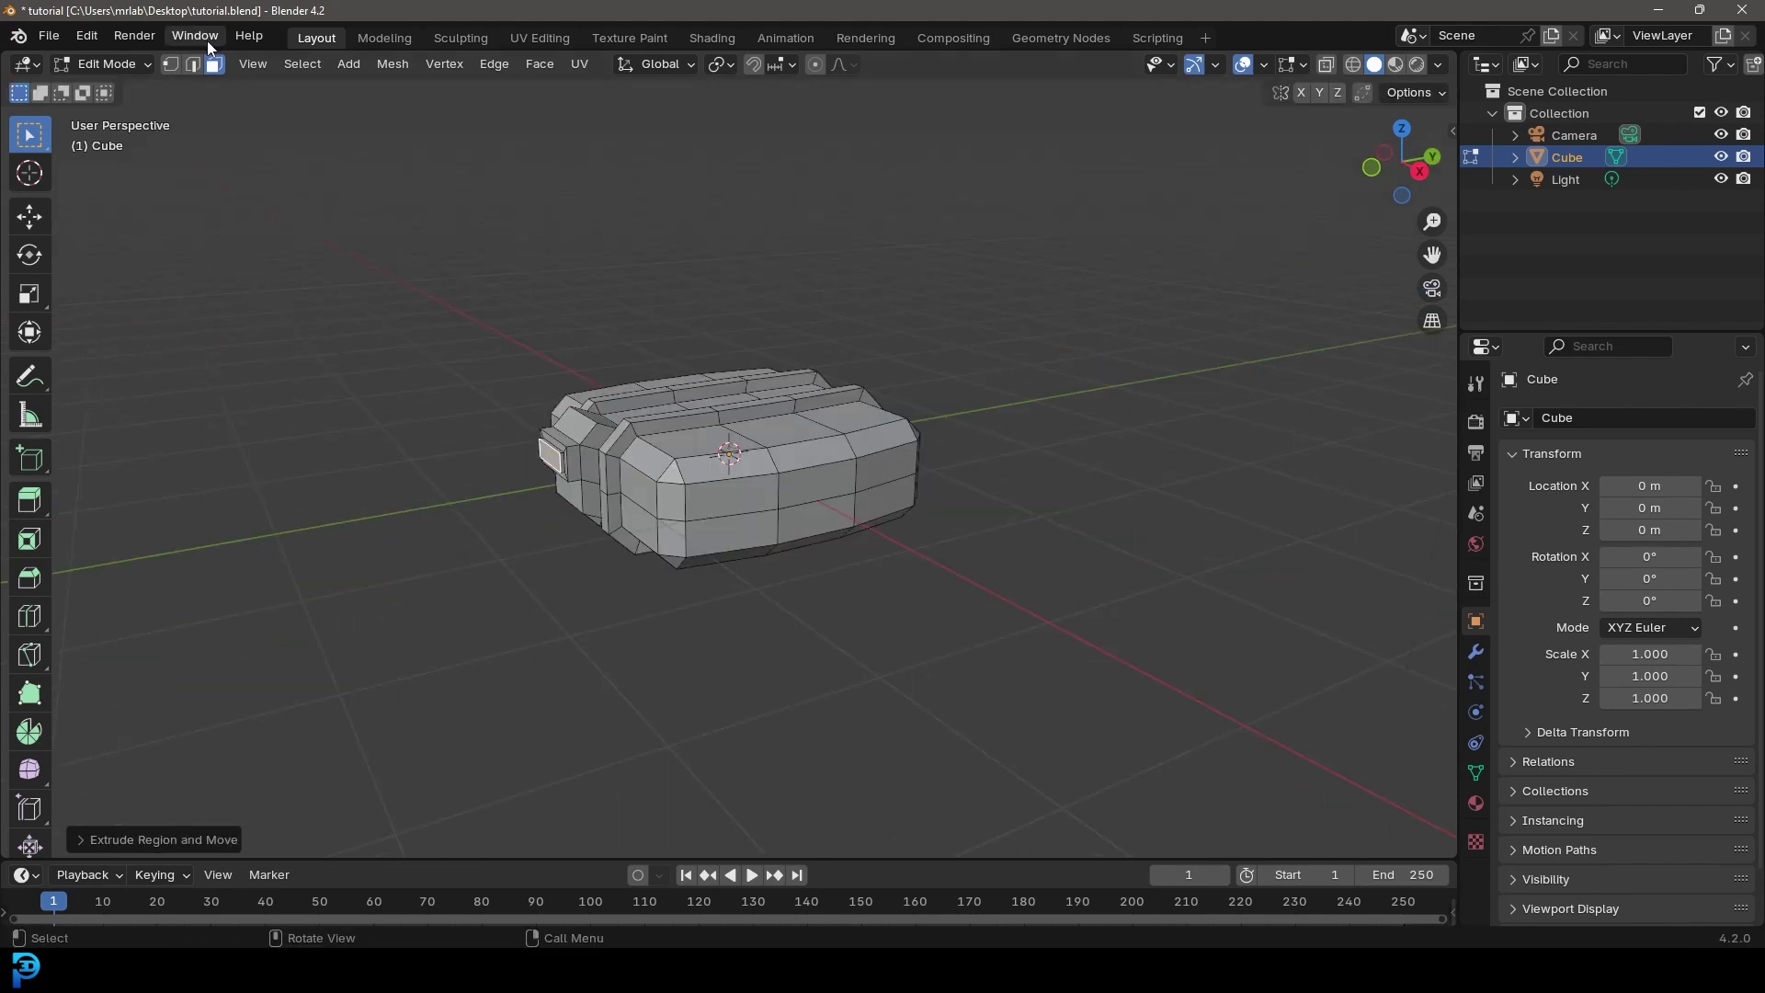
click(194, 66)
scroll(965, 518, up, 4)
middle_drag(919, 532, 888, 504)
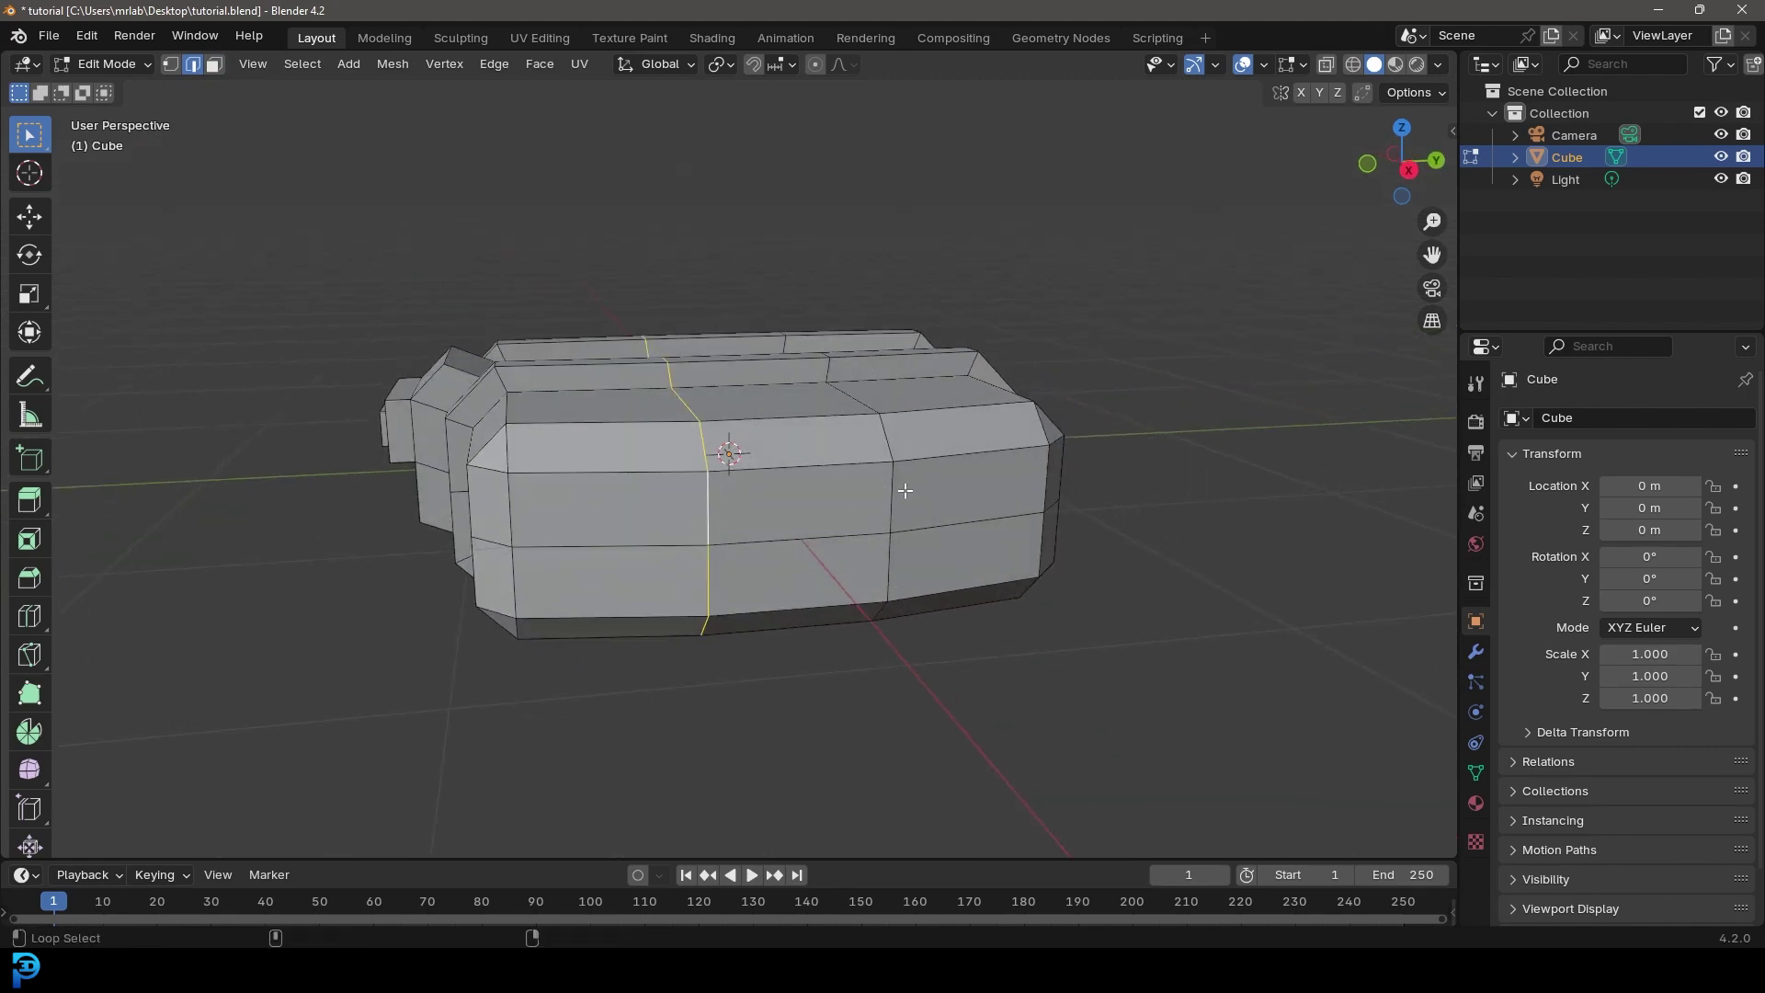
middle_drag(755, 423, 822, 557)
scroll(827, 505, down, 2)
middle_drag(1007, 588, 993, 603)
scroll(1119, 653, up, 2)
key(ctrl+b)
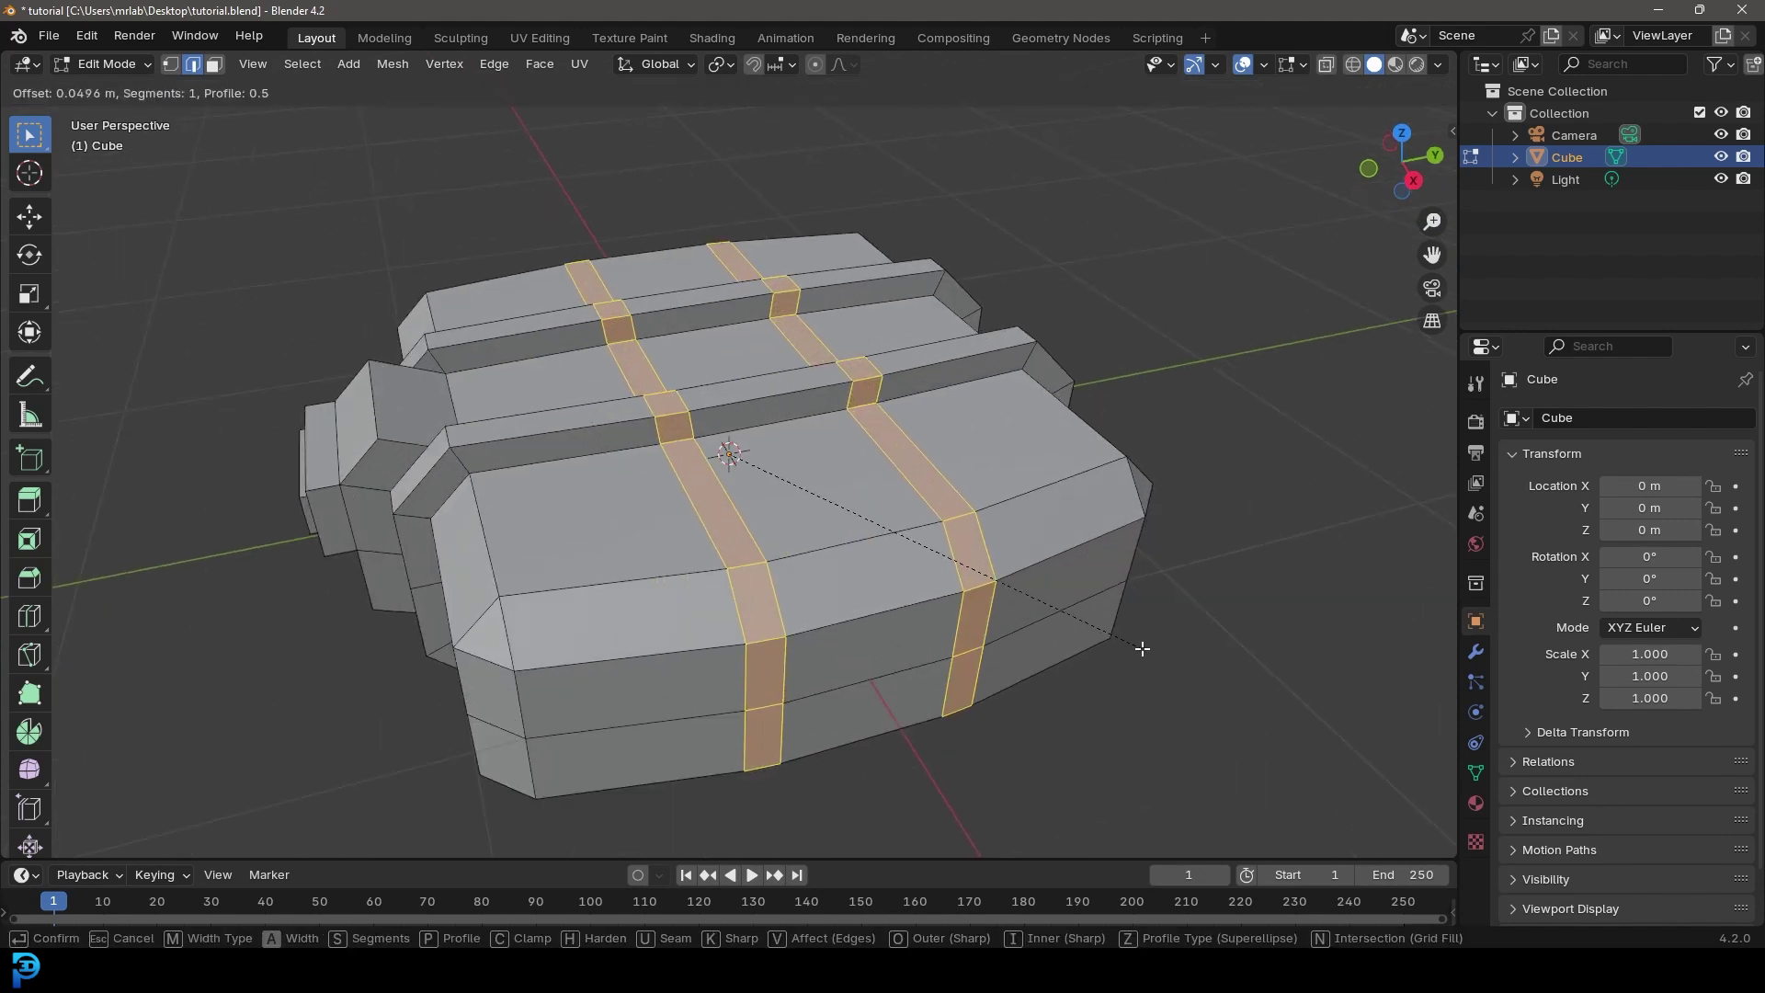
click(1139, 650)
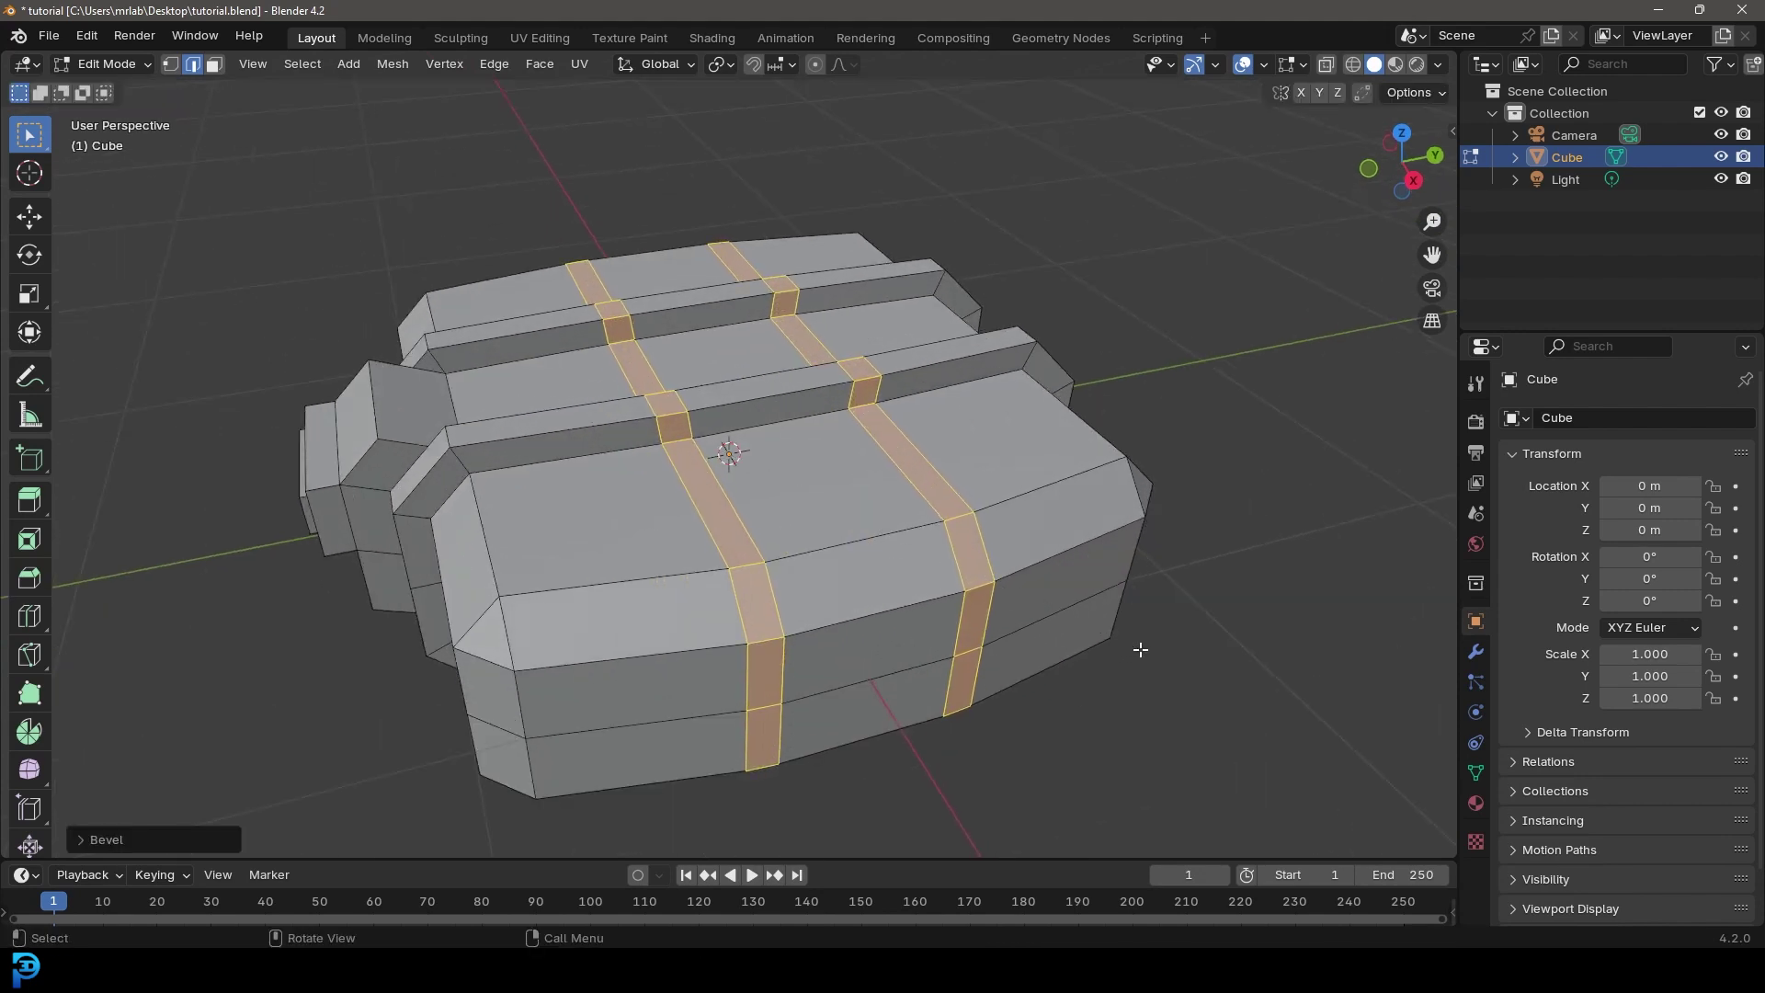
Step: Extrude the middle sloped face on both sides of the body by a little over 0.06 m and scale the pair up to push them outward
click(213, 65)
middle_drag(965, 584, 951, 442)
click(1011, 504)
middle_drag(1011, 504, 825, 452)
shift+click(436, 455)
middle_drag(436, 455, 580, 475)
scroll(580, 475, up, 2)
key(e)
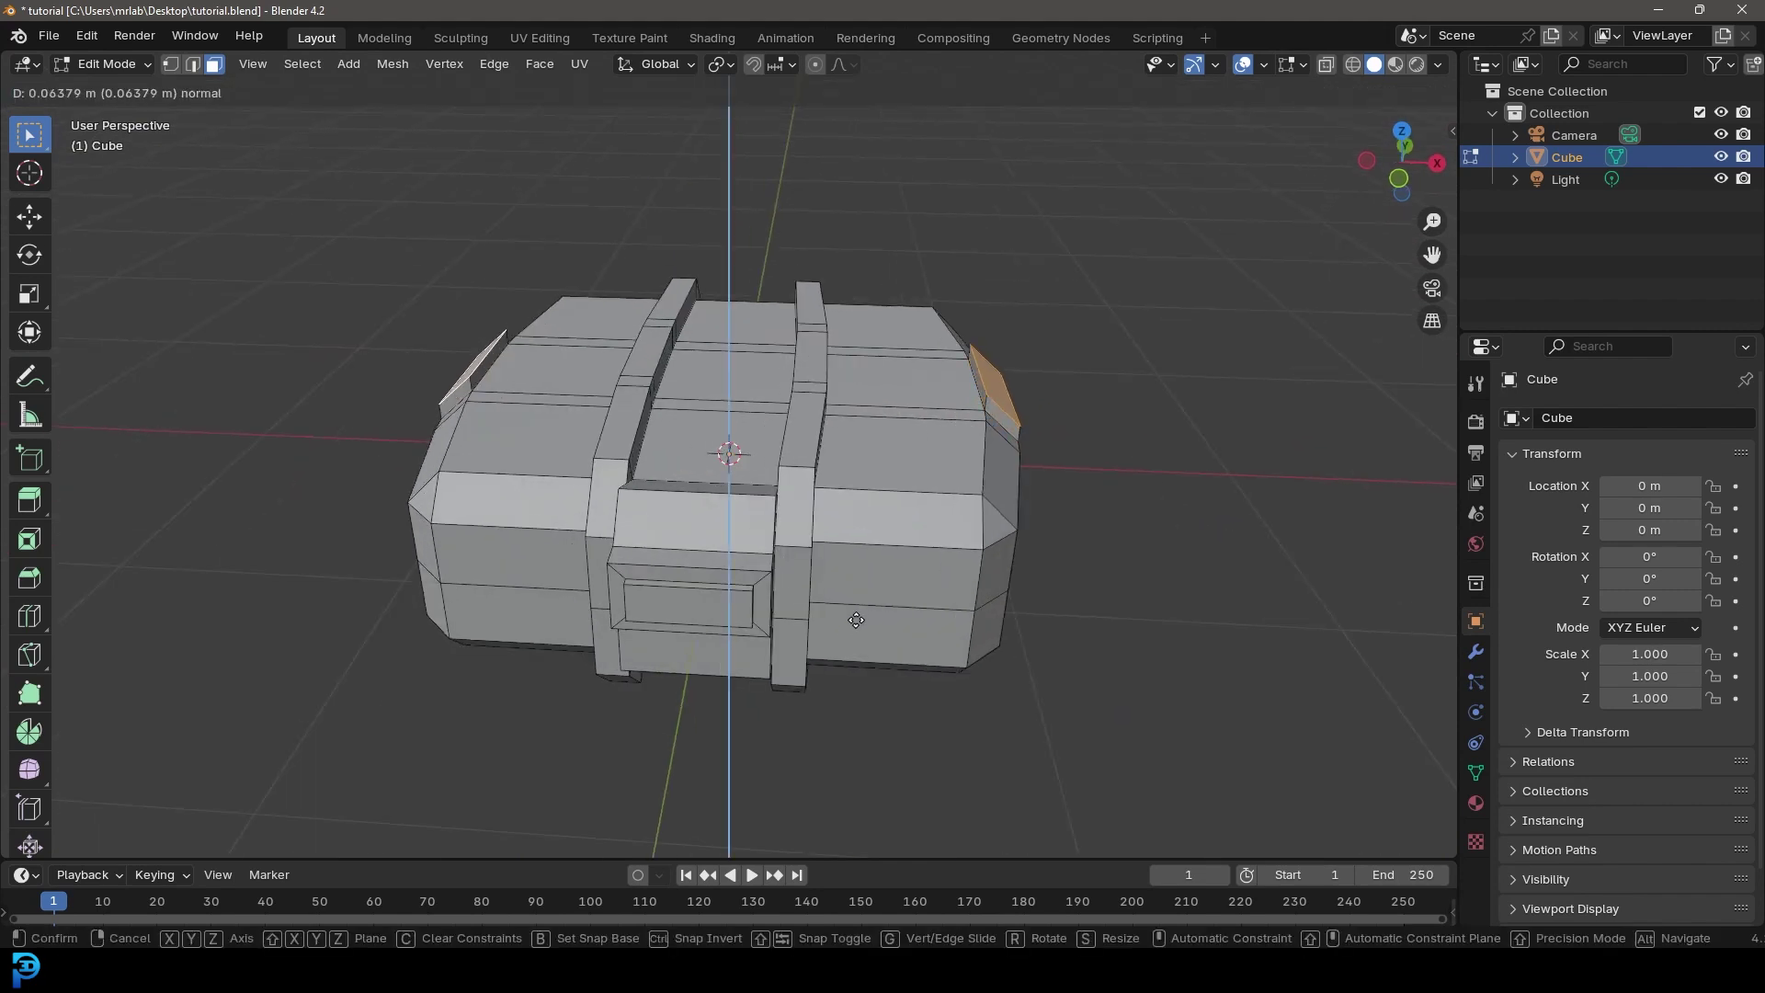
click(866, 615)
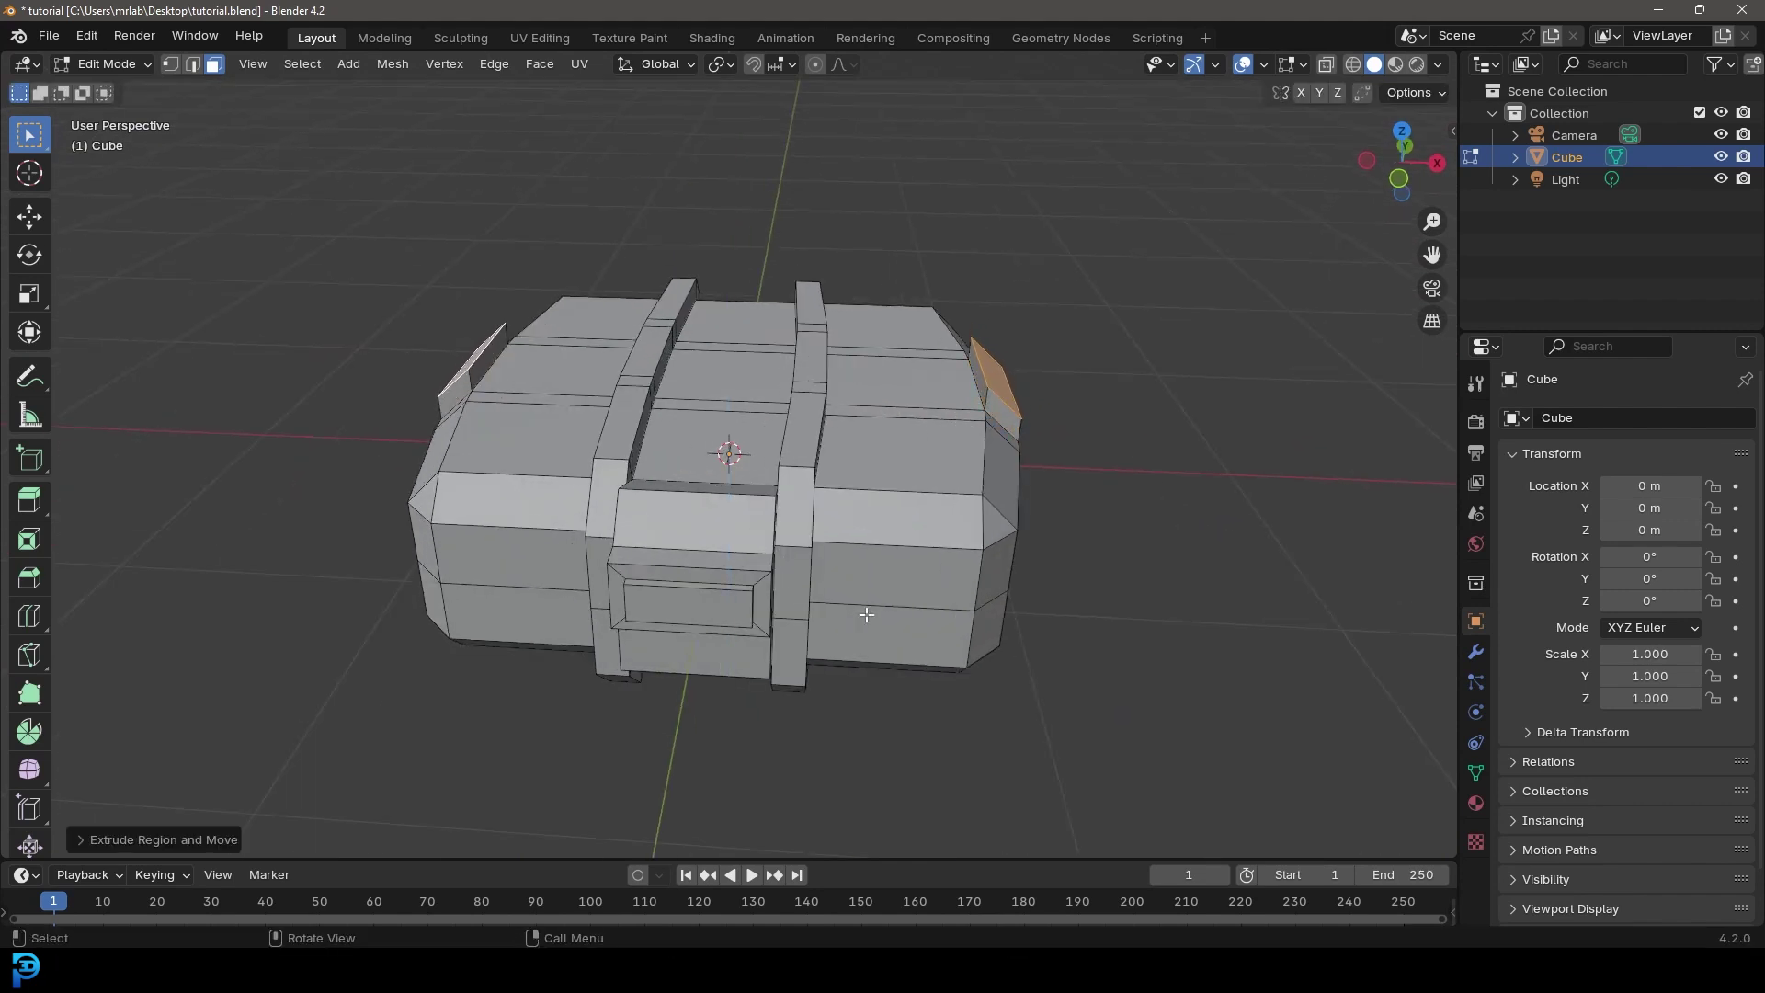
key(s)
click(1064, 603)
Step: Add a cylinder to the mesh, scaled down narrower than the body and raised along Z so that it stands on top
middle_drag(1064, 603, 806, 467)
scroll(805, 467, up, 5)
key(shift+a)
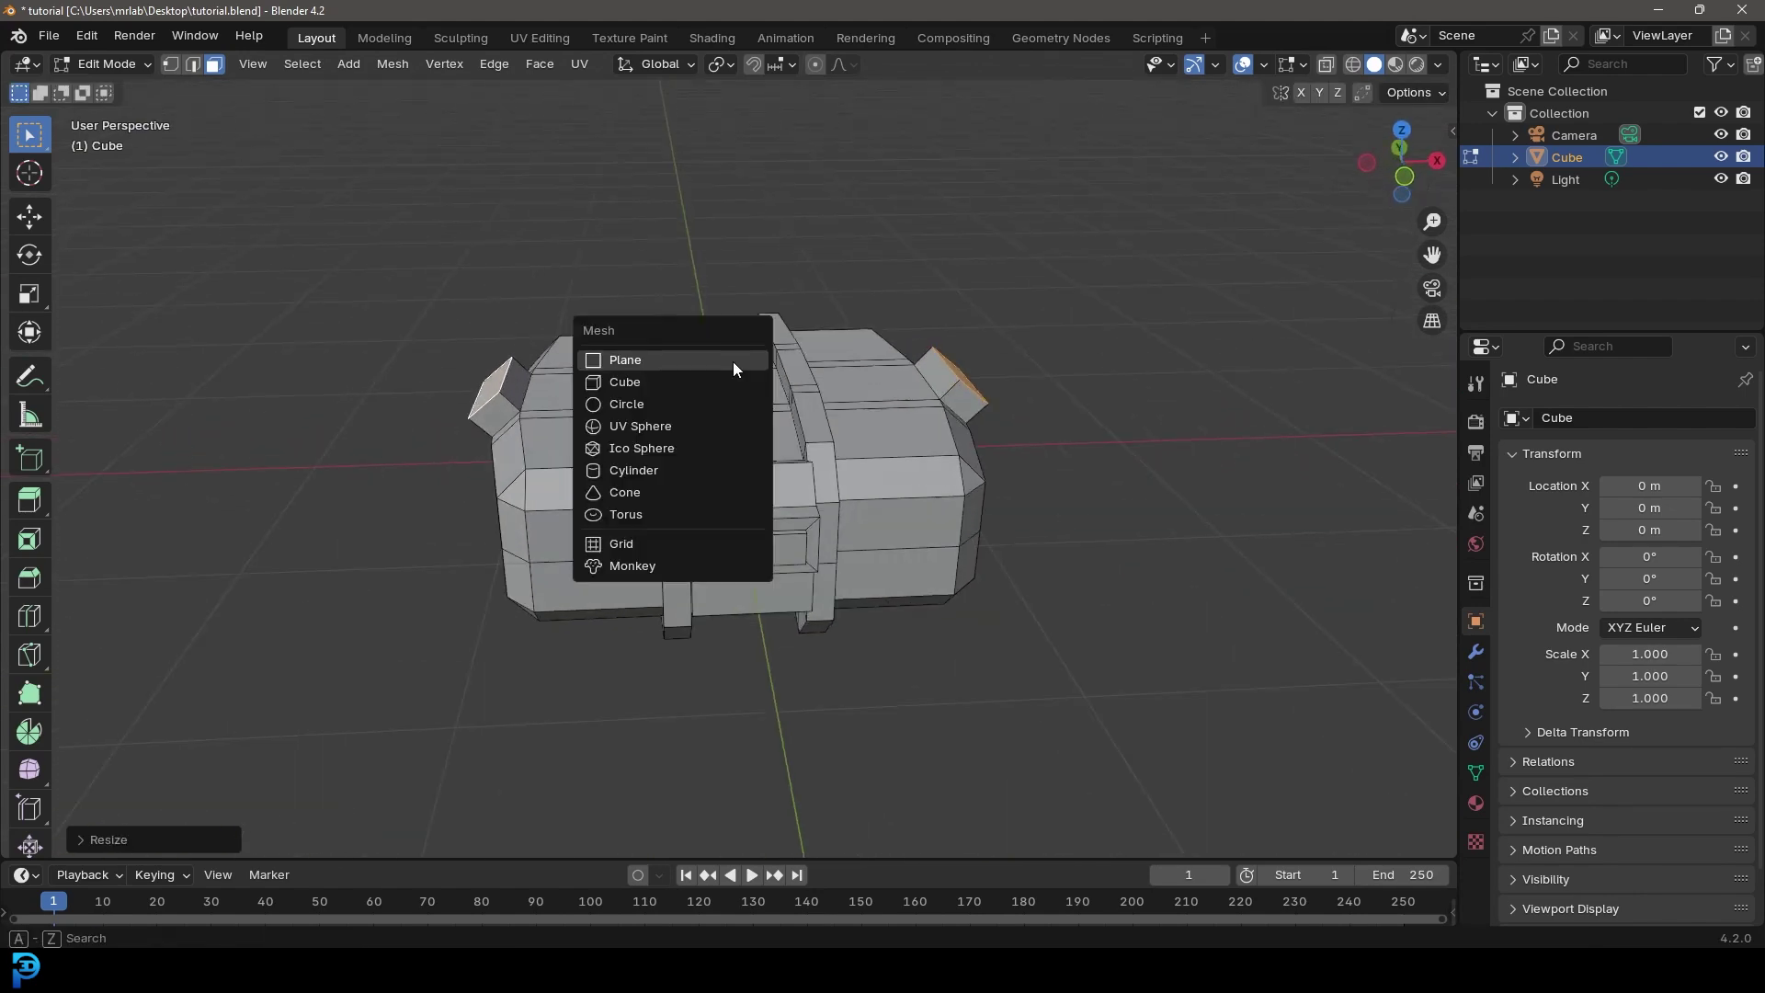
click(678, 474)
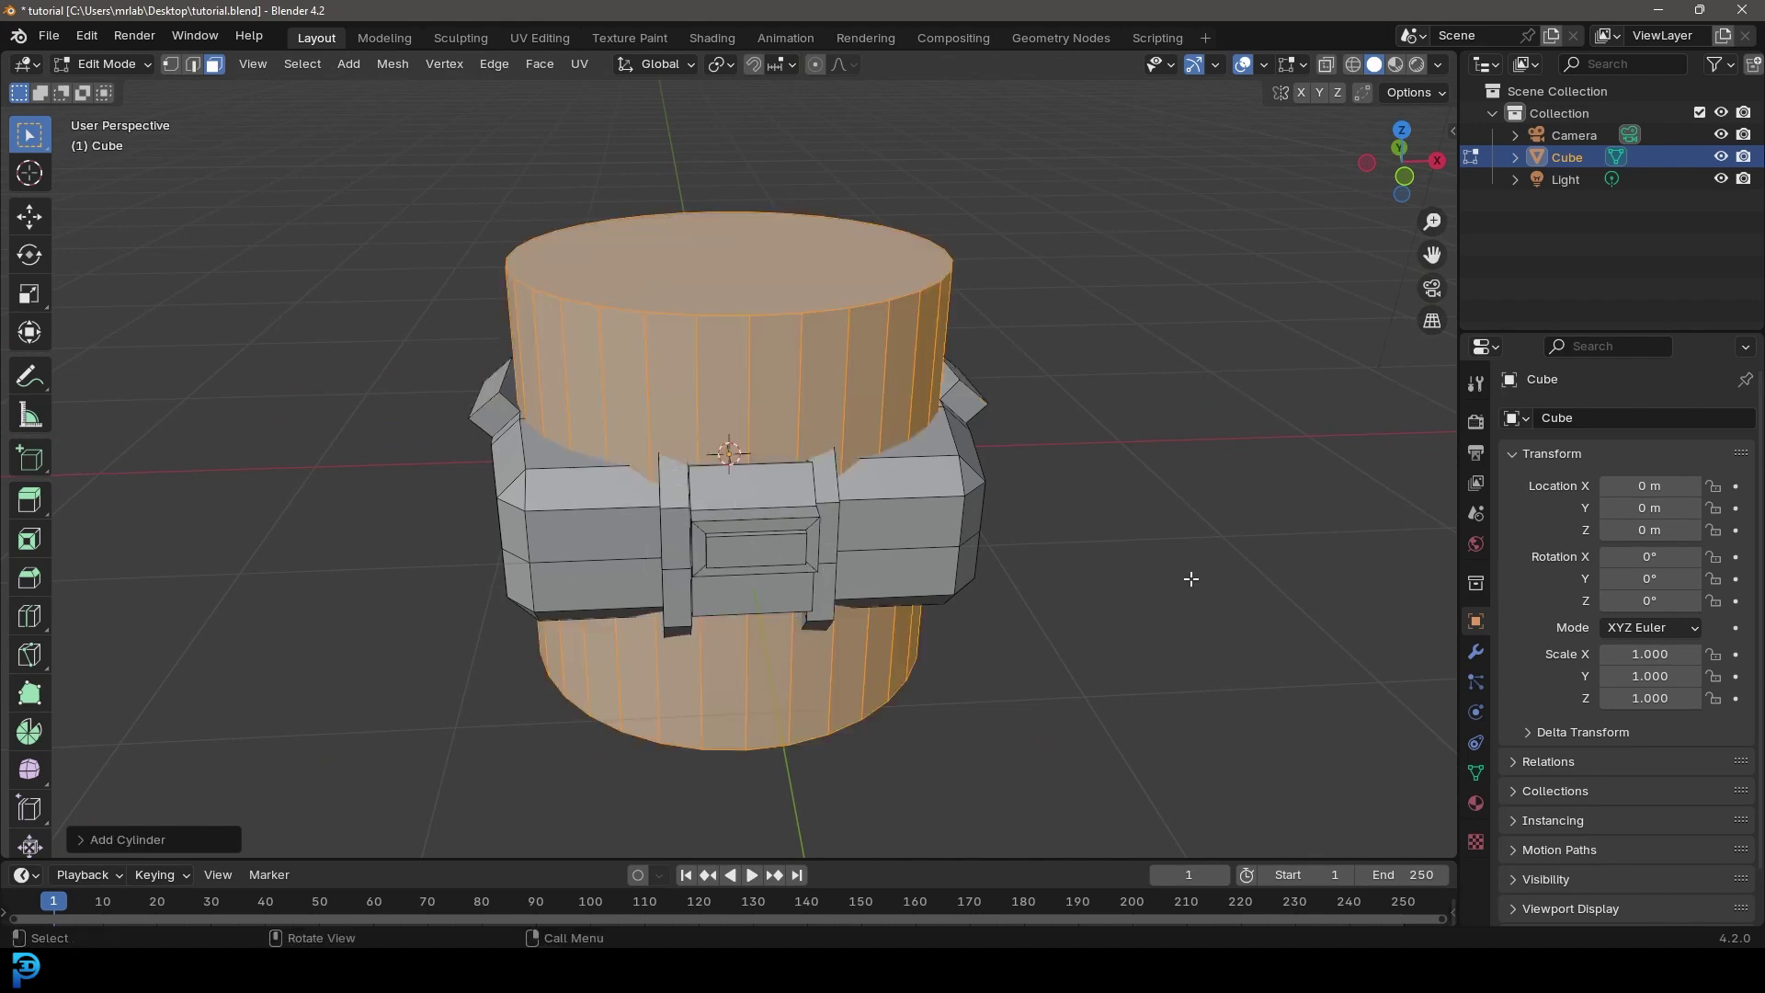
key(s)
click(1036, 546)
key(g)
key(z)
click(984, 353)
Step: Select the cylinder's top face and lower it about 1.06 m along Z to leave a short disc
middle_drag(984, 354, 770, 342)
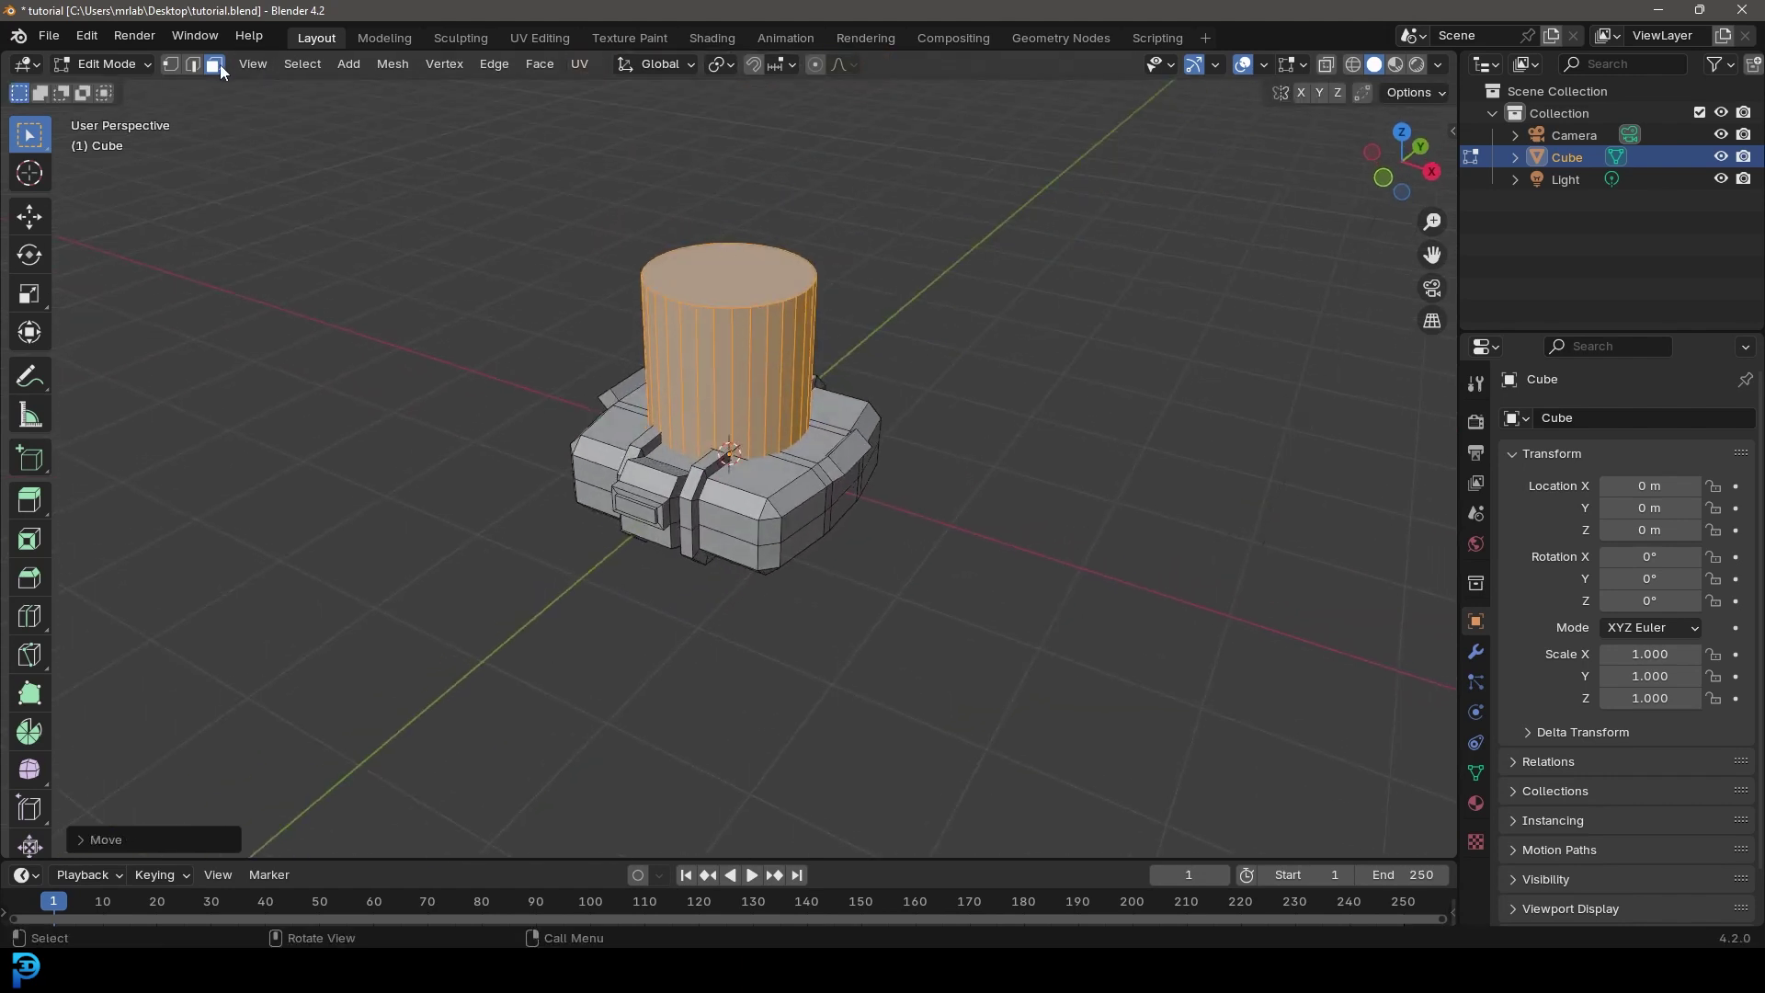
click(726, 265)
middle_drag(725, 266, 807, 451)
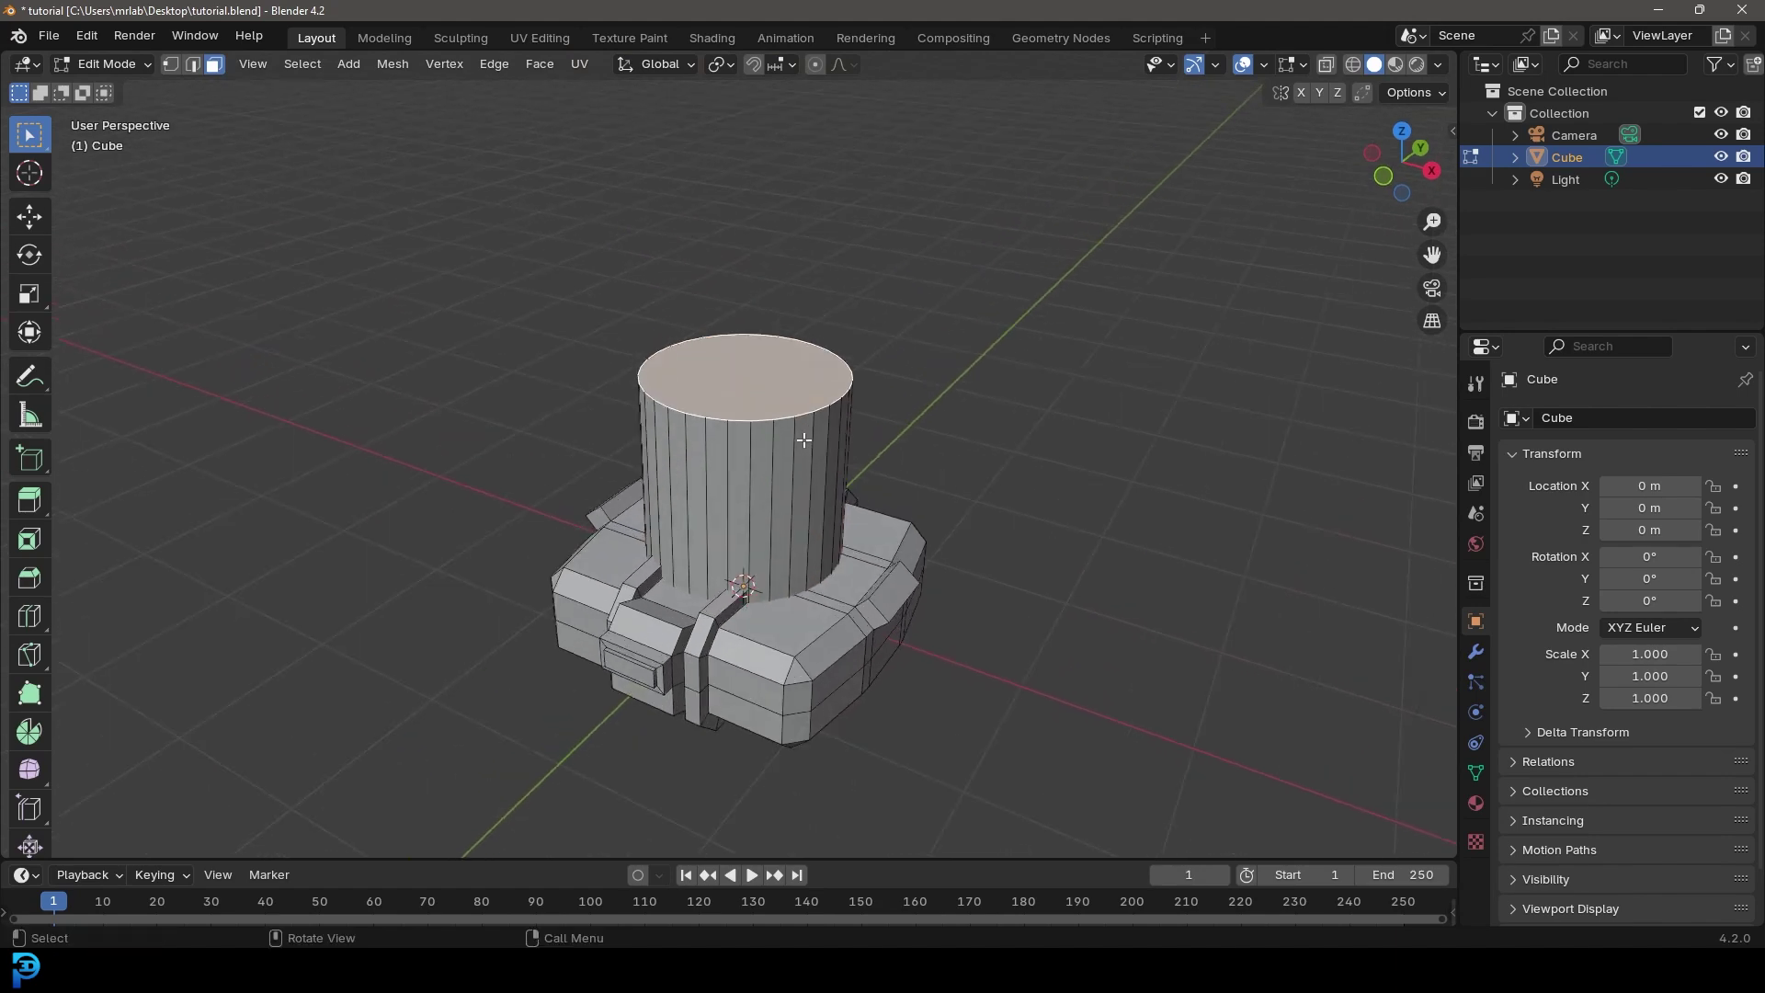
key(g)
key(z)
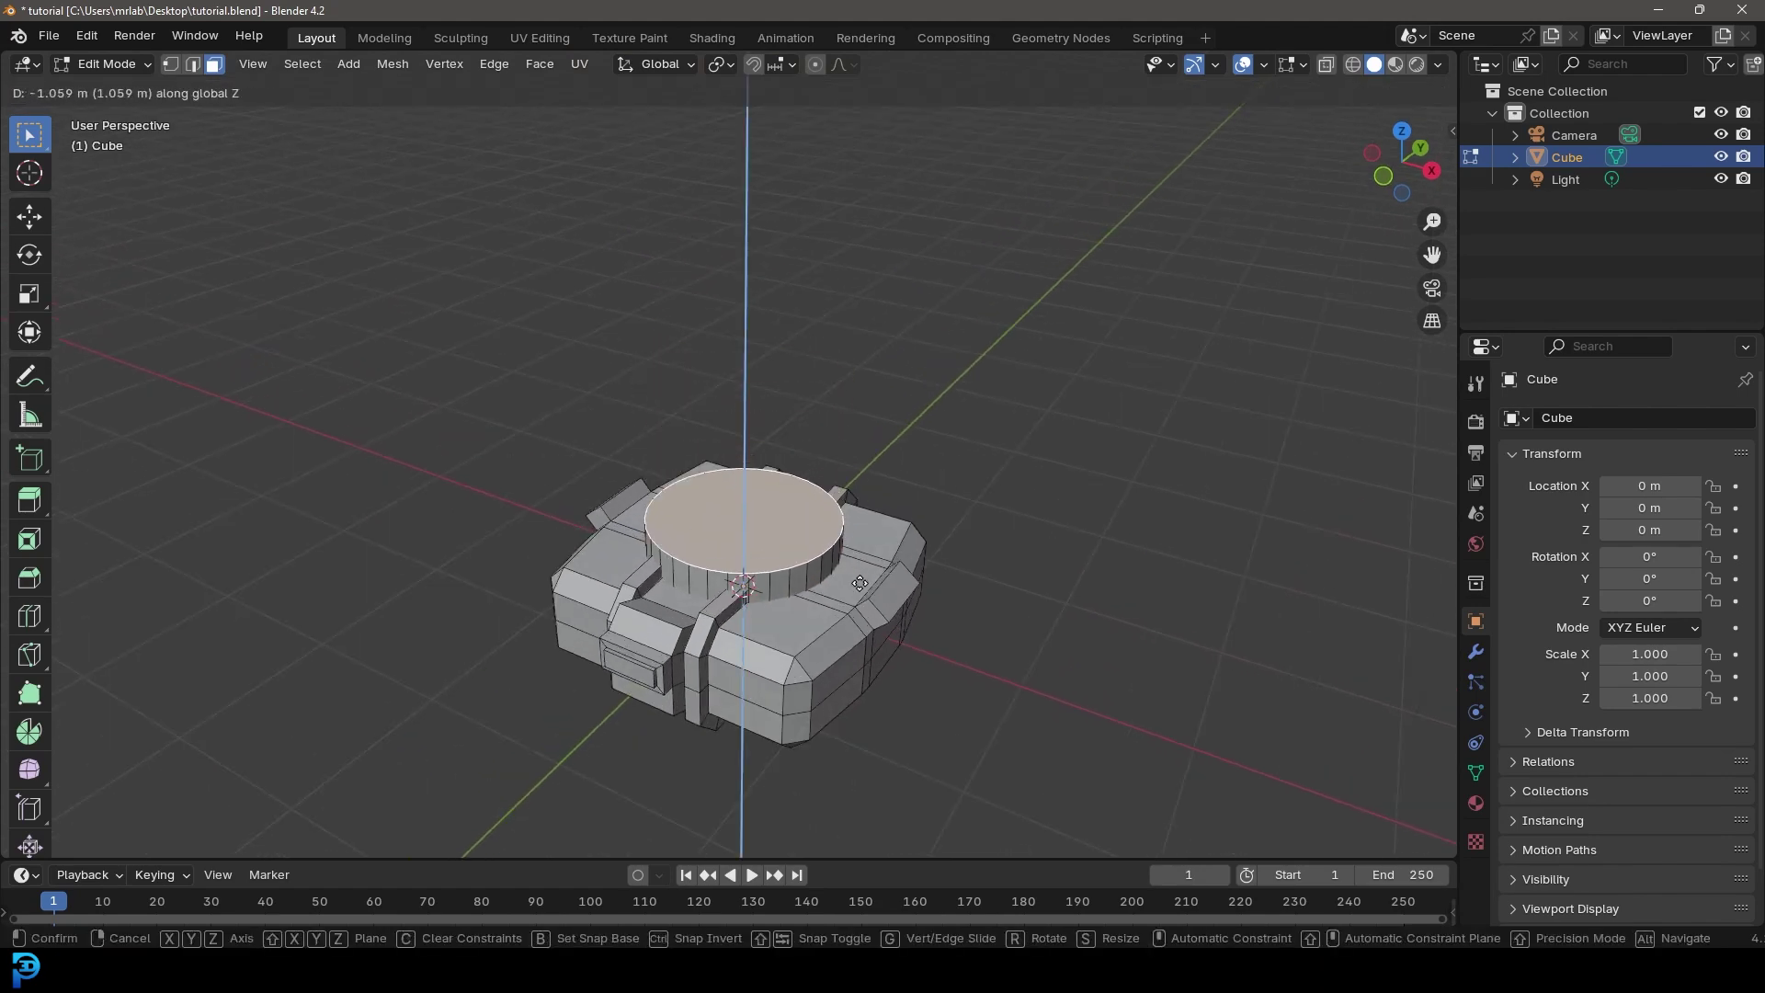
click(859, 583)
Step: Inset the disc's top face by about 0.15 m and extrude the inner face up a short distance
scroll(860, 582, up, 2)
key(i)
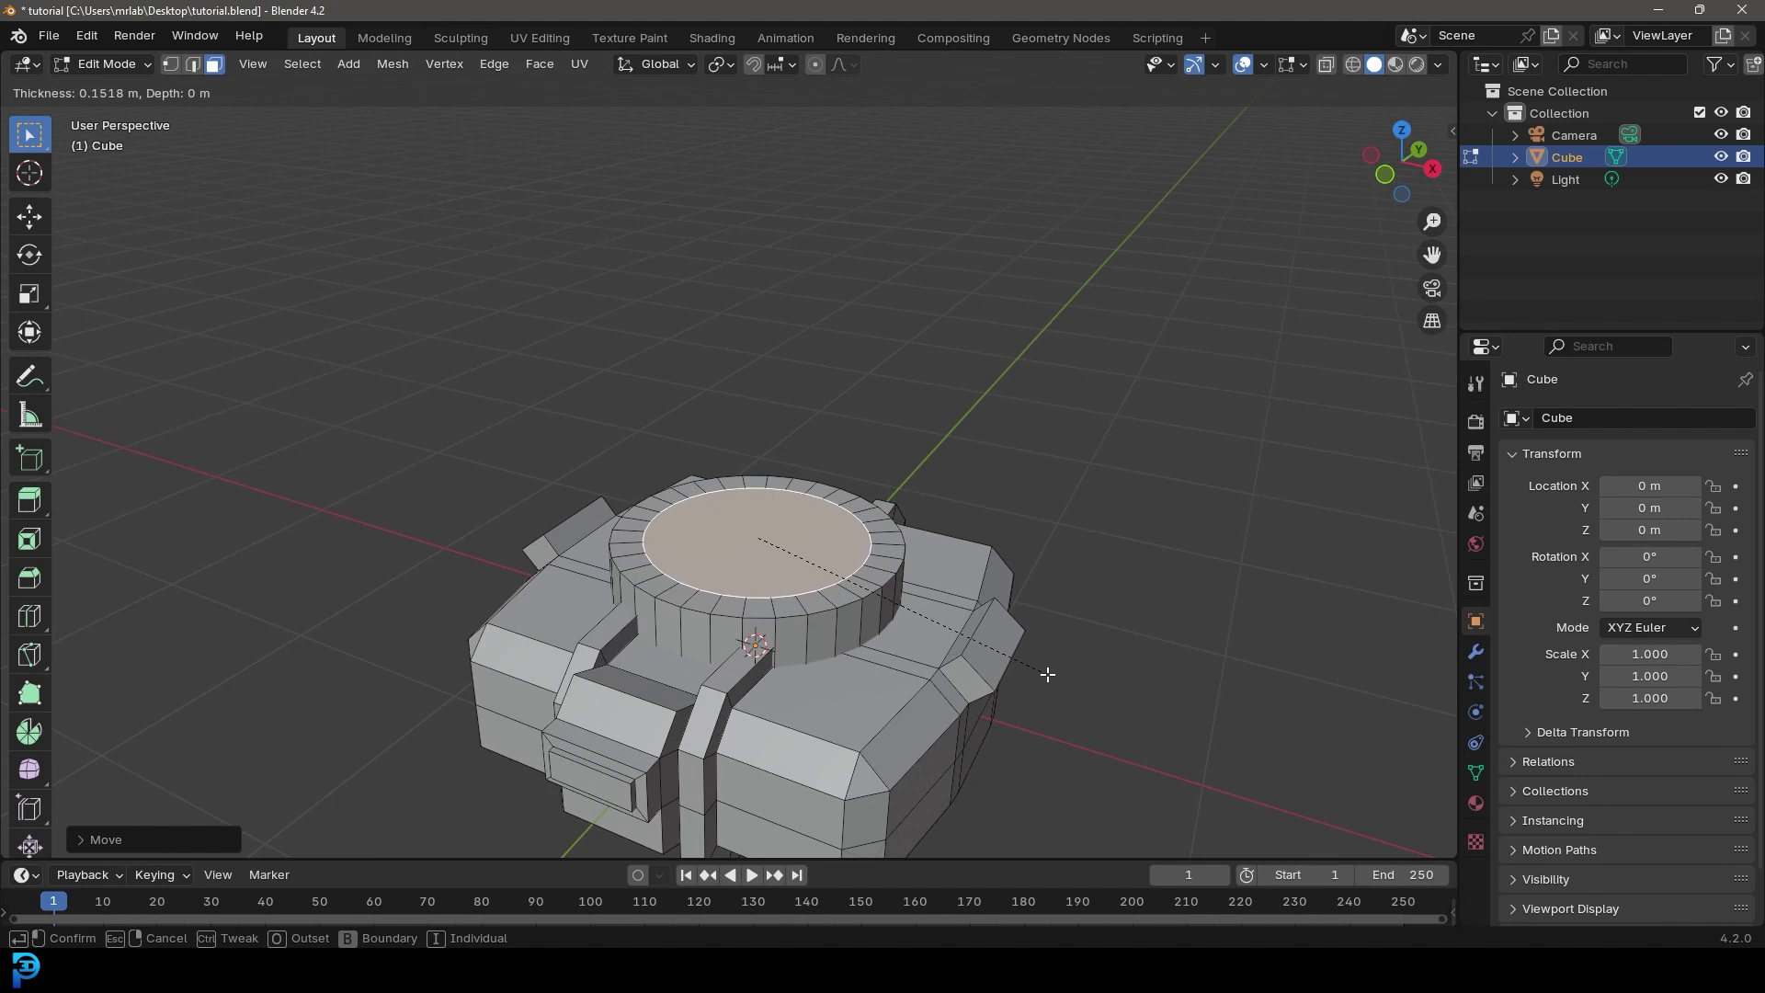
click(1048, 673)
key(e)
click(1048, 668)
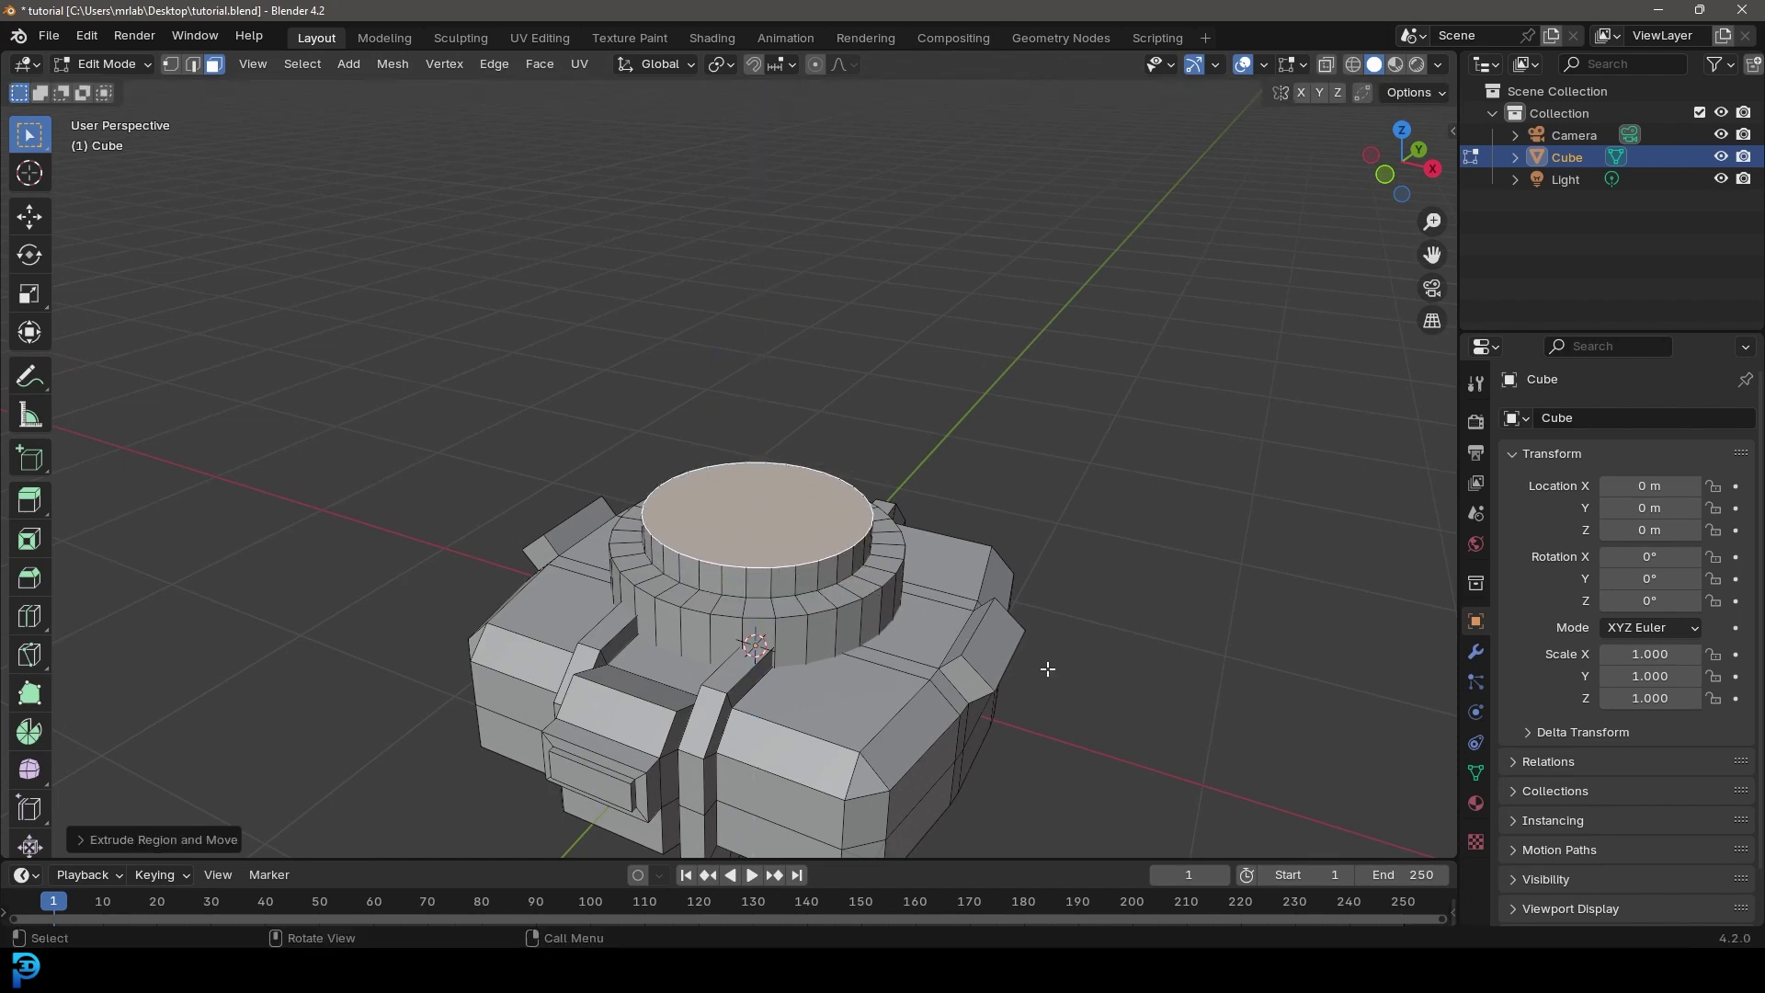
Step: Extrude the raised top face in place and scale it outward to about the width of the disc below
key(e)
right_click(1048, 671)
key(s)
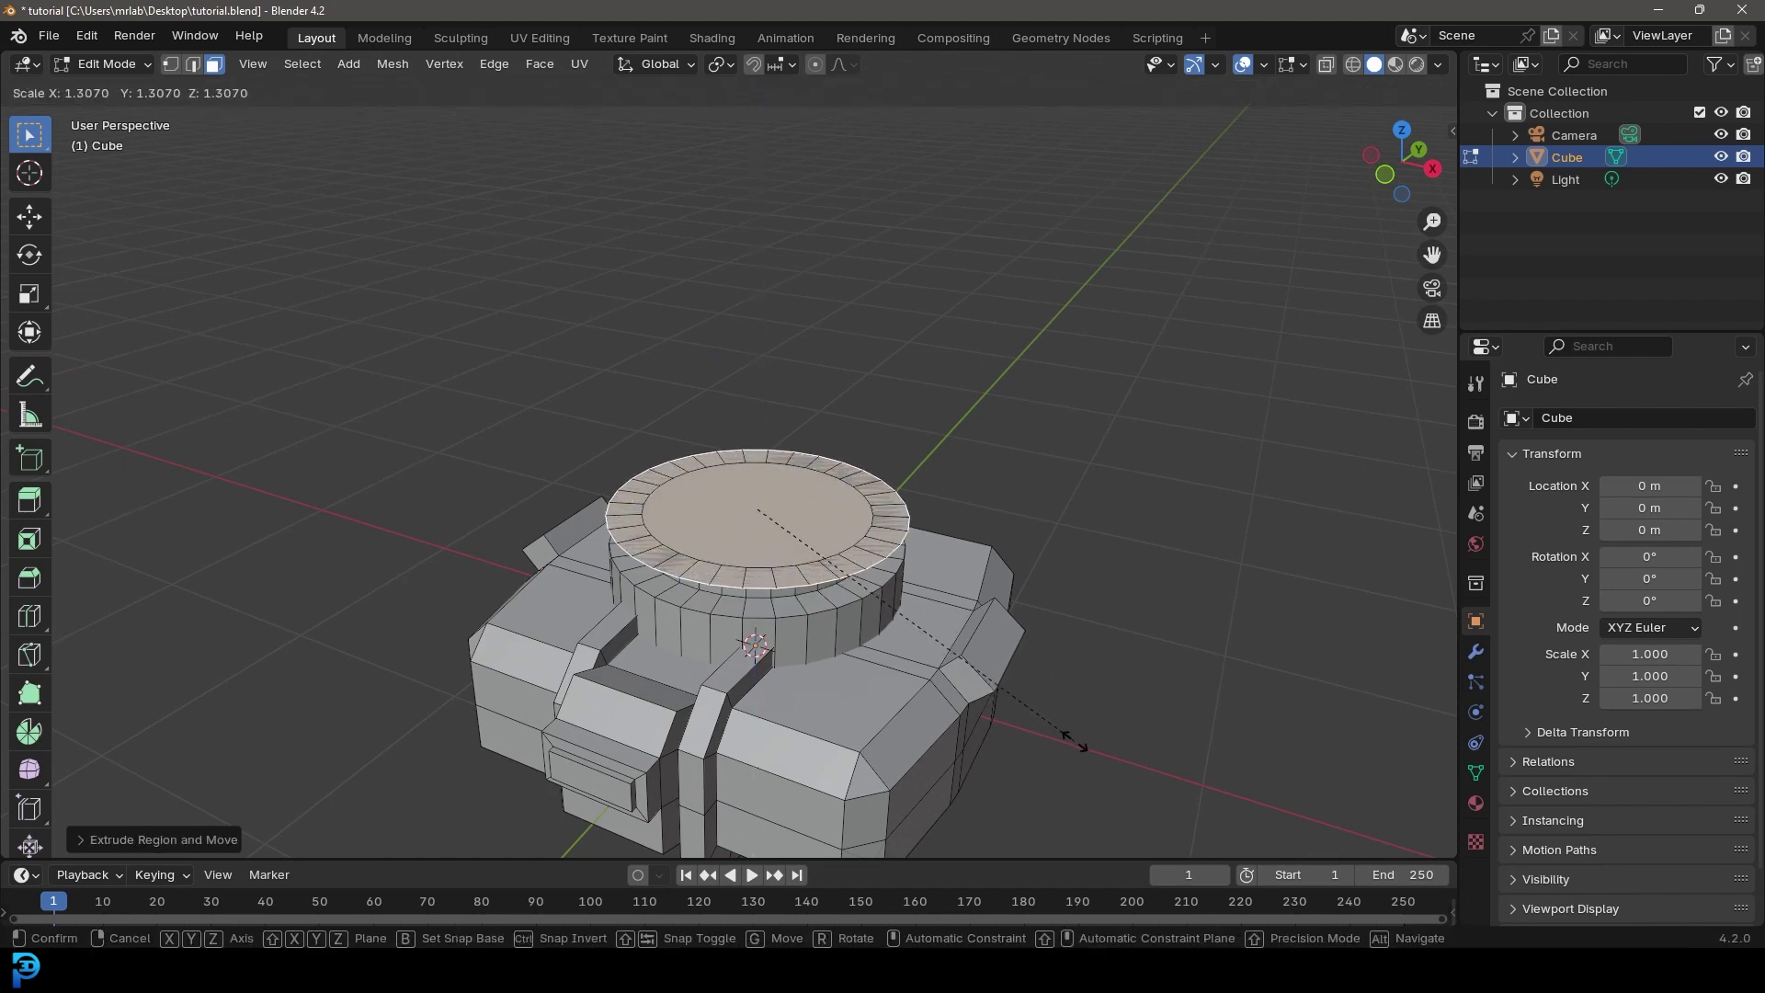
click(1059, 730)
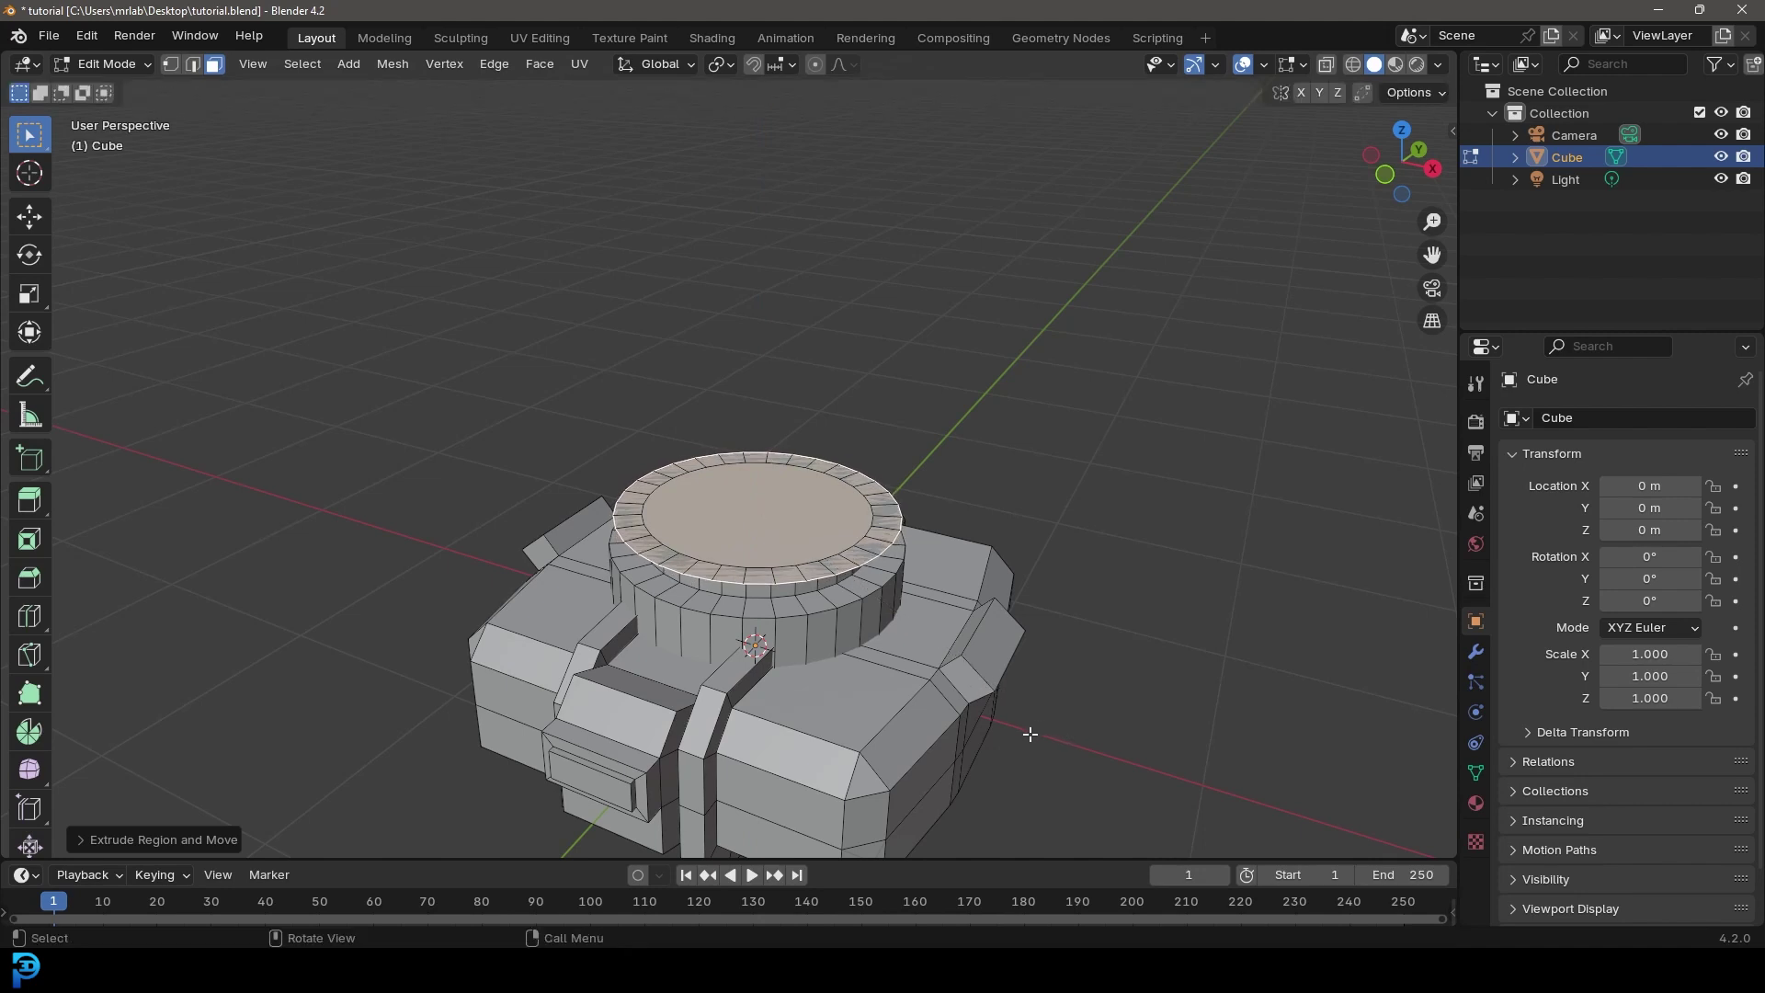
Step: Extrude the widened top face up by about 0.74 m and bevel its rim with one segment and an offset of about 0.28 m
scroll(1033, 732, down, 2)
key(e)
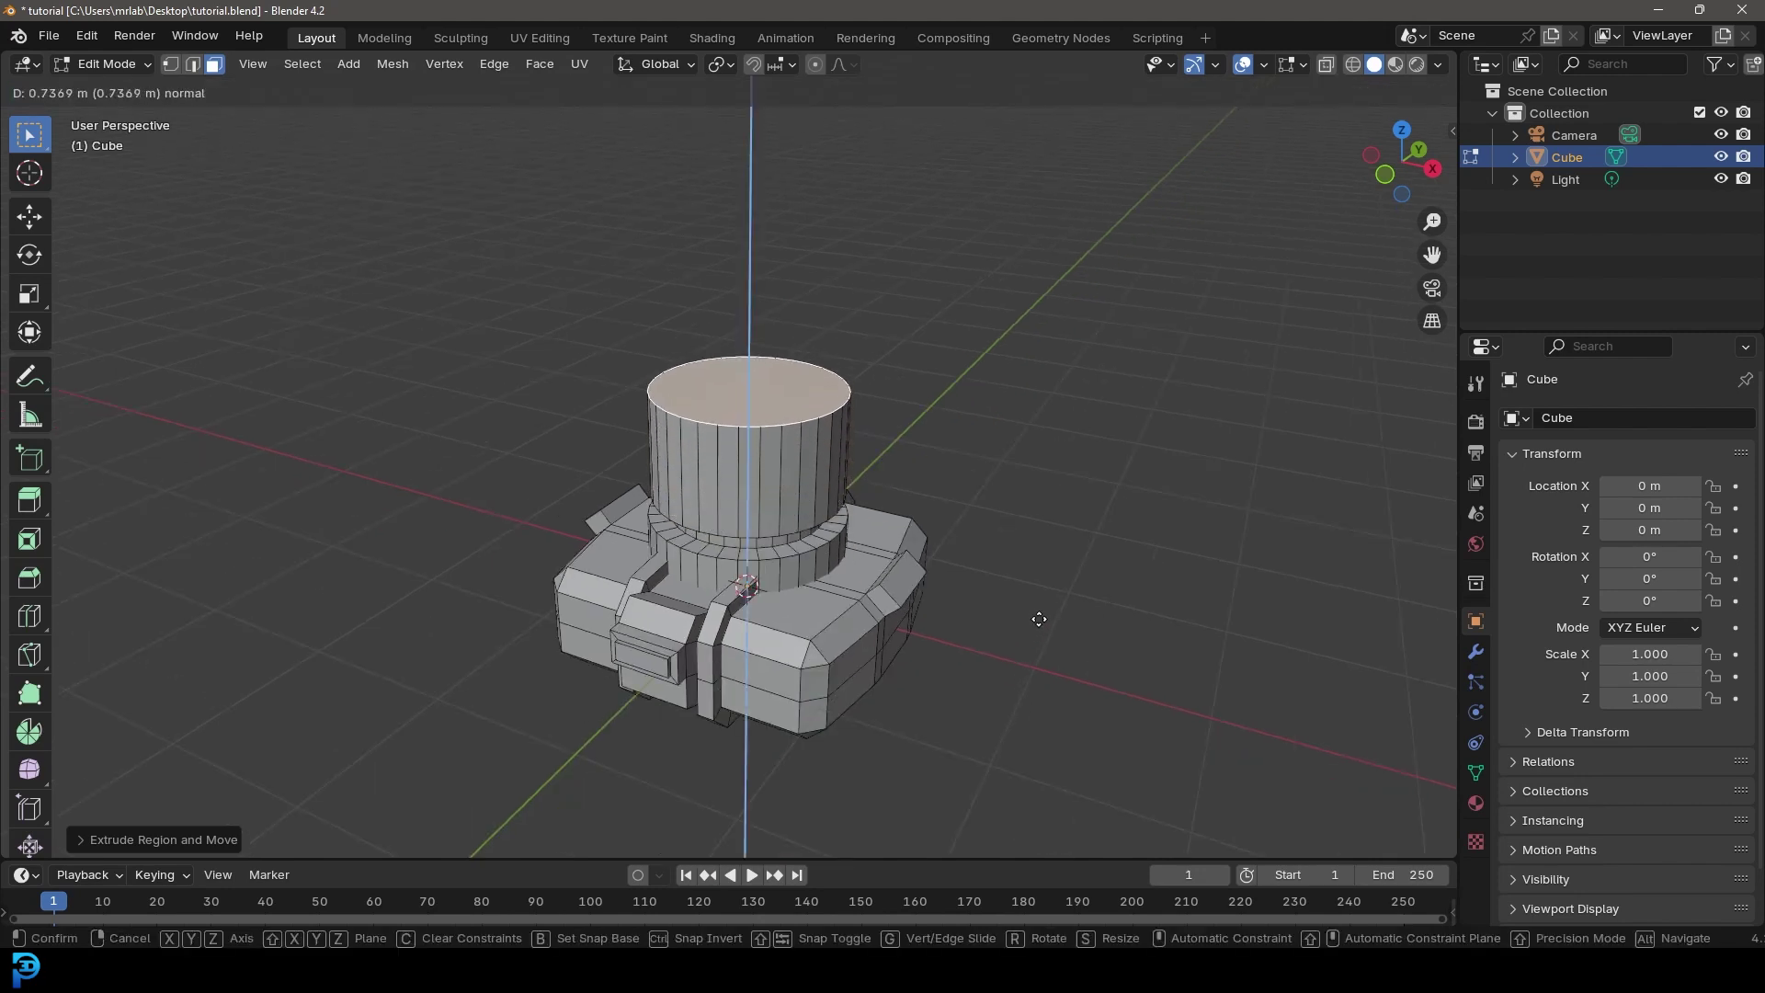
click(1038, 618)
key(ctrl+b)
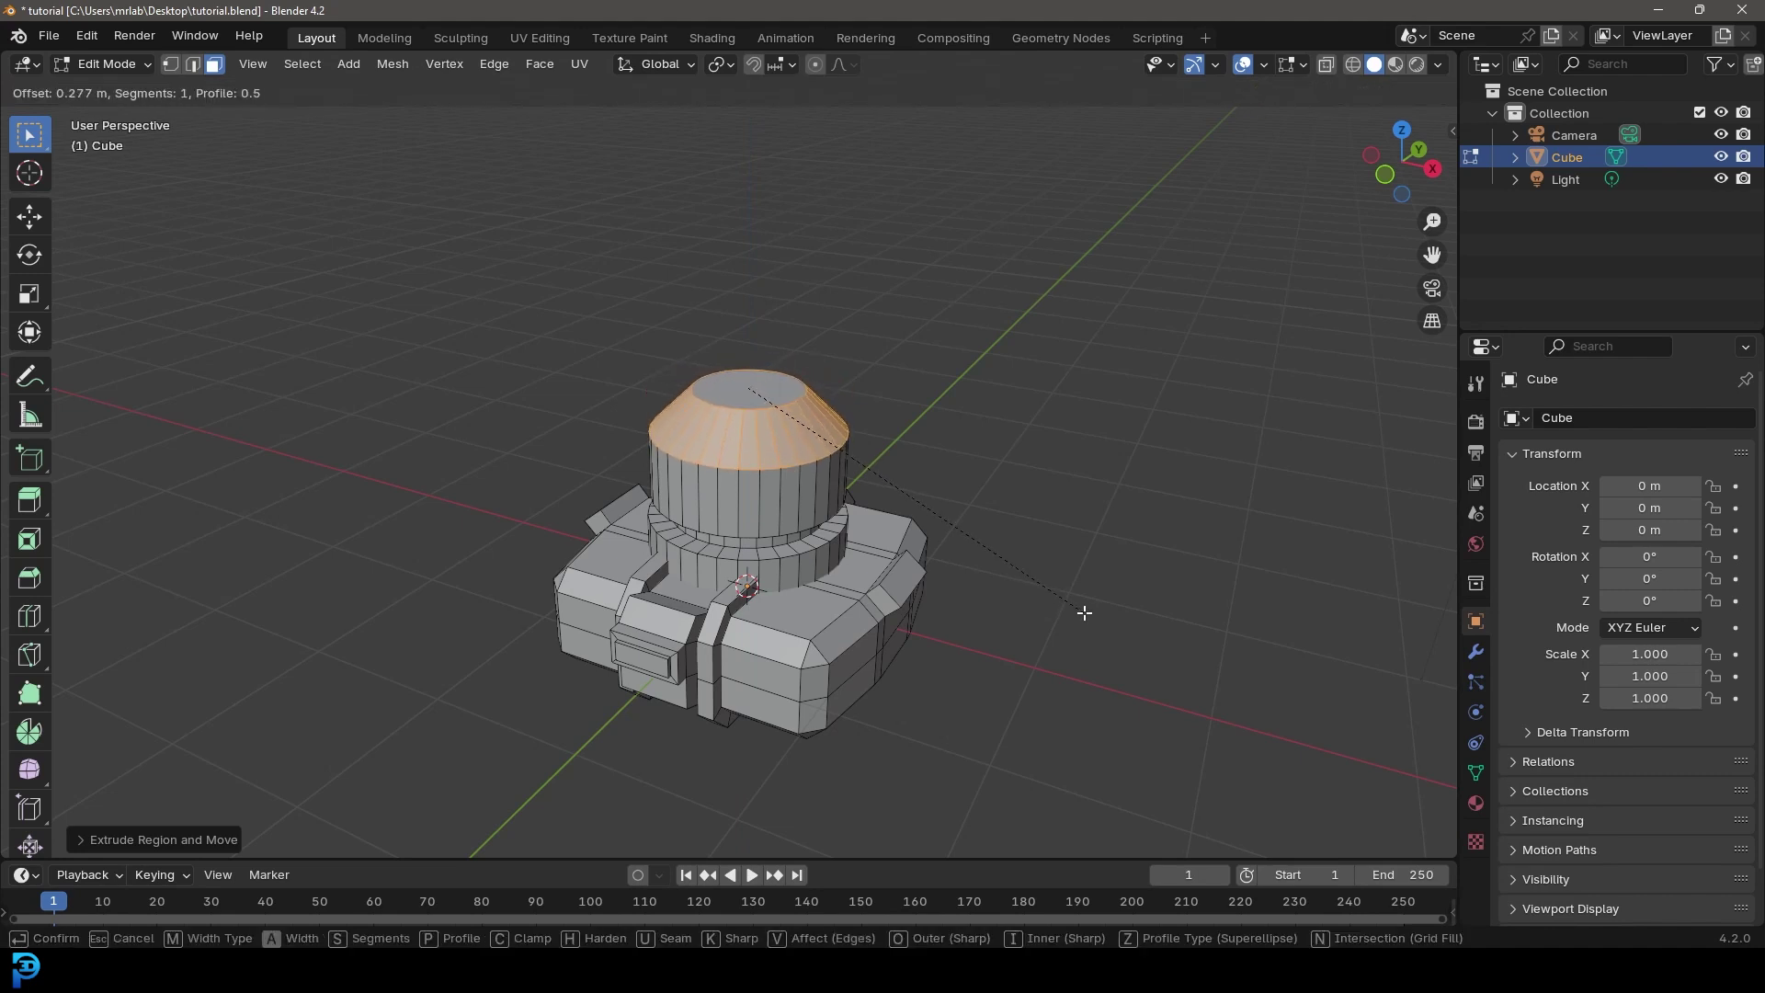
click(1084, 612)
Step: Inset the turret's small top face slightly and extrude it up by about 0.18 m to form a neck
click(737, 386)
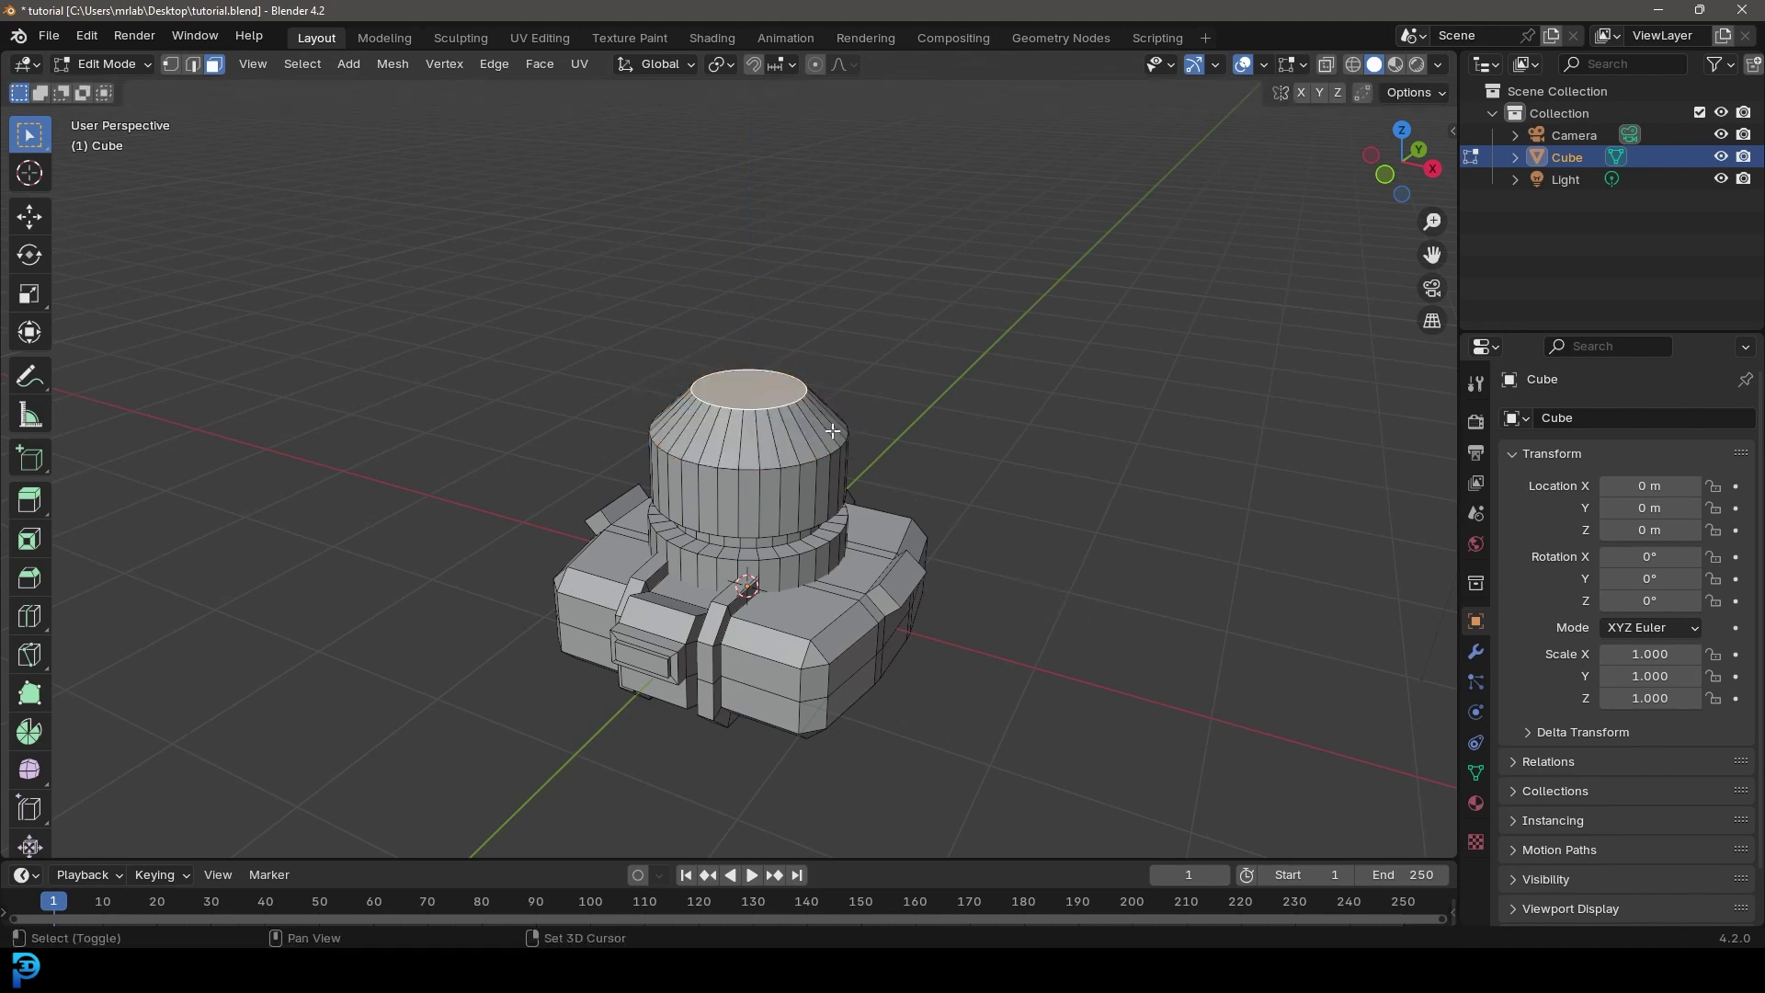
key(KP_Decimal)
key(i)
click(1045, 643)
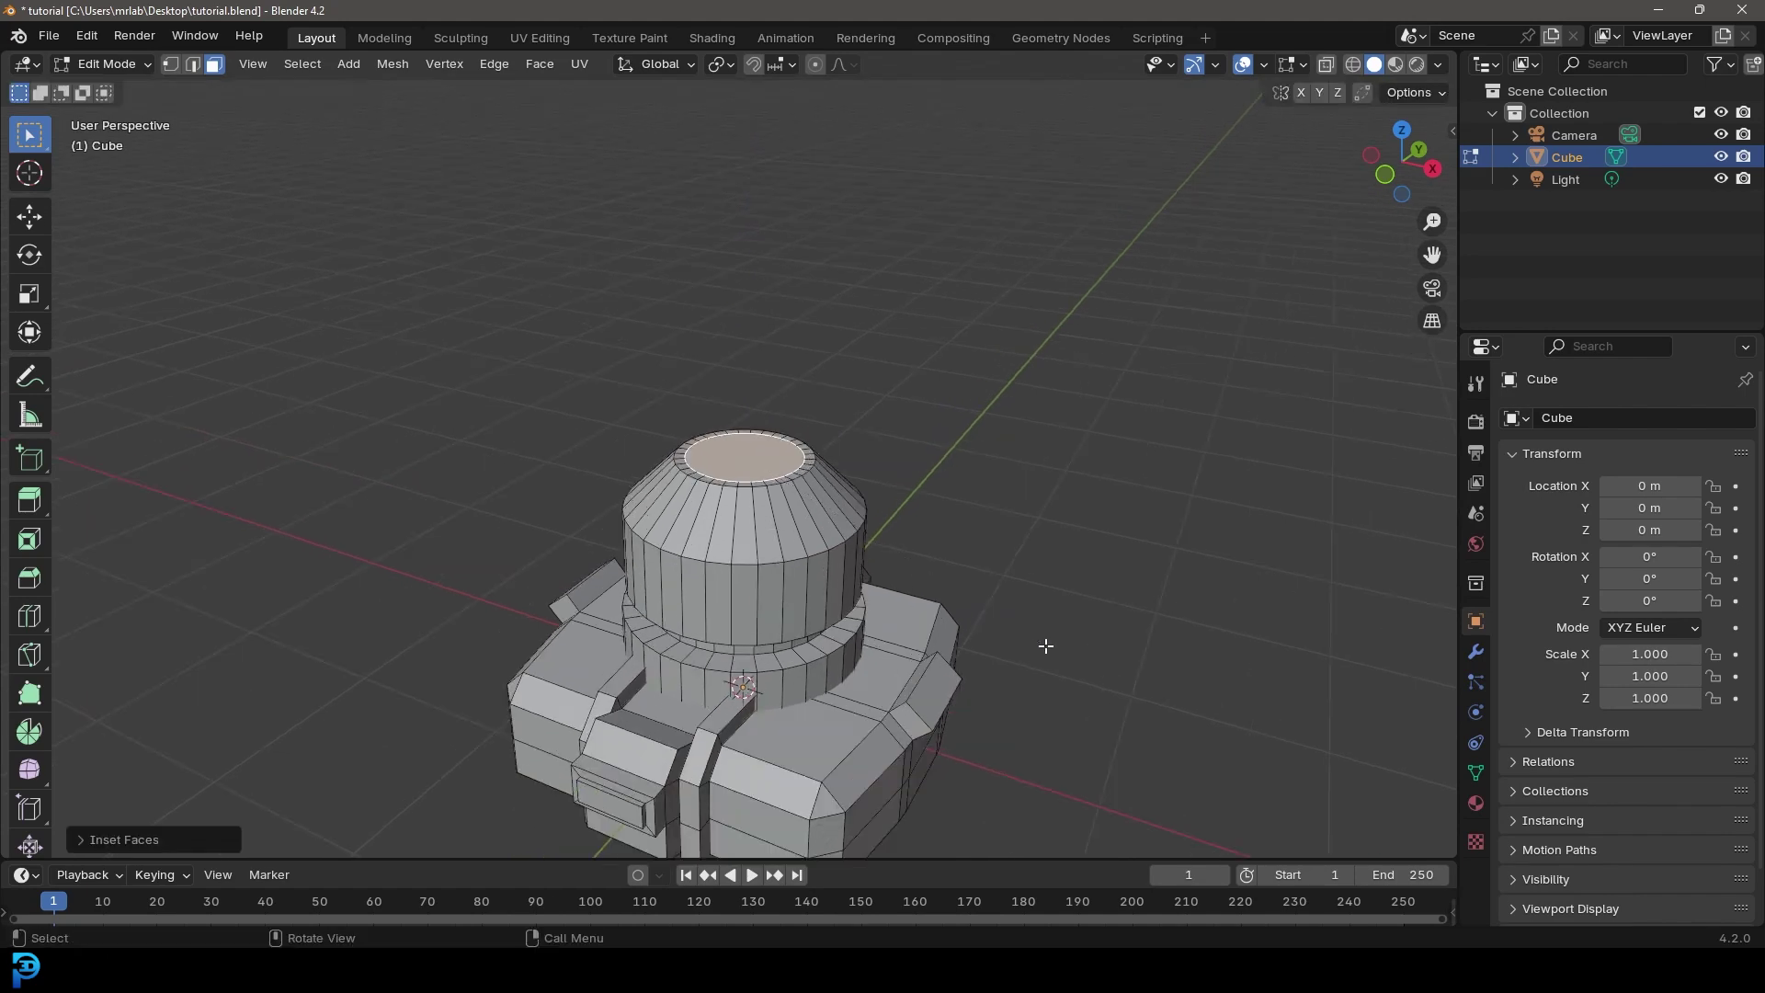
key(e)
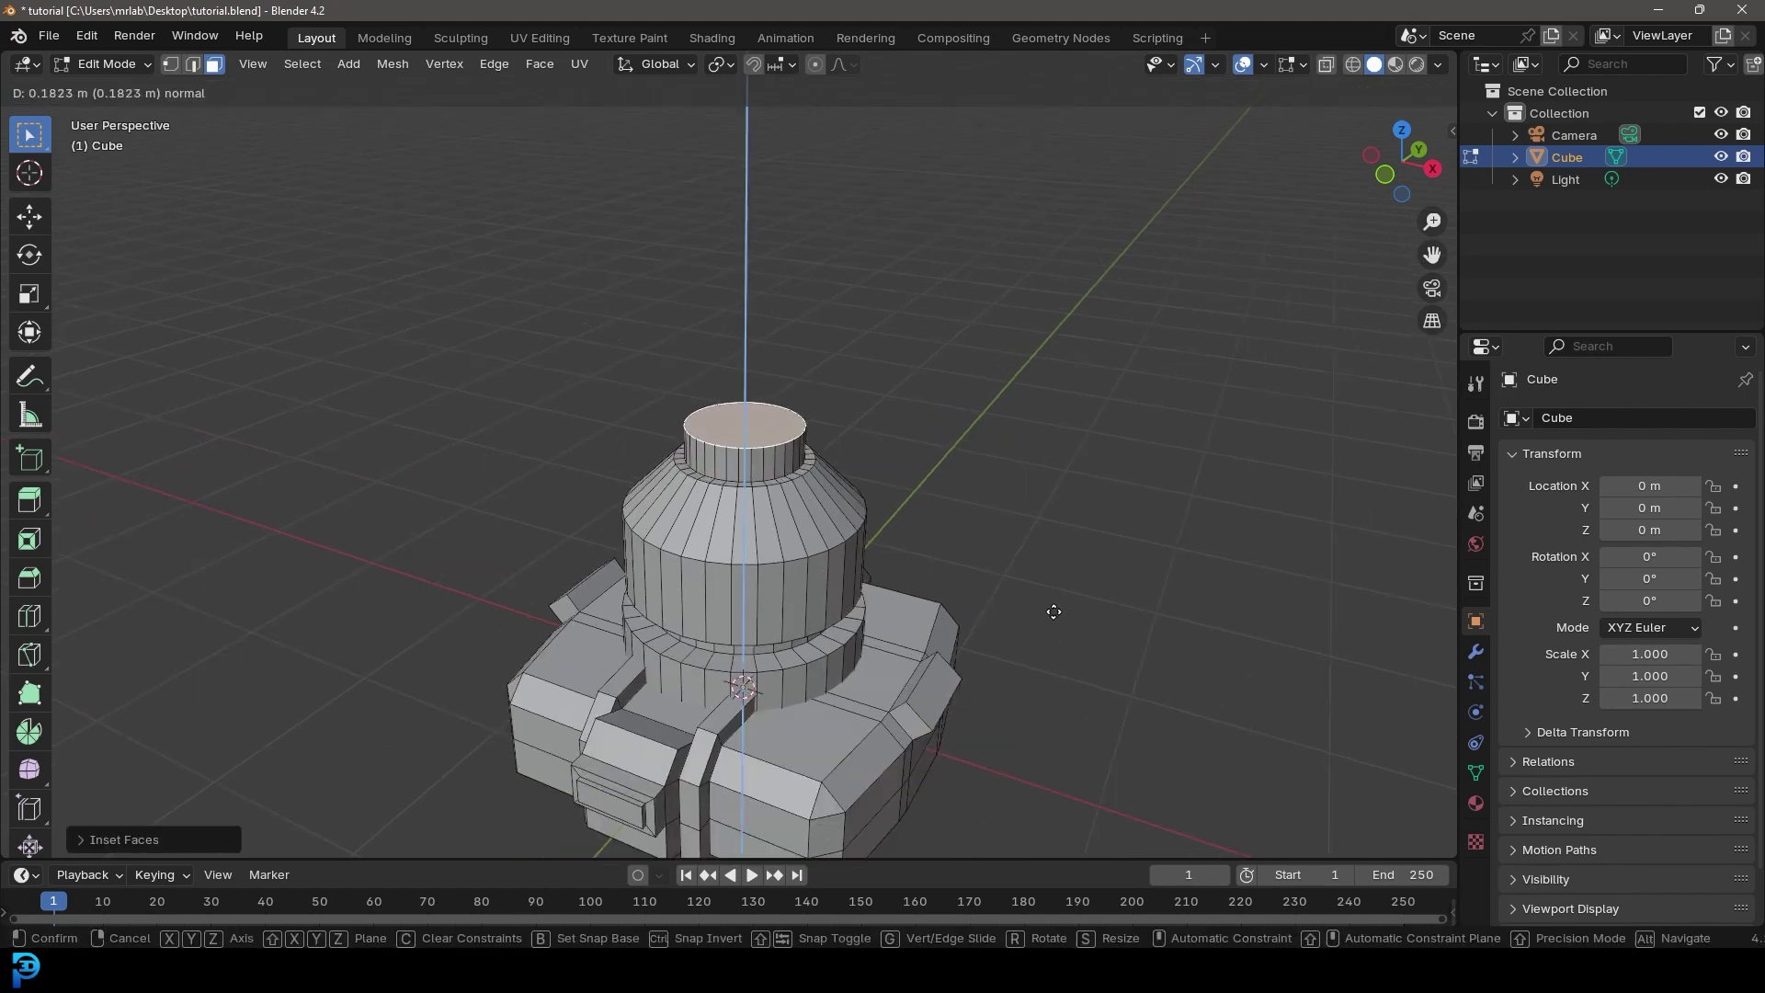
click(1053, 611)
Step: Extrude the neck's top face in place, scale it outward slightly, and extrude it up by about 0.32 m to form a cap
key(e)
key(s)
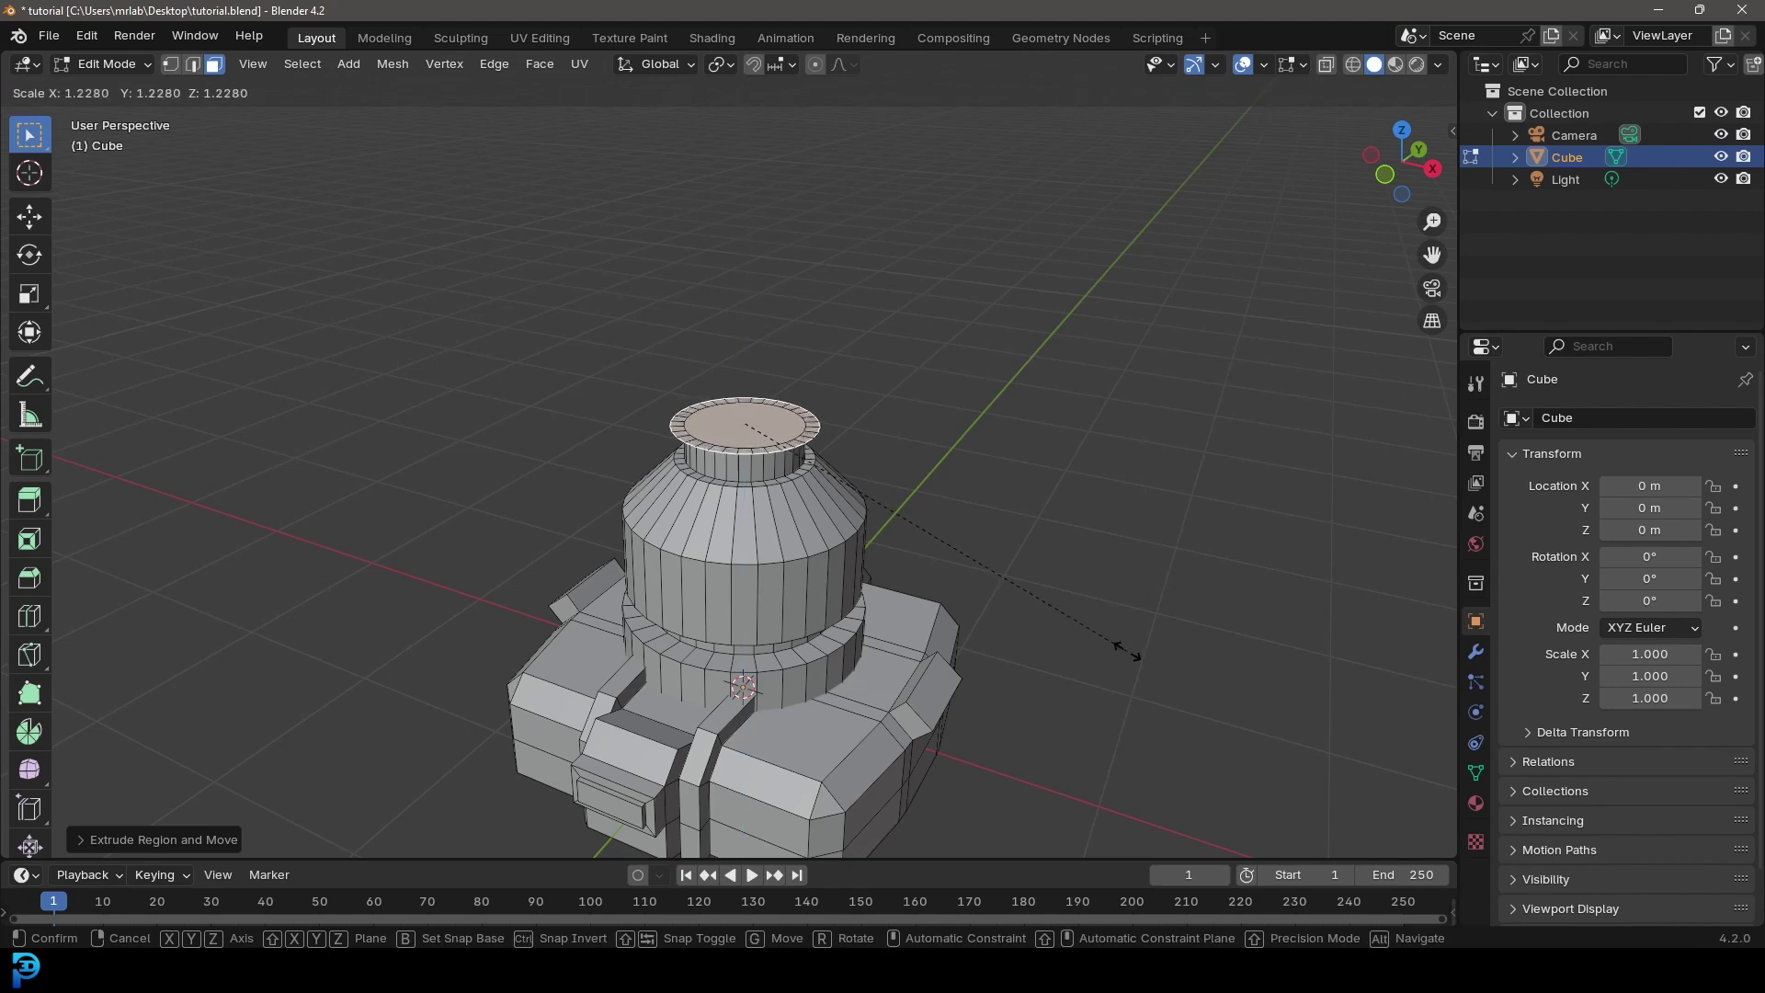
click(1129, 654)
key(e)
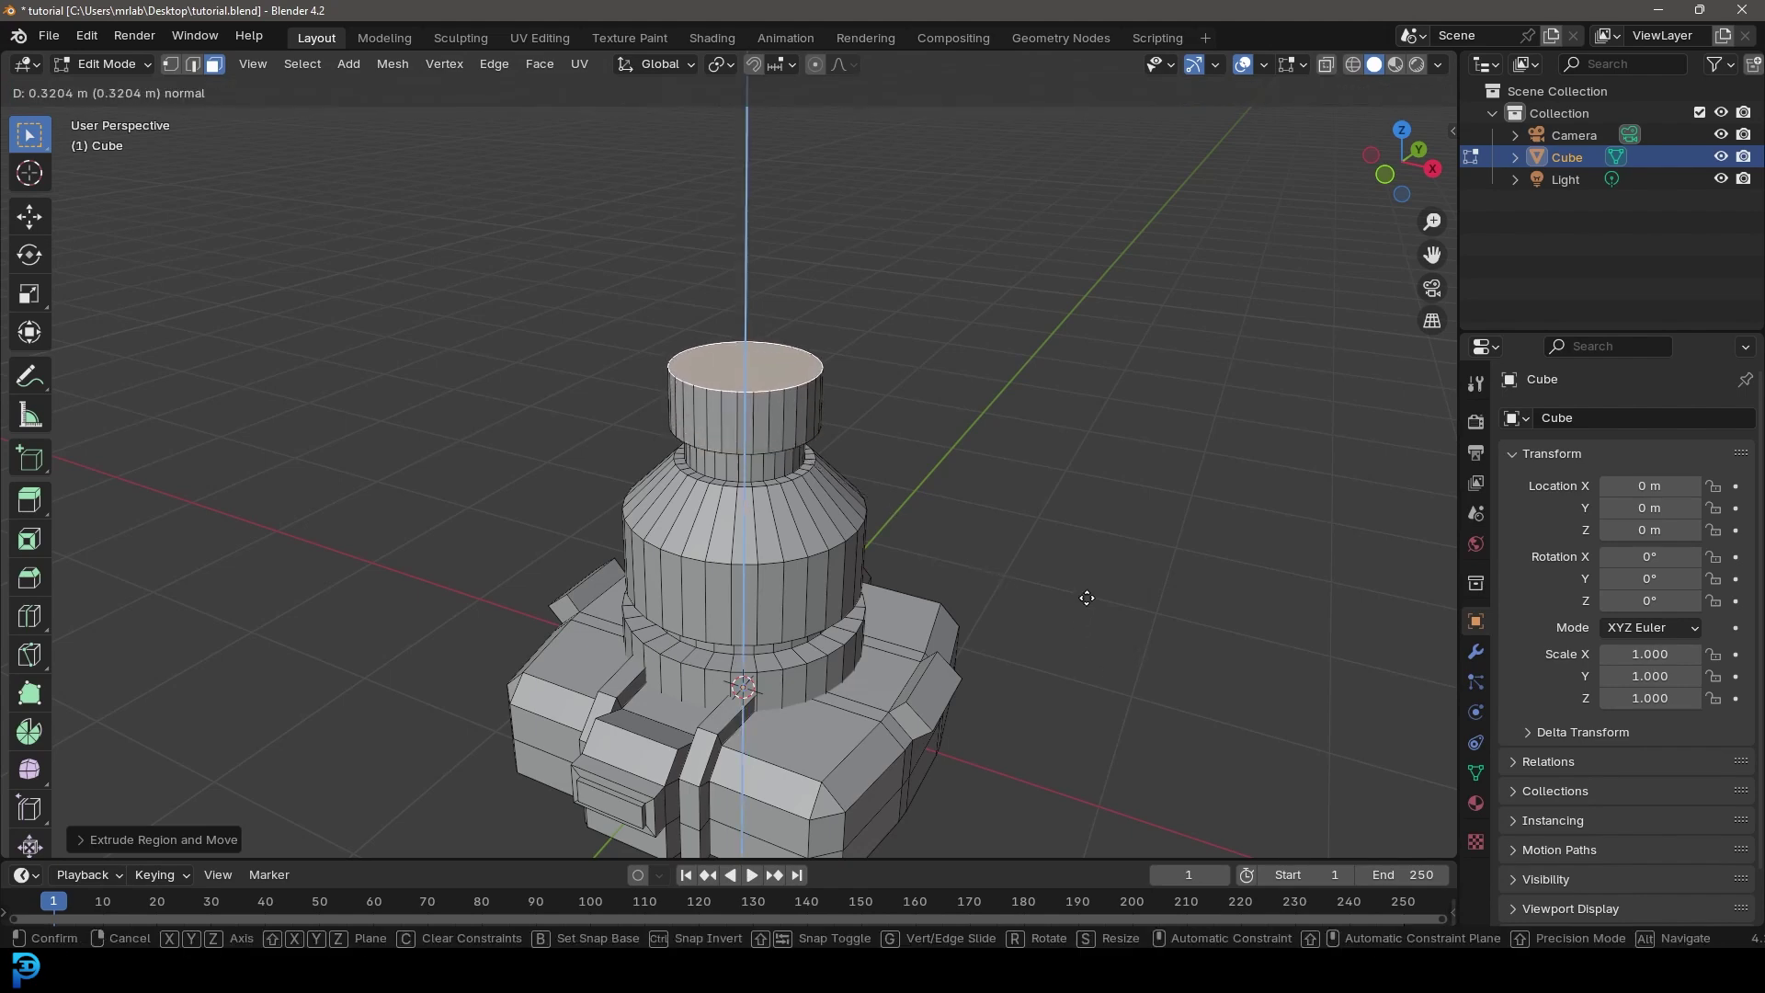
click(1088, 590)
Step: Bevel the cap's top rim with eight segments and an offset of about 0.19 m to round it
middle_drag(1087, 591, 1036, 563)
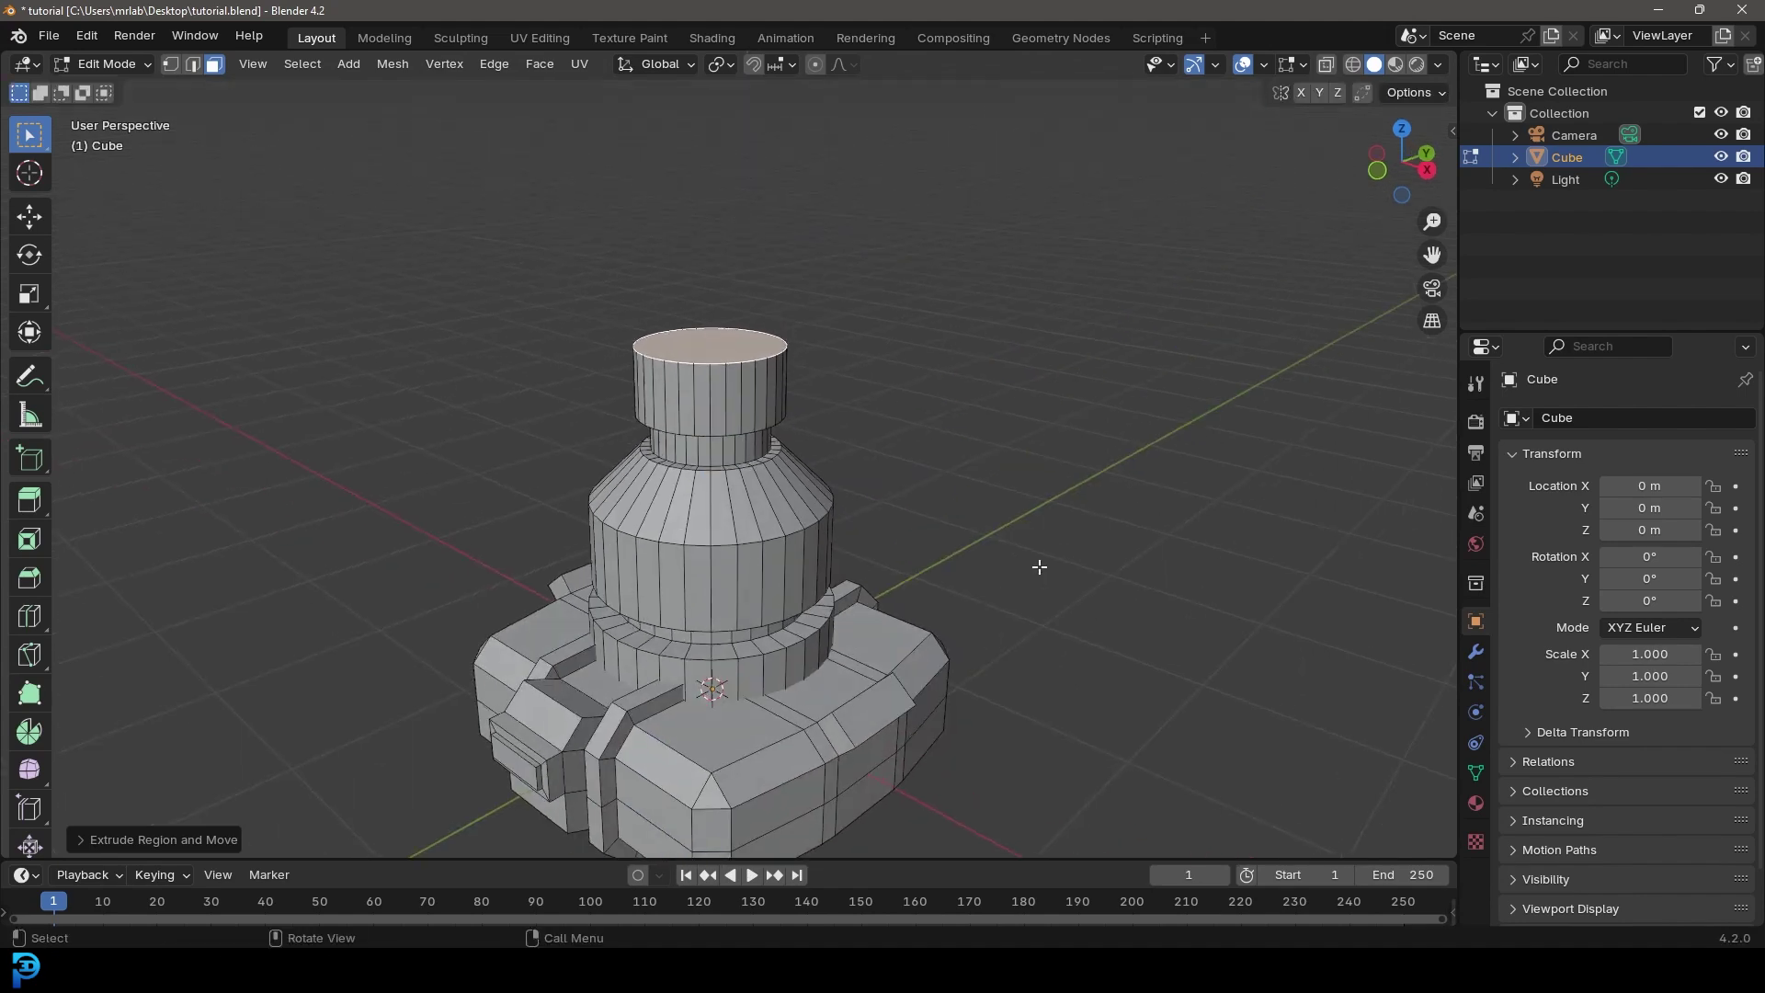
key(ctrl+b)
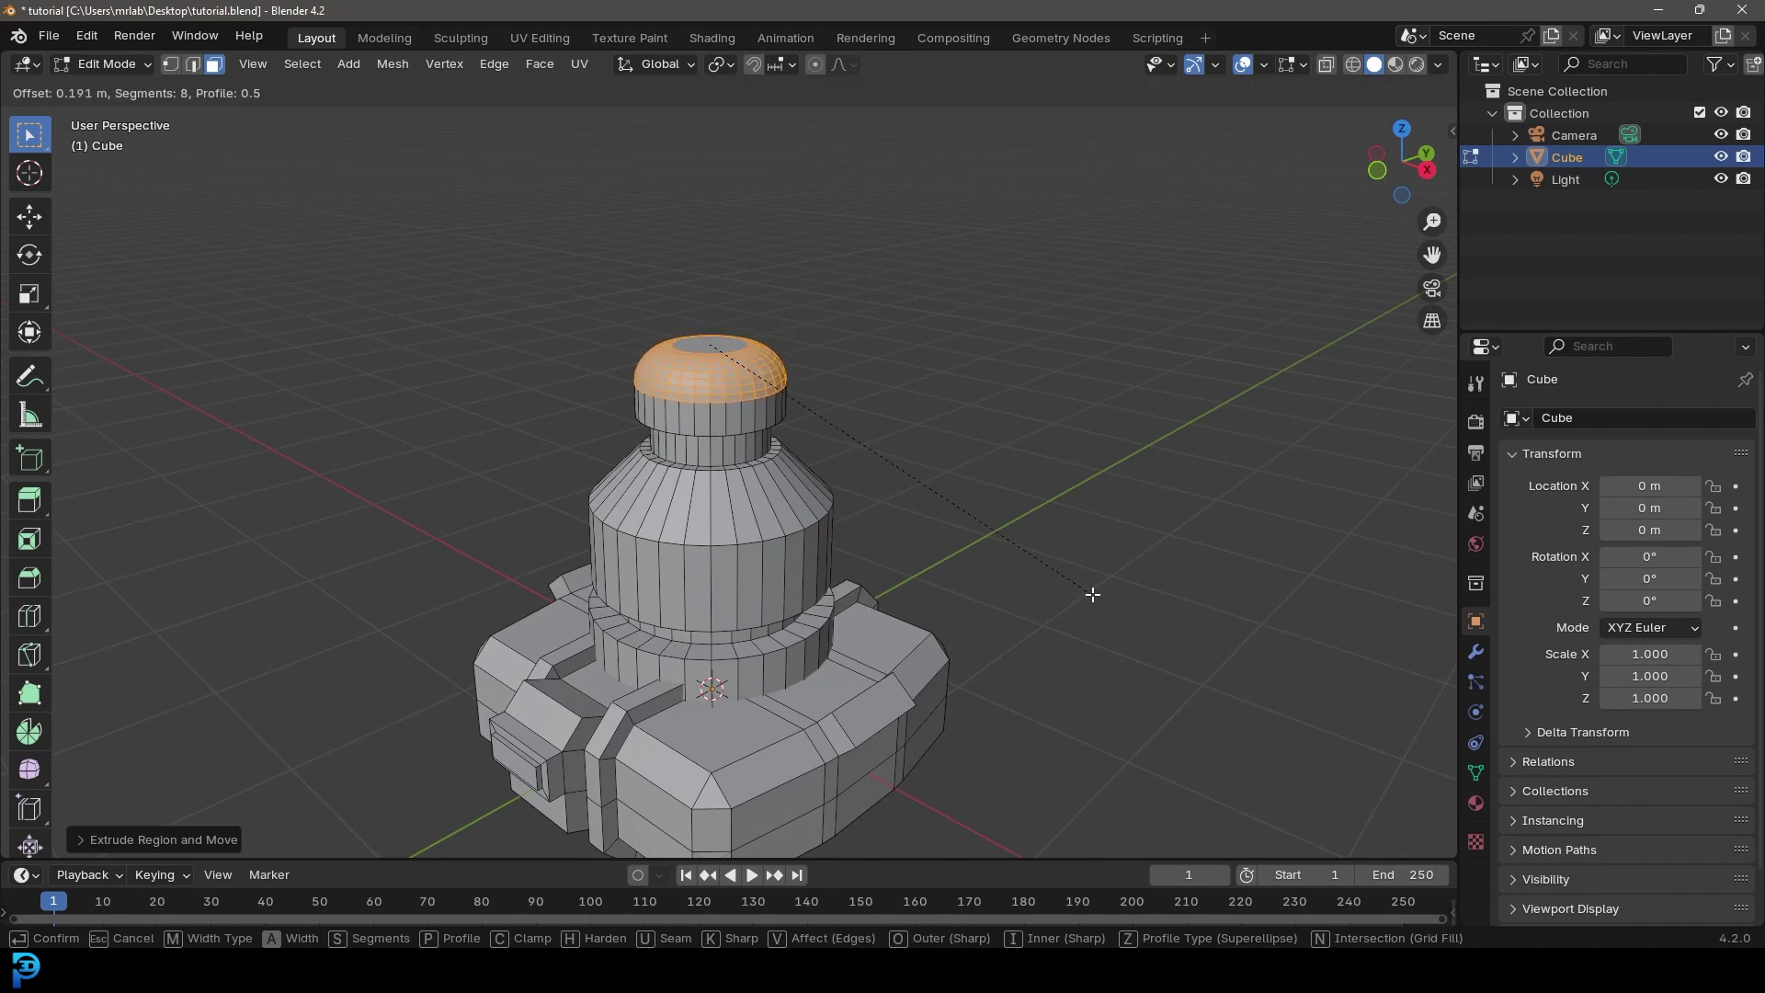
click(1092, 594)
scroll(1108, 587, down, 3)
middle_drag(781, 588, 723, 492)
scroll(741, 540, up, 4)
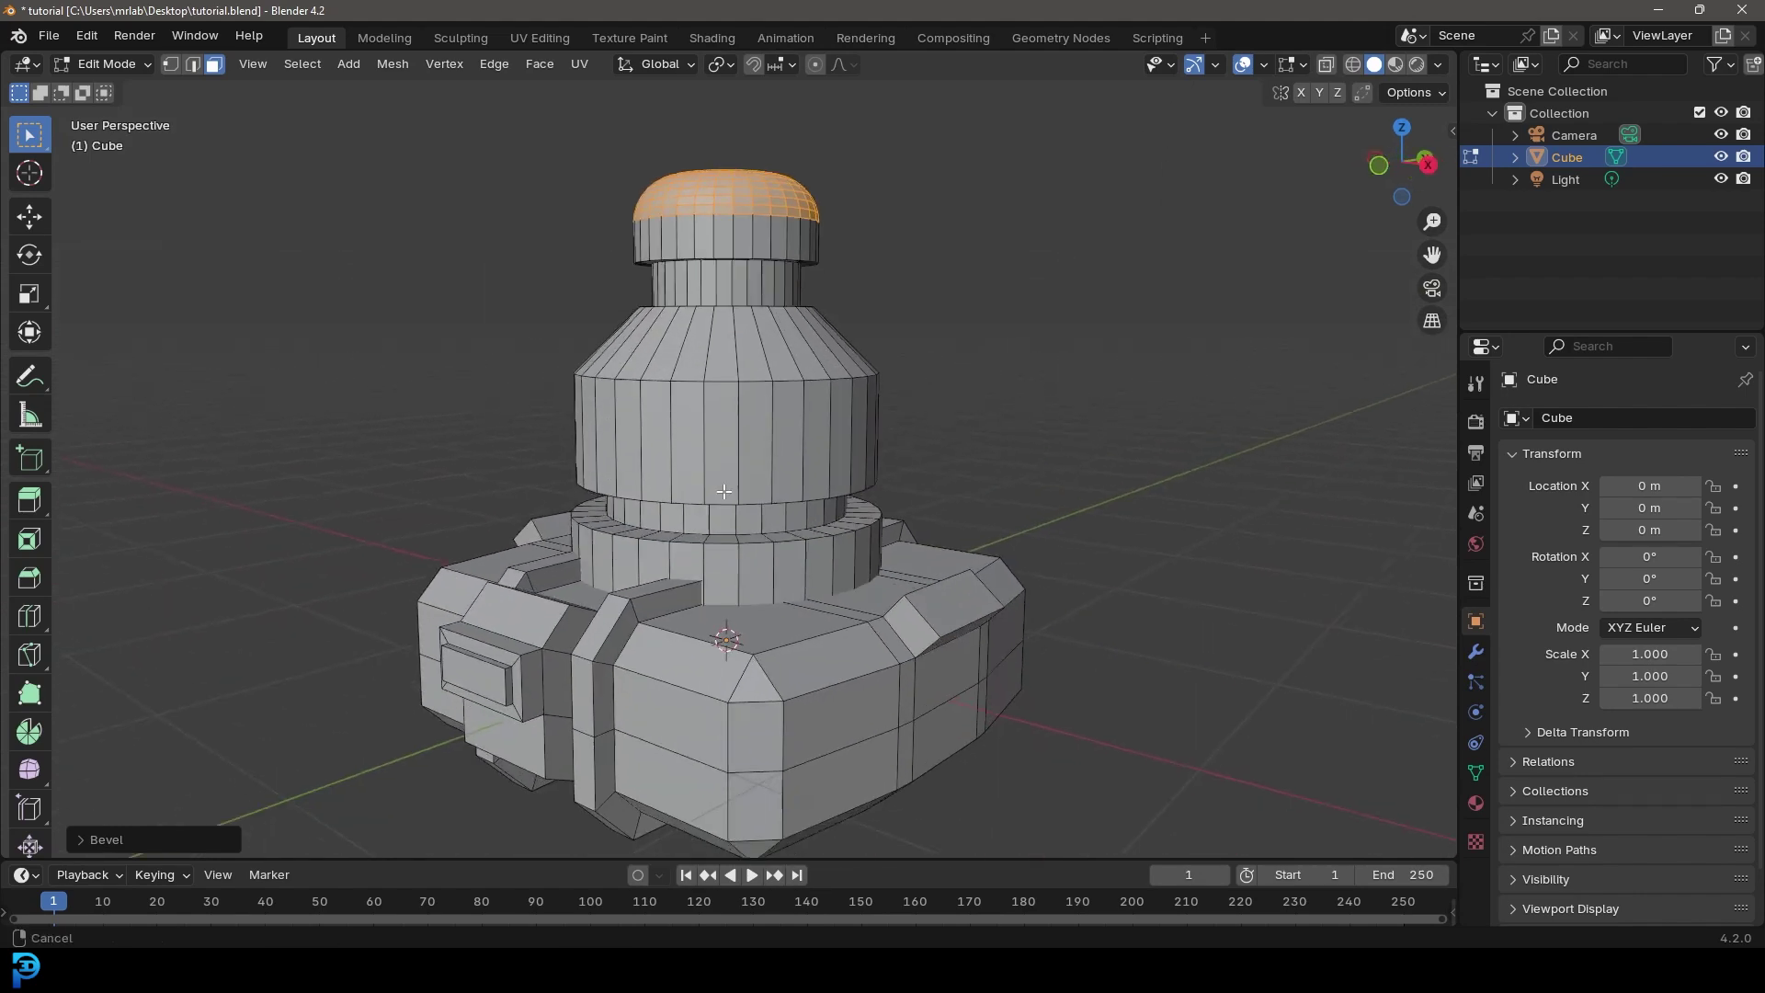
Step: Add a centred loop cut around the turret's vertical wall and bevel it into a narrow single-segment band
scroll(725, 492, up, 3)
key(ctrl+r)
click(809, 409)
click(811, 411)
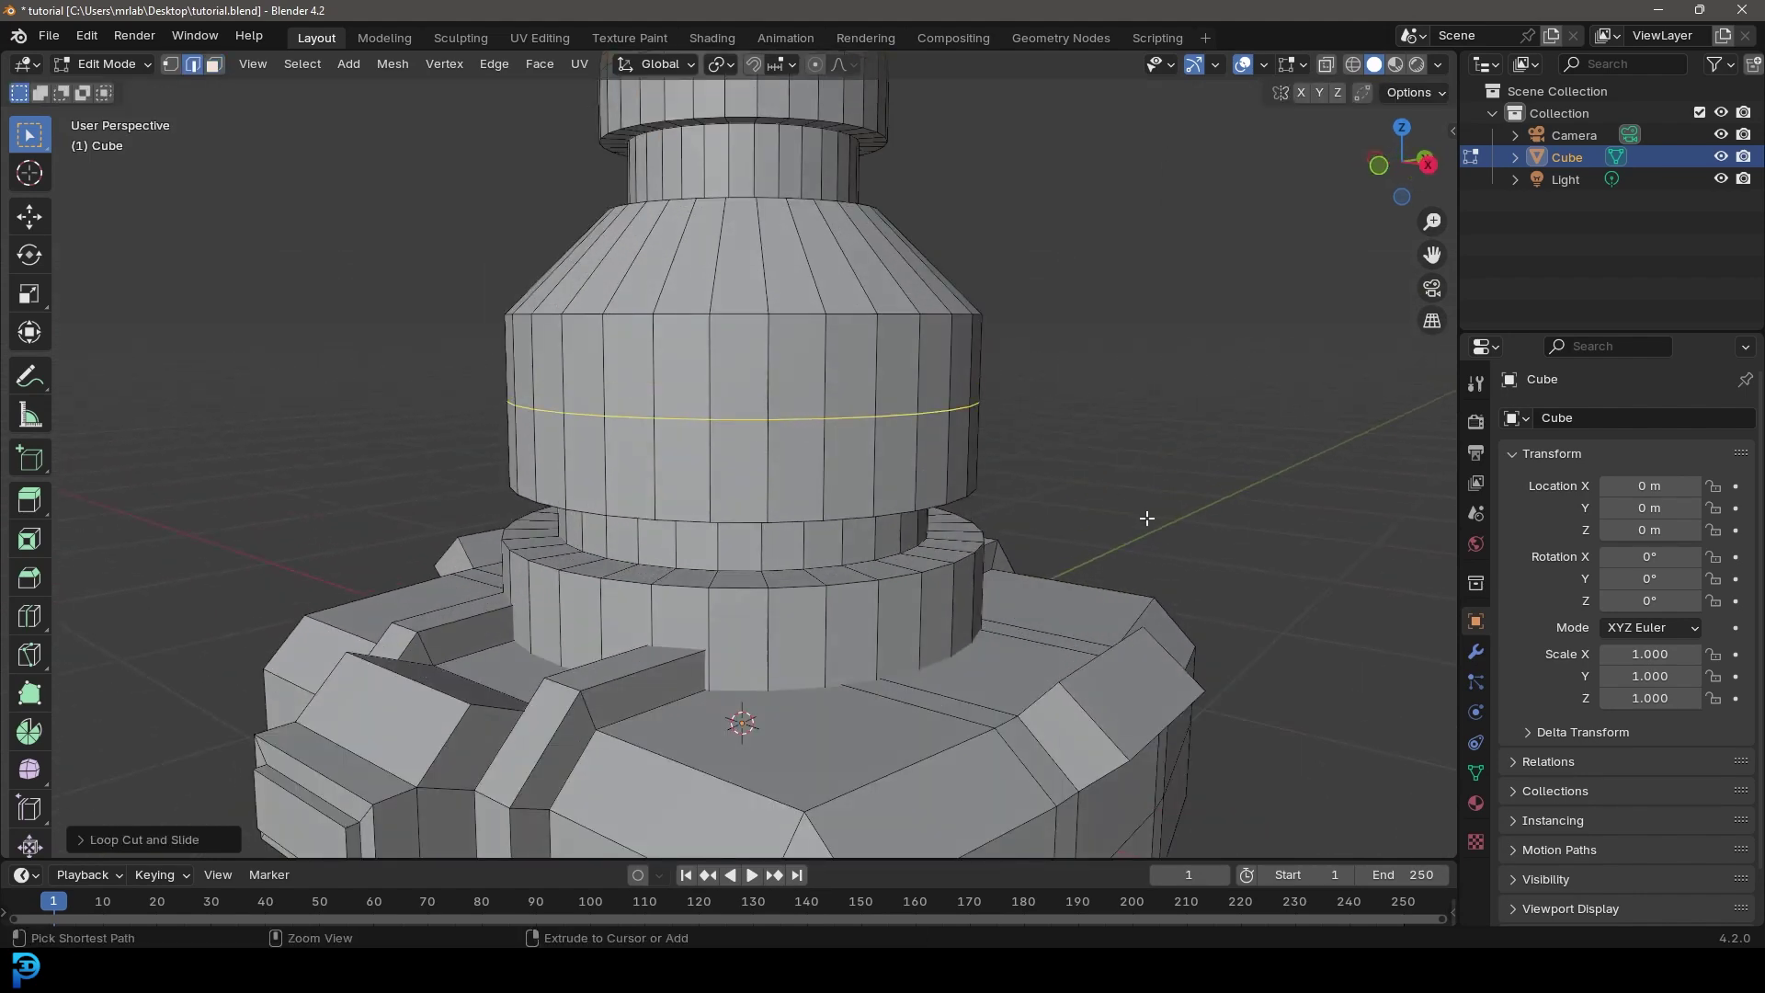
key(ctrl+b)
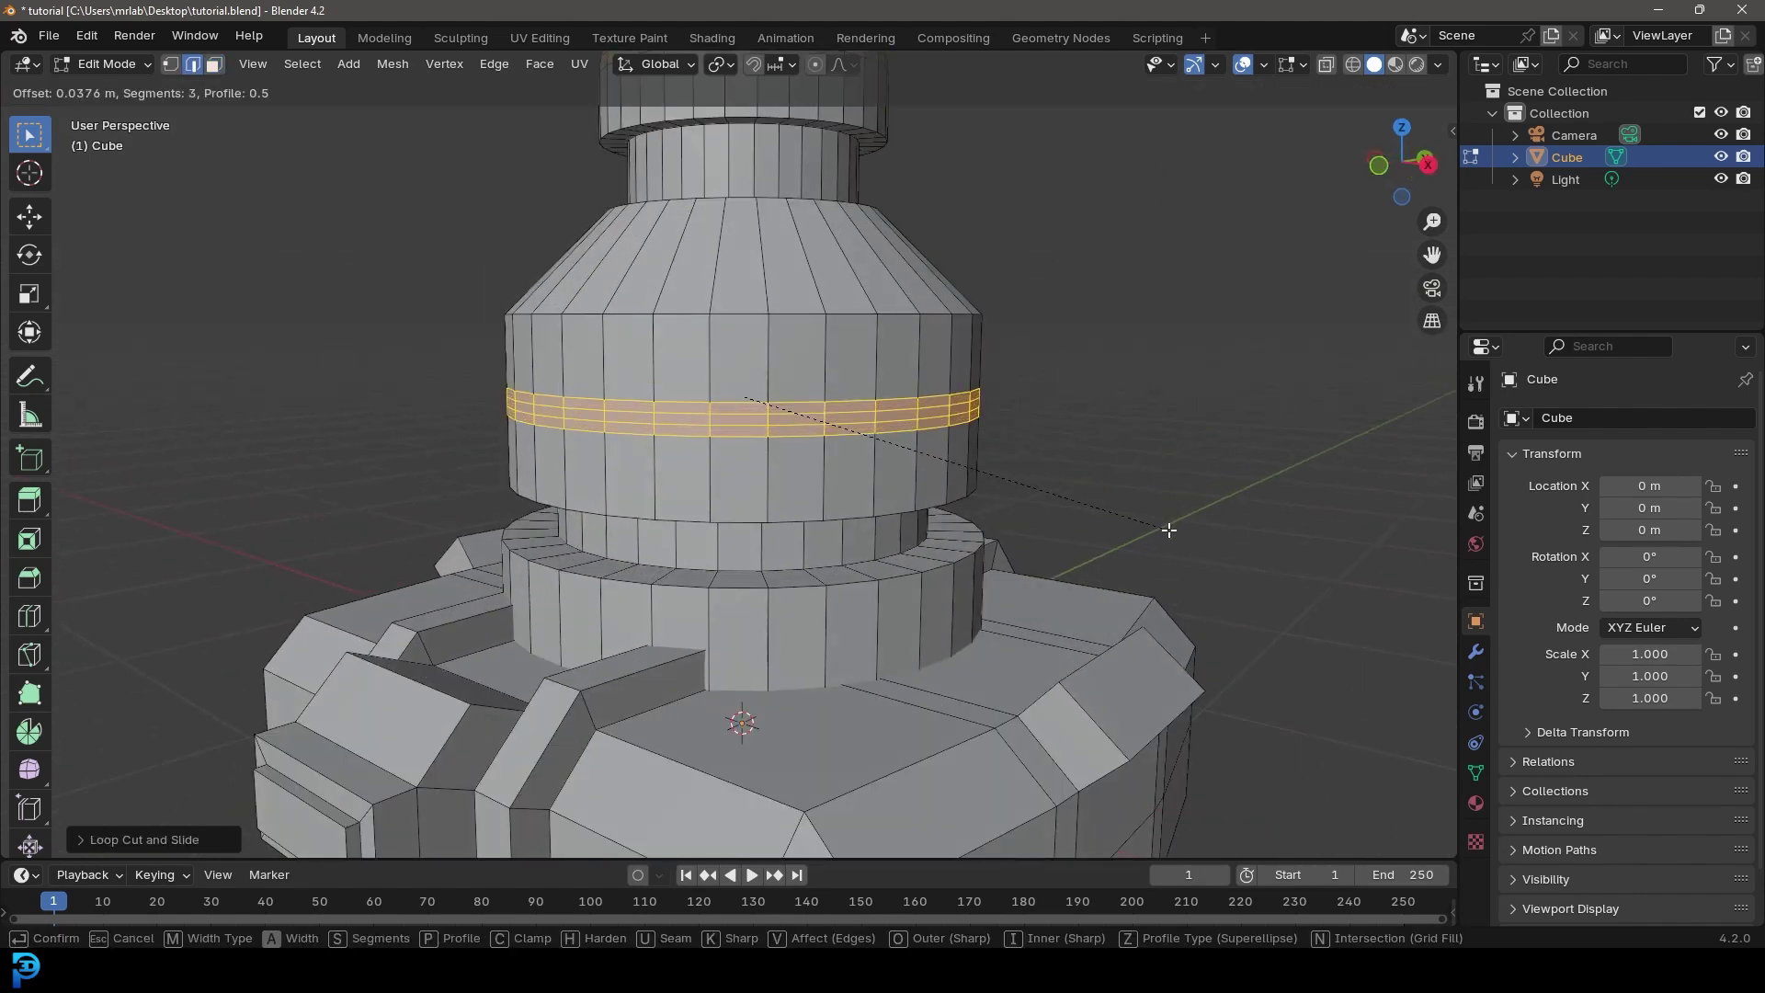
click(1176, 528)
Step: Extrude the band in place and push it outward about 0.12 m with Shrink/Fatten to form a protruding ring
middle_drag(623, 370, 891, 499)
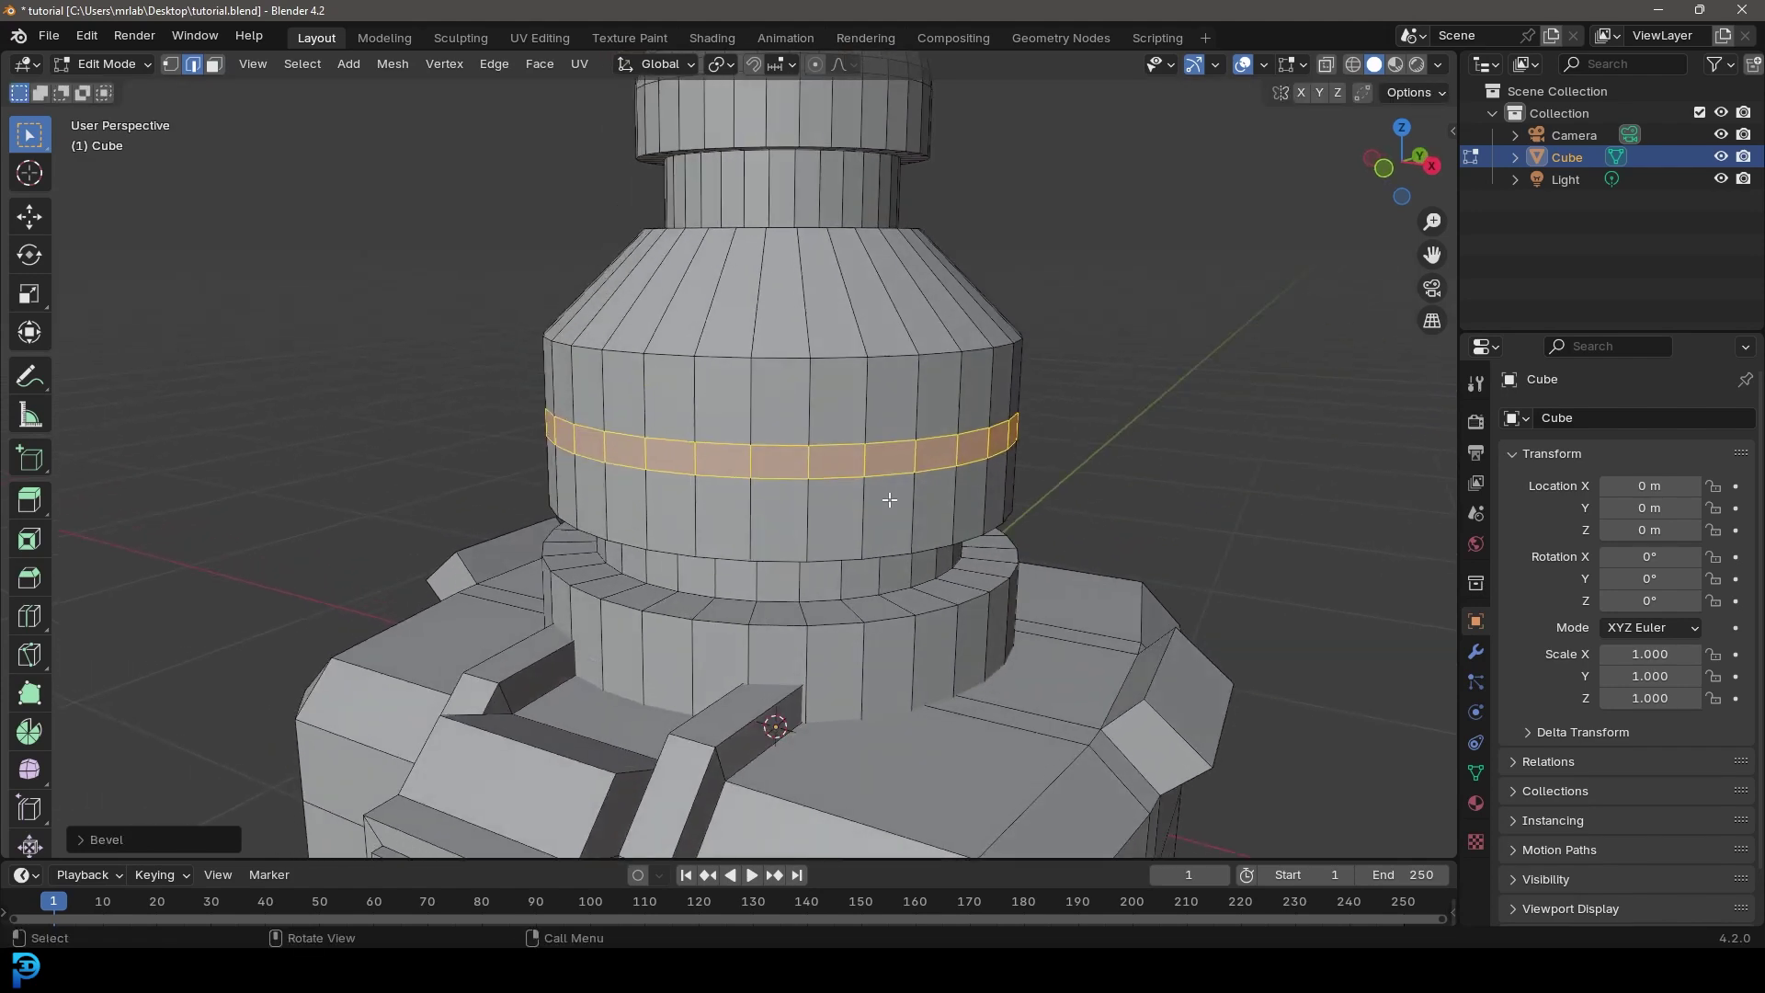
key(e)
right_click(1110, 586)
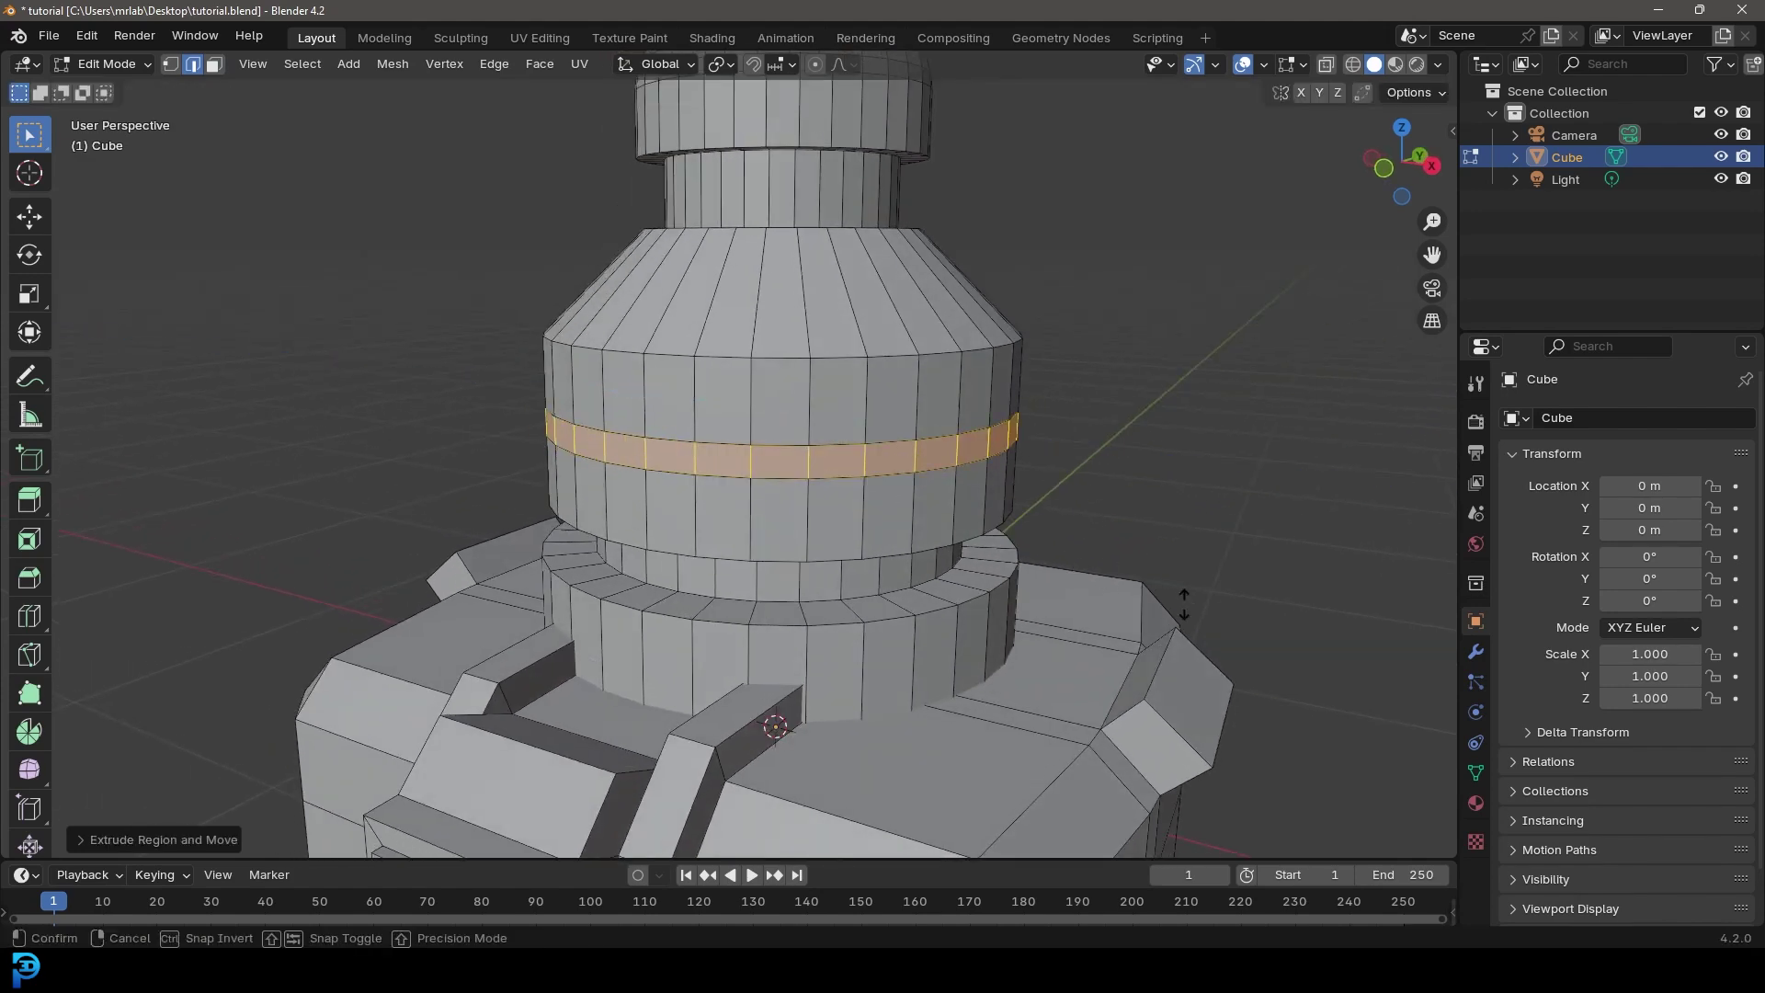
key(alt+s)
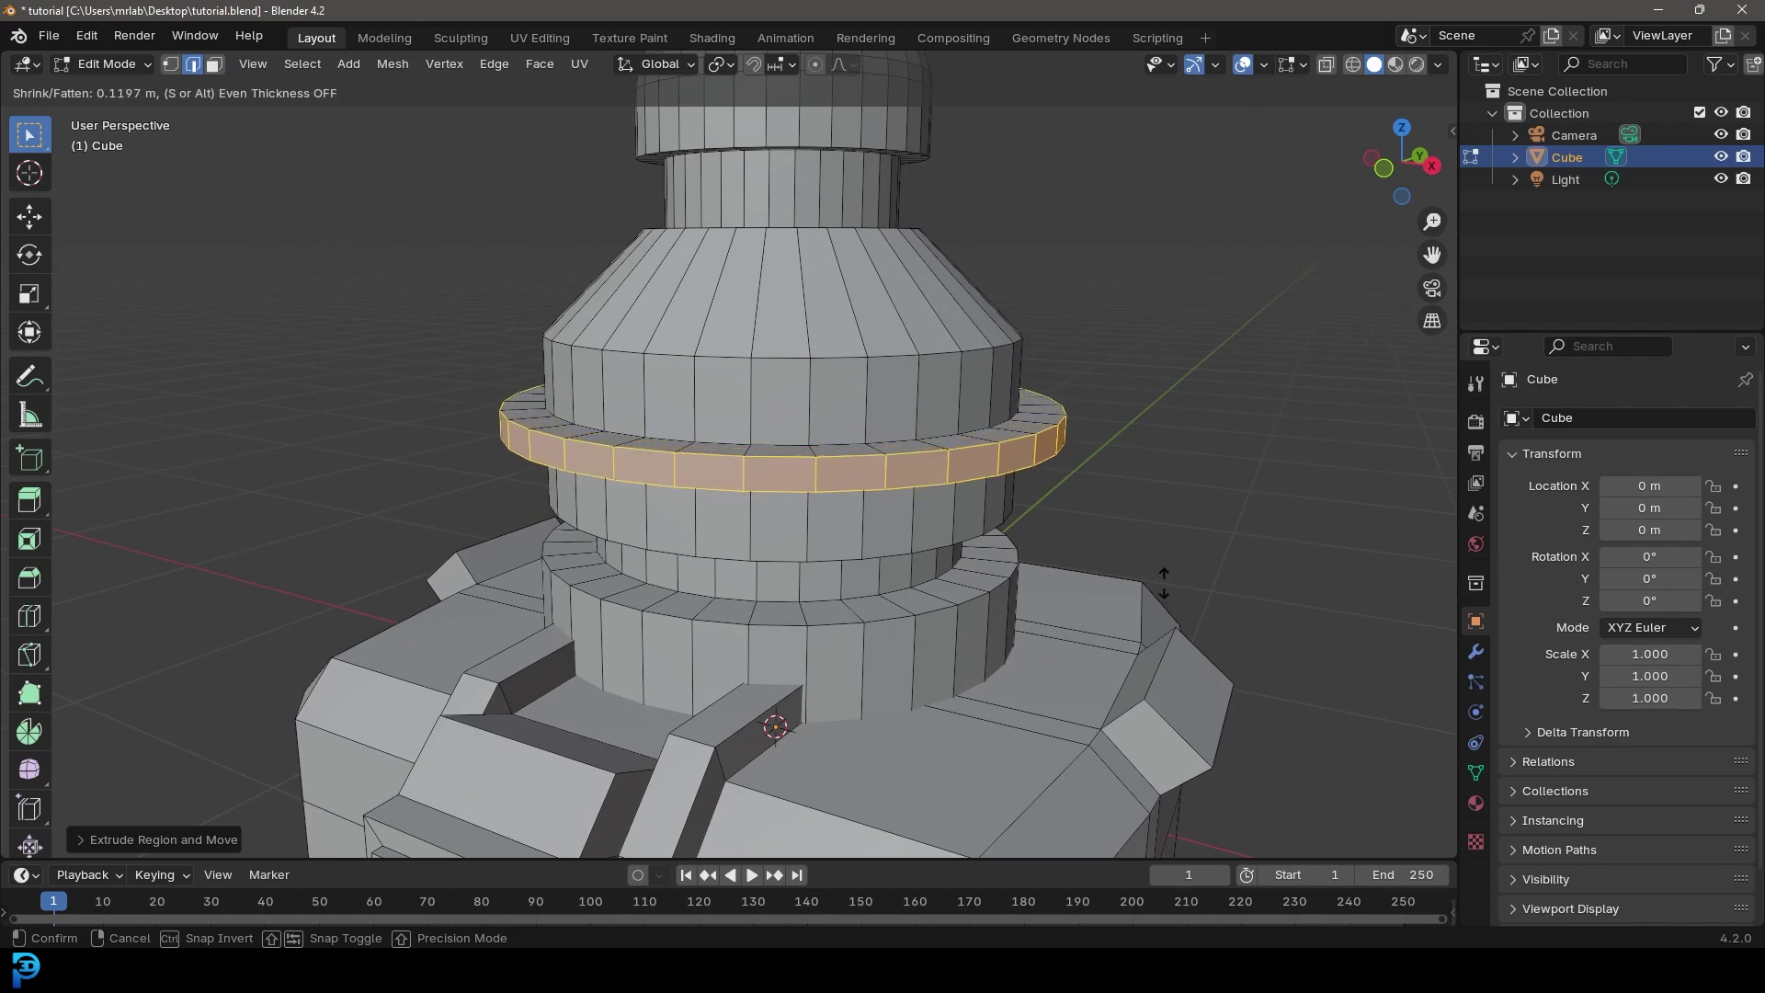
click(1165, 586)
scroll(807, 437, down, 7)
middle_drag(807, 437, 645, 383)
click(754, 367)
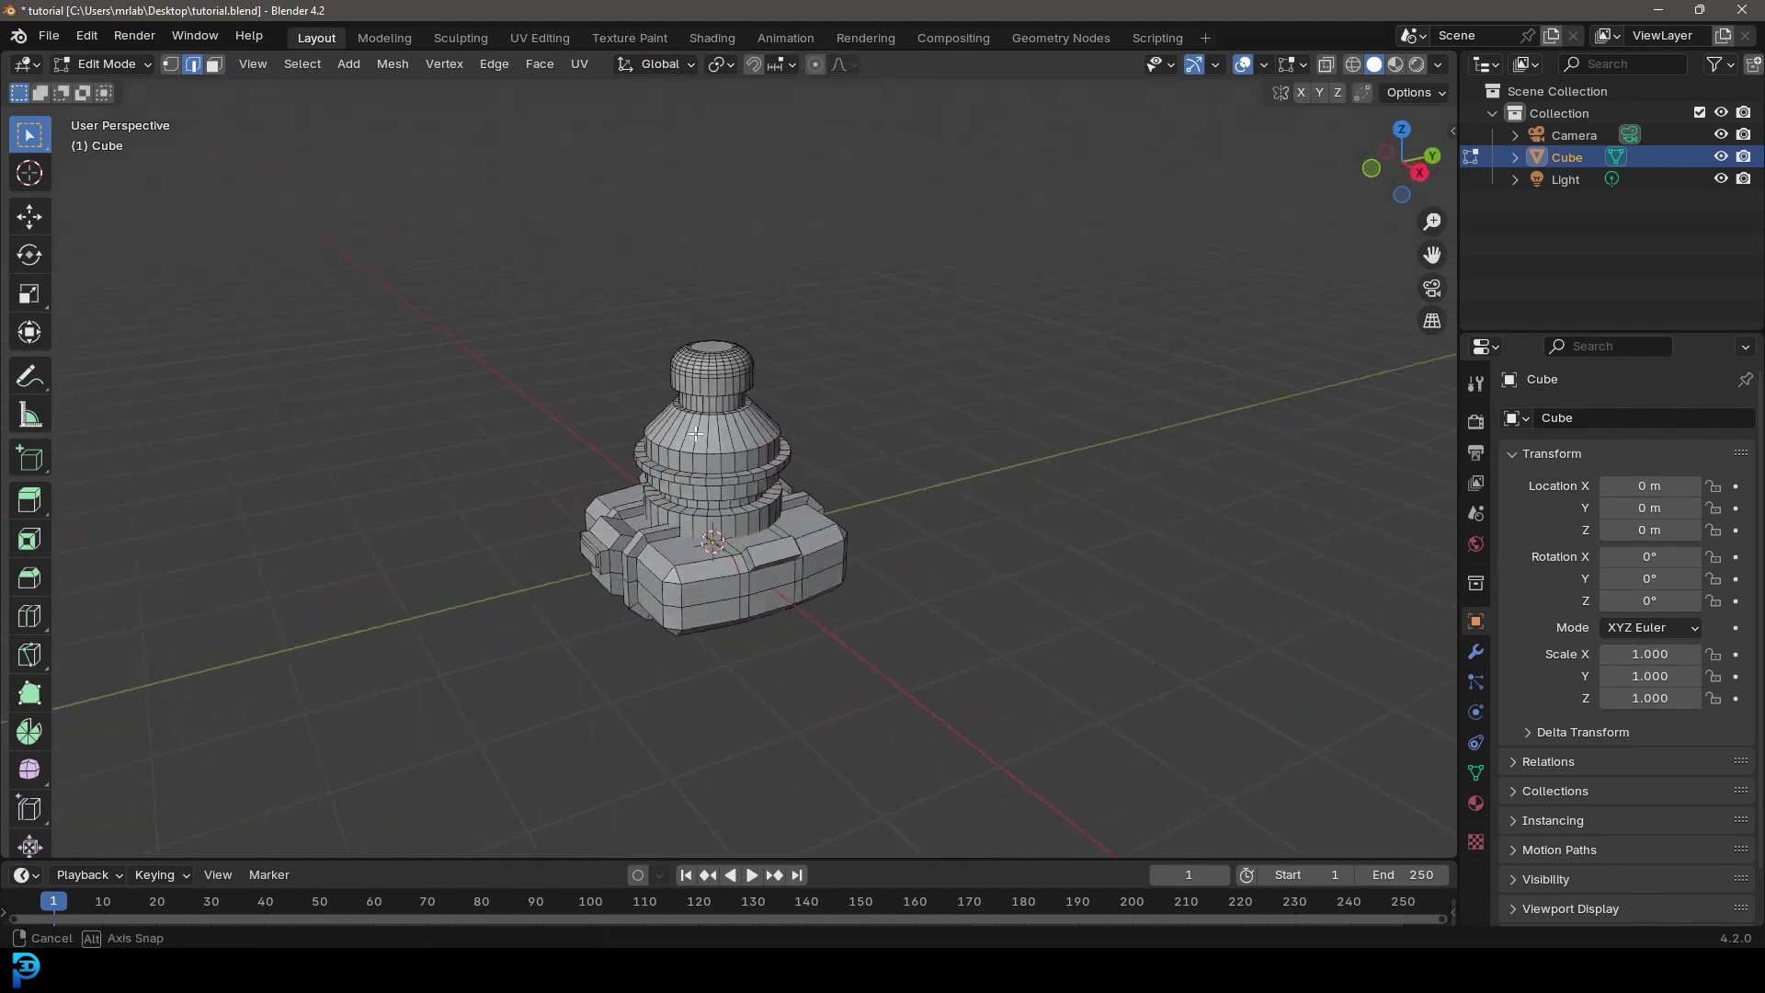
Step: Add a centred loop cut around the turret's sloped shoulder, bevel it into a narrow band and extrude the band in place
scroll(645, 383, up, 5)
key(ctrl+r)
click(728, 417)
right_click(728, 416)
scroll(905, 465, up, 2)
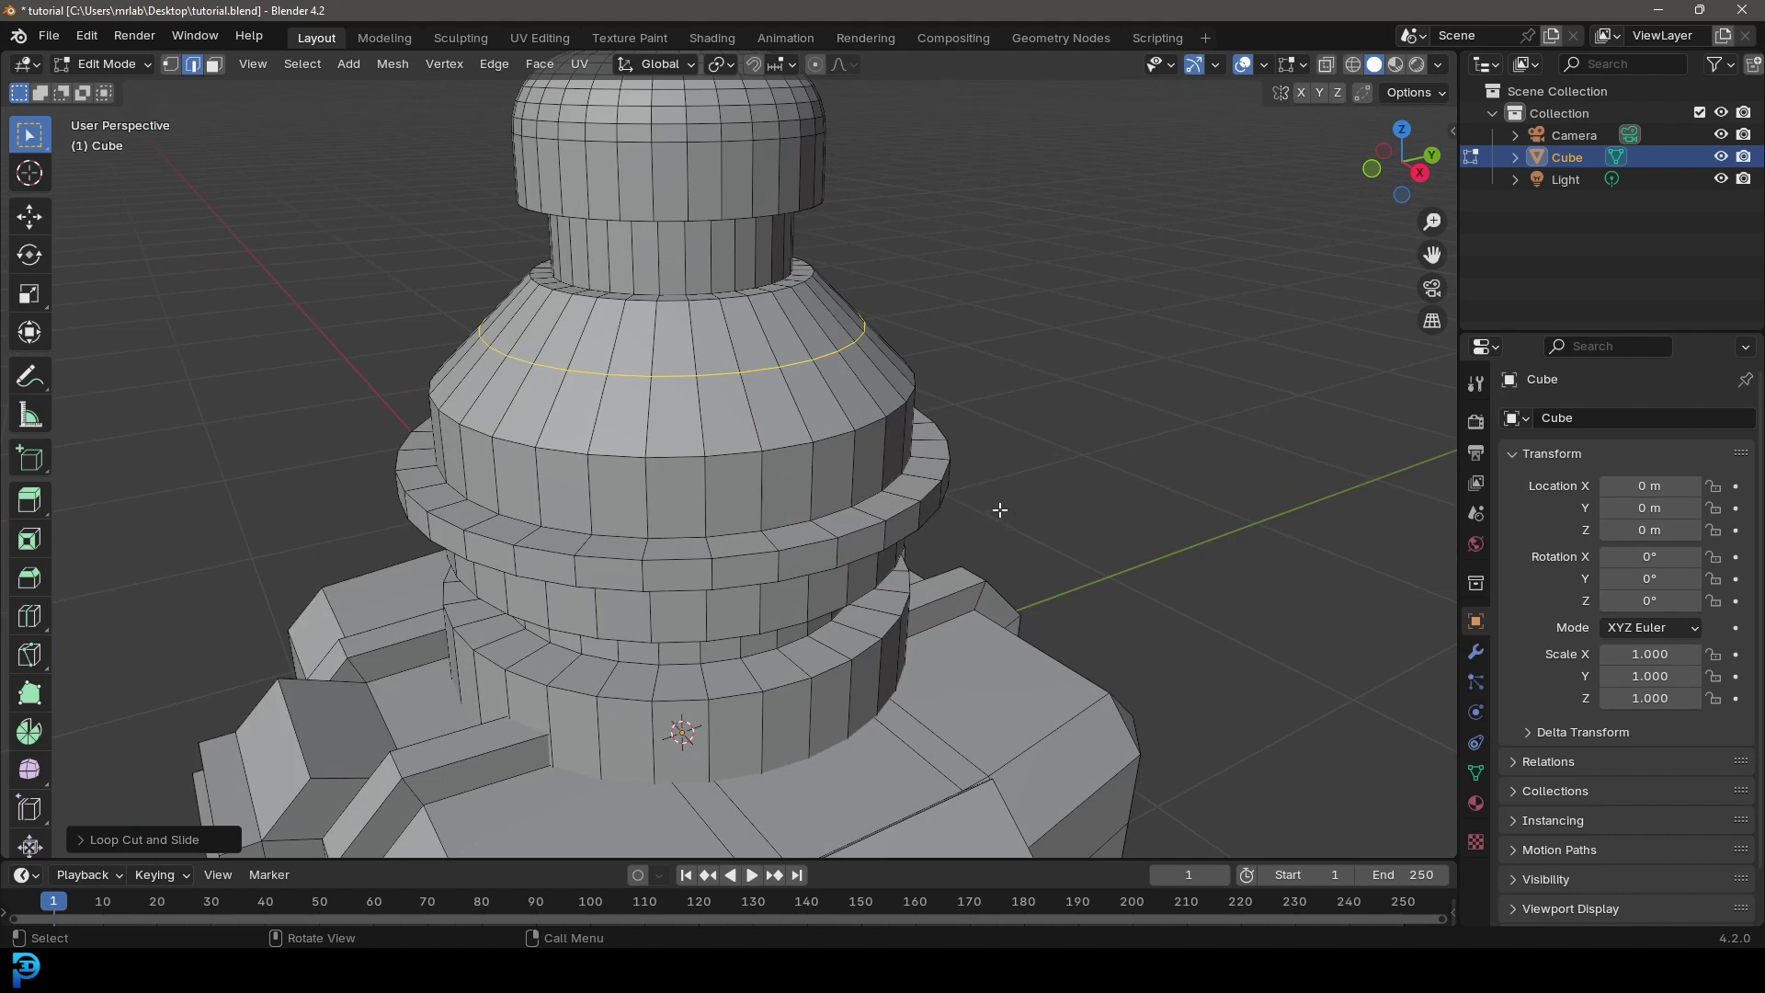
key(e)
click(1067, 408)
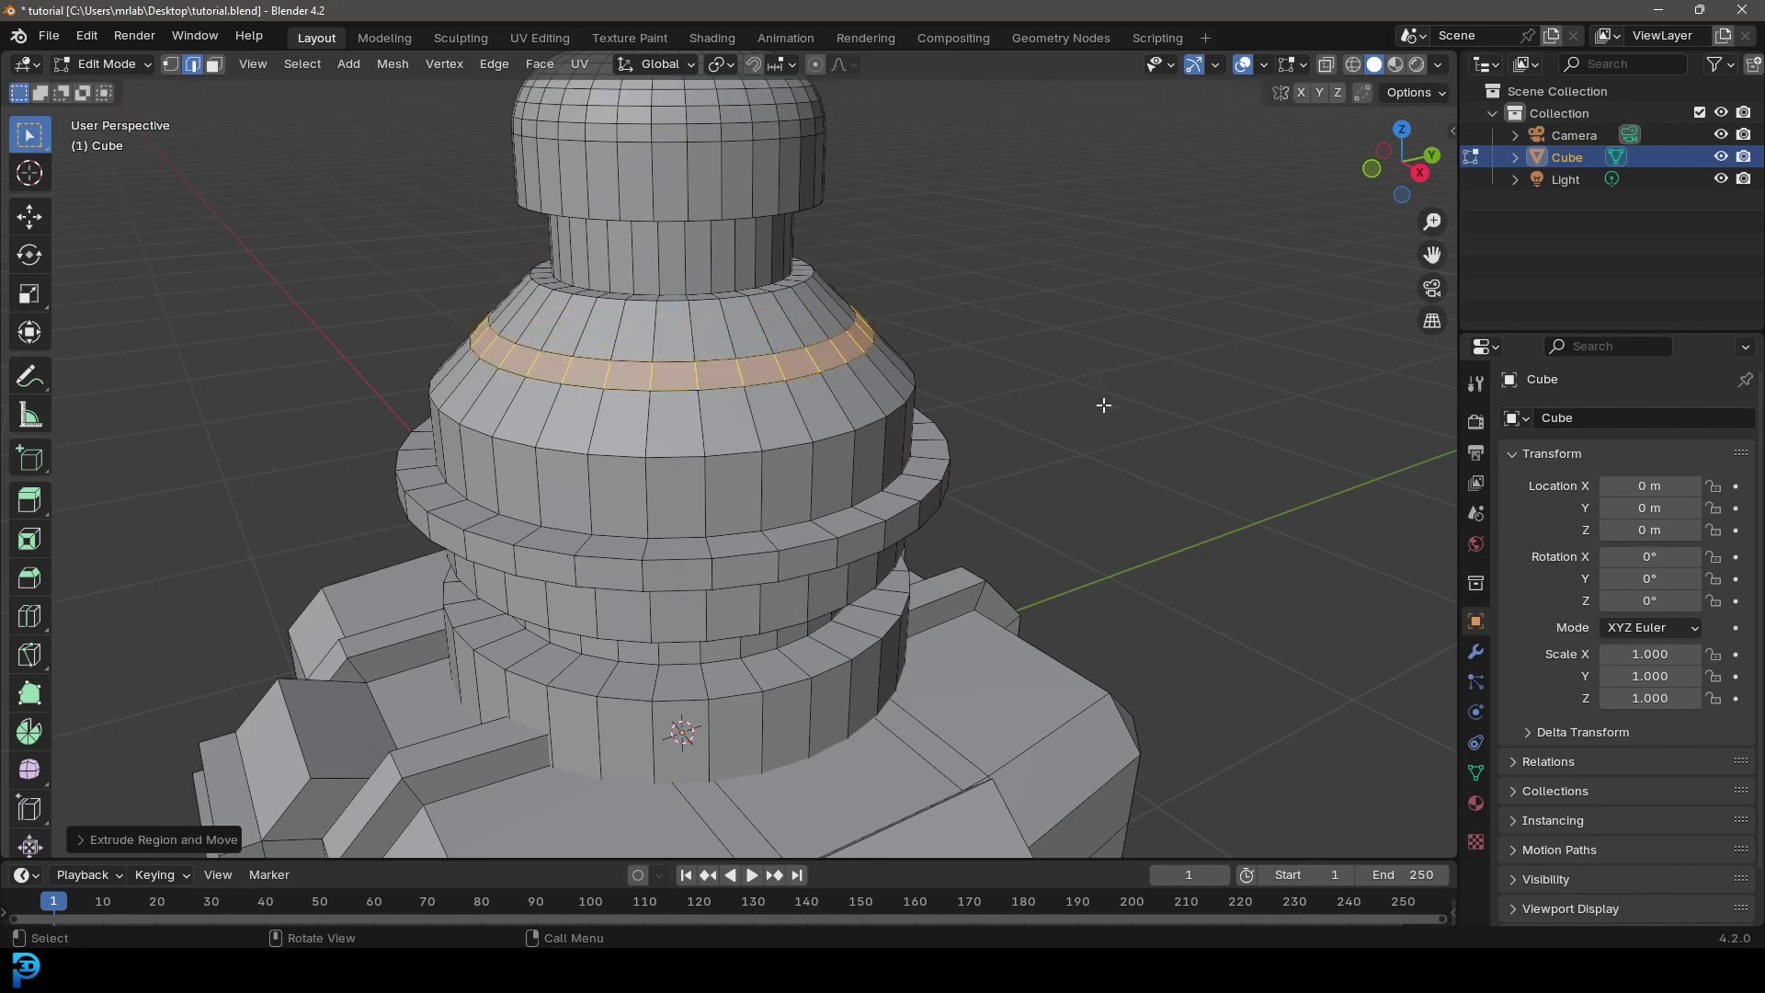
Step: Offset the shoulder band with Shrink/Fatten and adjust its scale to form a stepped detail on the slope
key(alt+s)
click(1084, 395)
scroll(758, 389, down, 5)
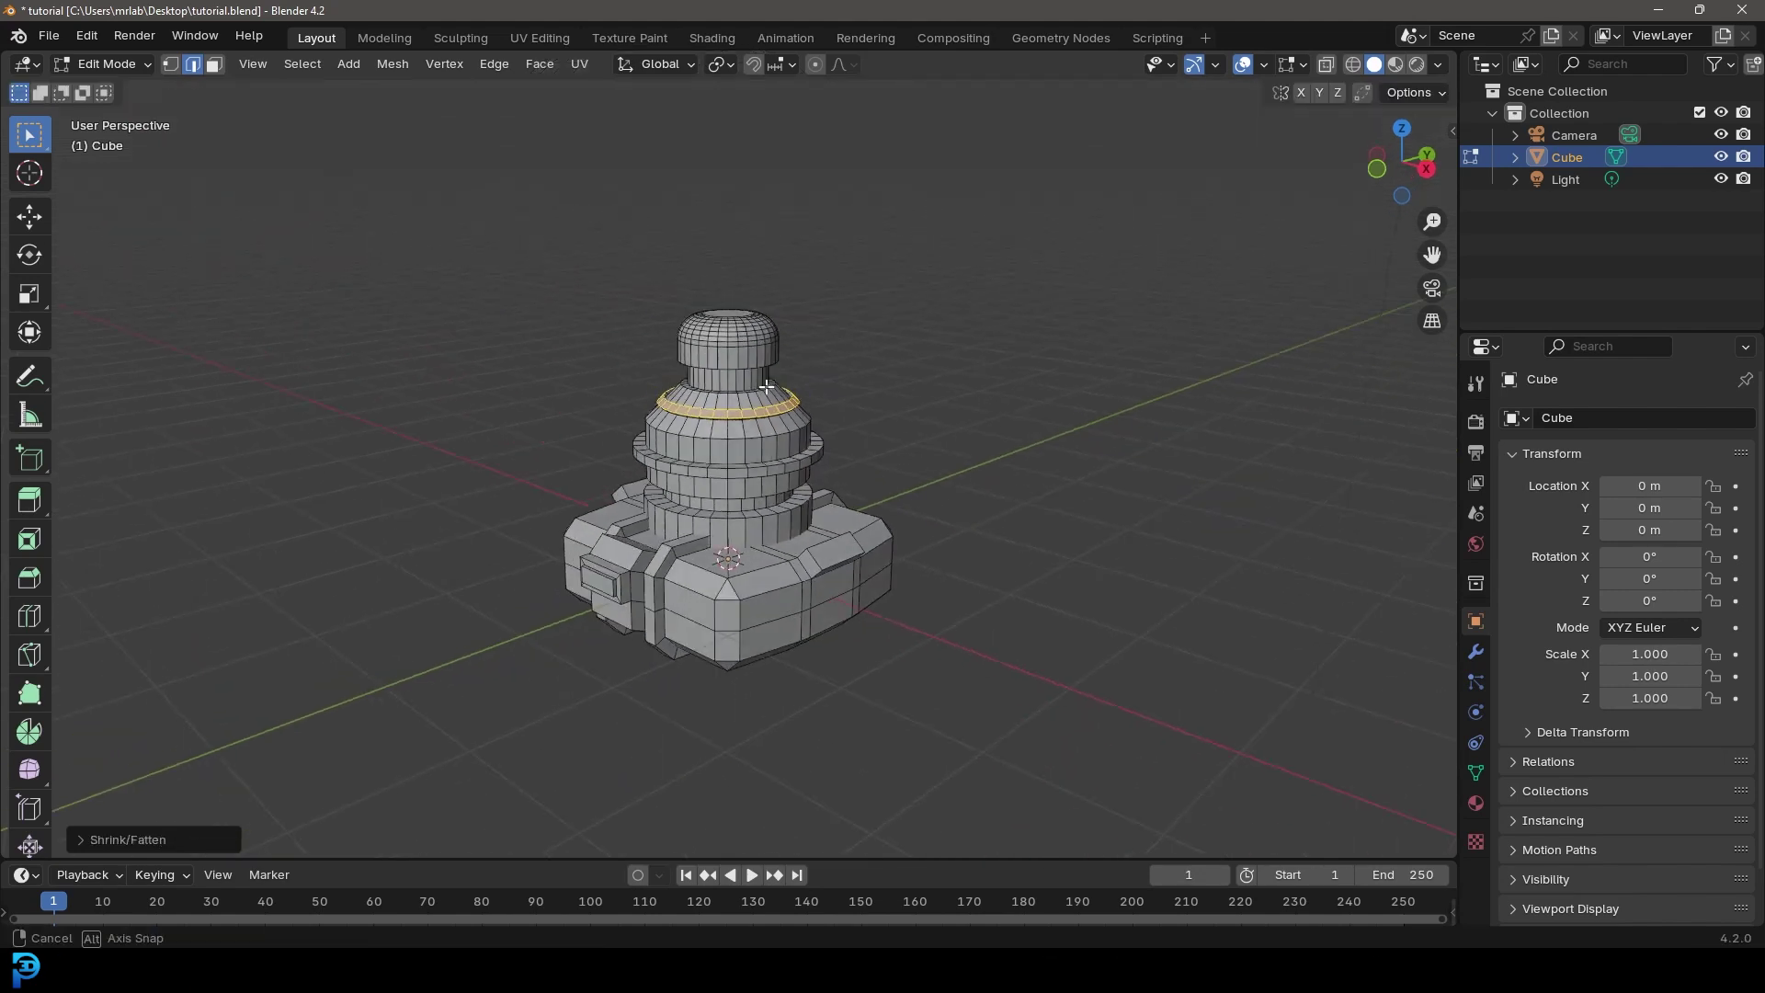
scroll(758, 390, up, 5)
key(alt+s)
click(1153, 414)
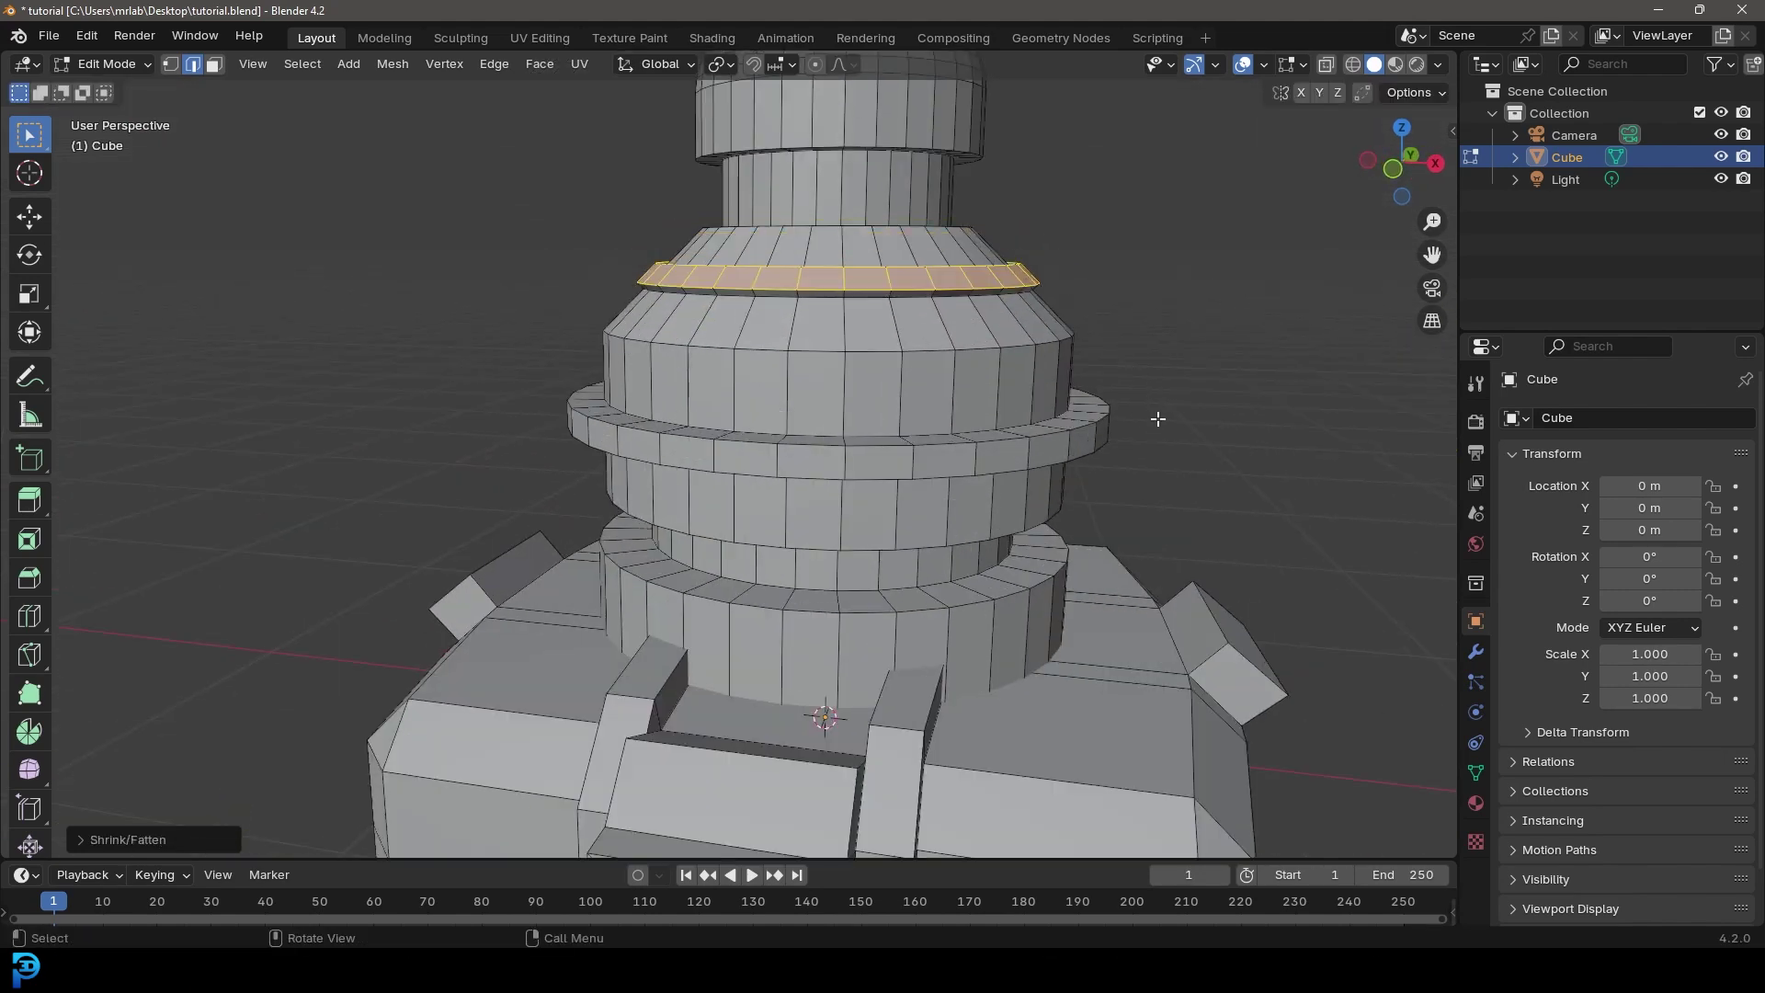
key(s)
click(1162, 374)
Step: Switch to Object Mode and apply Shade Auto Smooth to the whole robot mesh
scroll(938, 367, down, 5)
middle_drag(937, 367, 749, 432)
key(Tab)
scroll(925, 376, up, 1)
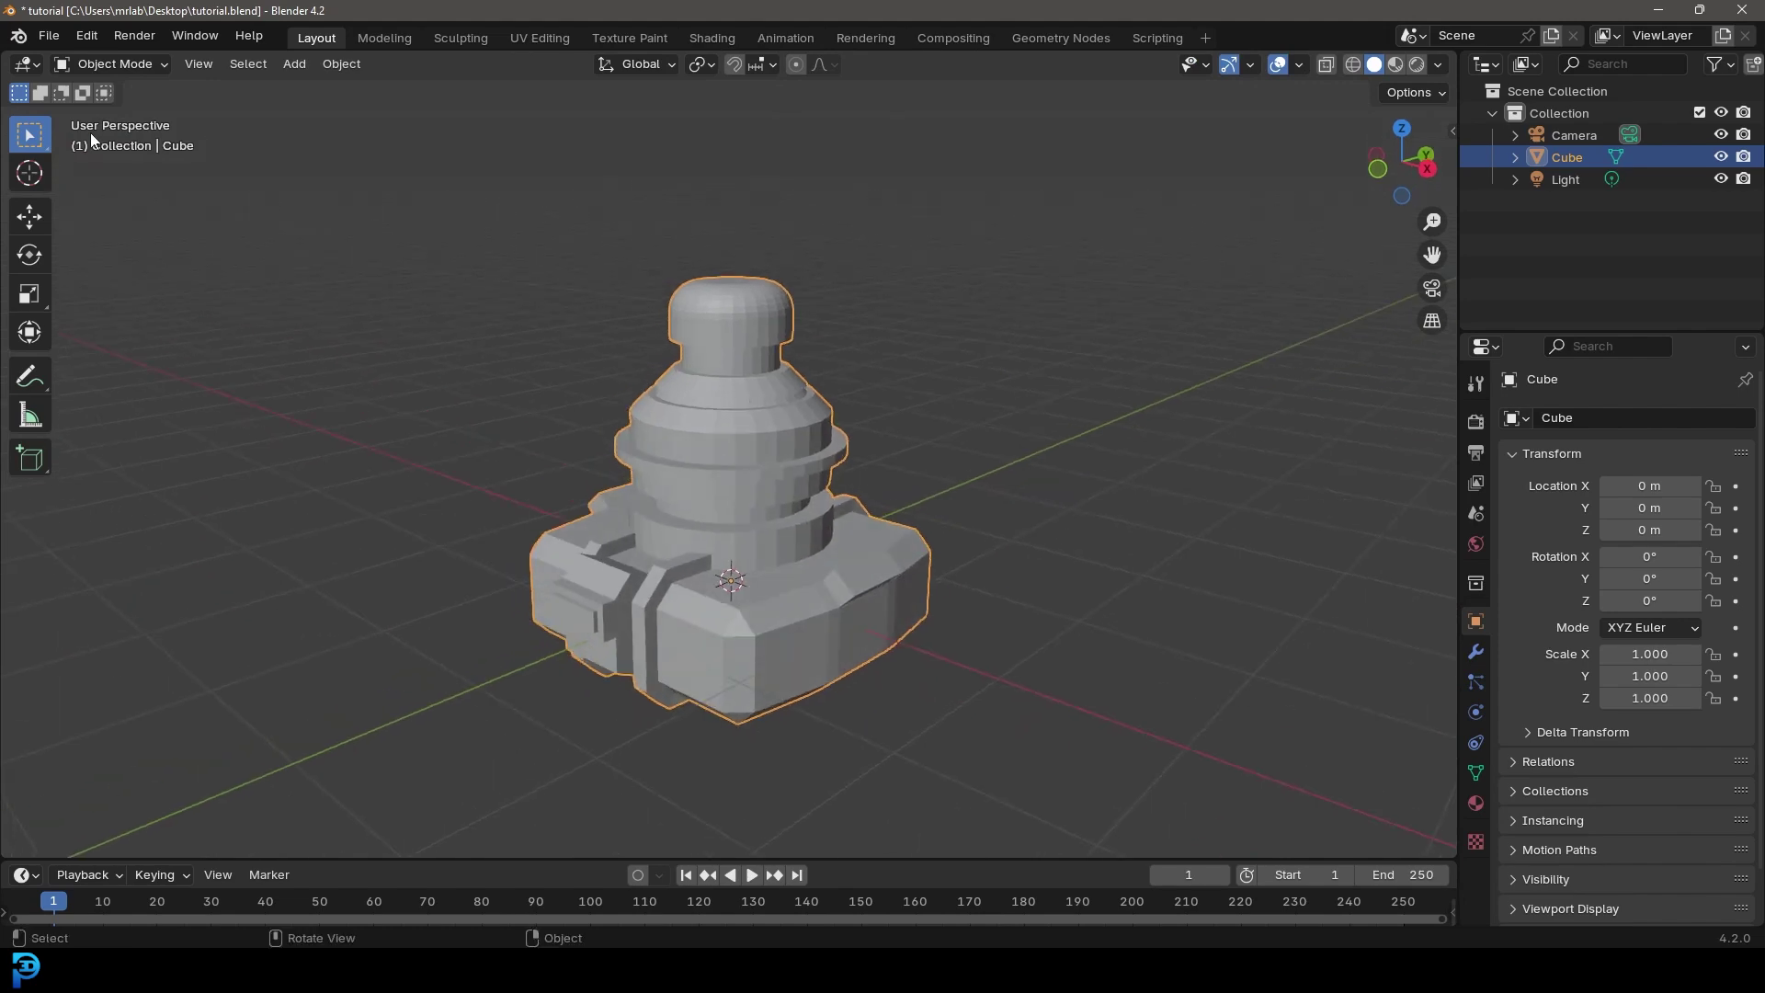
scroll(725, 372, up, 3)
right_click(779, 334)
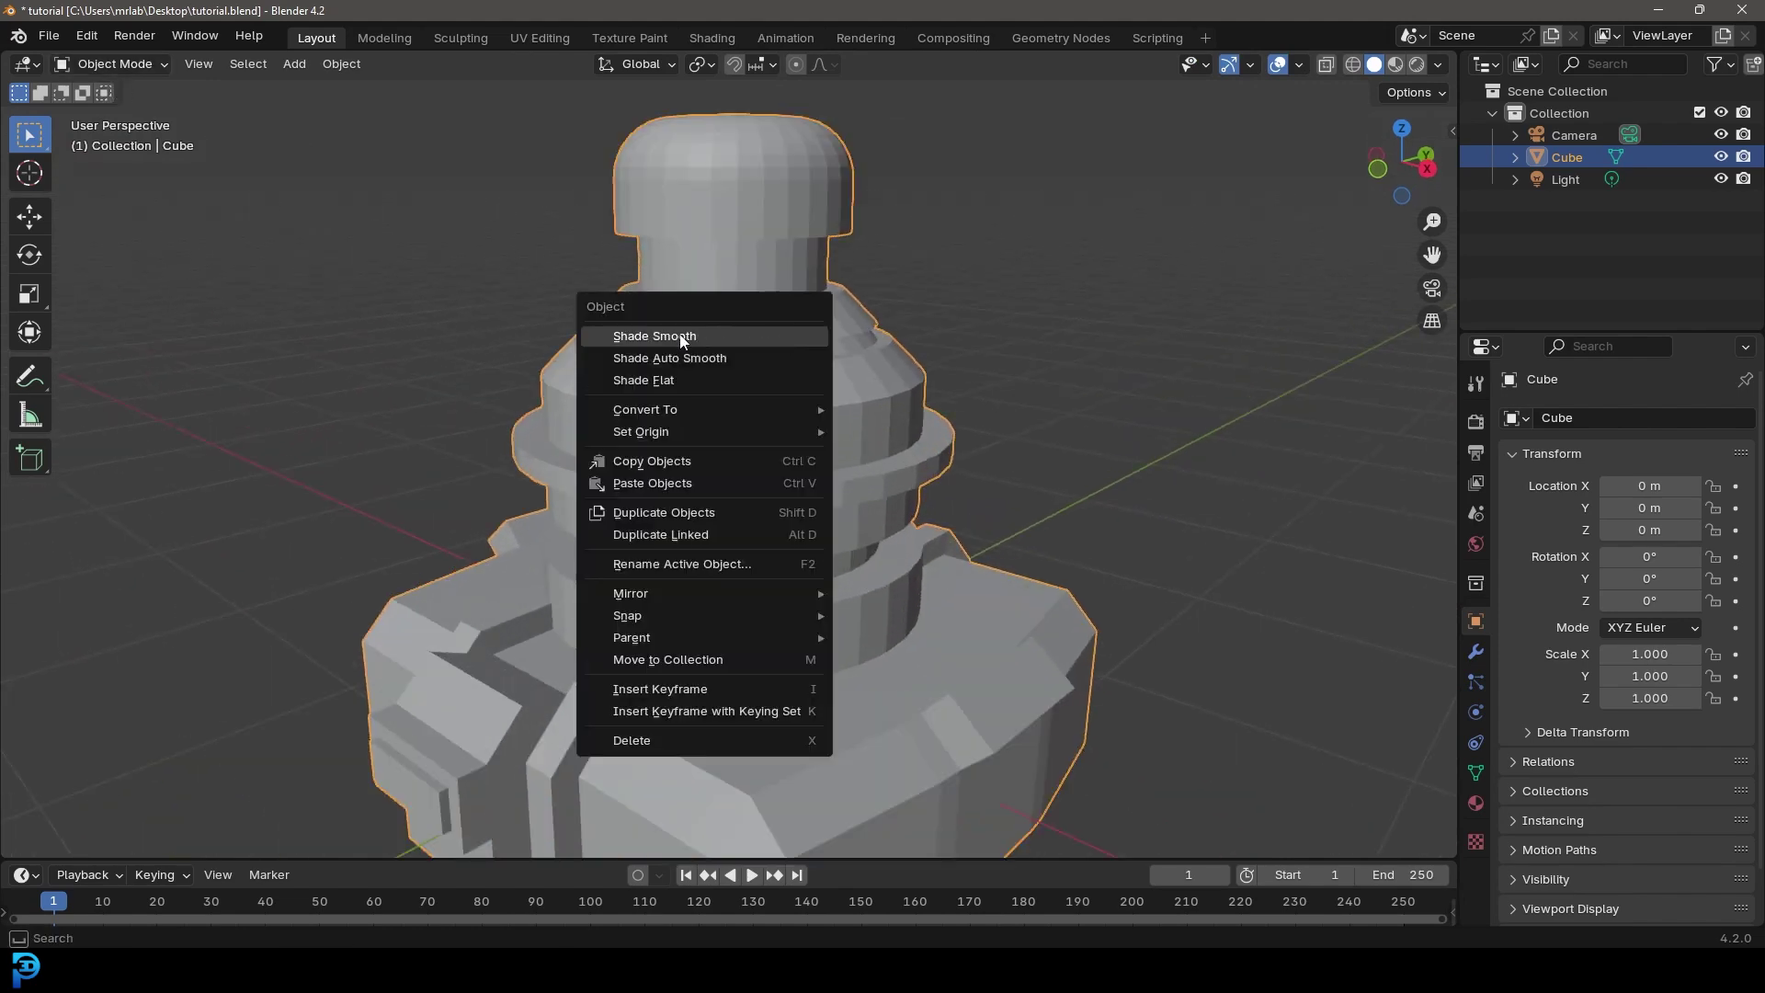
click(724, 355)
scroll(762, 361, down, 5)
mouse_move(737, 361)
middle_down()
mouse_move(1045, 406)
mouse_move(941, 333)
mouse_move(776, 337)
mouse_move(745, 391)
middle_up()
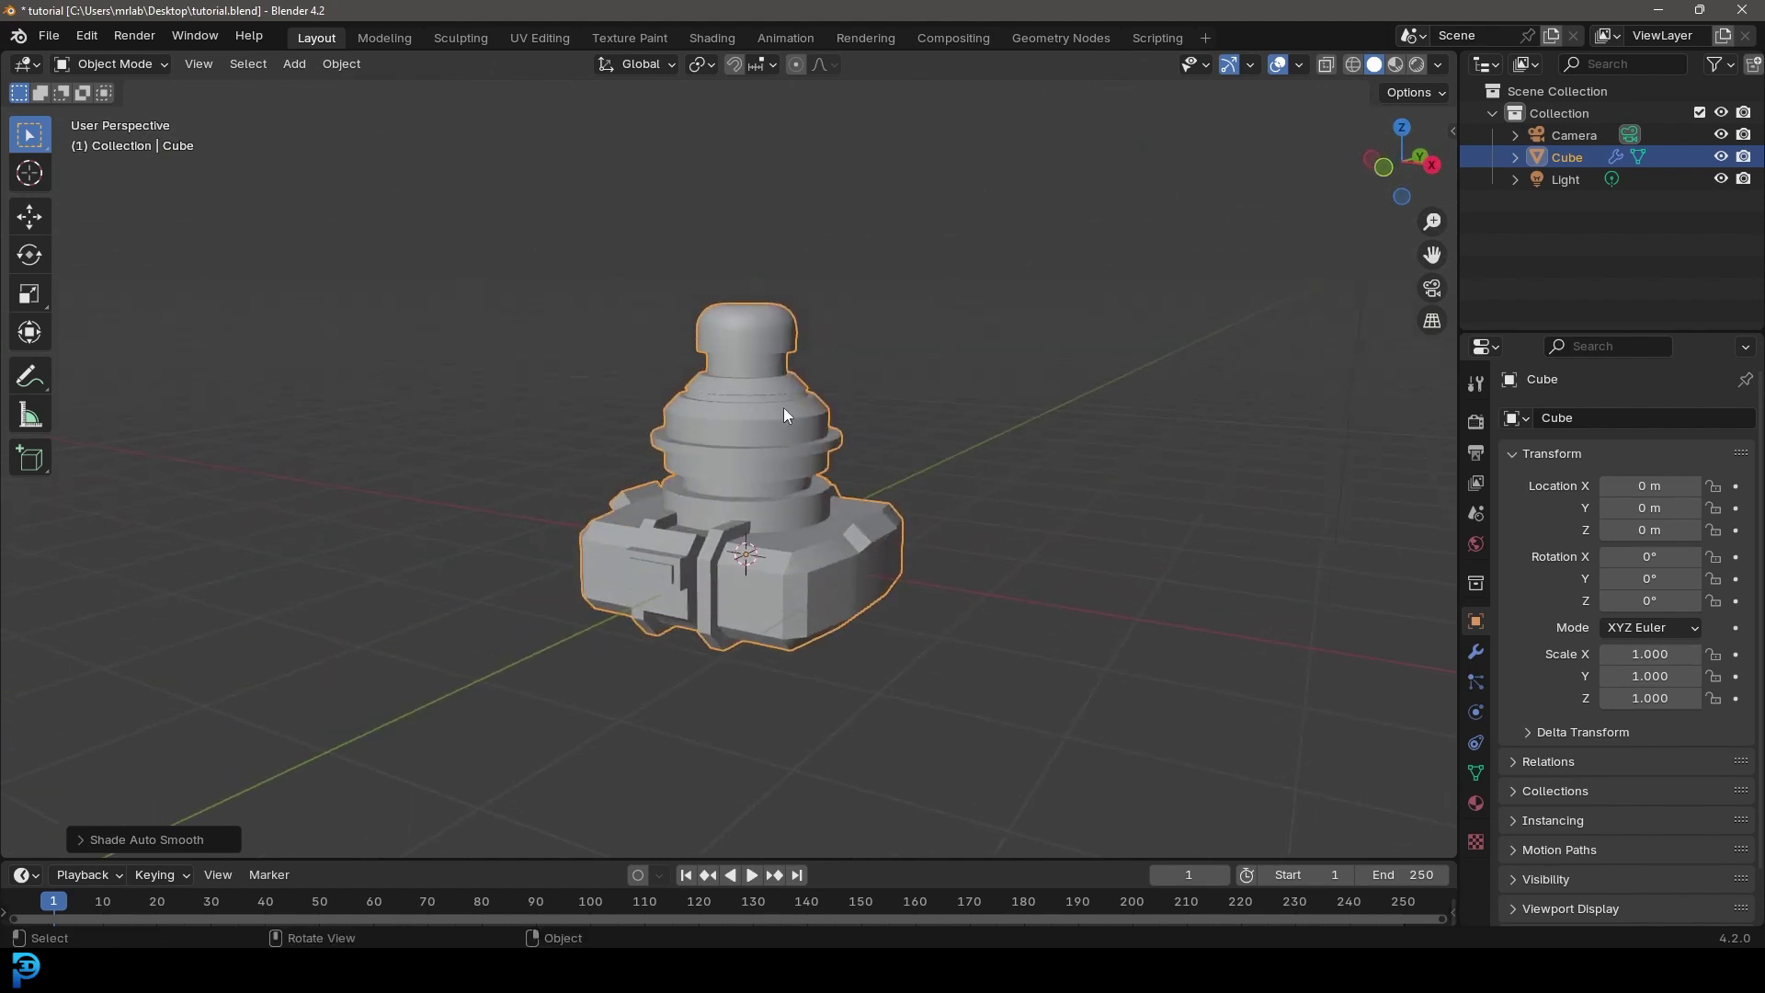
Step: Go back into Edit Mode and examine the turret and body from several angles
middle_drag(783, 409, 746, 473)
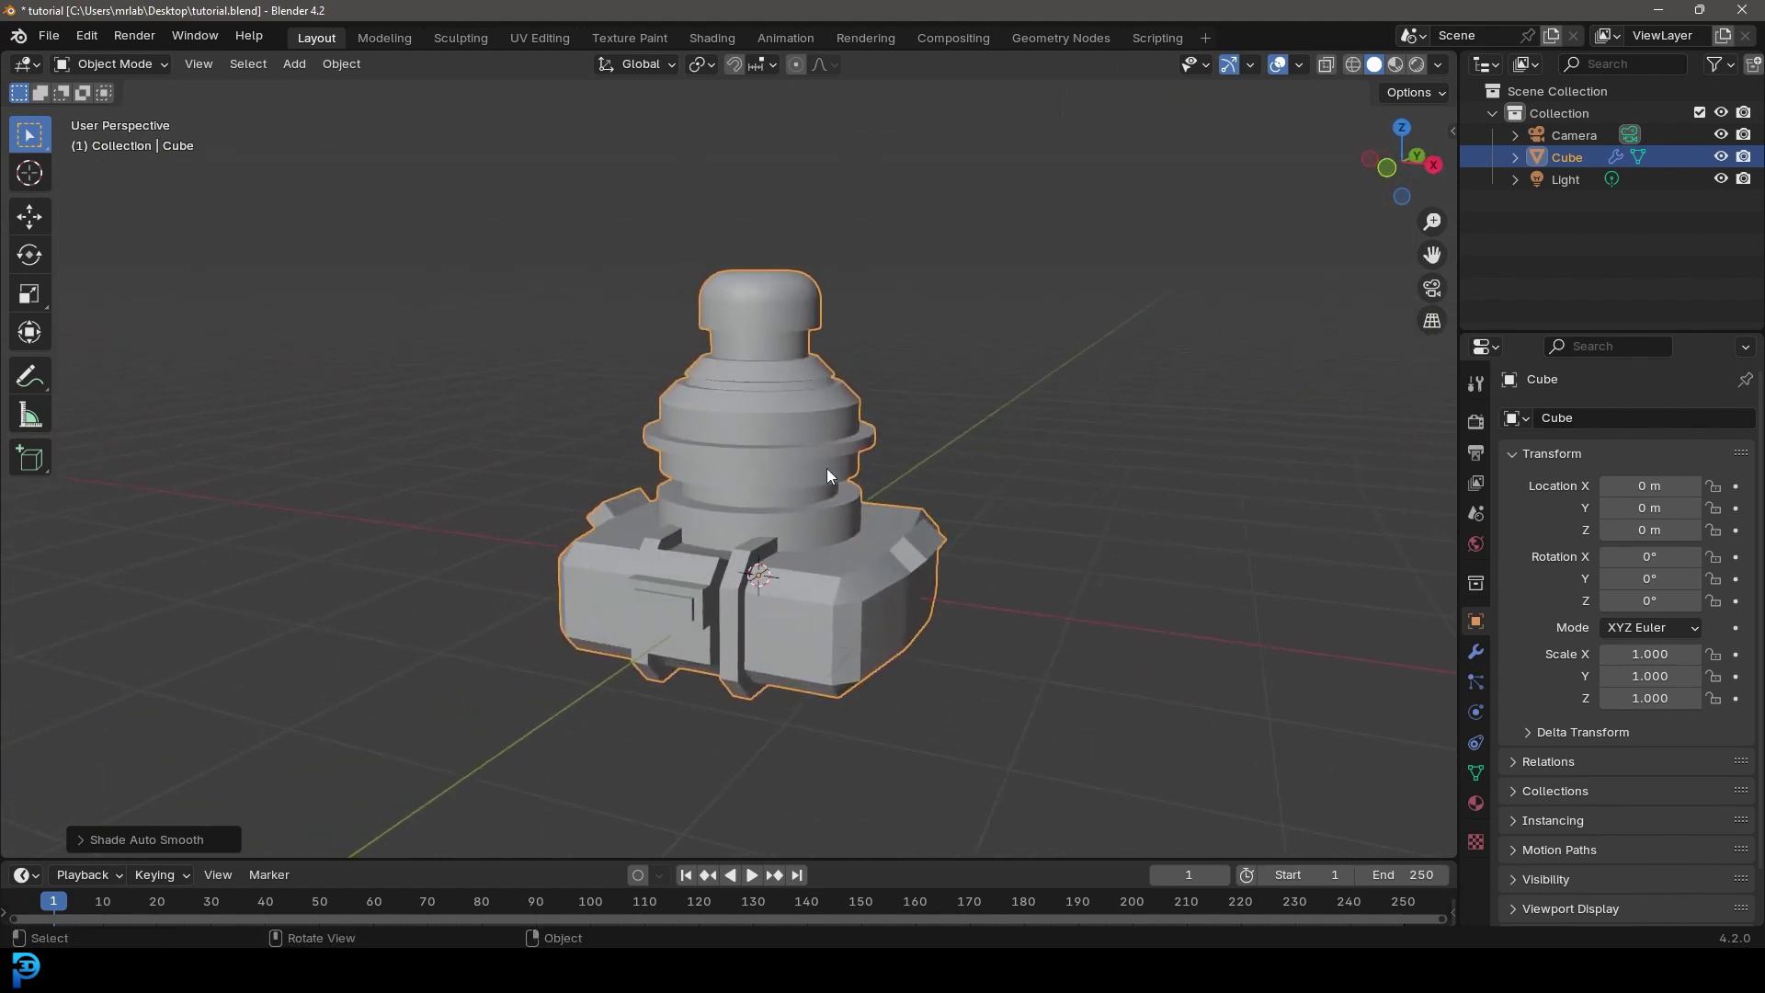
key(Tab)
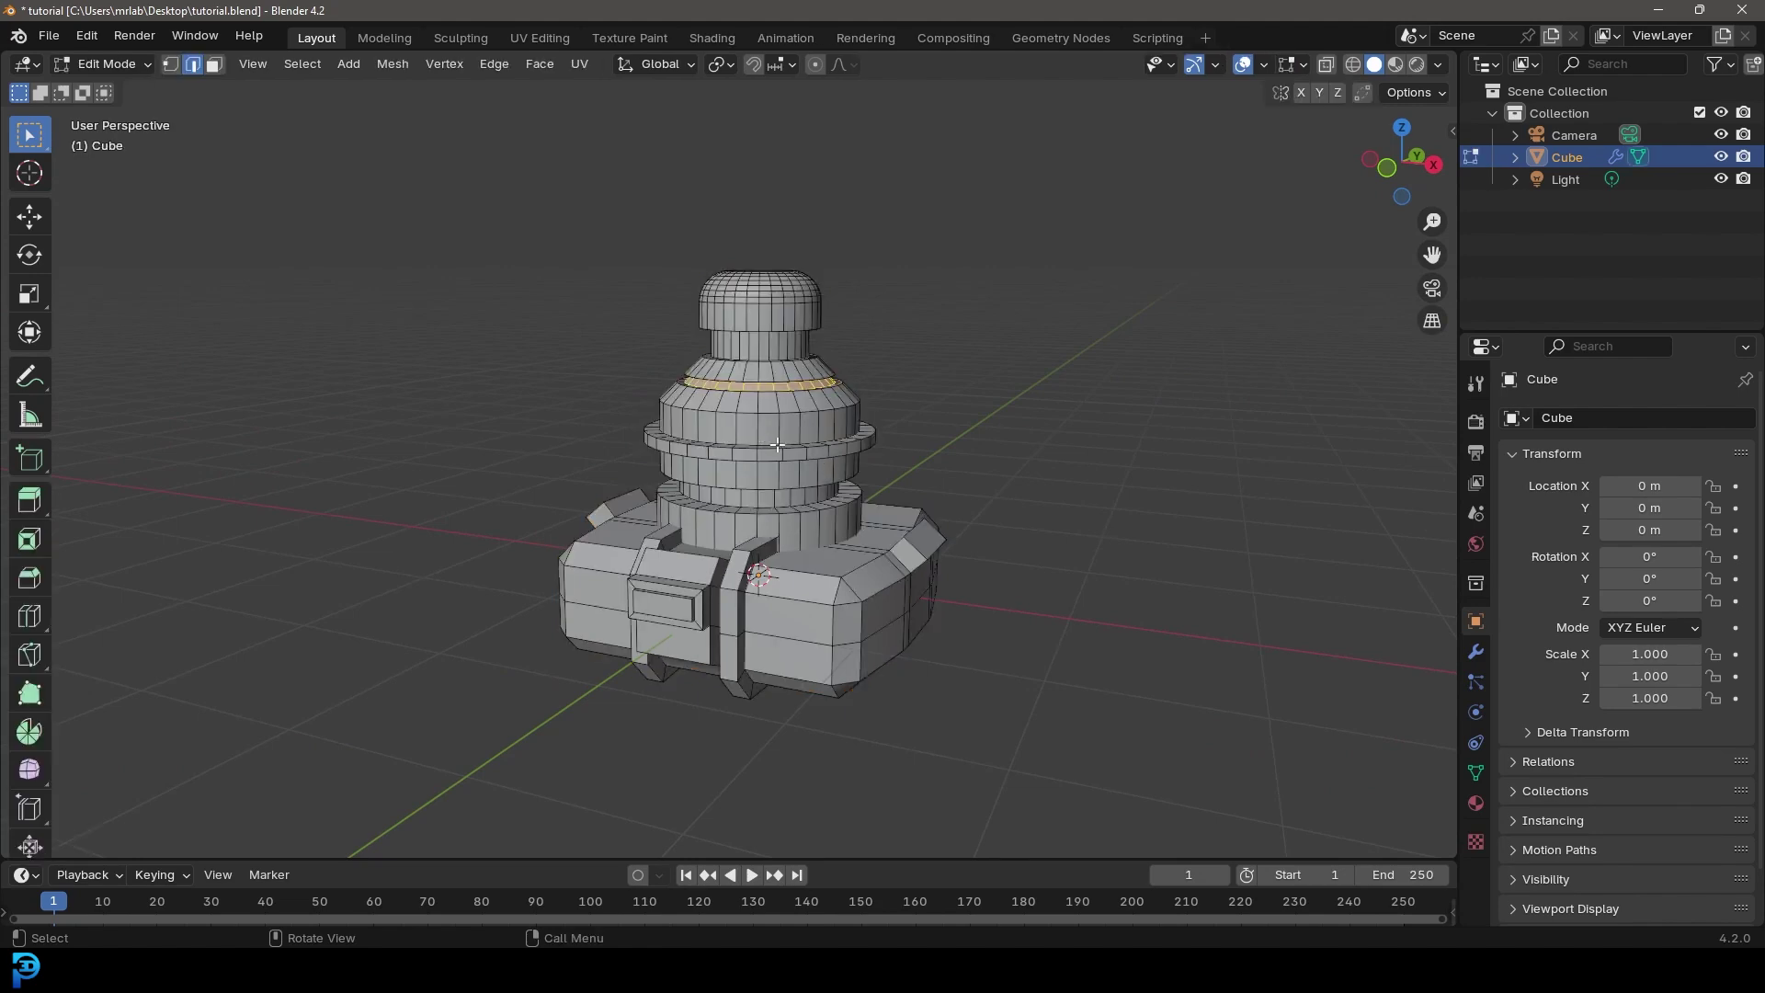
middle_drag(859, 359, 790, 437)
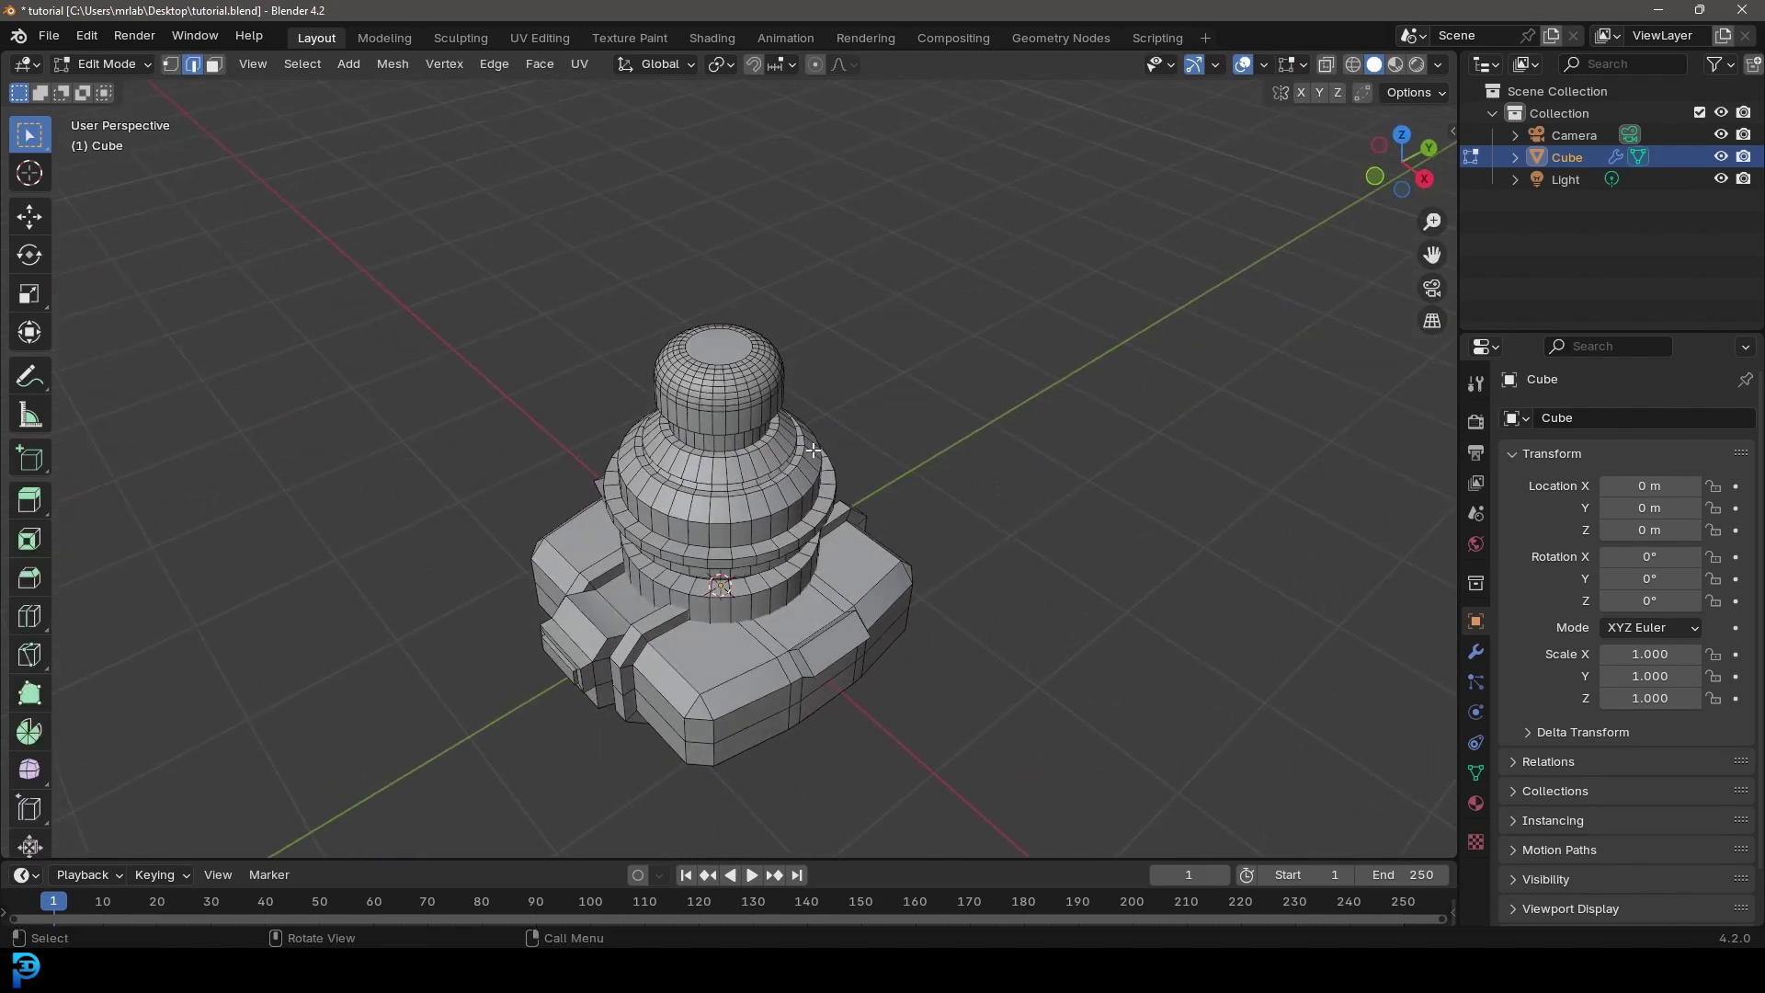
middle_drag(686, 499, 965, 403)
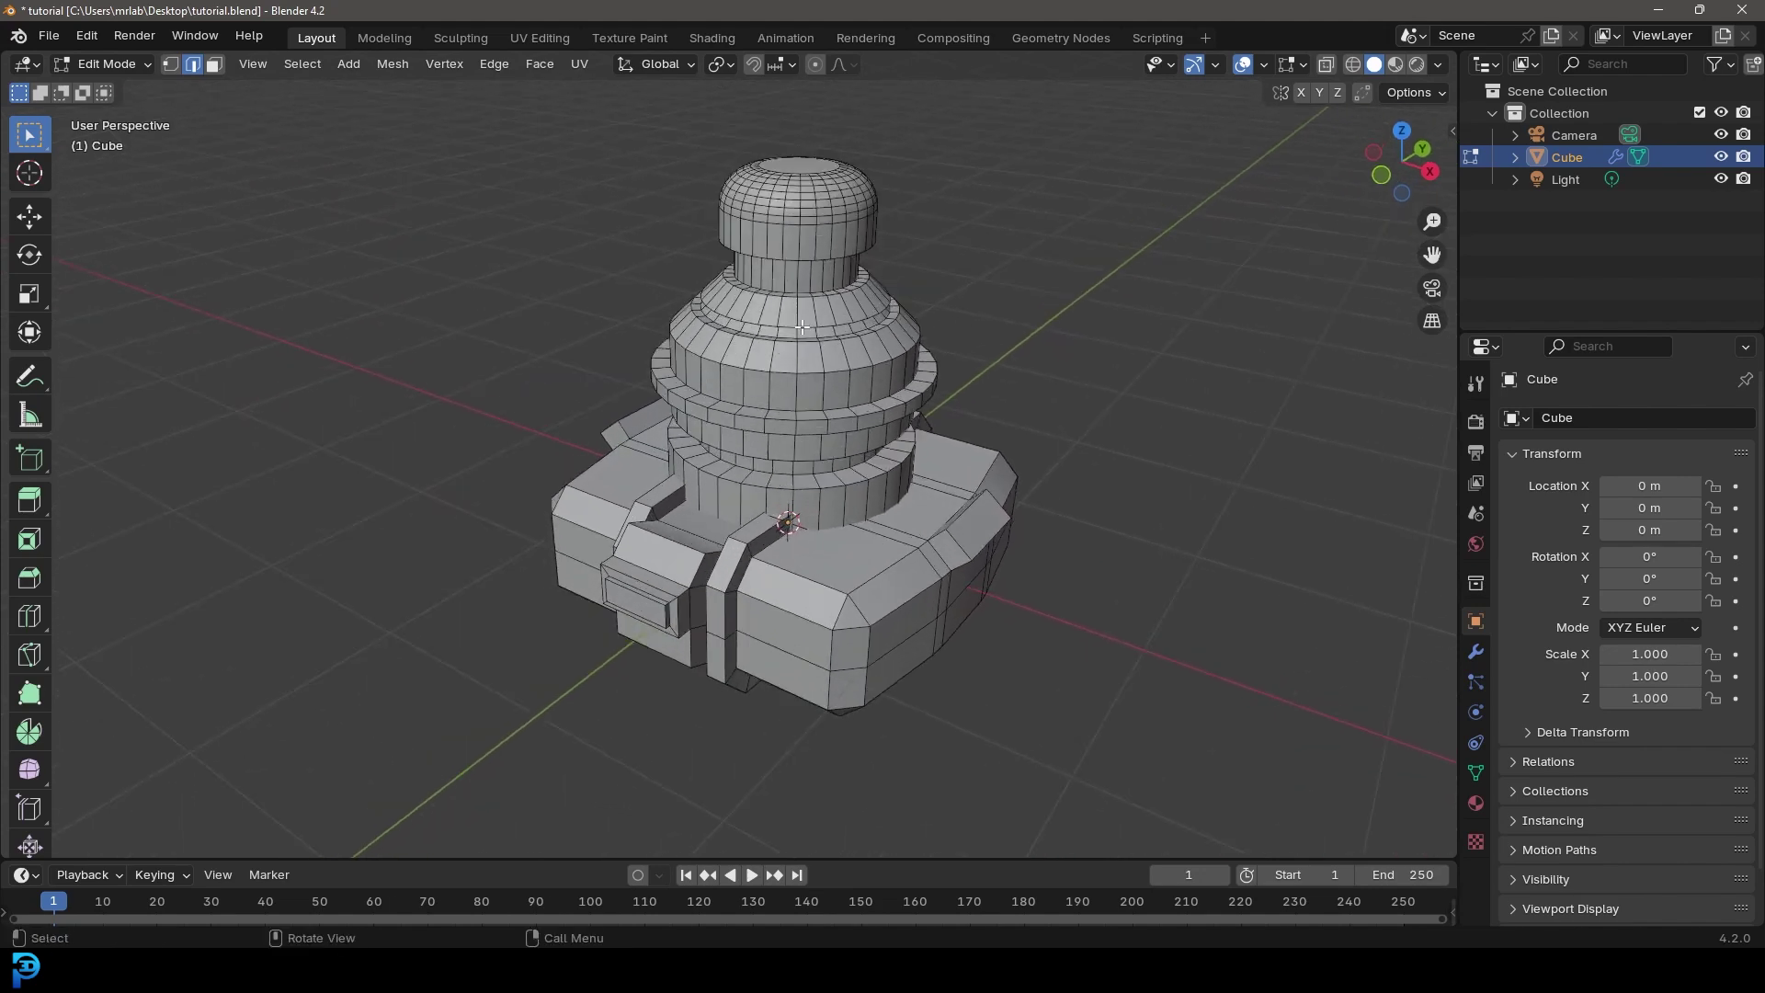
middle_drag(1070, 561, 915, 565)
middle_drag(802, 242, 969, 214)
scroll(970, 214, up, 2)
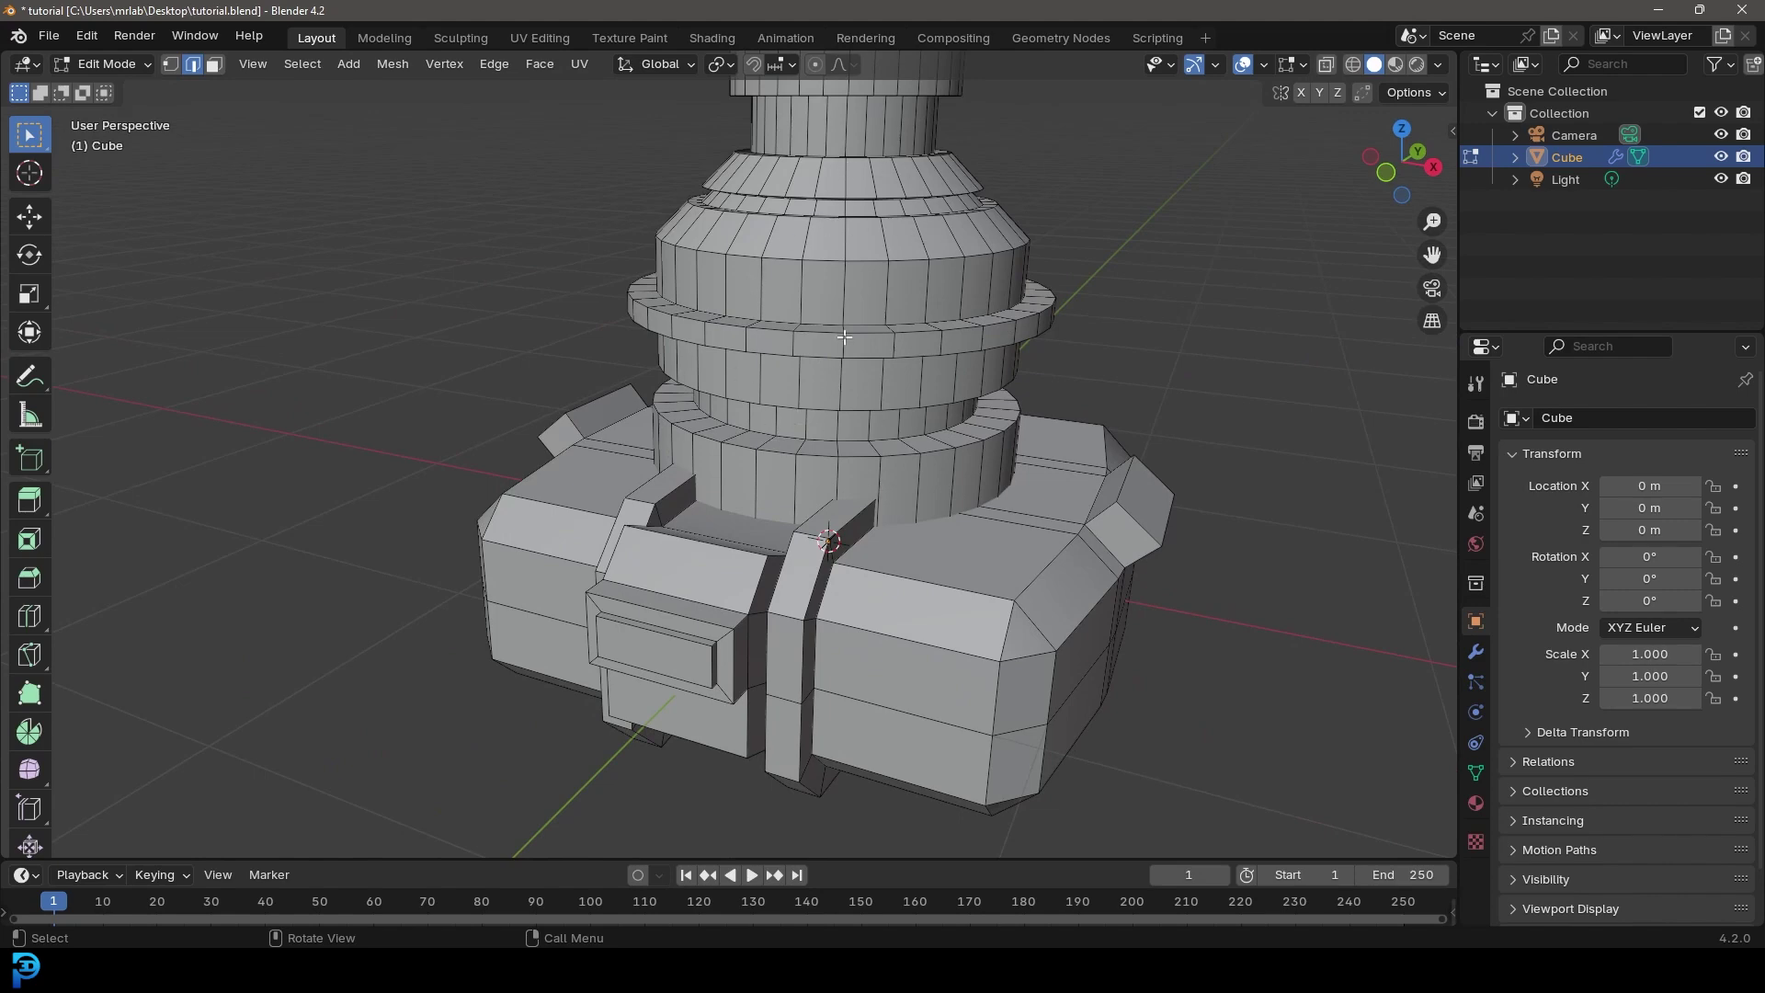
scroll(844, 336, down, 4)
middle_drag(844, 337, 796, 356)
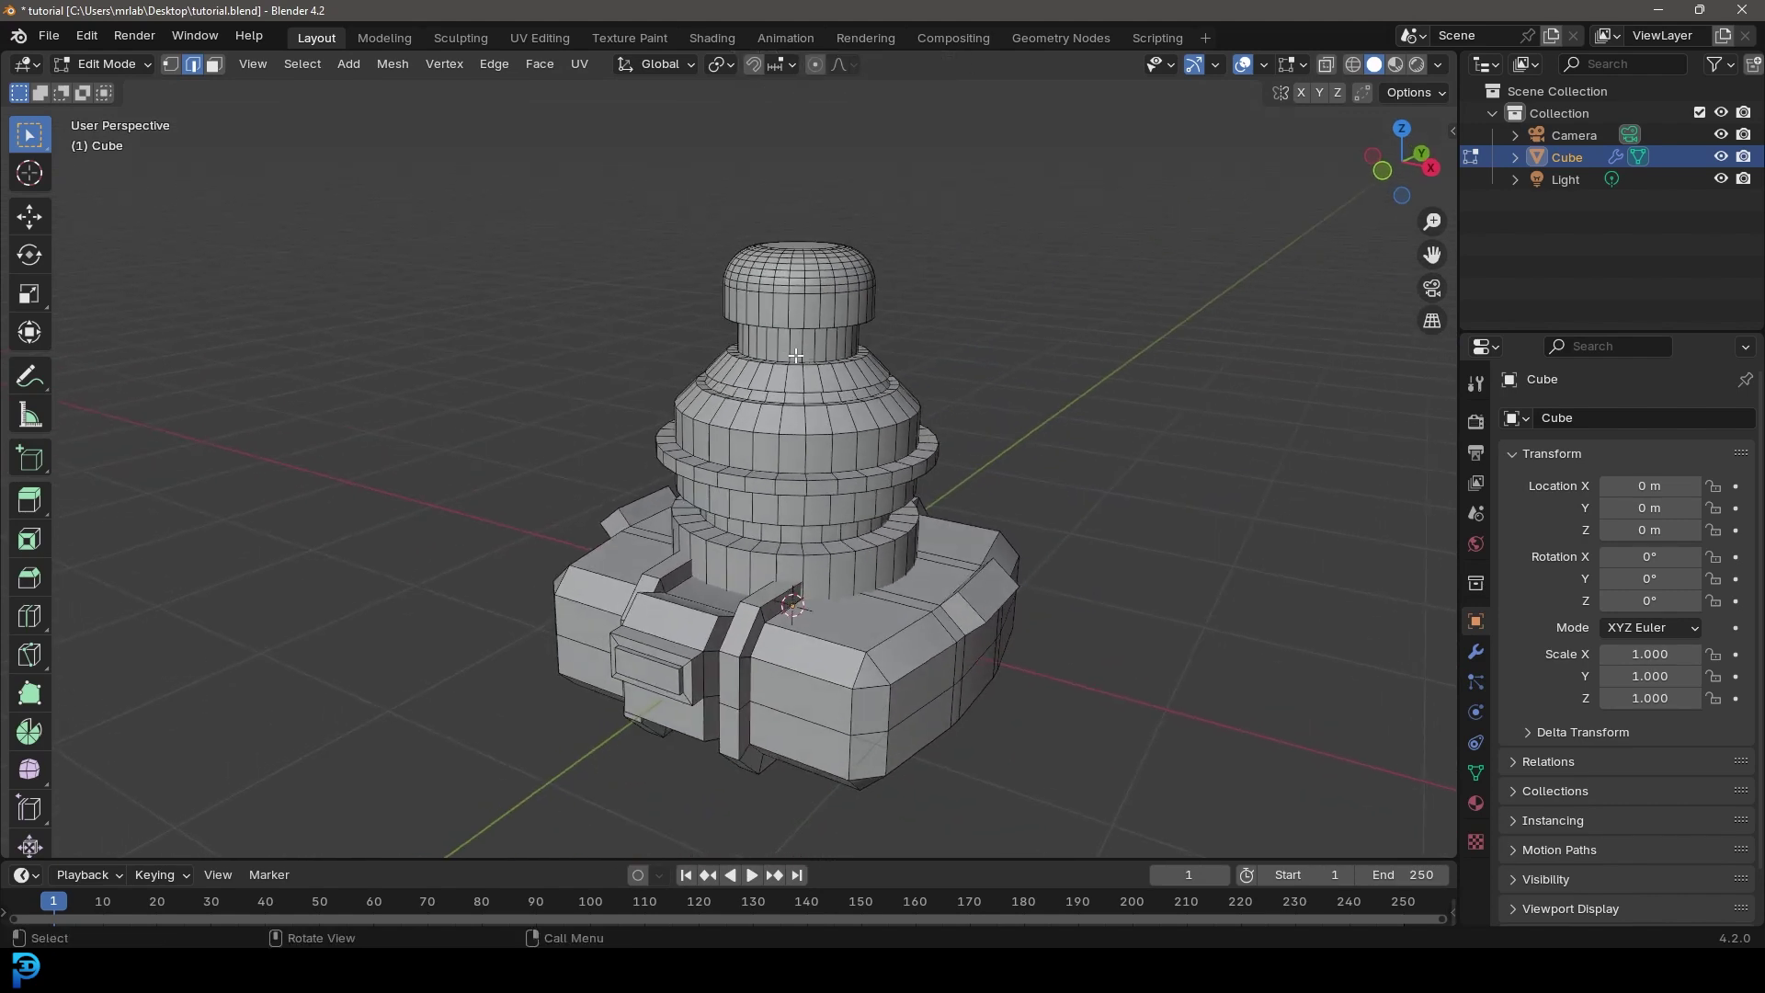
Step: Add a cylinder to the mesh and rotate it 90° in the right side view so it lies horizontally
key(shift+a)
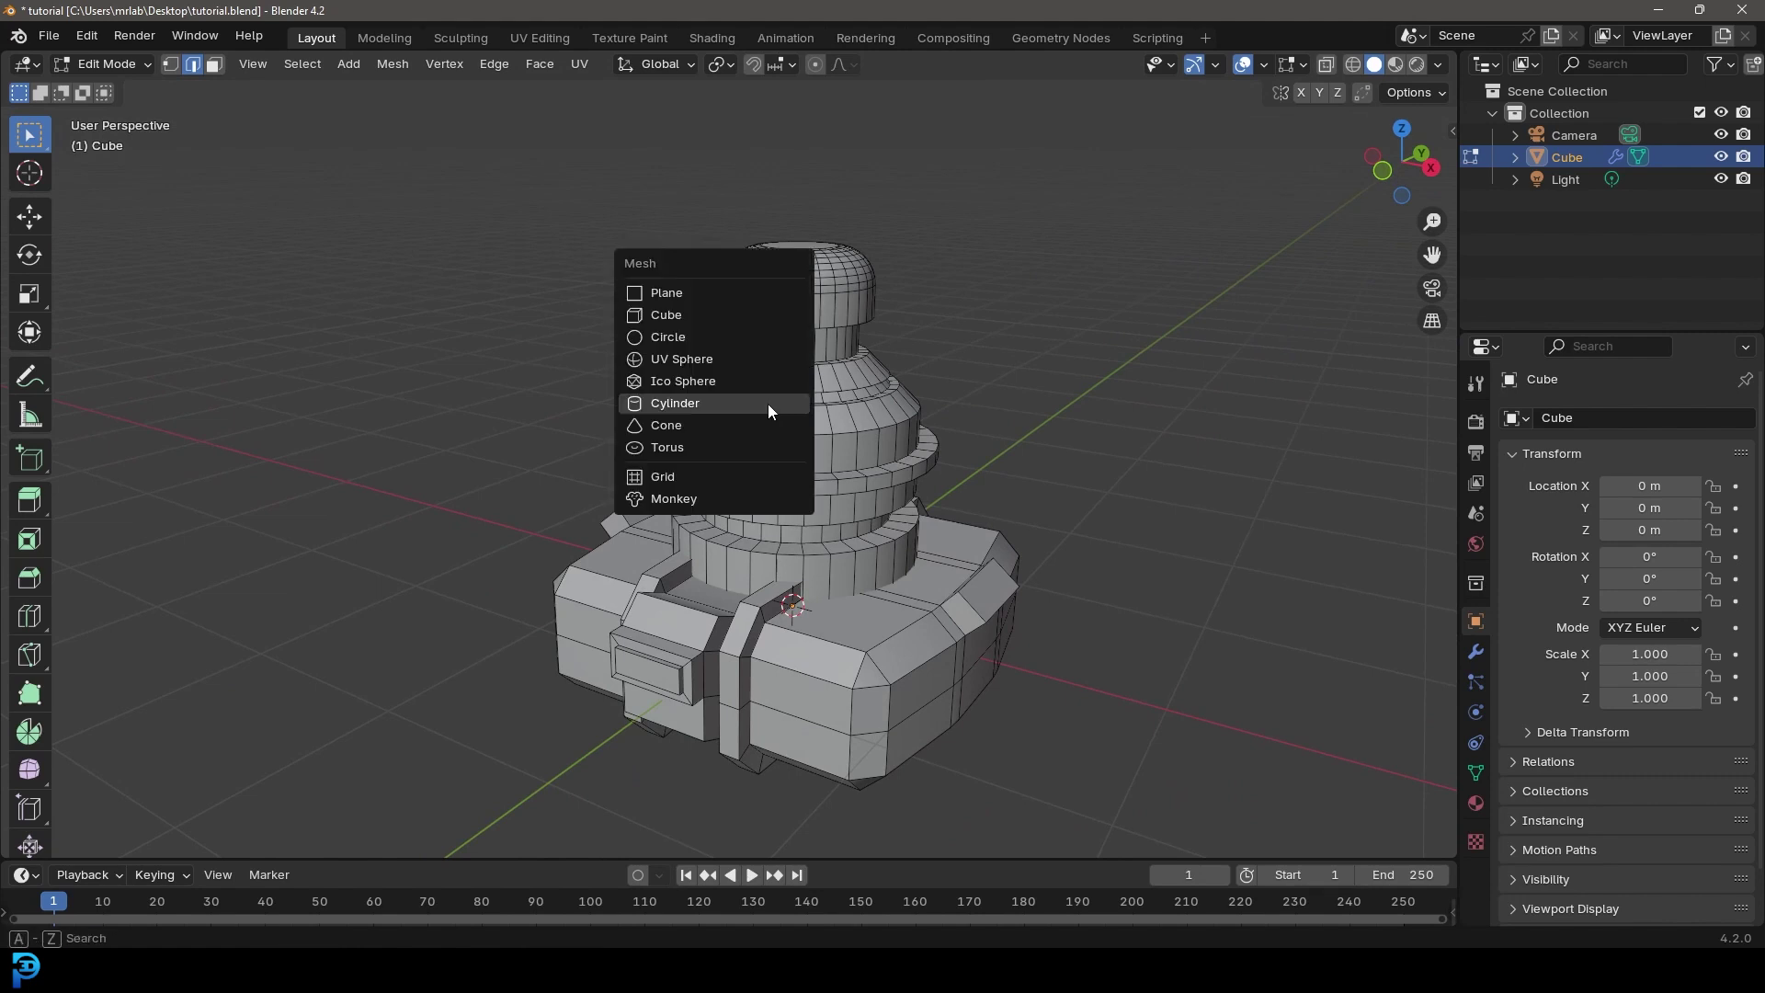
click(769, 404)
key(KP_3)
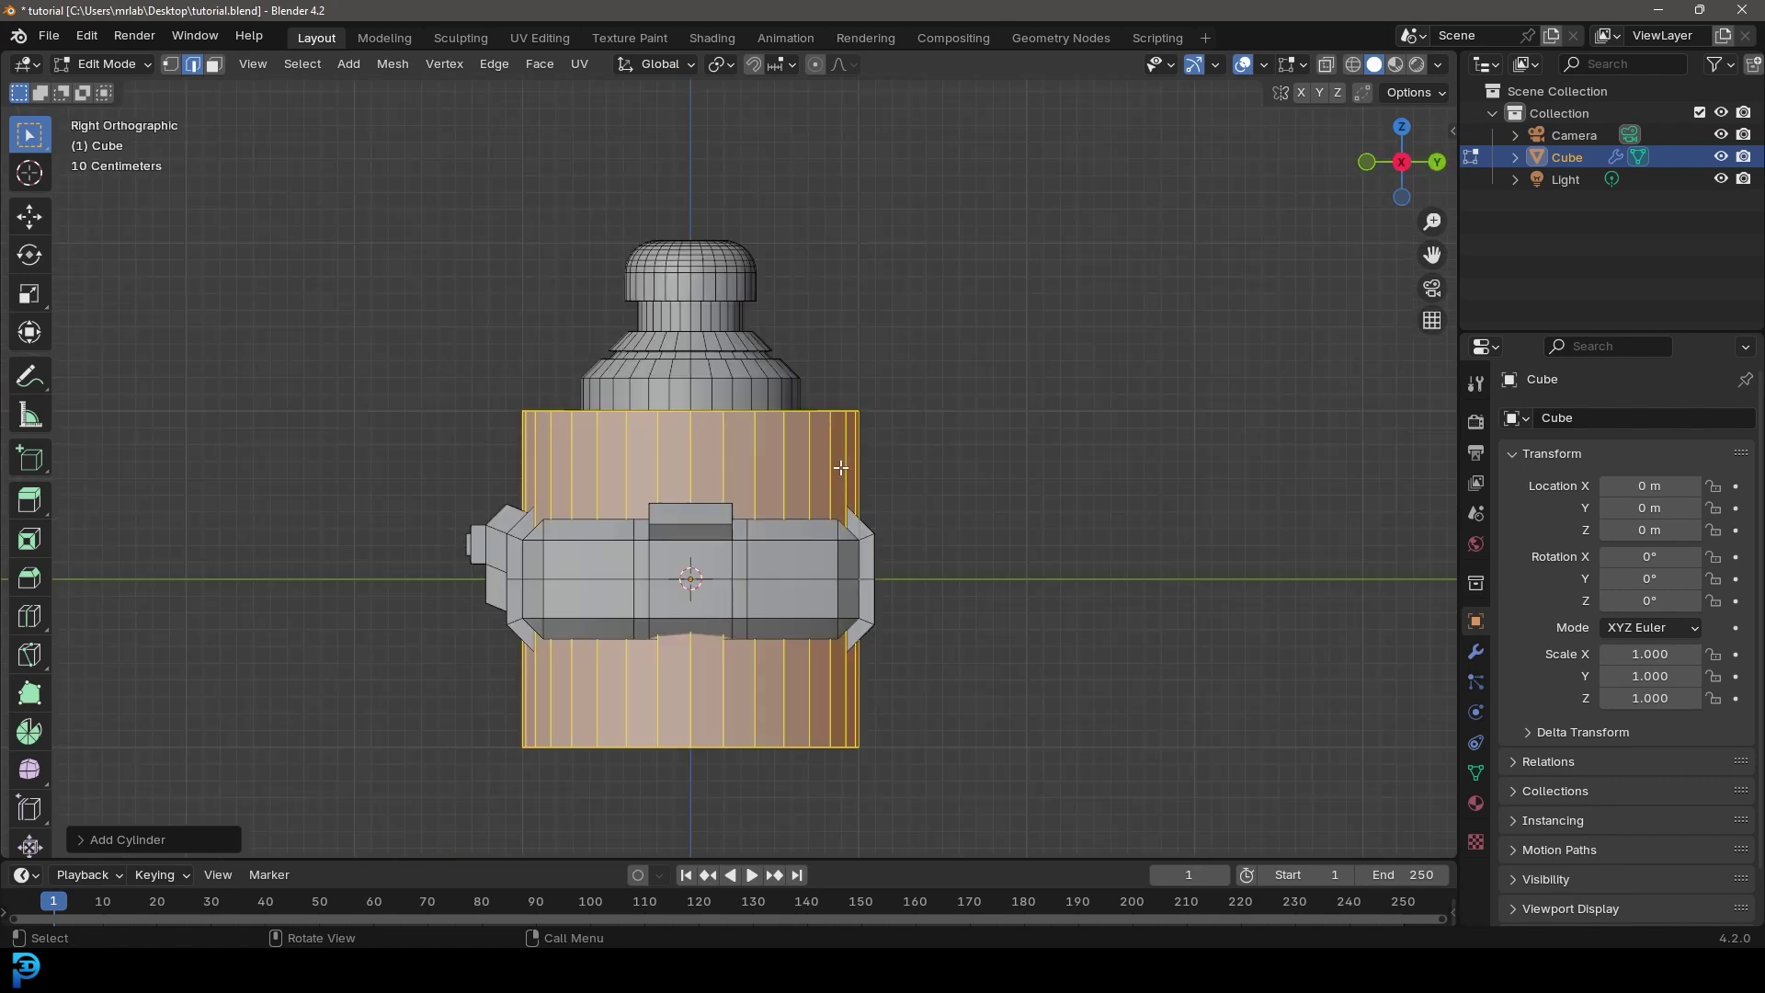
text(r90)
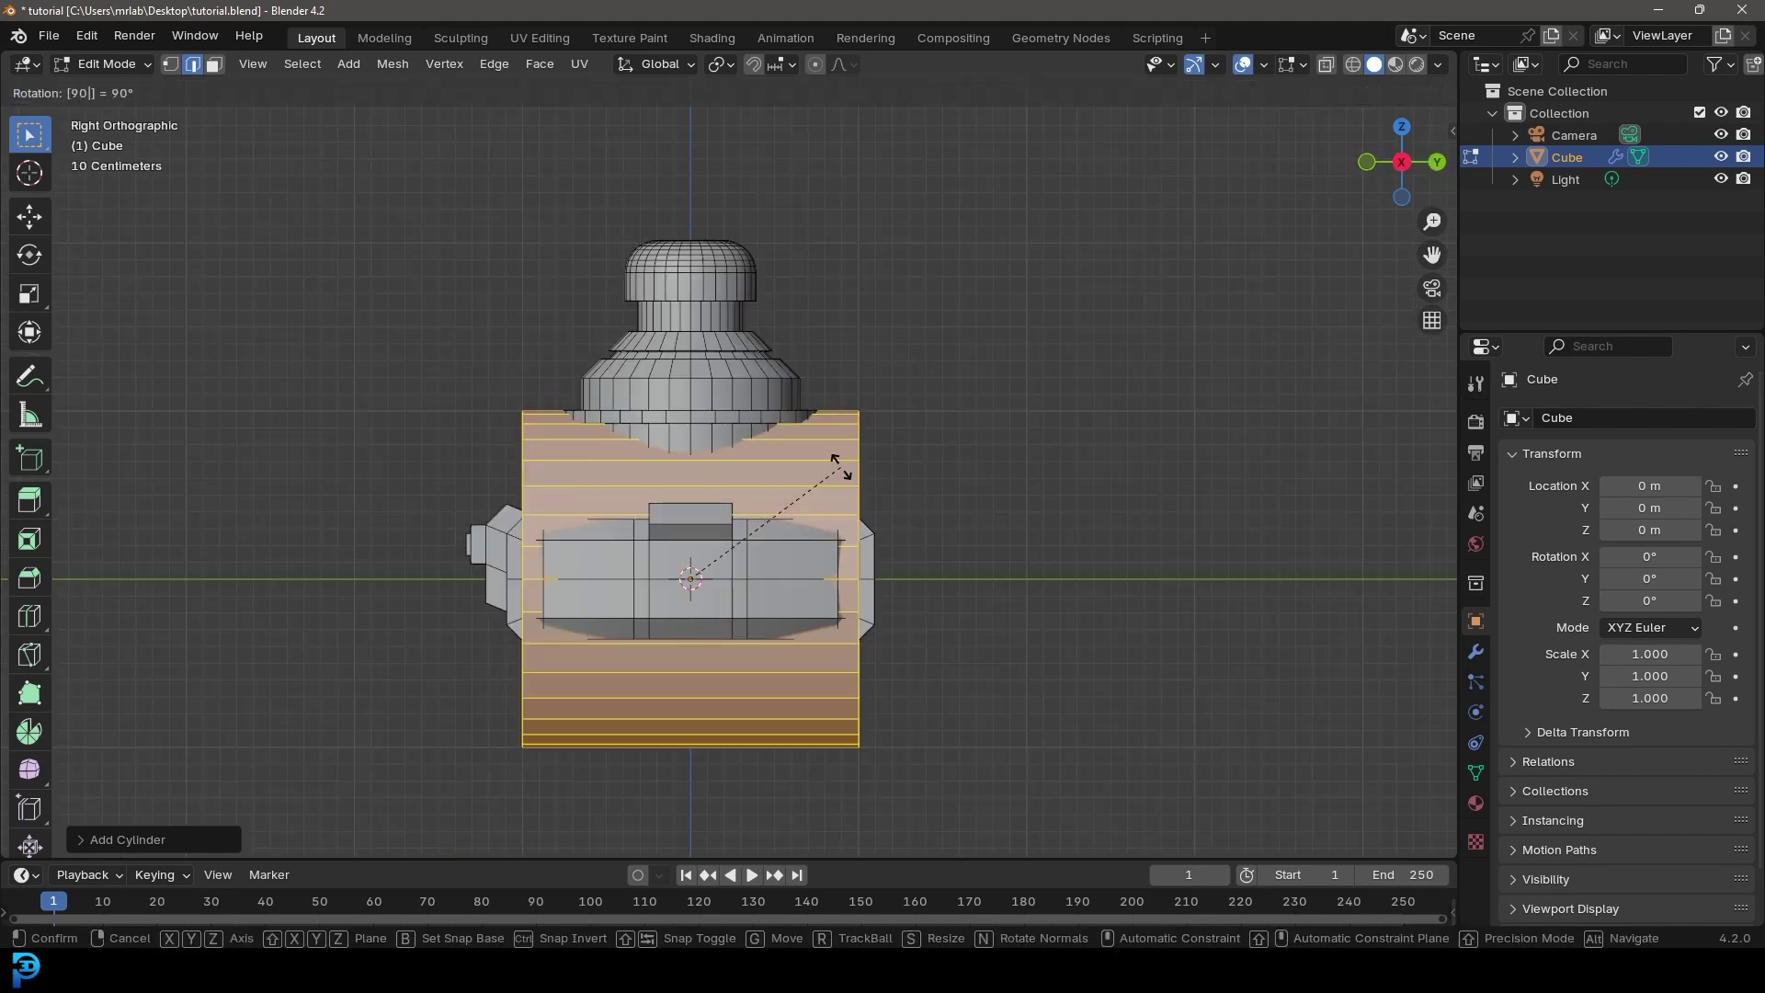
key(Return)
Step: Raise the horizontal cylinder along Z onto the turret's cap and scale it down to about a third of its size
key(g)
key(z)
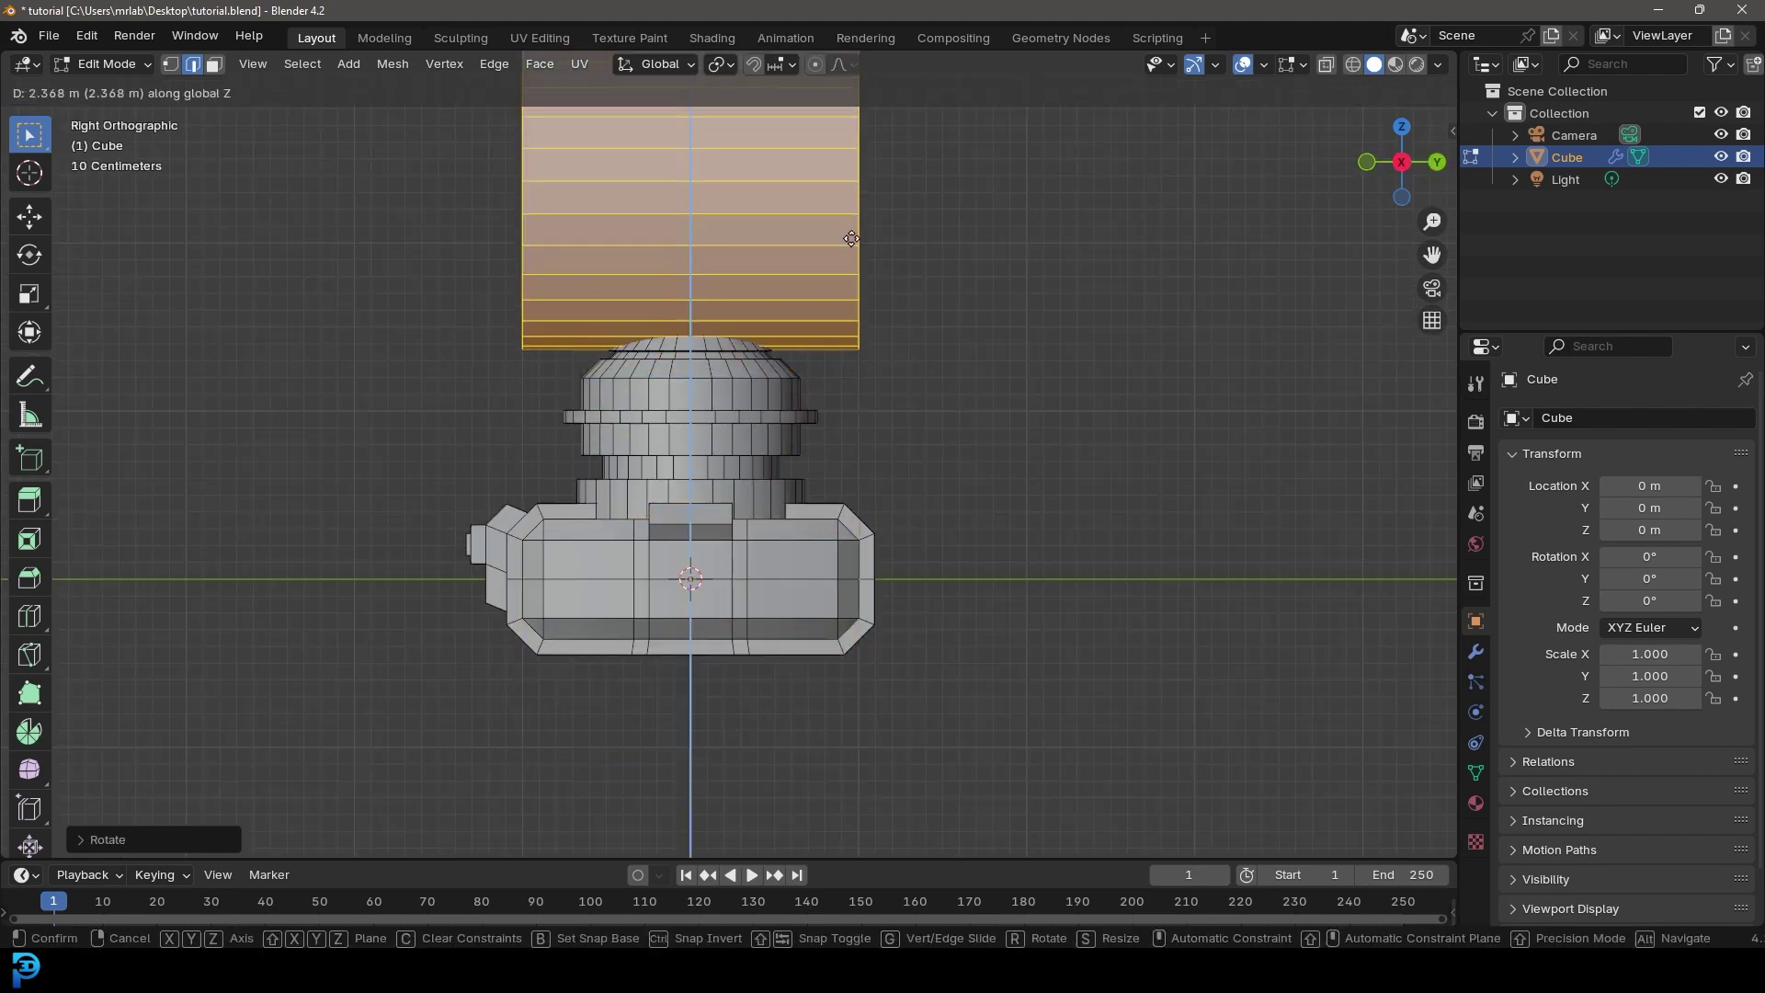
click(831, 322)
shift+middle_drag(877, 289, 911, 375)
scroll(911, 375, up, 1)
scroll(910, 375, up, 1)
key(s)
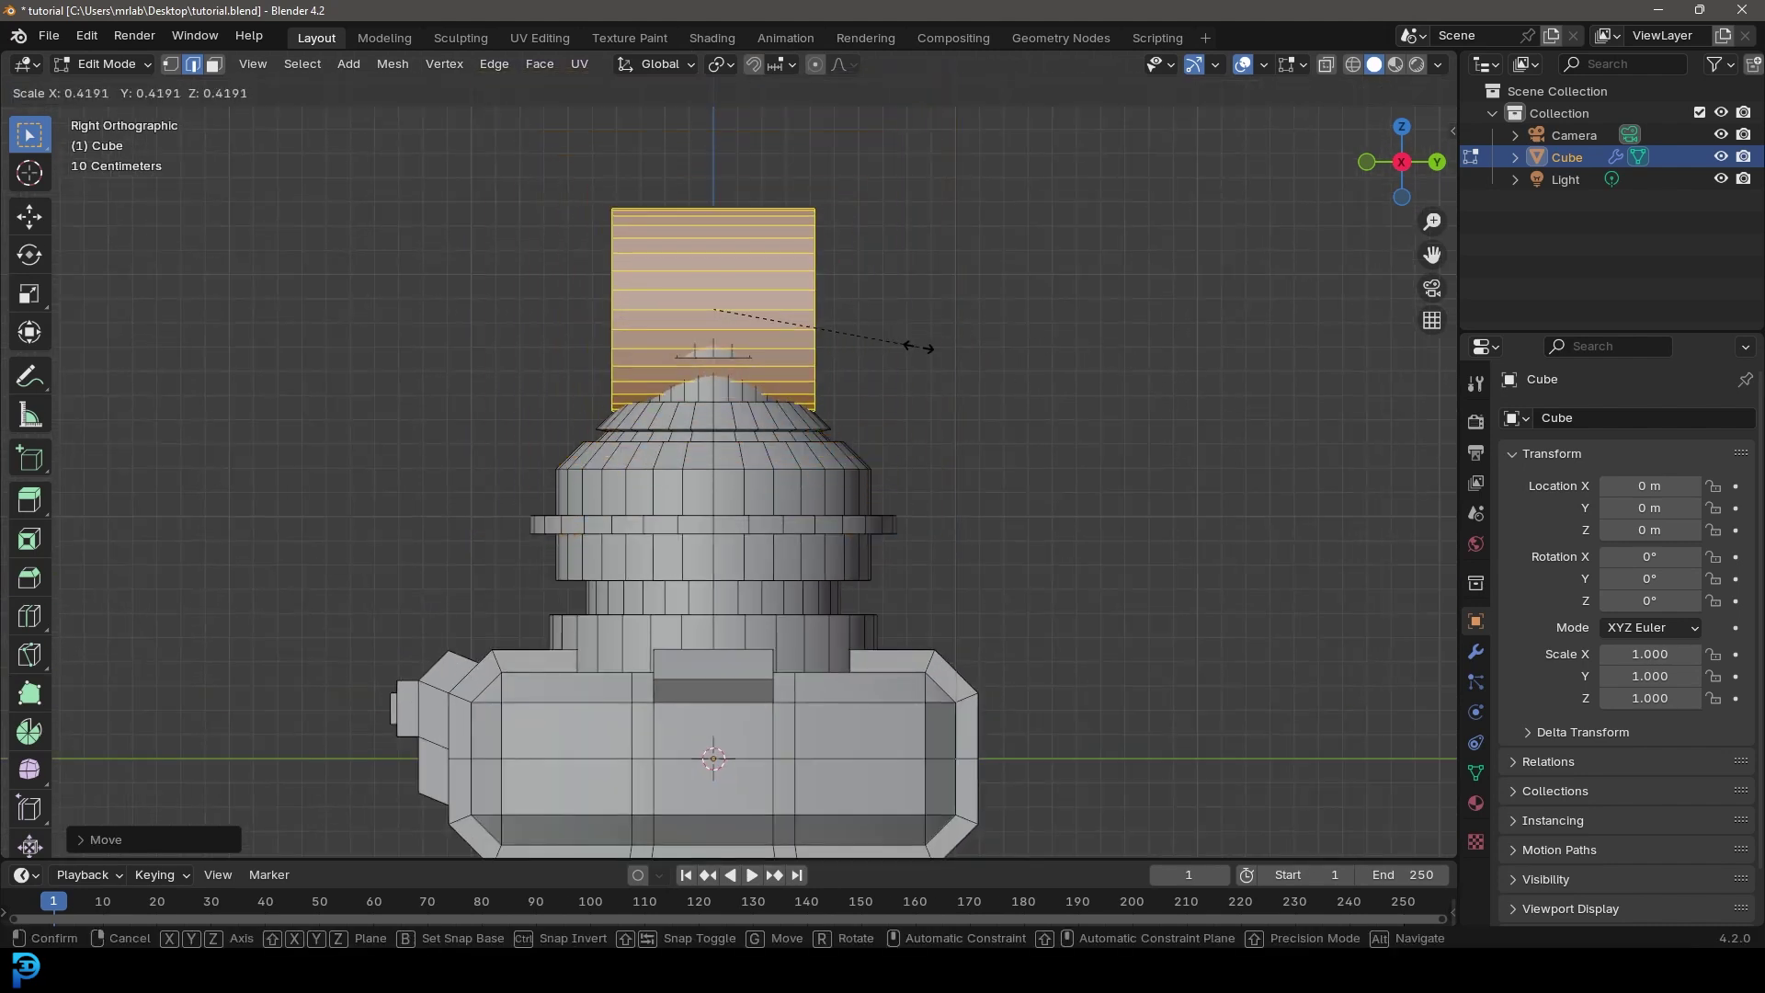
click(855, 329)
key(g)
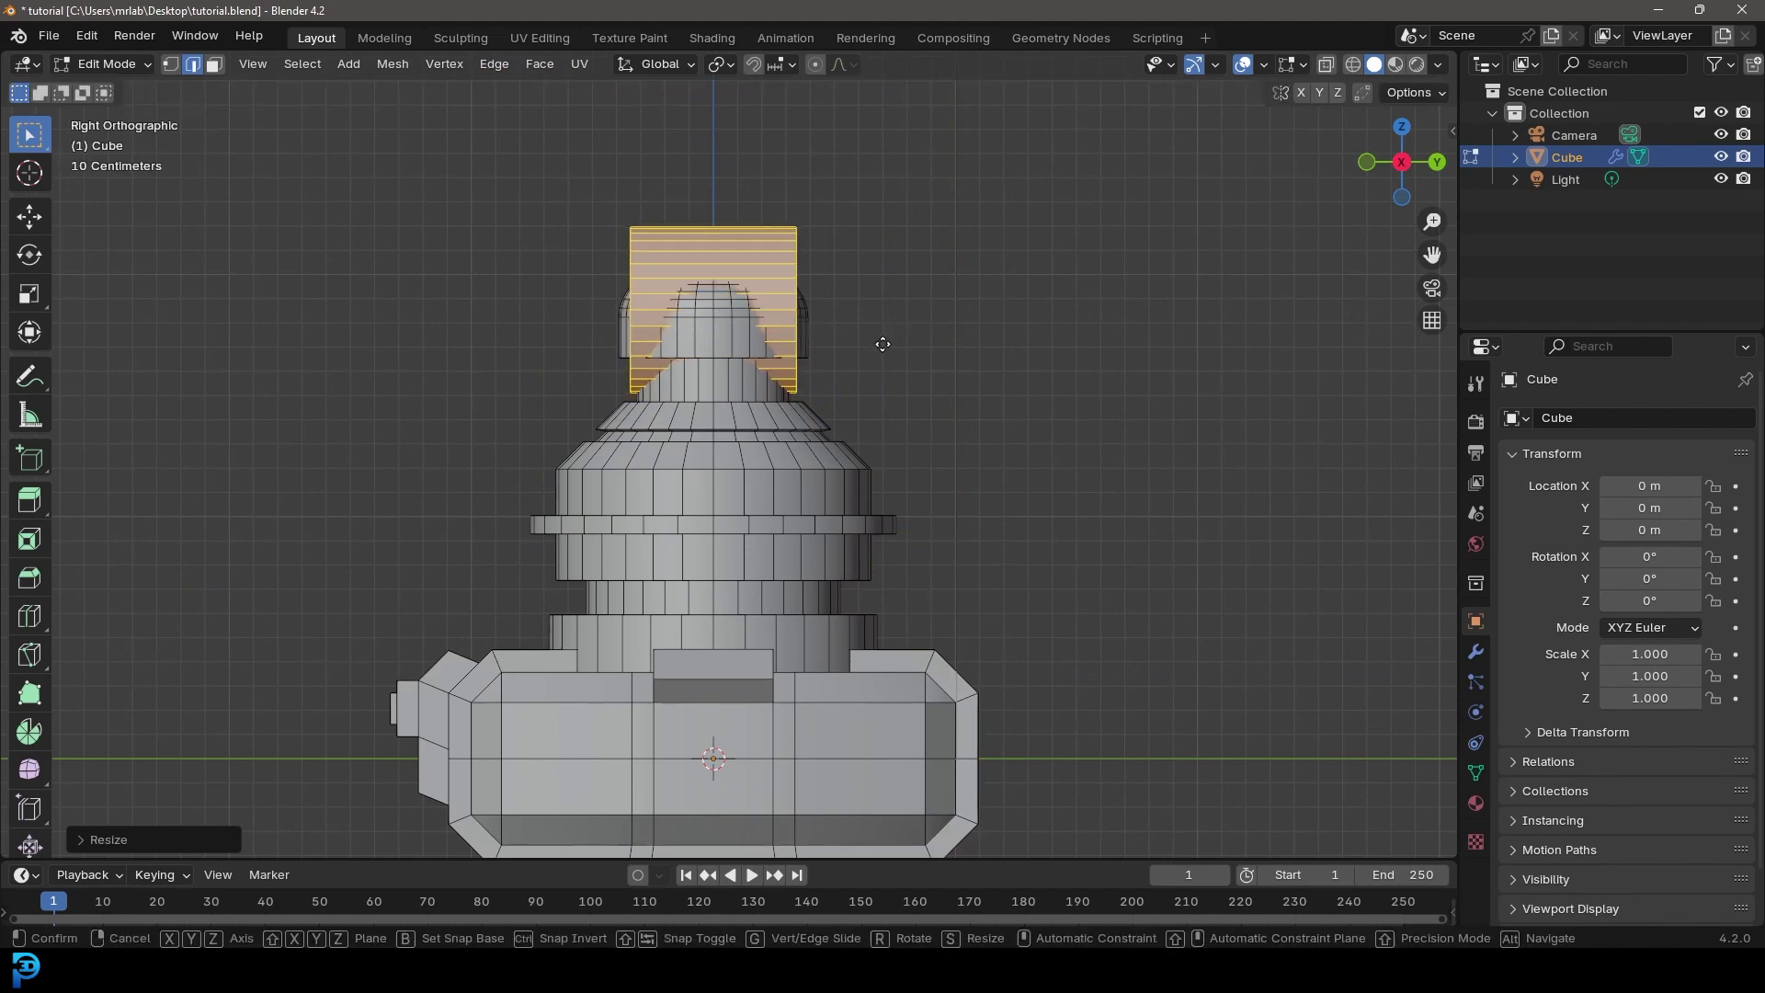
key(z)
click(879, 270)
Step: Extrude one end face of the horizontal cylinder outward and scale it to about 0.7 to taper that end
middle_drag(879, 269, 237, 20)
click(221, 68)
key(e)
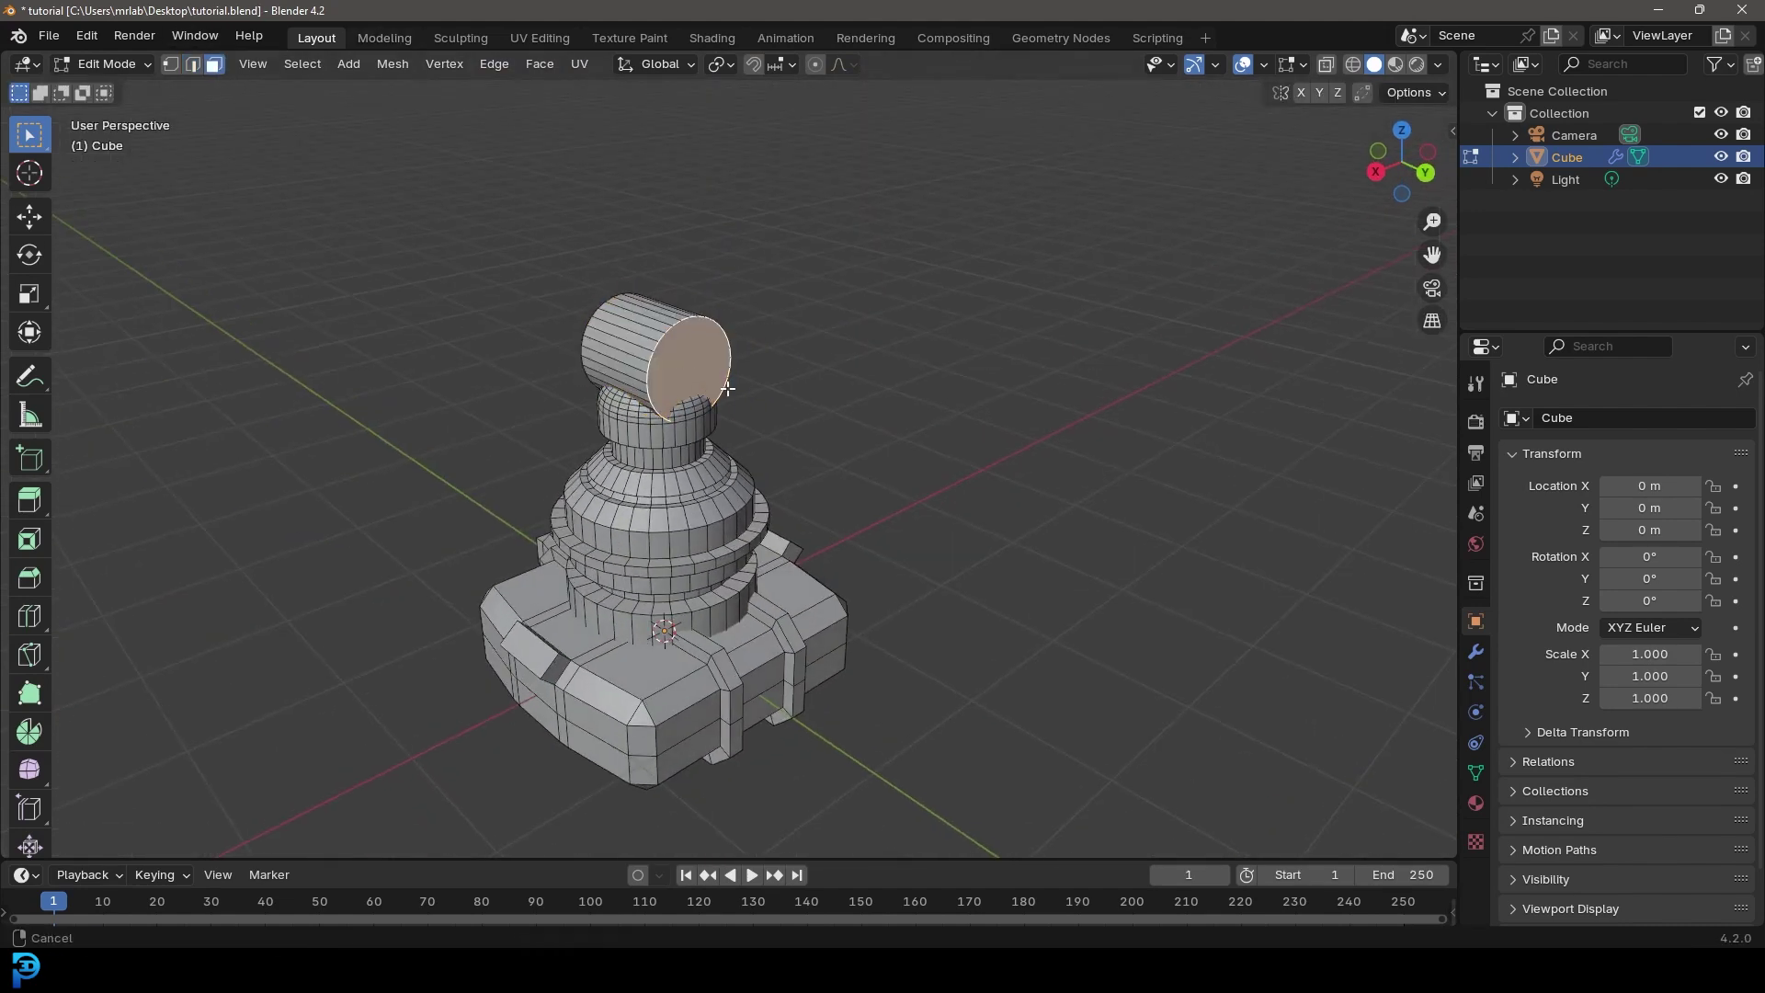
scroll(806, 491, up, 3)
click(806, 491)
key(s)
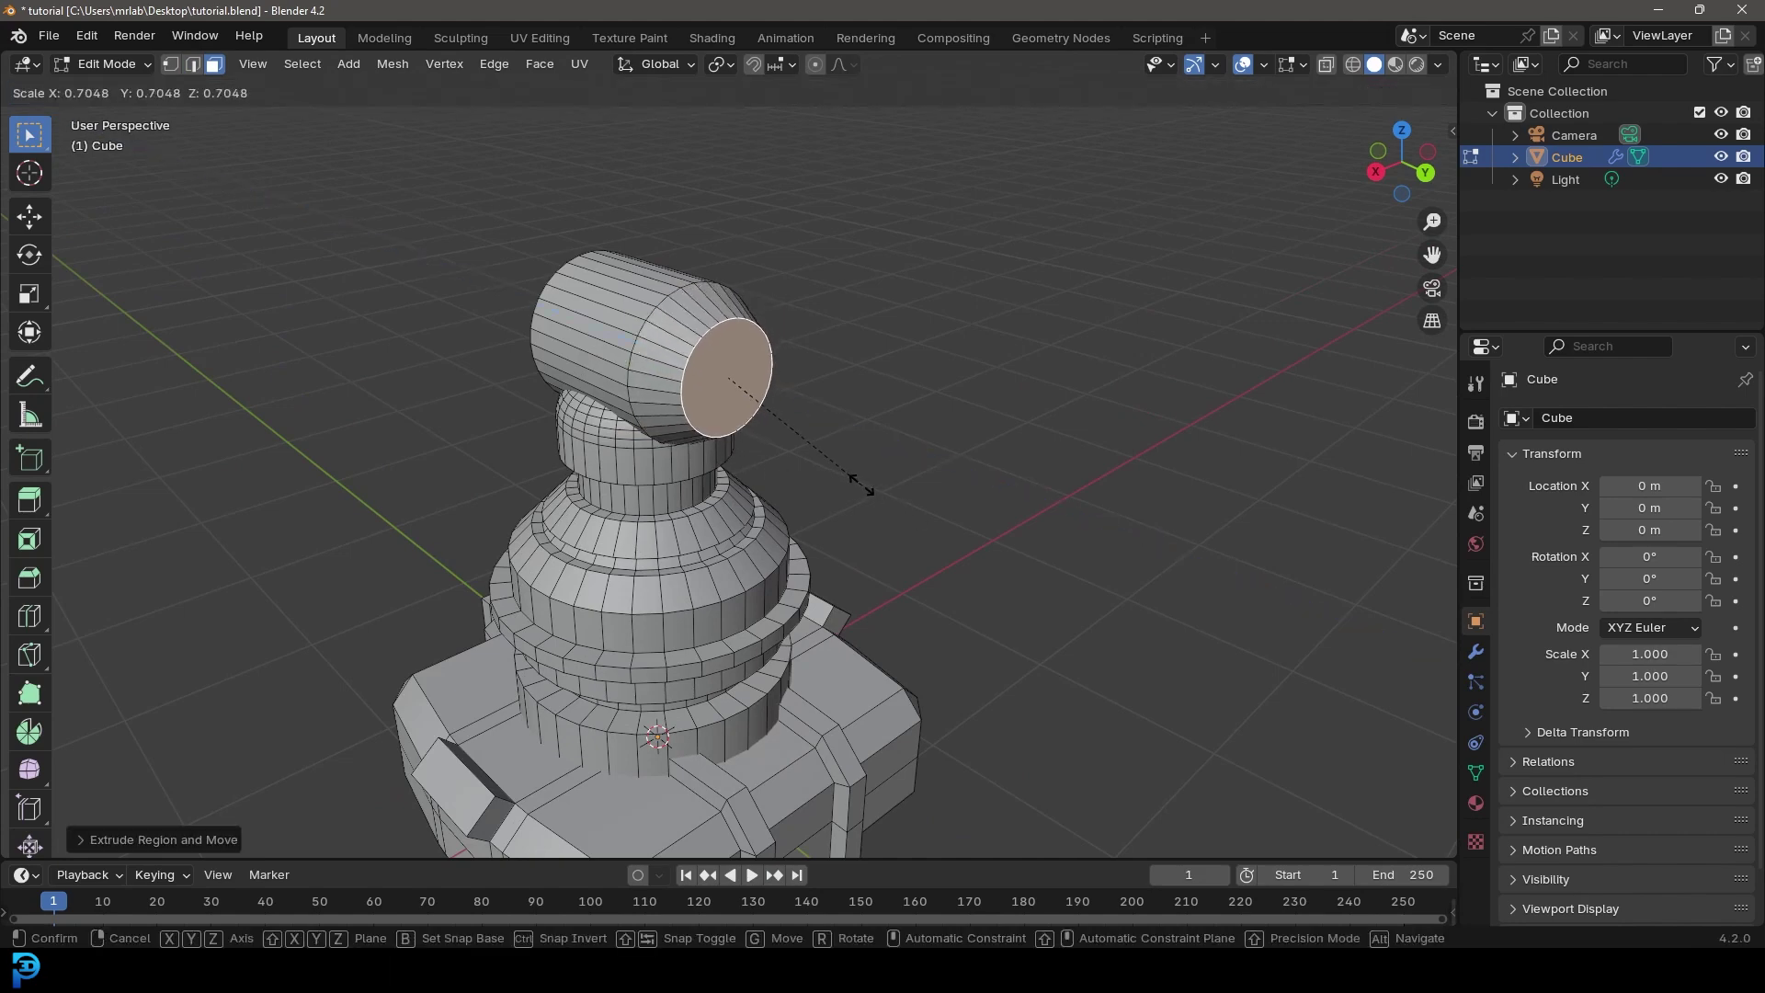
click(873, 496)
Step: Extrude the tapered end face a short distance further and bevel its rim
key(e)
click(898, 522)
key(ctrl+b)
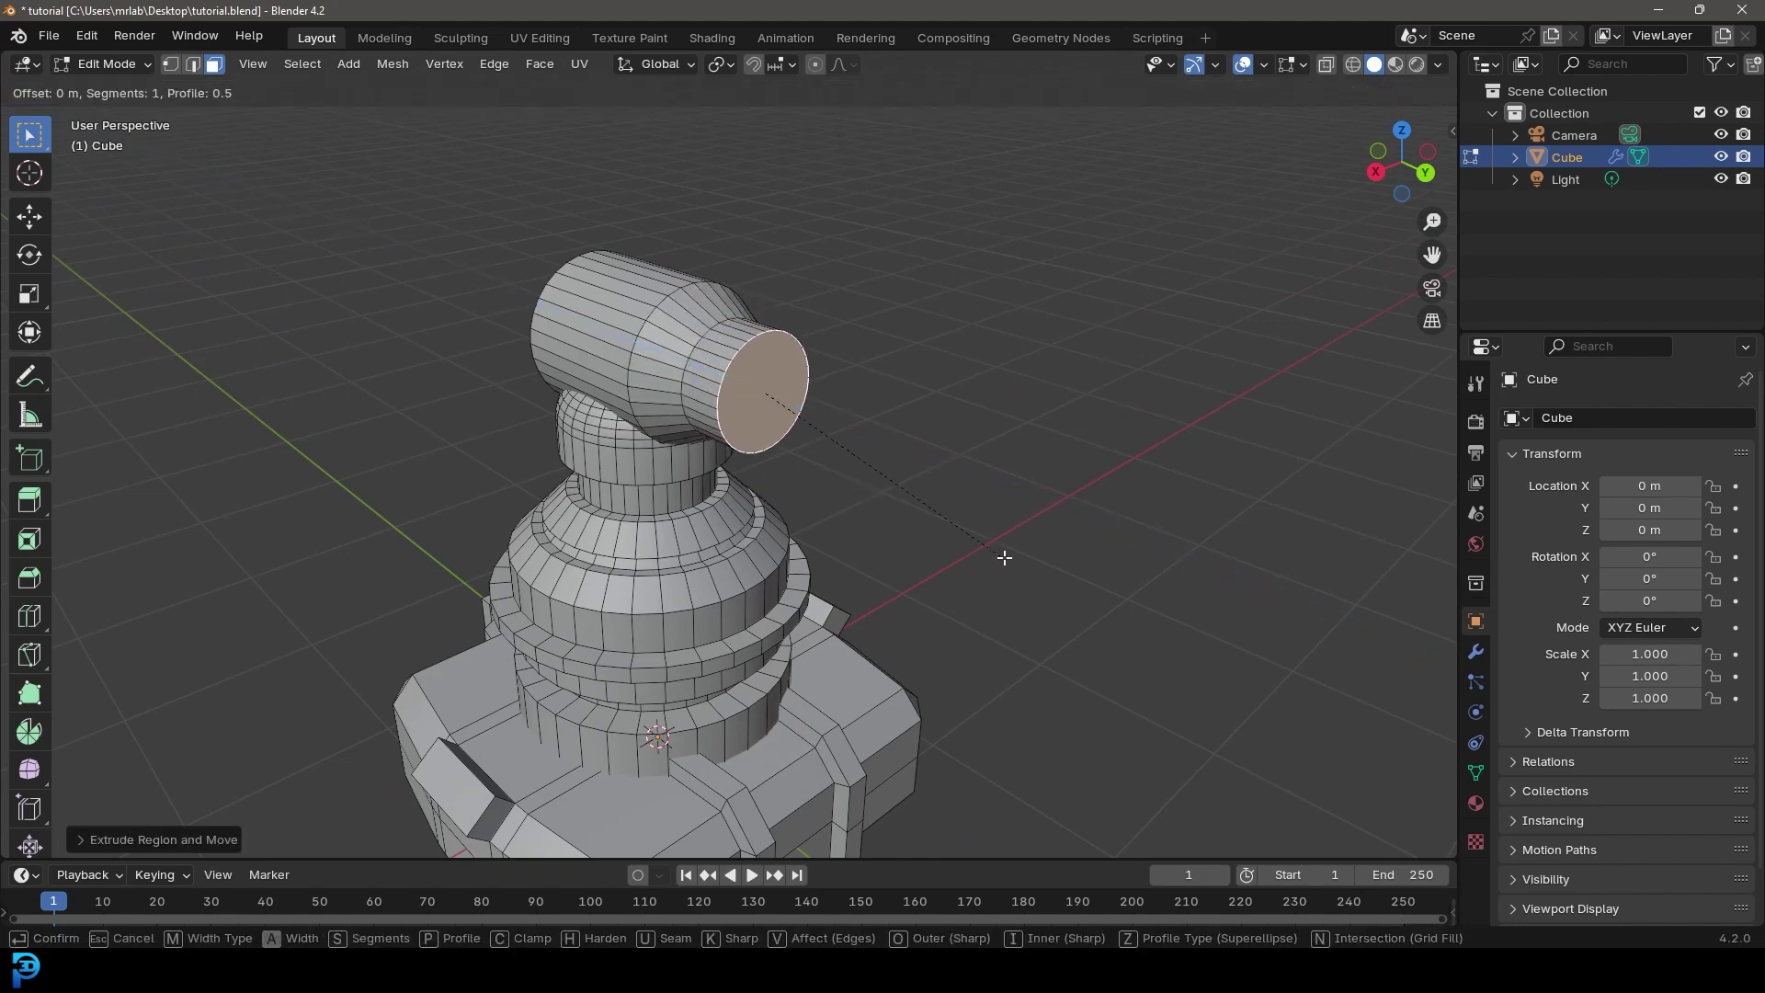
click(1014, 562)
scroll(793, 469, down, 3)
Step: Select the cylinder's opposite, untapered end face and extrude it outward a short distance
middle_drag(792, 469, 934, 433)
scroll(934, 433, up, 3)
click(772, 292)
shift+middle_drag(841, 312, 853, 442)
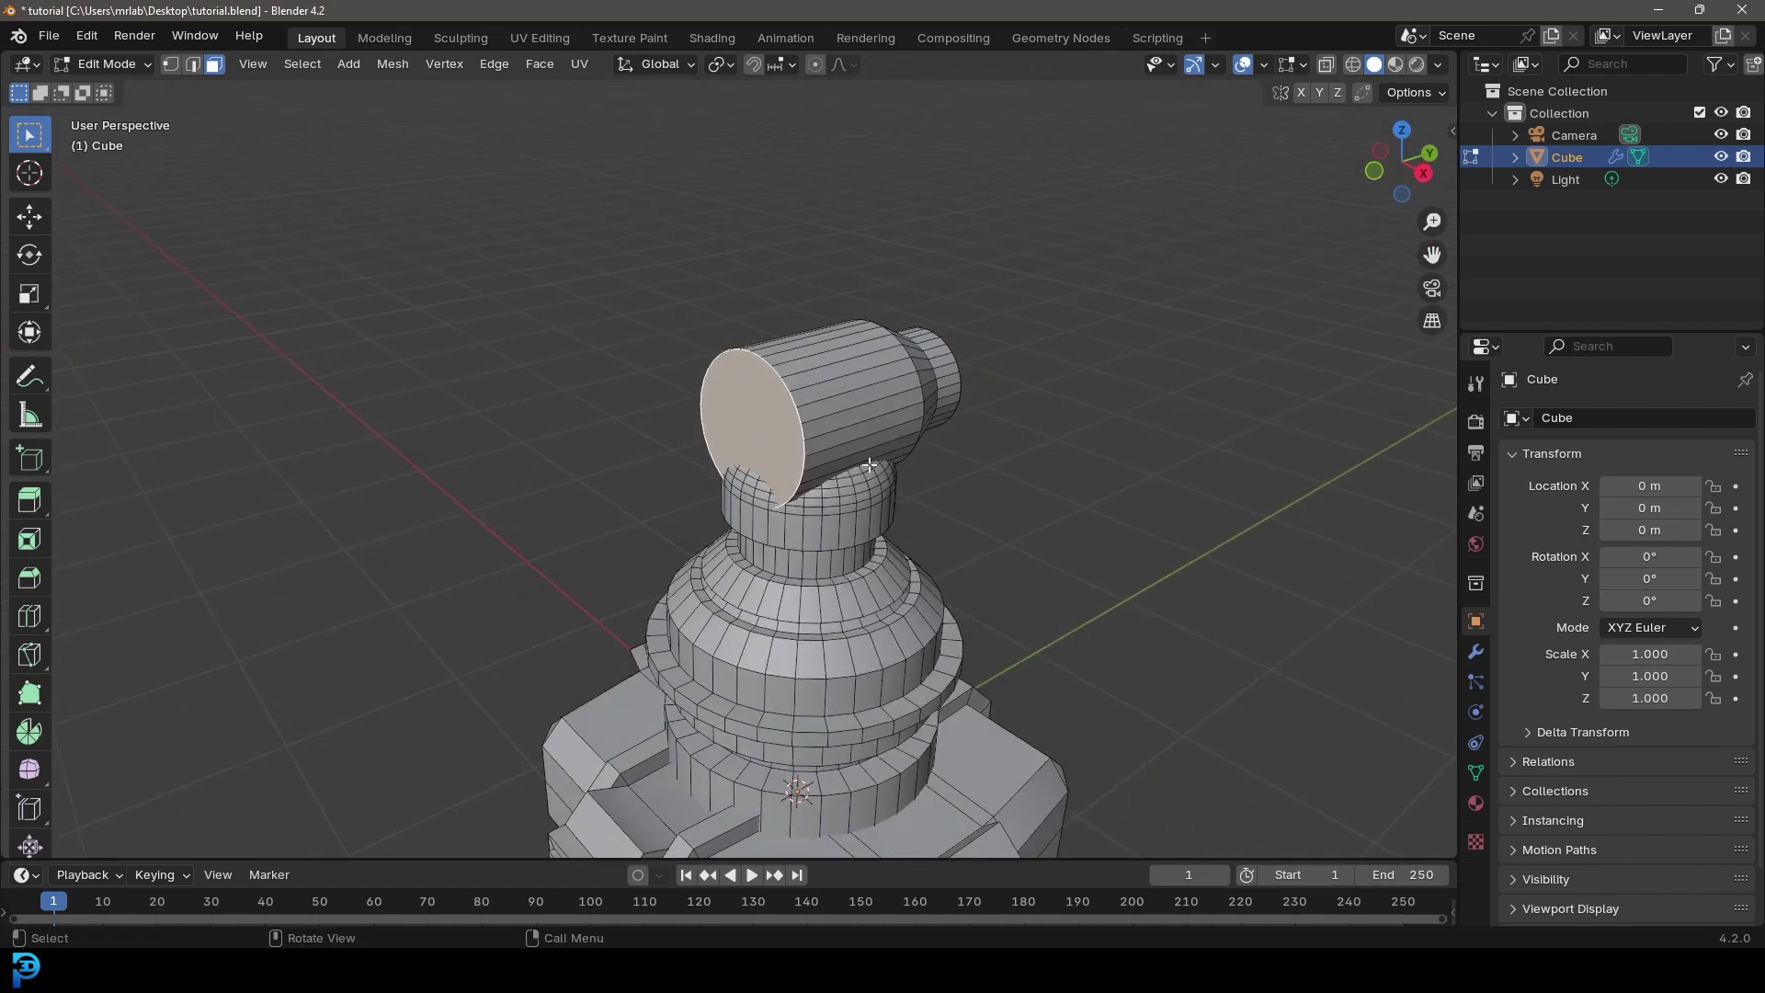
key(e)
click(933, 568)
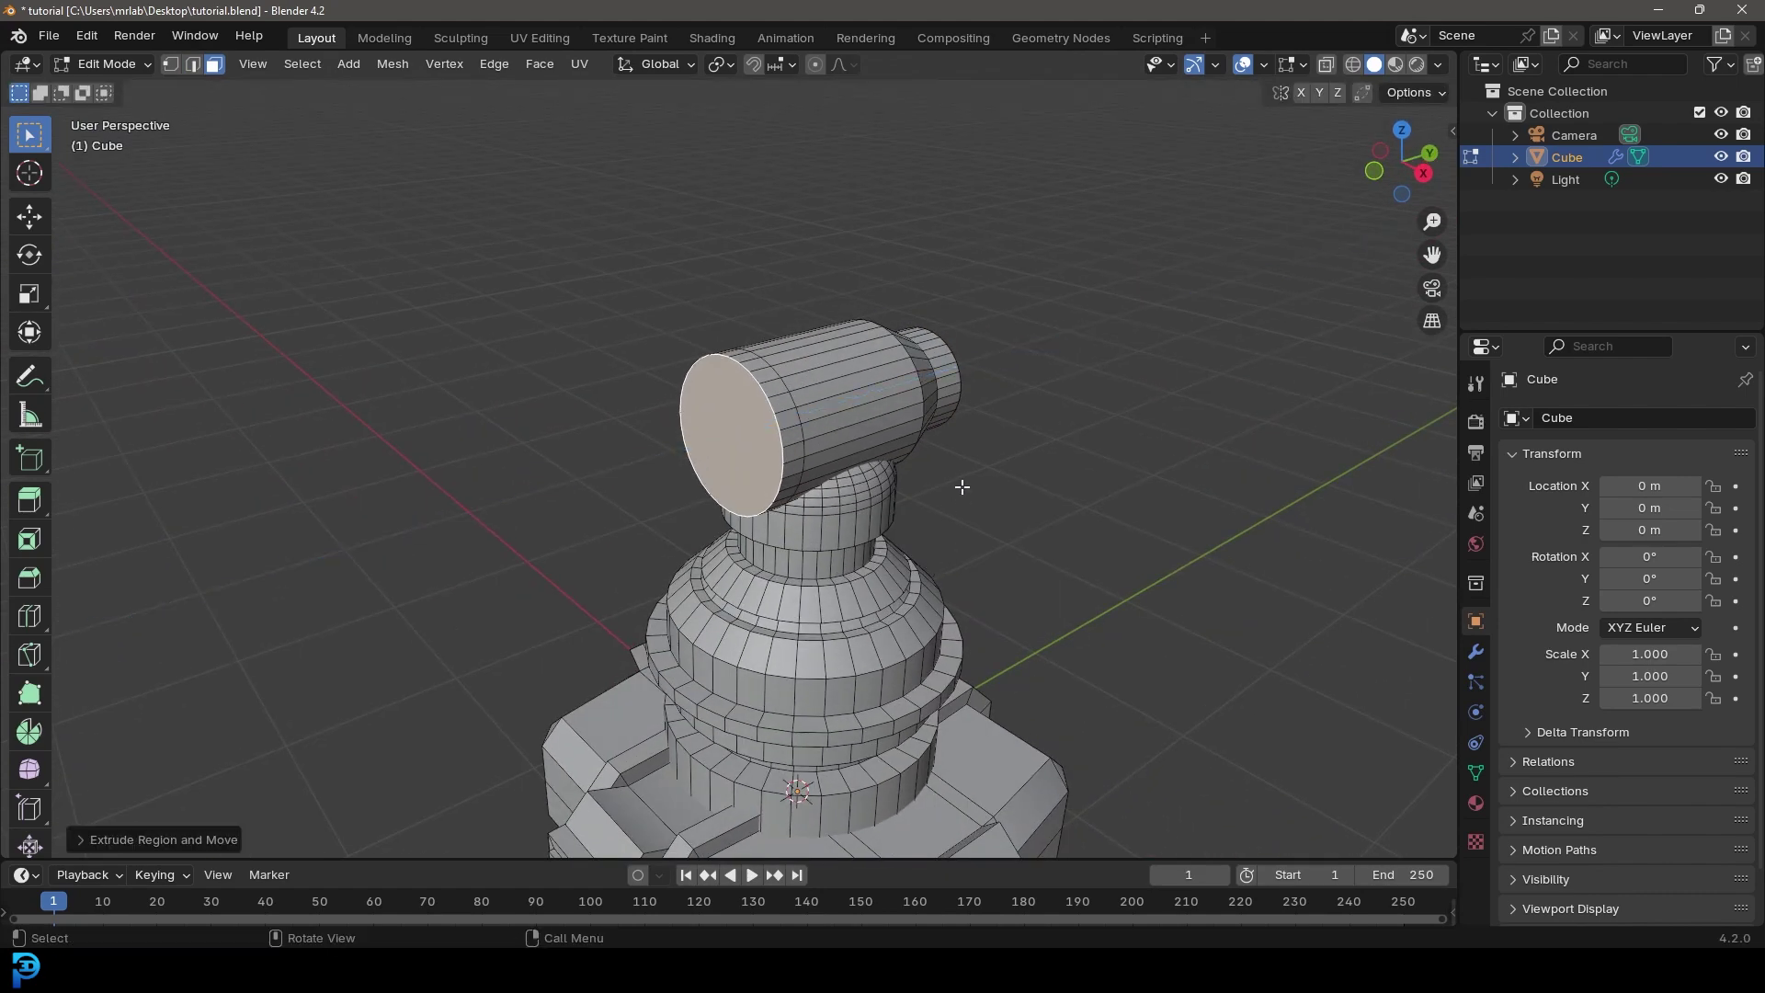
Step: Inset the horizontal cylinder's untapered end face and extrude it inward about 0.07 m to form a recess
key(i)
click(1048, 615)
key(e)
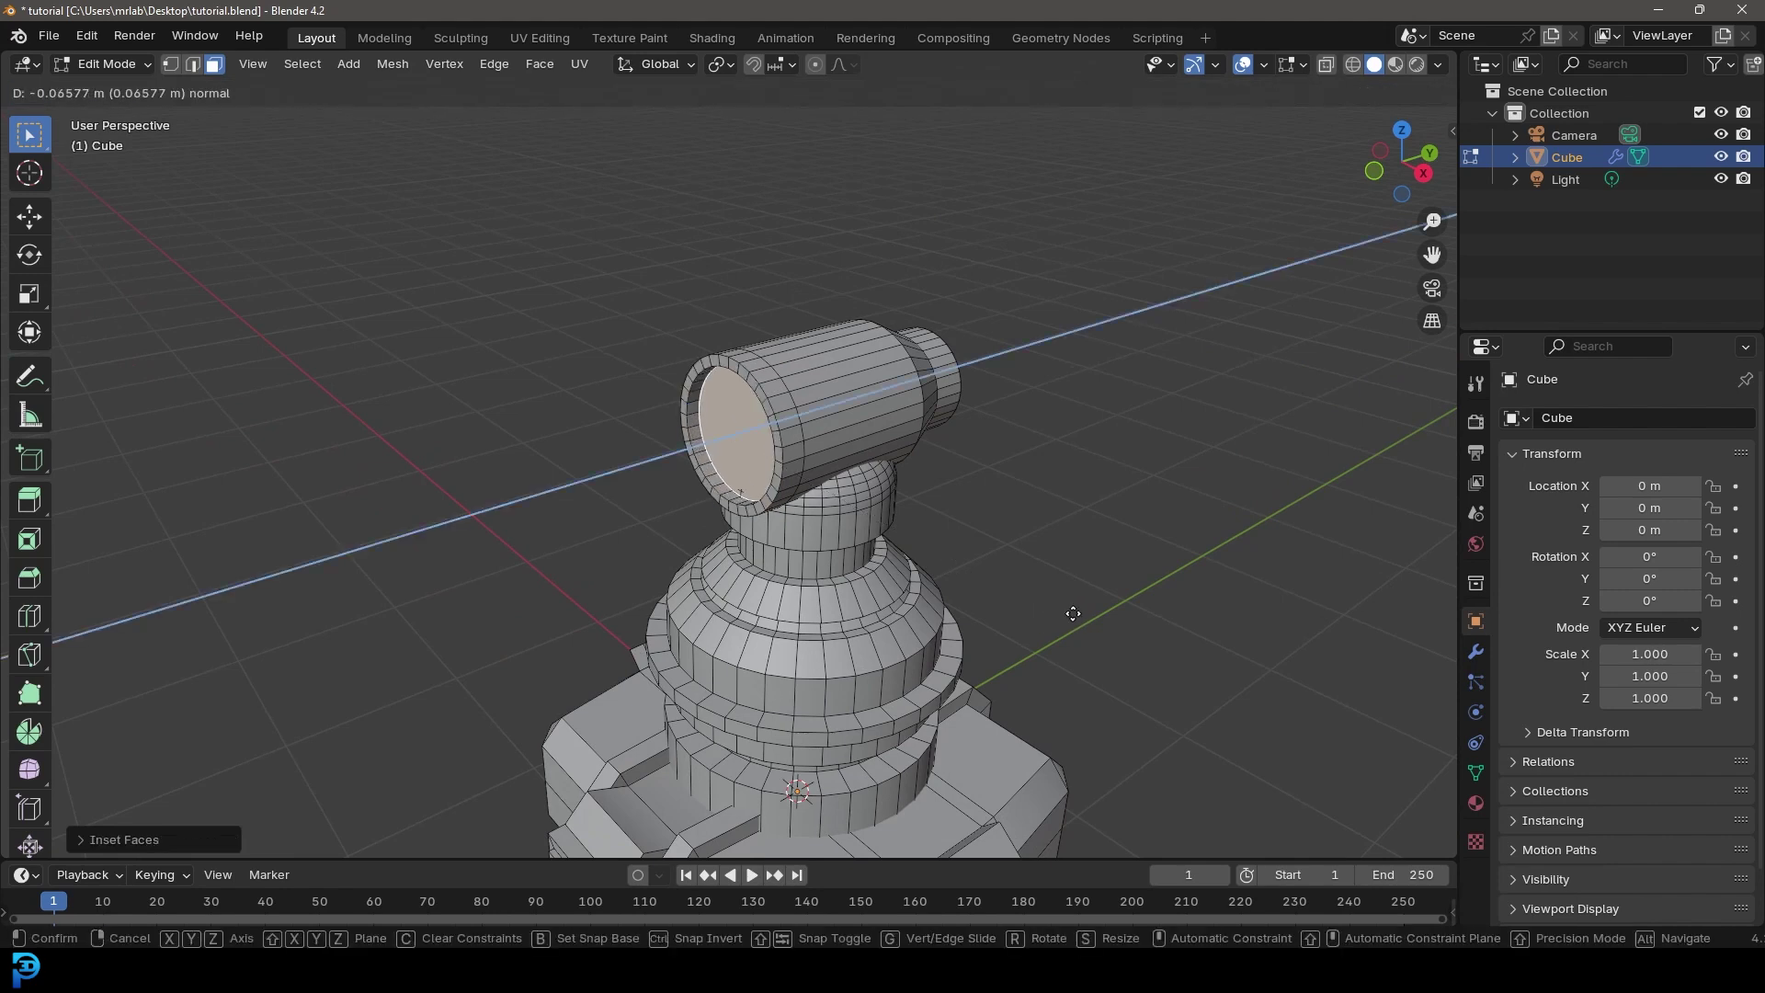
click(1070, 625)
Step: Inset the recessed face and extrude it outward about 0.37 m as the first, wide section of the gun barrel
key(i)
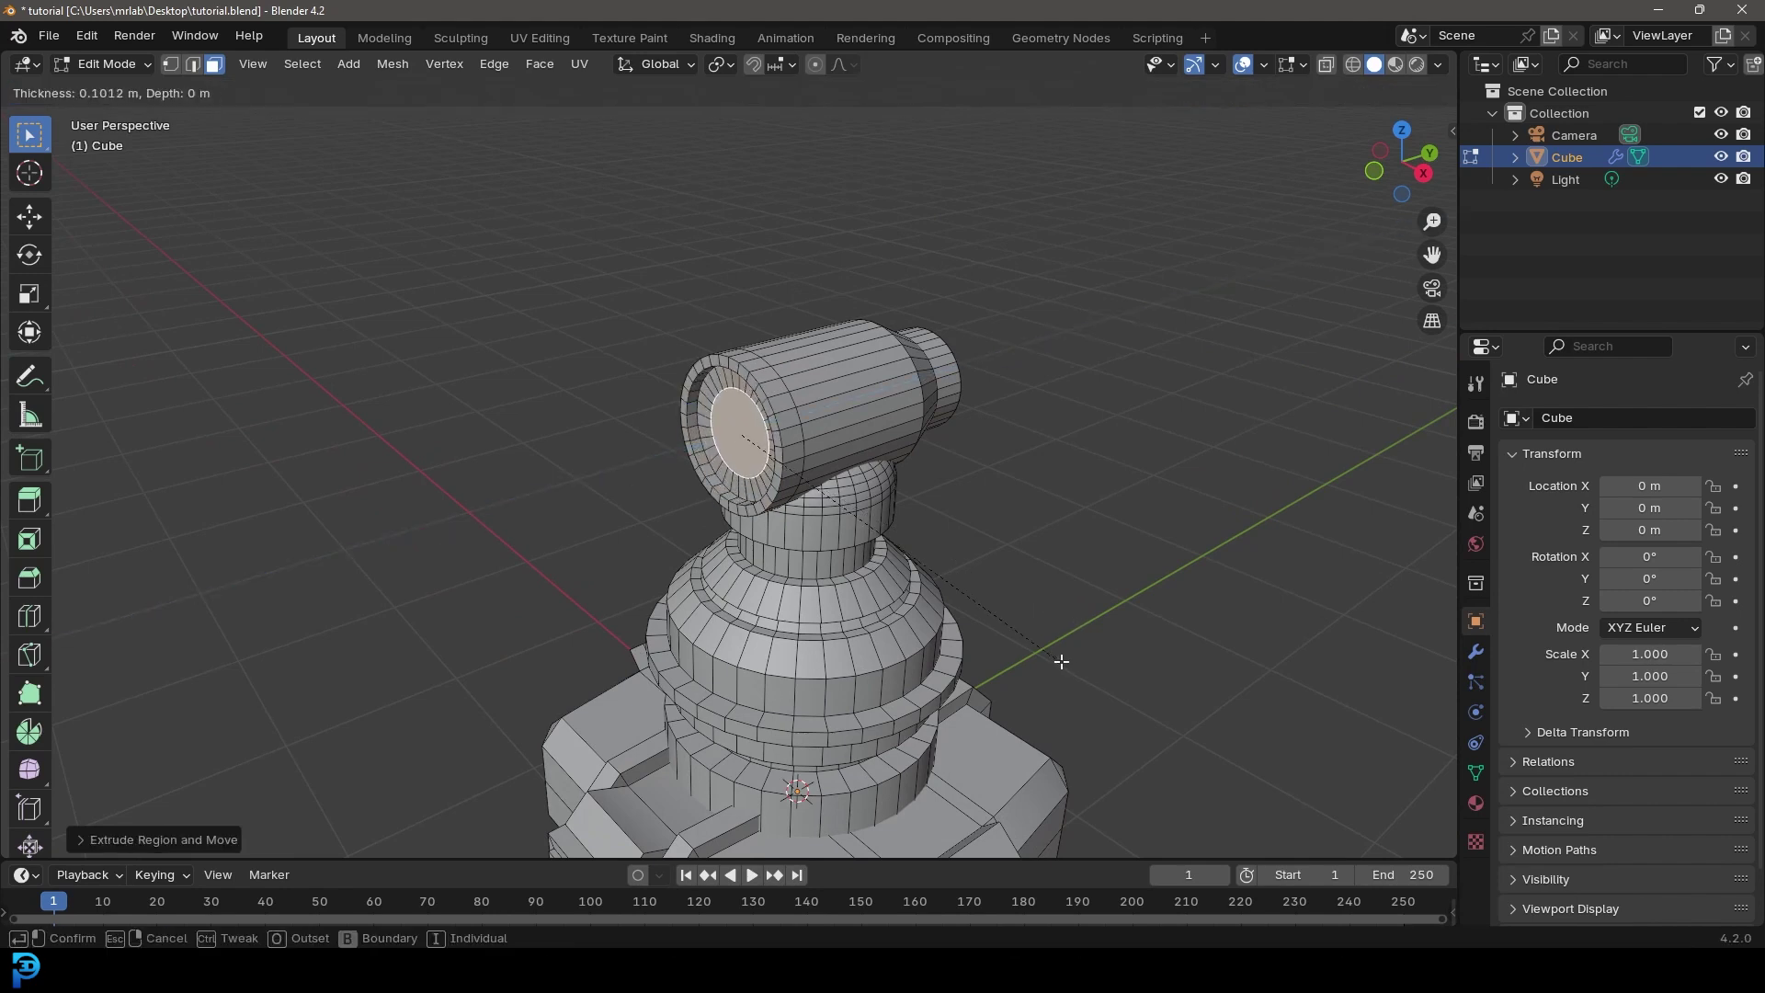
click(1059, 679)
key(e)
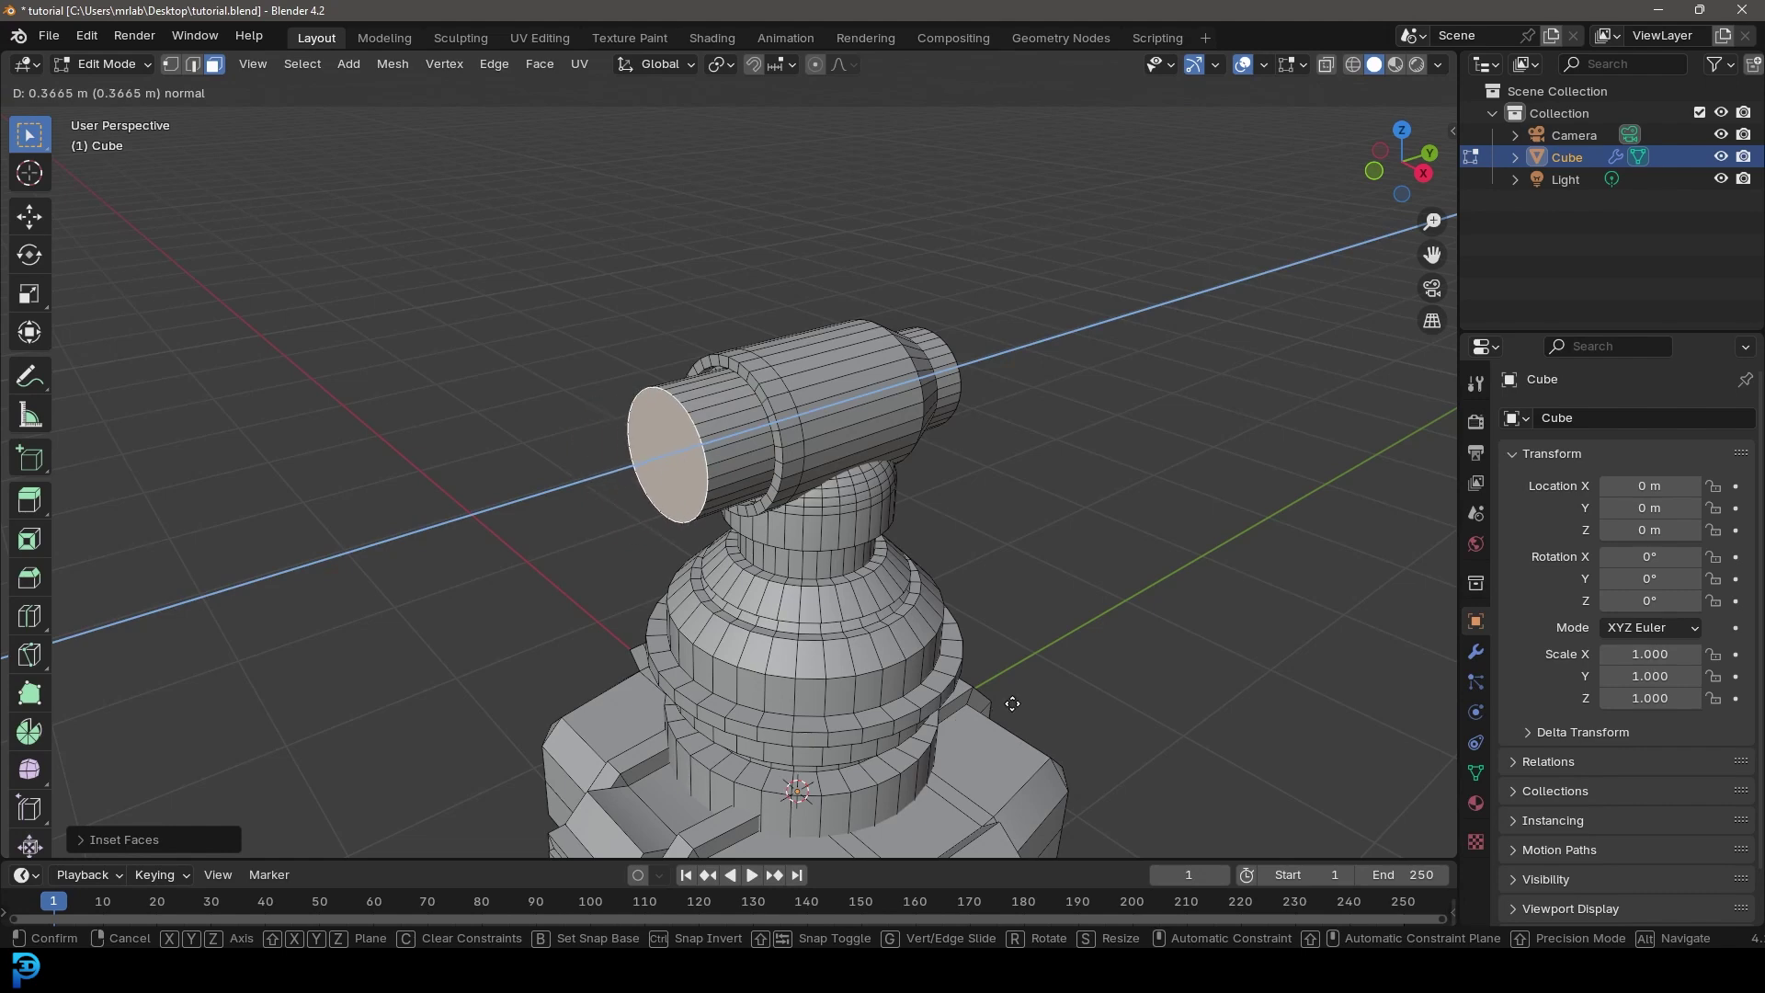
click(1010, 704)
Step: Inset the end face of the wide barrel section and extrude it slightly inward to leave a raised rim
shift+middle_drag(841, 641, 917, 600)
key(i)
click(1050, 652)
key(e)
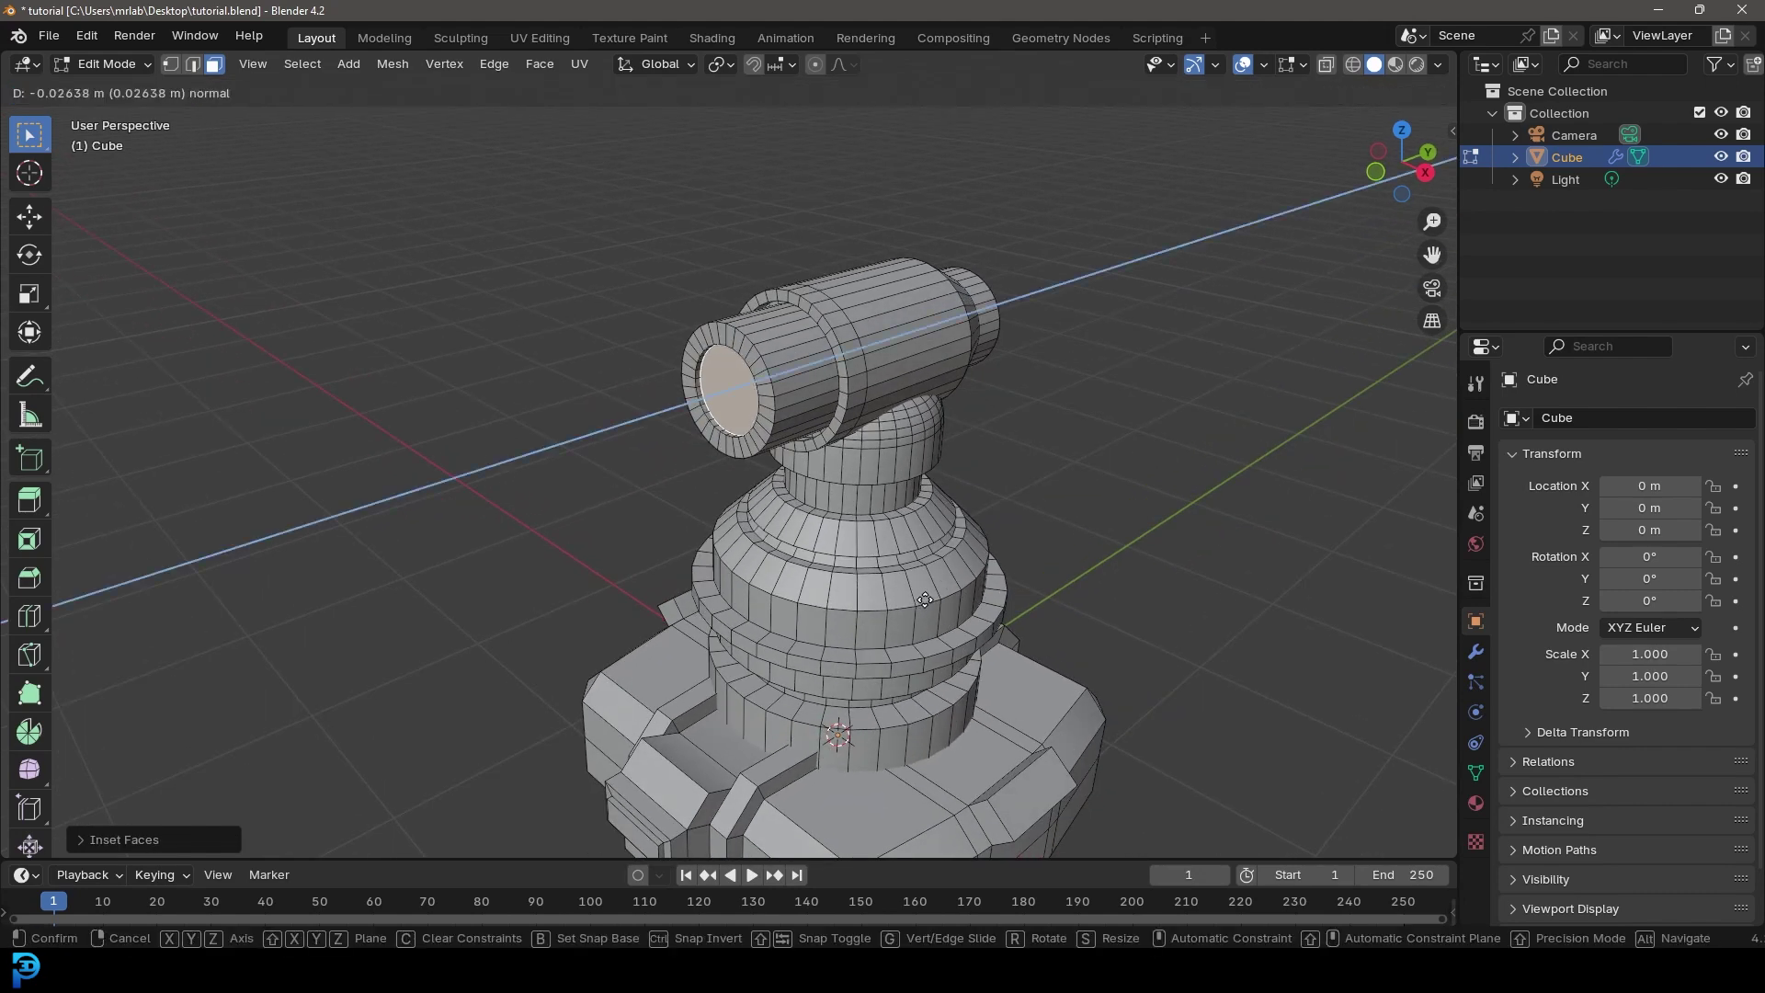
click(932, 599)
Step: Inset the face inside the rim and extrude it outward past the rim as a thinner barrel section
key(i)
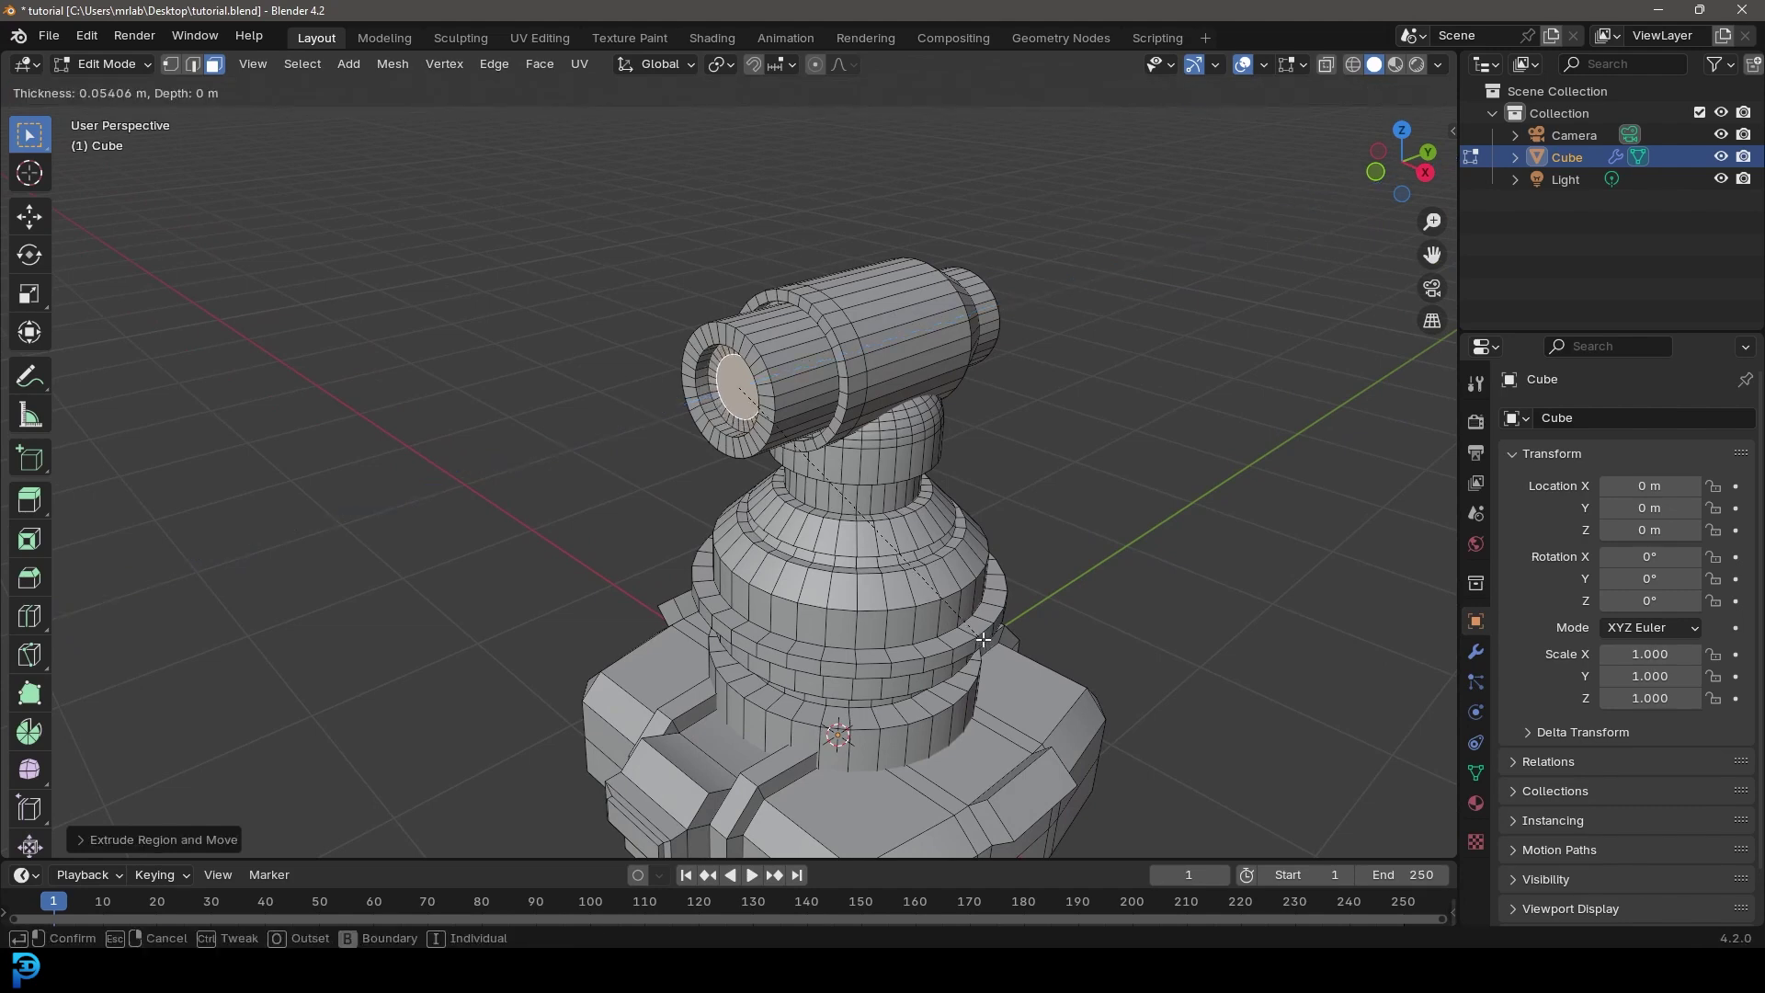
click(983, 639)
key(e)
click(887, 629)
Step: Inset the thin section's end face and extrude it outward about 1.14 m to form the long barrel
scroll(887, 628, down, 5)
middle_drag(887, 628, 852, 579)
scroll(853, 579, up, 4)
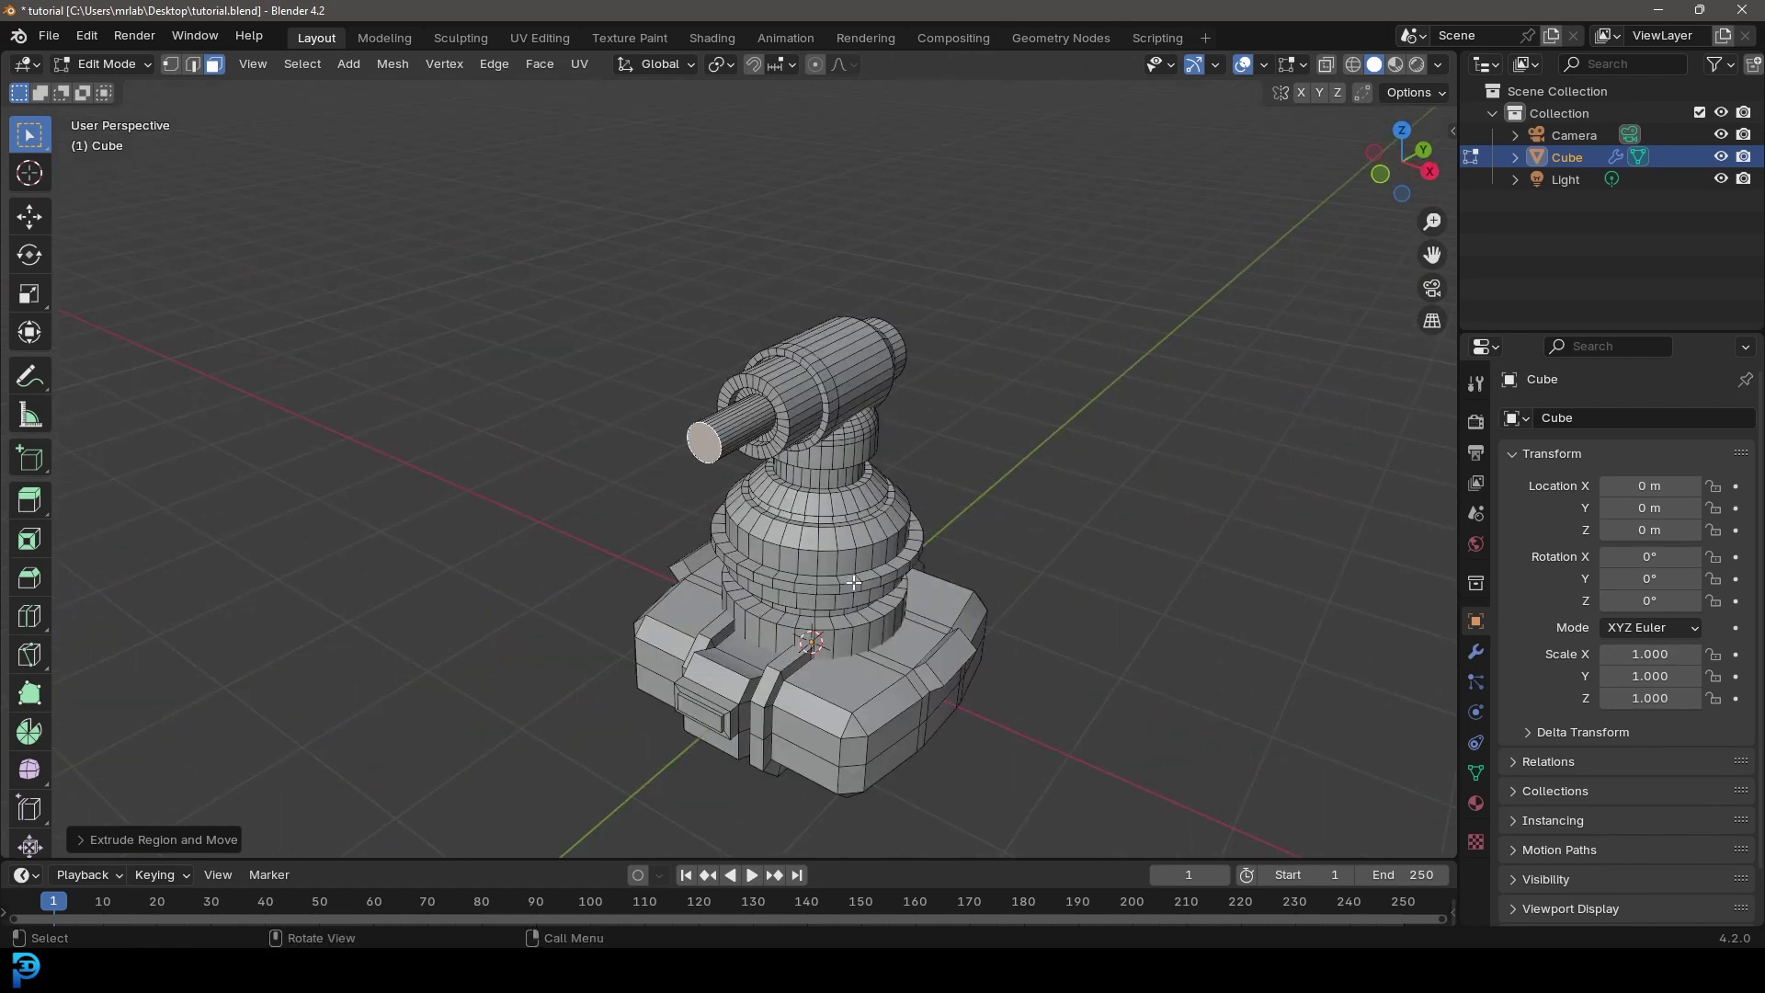
scroll(854, 579, up, 2)
key(i)
click(919, 650)
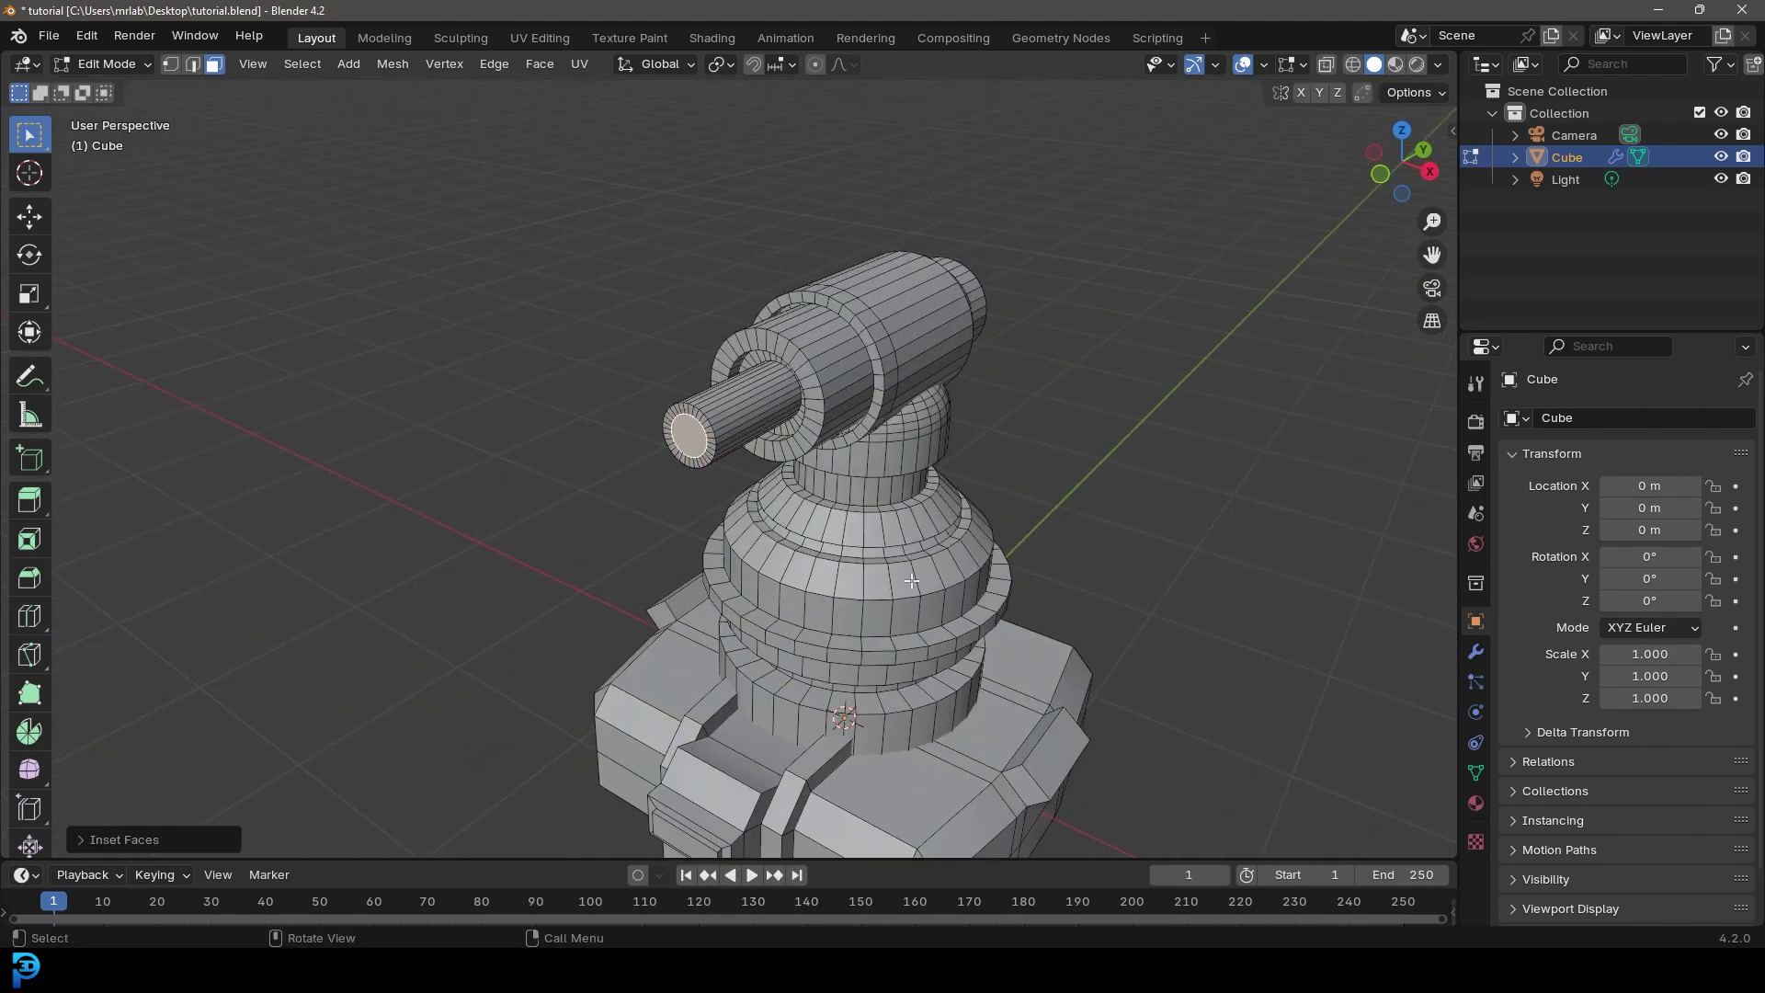
scroll(919, 650, down, 2)
key(e)
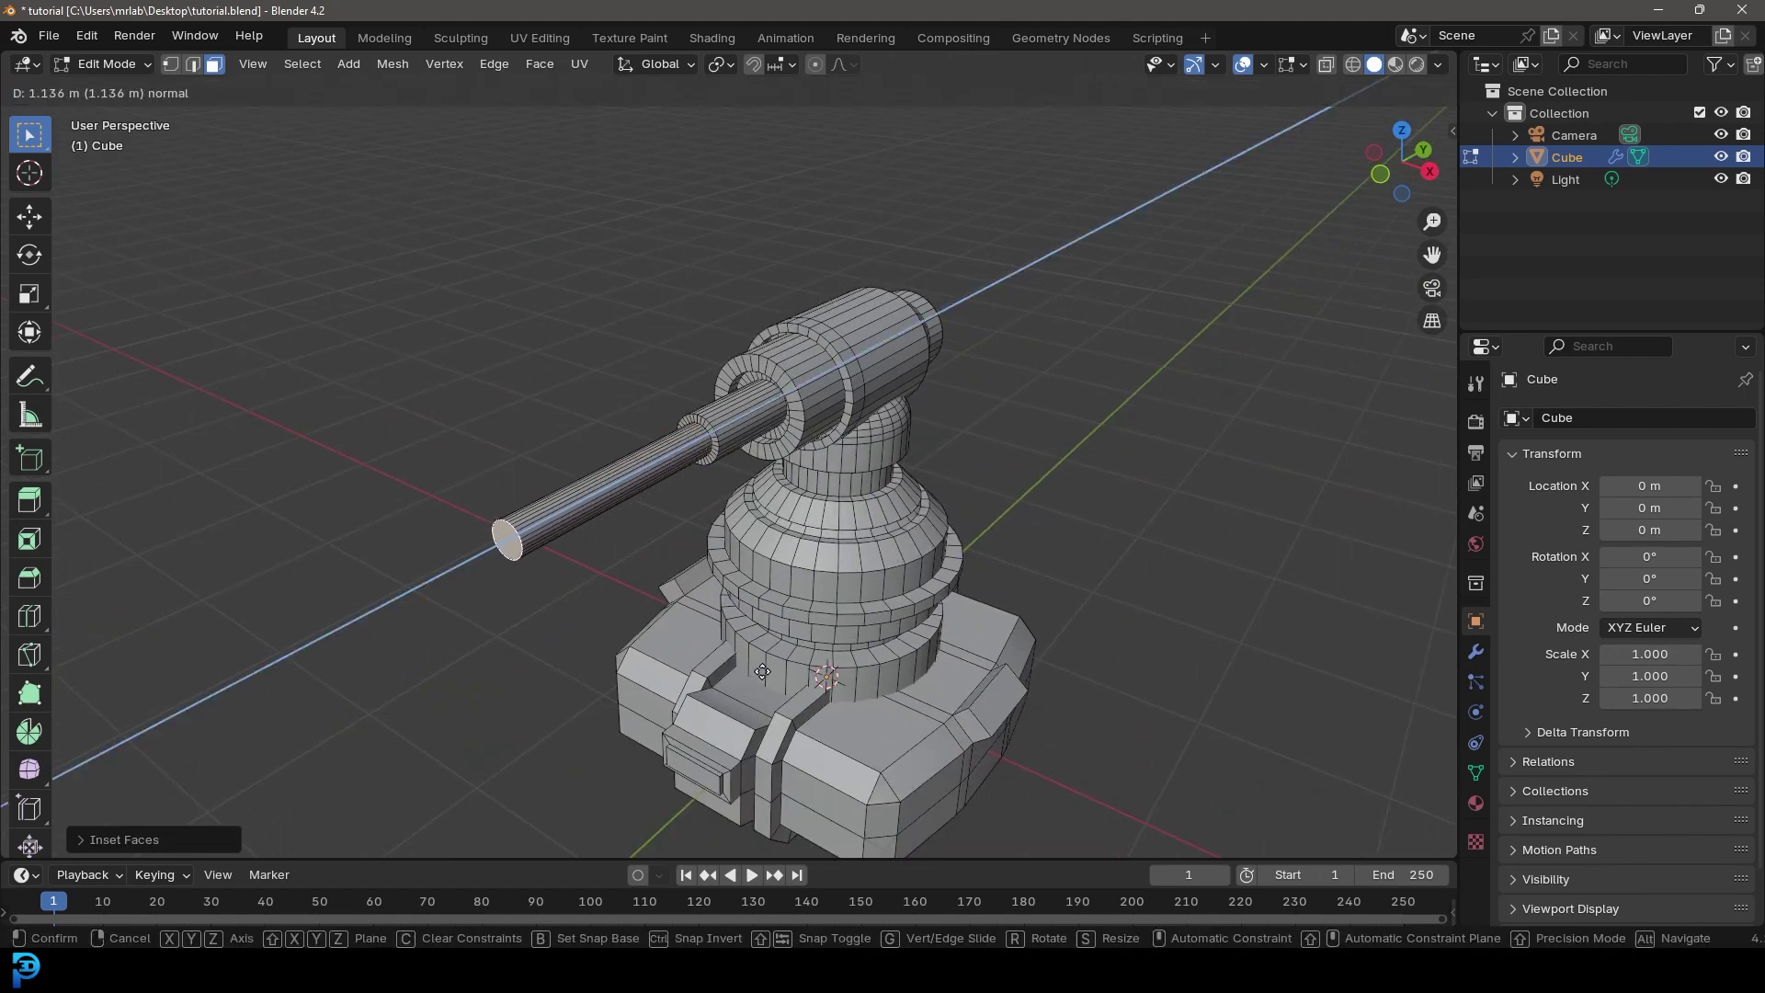
click(762, 671)
Step: Scale up the end face of the long barrel and extrude it outward a short distance as a thicker muzzle collar
middle_drag(762, 670, 752, 659)
shift+middle_drag(630, 625, 799, 517)
scroll(860, 571, up, 2)
key(s)
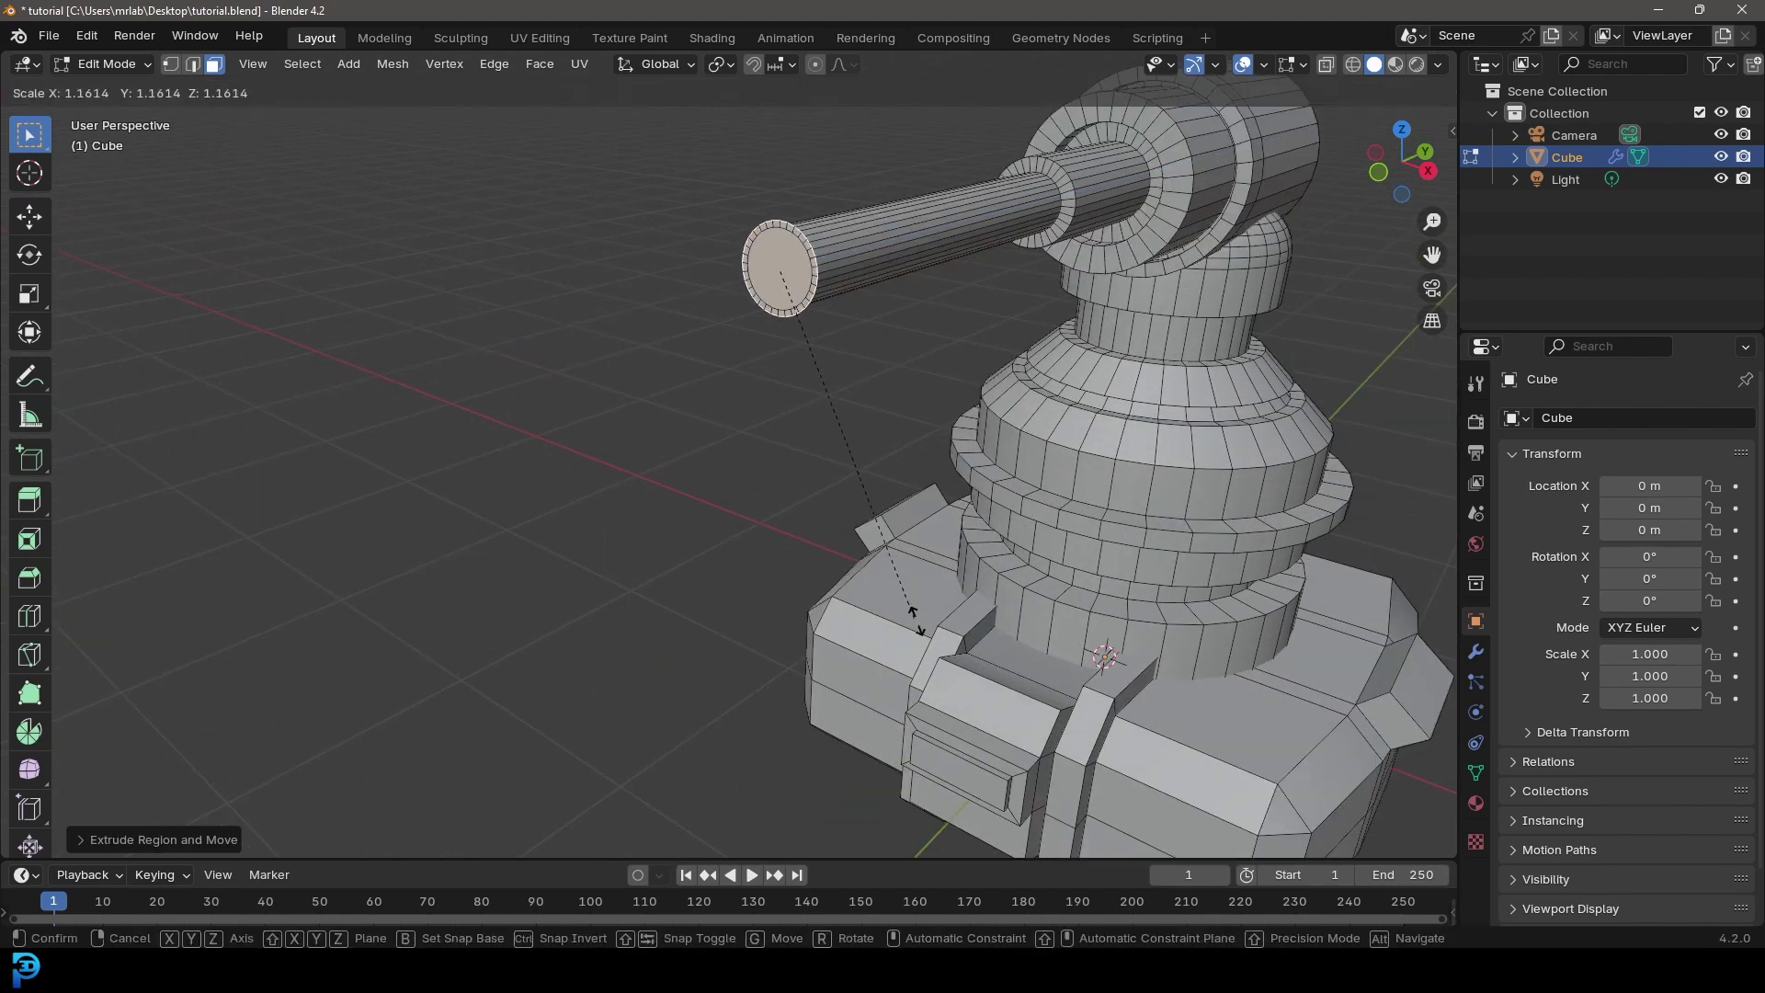
click(960, 653)
key(e)
click(913, 476)
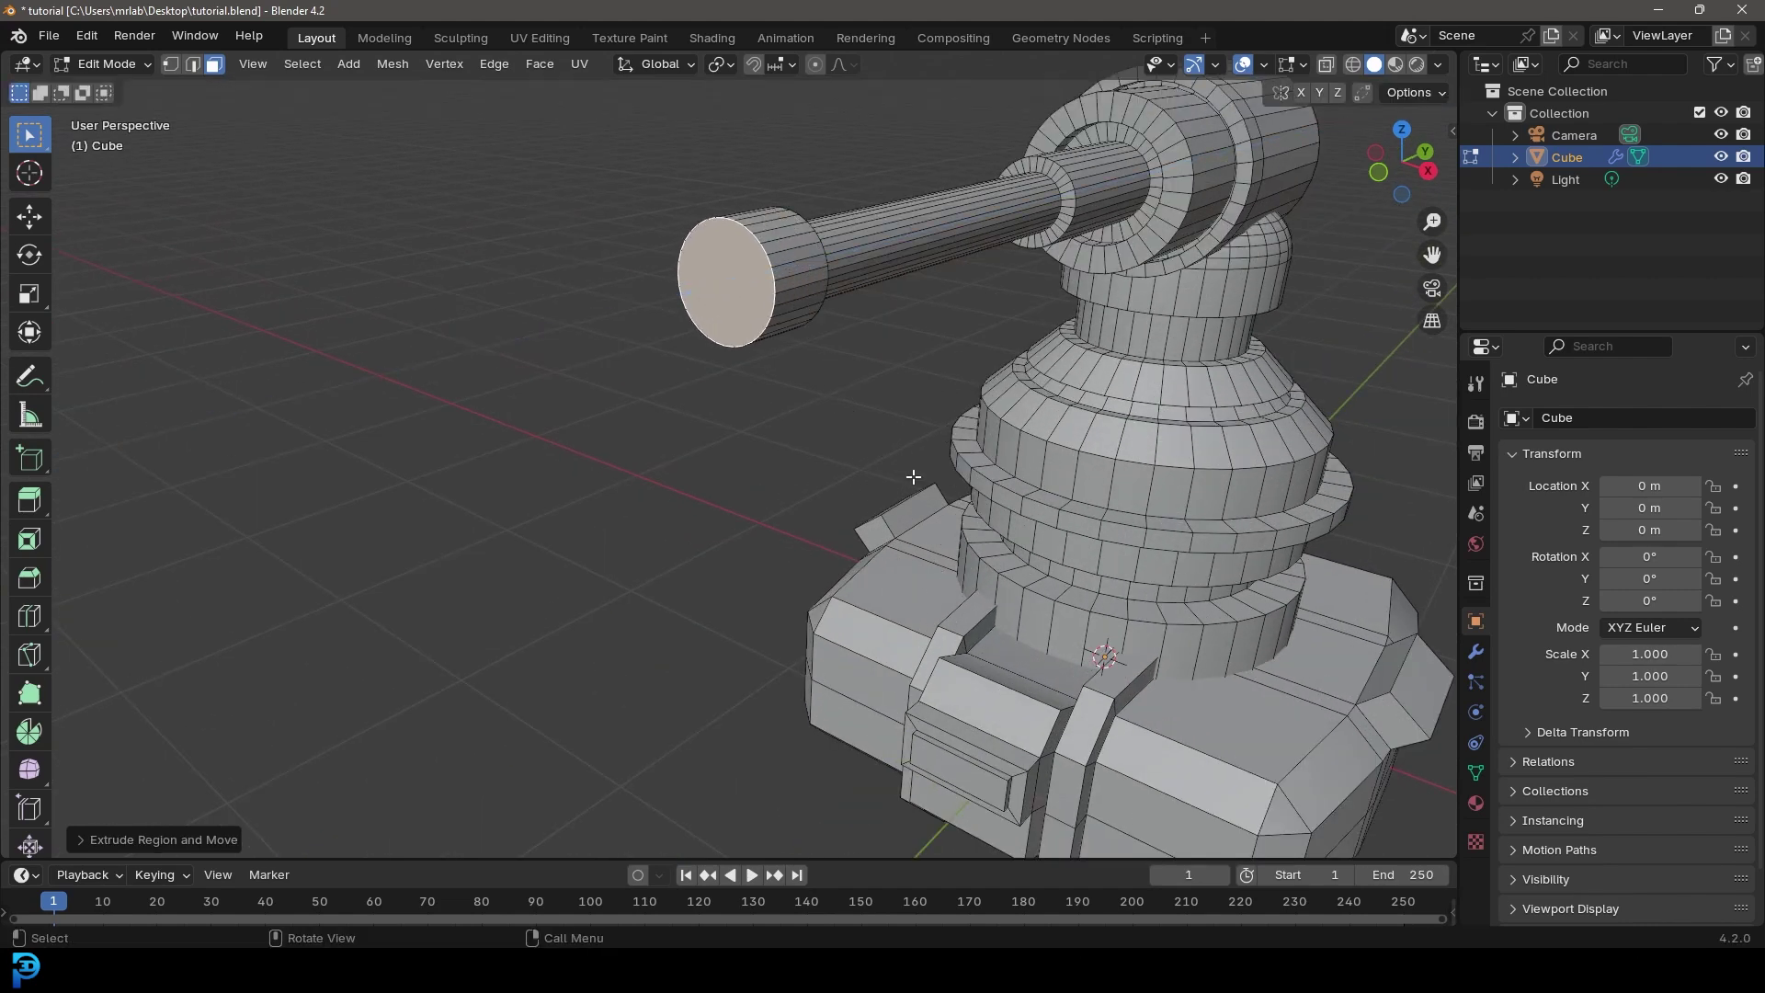
Step: Inset the muzzle collar's end face, extrude it outward and scale it down to form a conical tip
key(i)
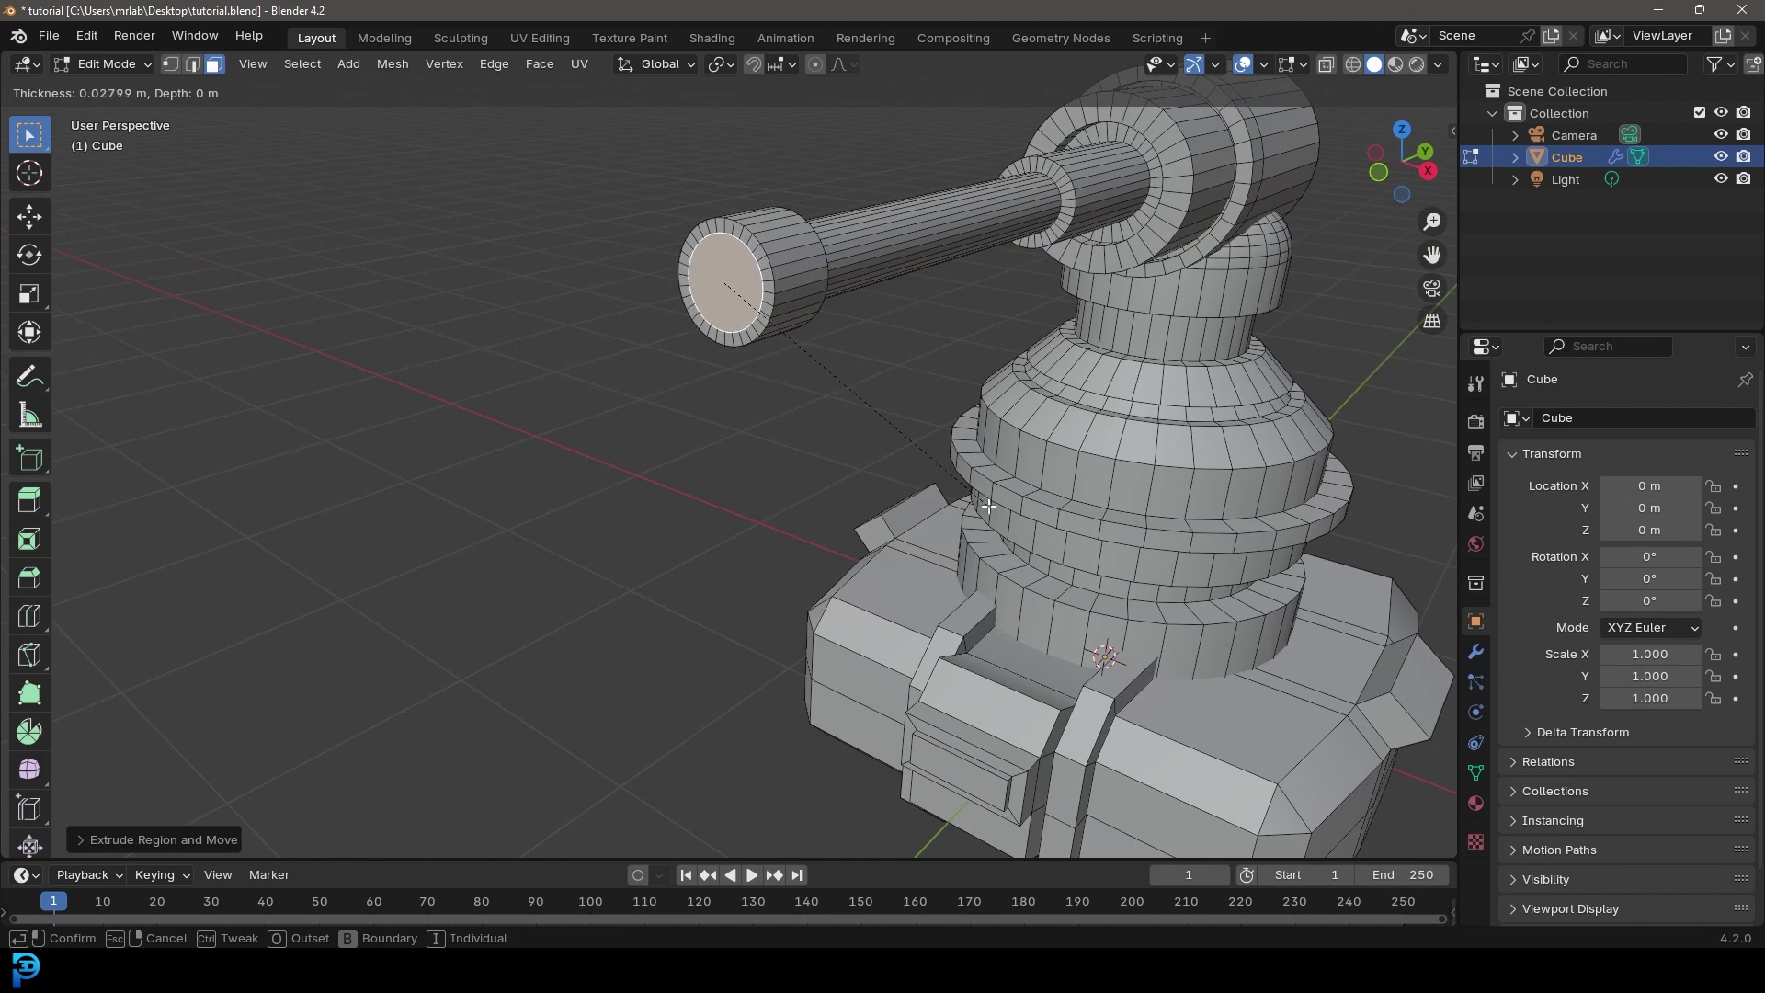
click(947, 523)
key(e)
click(946, 524)
key(s)
click(904, 508)
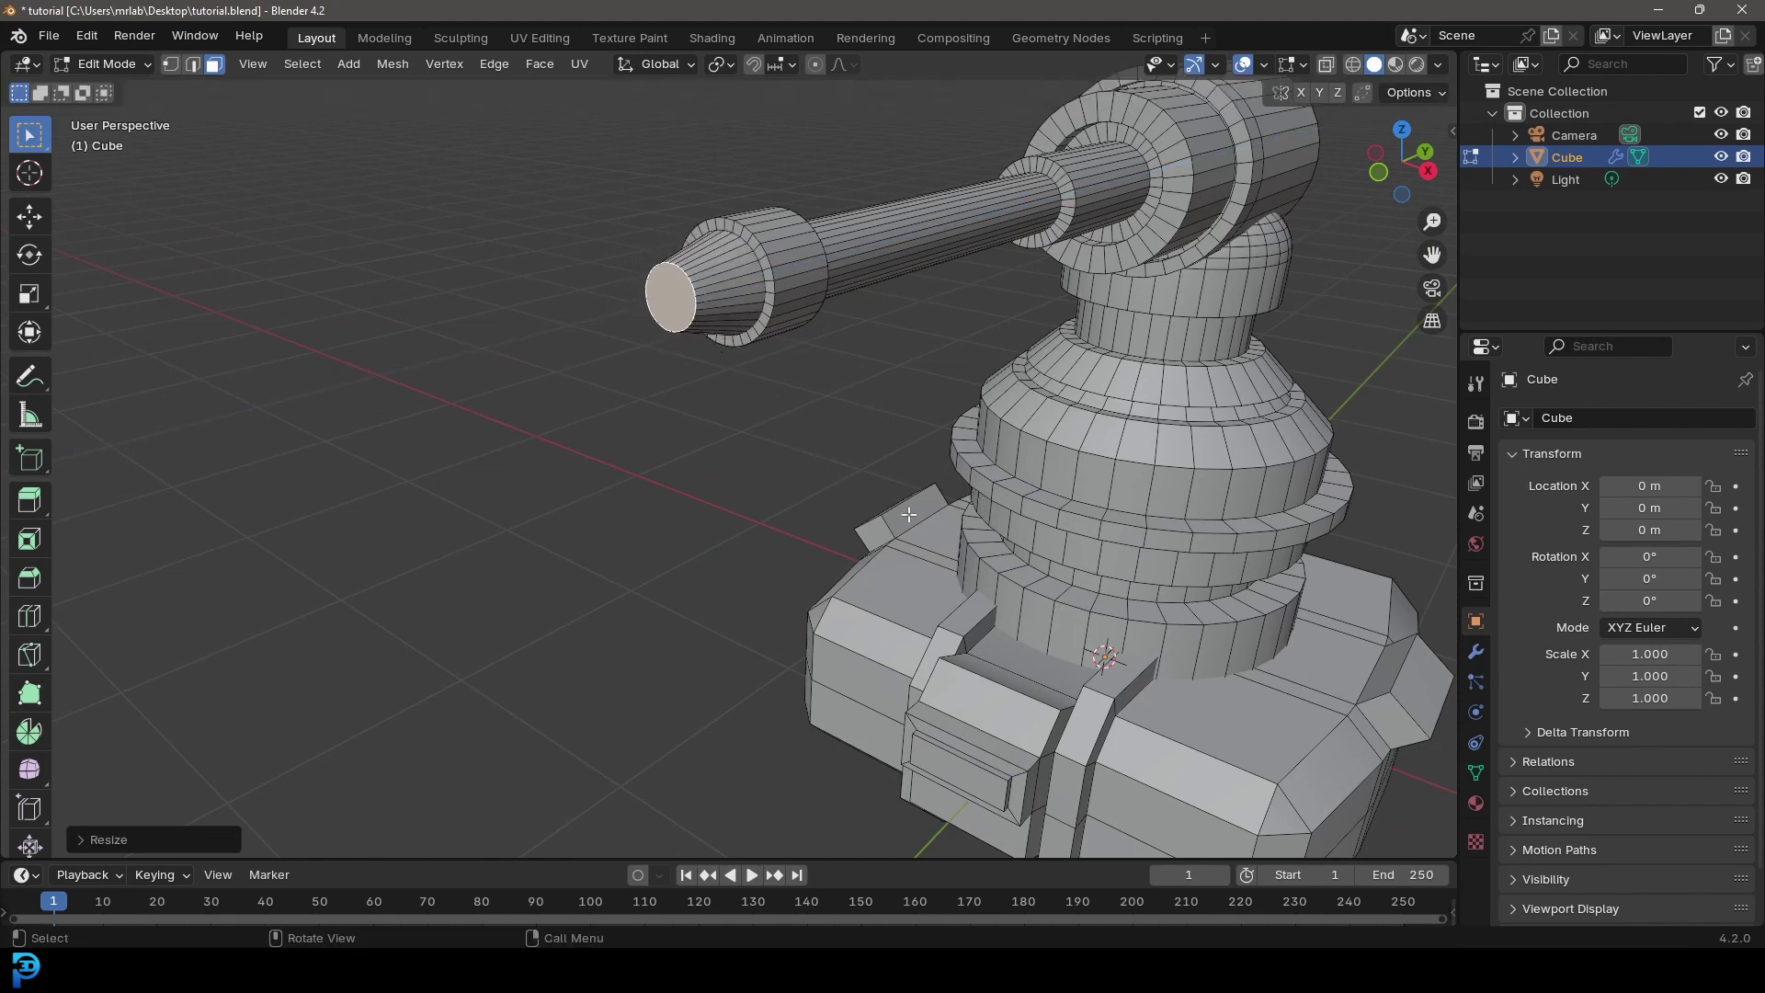
Step: Inset the end face of the conical tip and extrude it inward to hollow out the muzzle
key(i)
click(910, 521)
key(e)
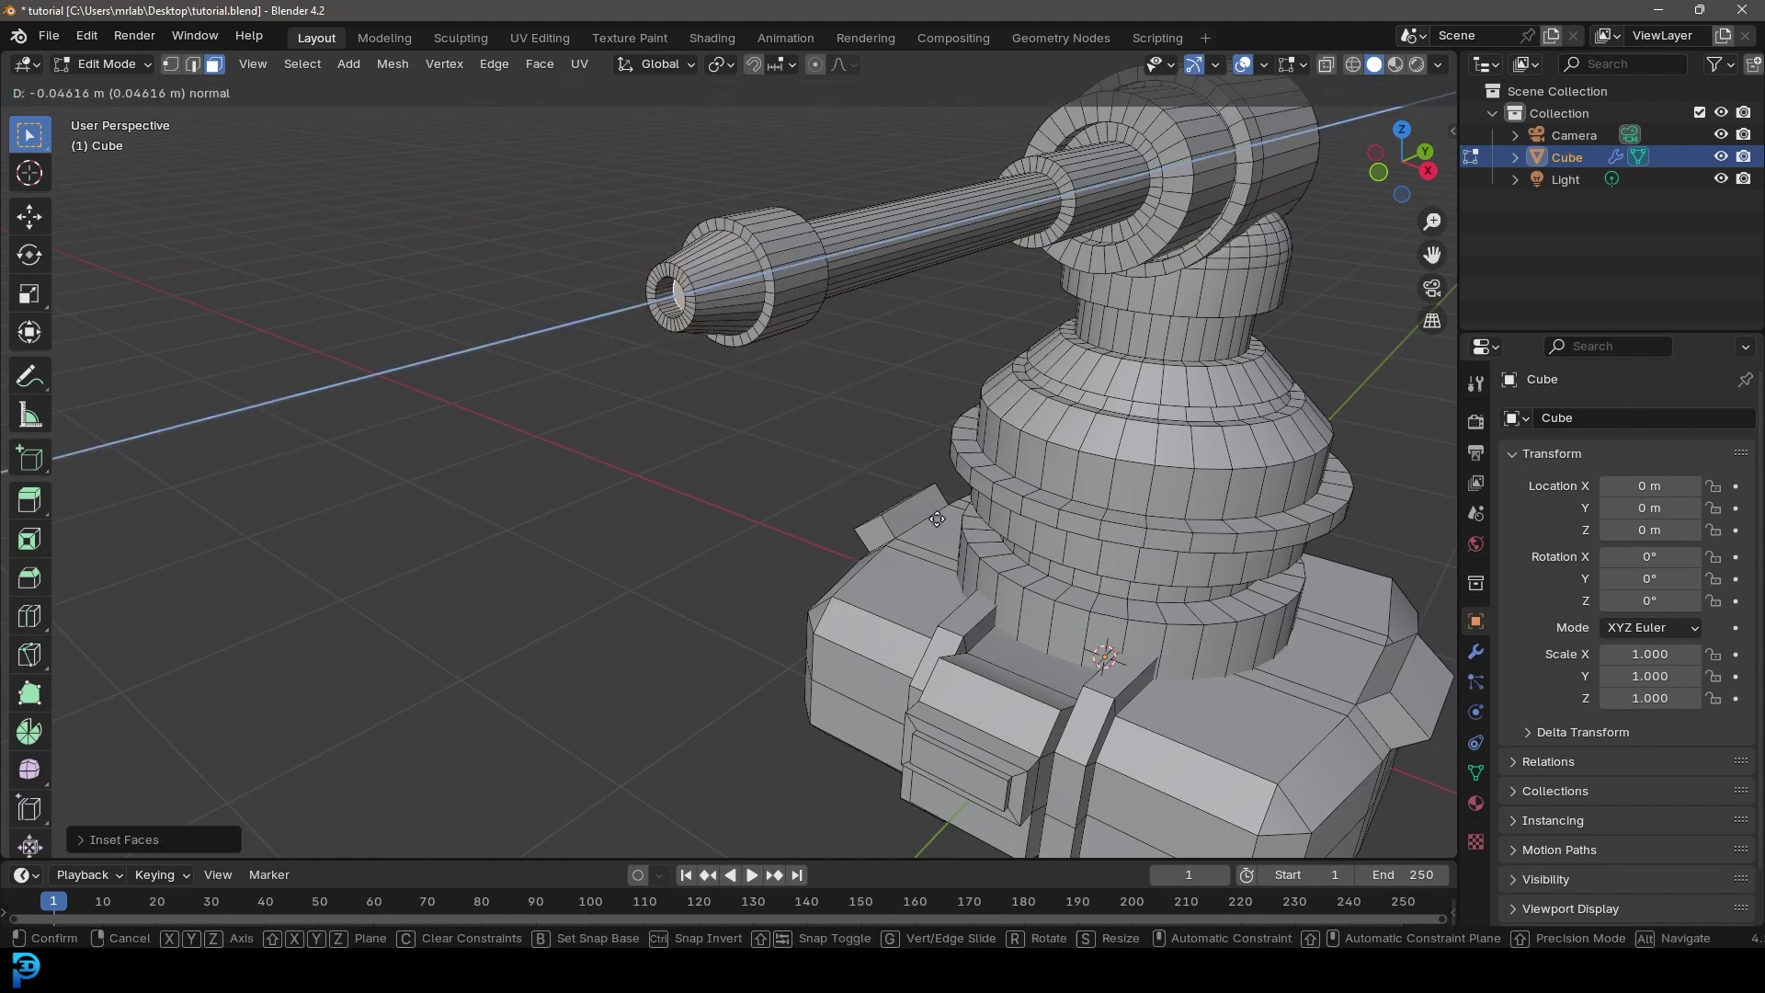
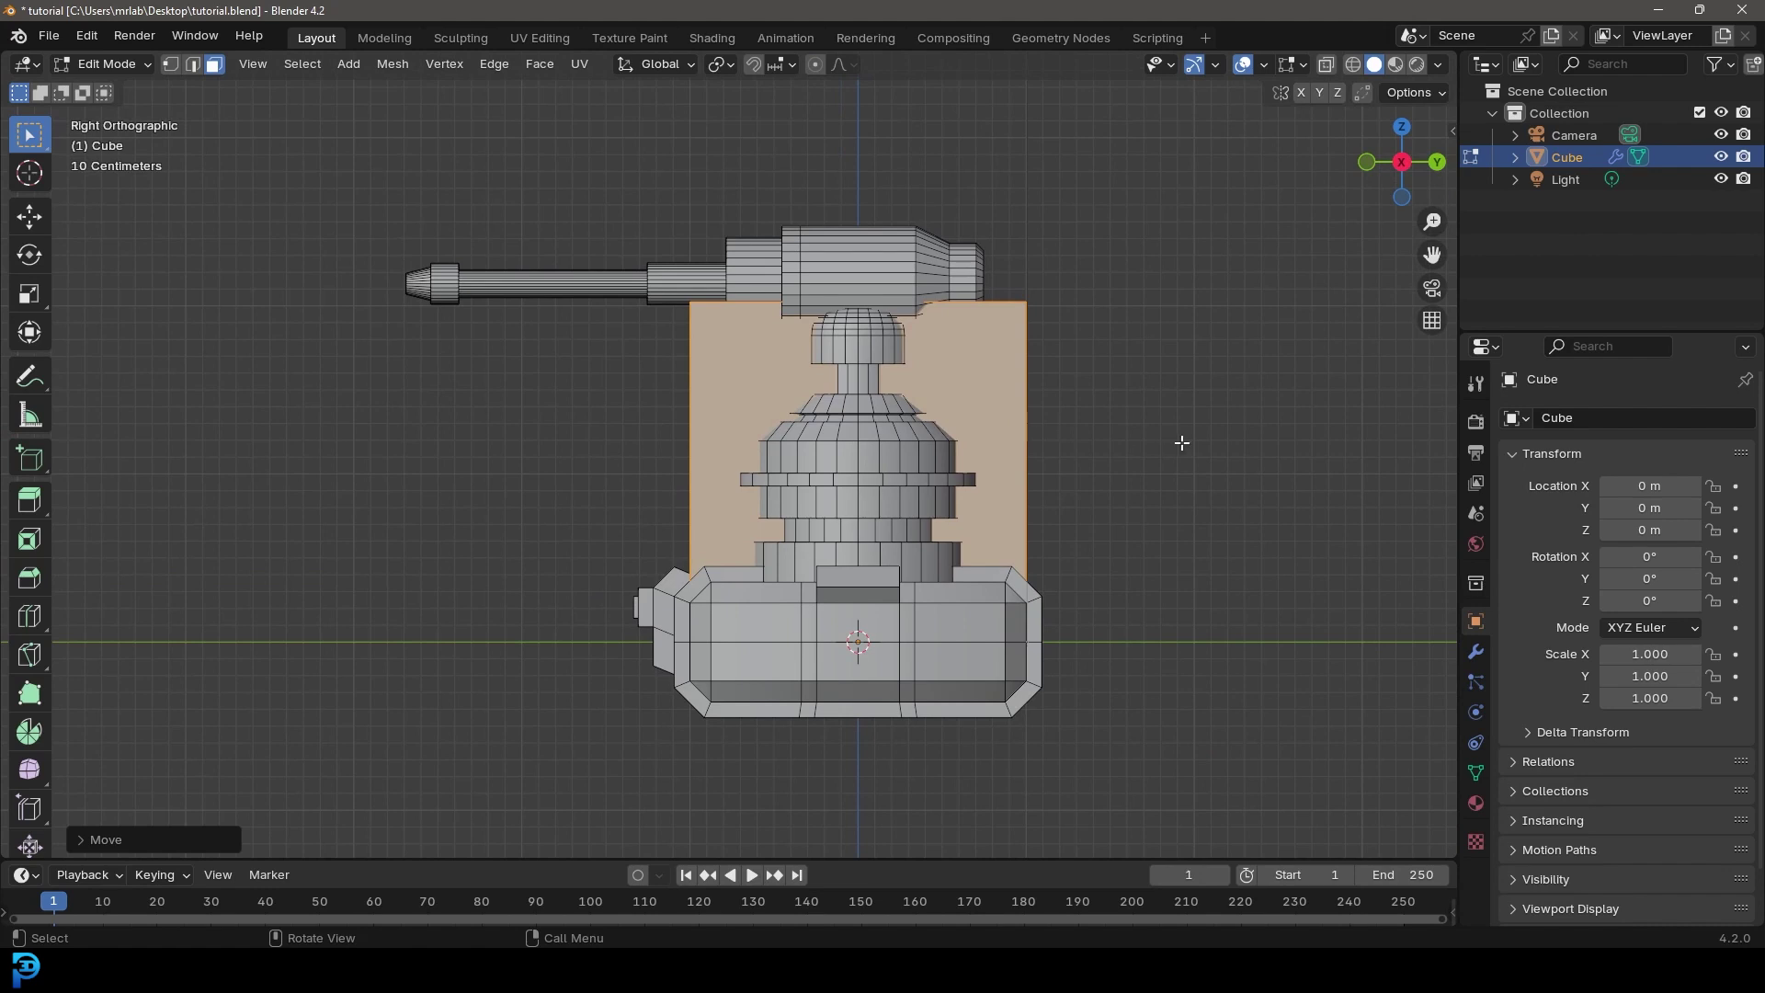
Step: Scale the tall box to about 0.64 along Y and move it about 0.5 m along negative Y, under the barrel
key(s)
key(y)
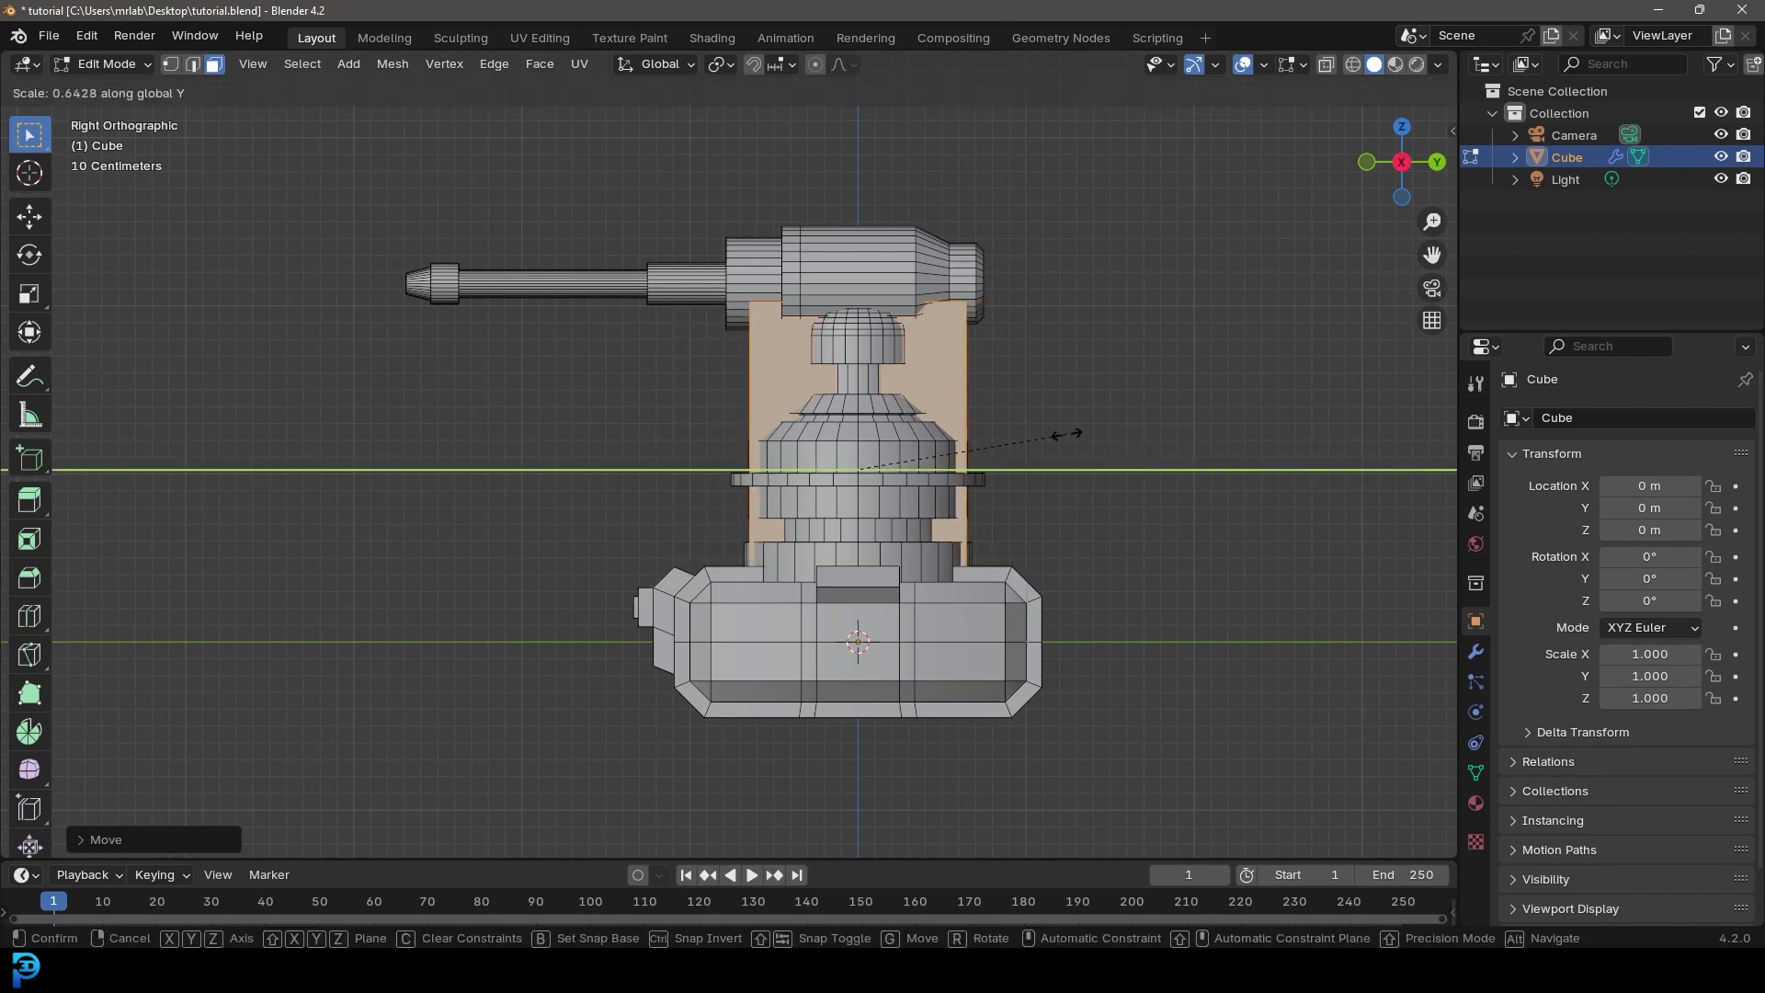
click(1066, 434)
key(g)
key(y)
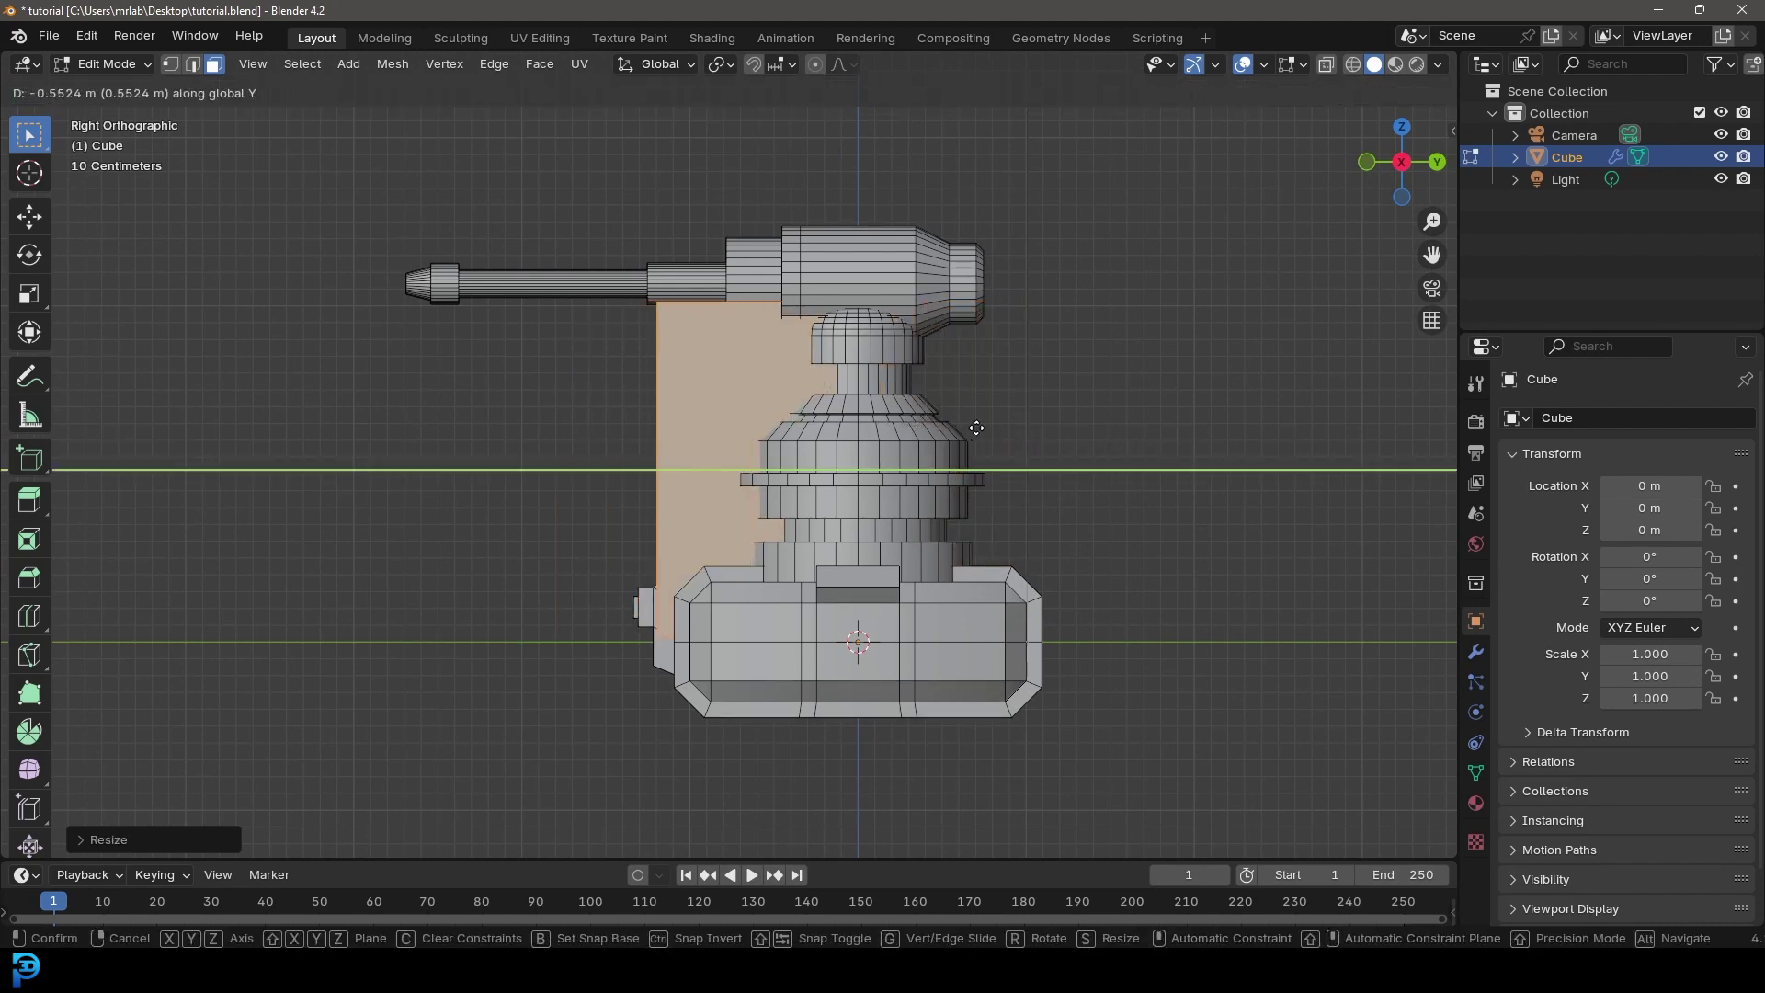
click(980, 428)
Step: Select the box's top face and lower it along Z so the box sits well below the barrel
middle_drag(979, 428, 780, 334)
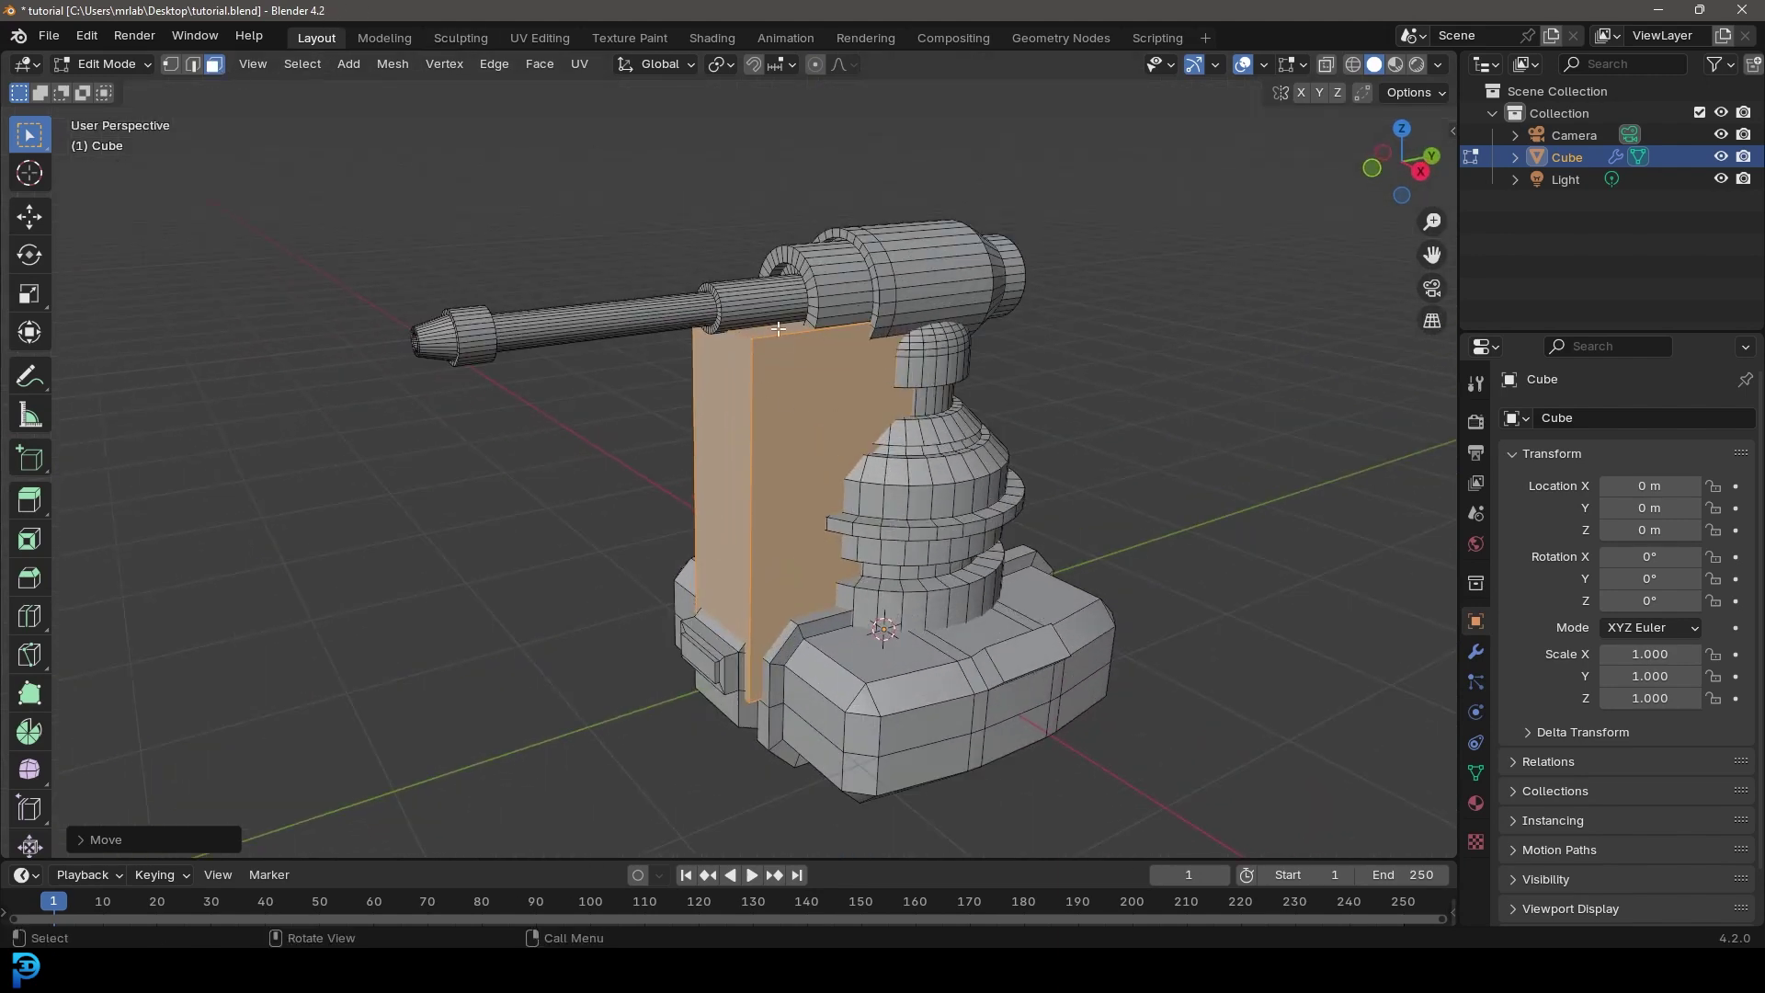
click(779, 328)
middle_drag(809, 349, 814, 381)
key(g)
key(z)
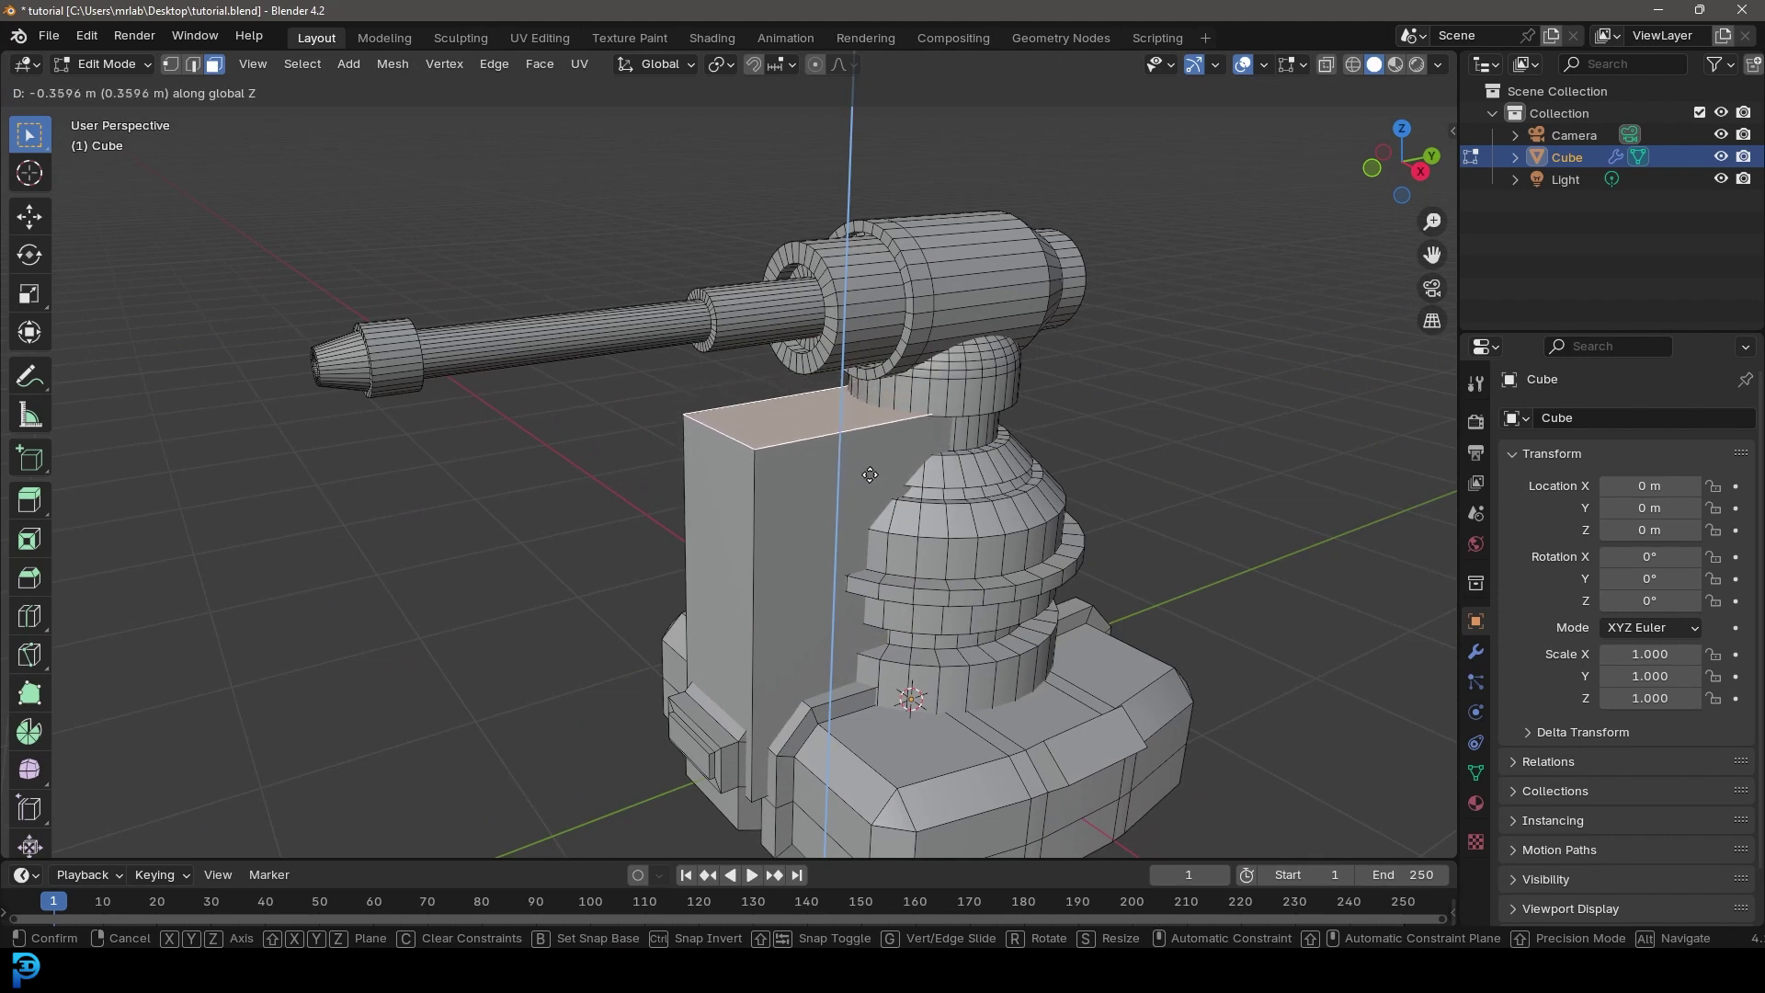
click(876, 491)
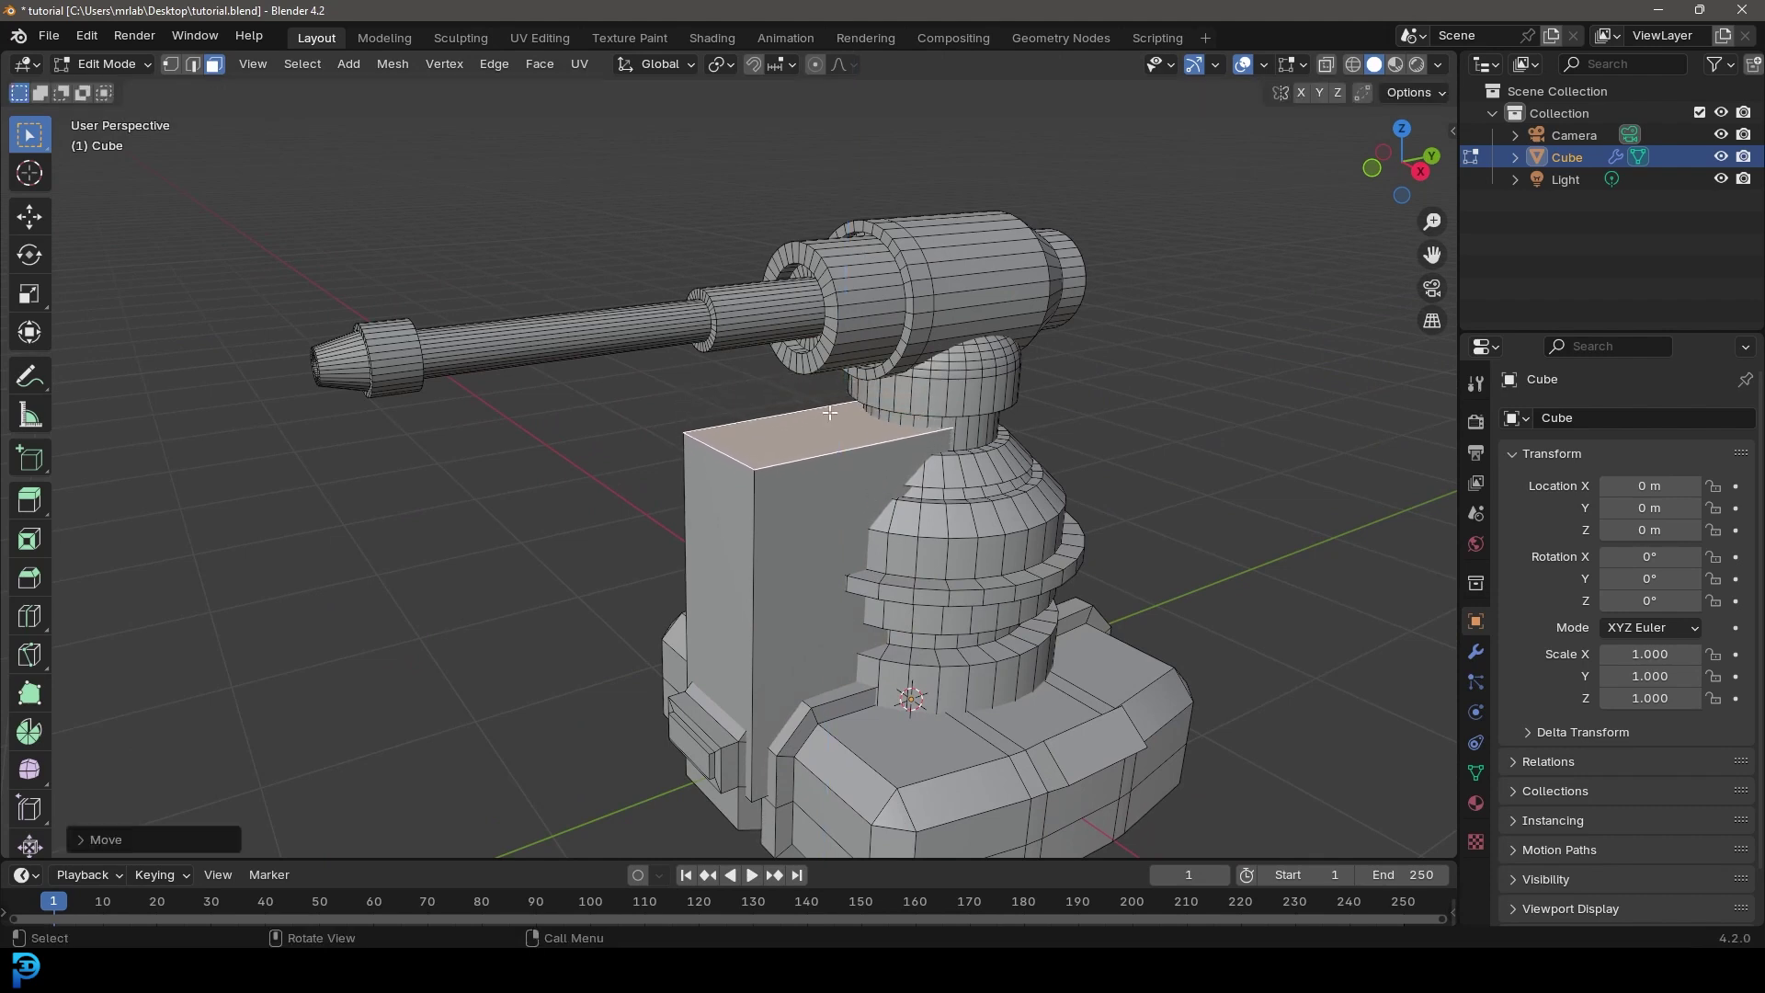
Step: Bevel the box's upper front edge about 0.81 m with multiple segments to round it into a smooth curve
click(199, 64)
scroll(809, 551, down, 2)
middle_drag(809, 551, 822, 560)
key(ctrl+b)
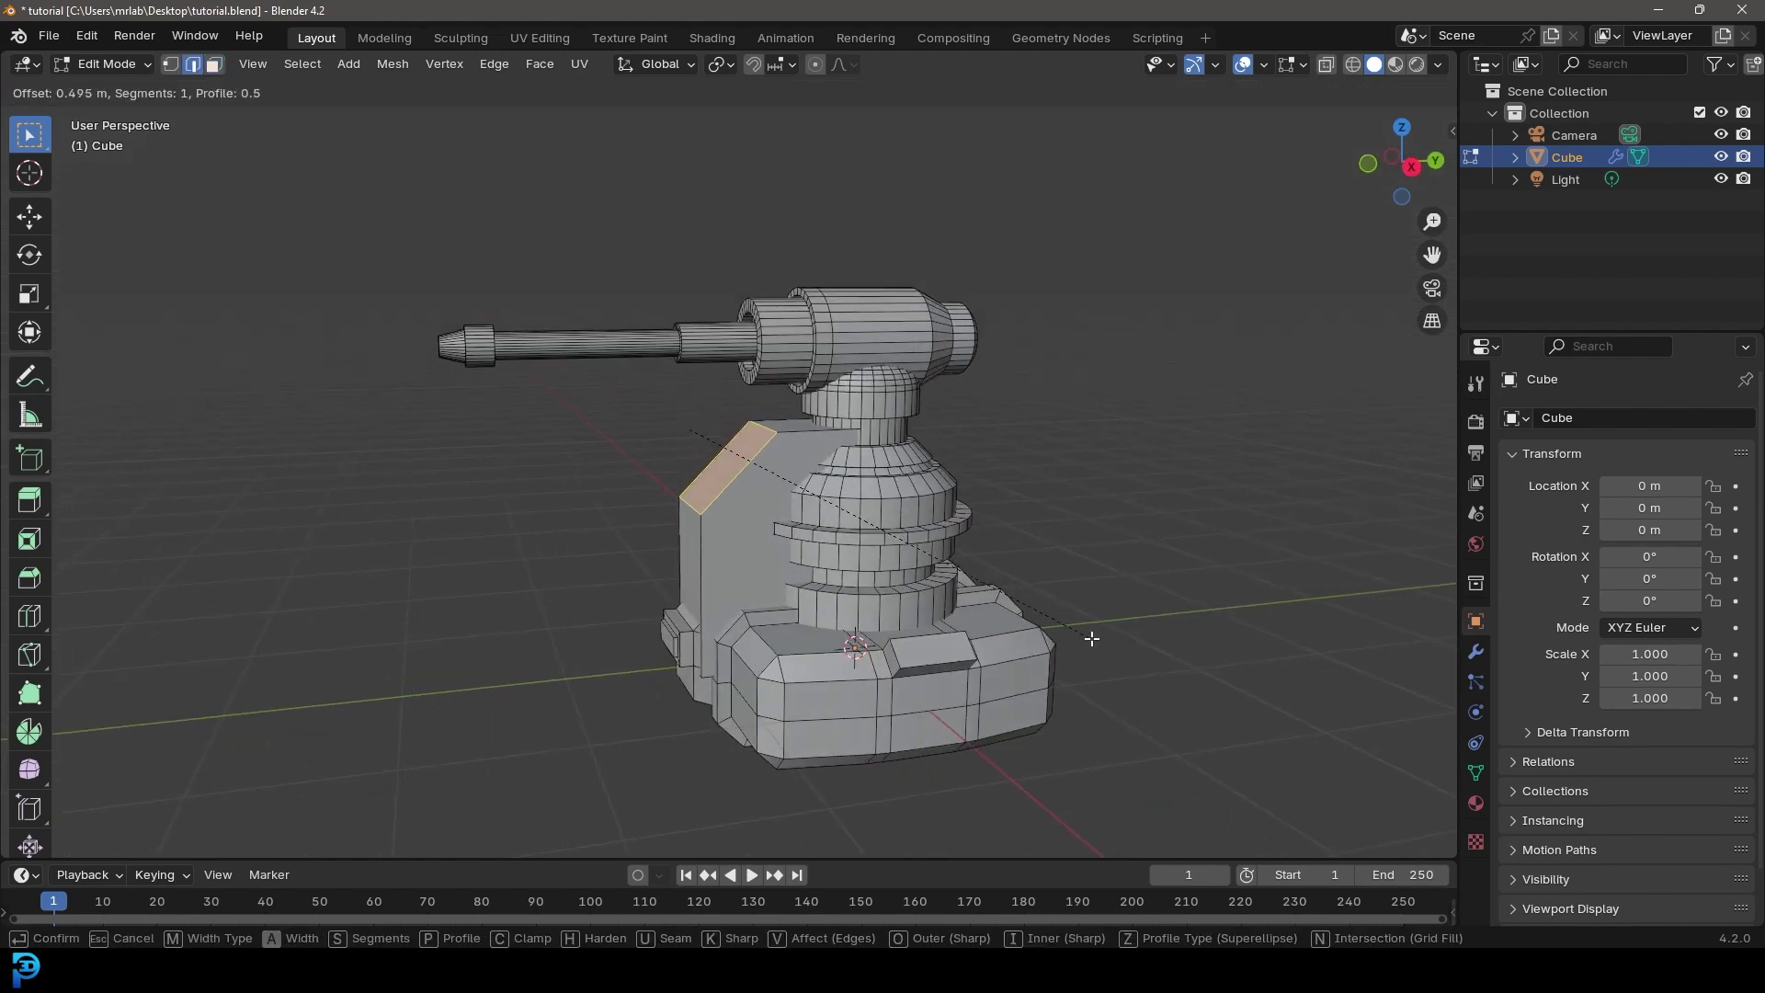
scroll(1127, 672, up, 5)
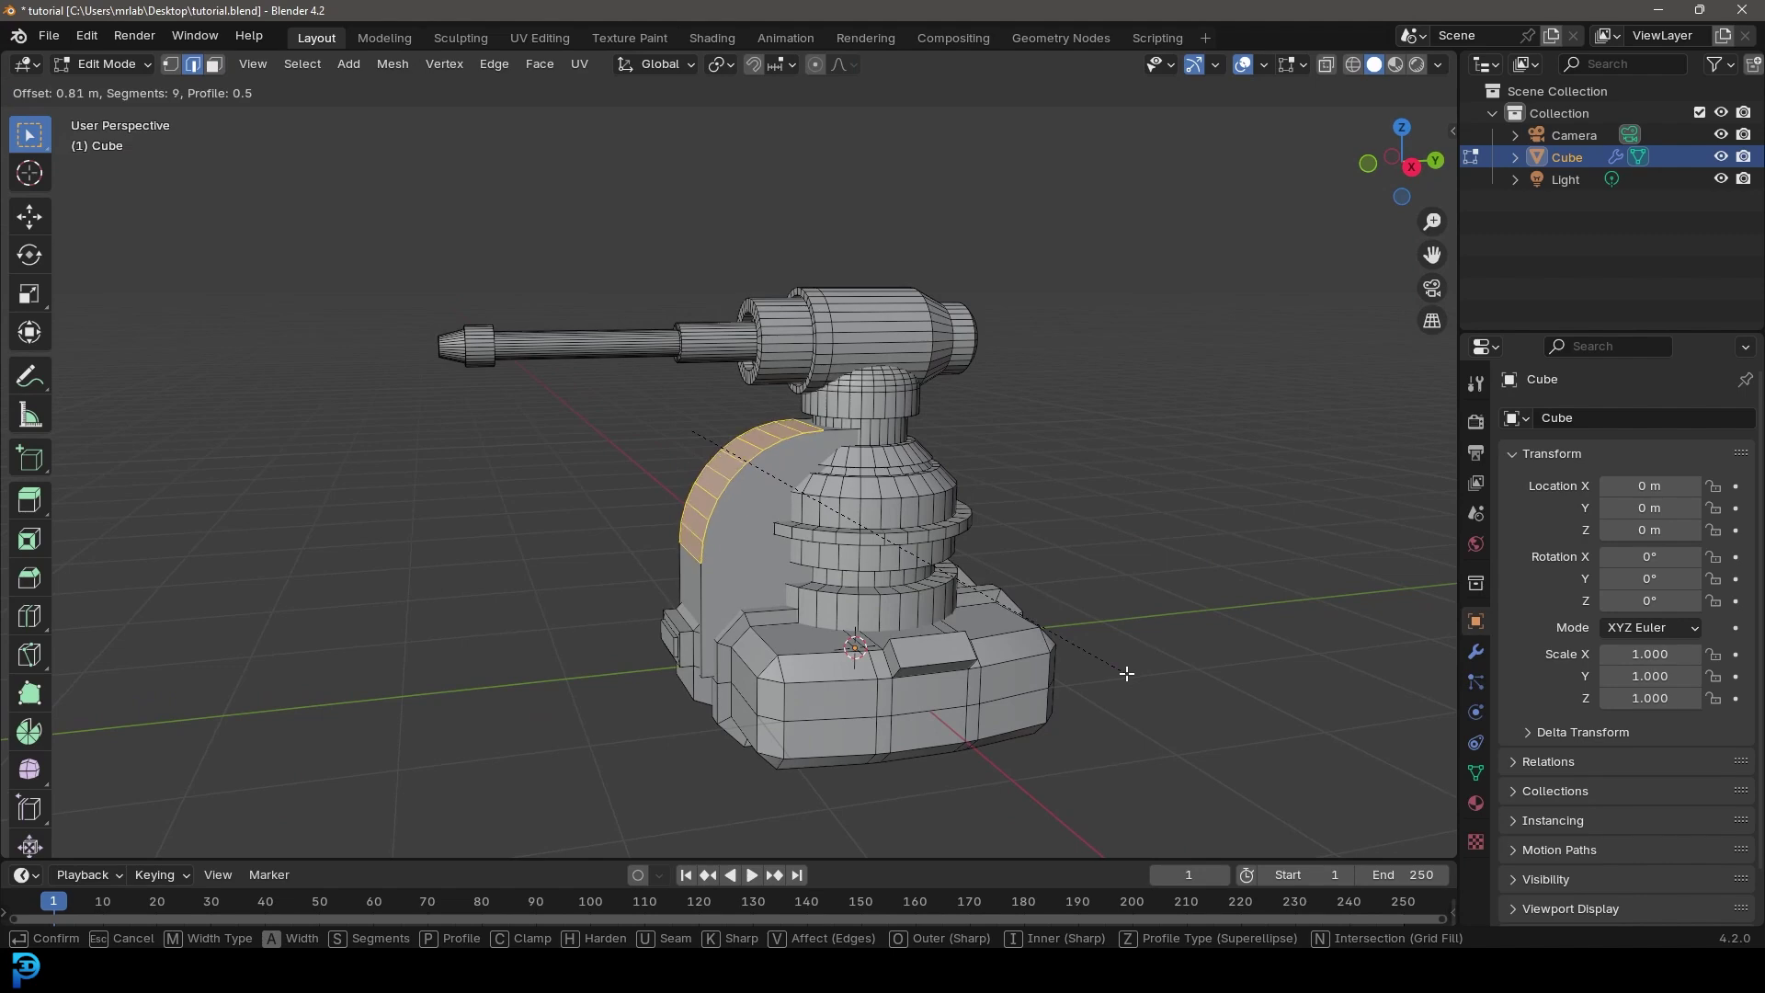
click(1126, 674)
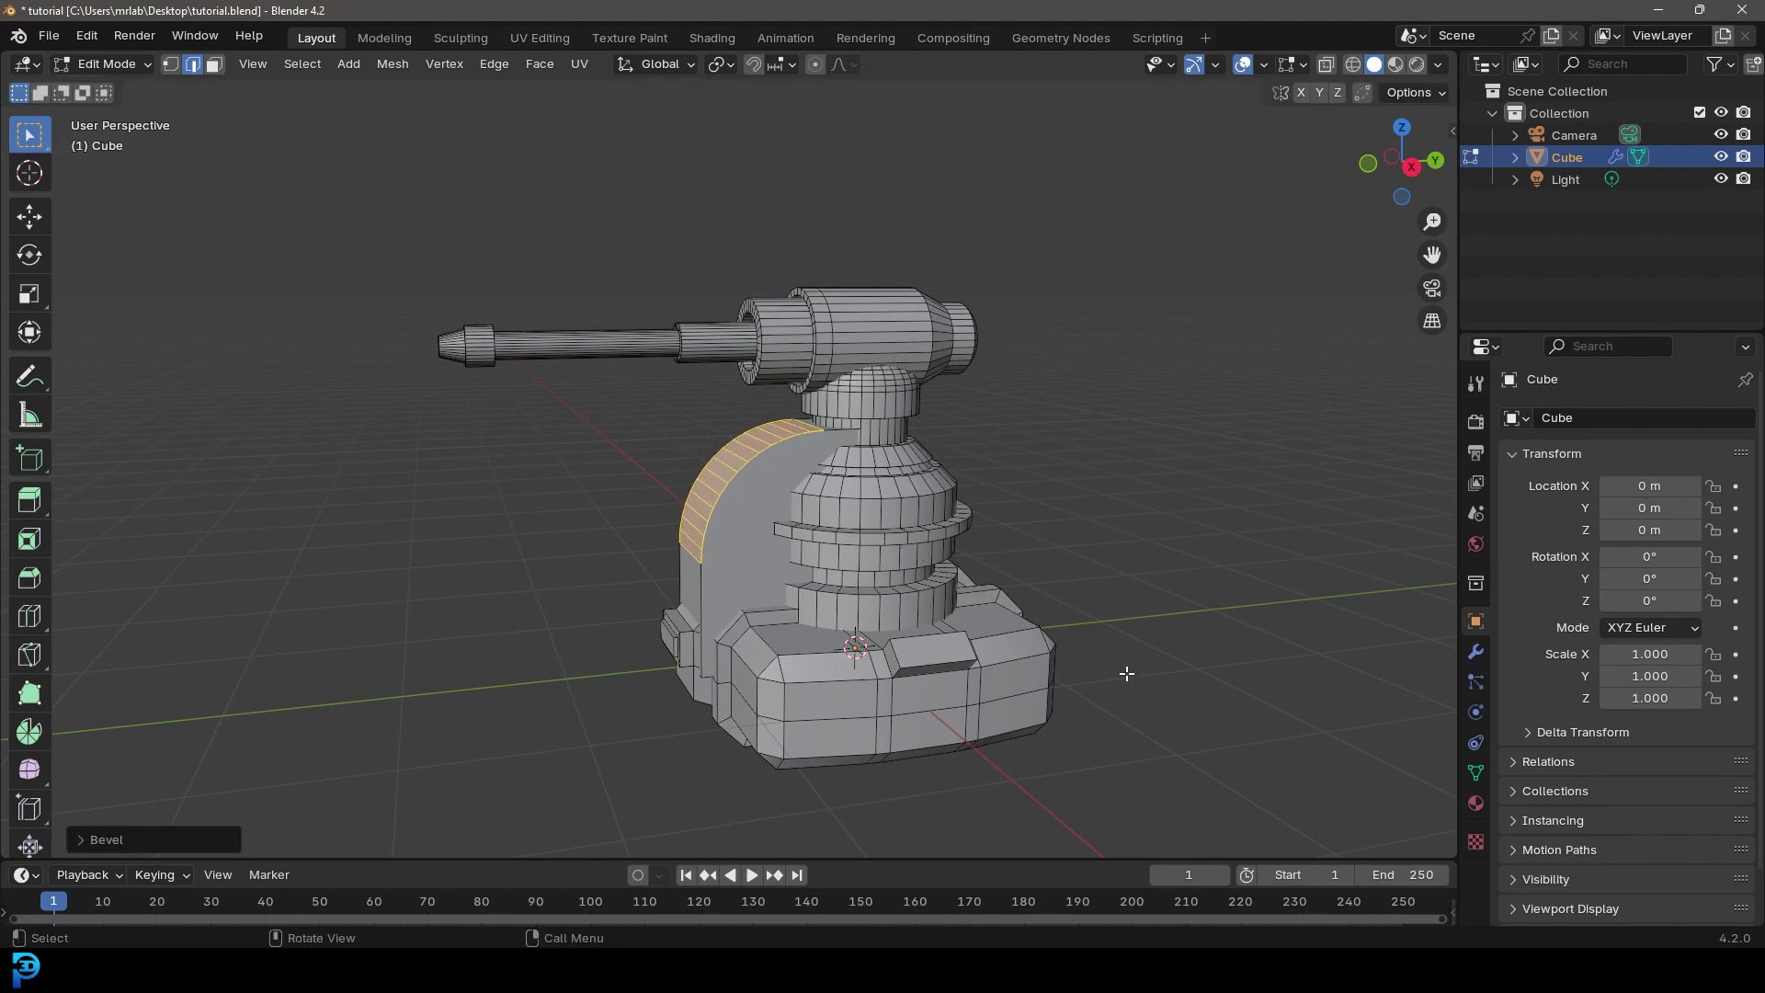
Step: Add one centred lengthwise loop cut running over the curved front of the rounded box
scroll(1214, 653, down, 4)
middle_drag(1213, 653, 808, 511)
scroll(808, 511, up, 3)
middle_drag(561, 364, 643, 395)
scroll(332, 148, up, 5)
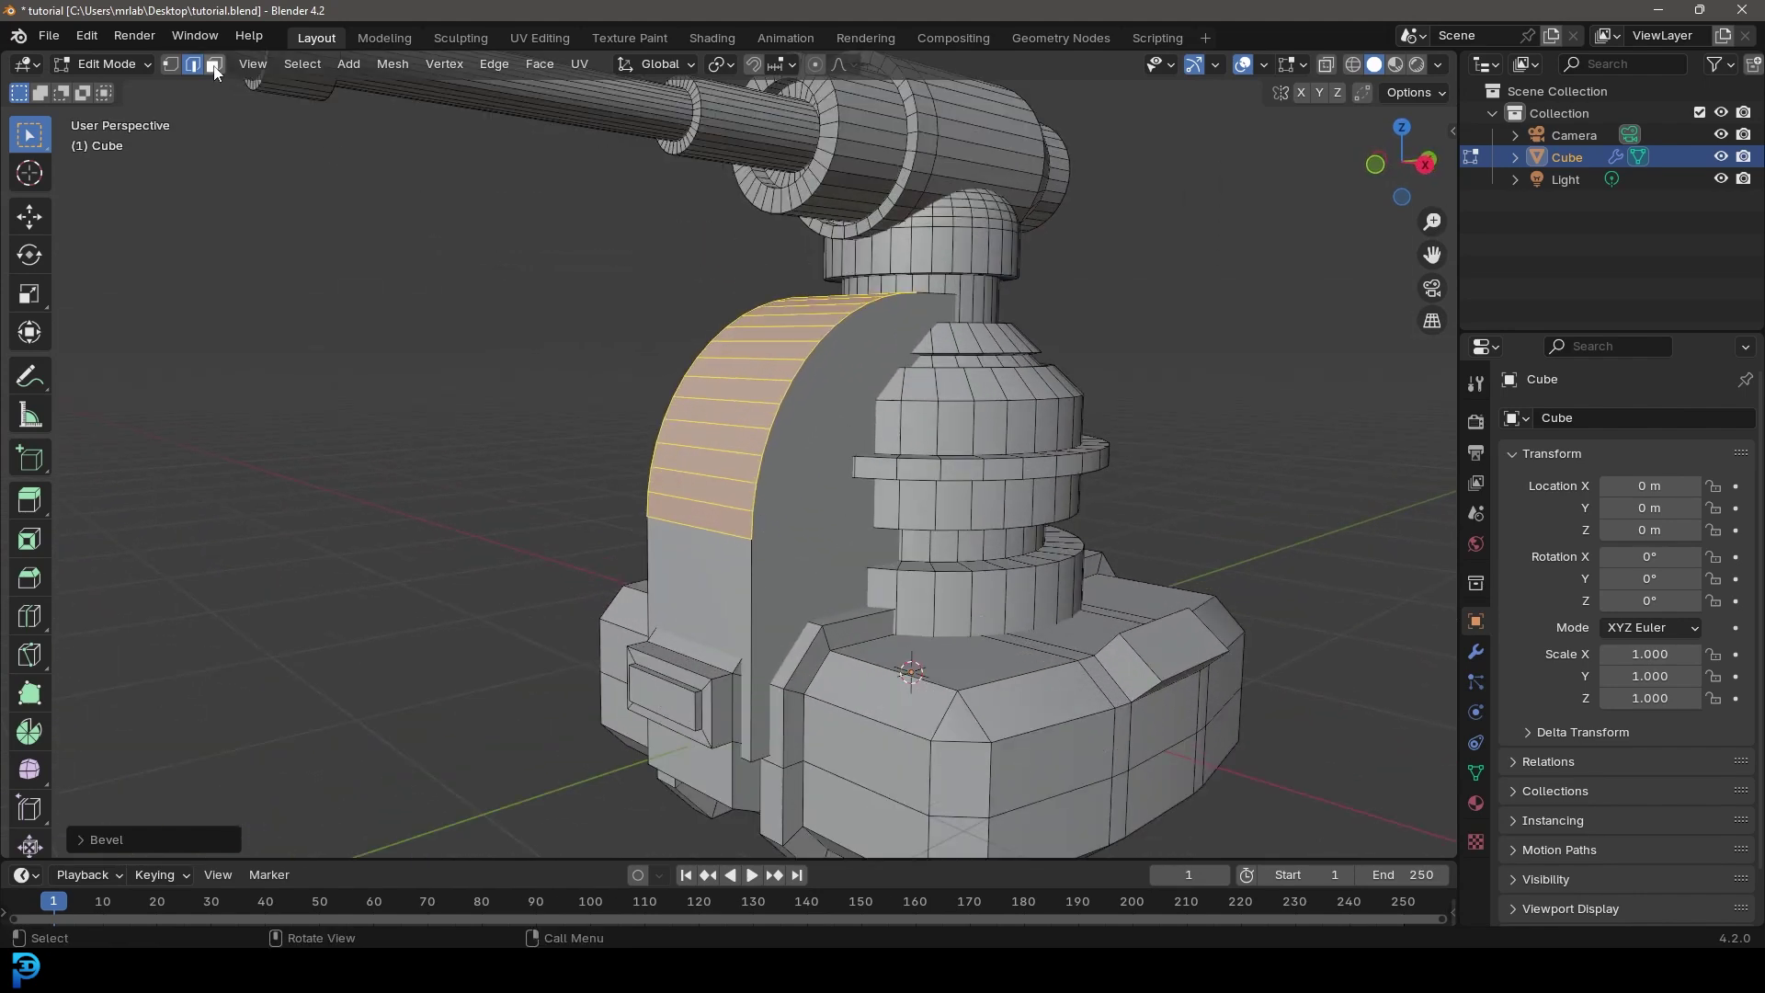
middle_drag(551, 368, 596, 365)
middle_drag(767, 414, 816, 432)
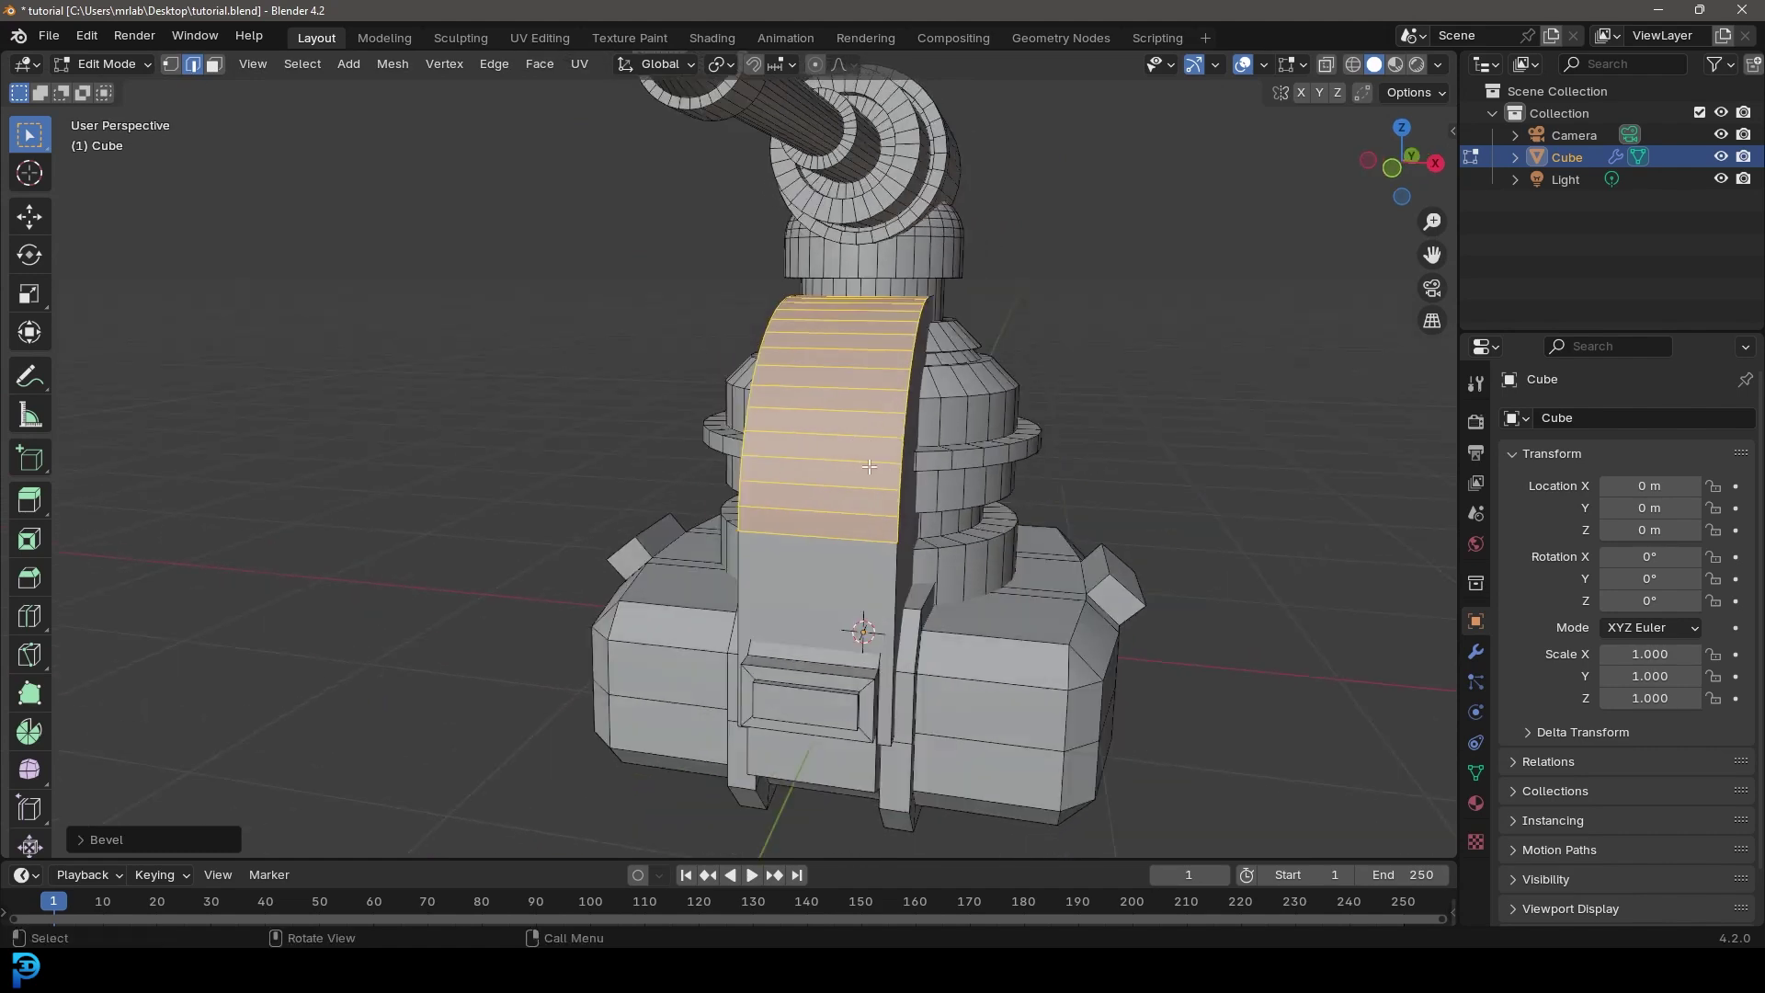
scroll(816, 423, up, 1)
key(alt+a)
key(ctrl+r)
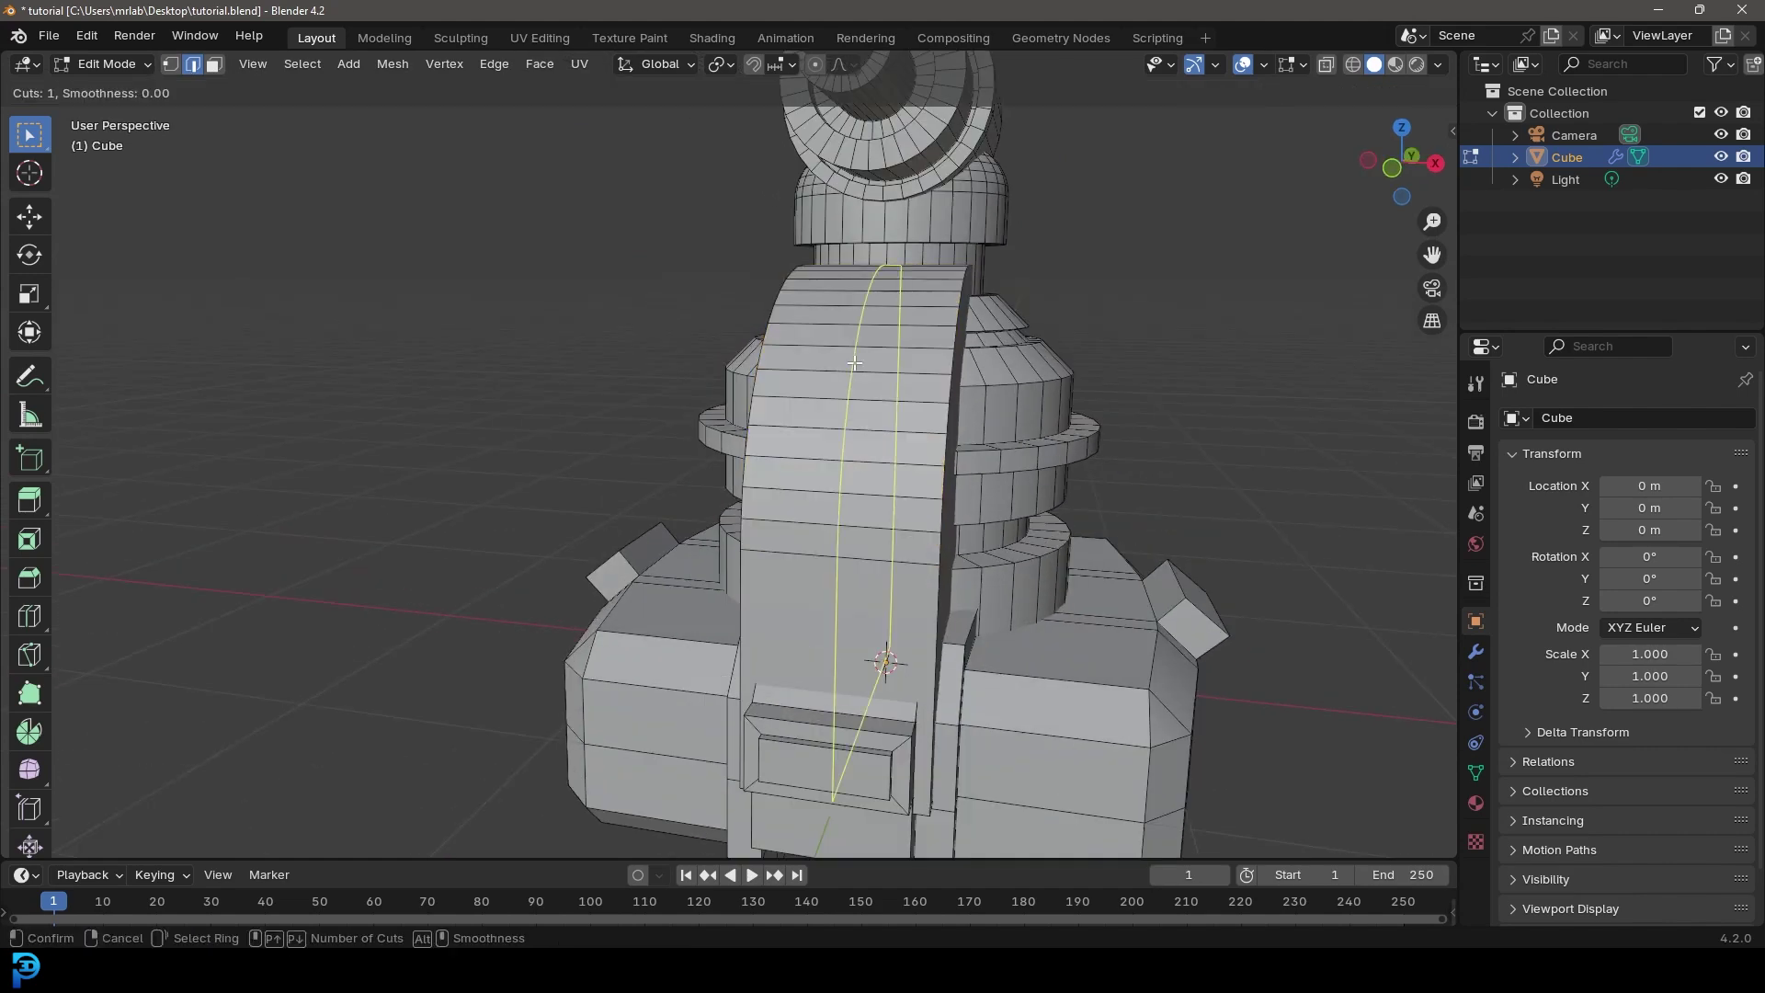
click(854, 362)
right_click(854, 362)
Step: Bevel the centre loop about 0.21 m with a single segment to form a wide strip along the curved front
middle_drag(1107, 422, 1150, 460)
key(ctrl+b)
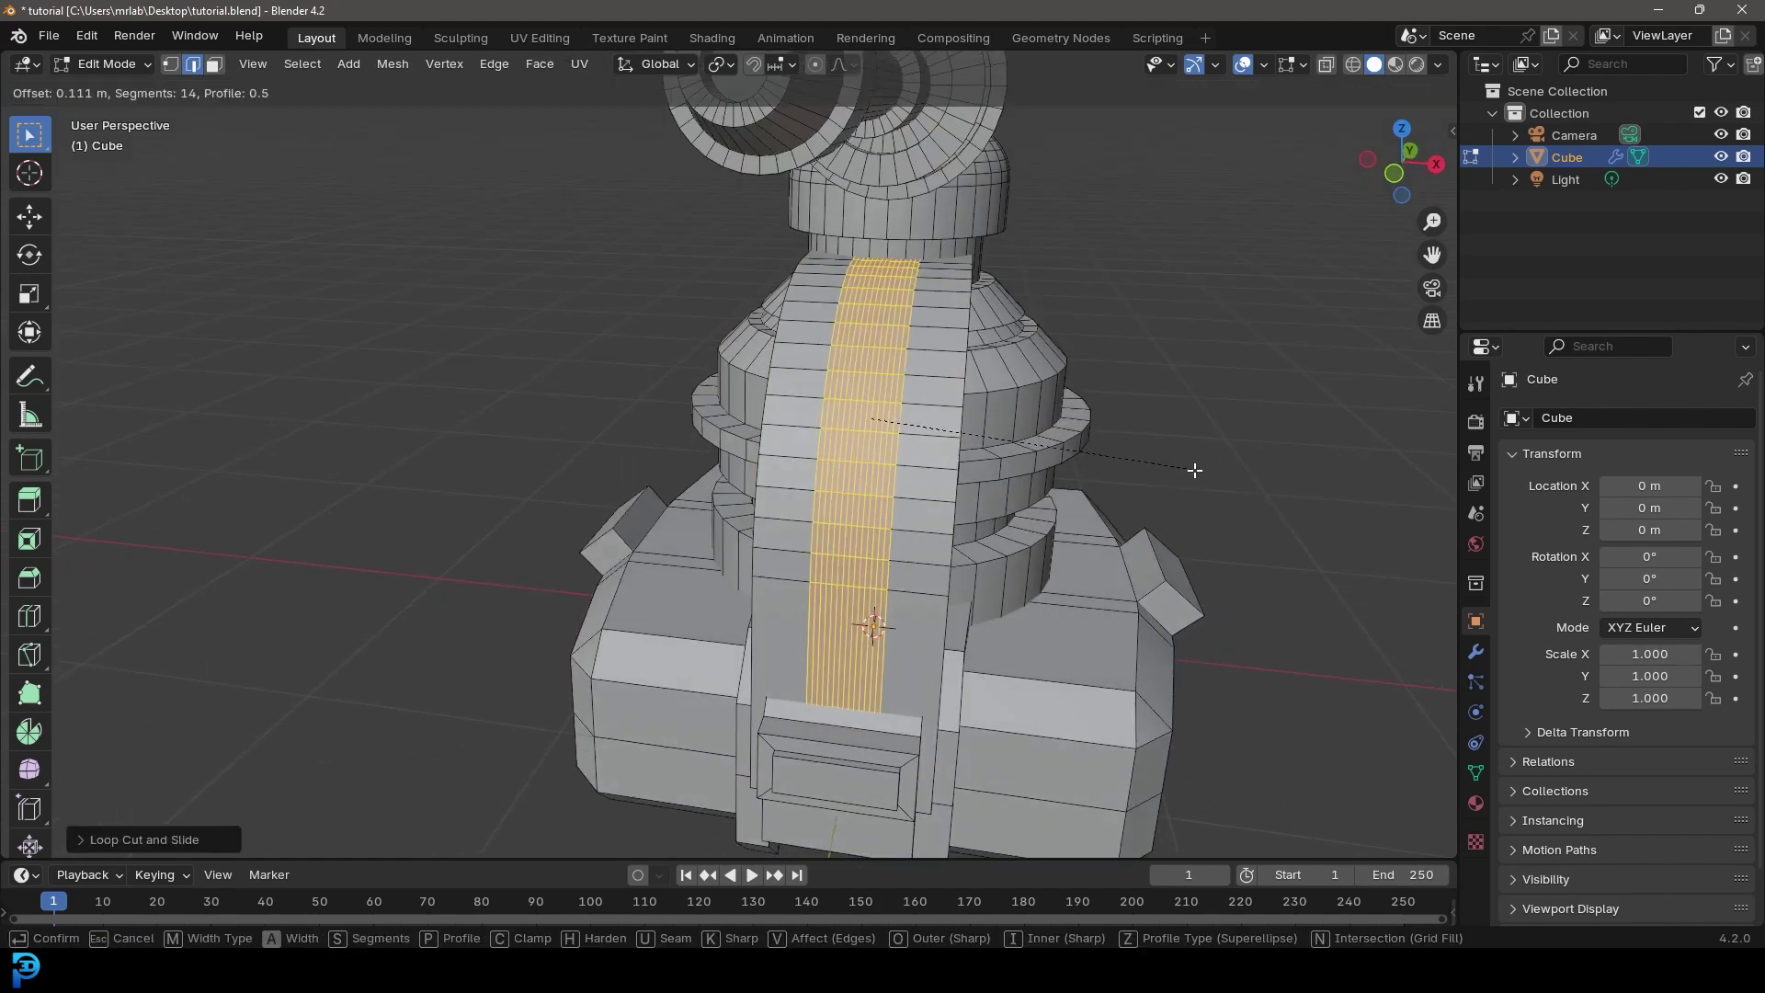
scroll(1216, 483, down, 8)
scroll(1216, 483, down, 2)
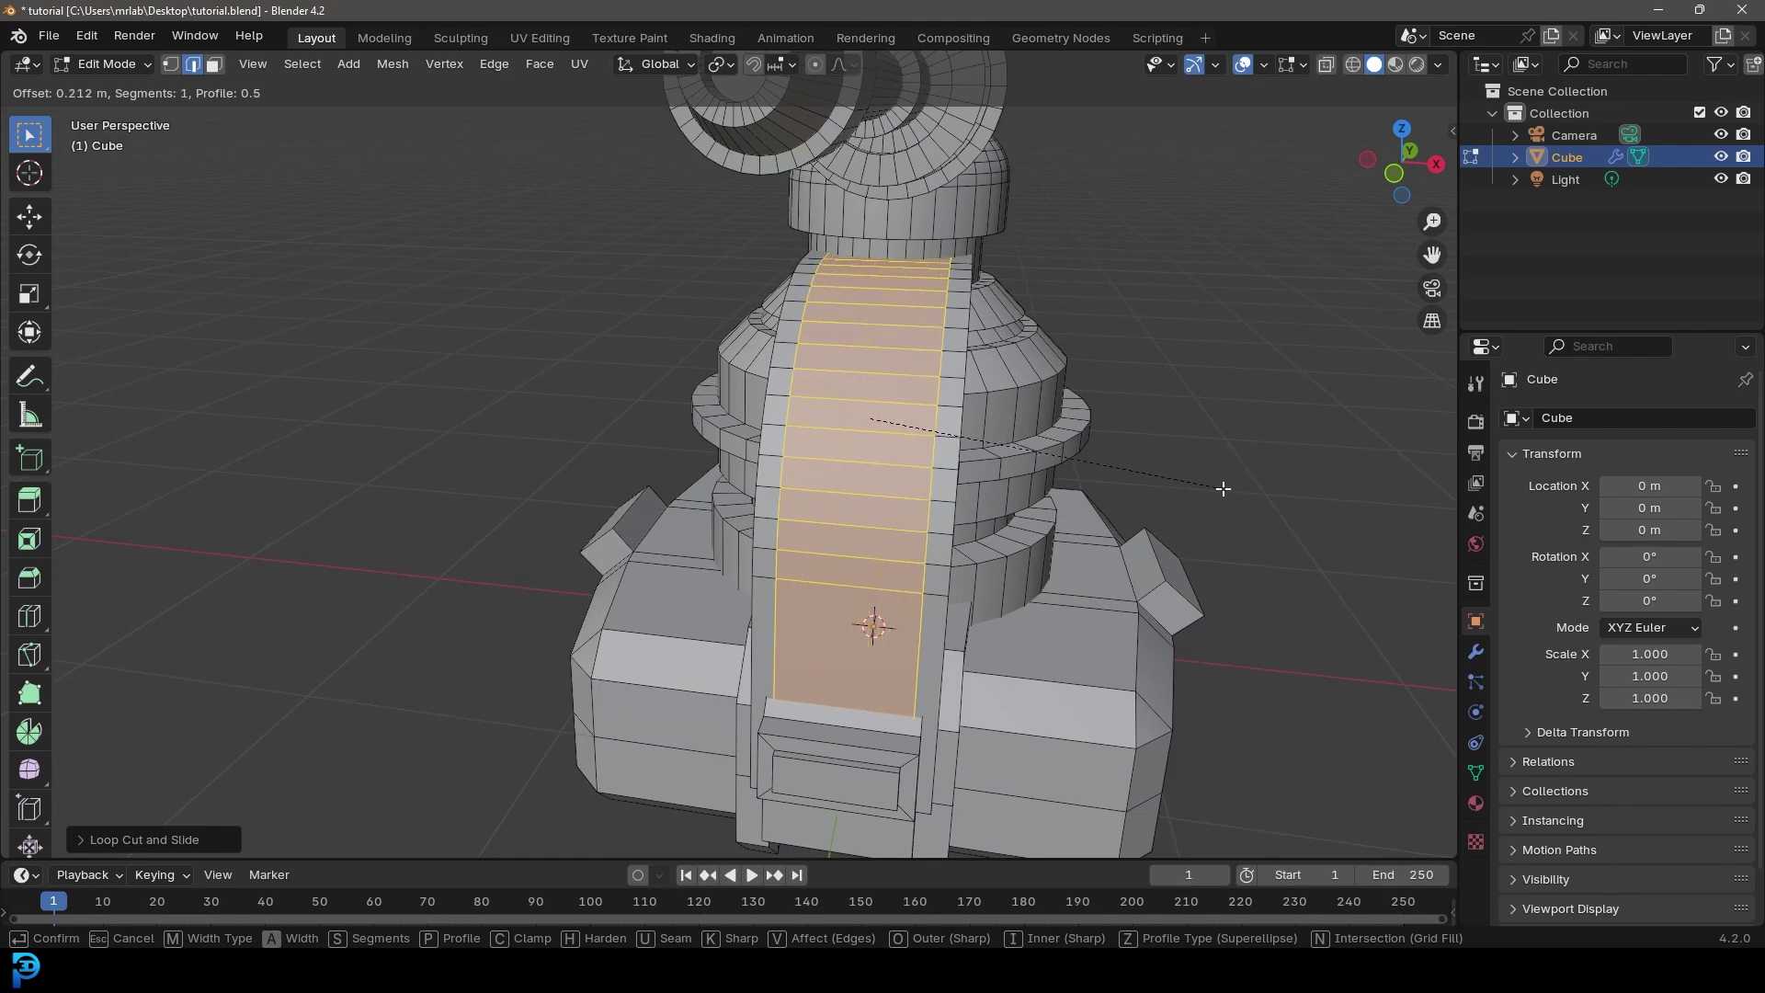
click(1222, 488)
Step: Extrude the central strip in place and shrink it inward about 0.05 m along its normals to make a groove
middle_drag(1084, 472, 1051, 471)
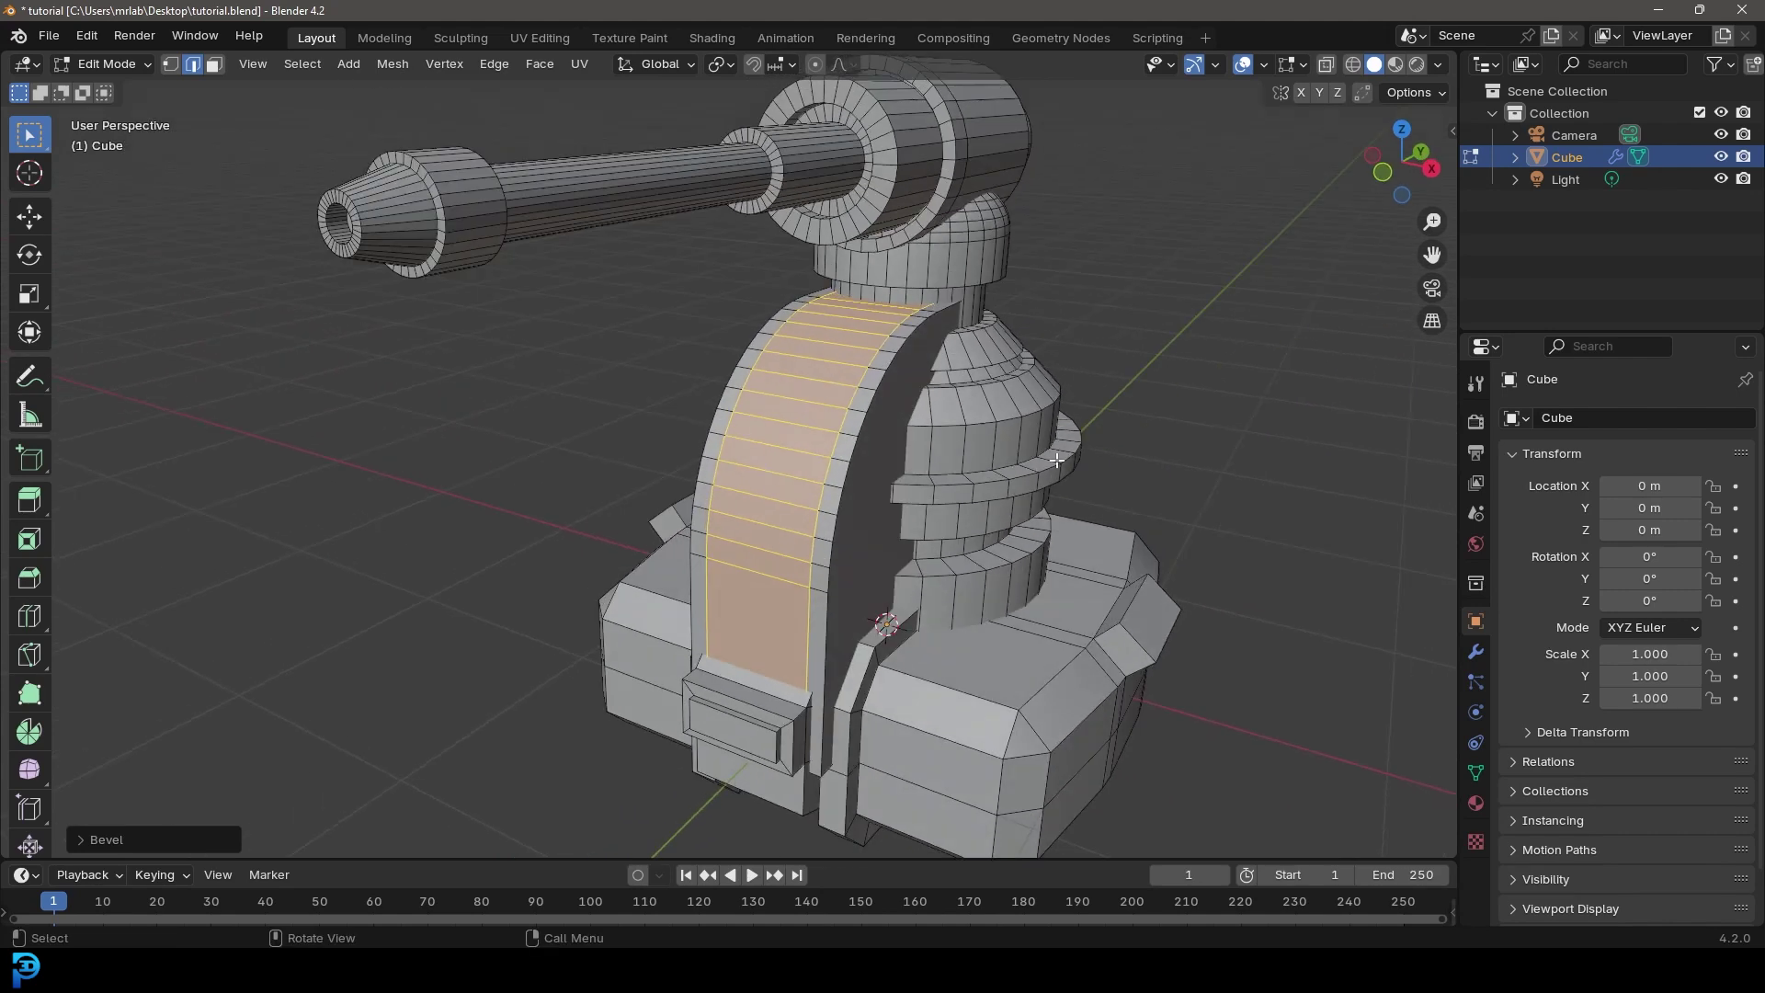
key(e)
right_click(1136, 483)
key(alt+s)
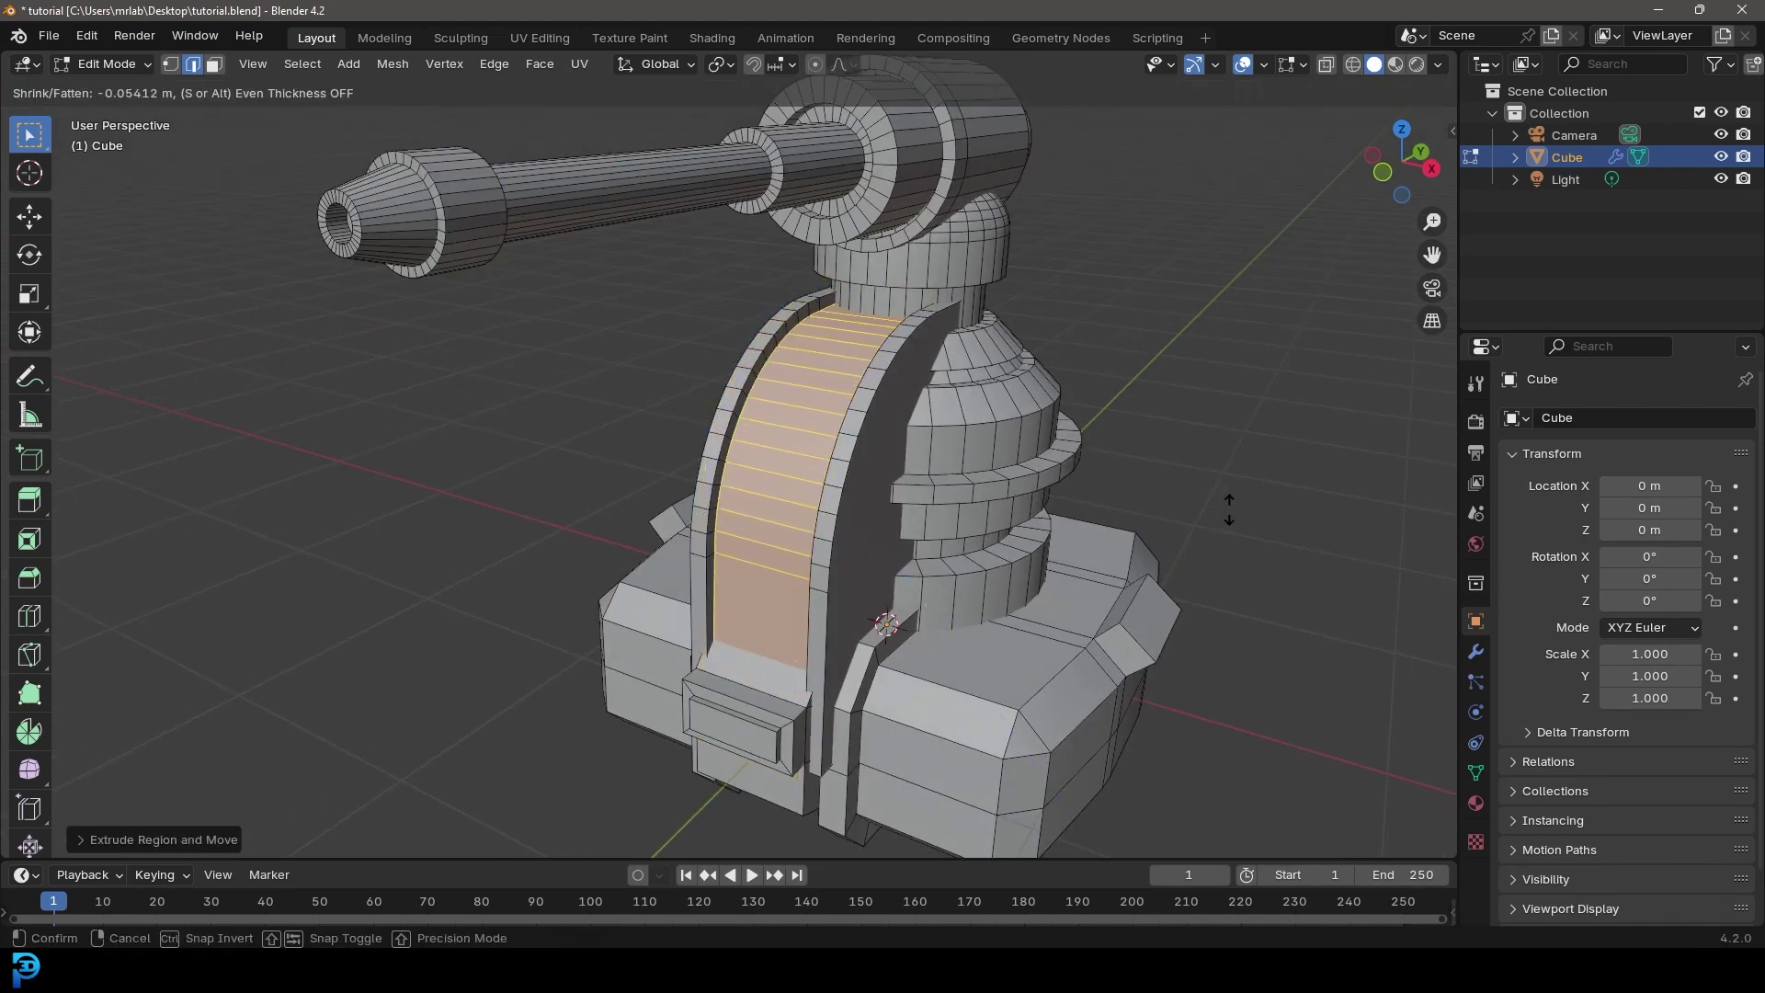
click(1230, 509)
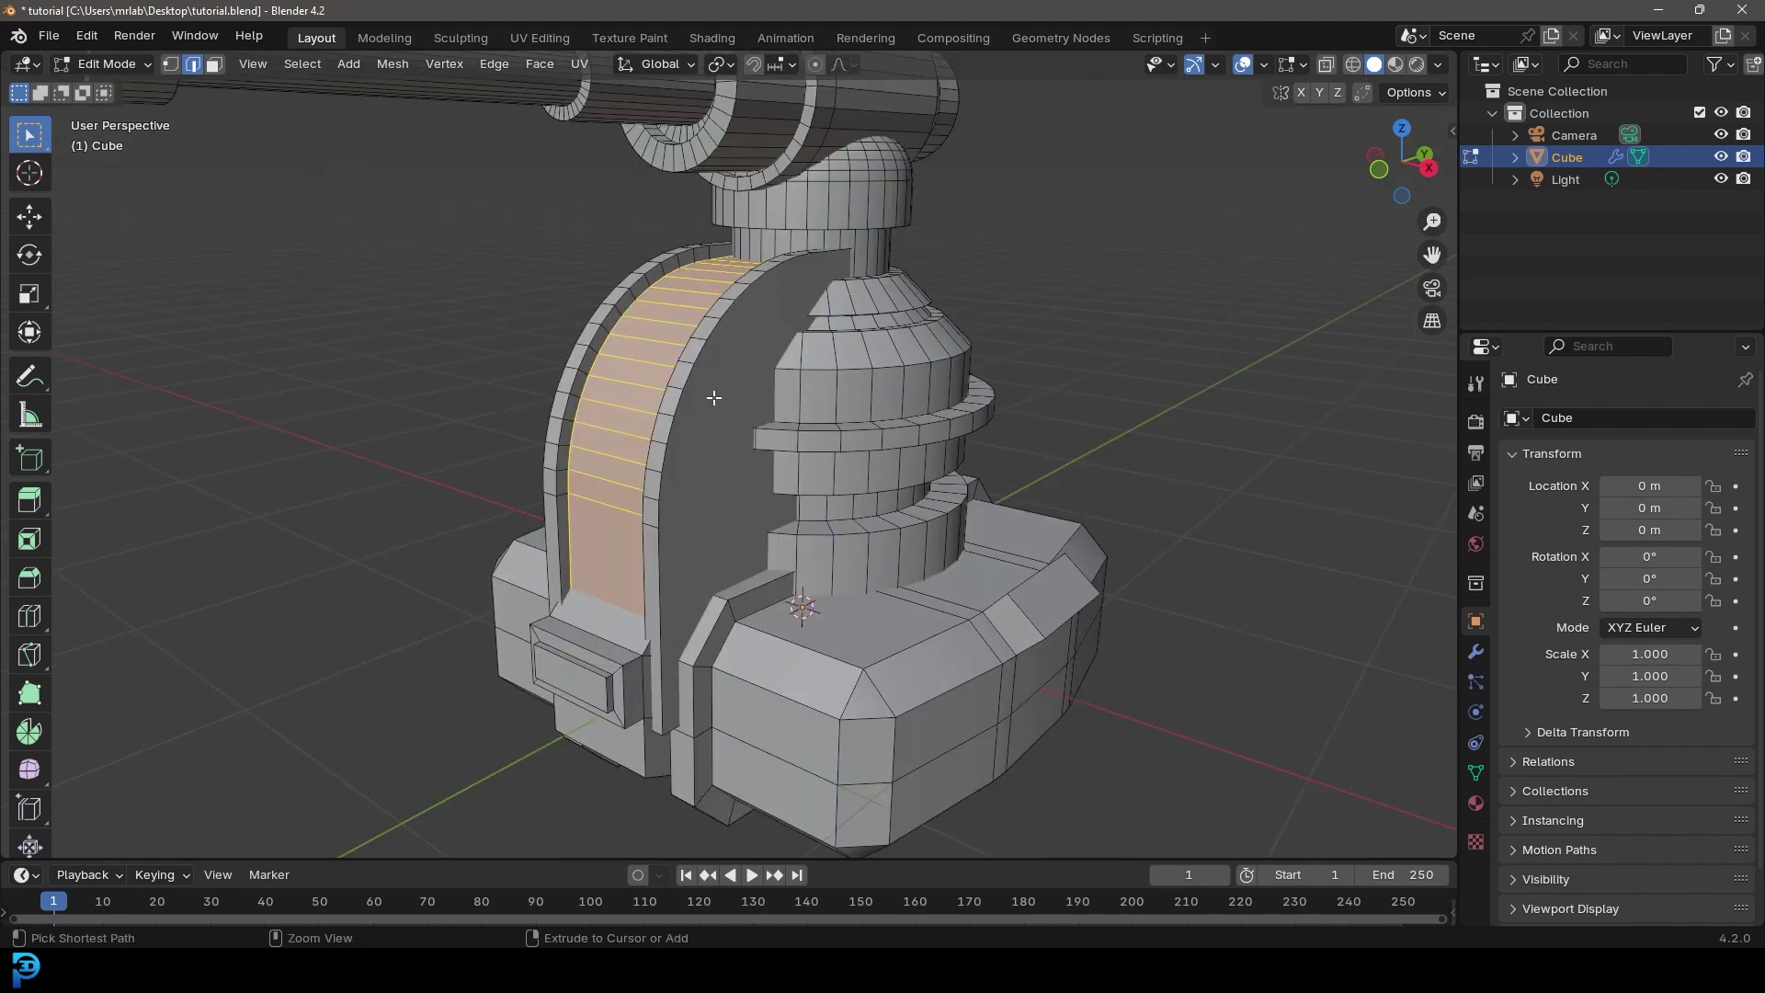
Step: Select the whole linked curved panel, scale it to about 0.7 and shift it along Y against the turret
key(ctrl+l)
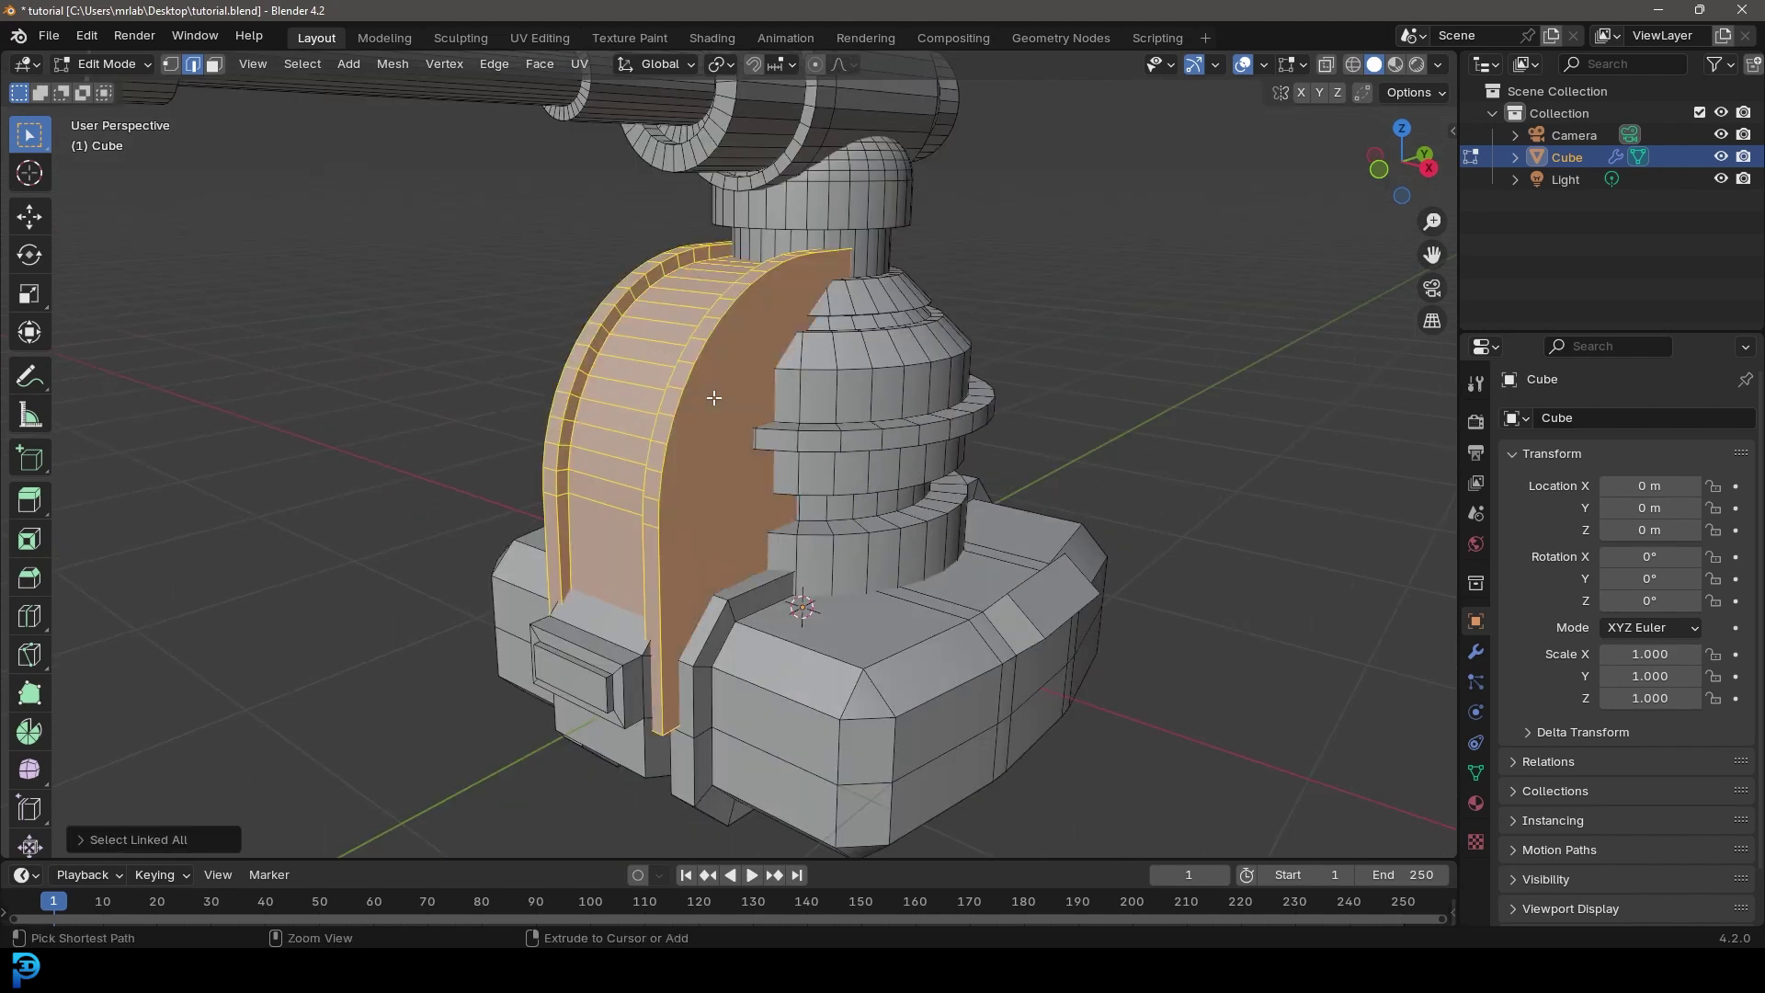
key(s)
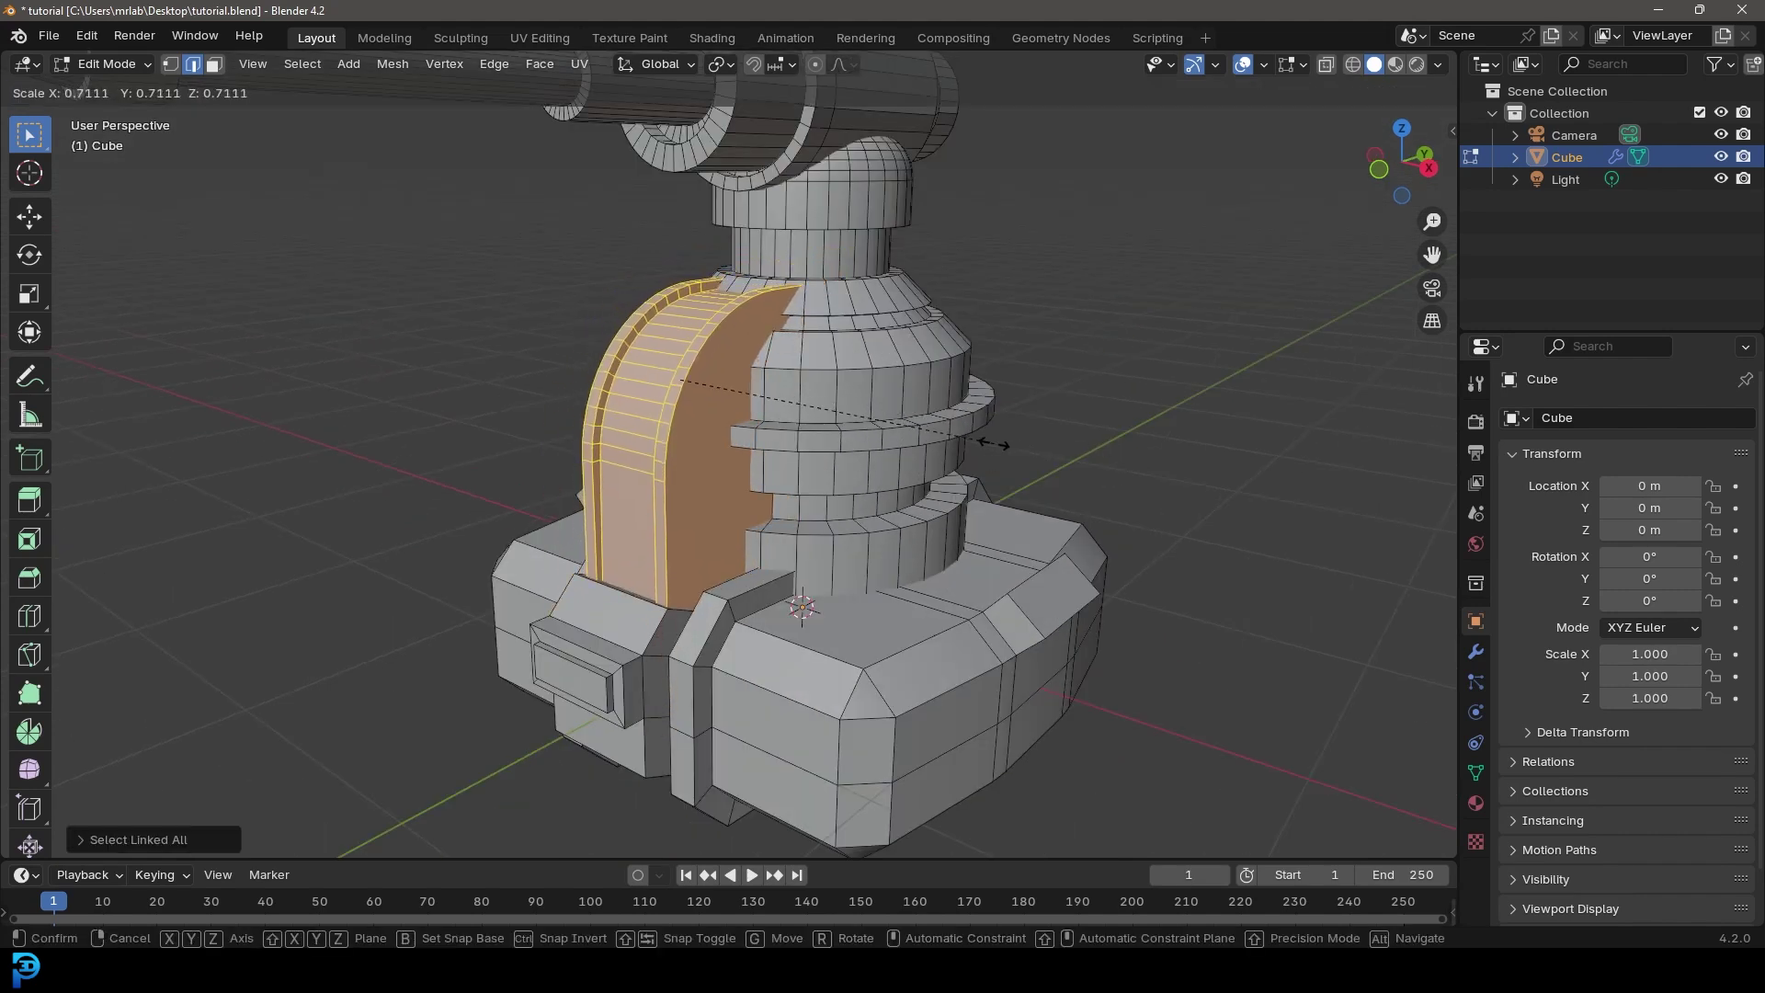
click(983, 447)
key(g)
key(y)
click(1004, 445)
Step: Return to Object Mode and apply Shade Auto Smooth to the turret model
scroll(1003, 445, down, 4)
middle_drag(1003, 445, 830, 456)
scroll(830, 456, up, 2)
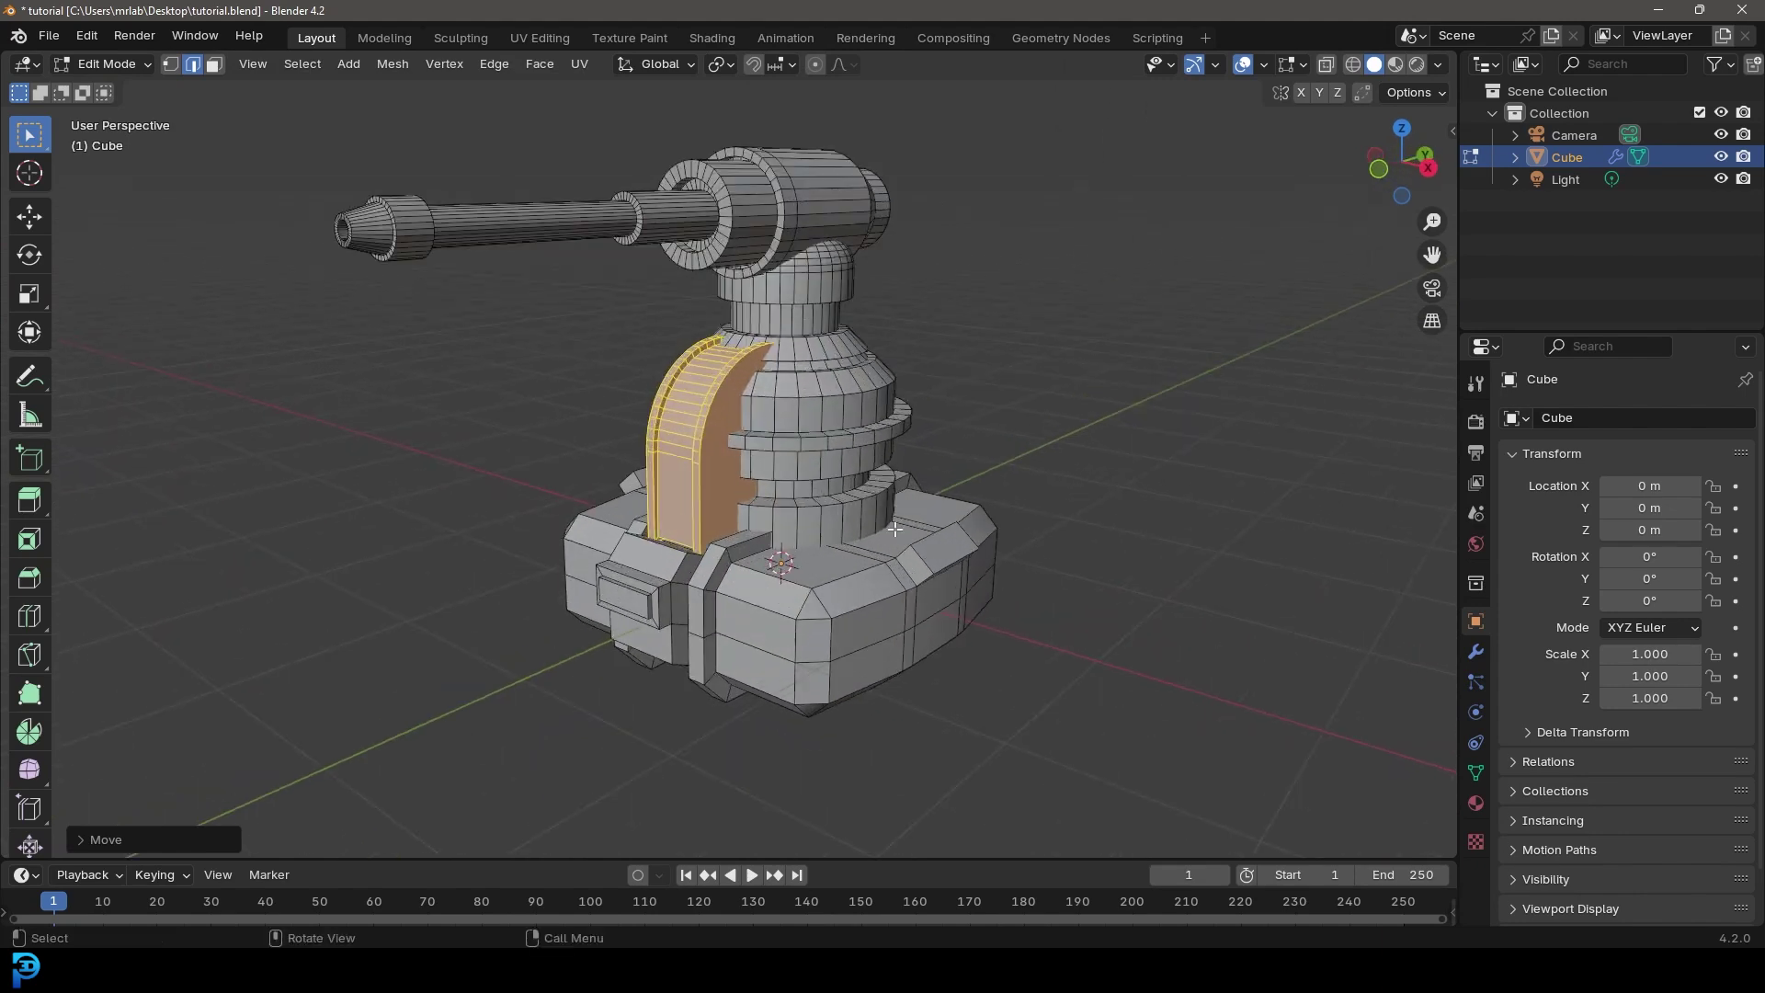
key(Tab)
middle_drag(733, 307, 776, 339)
scroll(775, 338, up, 1)
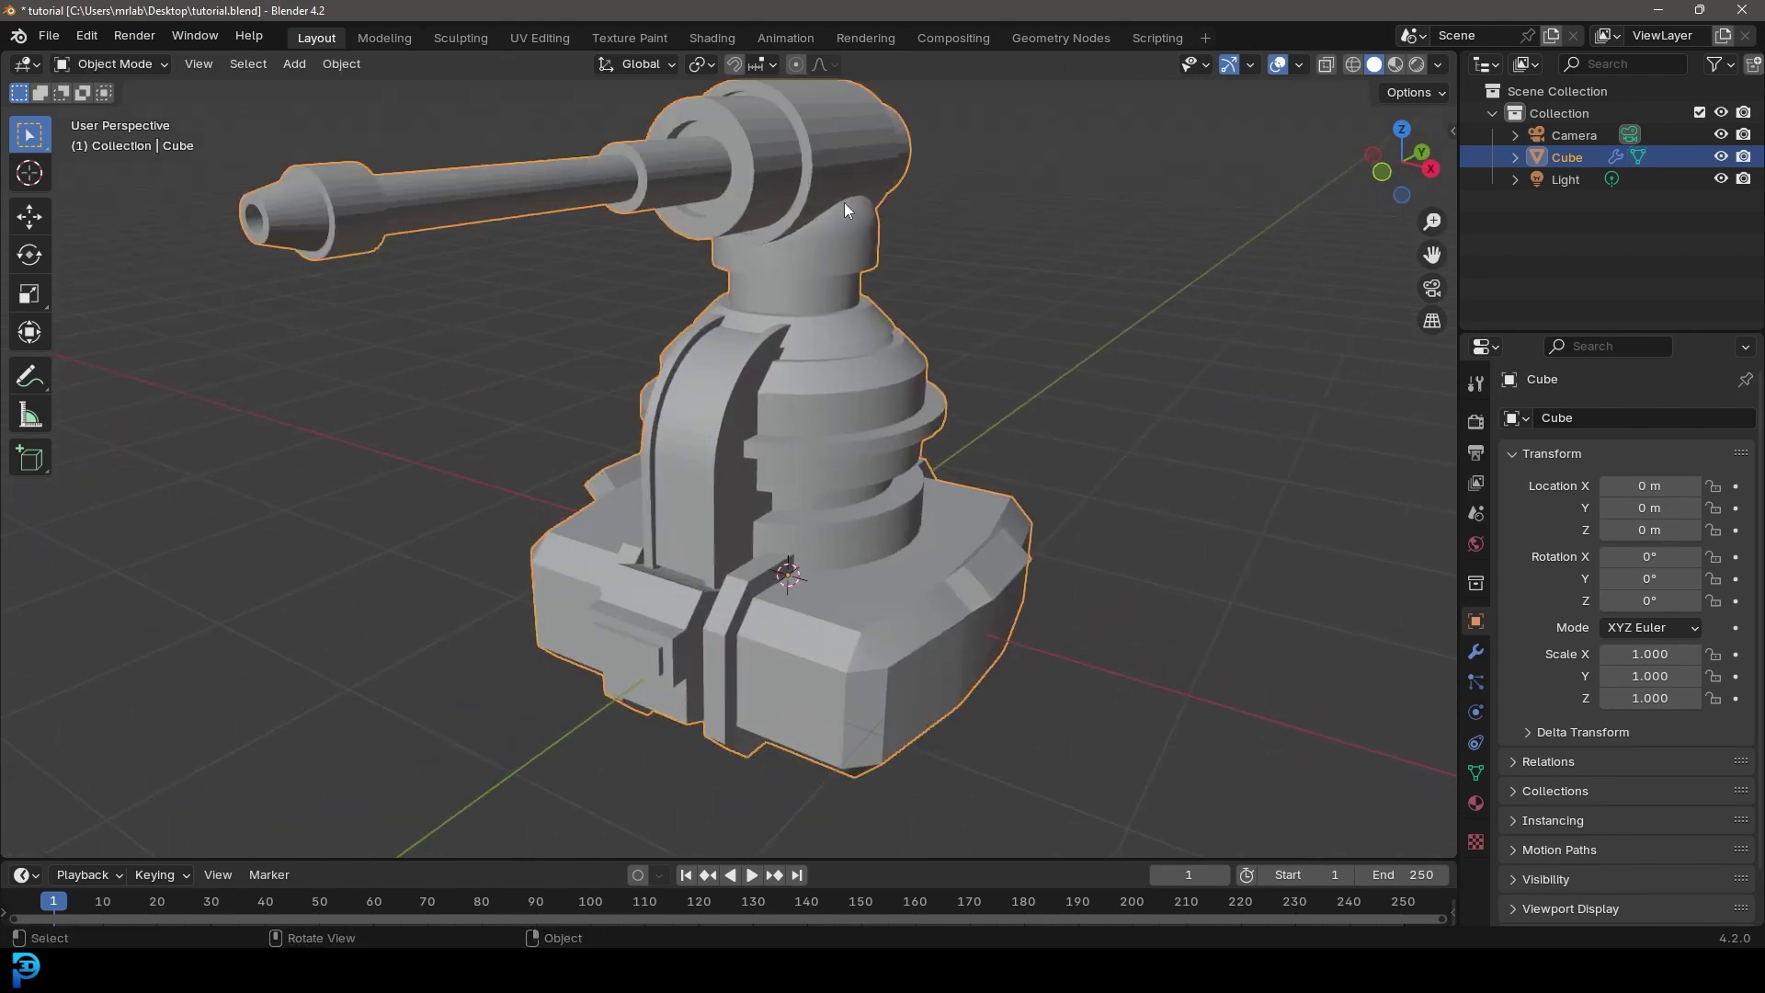
right_click(844, 201)
click(808, 203)
scroll(927, 439, down, 3)
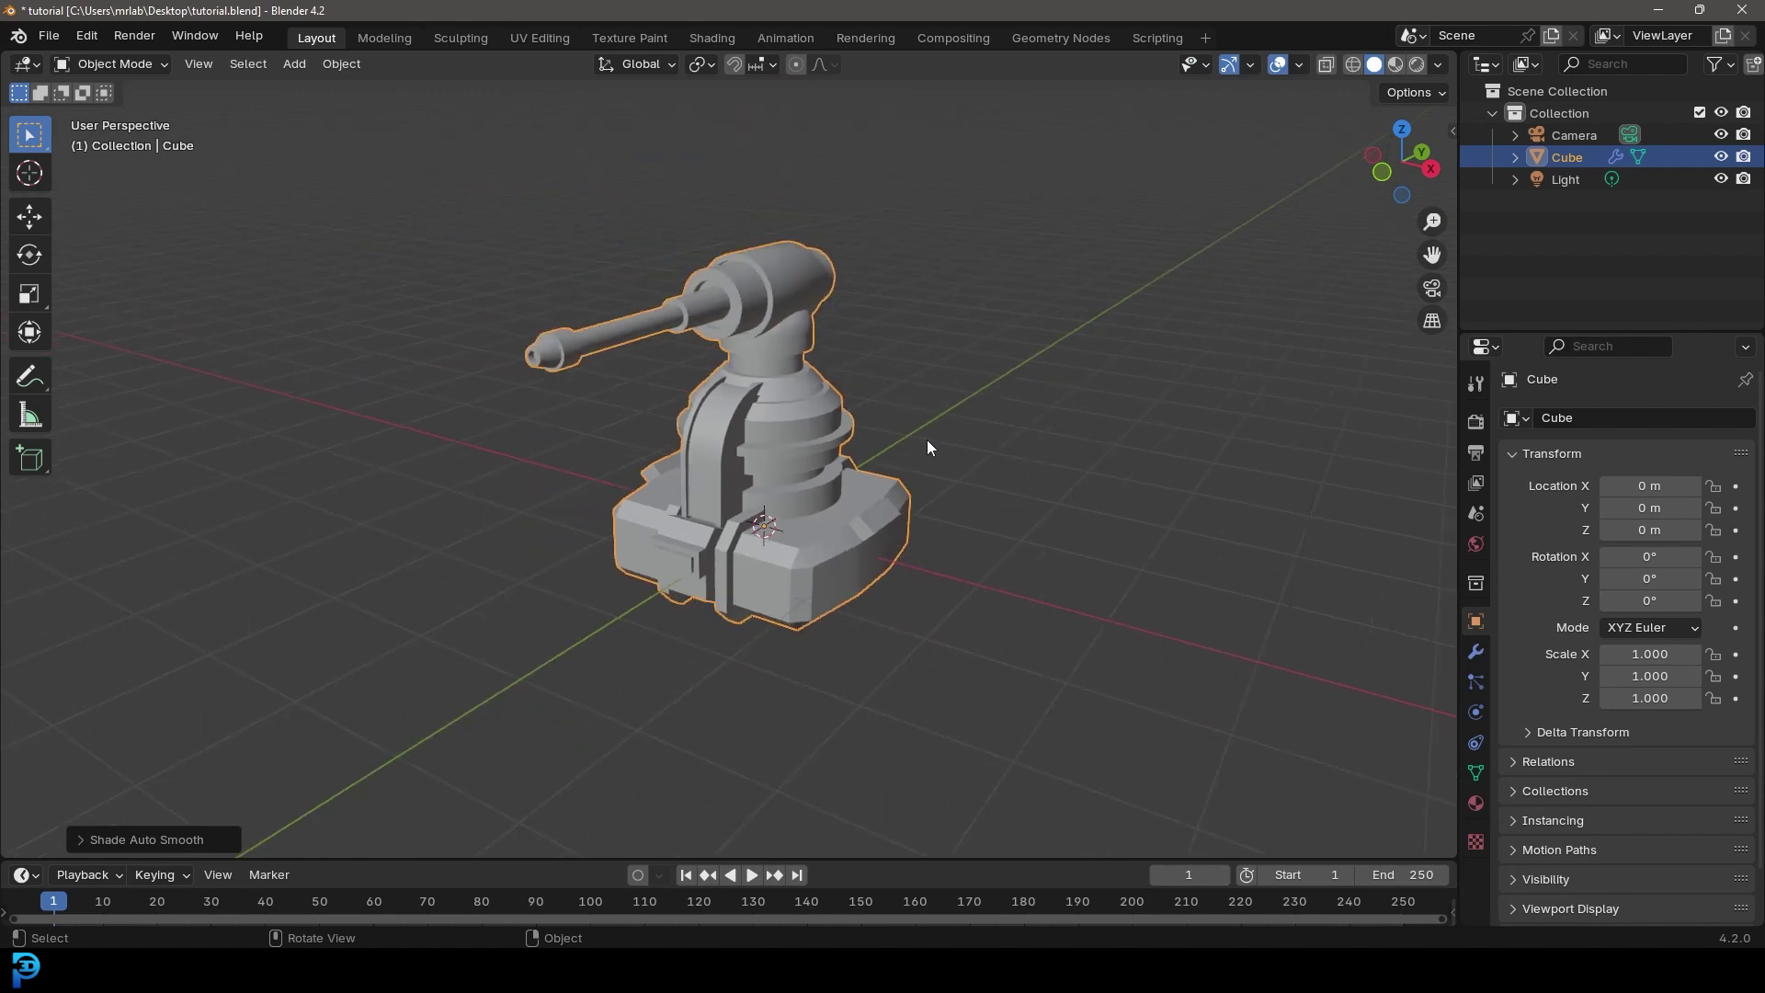
Step: Raise the turret model along Z to a height of about 0.95 m above the ground and deselect it
key(KP_1)
key(g)
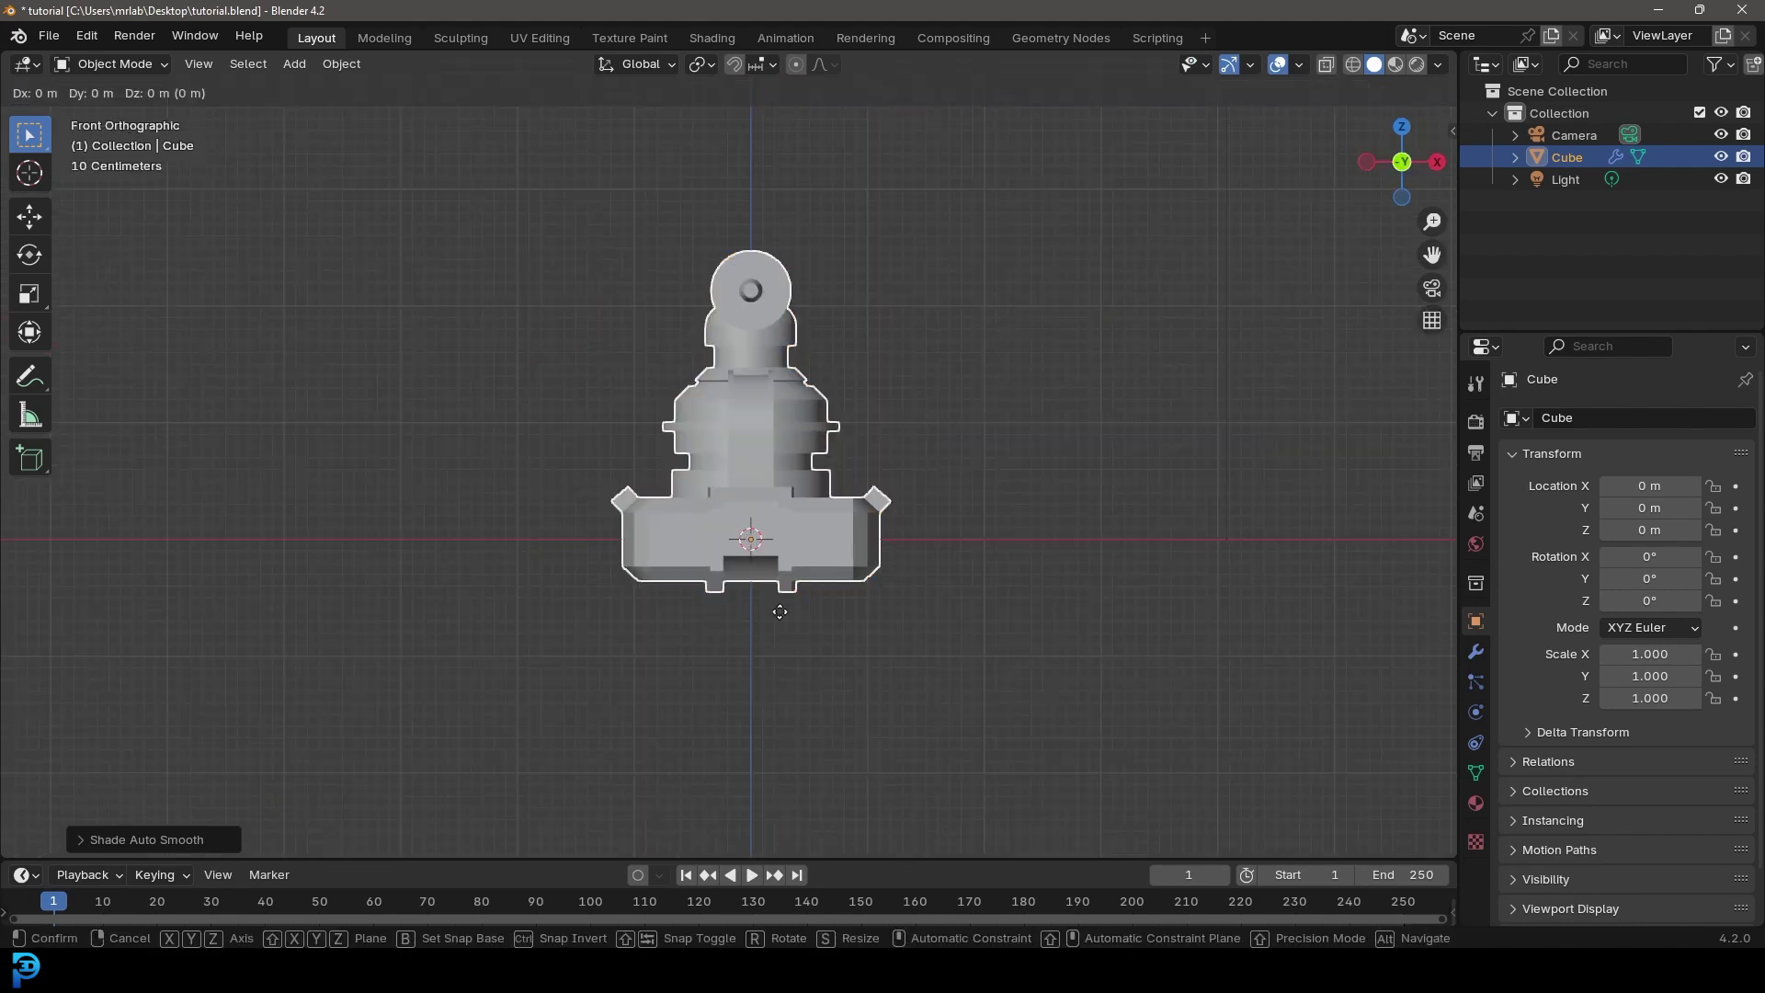
key(z)
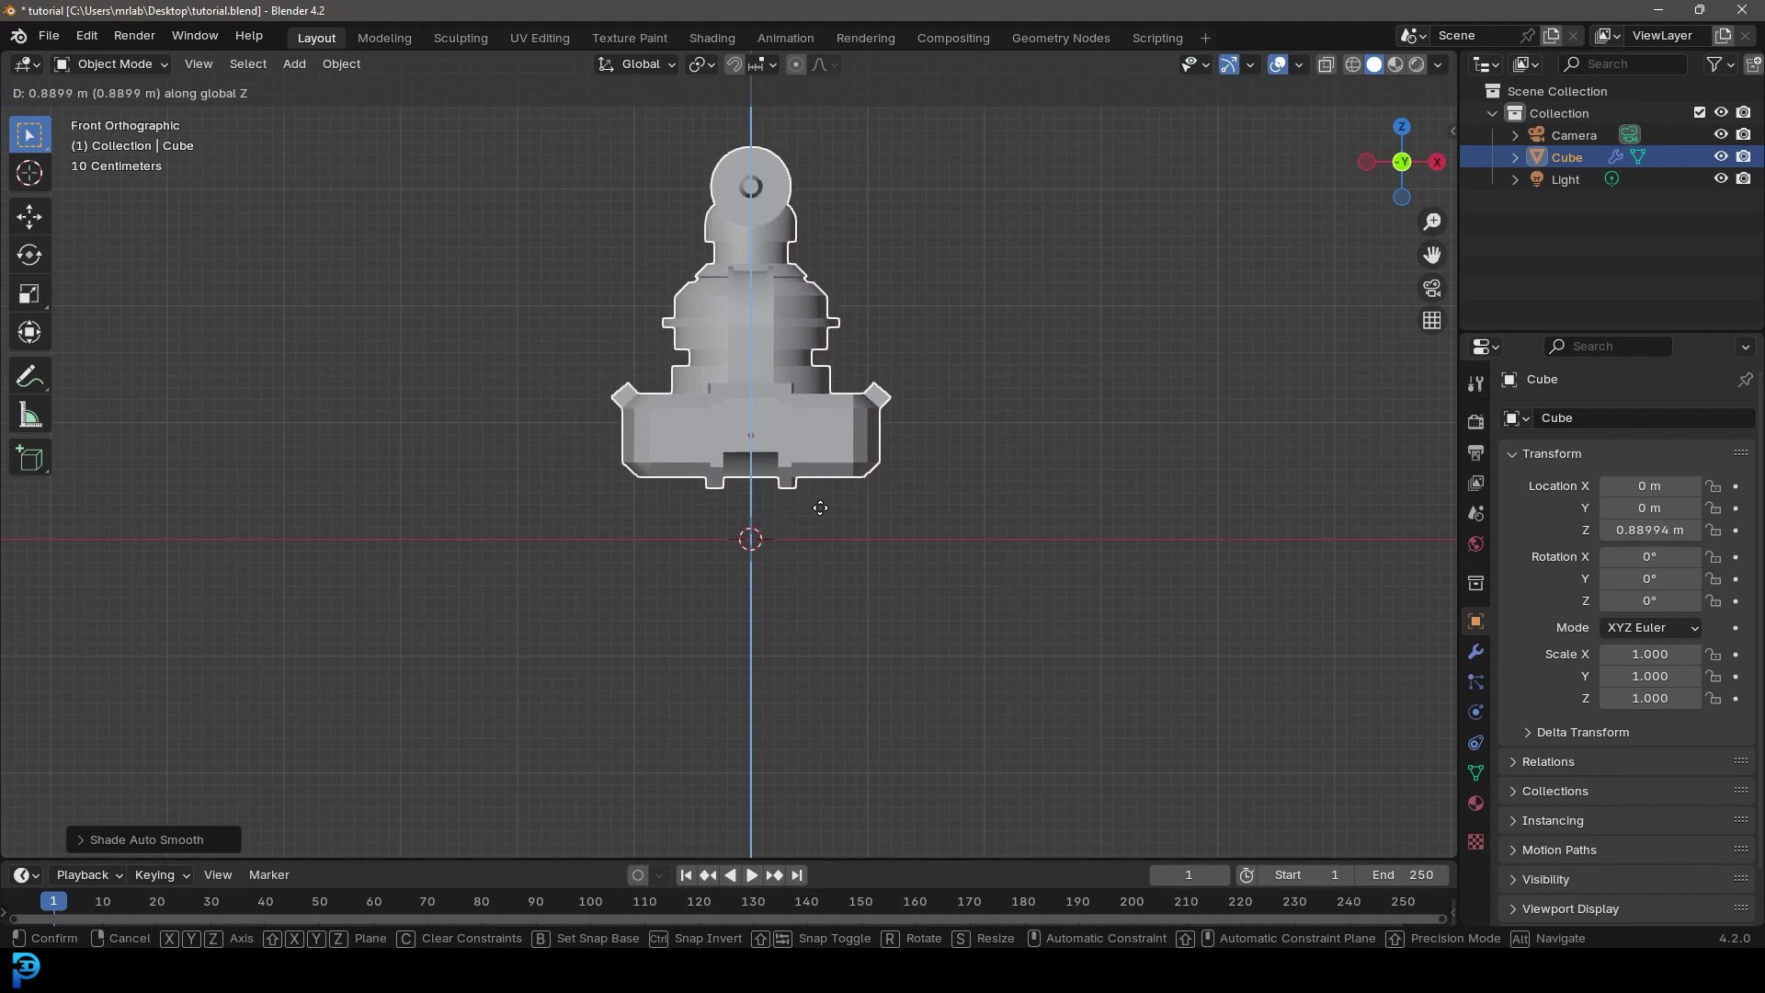
click(820, 508)
shift+scroll(810, 415, up, 1)
key(g)
key(z)
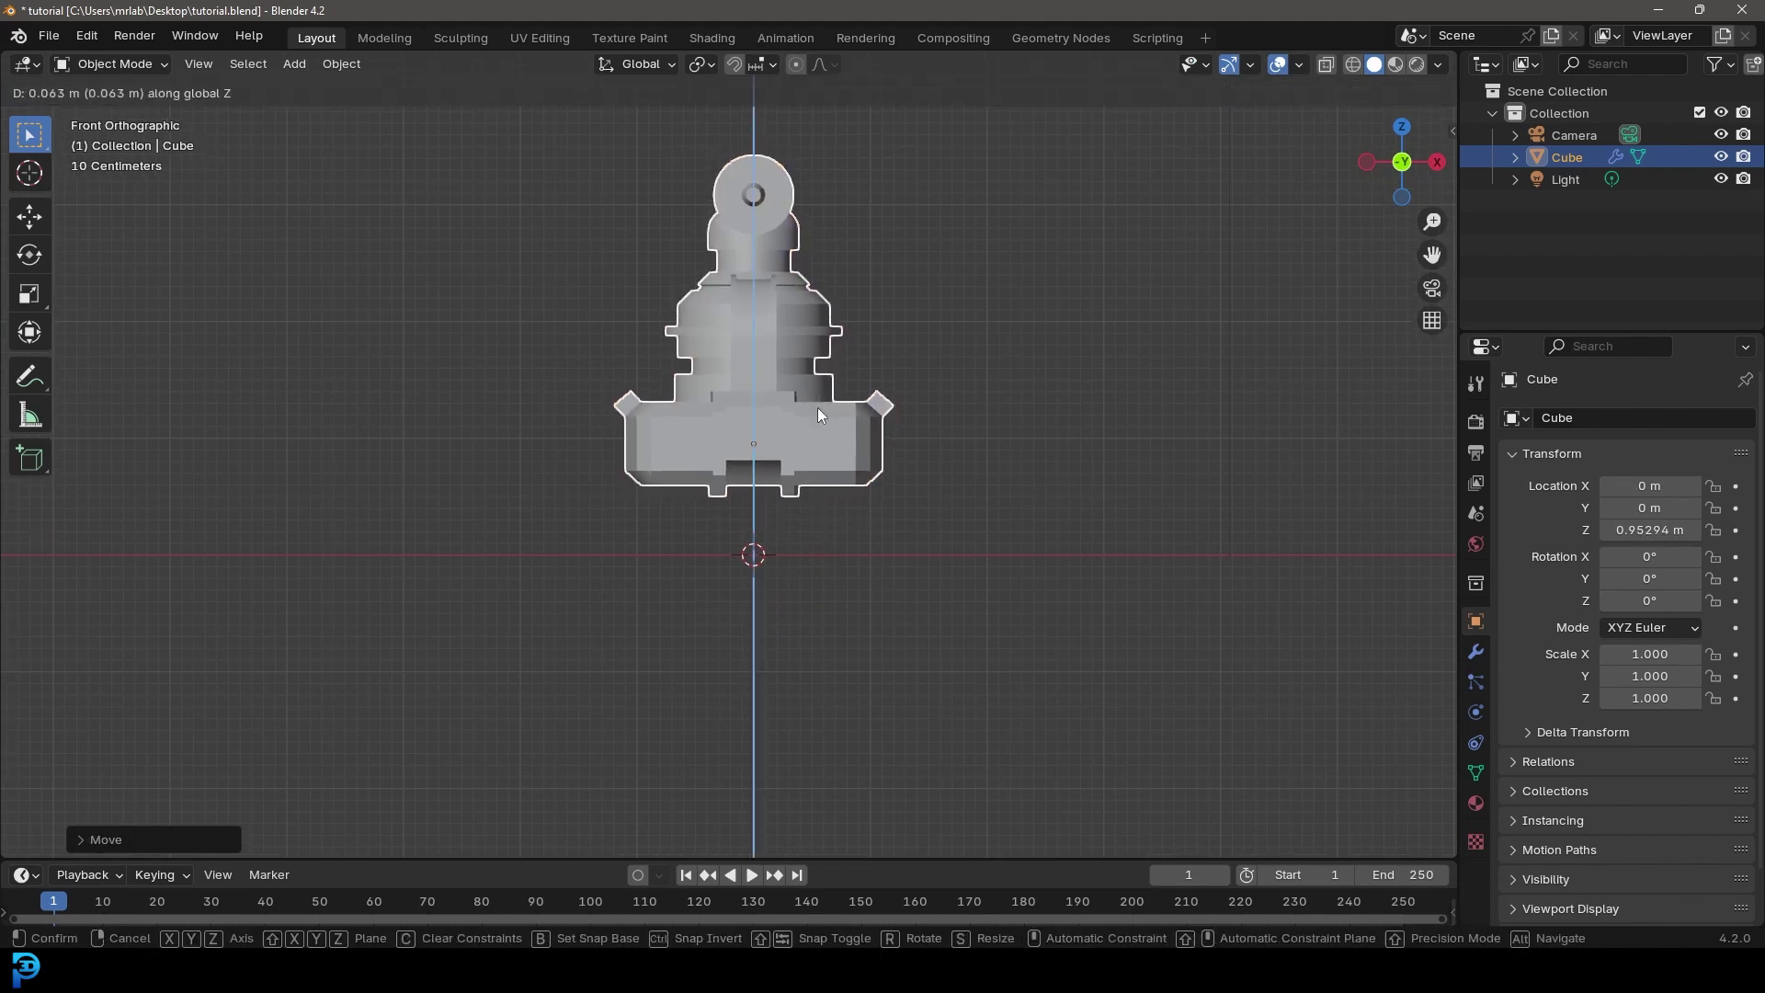
click(832, 410)
click(940, 407)
Step: Add a mesh circle for the leg bracket
scroll(903, 417, up, 3)
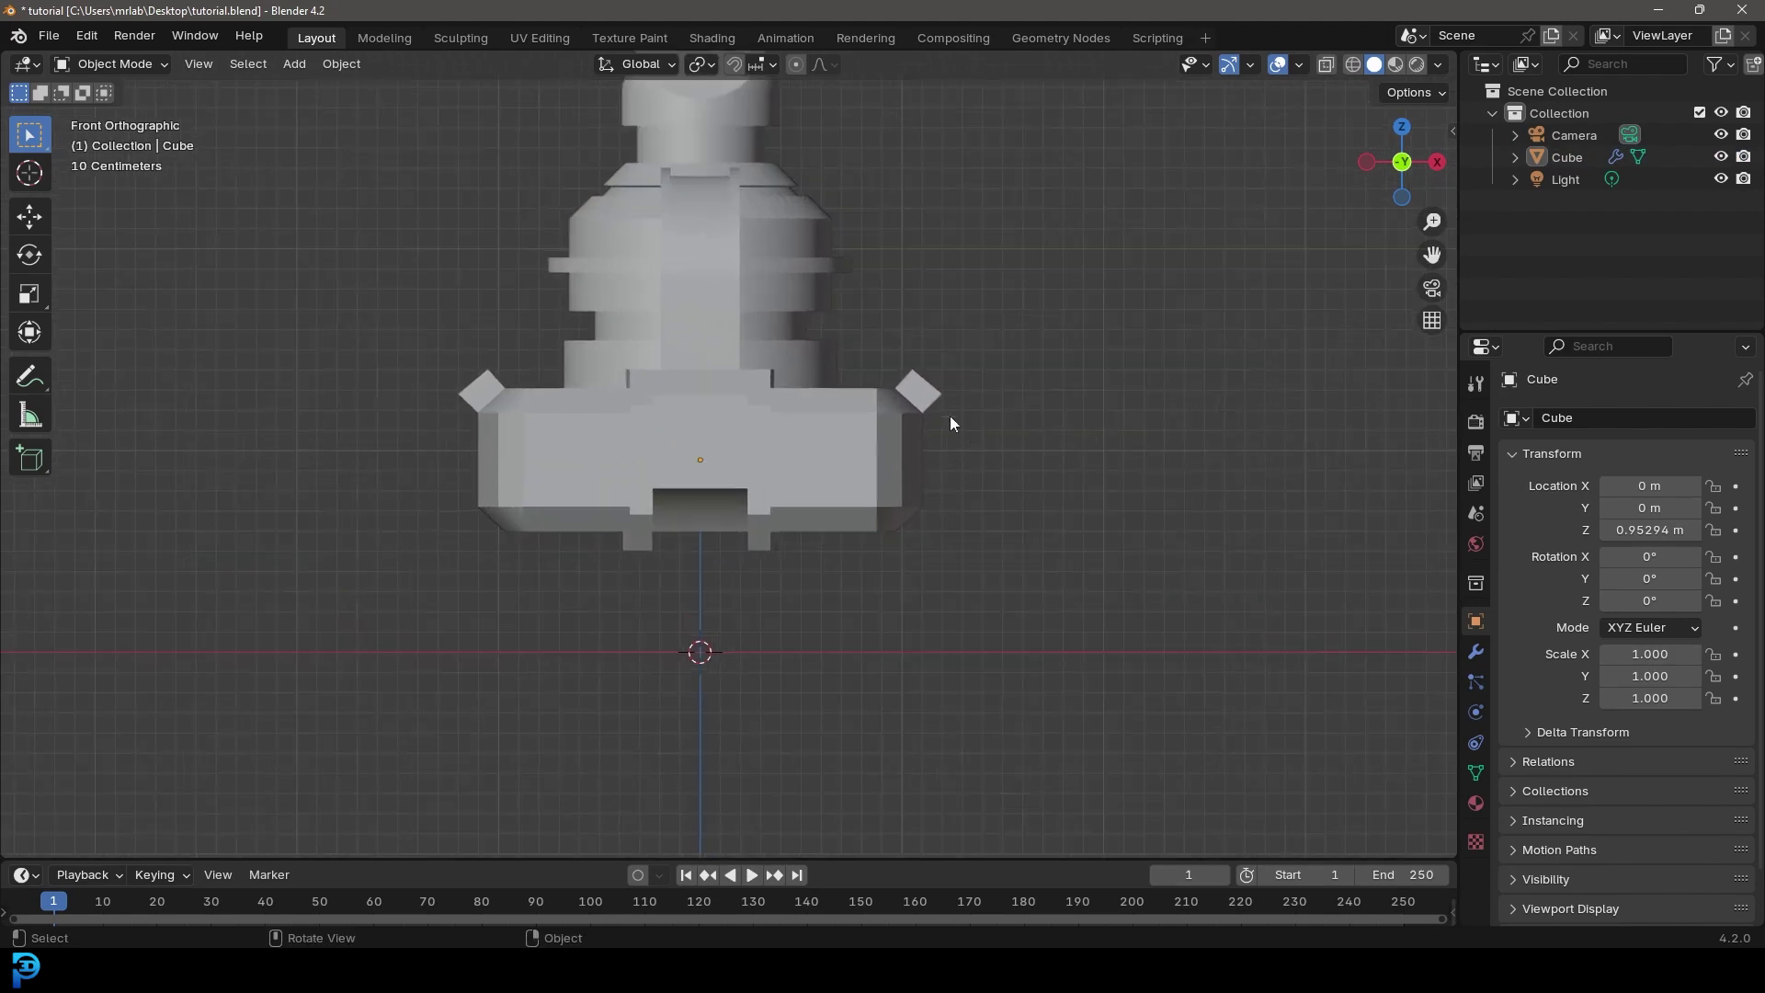
shift+middle_drag(1001, 419, 785, 460)
scroll(1012, 331, up, 1)
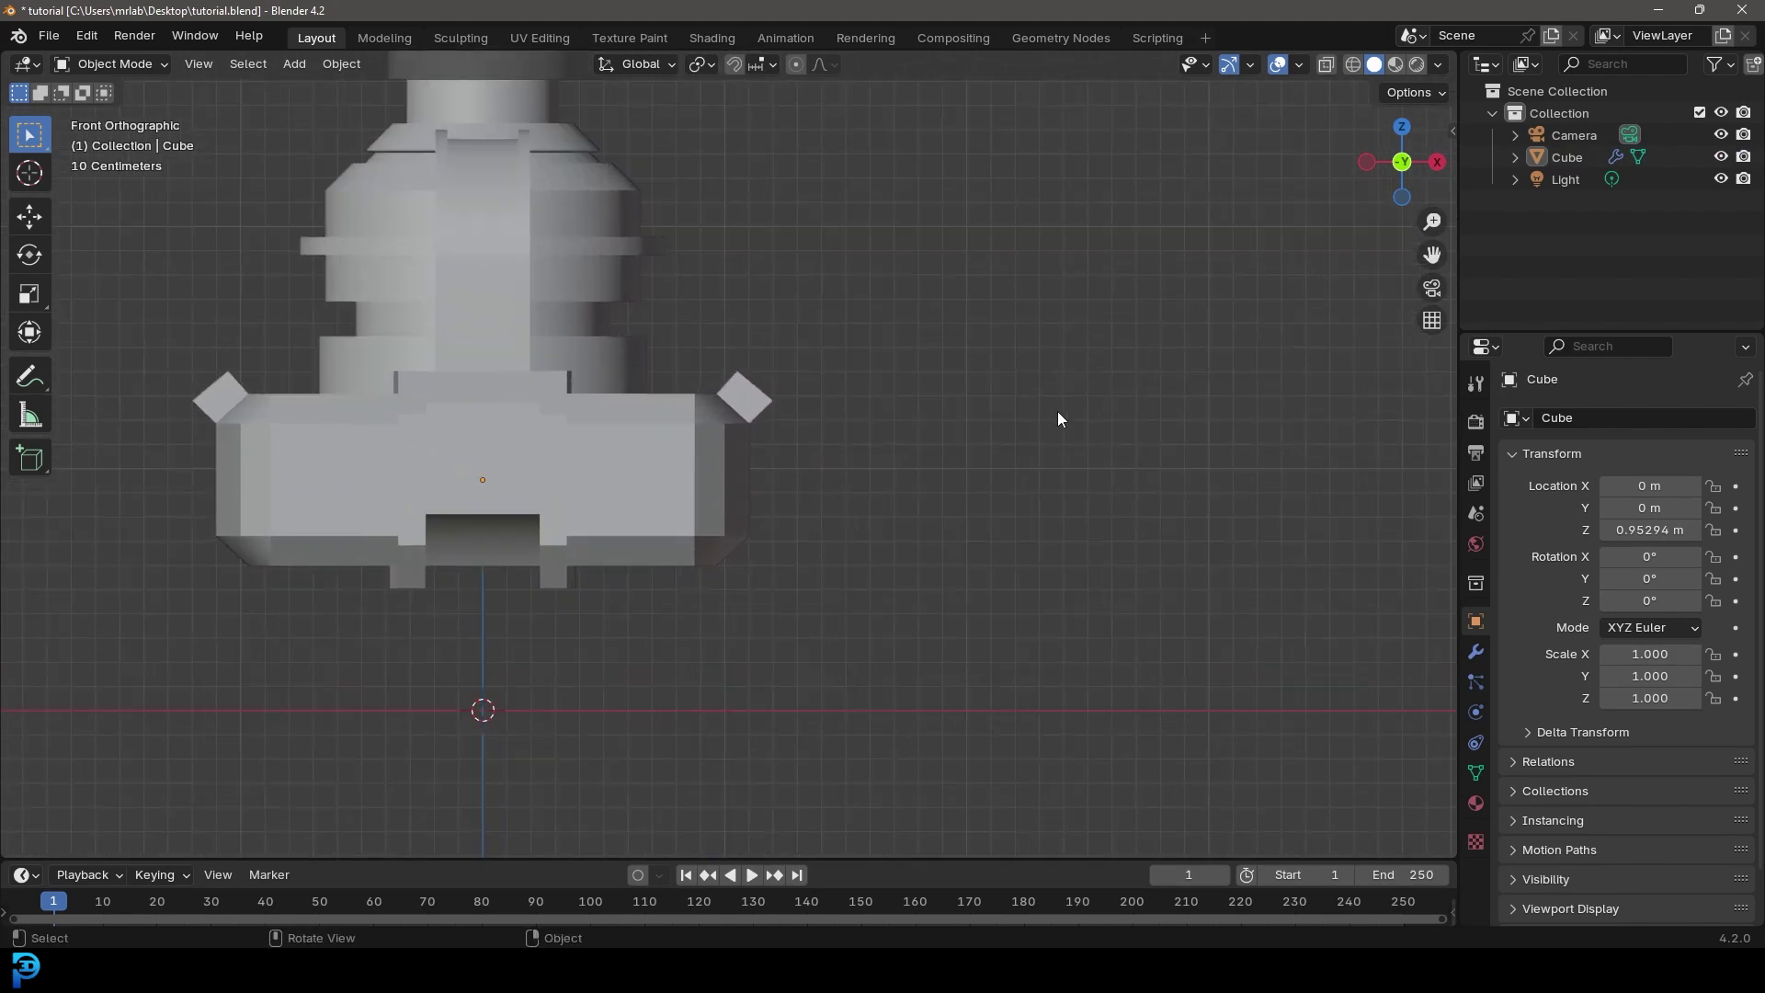
key(shift+a)
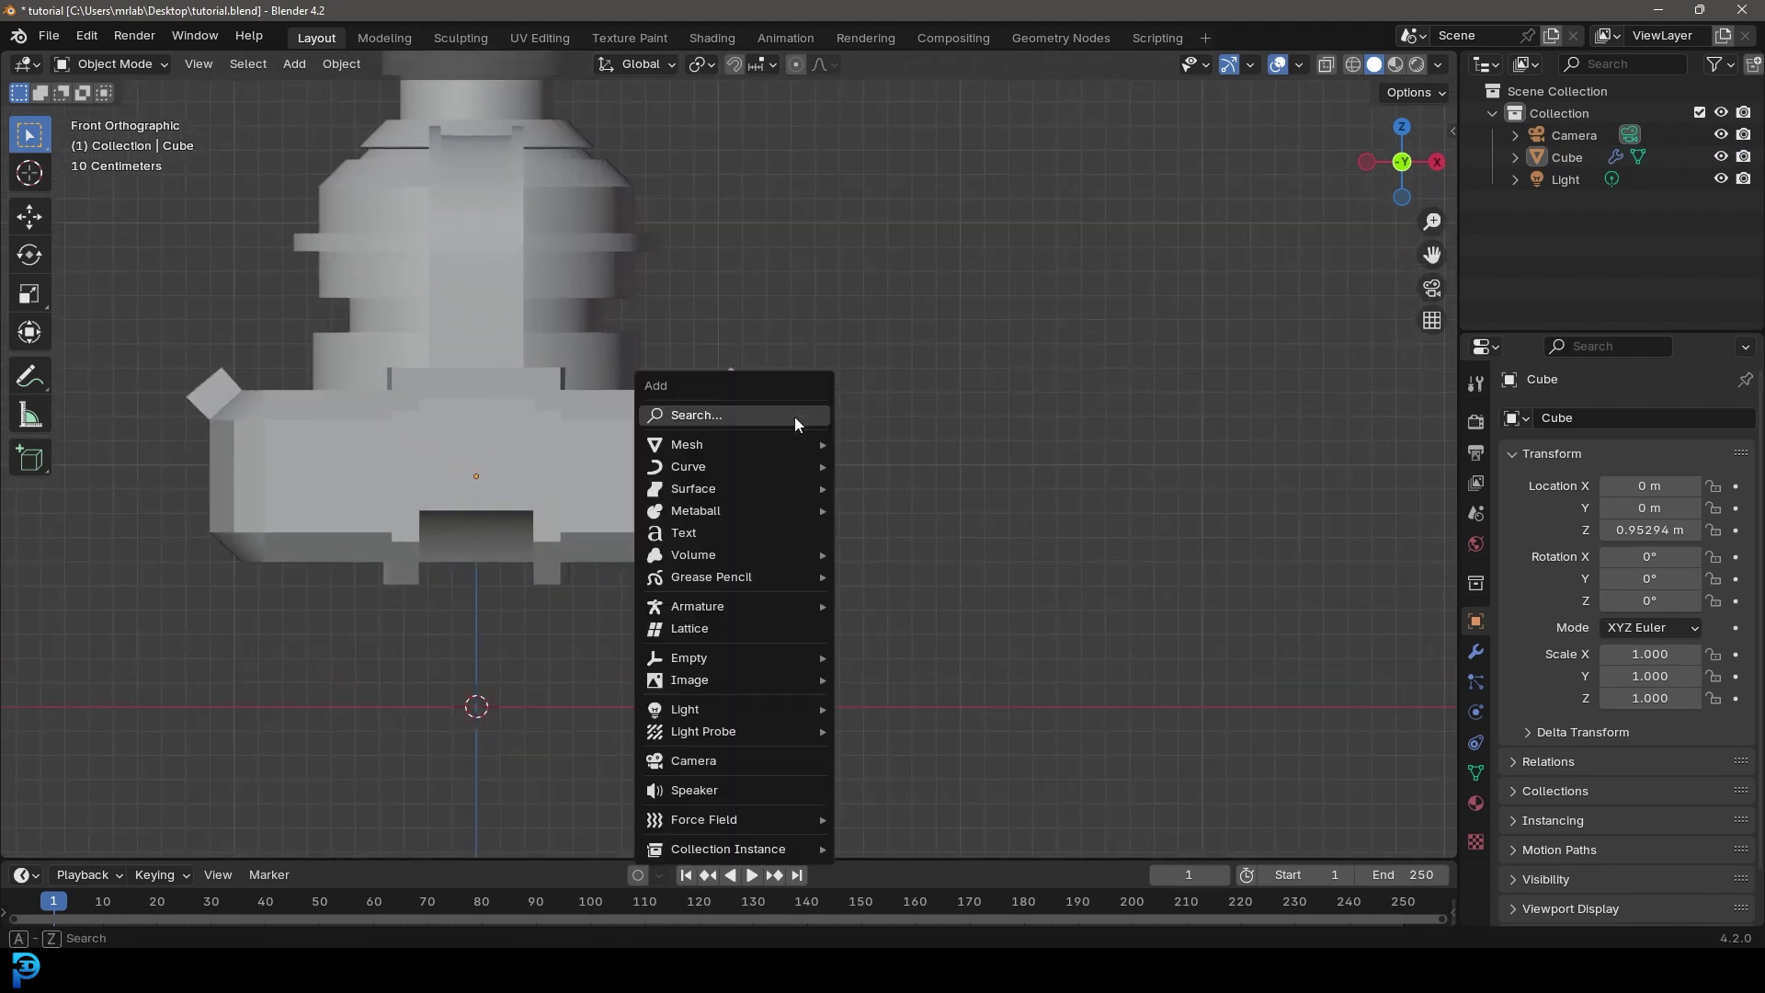
mouse_move(741, 439)
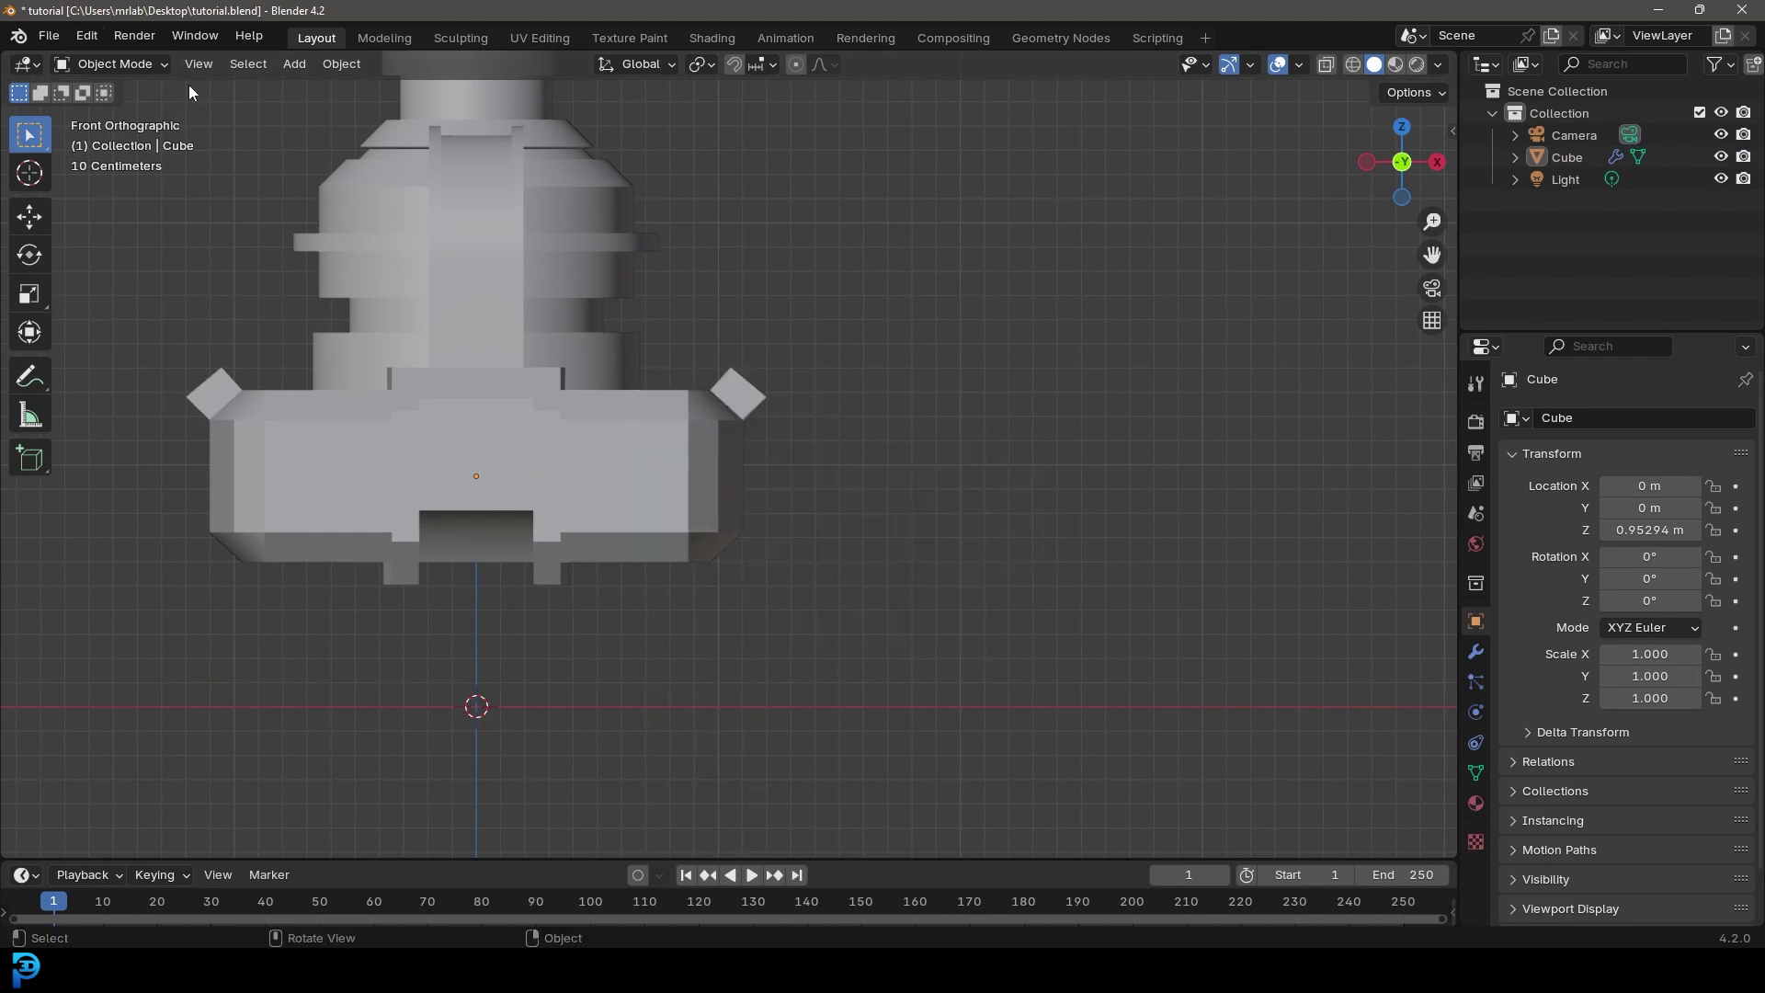
key(shift+a)
mouse_move(882, 376)
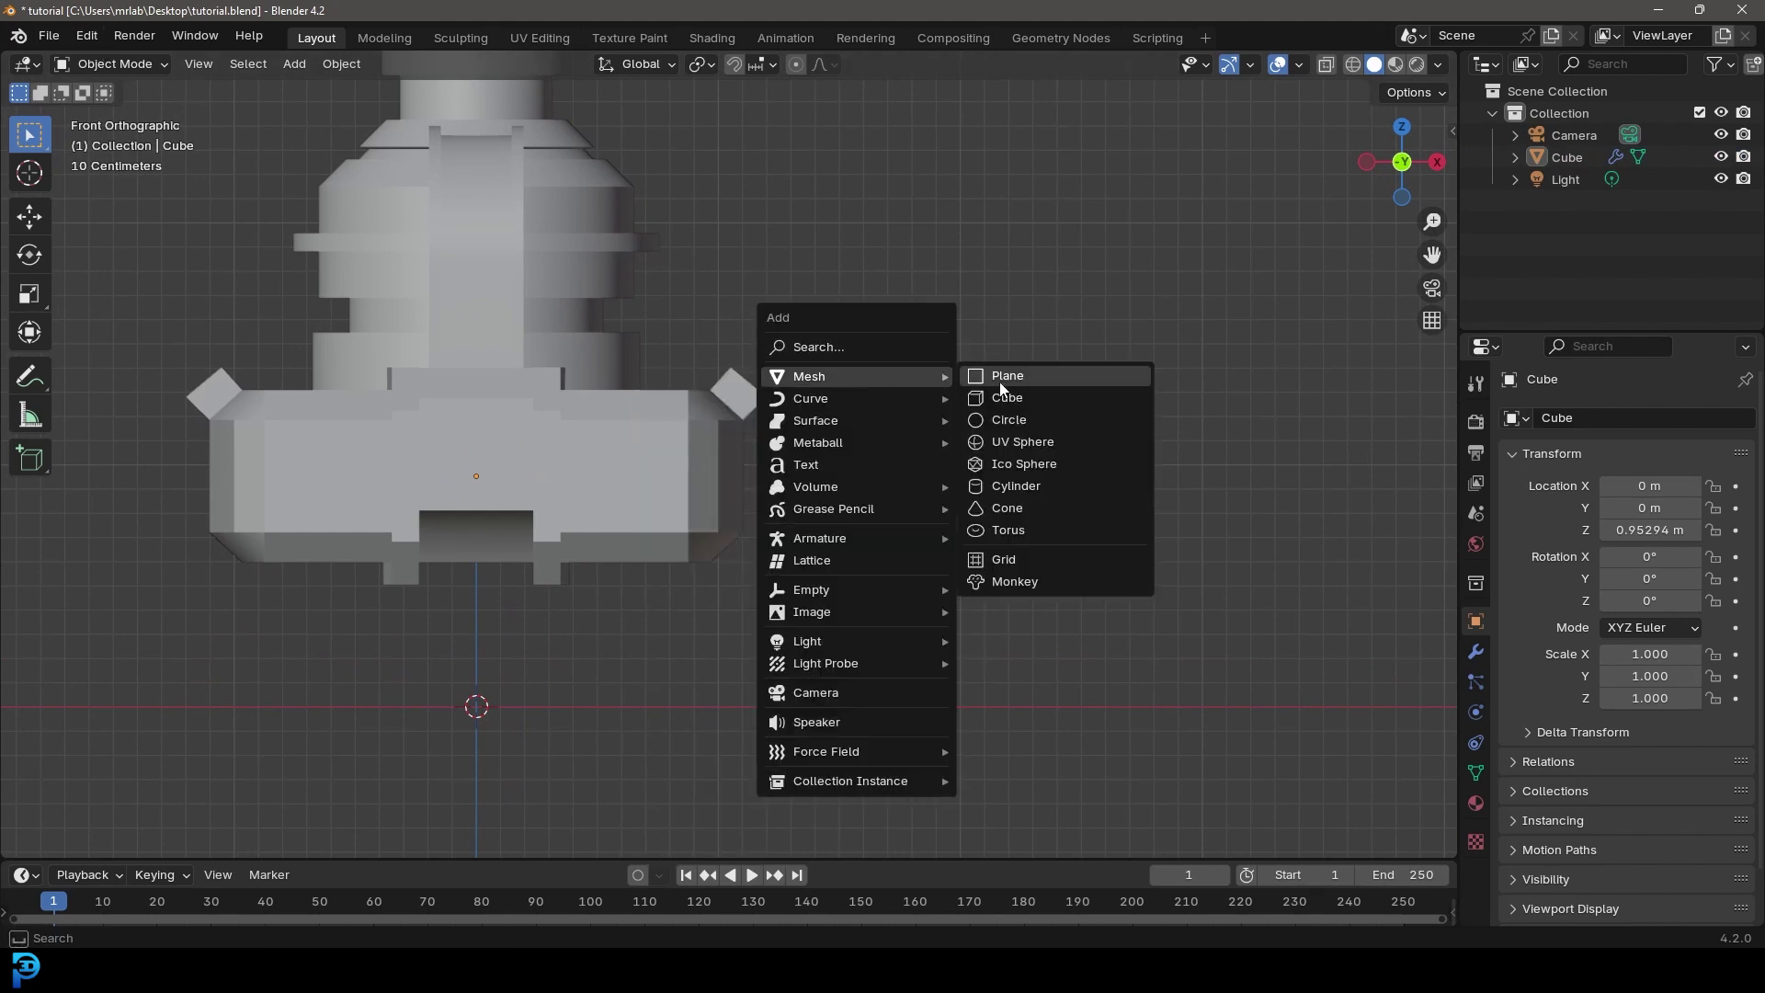
click(1028, 422)
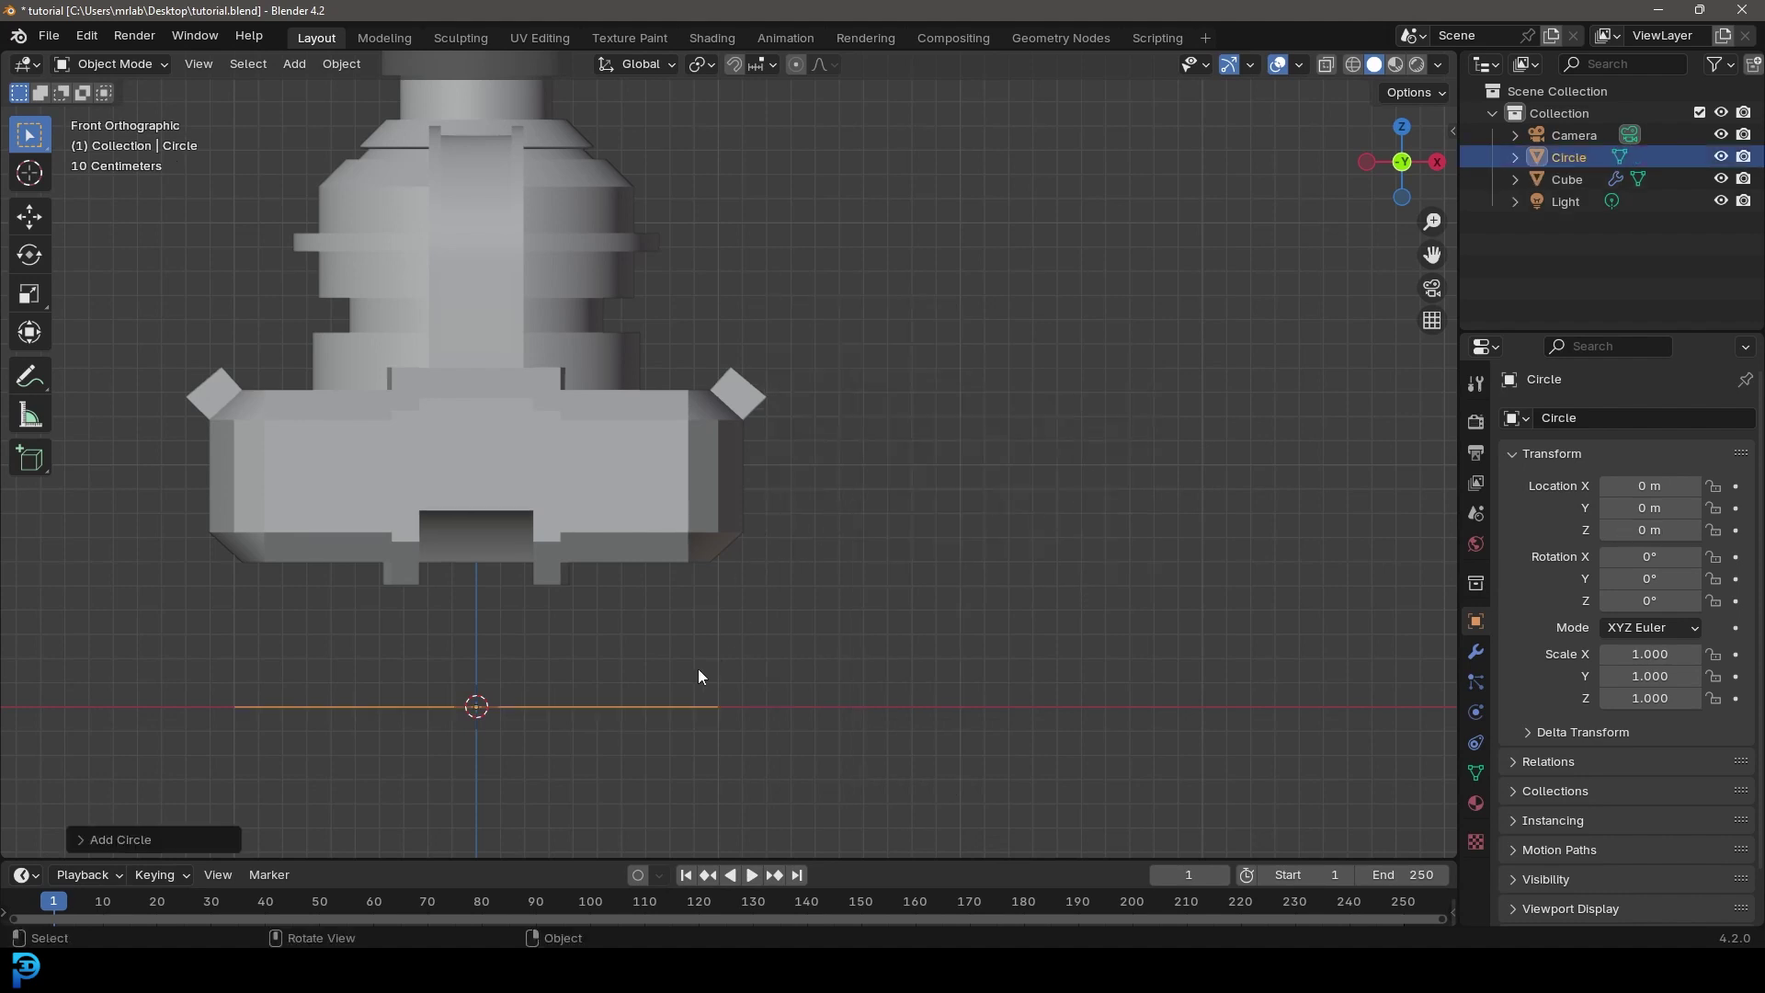
Step: Place the circle beside the body at about X 1.70 m, Z 1.01 m and rotate it 90° about X
key(g)
click(1085, 430)
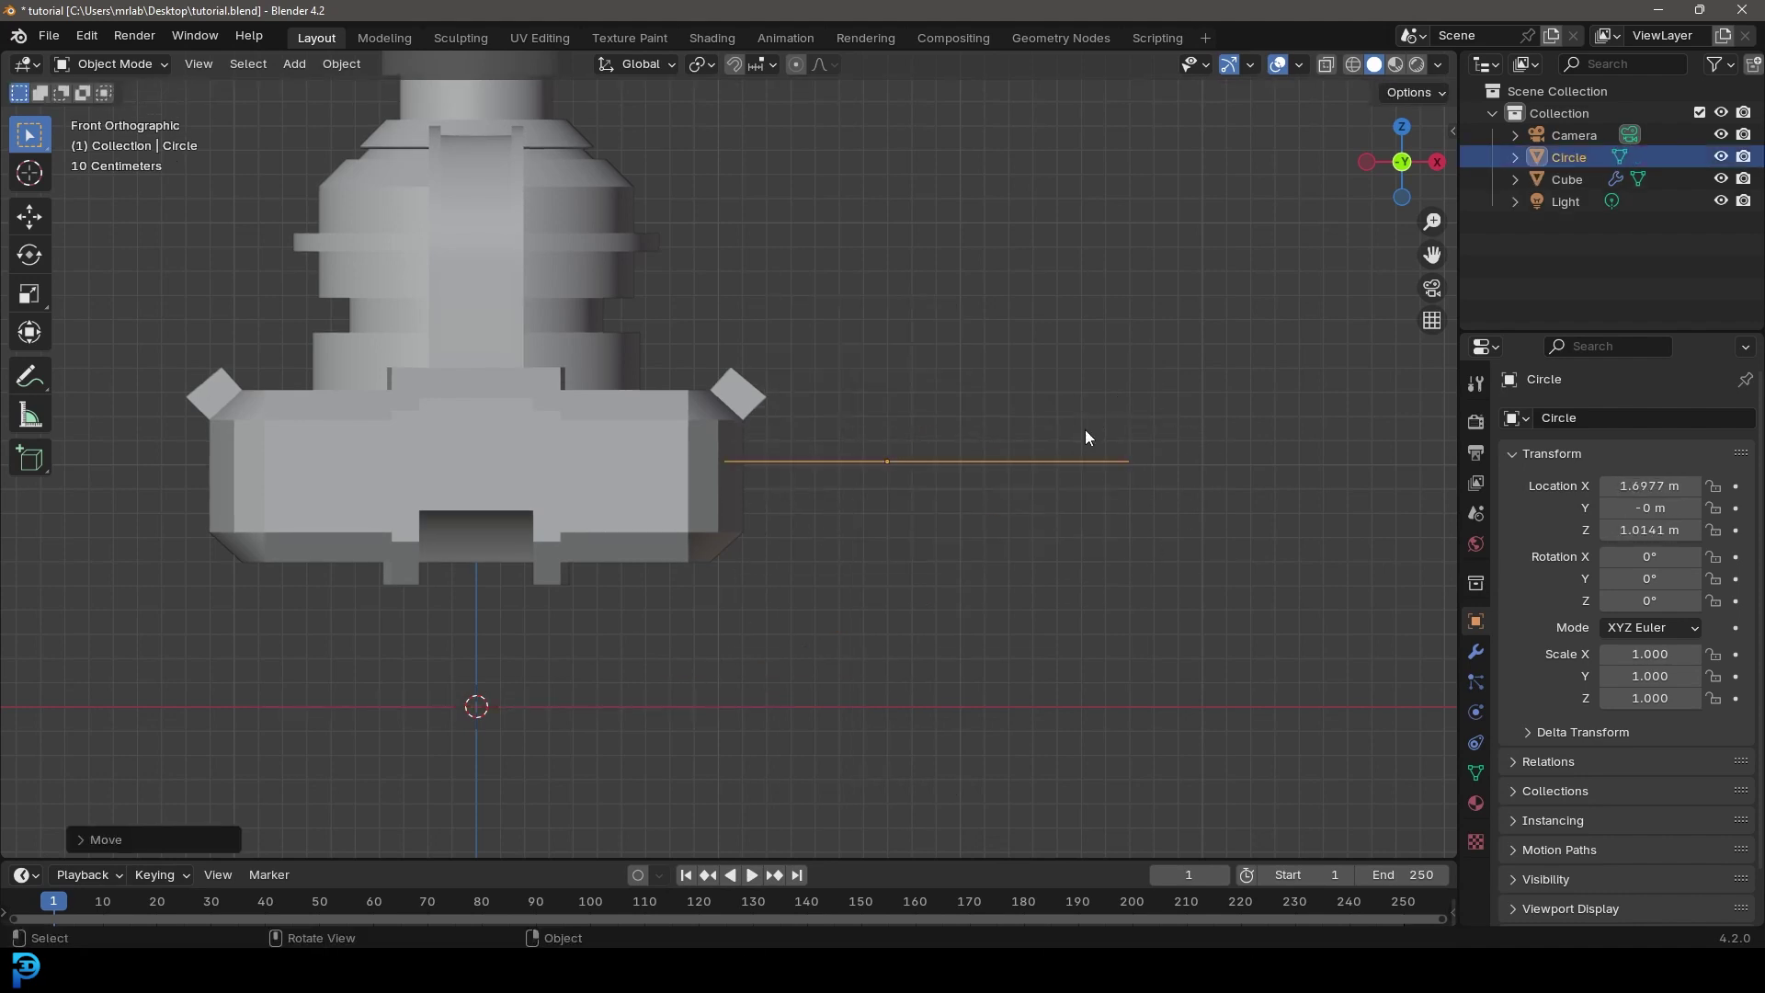
text(rx90)
key(Return)
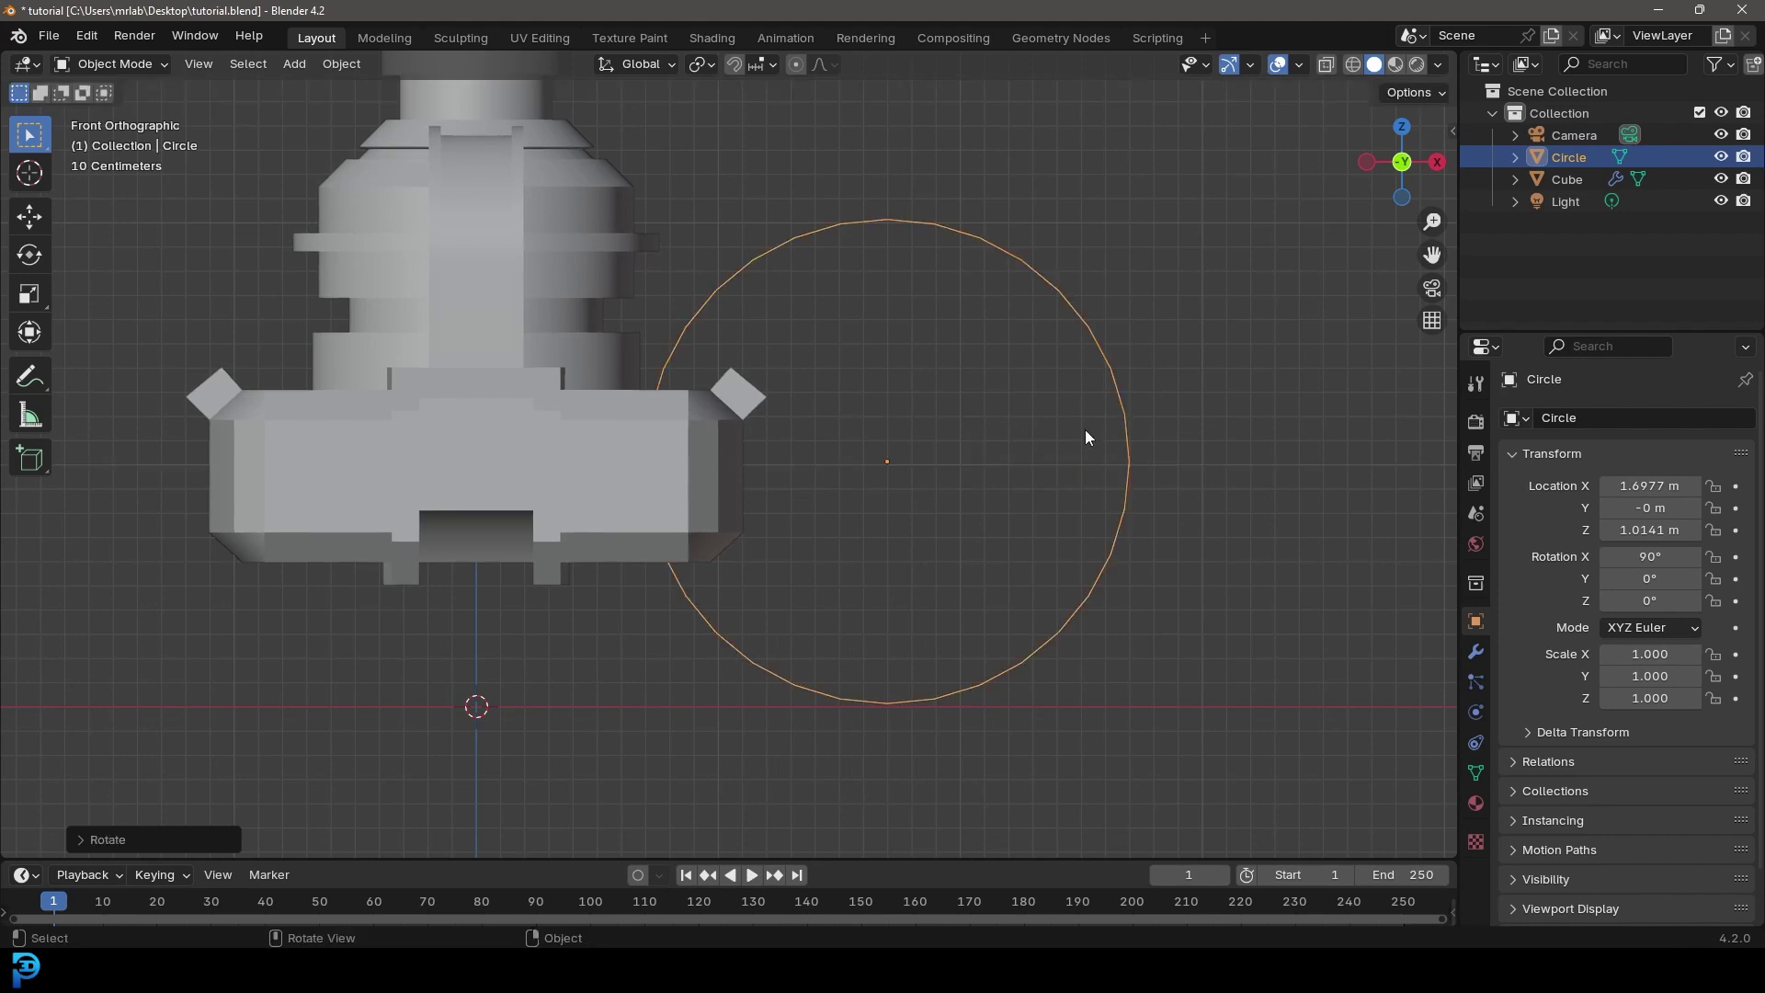
Step: In Edit Mode, scale the circle down to a small bracket profile and fill it with a face
key(Tab)
key(s)
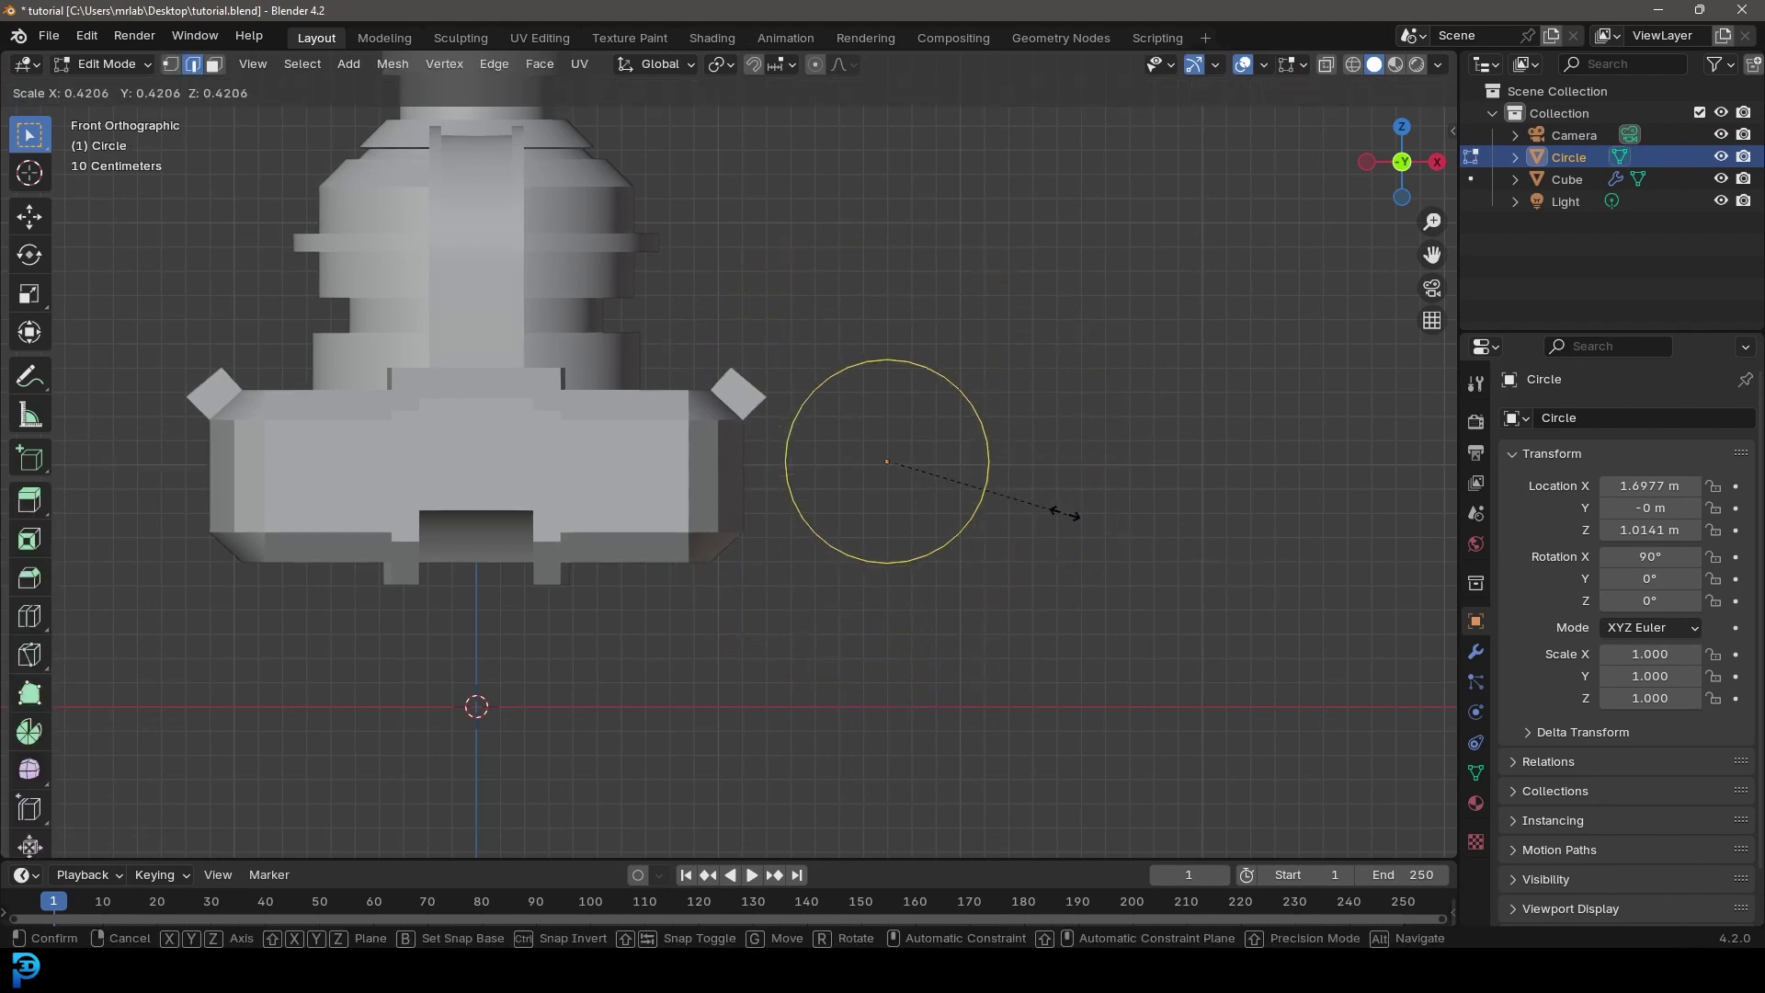
click(952, 499)
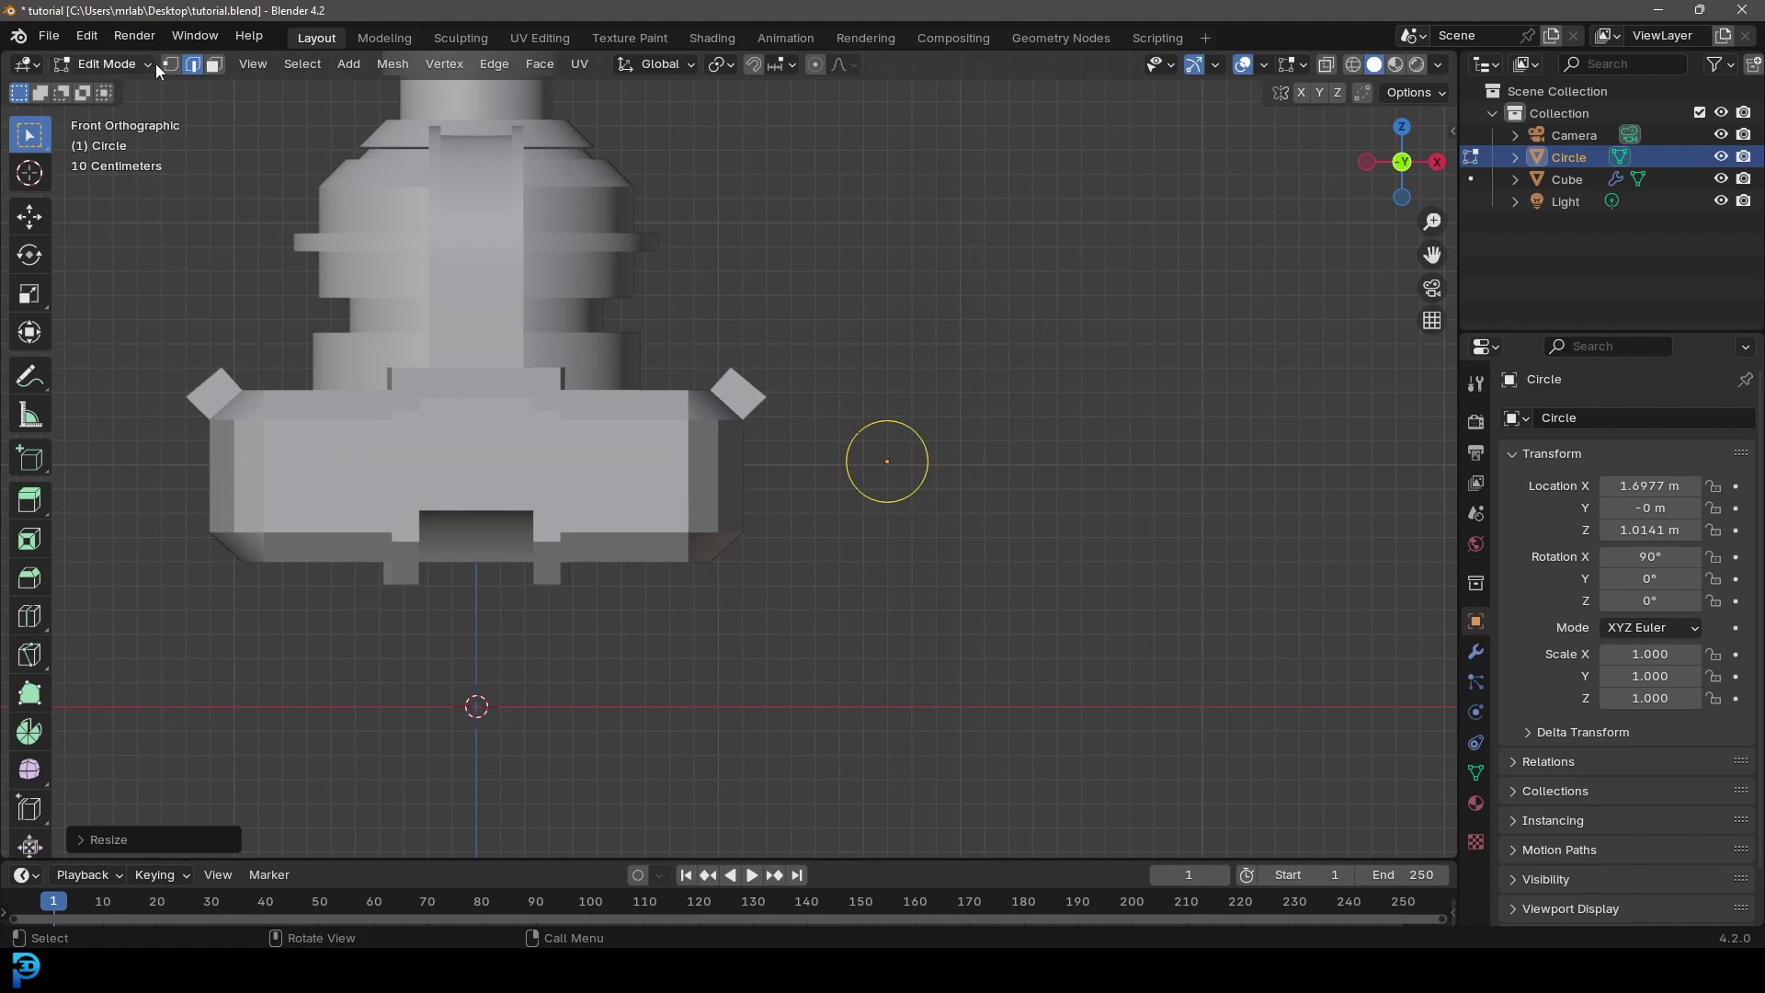
click(170, 64)
scroll(917, 487, up, 5)
shift+middle_drag(920, 443, 891, 465)
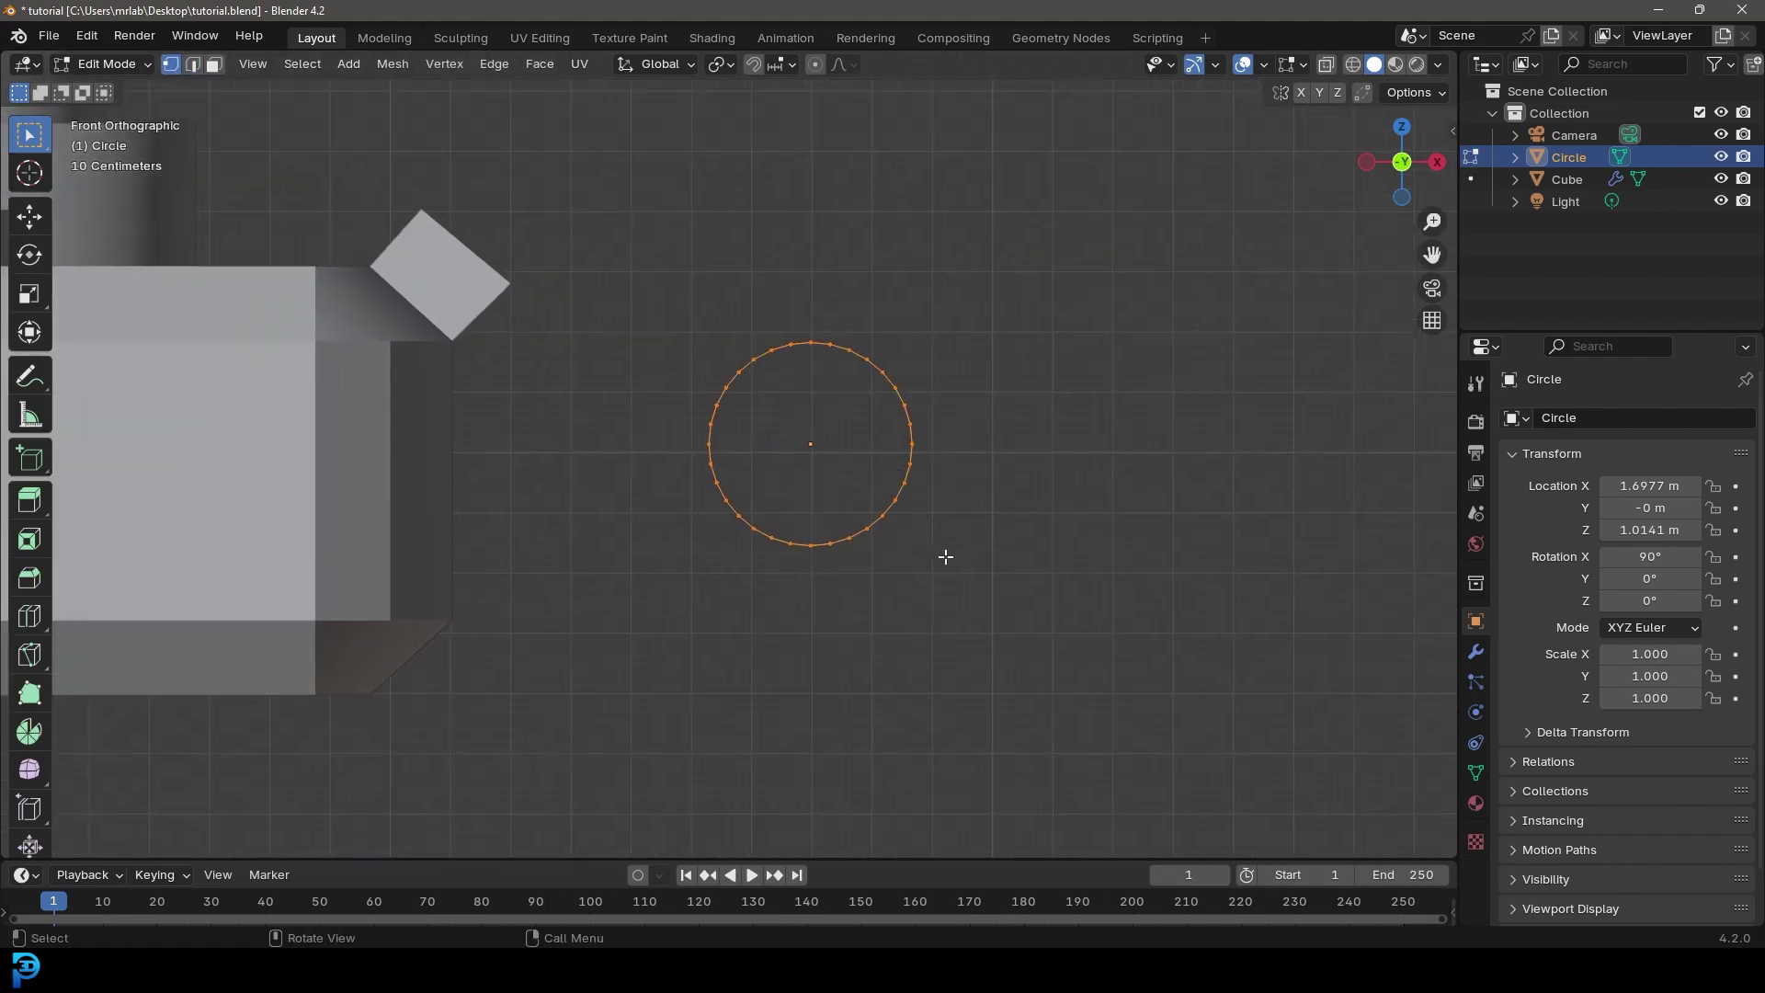
key(f)
Step: Select the half of the disc's vertices facing the body and extrude them along X toward the body
drag(520, 673, 815, 244)
shift+middle_drag(764, 552, 796, 563)
key(e)
key(x)
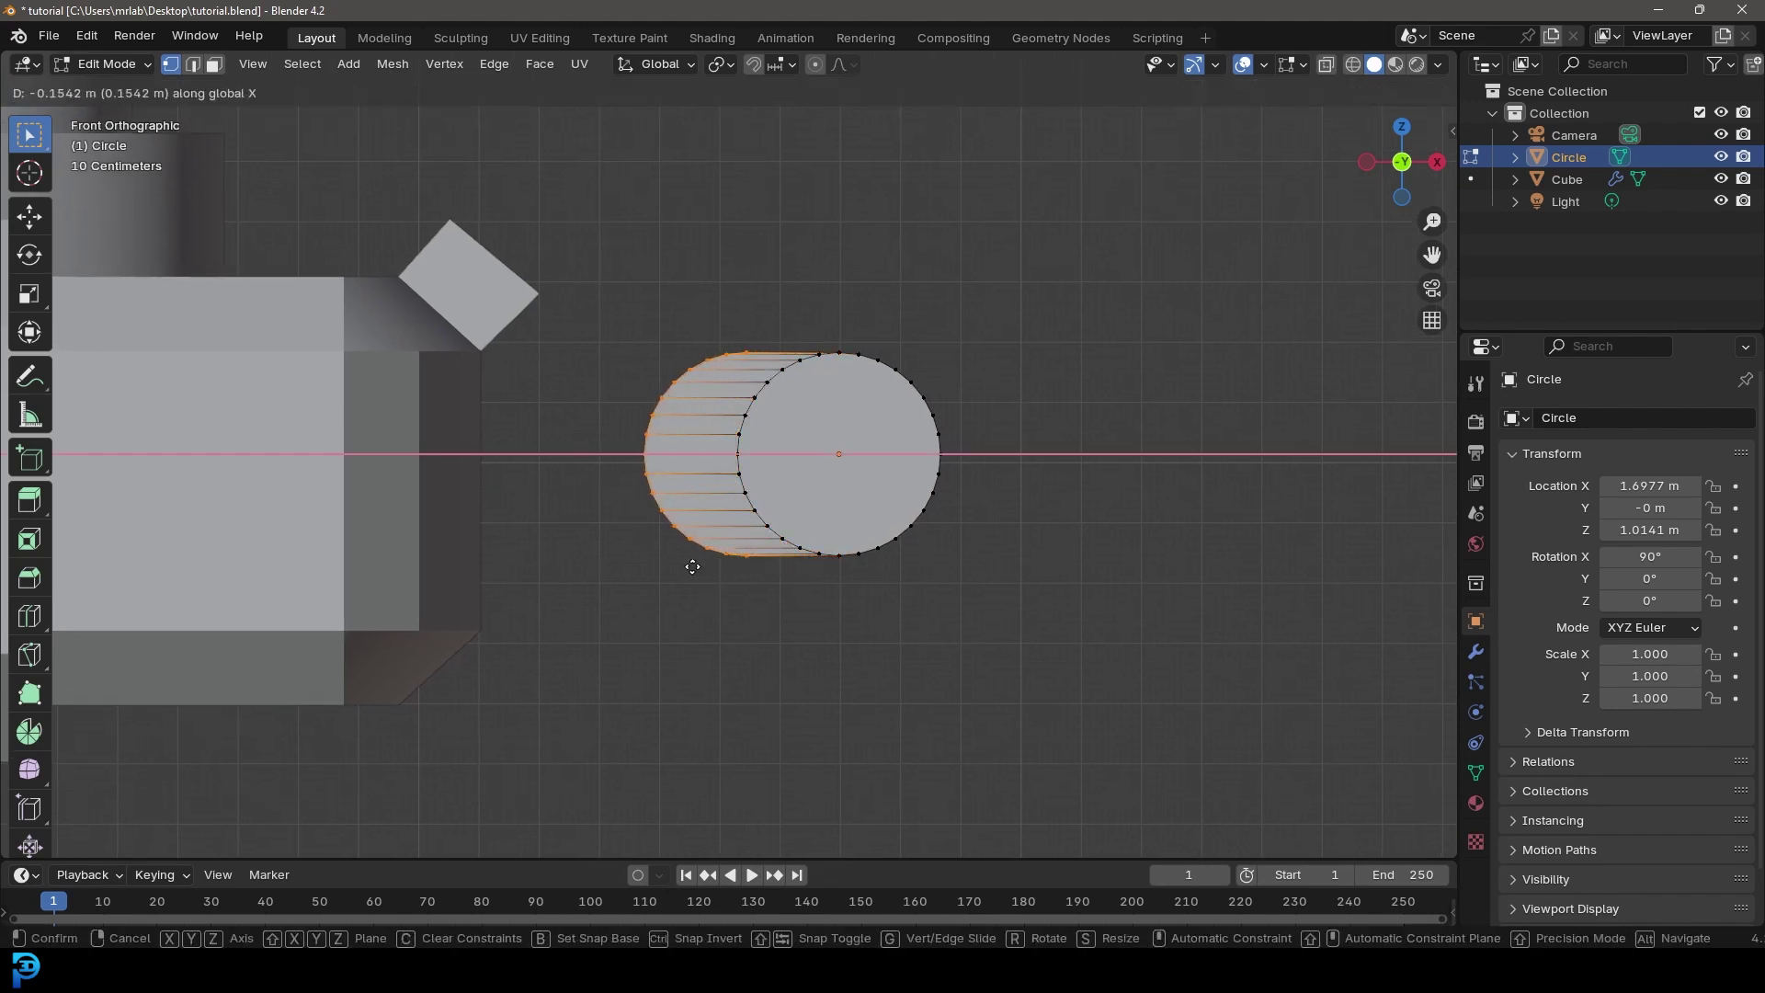
click(631, 570)
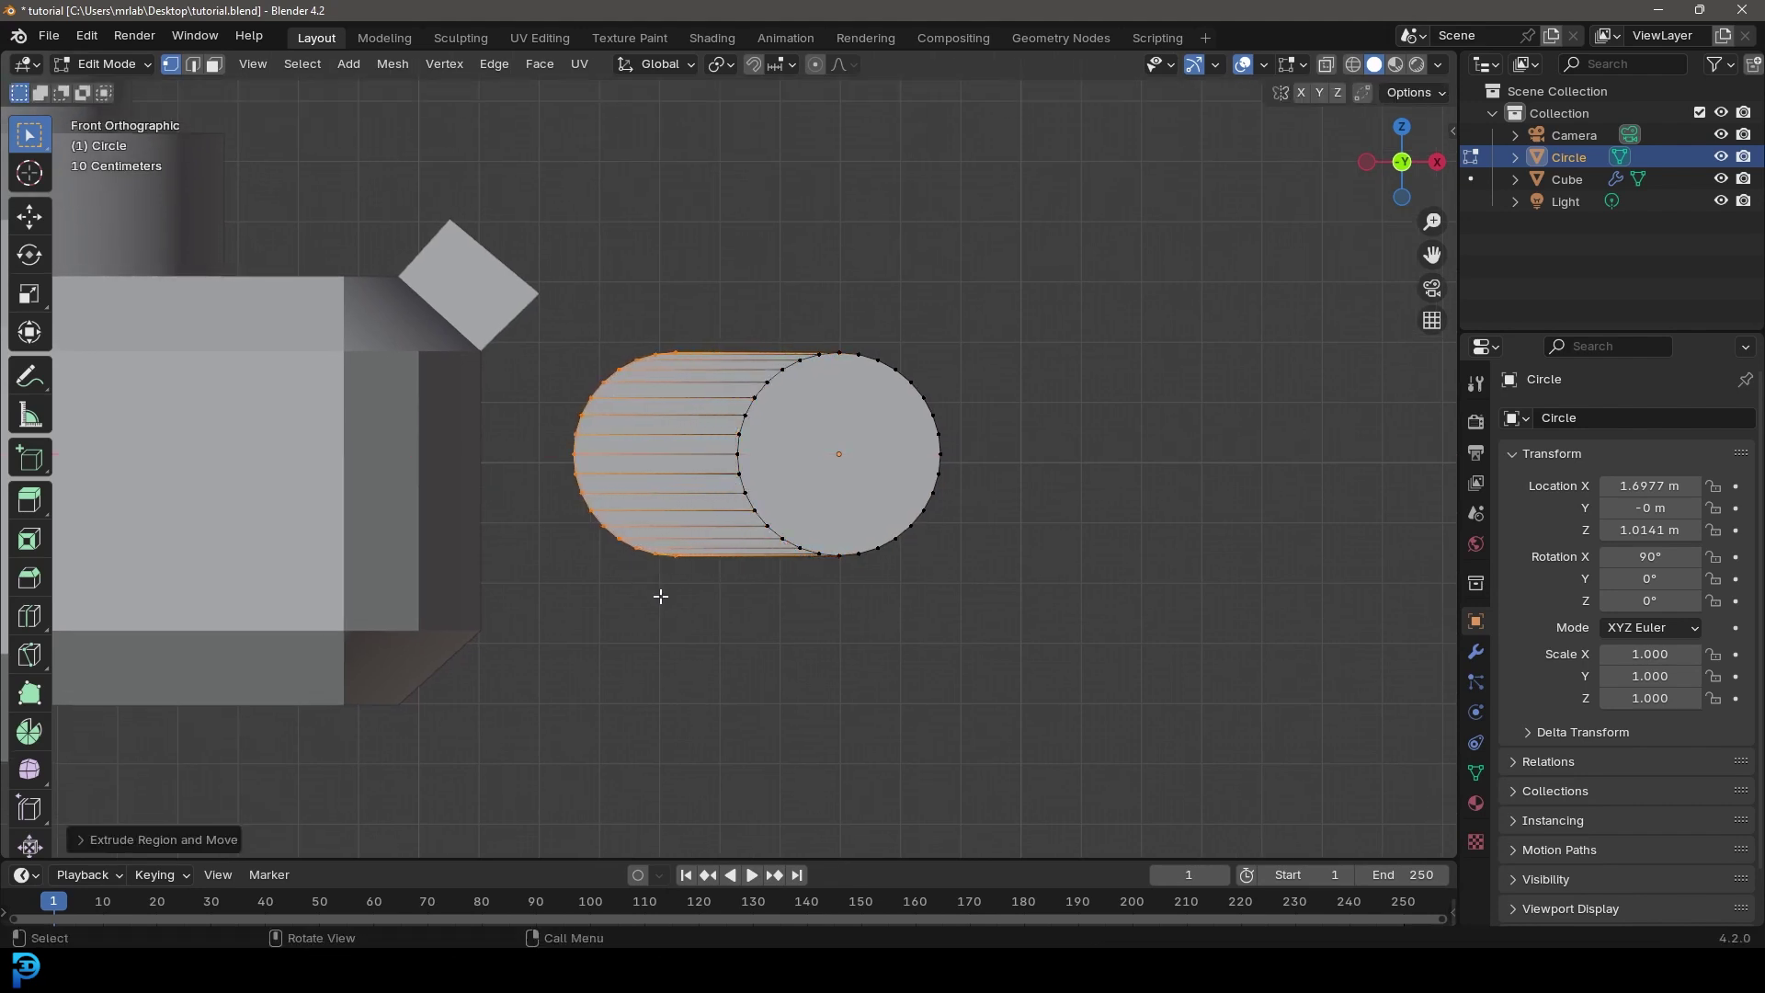
Step: Flatten the extruded end into a straight vertical edge by scaling it to 0 along X
key(s)
key(x)
key(0)
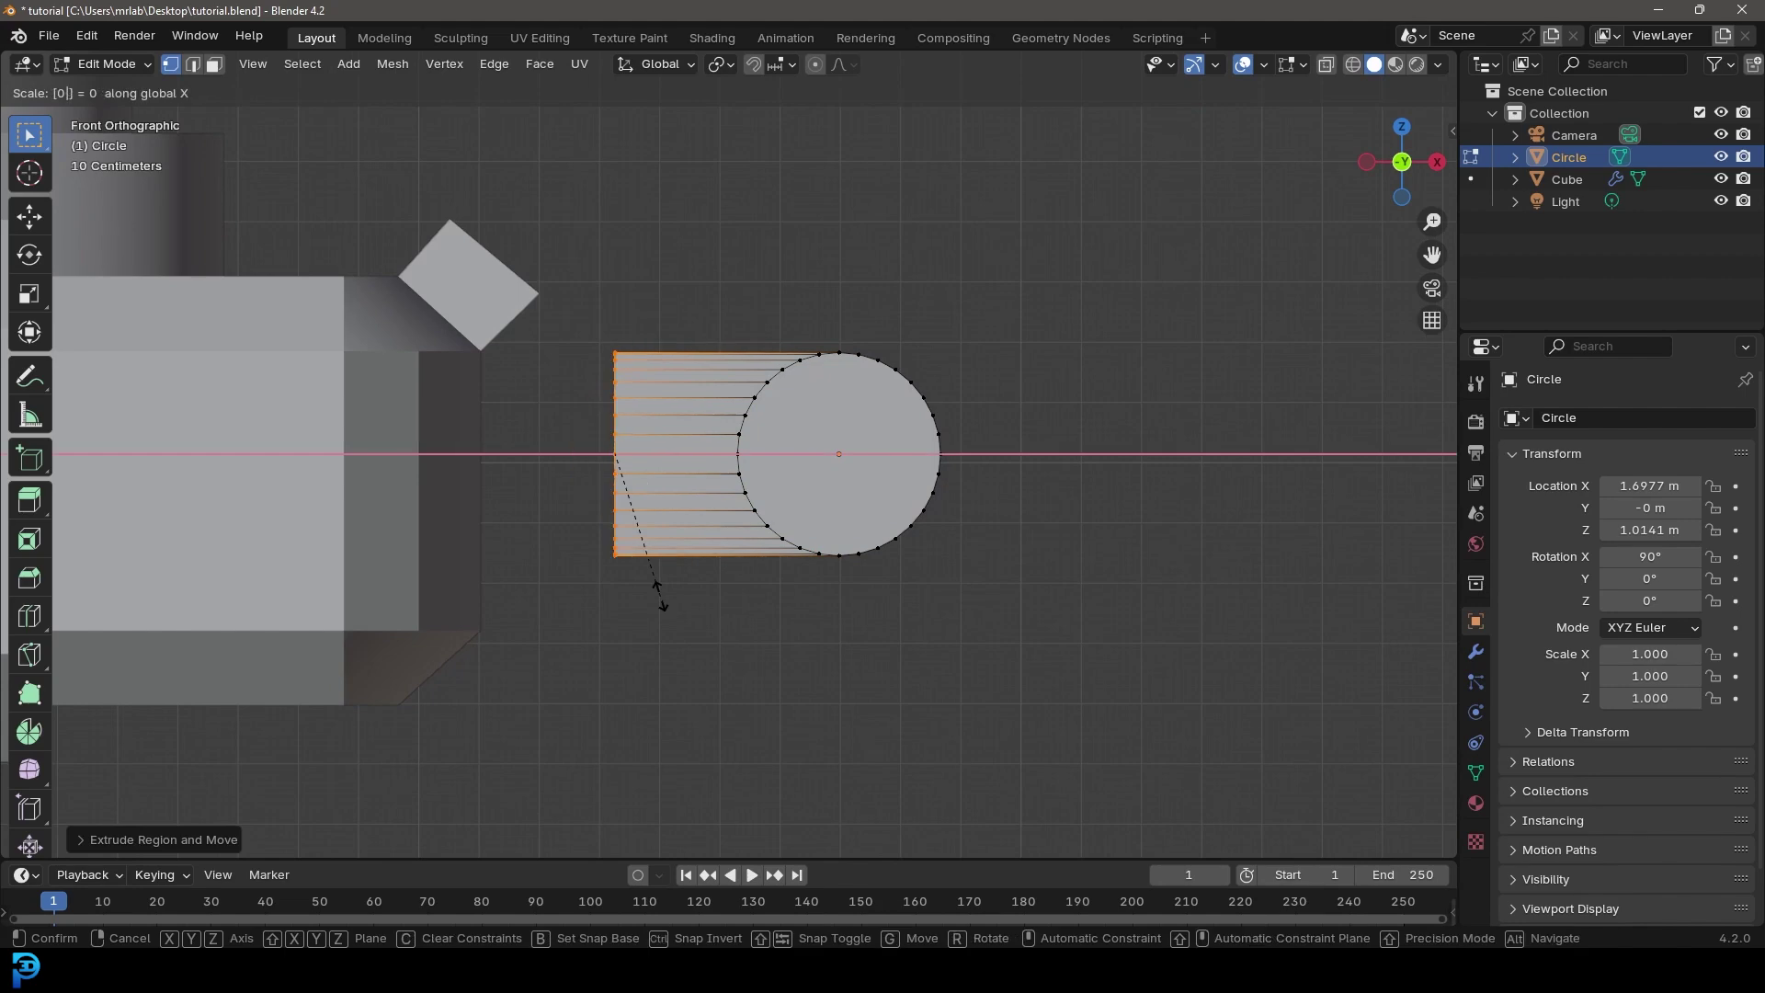
key(Return)
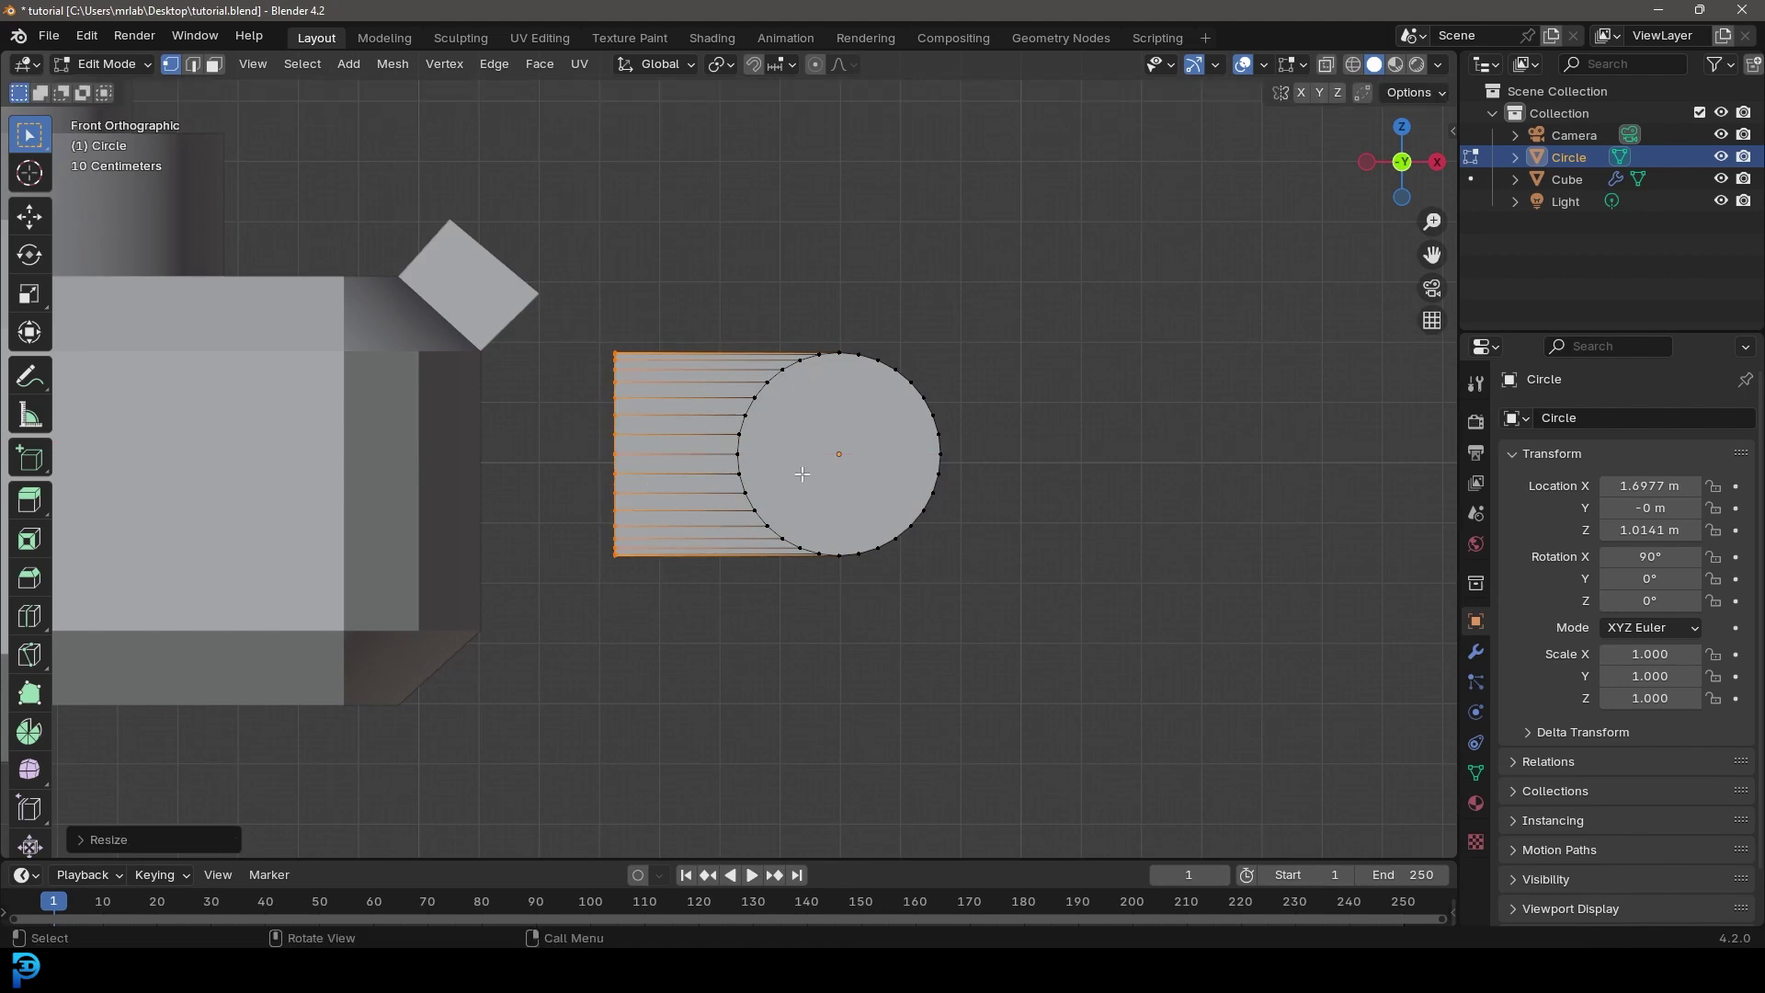
Step: Extrude the whole rounded profile about 0.10 m along its normal to form a solid bracket plate
middle_drag(879, 440, 976, 463)
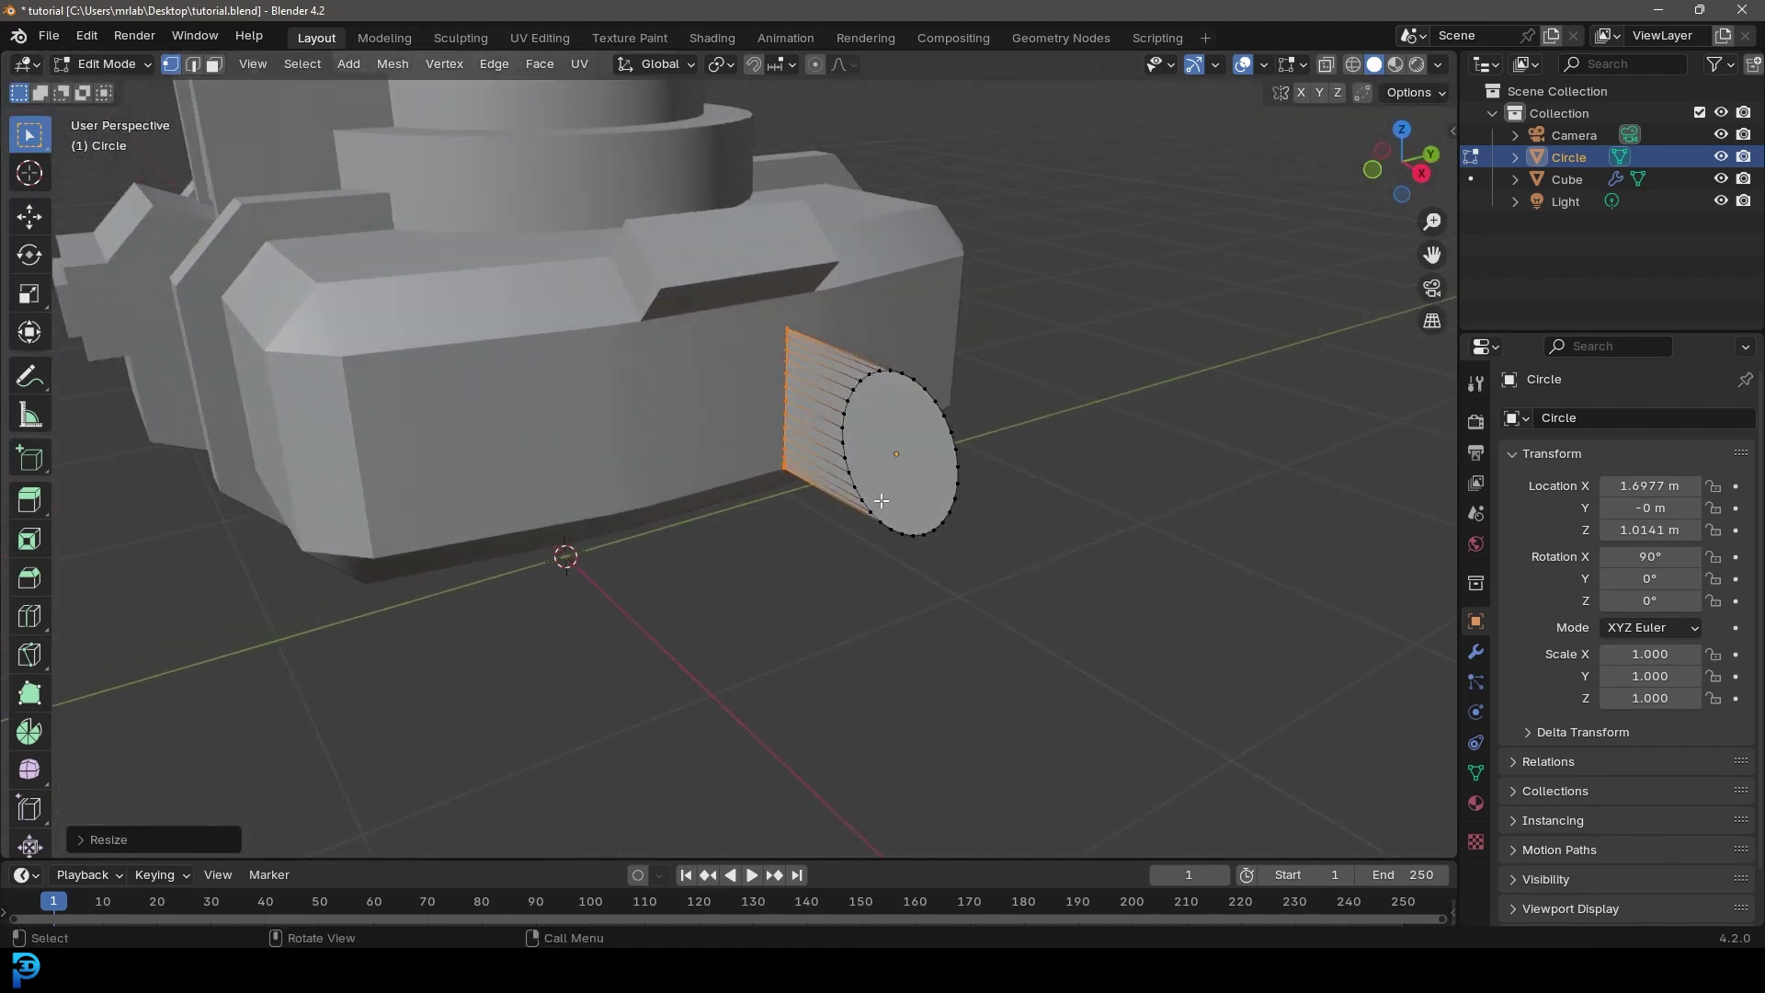
key(e)
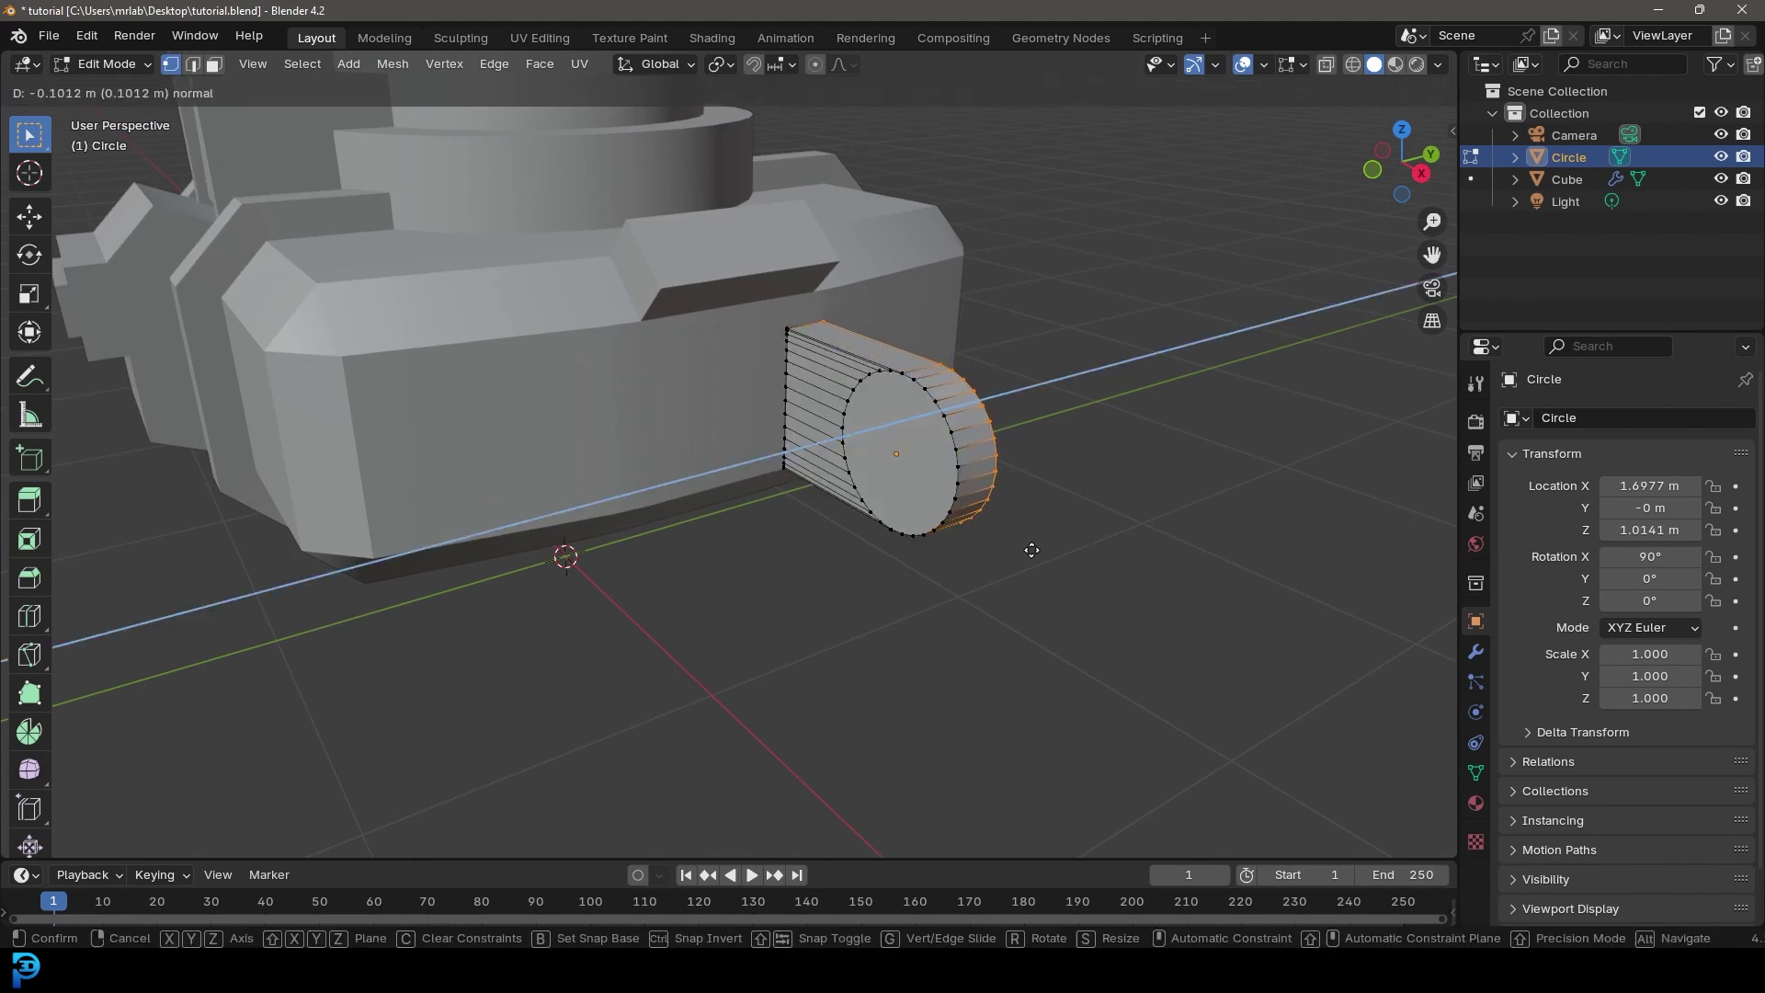
click(1032, 550)
Step: Duplicate the whole bracket plate along Y to make a second parallel plate with a gap between them
middle_drag(836, 438, 894, 530)
key(KP_7)
key(a)
shift+middle_drag(792, 425, 842, 582)
scroll(843, 586, up, 2)
key(e)
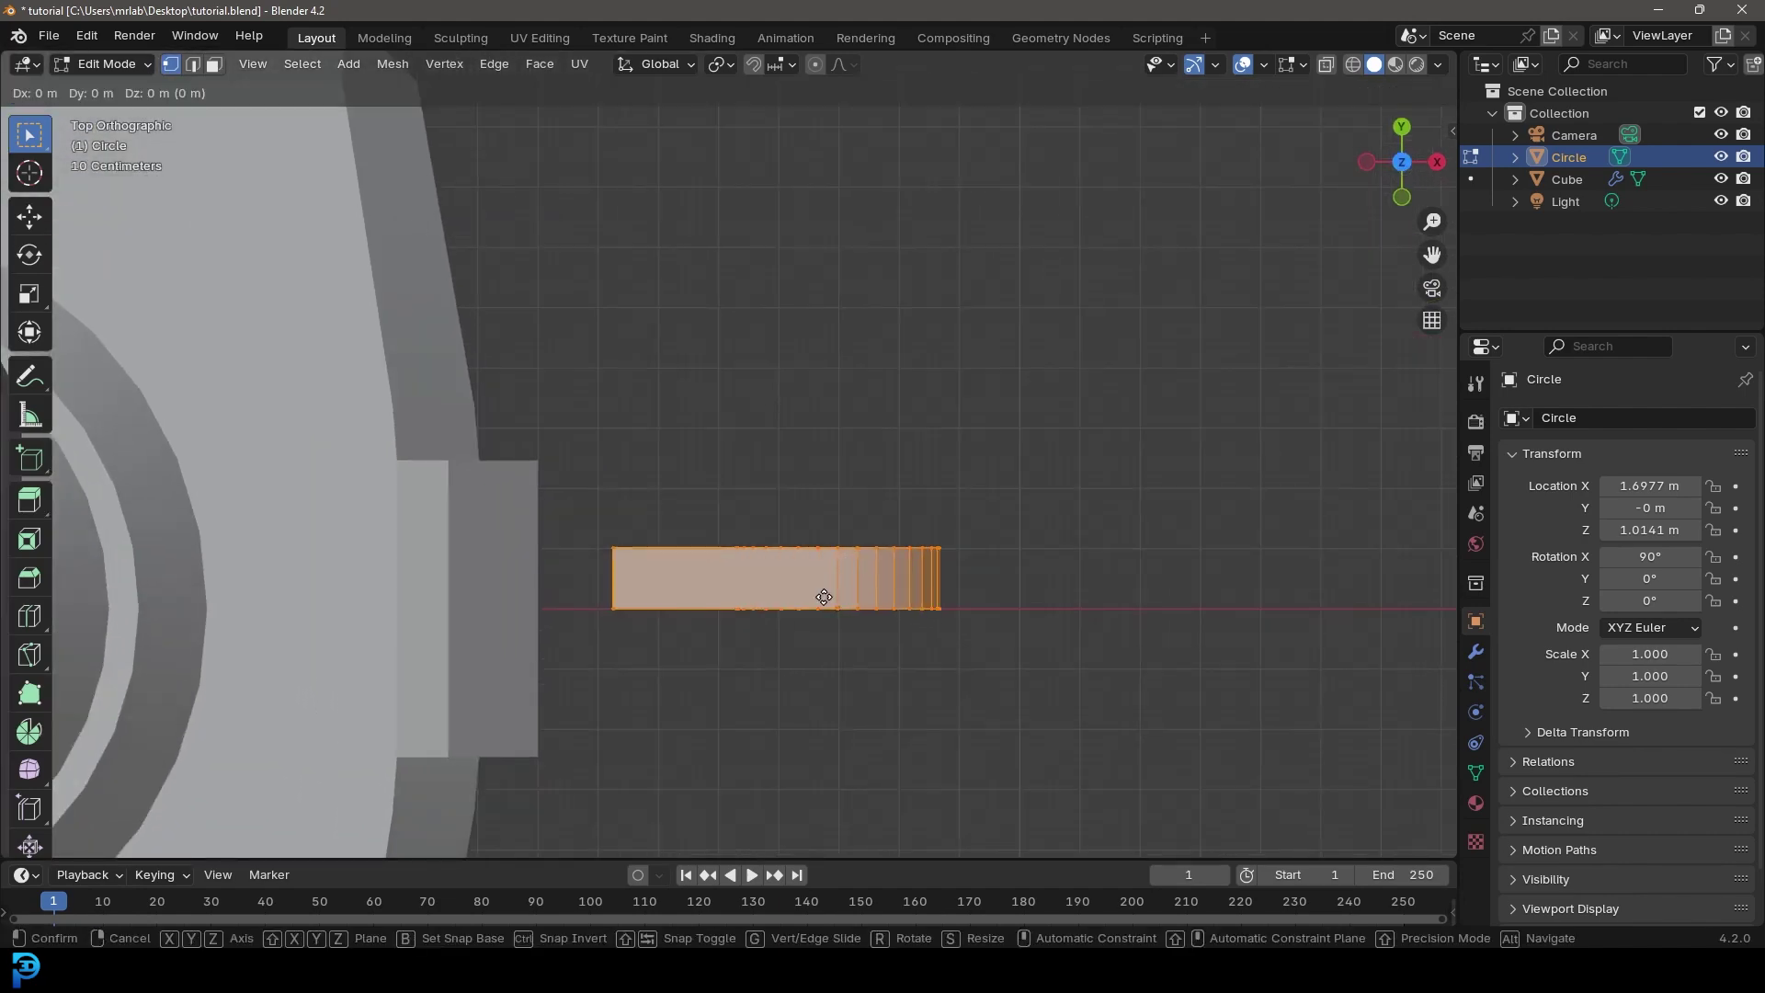
key(y)
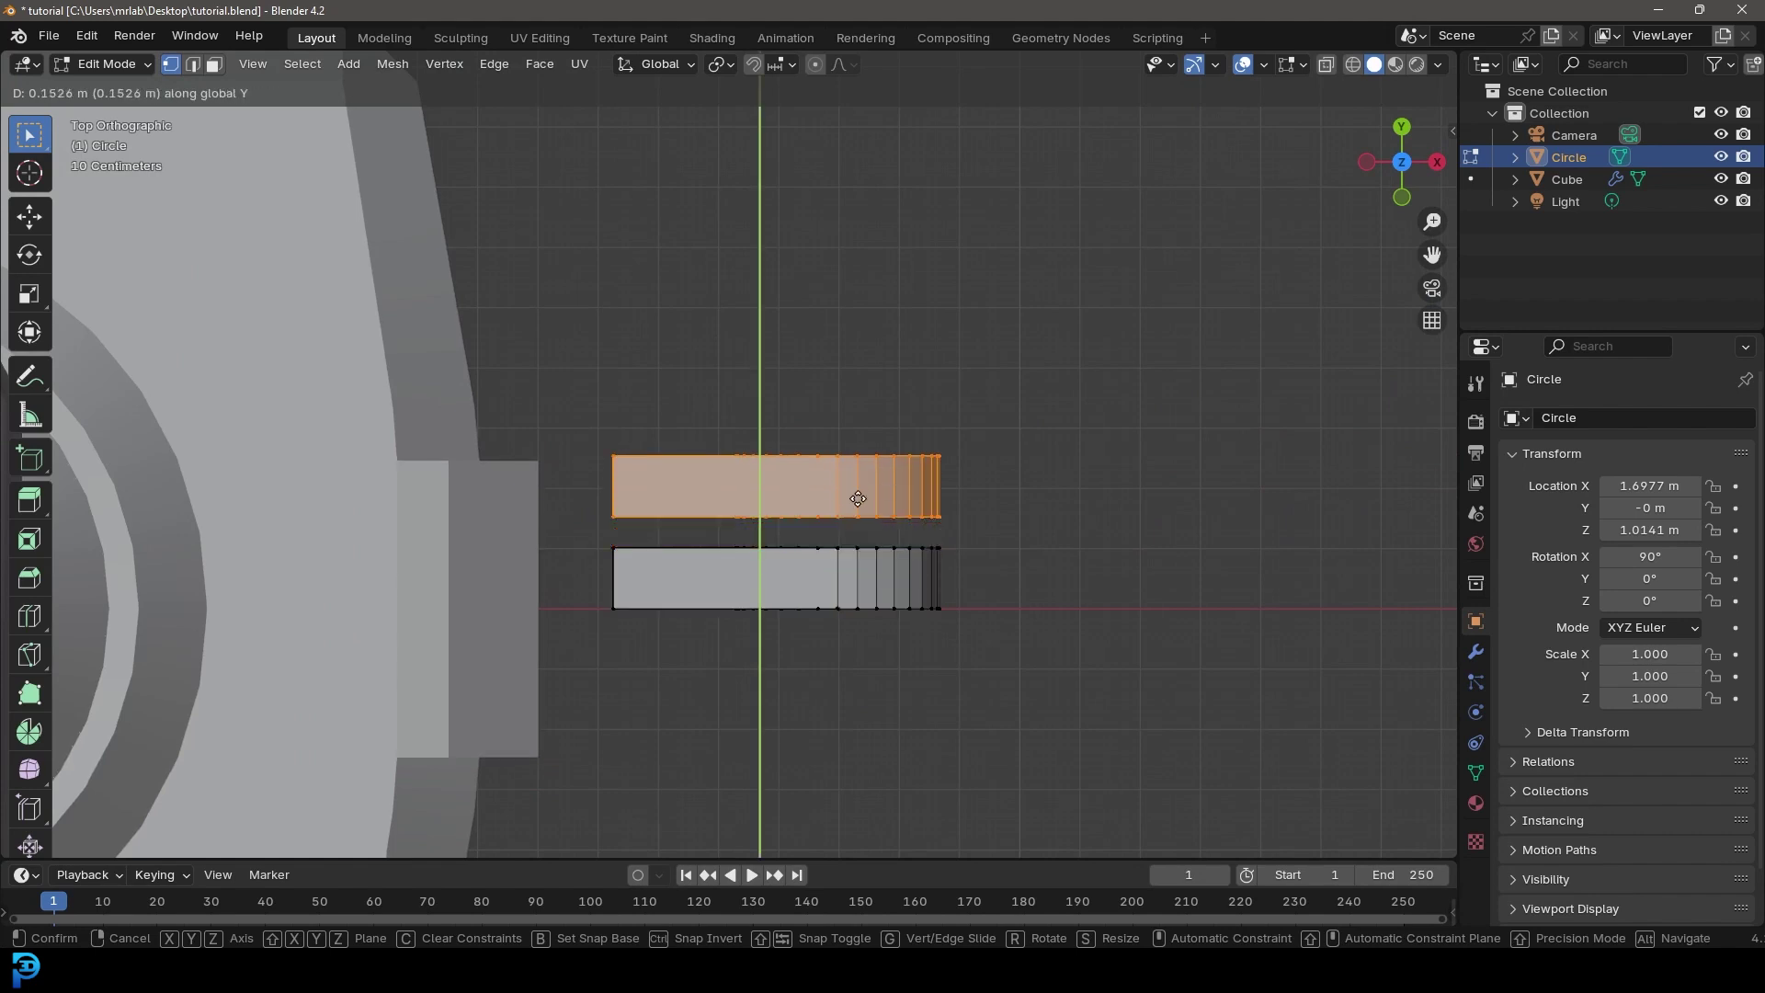
click(870, 403)
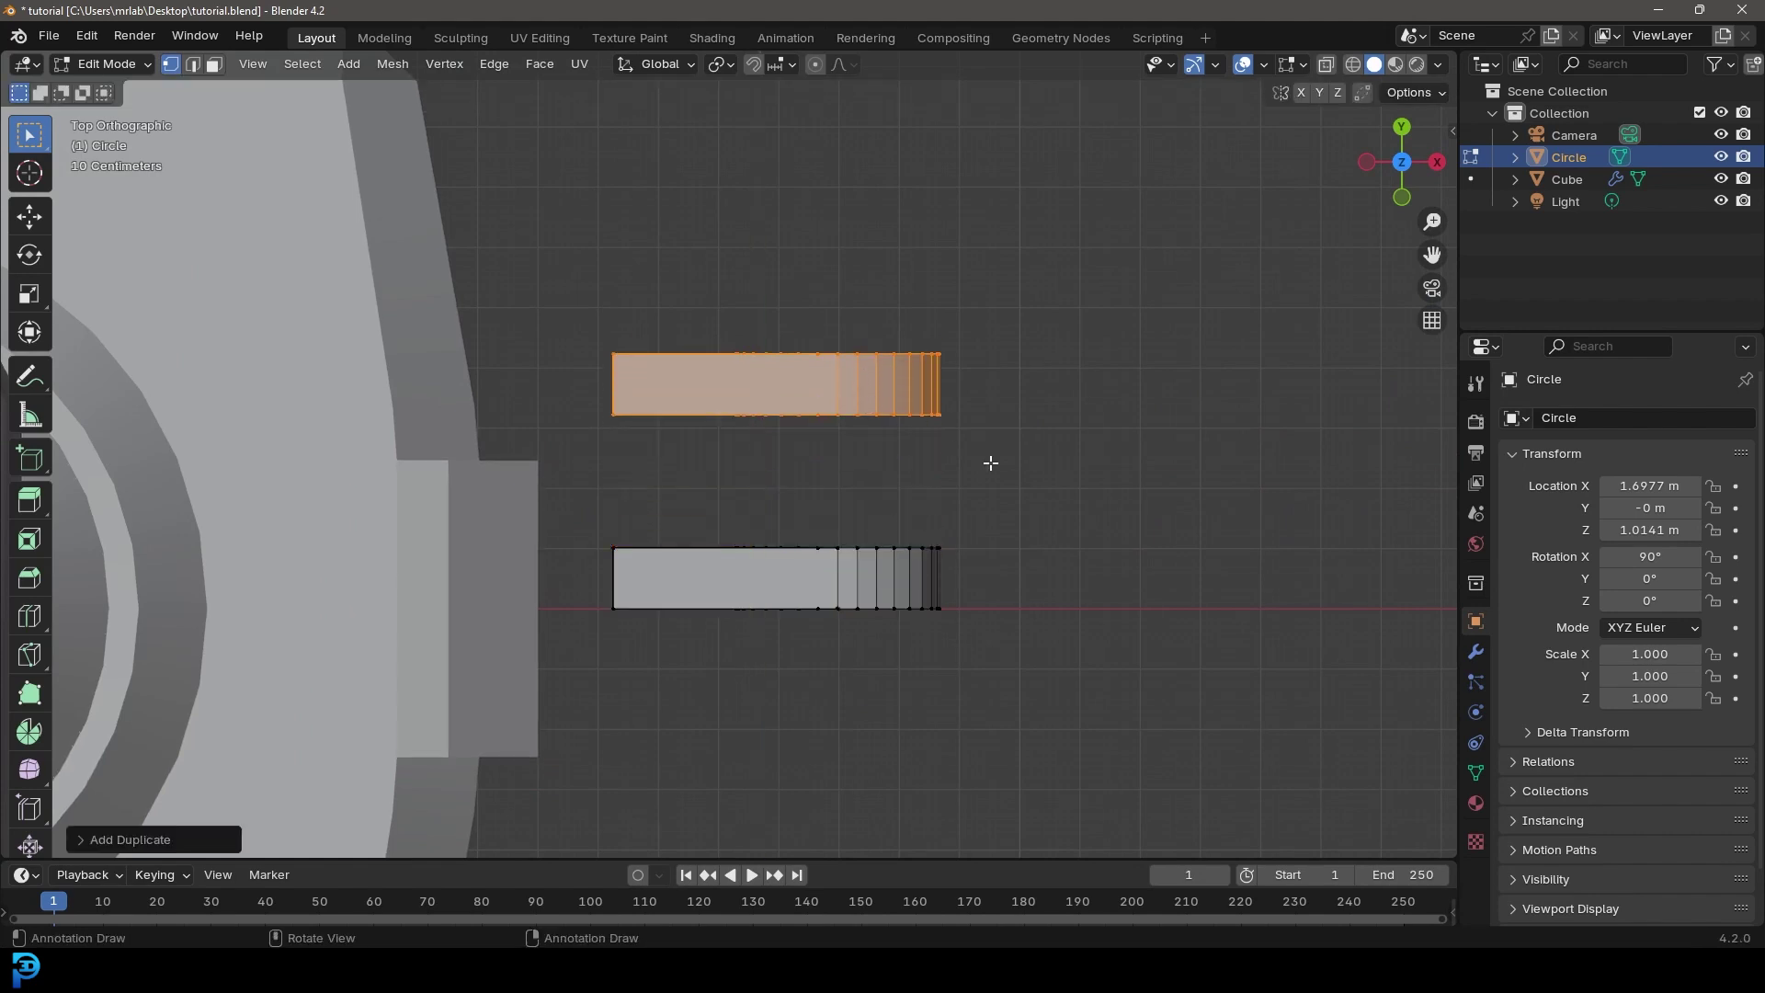
Step: Move both bracket plates about -0.21 m along Y so they straddle the X axis, and return to Object Mode
key(a)
scroll(842, 488, down, 3)
key(g)
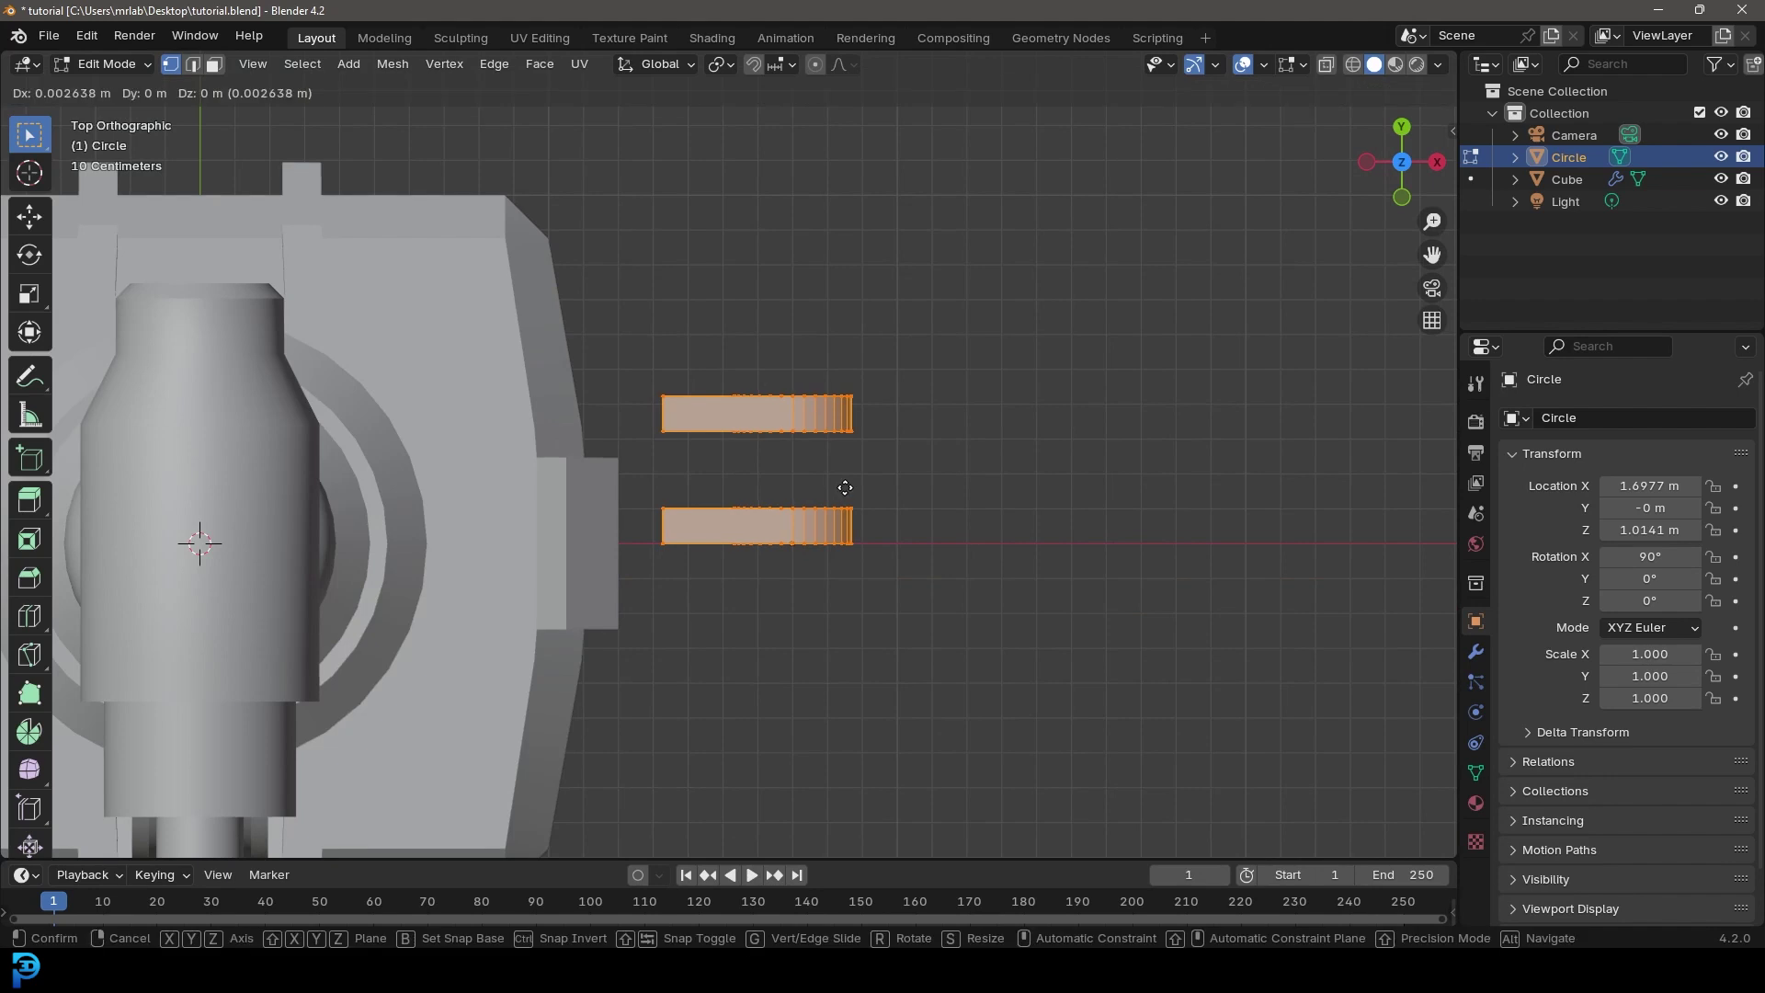
key(y)
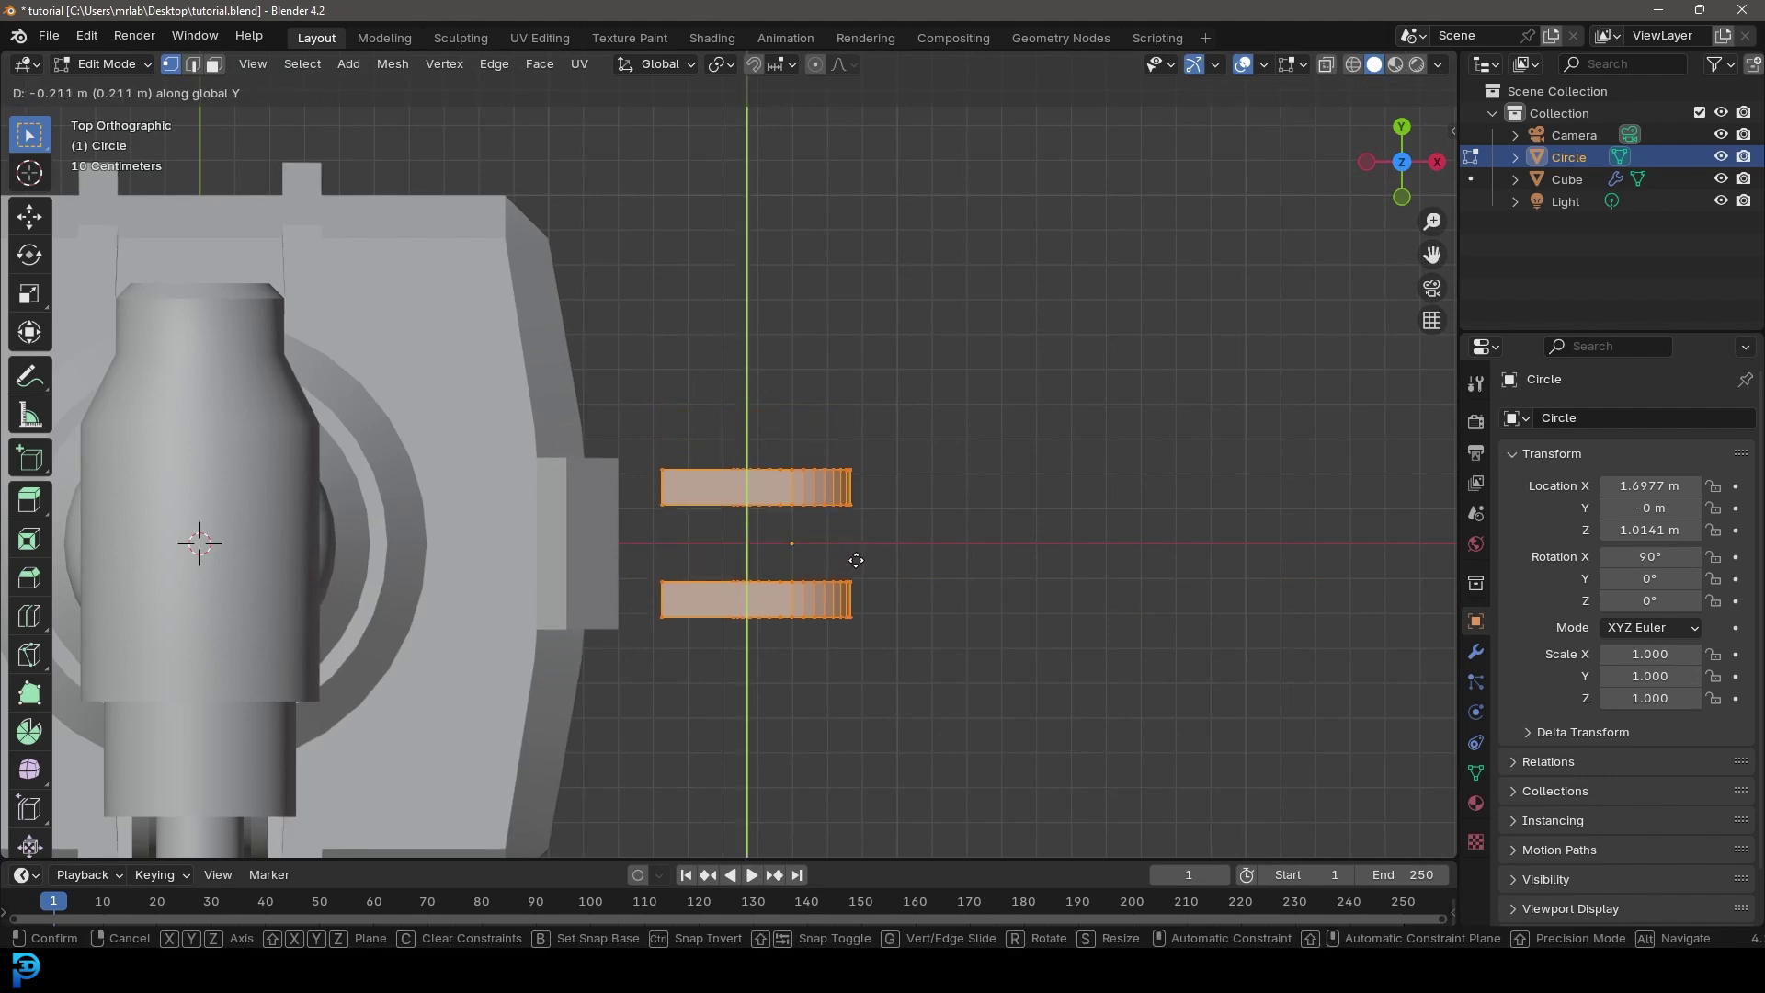
click(856, 560)
shift+middle_drag(855, 559, 757, 345)
scroll(847, 464, up, 6)
scroll(856, 473, down, 4)
click(128, 63)
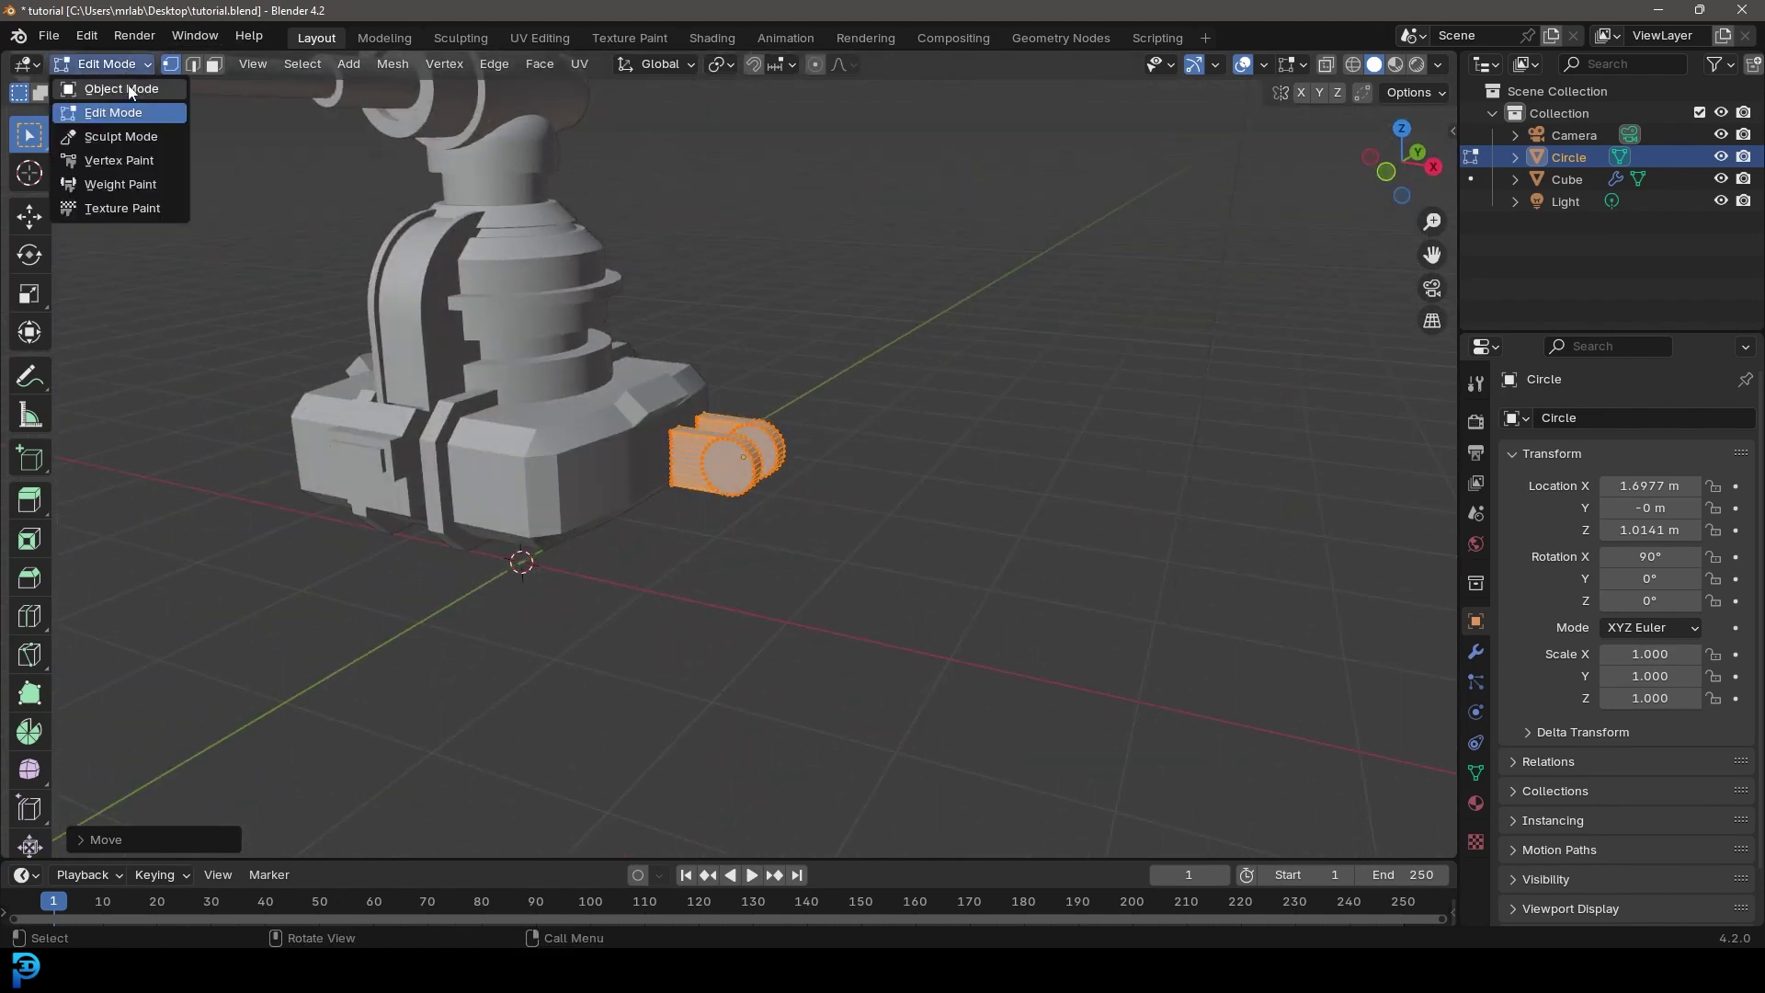
click(101, 103)
Step: Move the bracket against the side of the body at about X 1.33 m, Z 0.90 m and deselect it
key(KP_1)
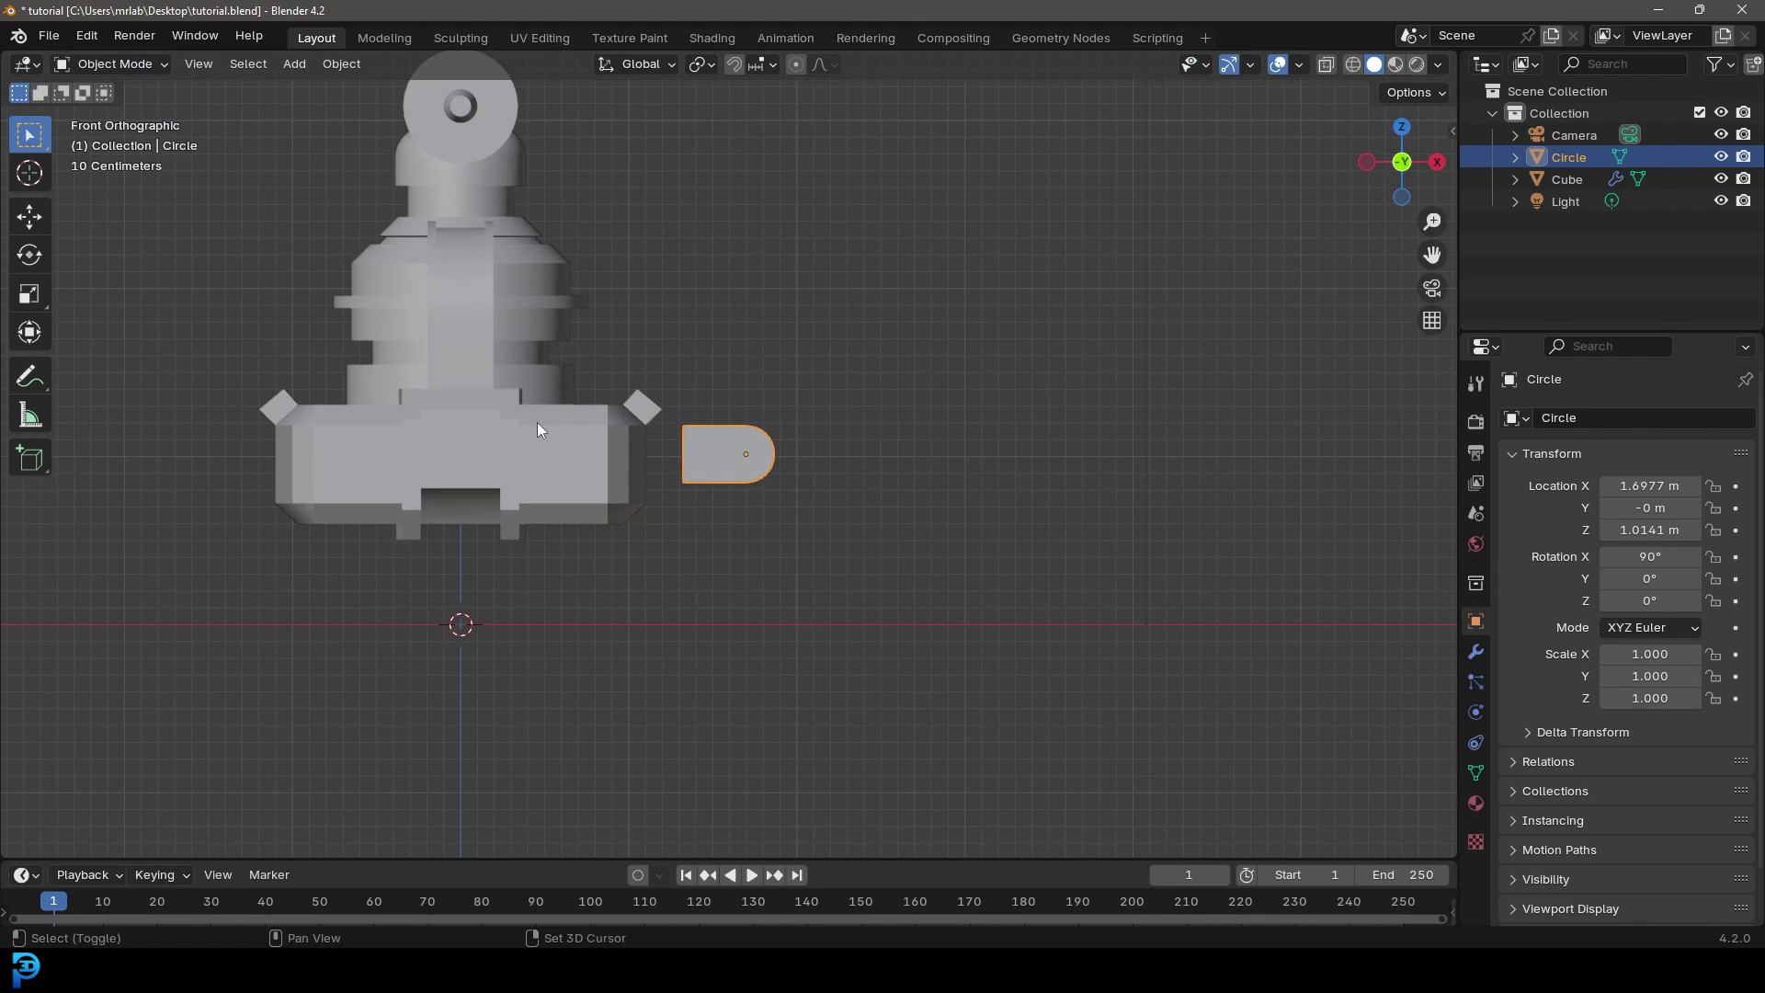
shift+middle_drag(537, 422, 730, 402)
scroll(945, 469, up, 2)
shift+middle_drag(1017, 455, 956, 461)
scroll(956, 469, up, 2)
key(g)
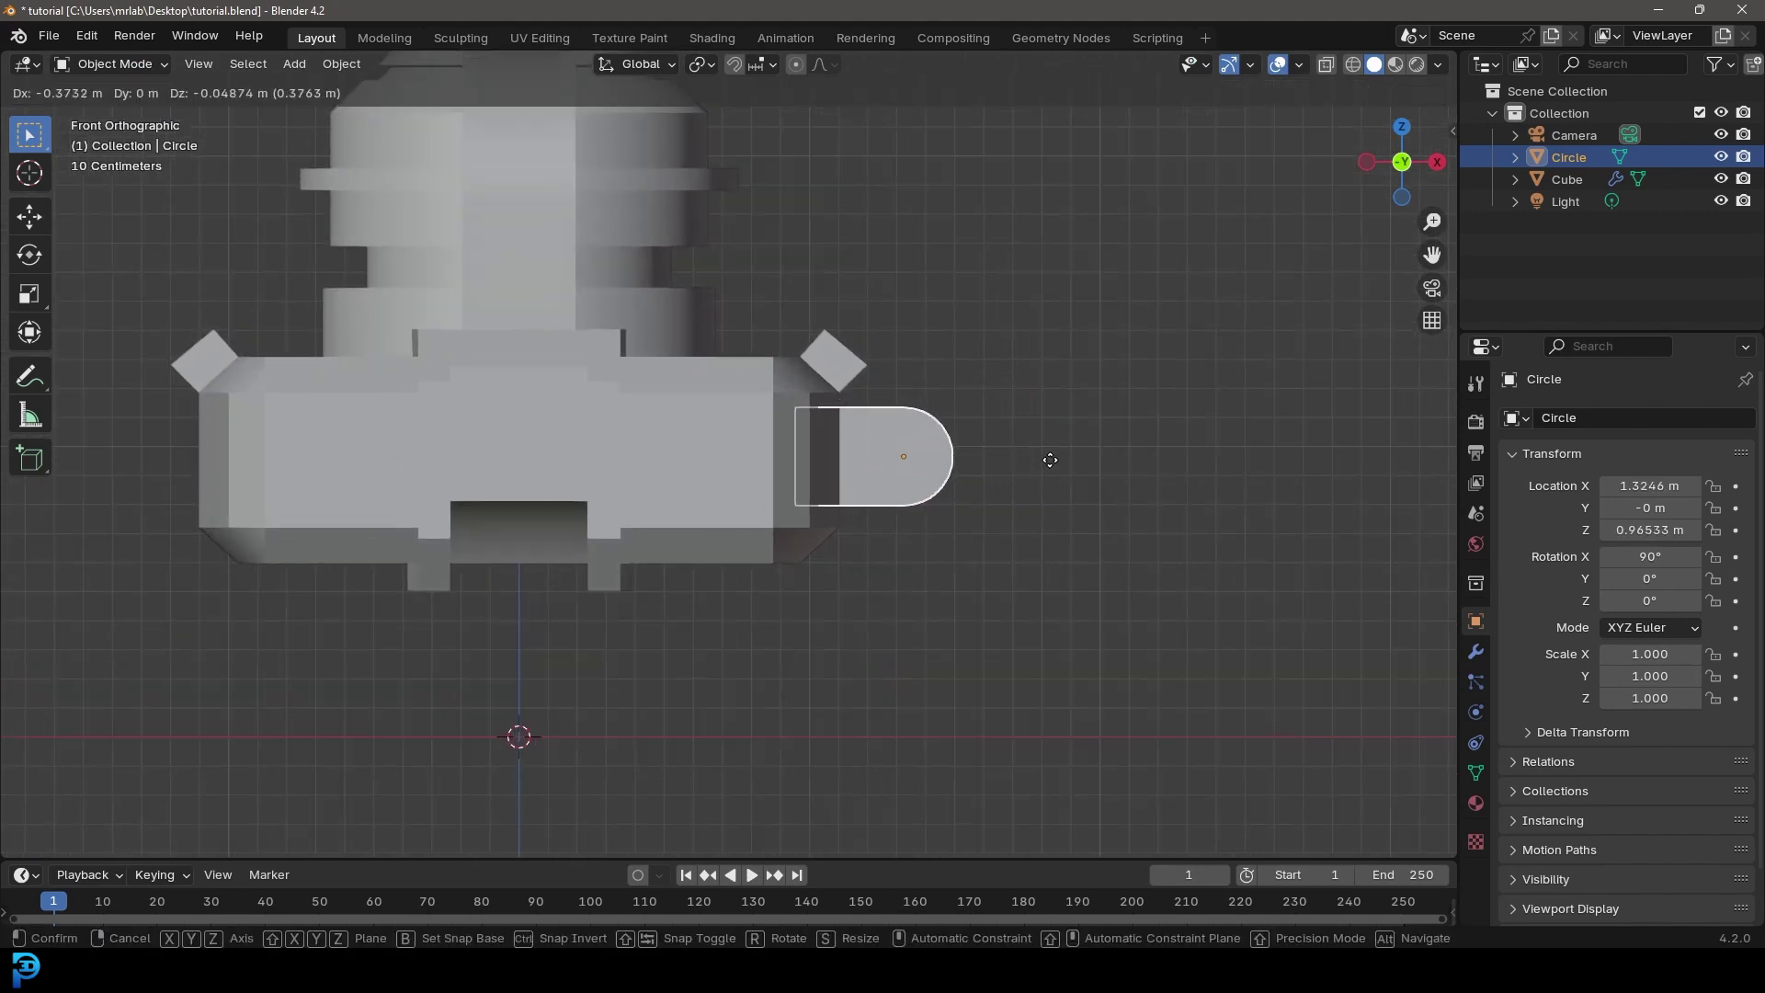
click(1059, 660)
scroll(905, 439, down, 5)
scroll(859, 460, up, 3)
click(934, 444)
Step: Add a UV sphere for the leg's ball joint
middle_drag(948, 439, 820, 472)
key(KP_1)
key(shift+a)
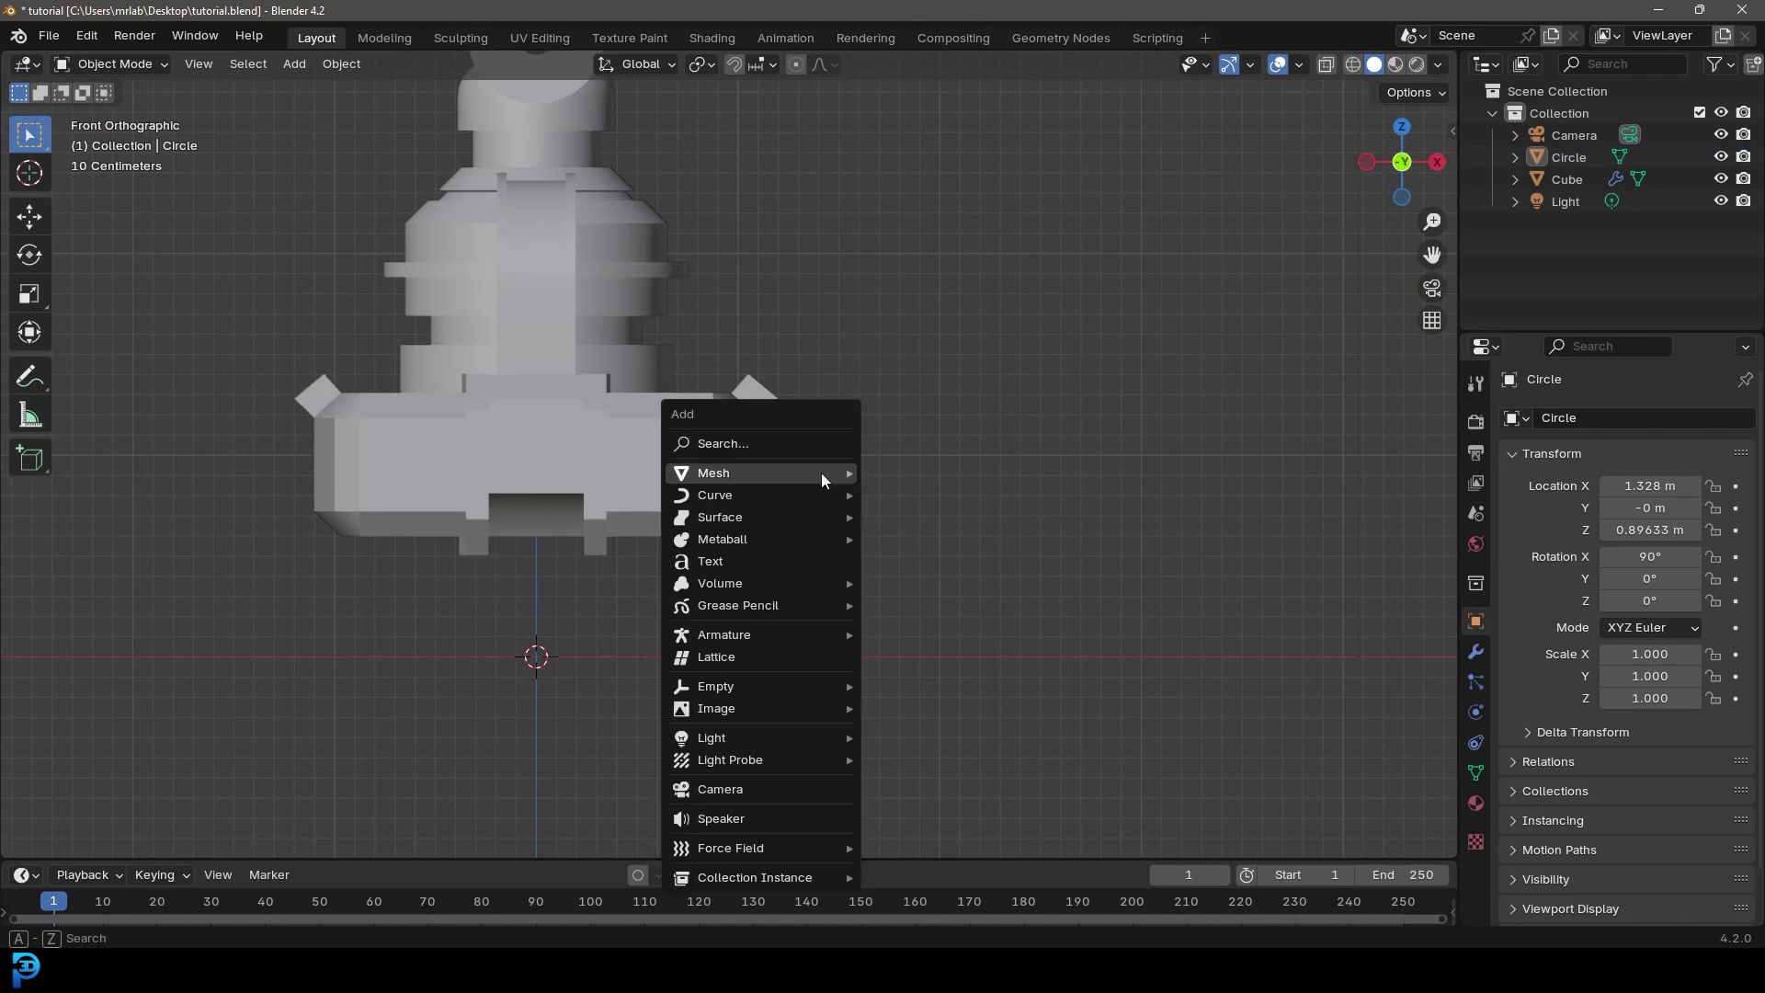
mouse_move(820, 472)
click(943, 542)
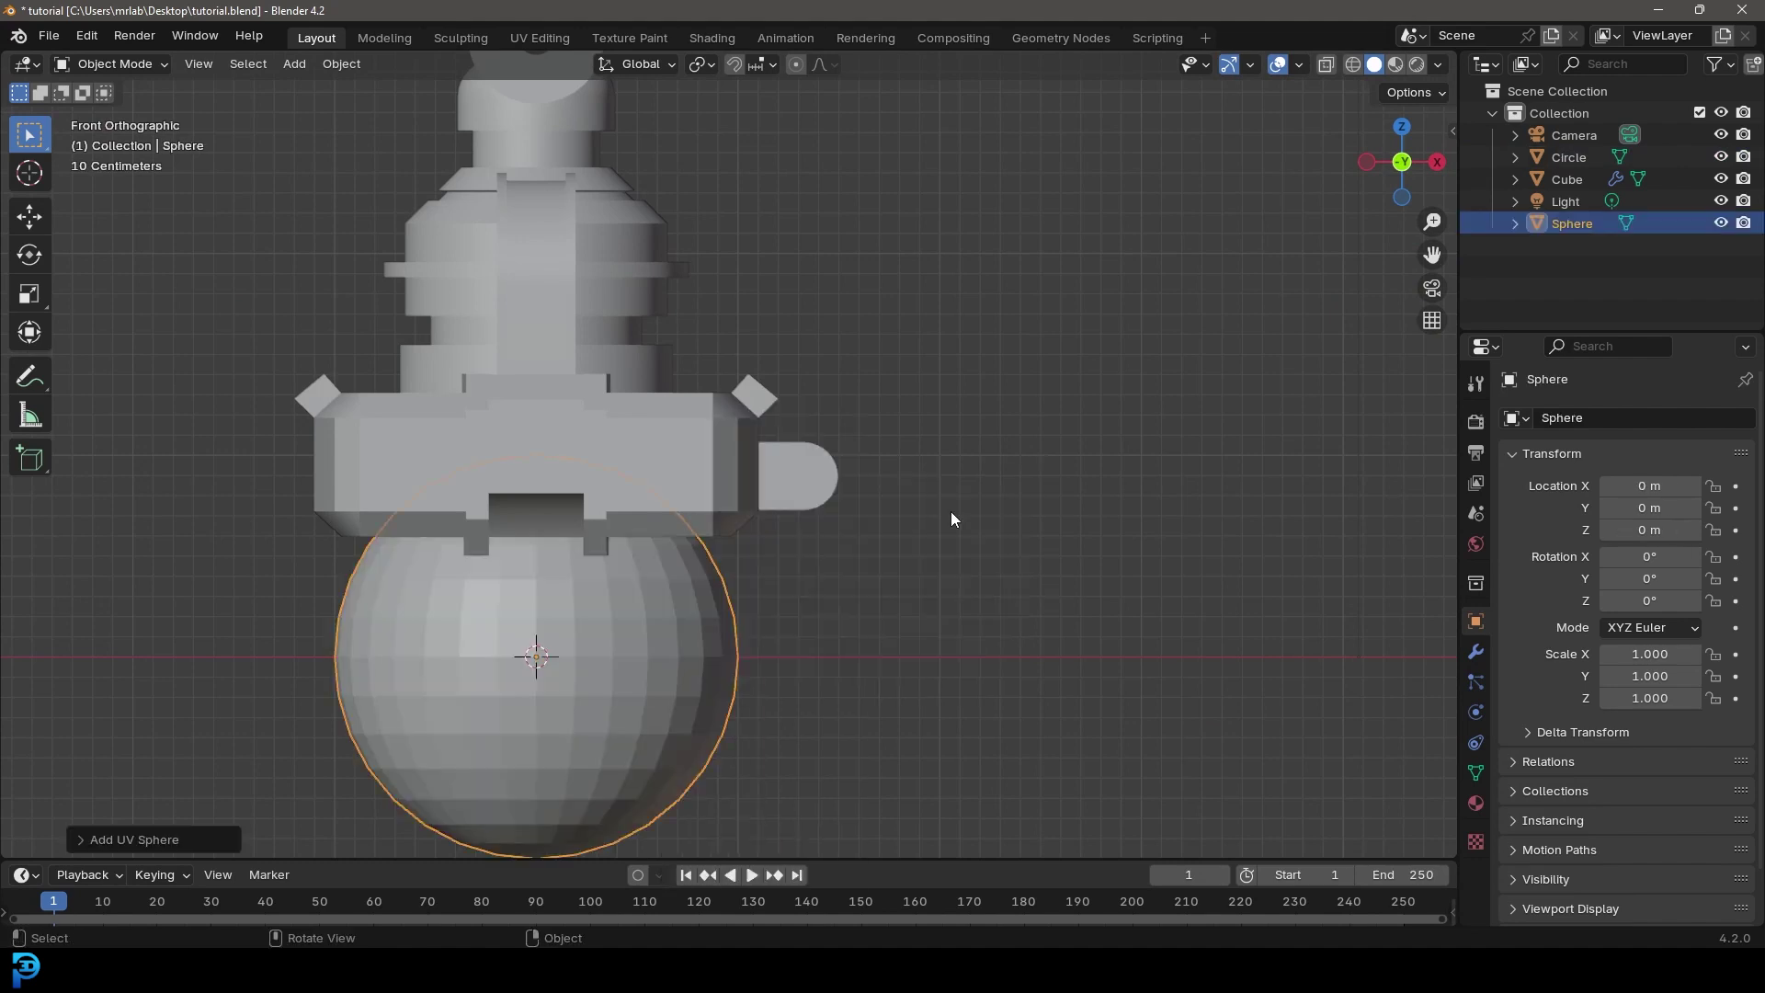
Step: Scale the sphere to about 0.19 and position it within the bracket at about X 1.35 m, Z 0.90 m
scroll(845, 550, up, 2)
key(g)
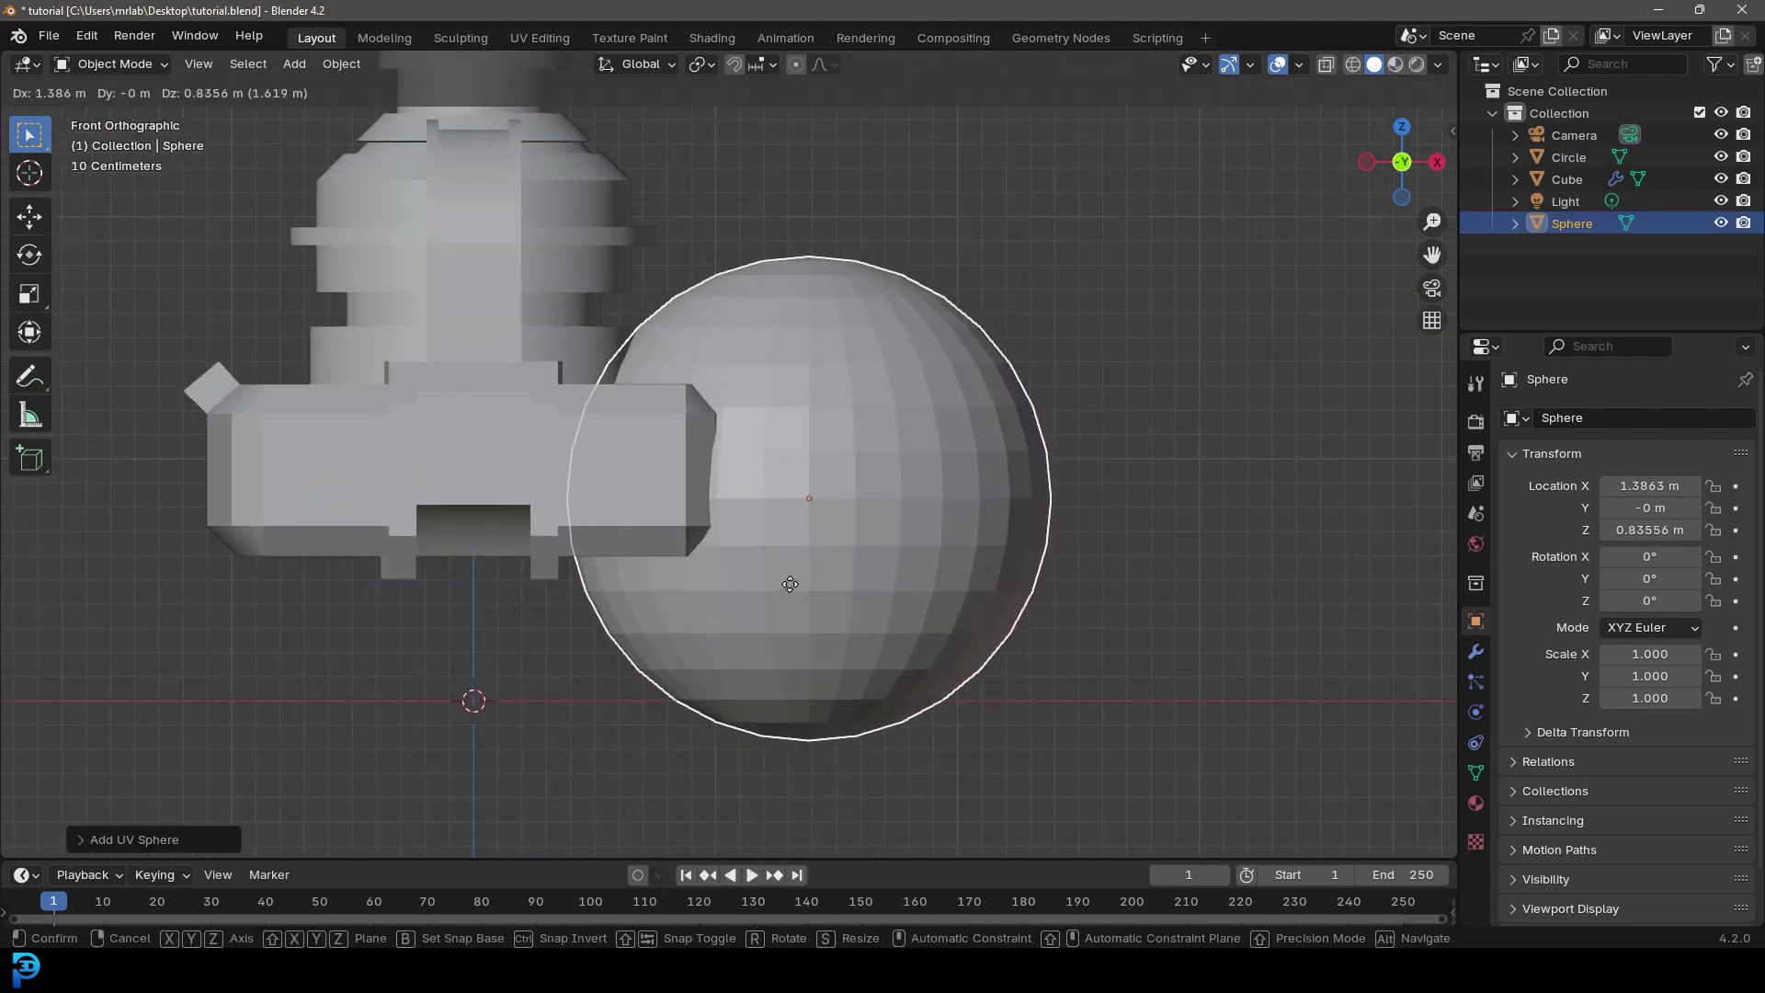
click(816, 603)
scroll(1199, 630, up, 3)
key(s)
click(941, 581)
key(g)
click(925, 550)
Step: Resize the sphere to a scale of about 0.153 so it fits between the two bracket plates
key(KP_7)
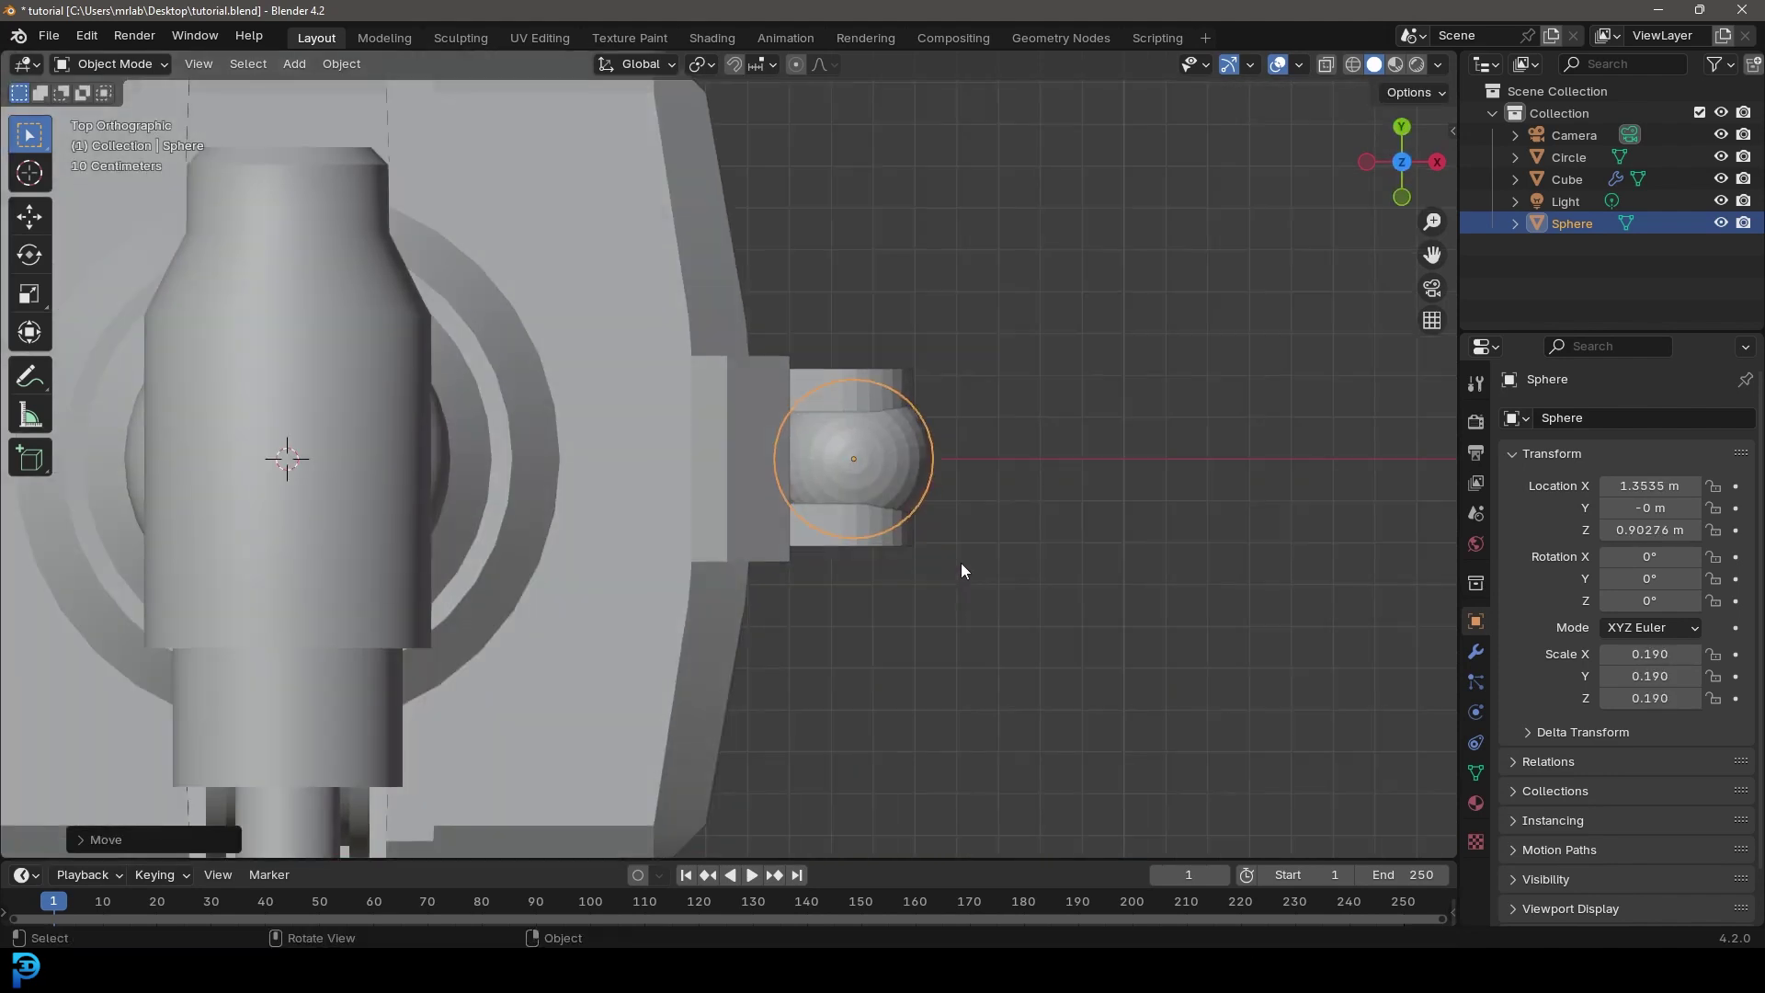
scroll(926, 577, up, 2)
key(s)
click(877, 492)
scroll(798, 556, down, 3)
middle_drag(797, 555, 551, 316)
scroll(551, 316, up, 1)
key(s)
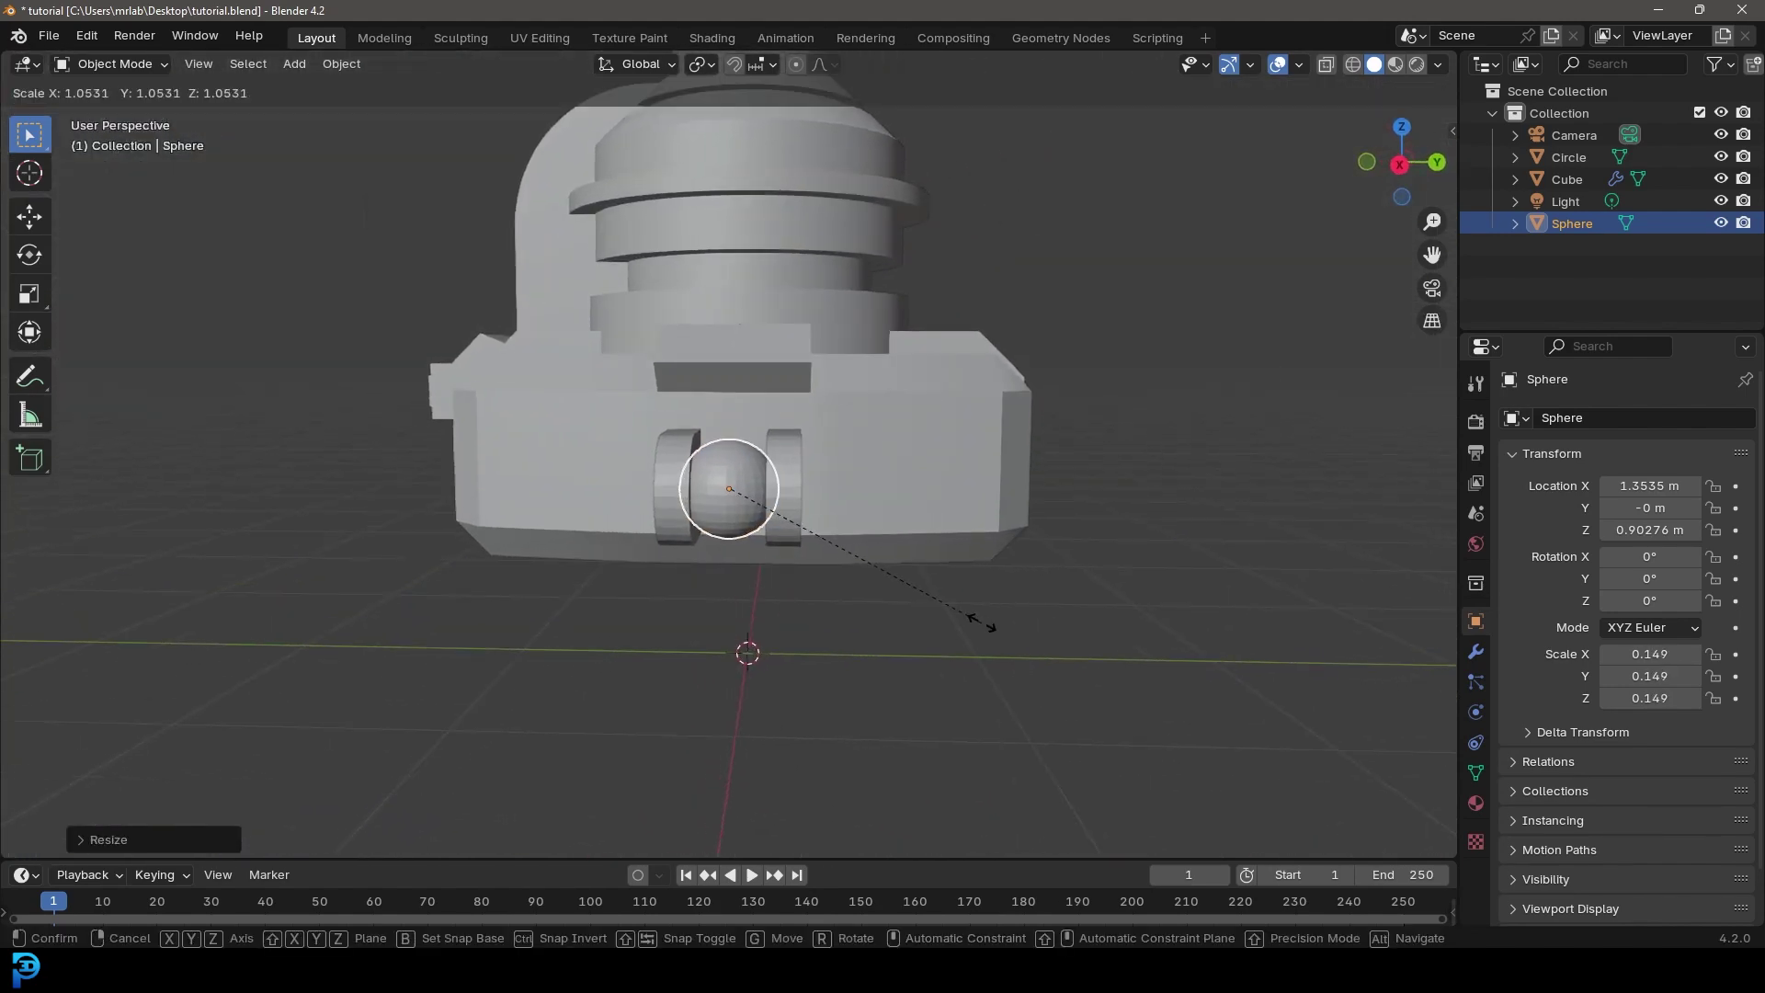
click(988, 625)
Step: Add a mesh cube in the front view as the base shape for the leg
middle_drag(658, 469, 948, 604)
key(shift+a)
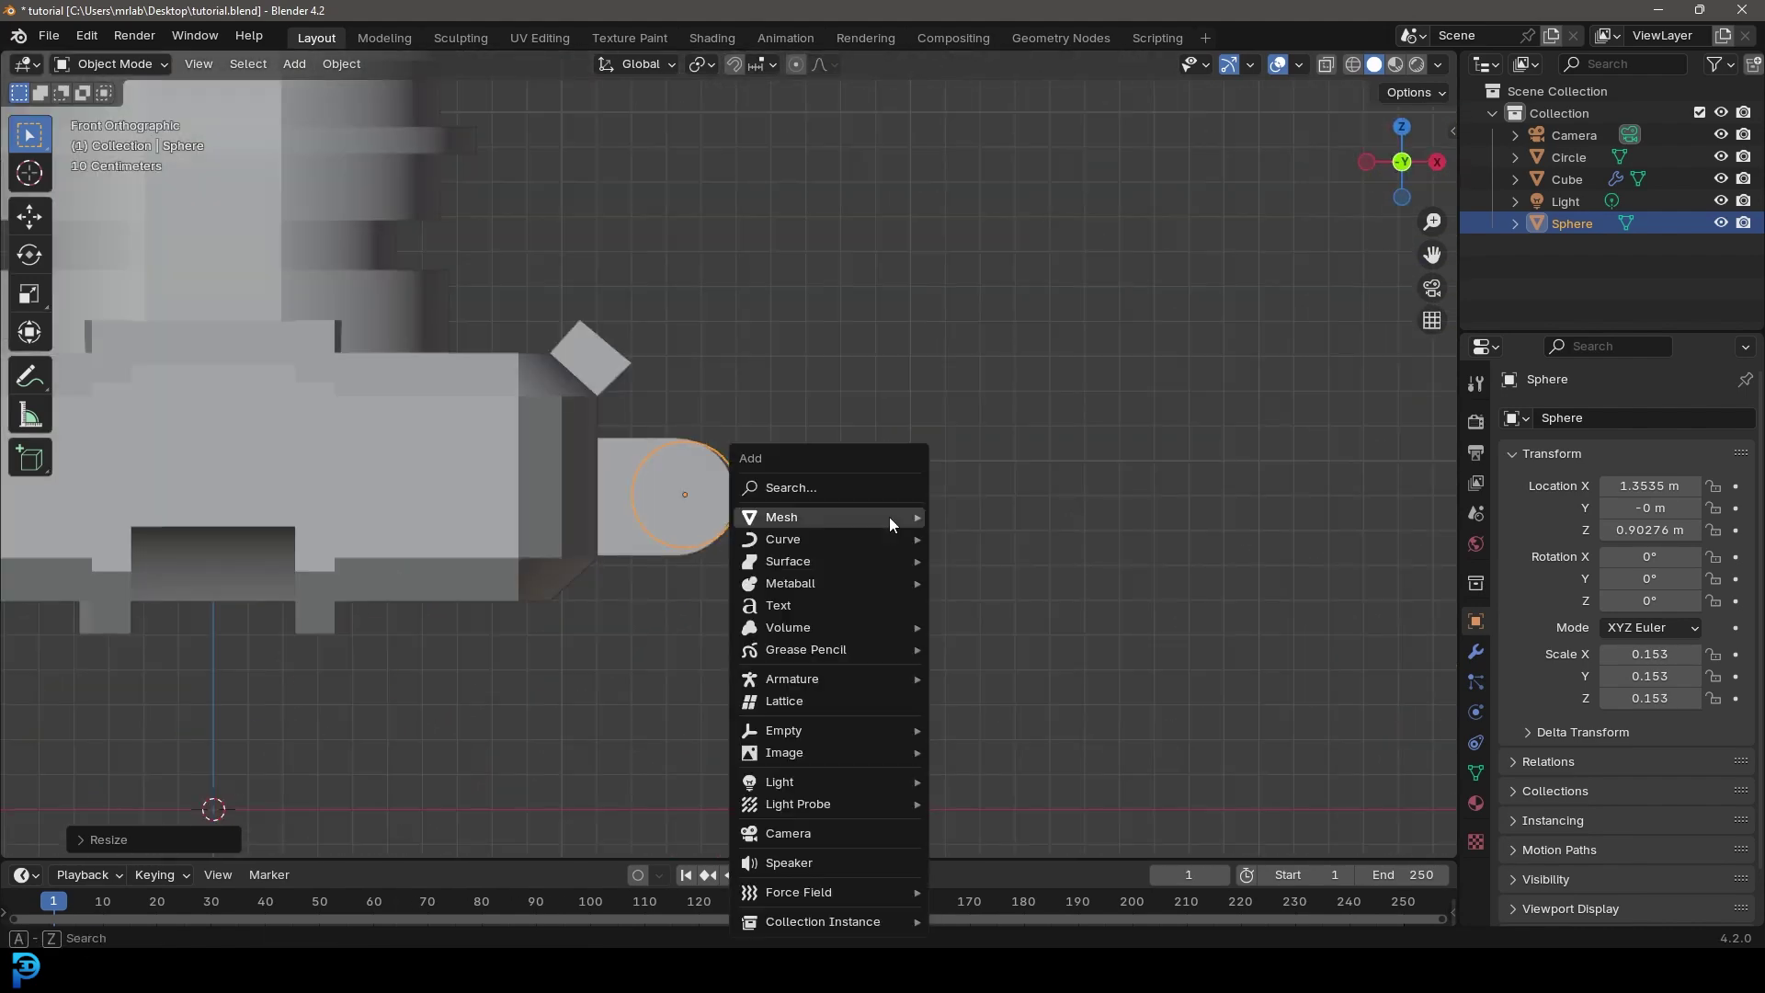
mouse_move(892, 520)
click(967, 538)
scroll(677, 582, down, 5)
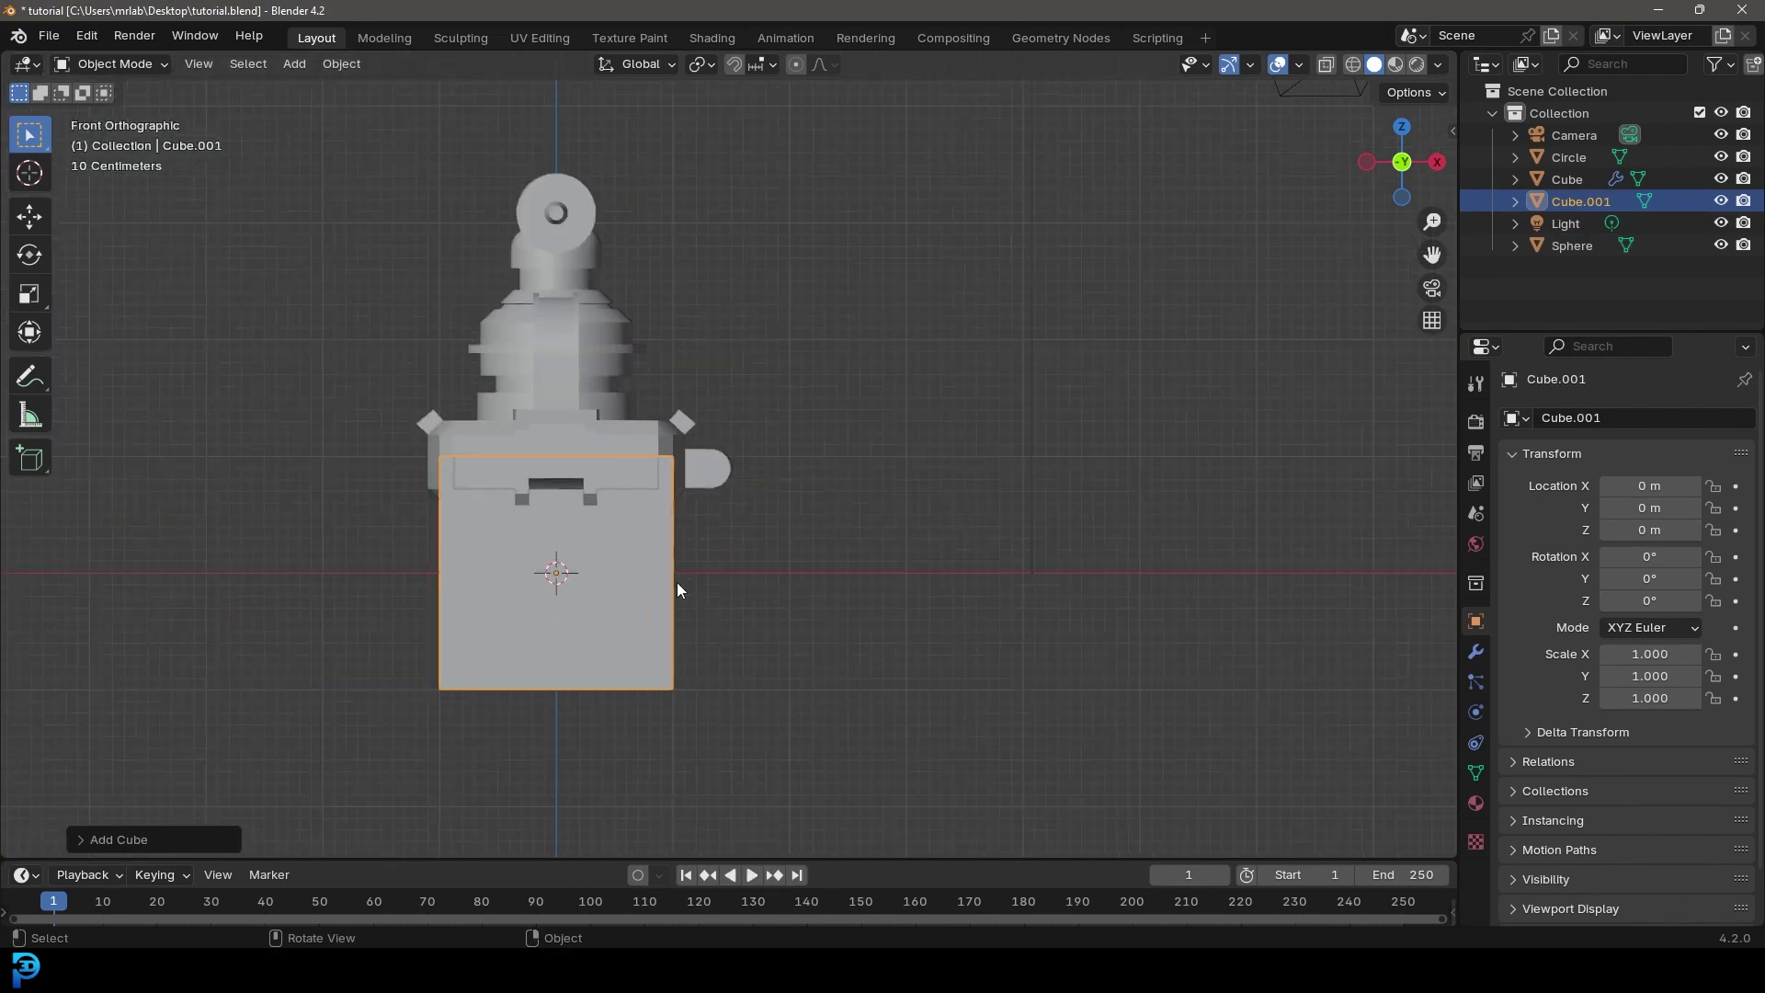
Step: Scale the new cube to about 0.121 and position it against the leg bracket at about X 1.54 m, Z 0.90 m
scroll(540, 680, up, 2)
key(g)
click(806, 550)
scroll(888, 594, up, 3)
key(s)
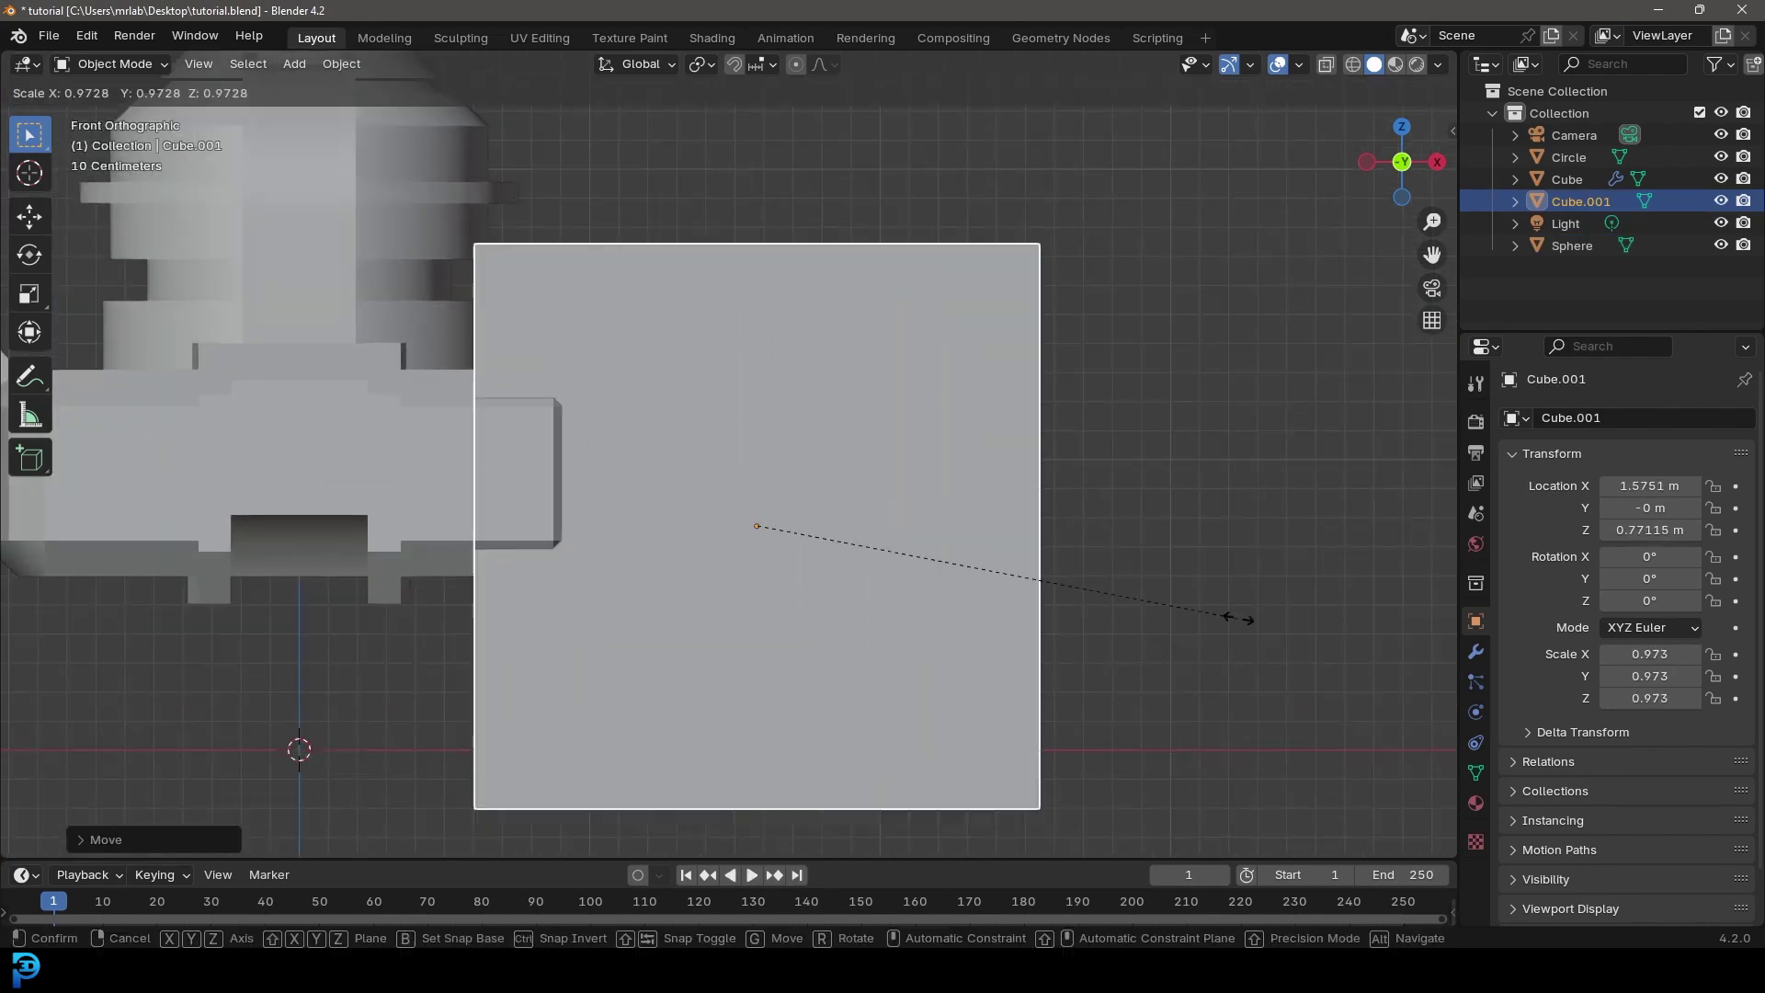
click(809, 572)
scroll(828, 579, up, 2)
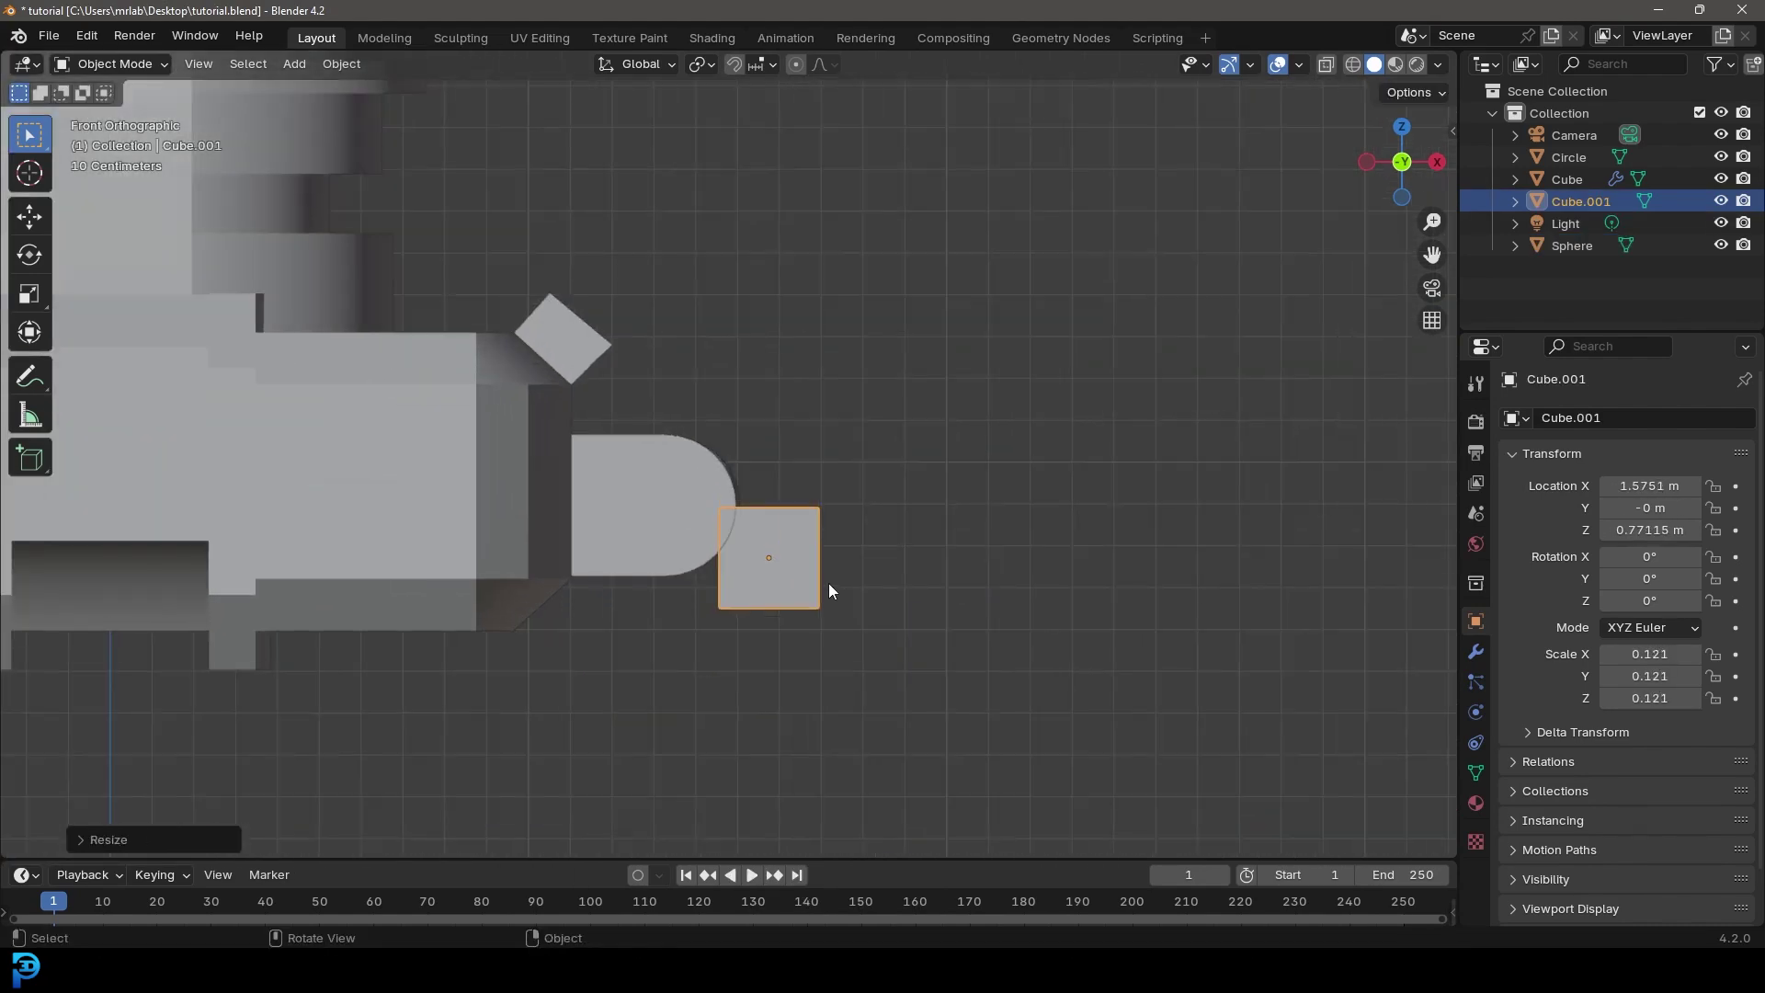
key(g)
click(837, 534)
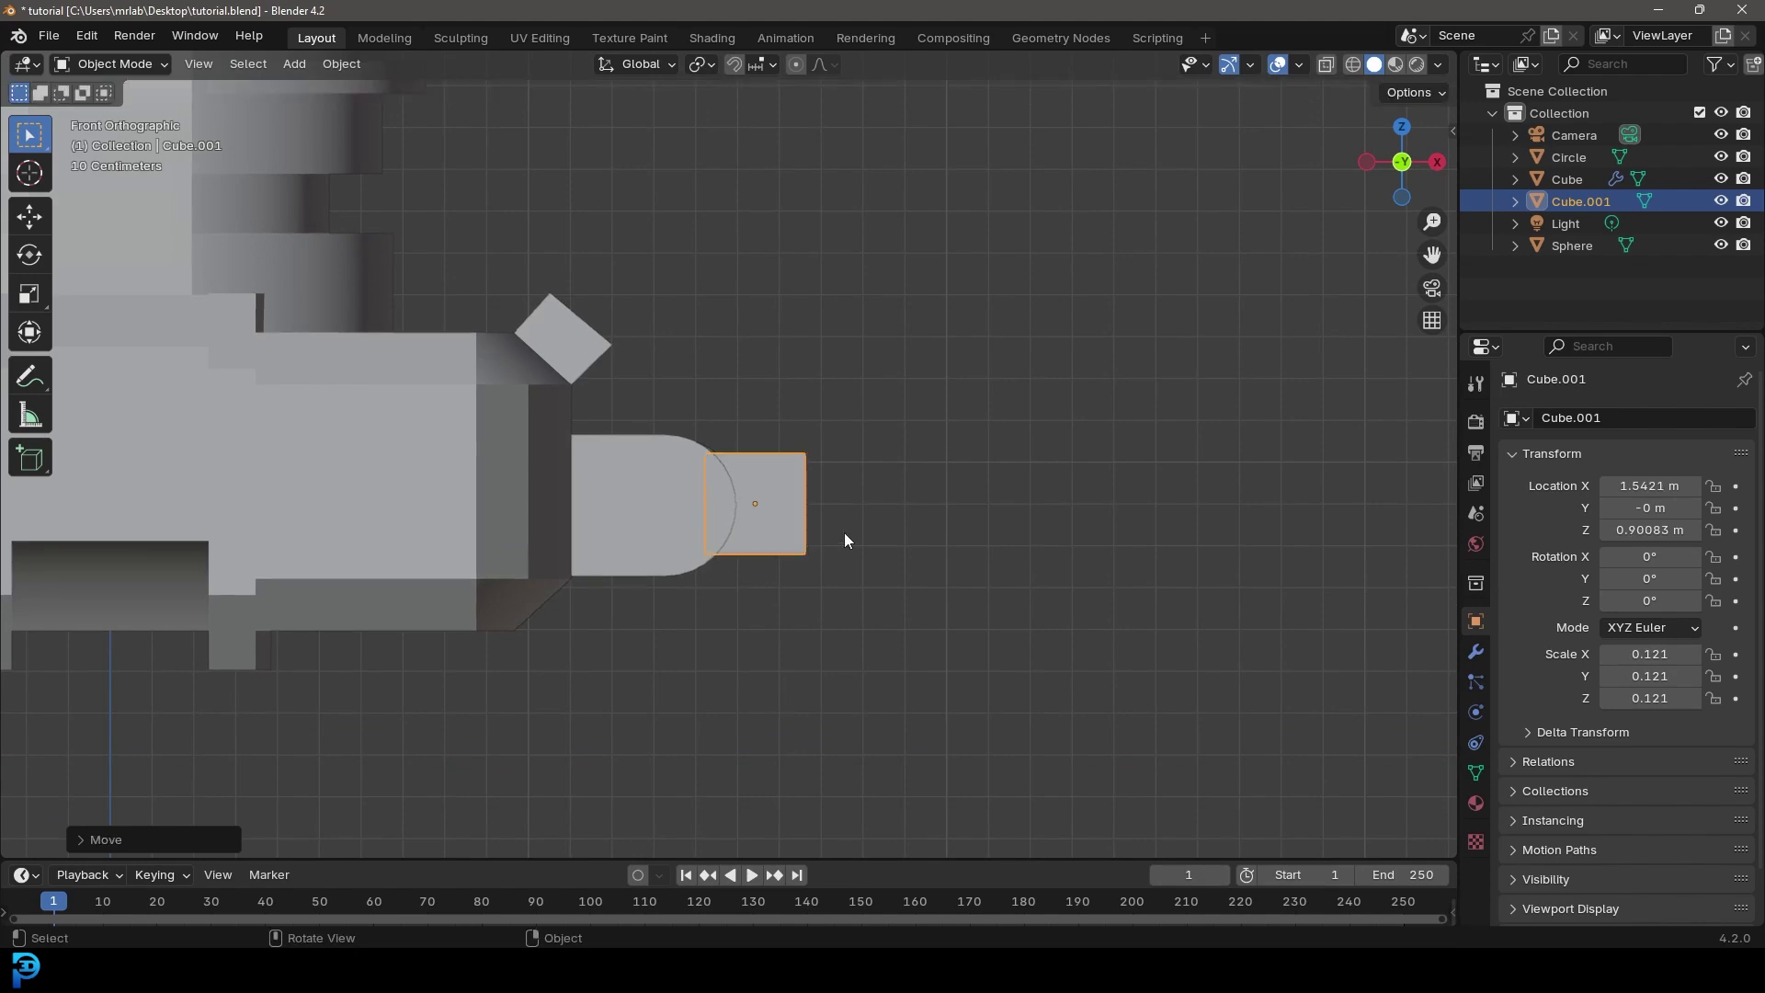
Step: Narrow the cube's mesh along the Y axis so it fits between the two bracket plates
key(Tab)
middle_drag(903, 524, 835, 517)
scroll(1002, 545, up, 2)
key(s)
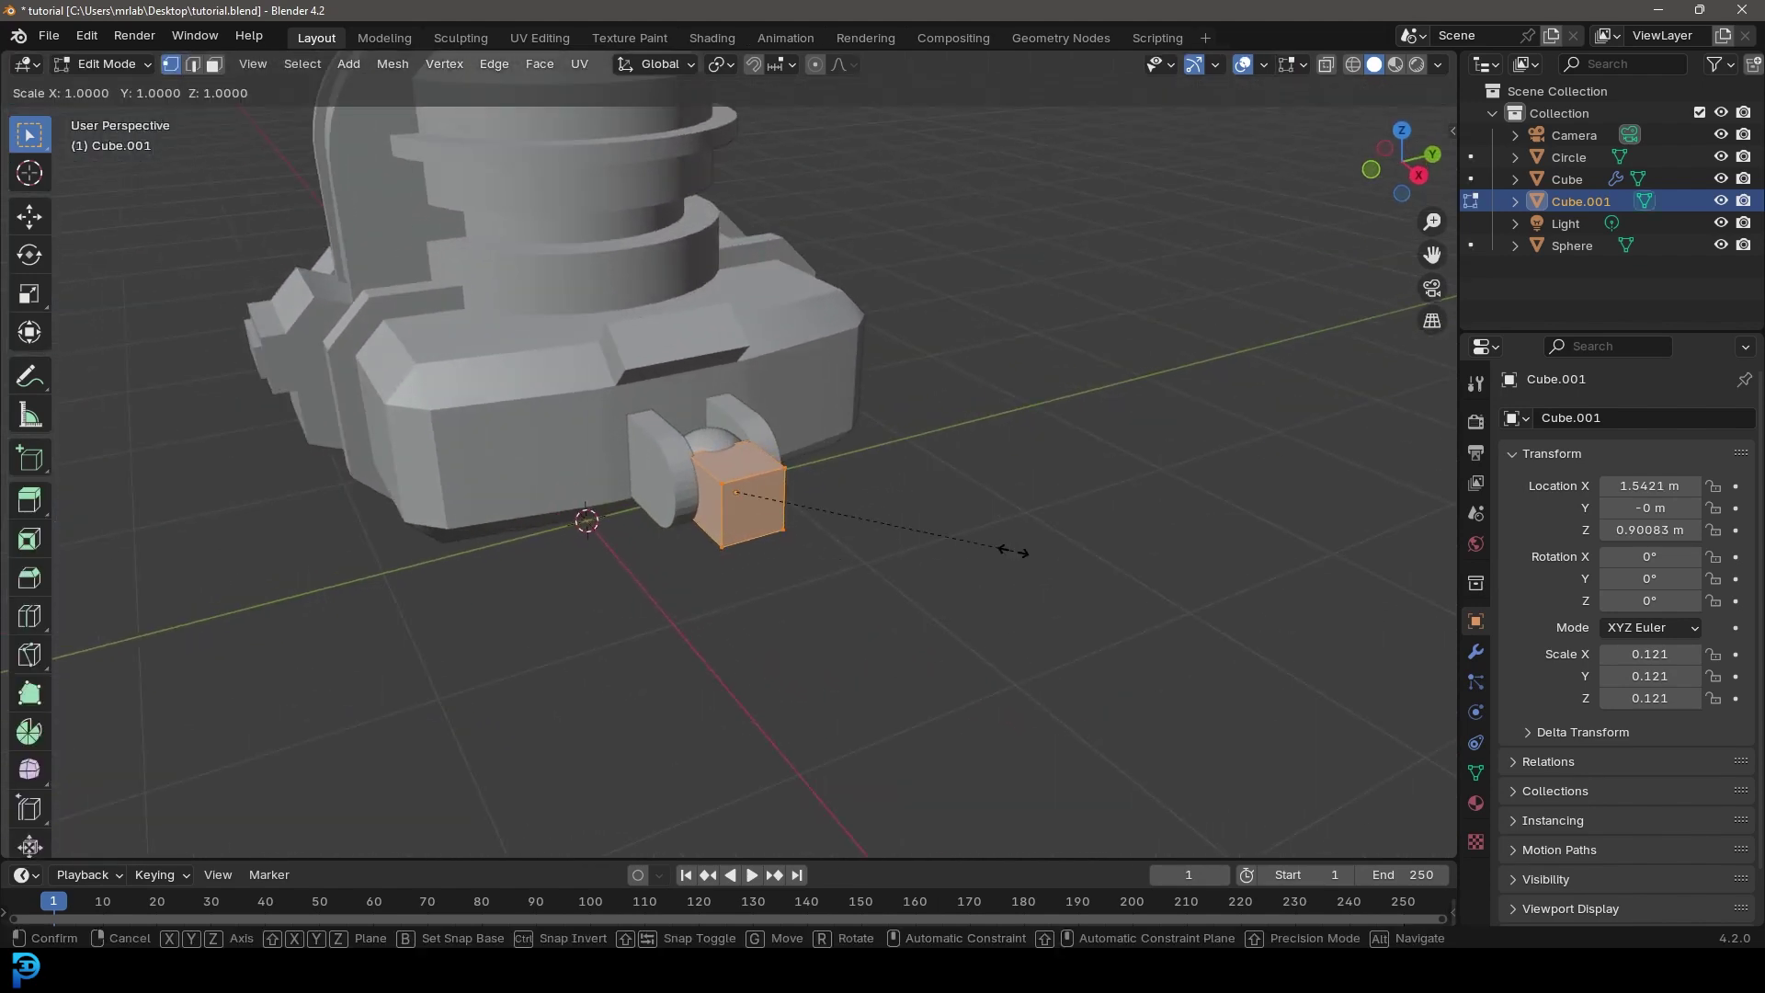
key(y)
click(815, 519)
middle_drag(726, 522, 799, 508)
Step: Flatten the cube's mesh along Z into a thin bar and raise it to the upper half of the ball joint
key(KP_1)
key(shift+z)
scroll(817, 510, up, 3)
key(s)
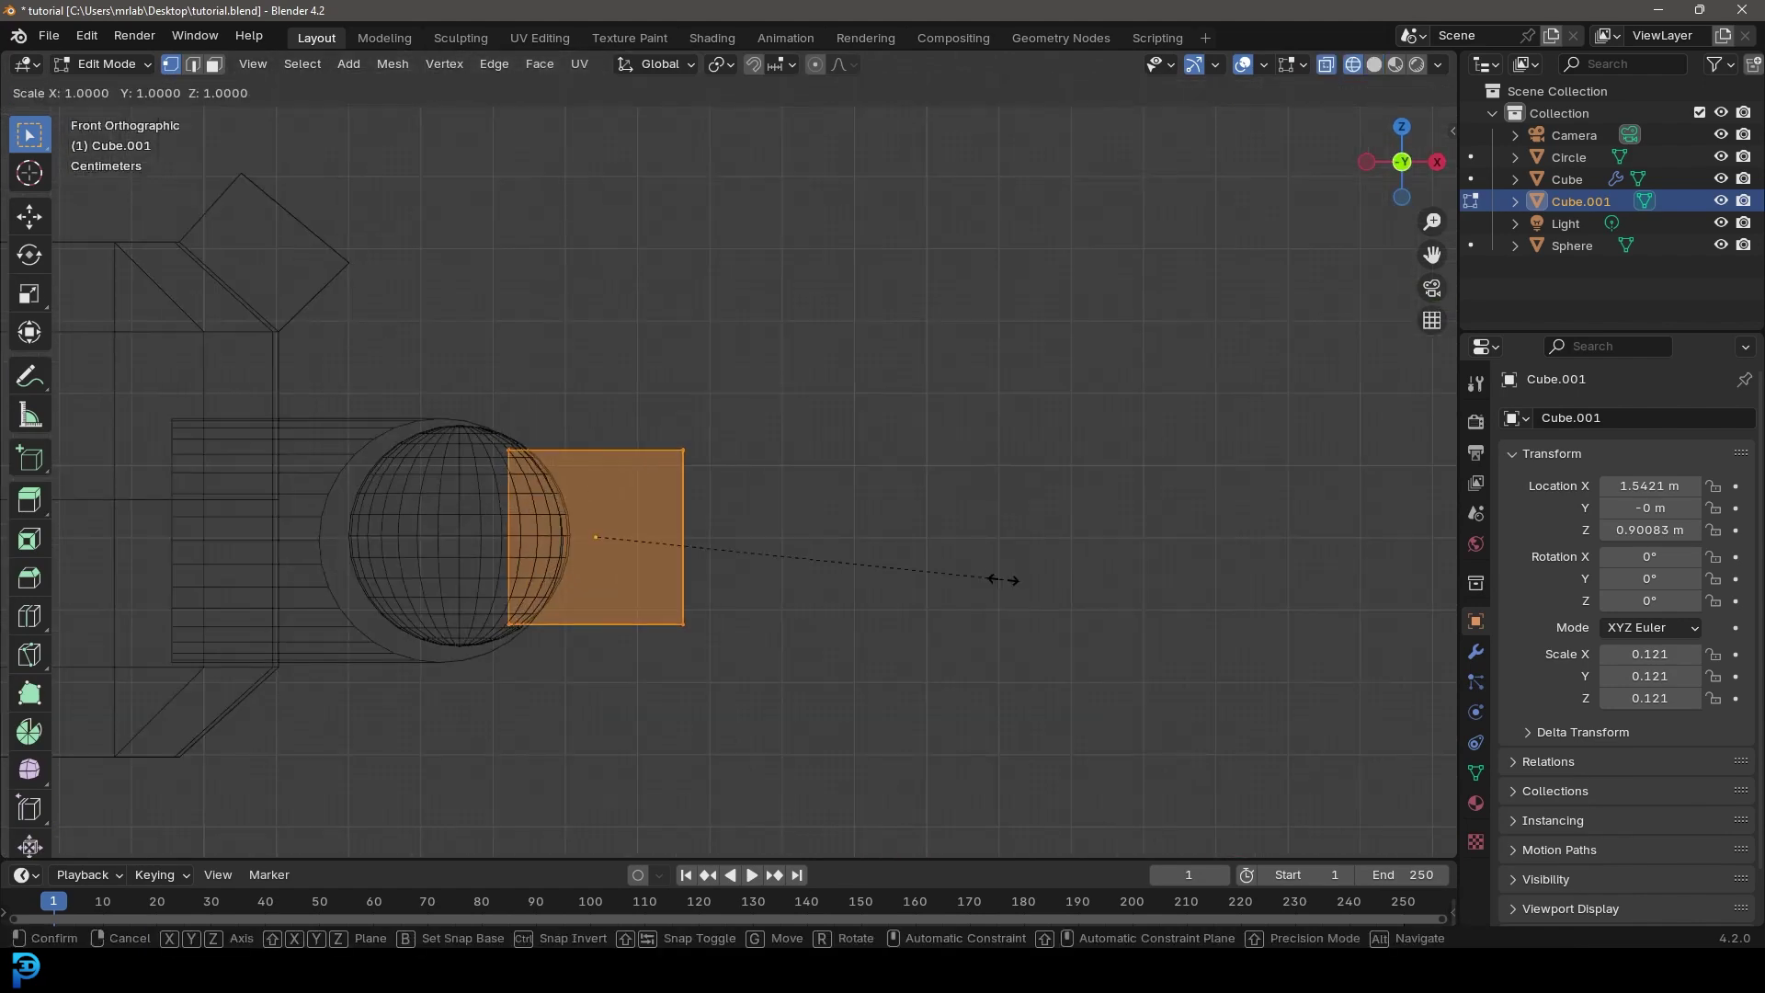
key(z)
click(772, 516)
key(g)
key(z)
click(749, 465)
Step: Duplicate the thin bar below the original, thicken the copy along Z and place it just under the upper bar
key(shift+d)
key(z)
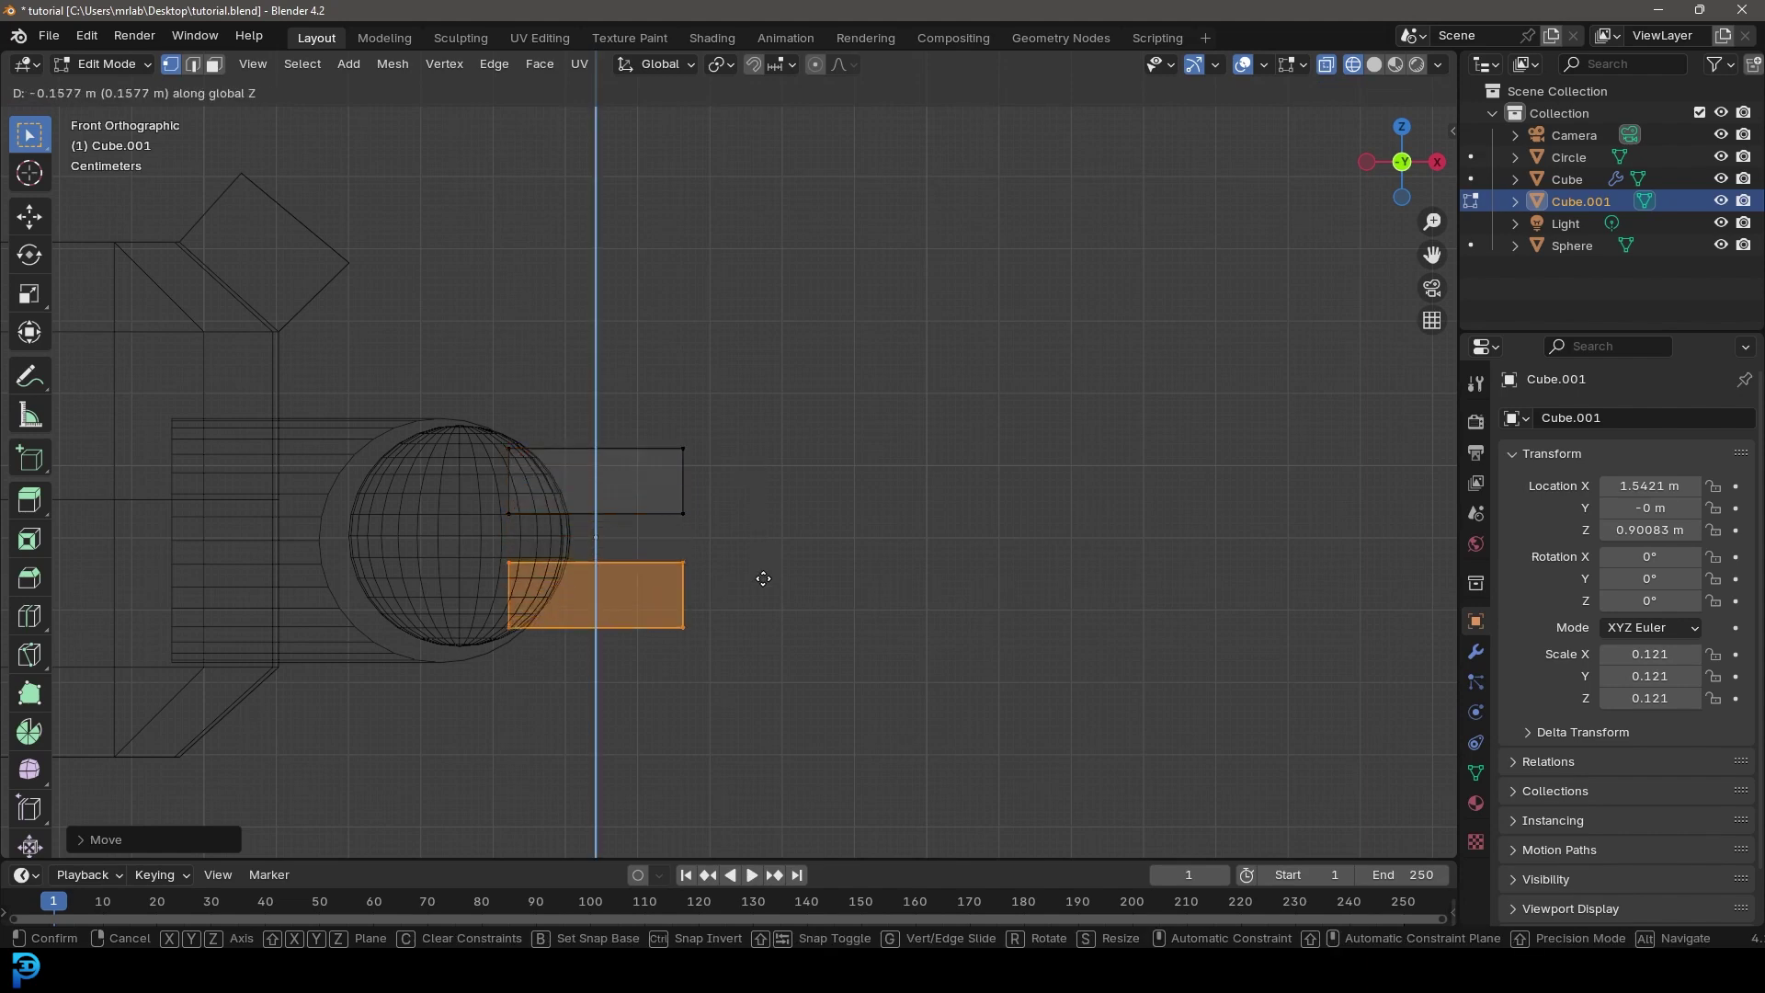
click(763, 577)
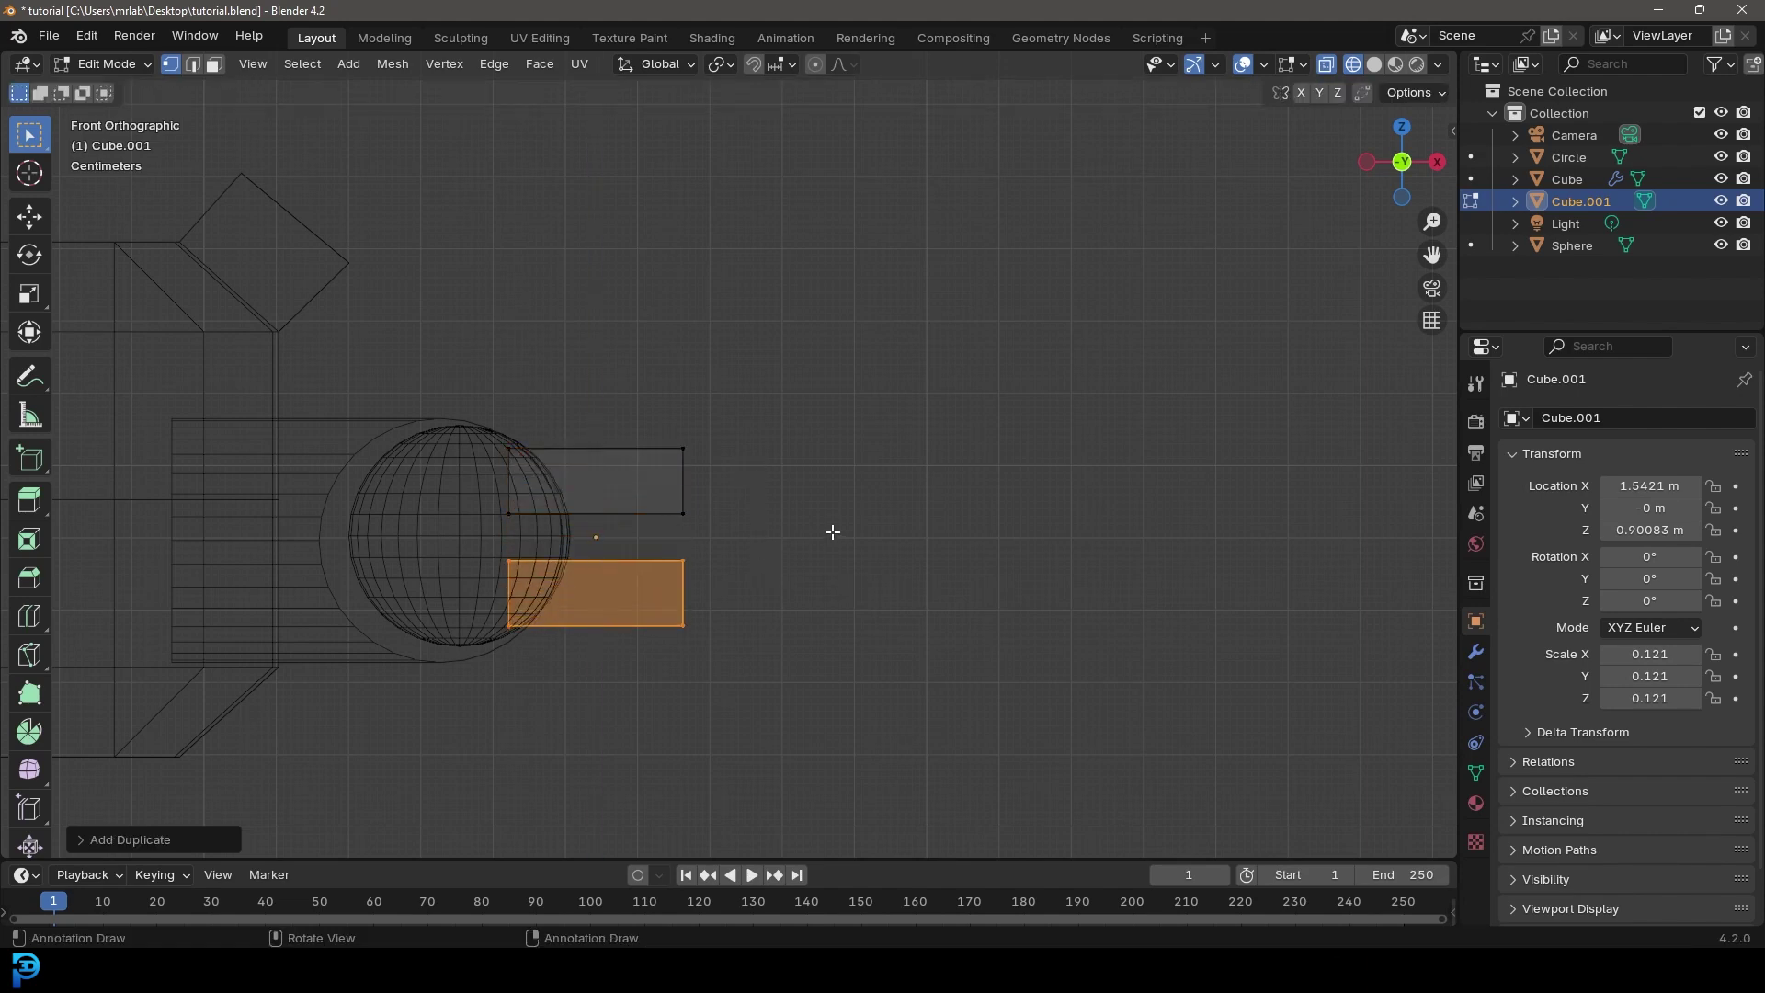
key(s)
key(z)
click(918, 400)
key(g)
click(909, 387)
Step: Extrude the outer ends of both bars outward by about 1 m to form the leg arm
drag(830, 703, 655, 386)
scroll(754, 616, down, 4)
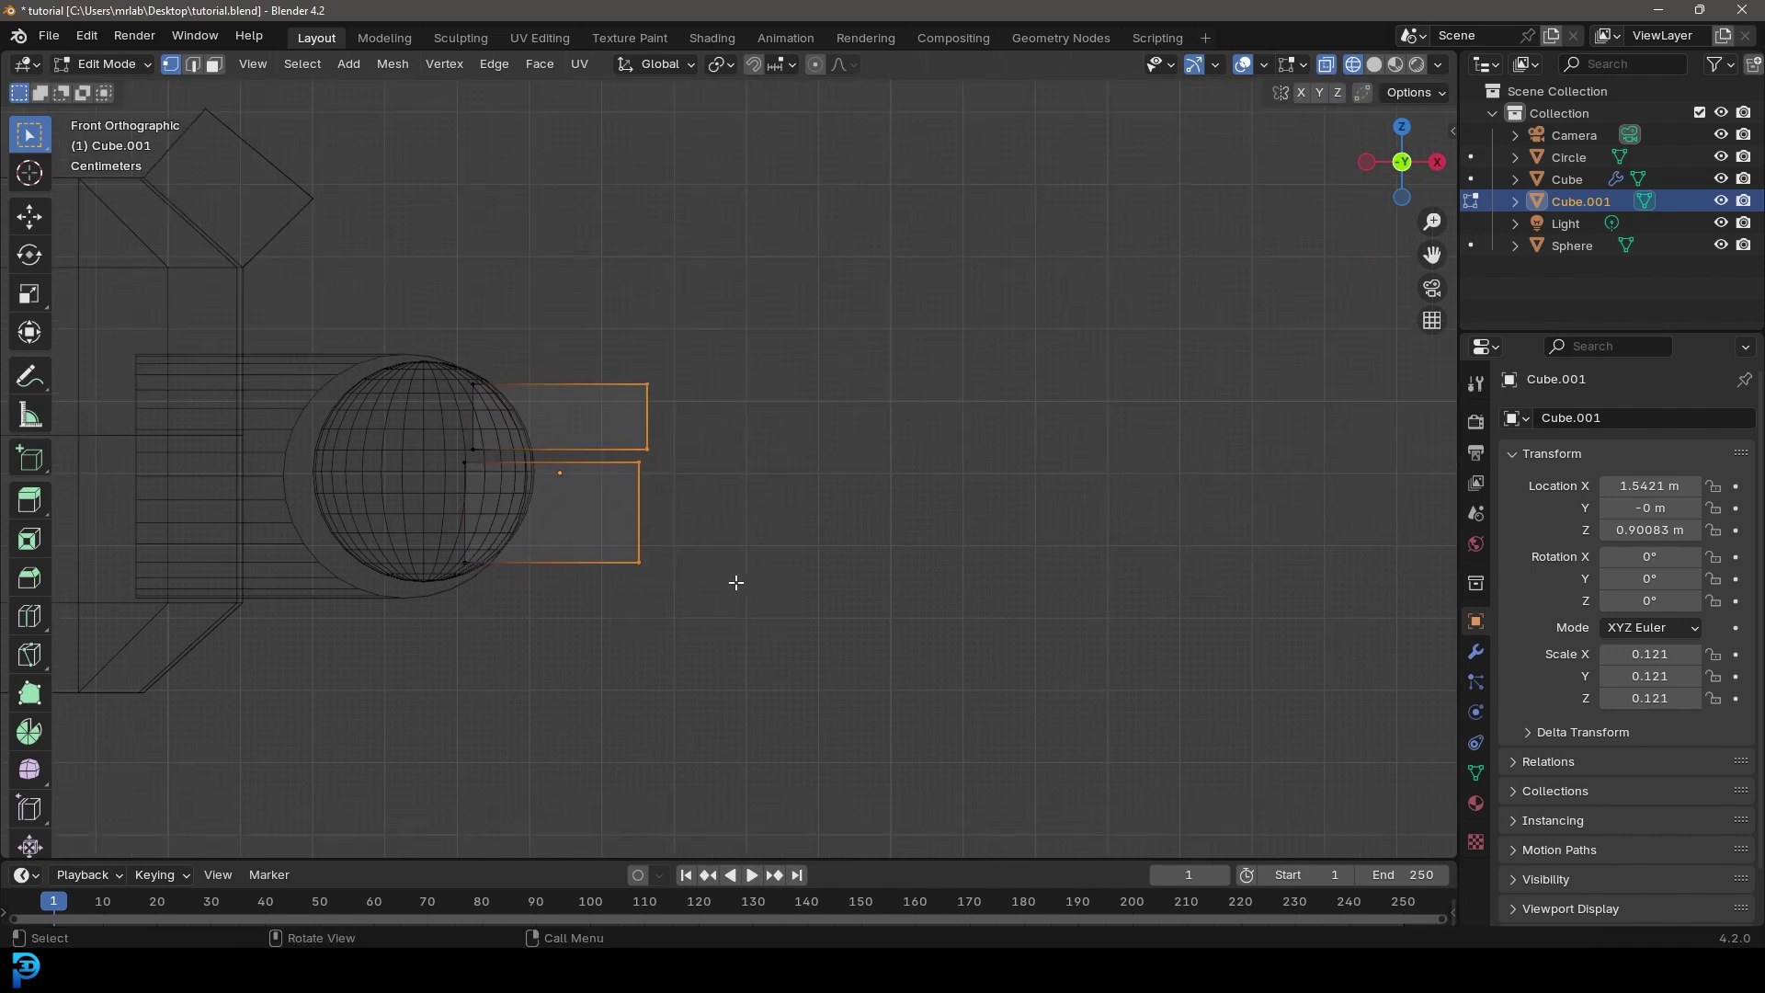
key(e)
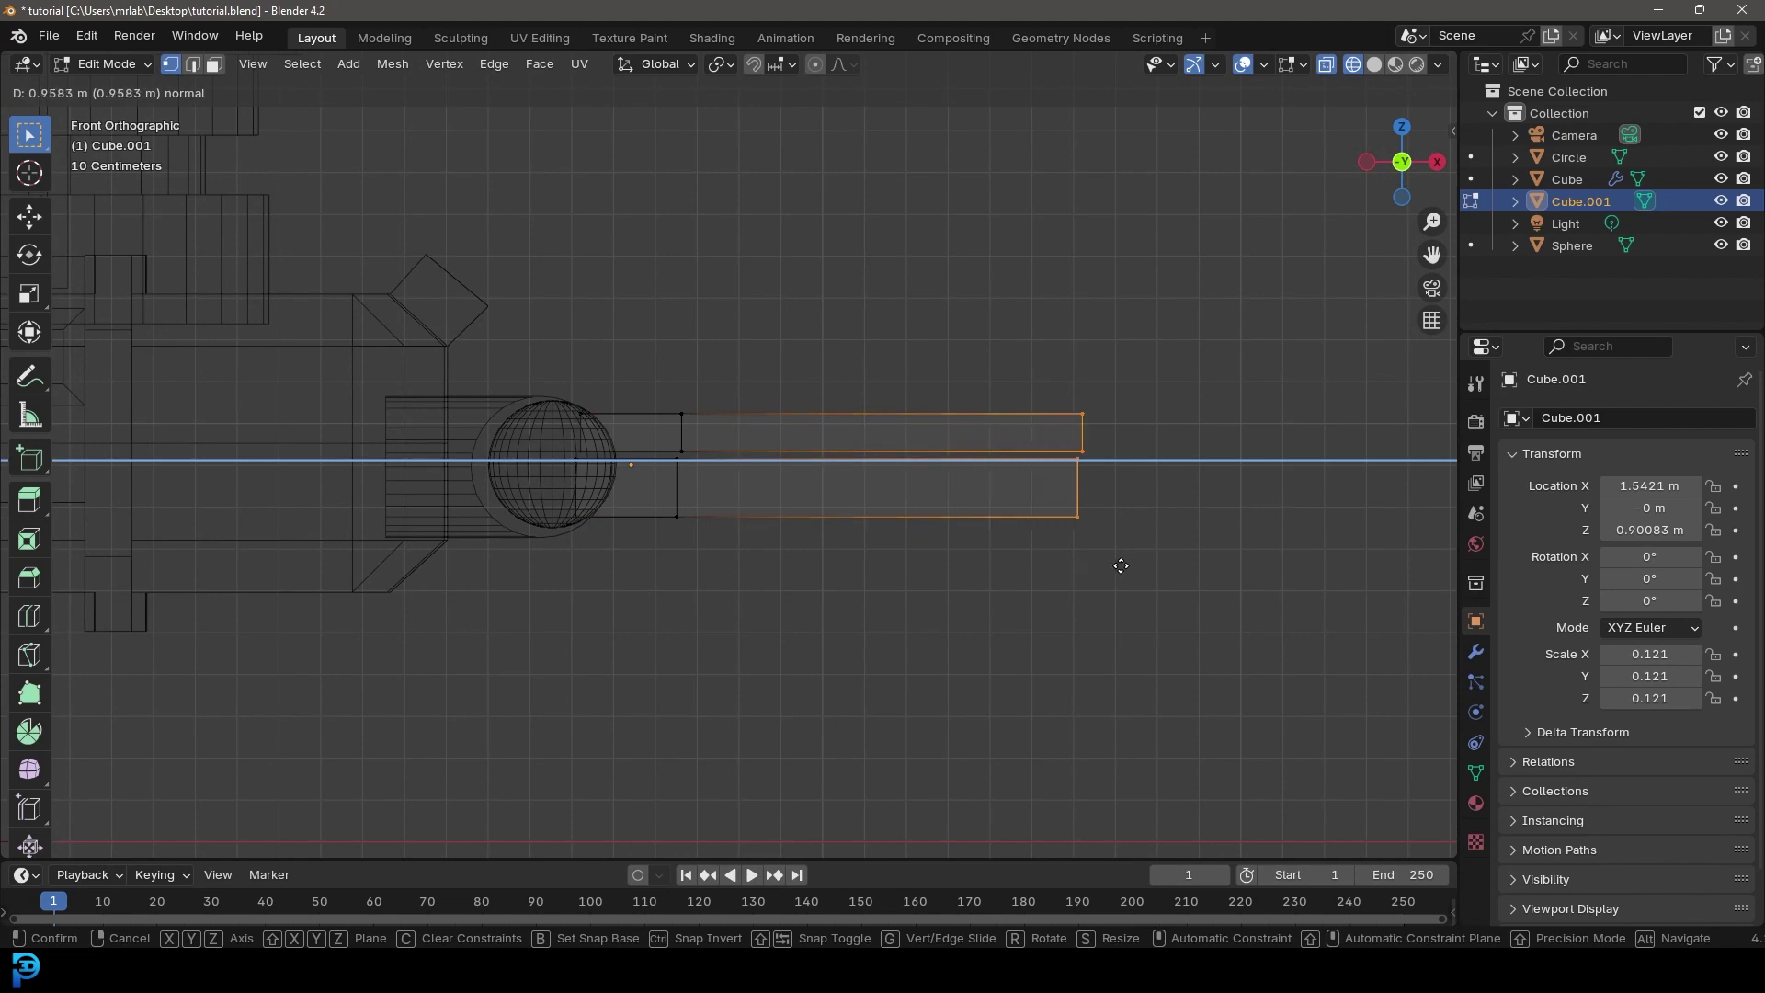
click(1165, 563)
shift+middle_drag(1124, 505, 778, 516)
scroll(778, 516, up, 1)
Step: Raise the lower bar's outer bottom corner by about 0.075 m so the bar tapers toward its end
drag(857, 669, 746, 512)
scroll(821, 607, up, 1)
key(g)
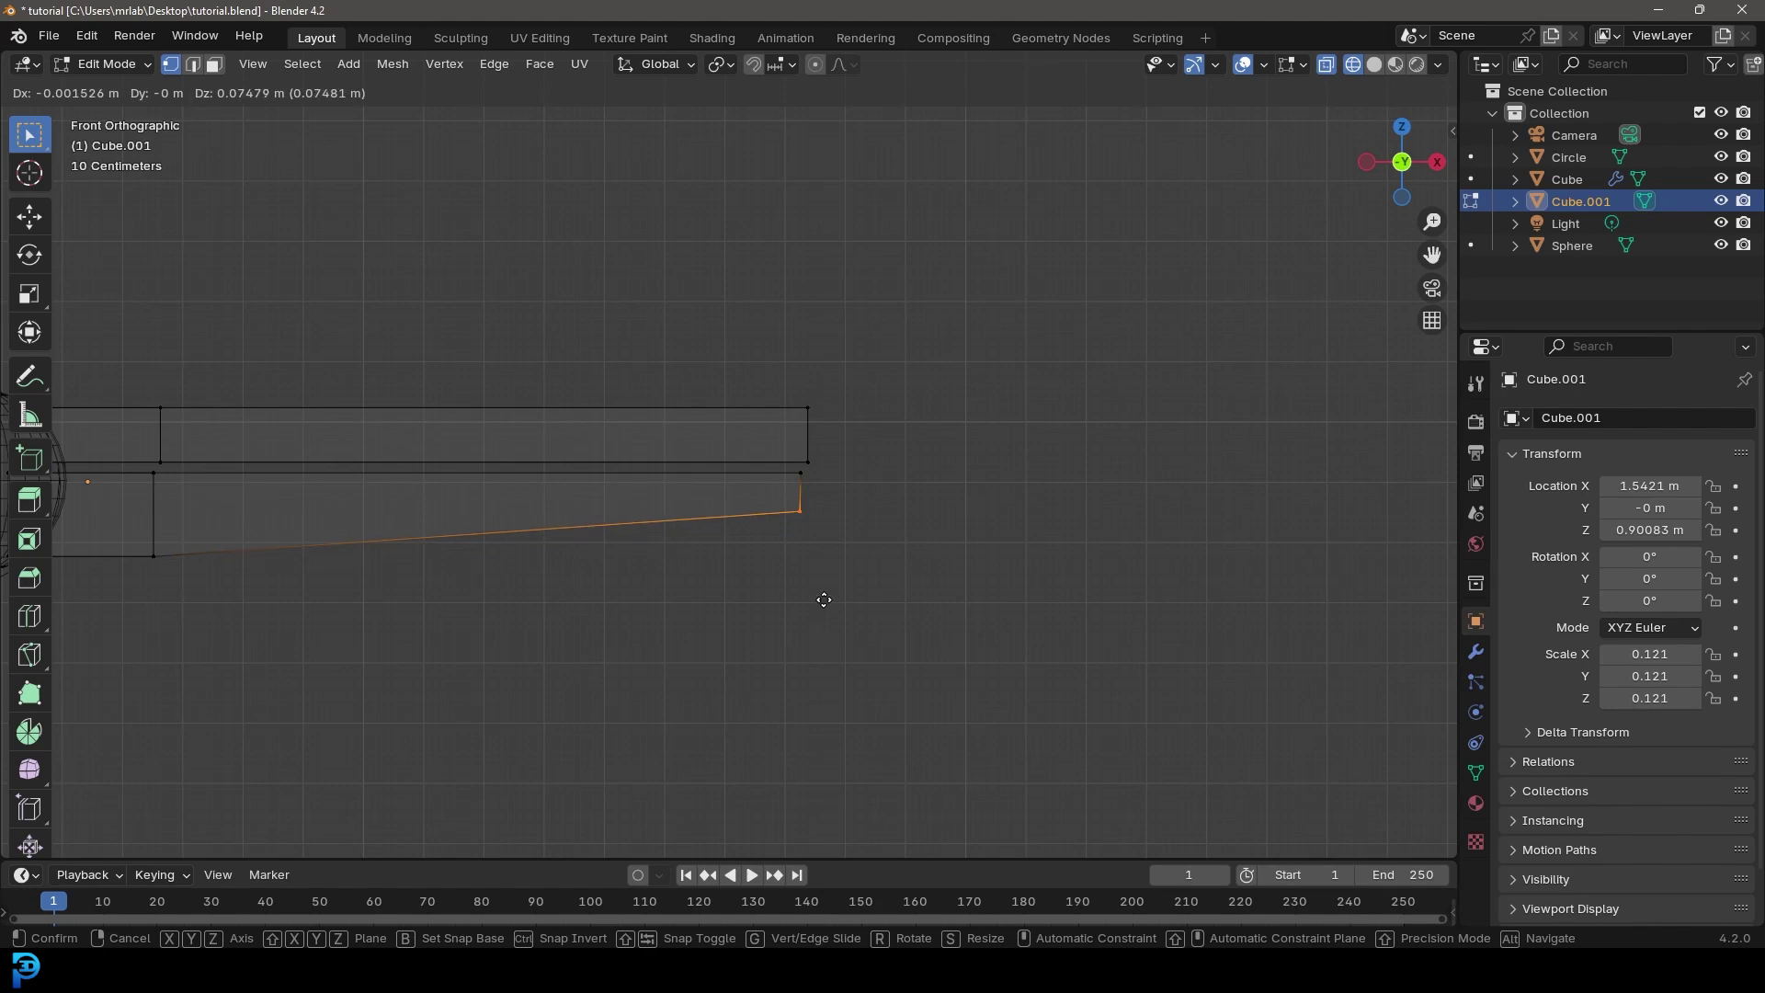
click(824, 599)
key(z)
click(874, 591)
scroll(809, 606, down, 5)
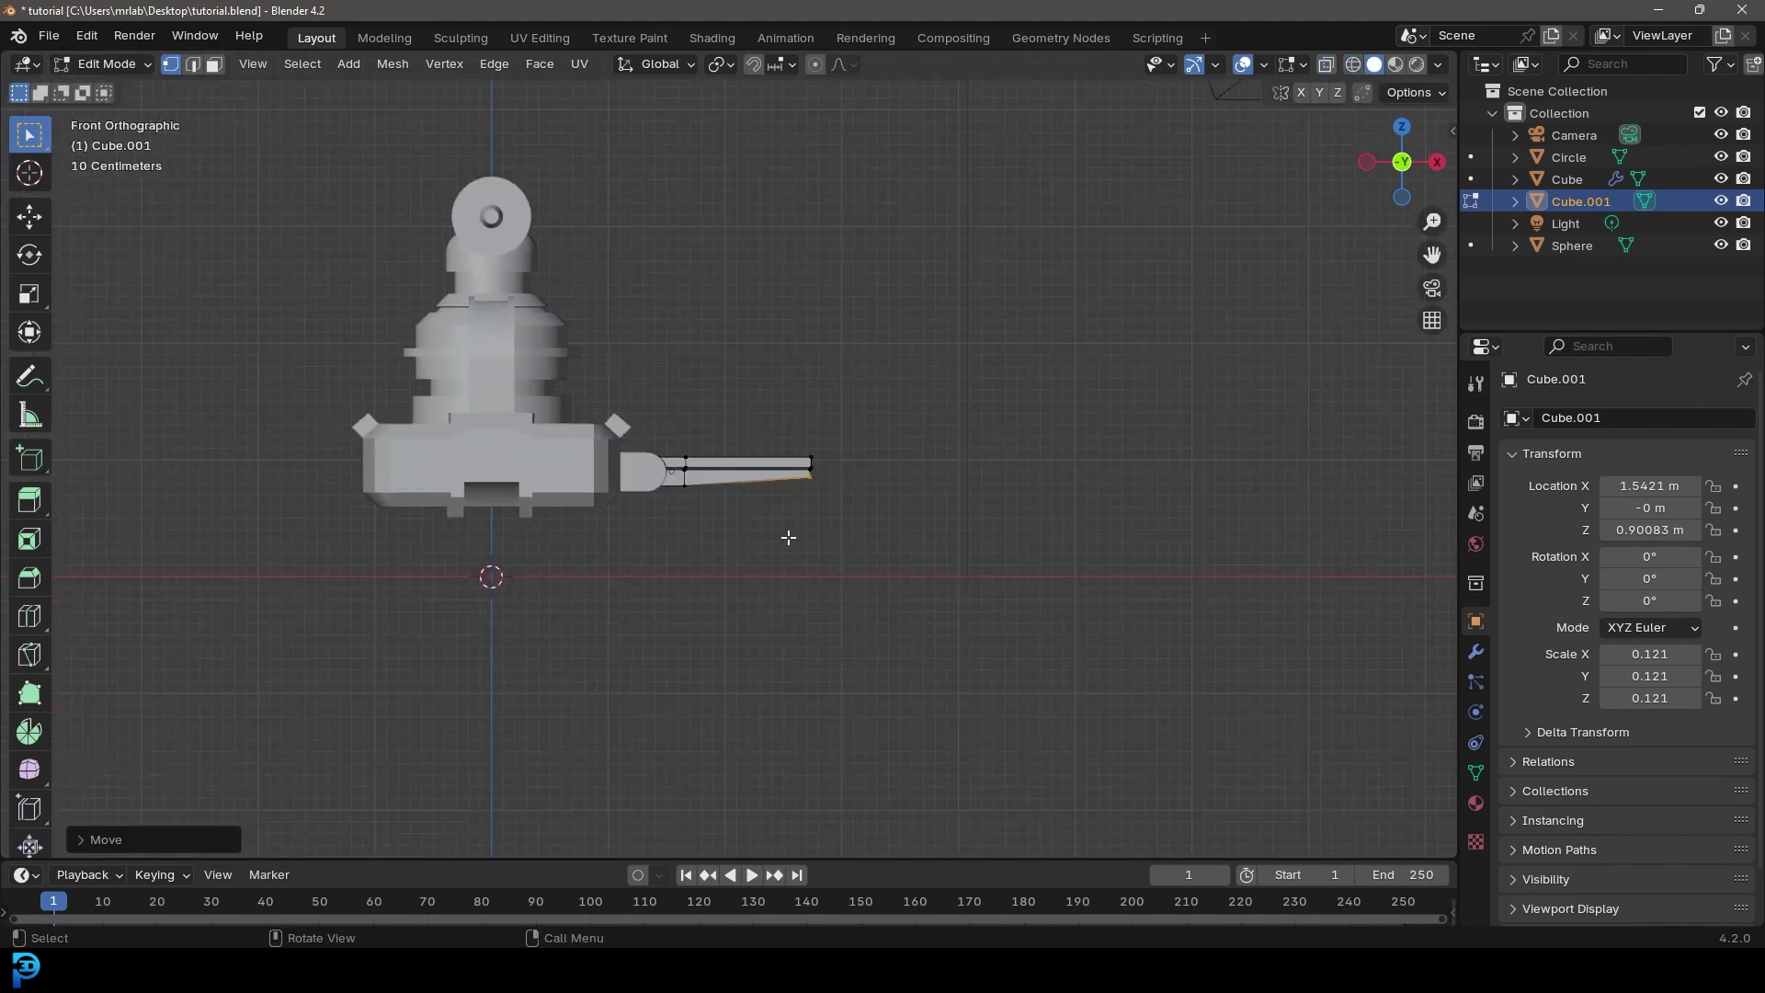
Step: Duplicate the end face of the upper bar and scale the copy up slightly larger than the bar's cross-section
scroll(788, 537, up, 5)
middle_drag(610, 445, 690, 550)
scroll(626, 521, up, 1)
scroll(689, 550, up, 2)
click(215, 66)
middle_drag(1159, 469, 1042, 481)
click(931, 645)
scroll(937, 657, up, 2)
middle_drag(942, 667, 952, 689)
key(g)
key(s)
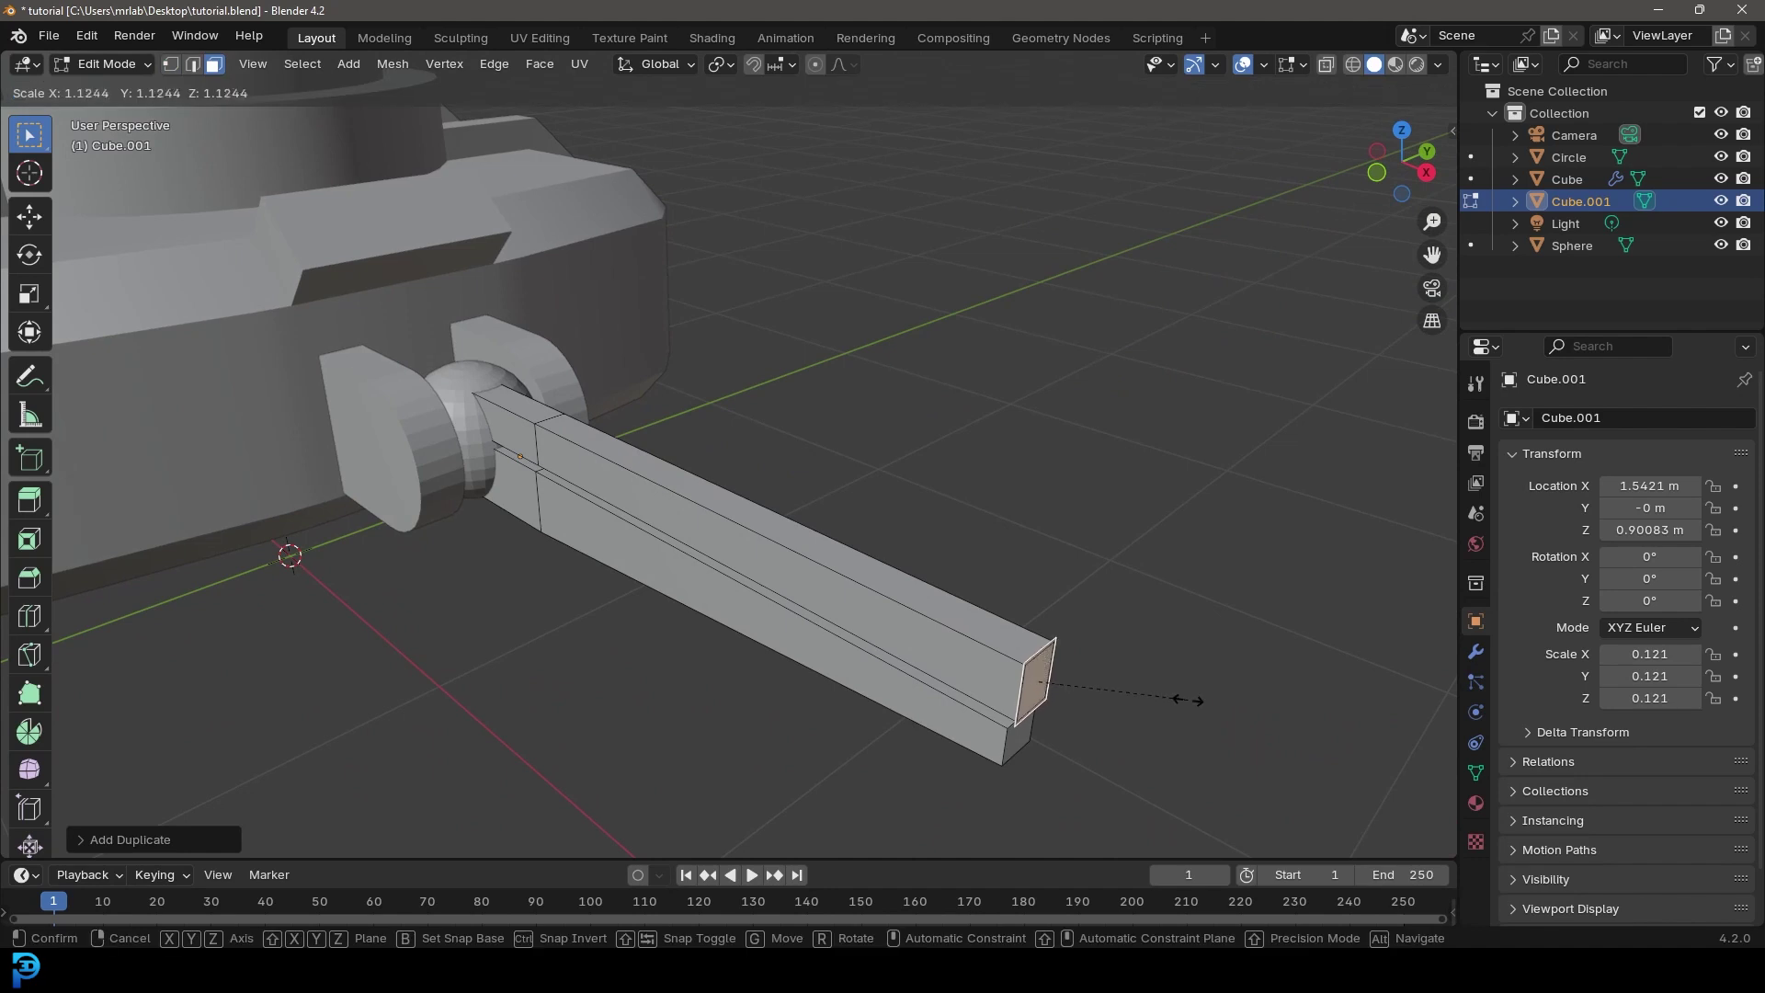
click(1240, 732)
Step: Slide the duplicated face along X toward the middle of the arm and extrude it into a block around the upper bar
key(g)
key(x)
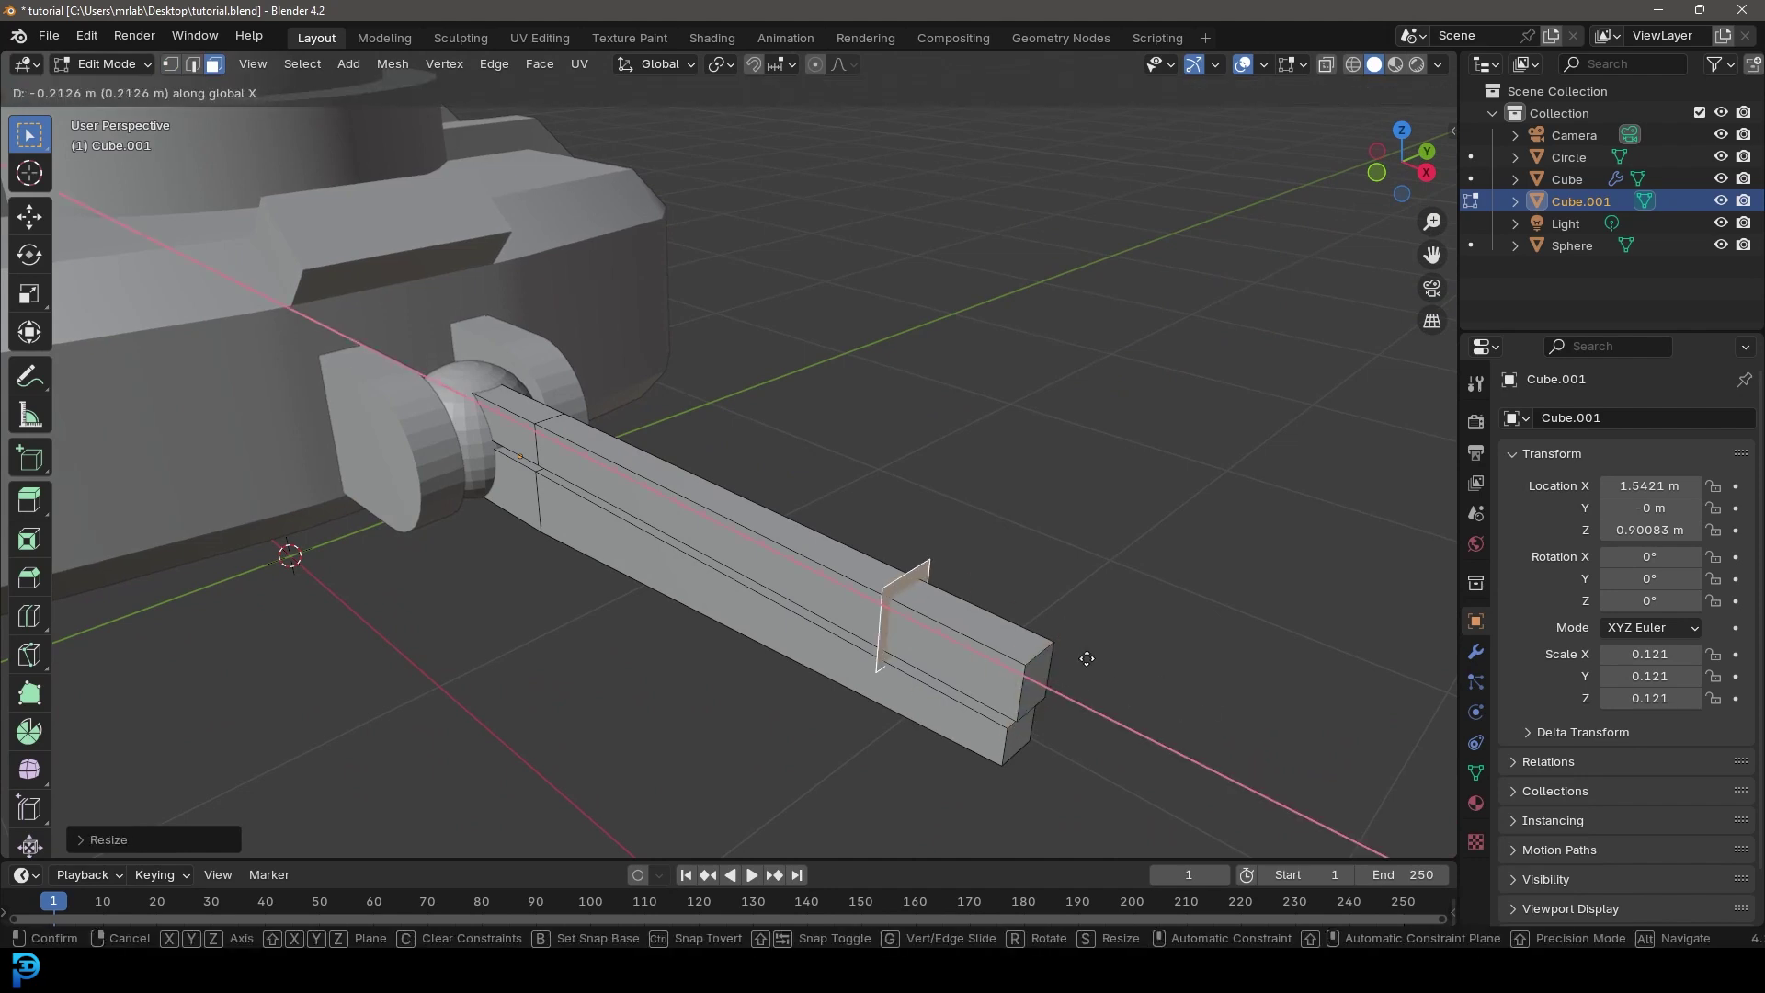
click(975, 577)
middle_drag(976, 577, 919, 625)
key(e)
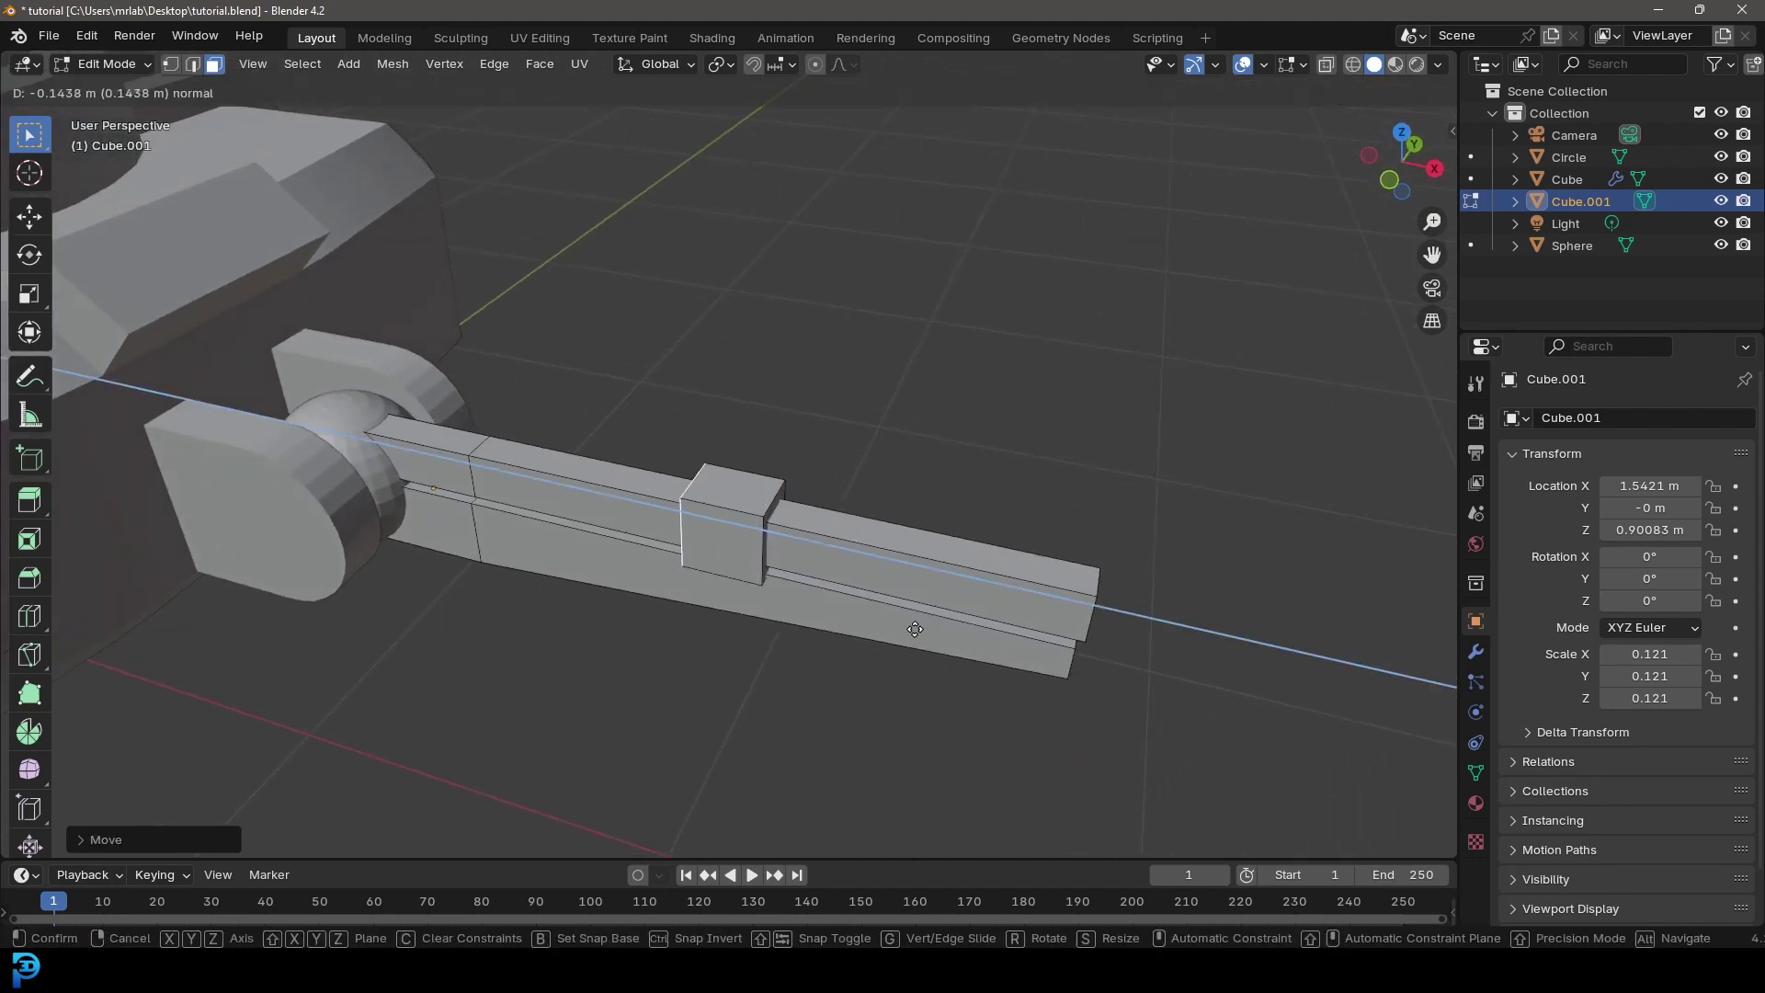
click(853, 624)
middle_drag(853, 624, 687, 432)
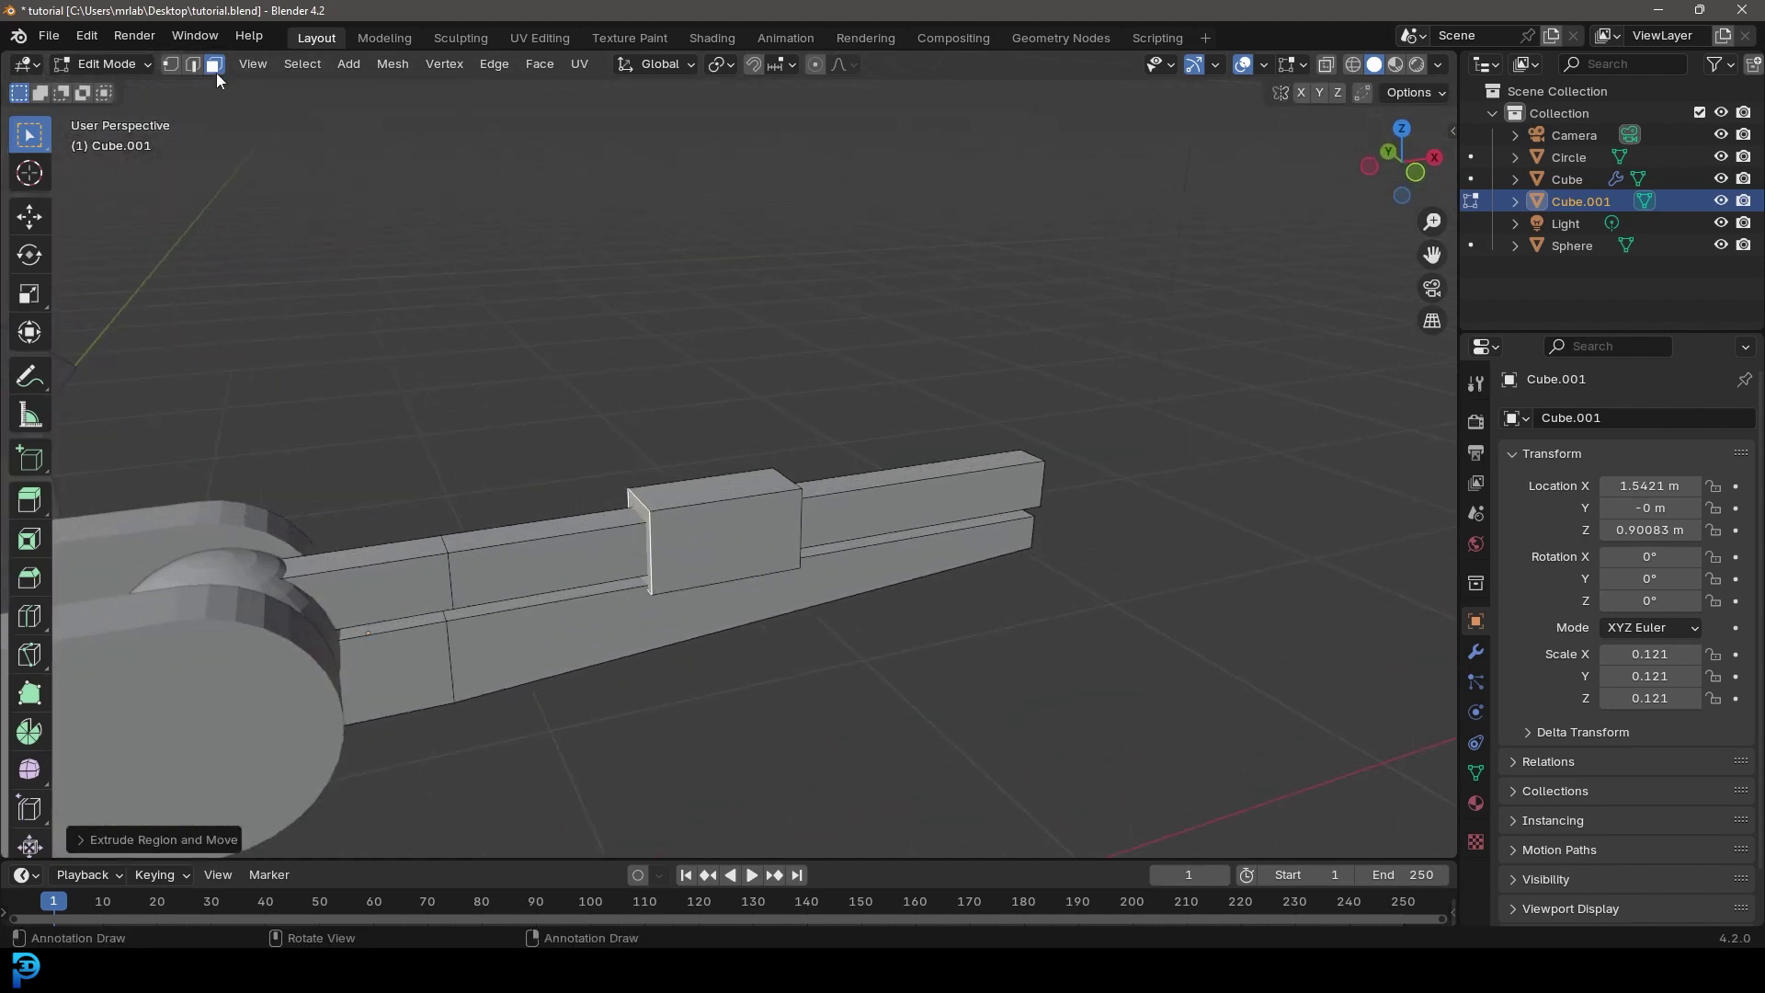
Step: Extrude the block's top face upward and add one centred loop cut across the block
middle_drag(754, 557, 703, 479)
key(e)
click(836, 602)
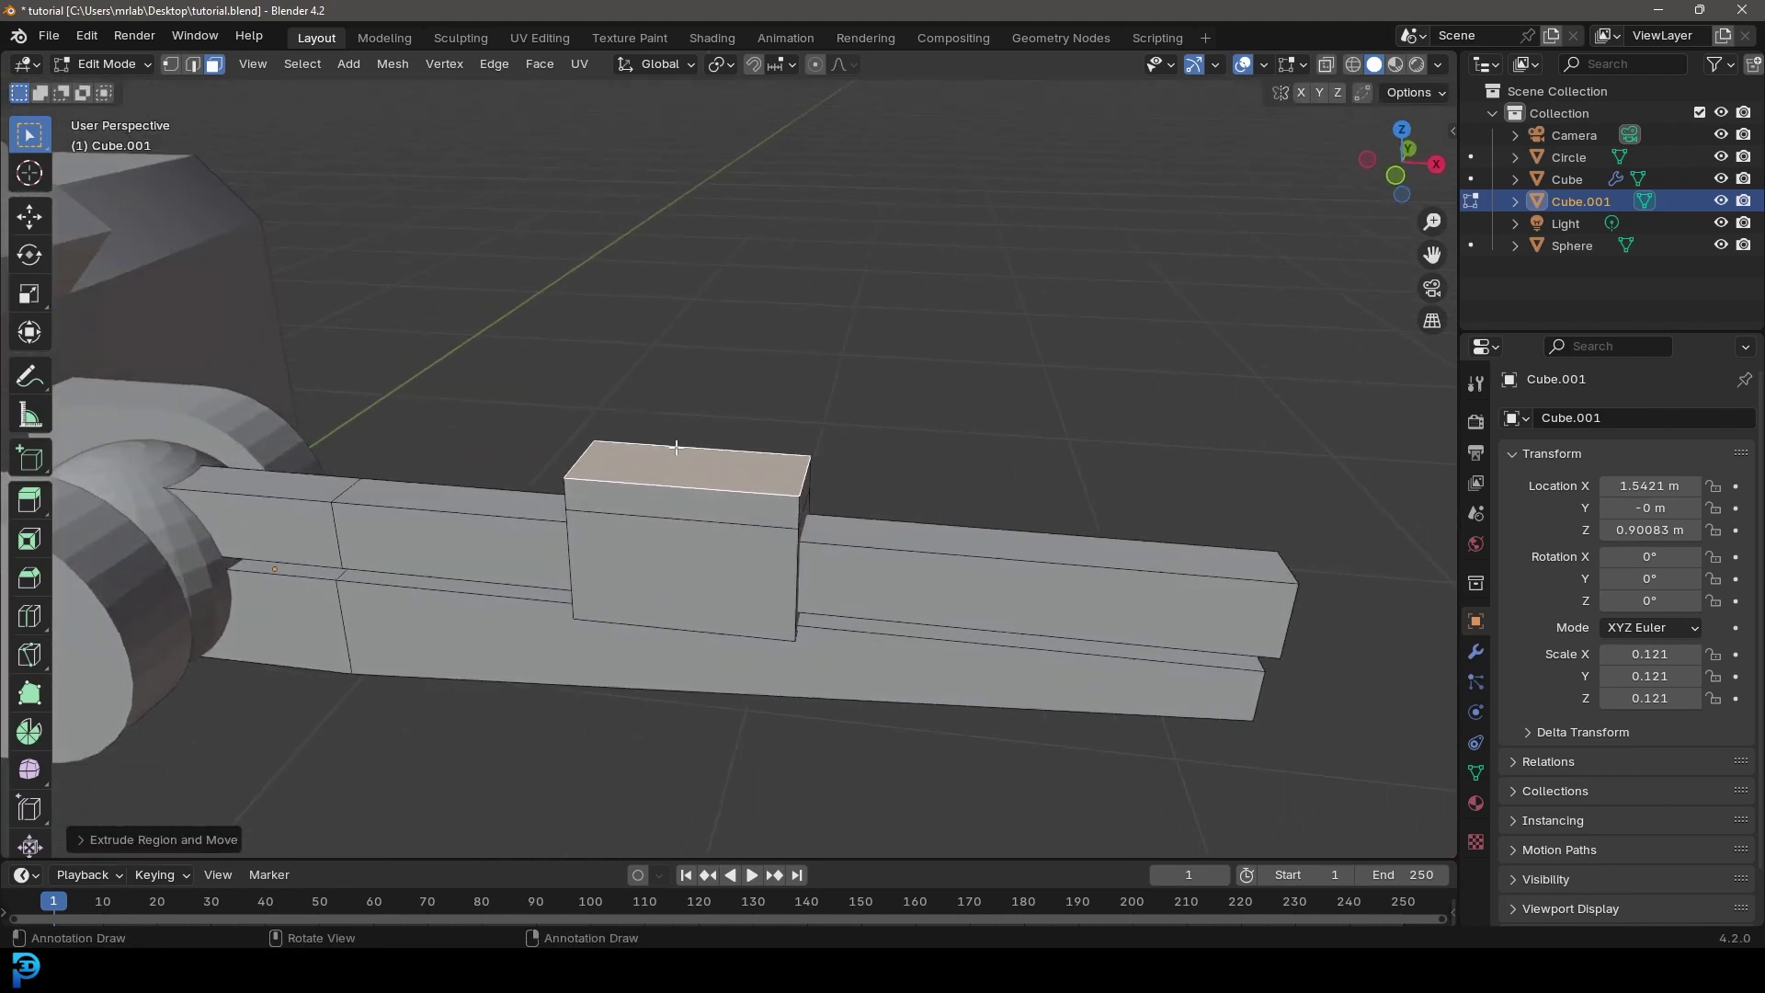
key(ctrl+r)
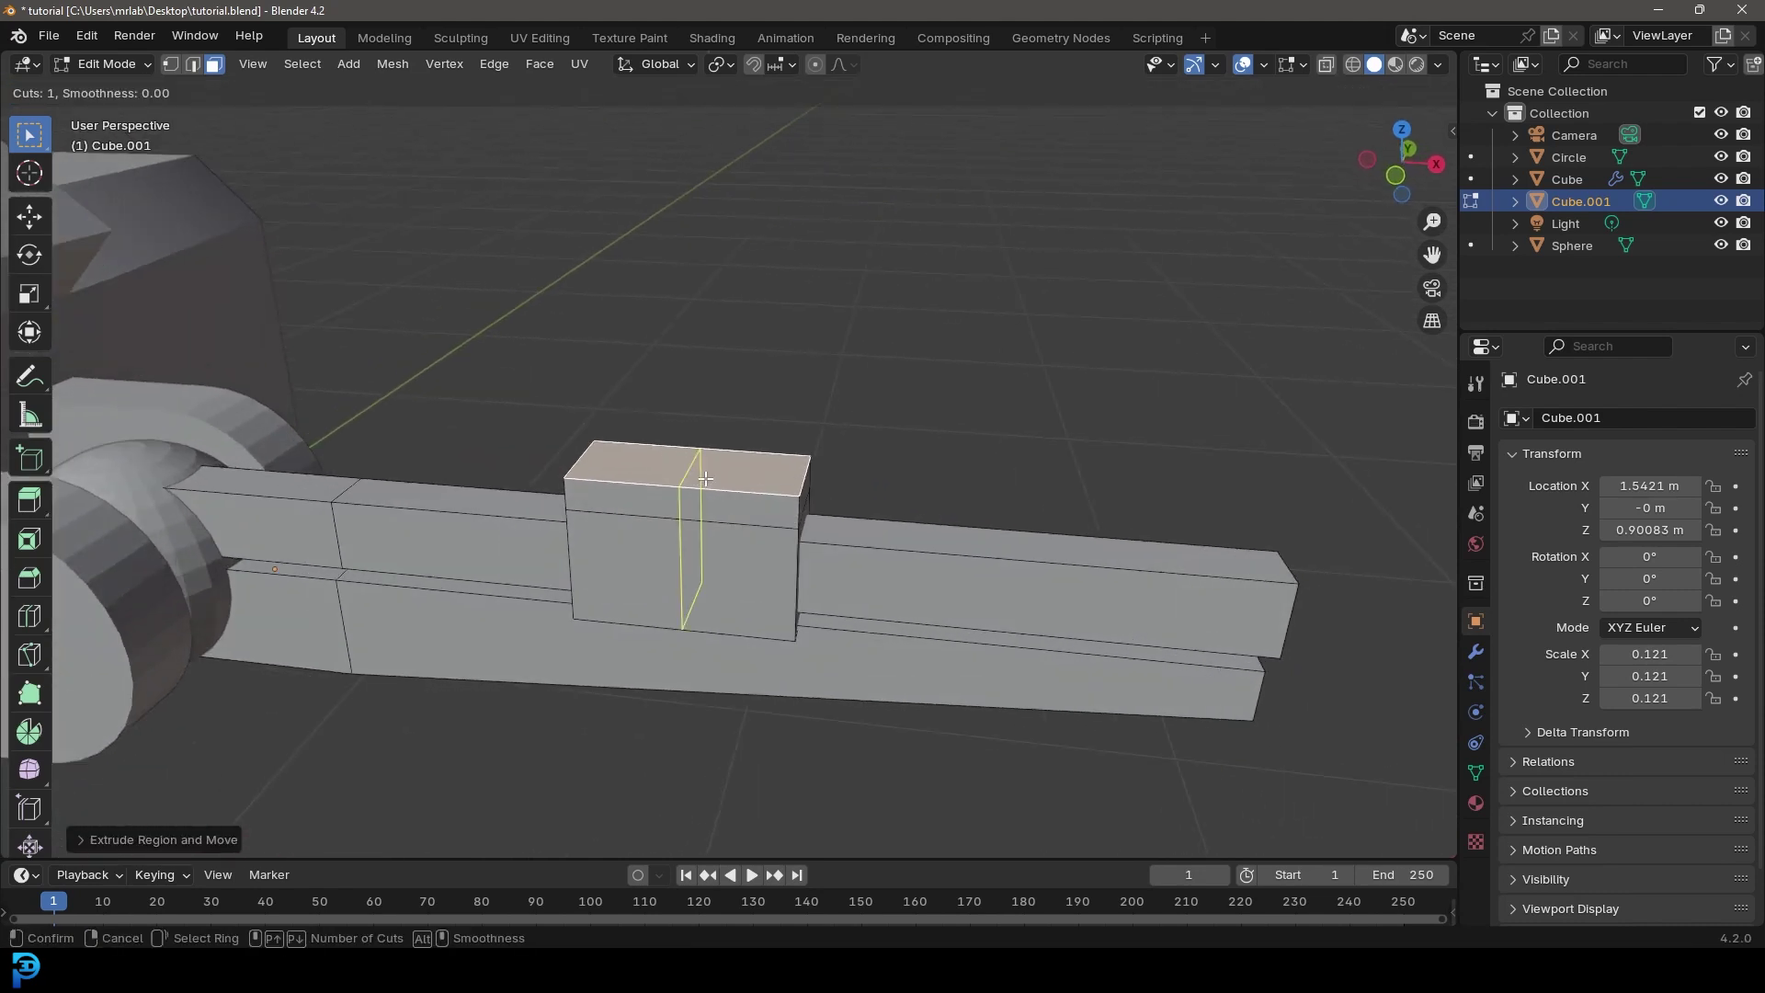
click(705, 479)
right_click(706, 478)
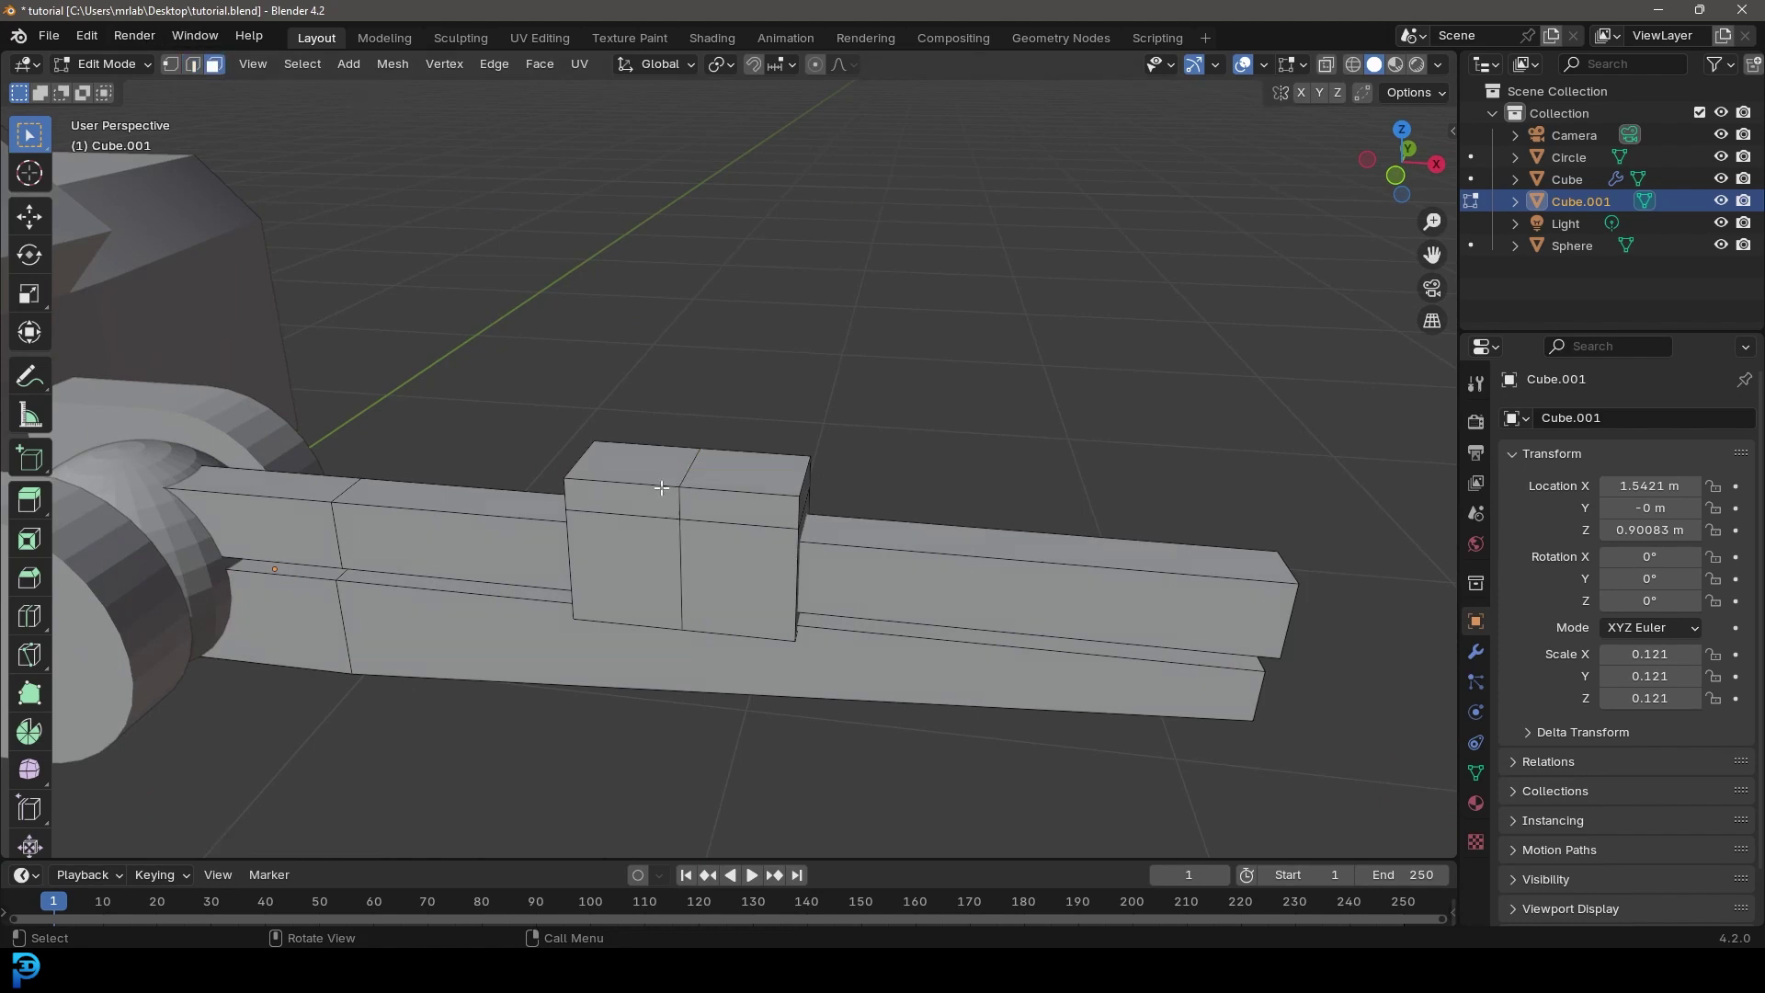
Step: Extrude the inner half of the block's top face upward and scale it down into a tapered nub
key(e)
click(809, 655)
key(s)
click(859, 576)
Step: Duplicate the whole linked block, rotate the copy upside down and place it under the lower bar near the ball joint
middle_drag(858, 576, 739, 520)
key(KP_1)
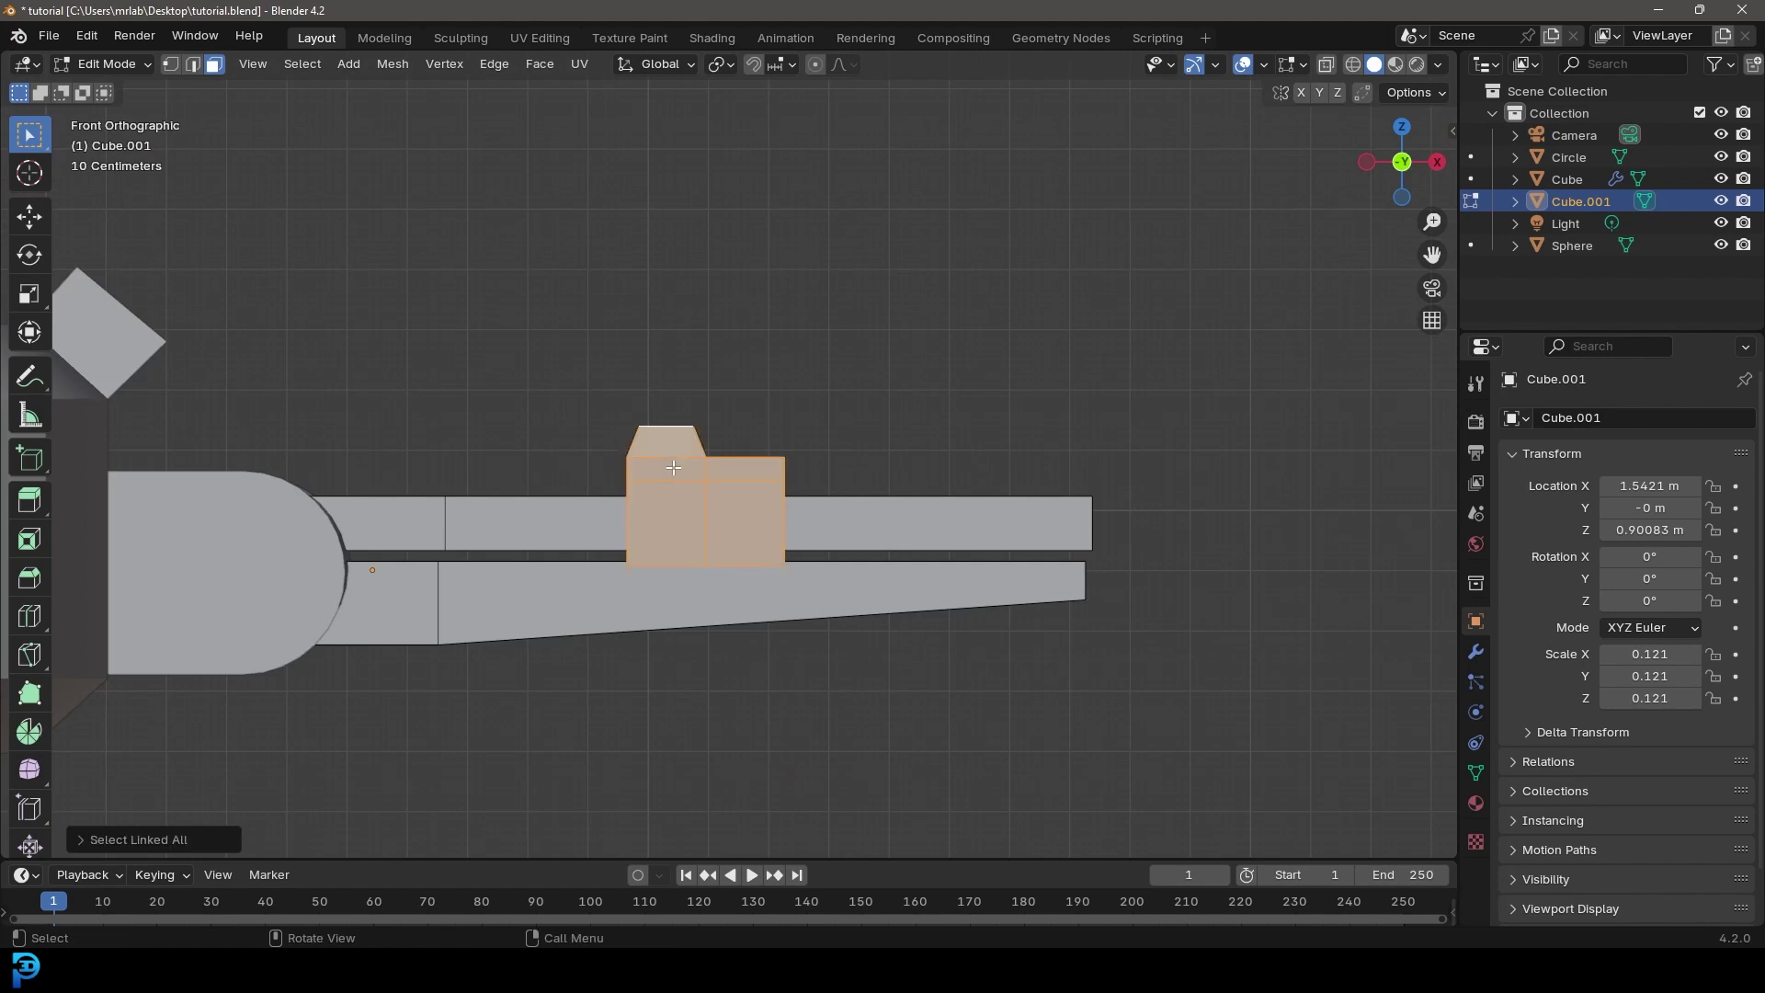
scroll(673, 468, up, 1)
shift+middle_drag(674, 468, 799, 359)
key(shift+d)
key(r)
click(345, 444)
key(g)
click(584, 498)
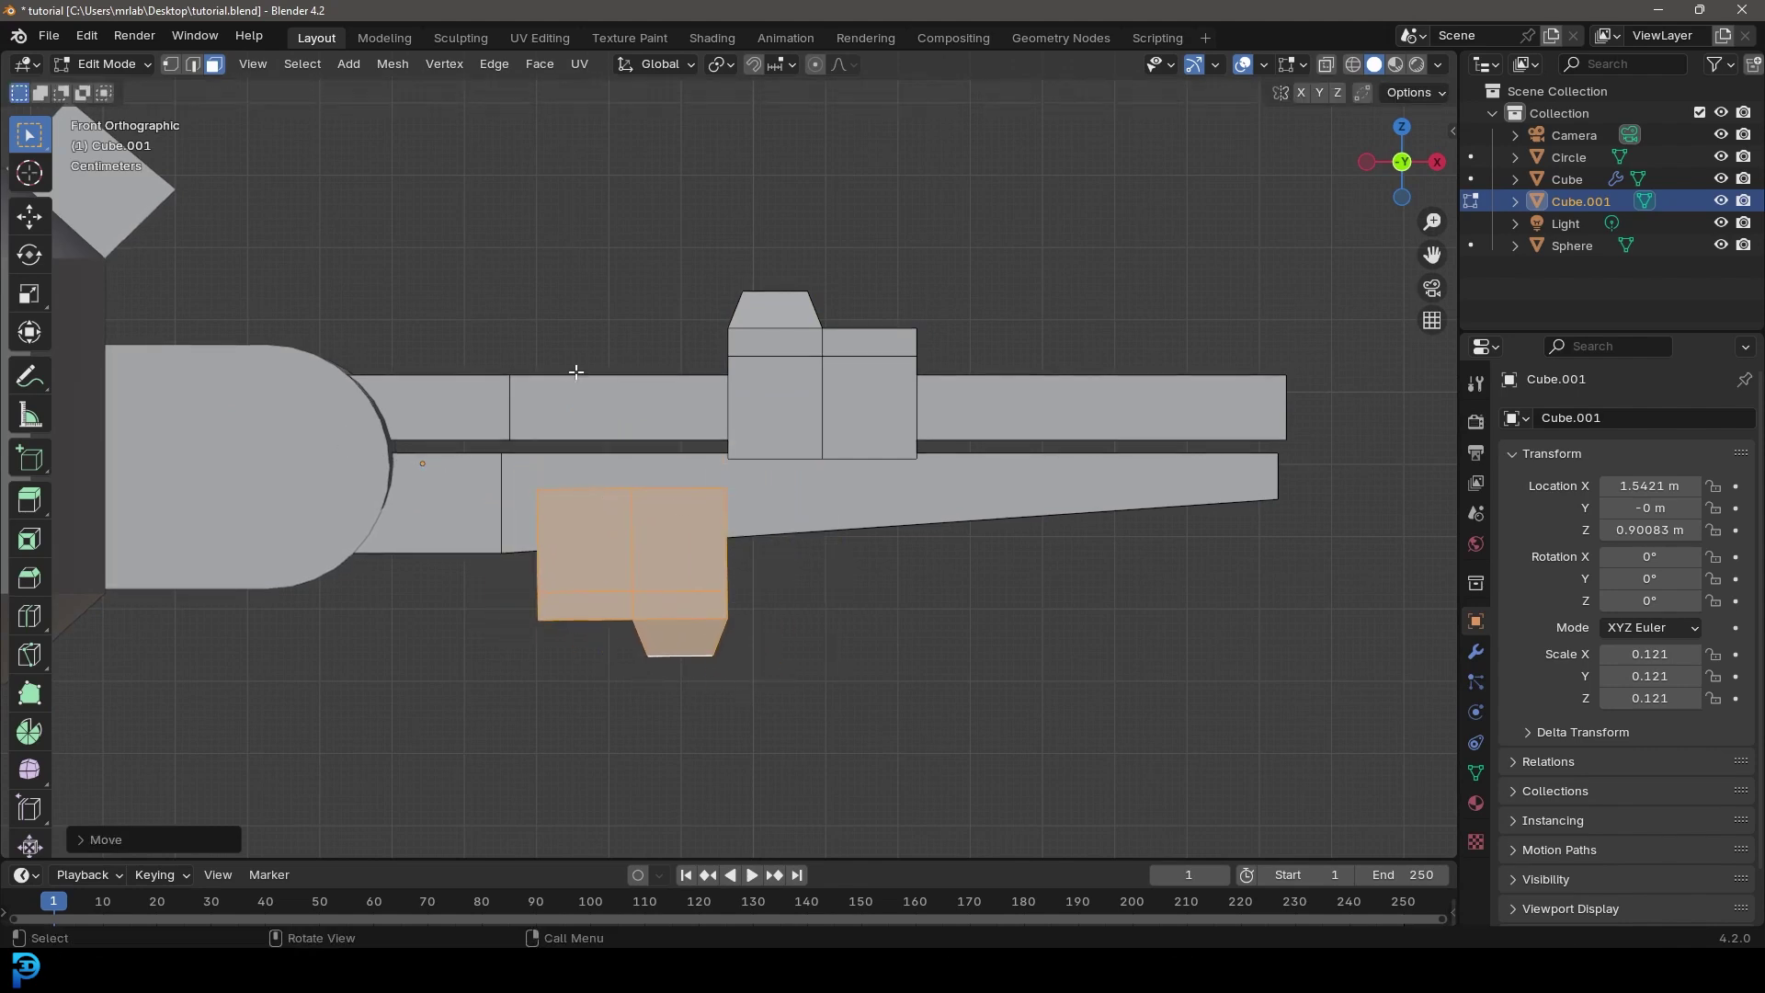
Step: Rotate the copied block's lower vertices to follow the bar's taper and move them up closer to the bar
key(z)
click(505, 350)
drag(745, 772, 508, 572)
key(r)
click(985, 670)
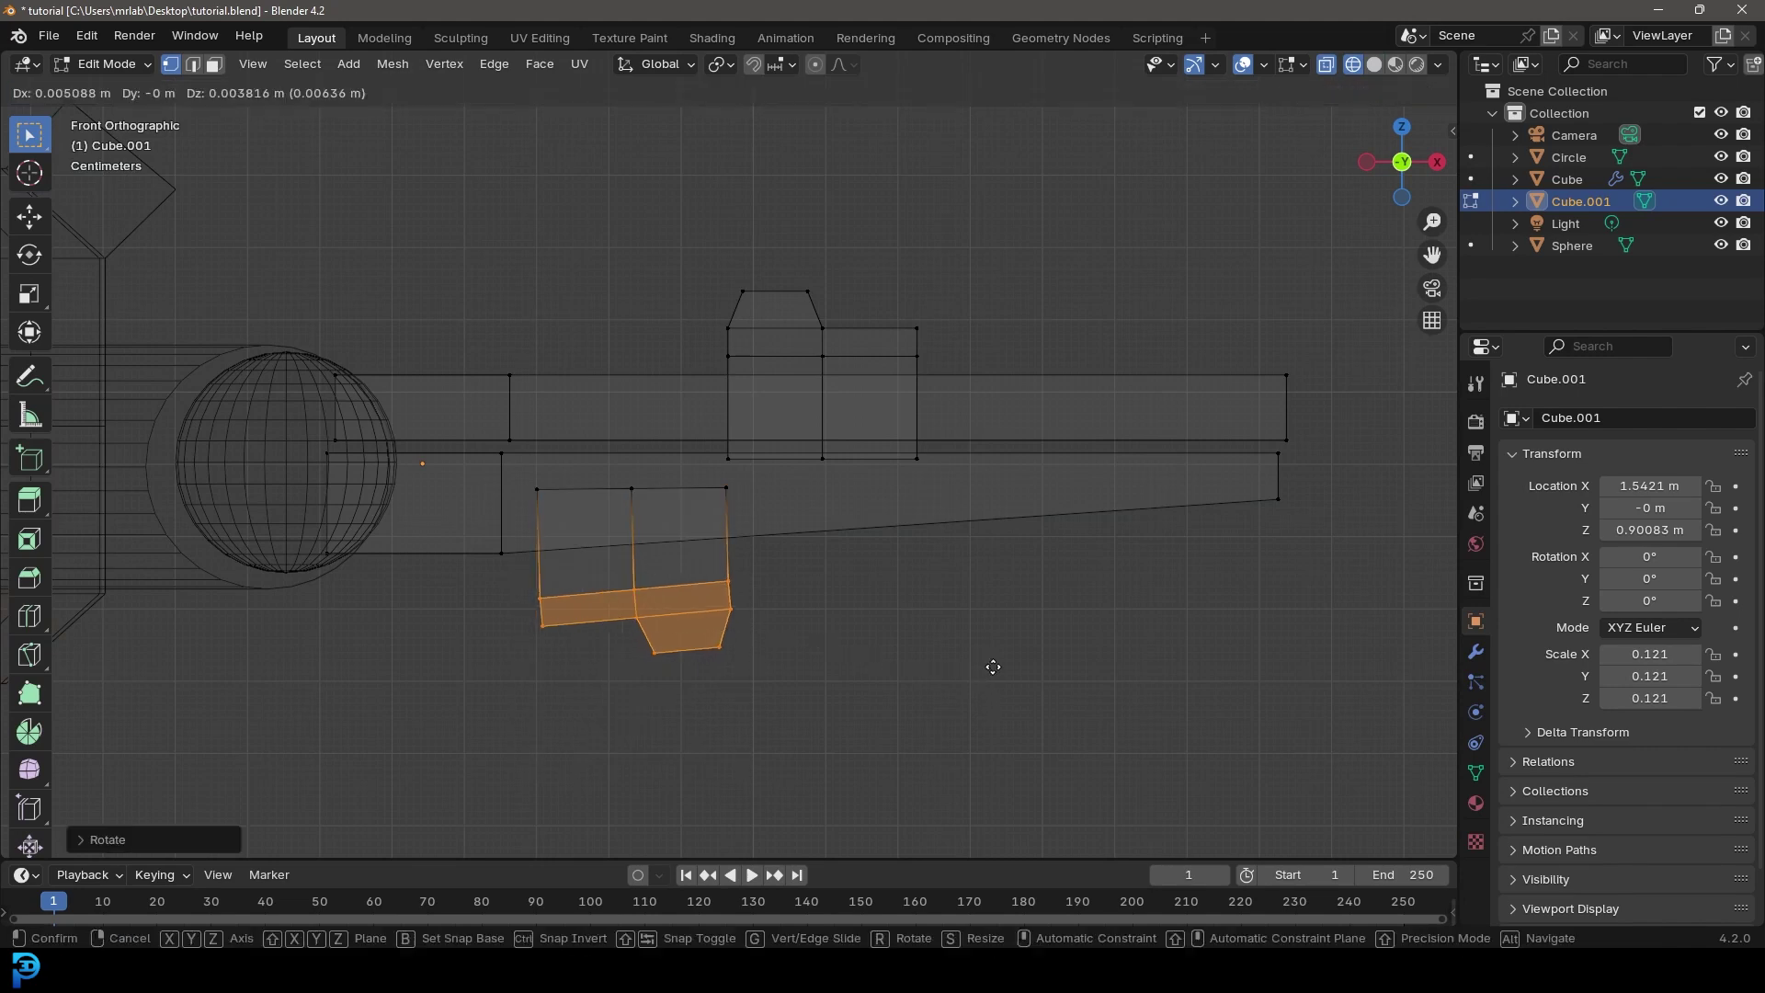
key(g)
click(996, 632)
key(z)
click(1117, 633)
Step: Move the bottom vertices of the copied block's nub upward to make the nub shallower
scroll(791, 567, down, 4)
middle_drag(792, 567, 708, 542)
key(Tab)
mouse_move(860, 501)
middle_down()
mouse_move(735, 493)
mouse_move(977, 523)
mouse_move(1024, 484)
mouse_move(934, 524)
middle_up()
key(KP_1)
key(Tab)
scroll(934, 520, up, 4)
key(z)
click(763, 536)
drag(802, 671, 612, 631)
key(g)
click(736, 638)
Step: Raise the lower vertices at the copied block's outer end so its underside slopes up to the bar
drag(943, 686, 486, 599)
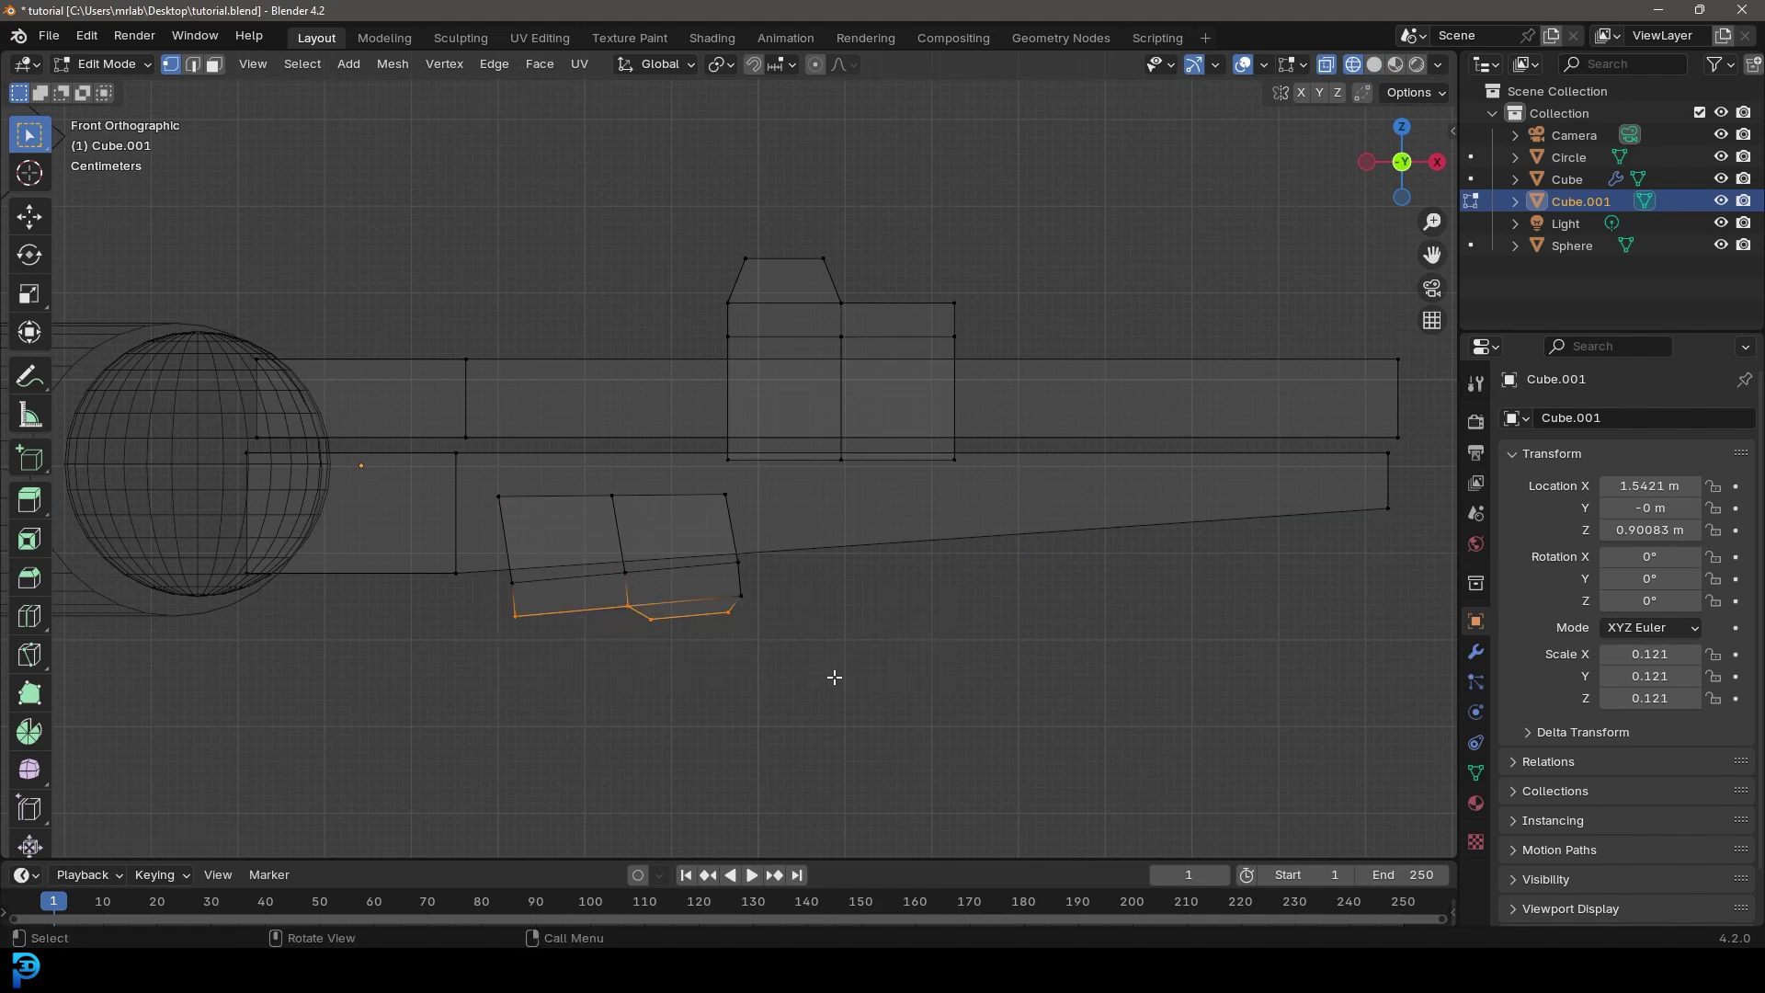
drag(716, 567, 716, 567)
key(g)
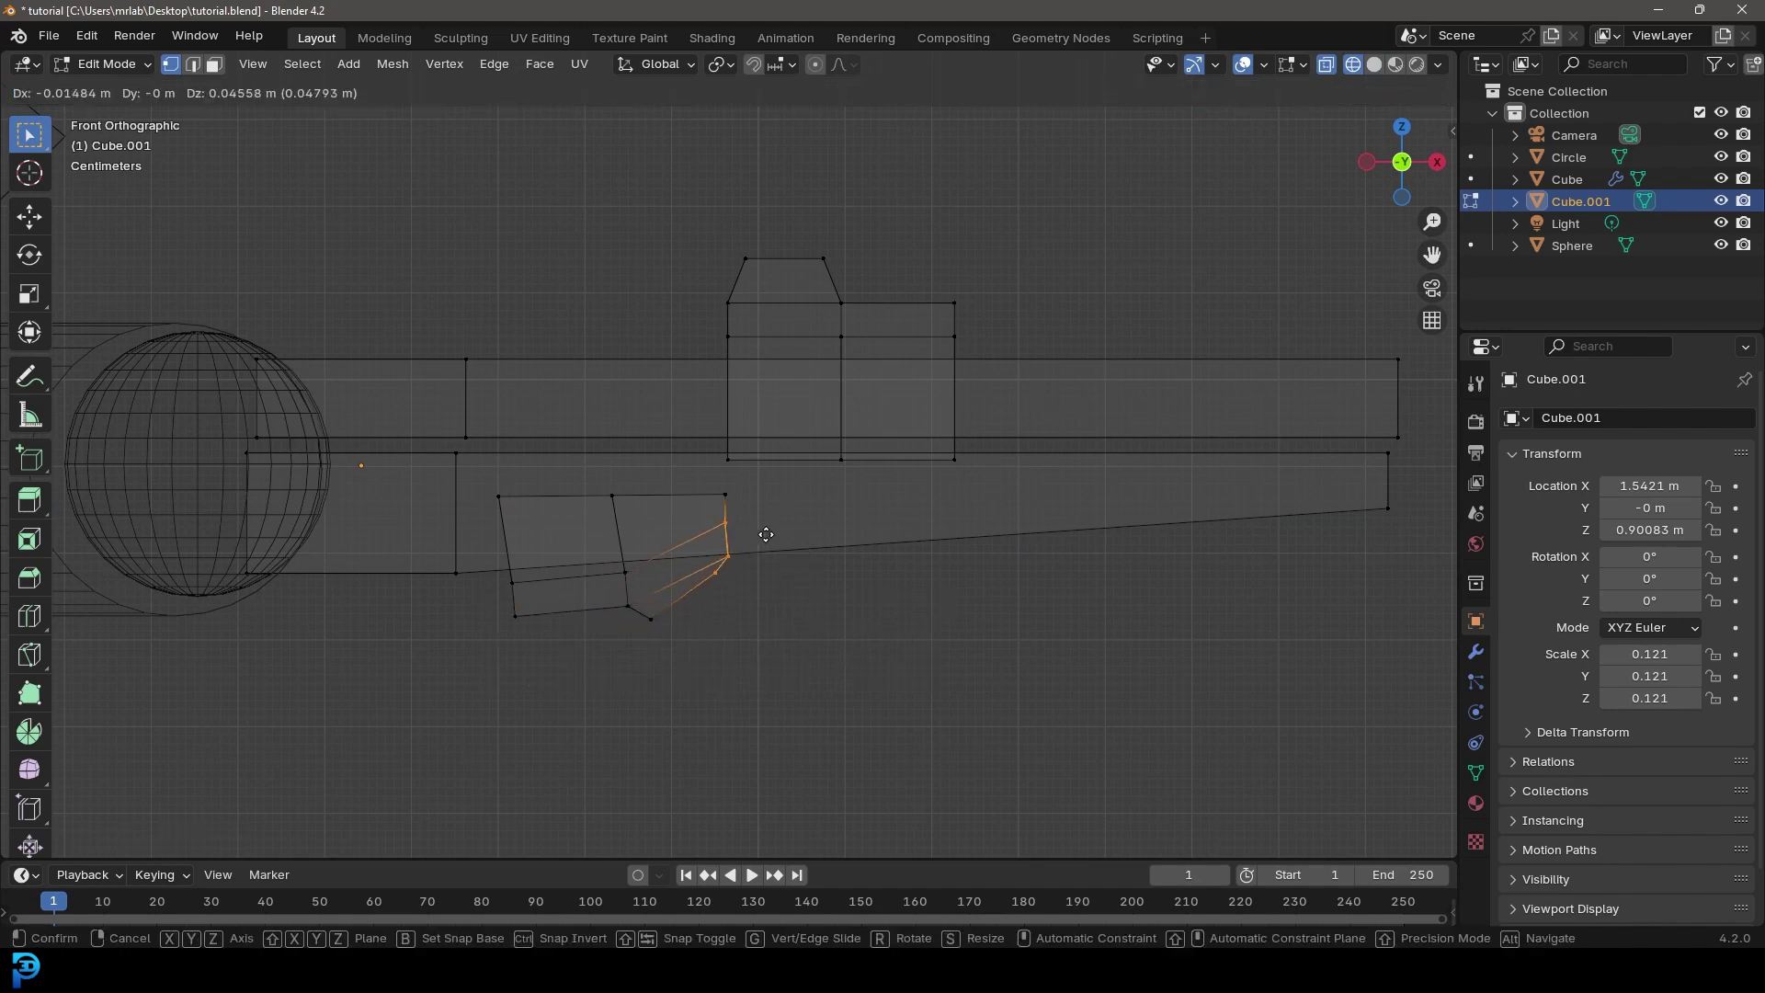
click(779, 529)
Step: Lower the copied block's top vertices into a slimmer profile and pull its inner end toward the ball joint
key(g)
drag(699, 478, 600, 480)
click(721, 509)
key(g)
click(612, 526)
drag(546, 540, 480, 537)
key(g)
click(487, 531)
Step: Extrude the lower piece's inner end toward the ball joint, then reposition and scale down the new end
key(e)
click(325, 522)
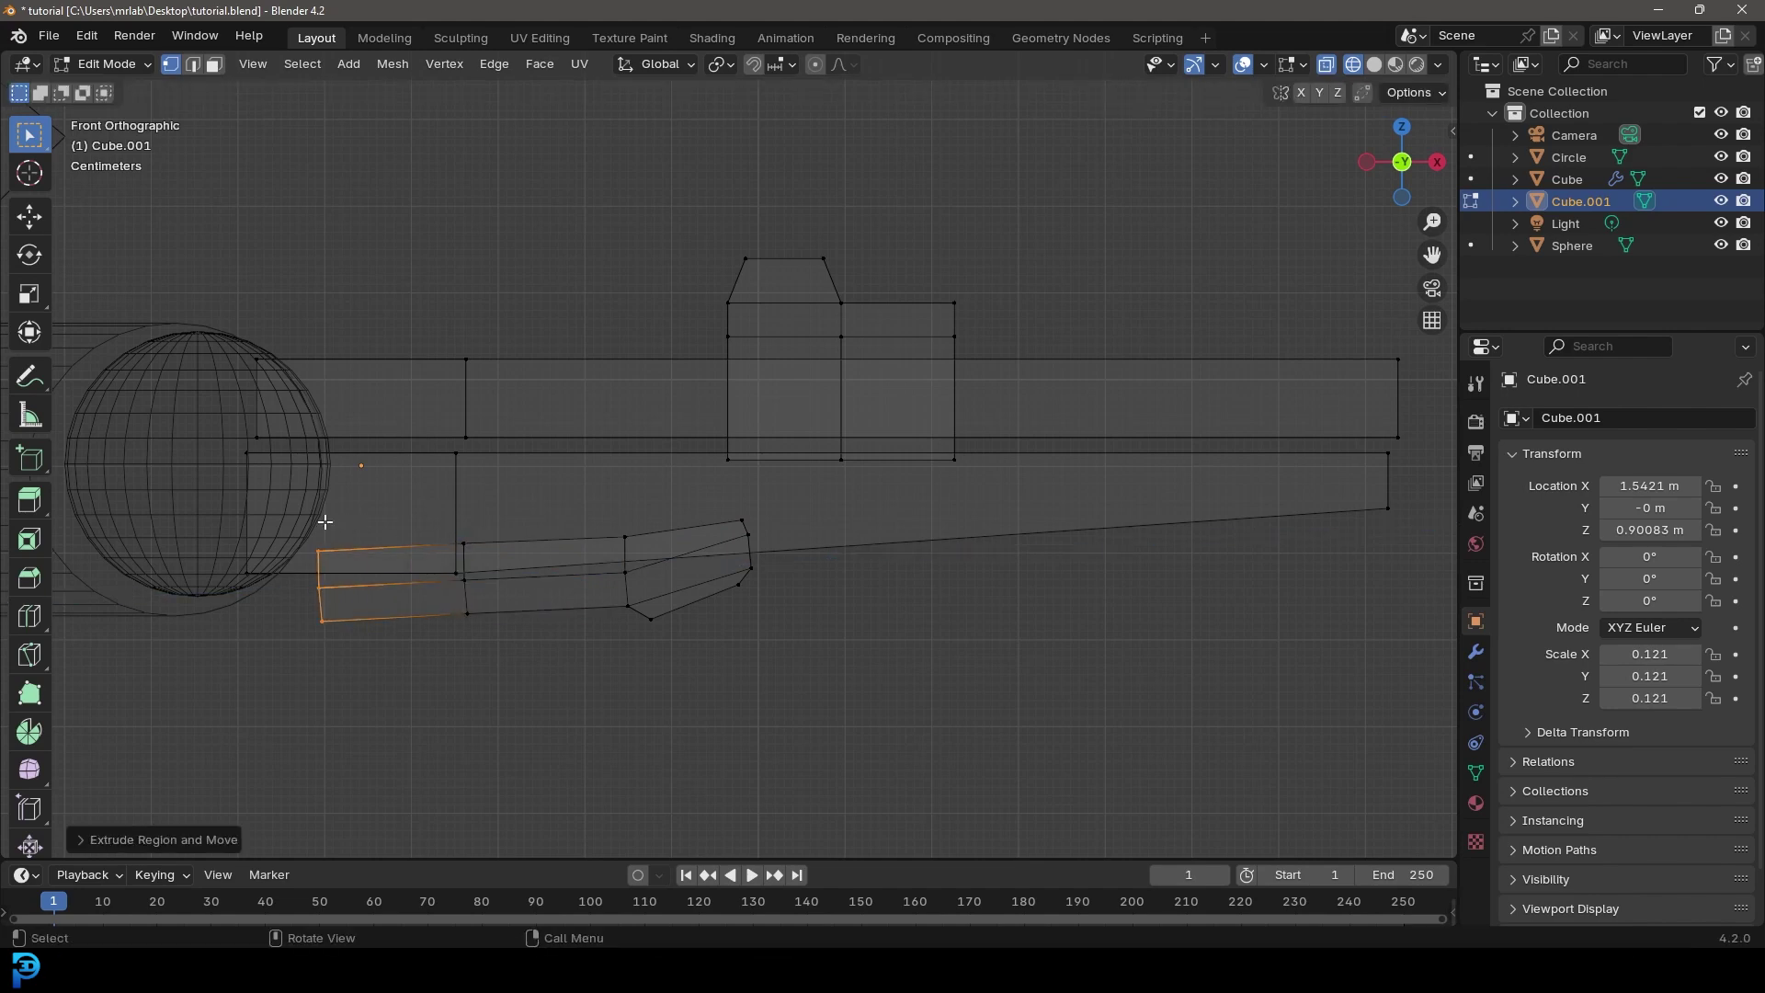
key(g)
click(420, 653)
key(s)
click(389, 622)
key(z)
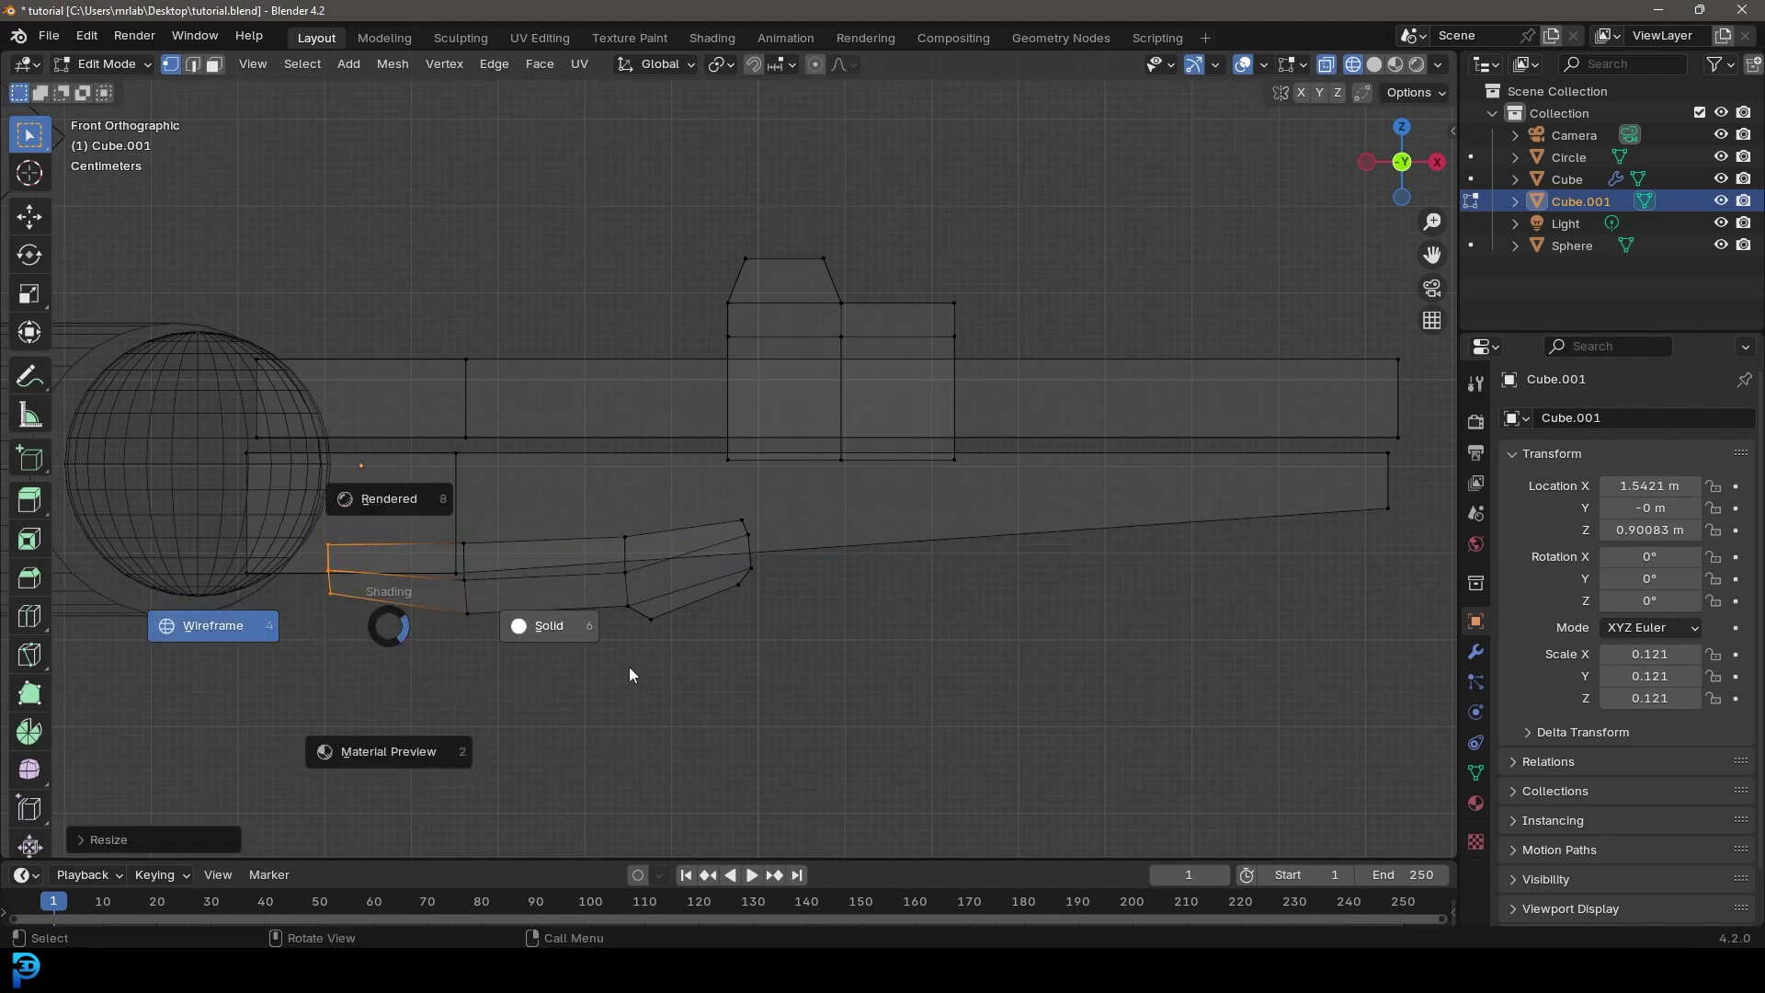
click(631, 667)
scroll(803, 561, down, 5)
key(Tab)
Step: Duplicate the ball joint sphere to the arm's outer end at about X 2.74 m, Z 0.93 m
middle_drag(855, 551, 579, 463)
scroll(644, 478, up, 3)
click(713, 526)
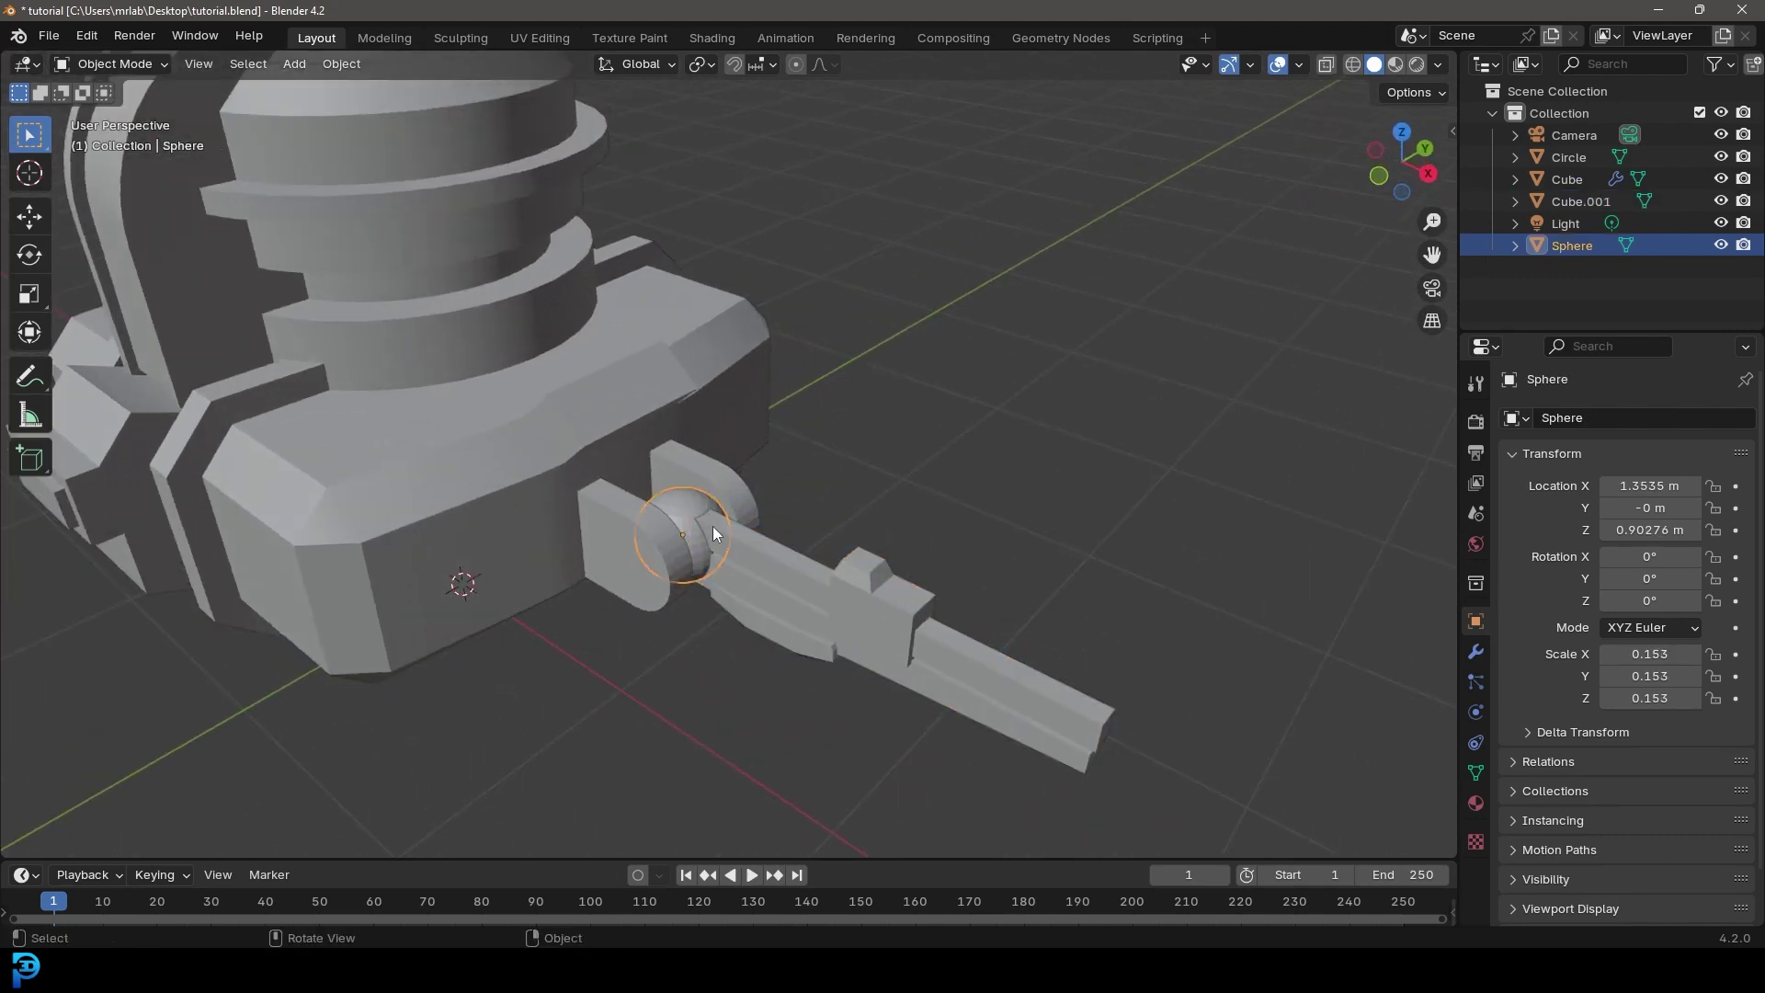
key(KP_1)
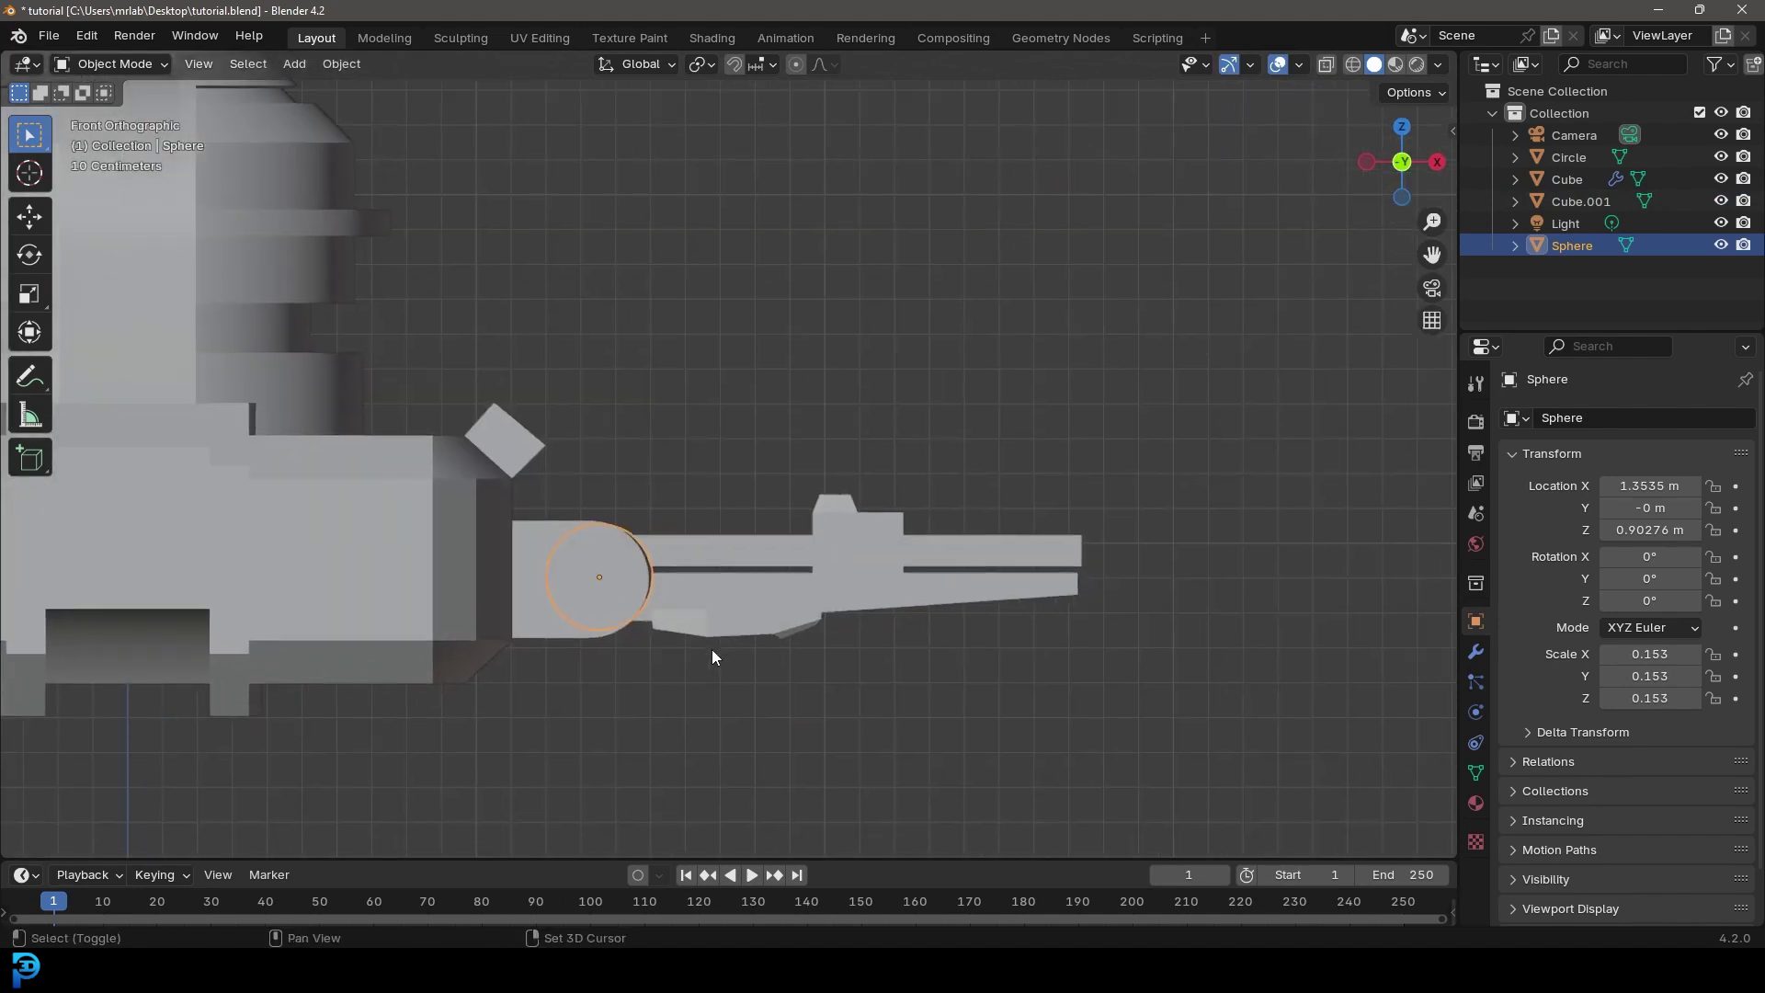
key(shift+d)
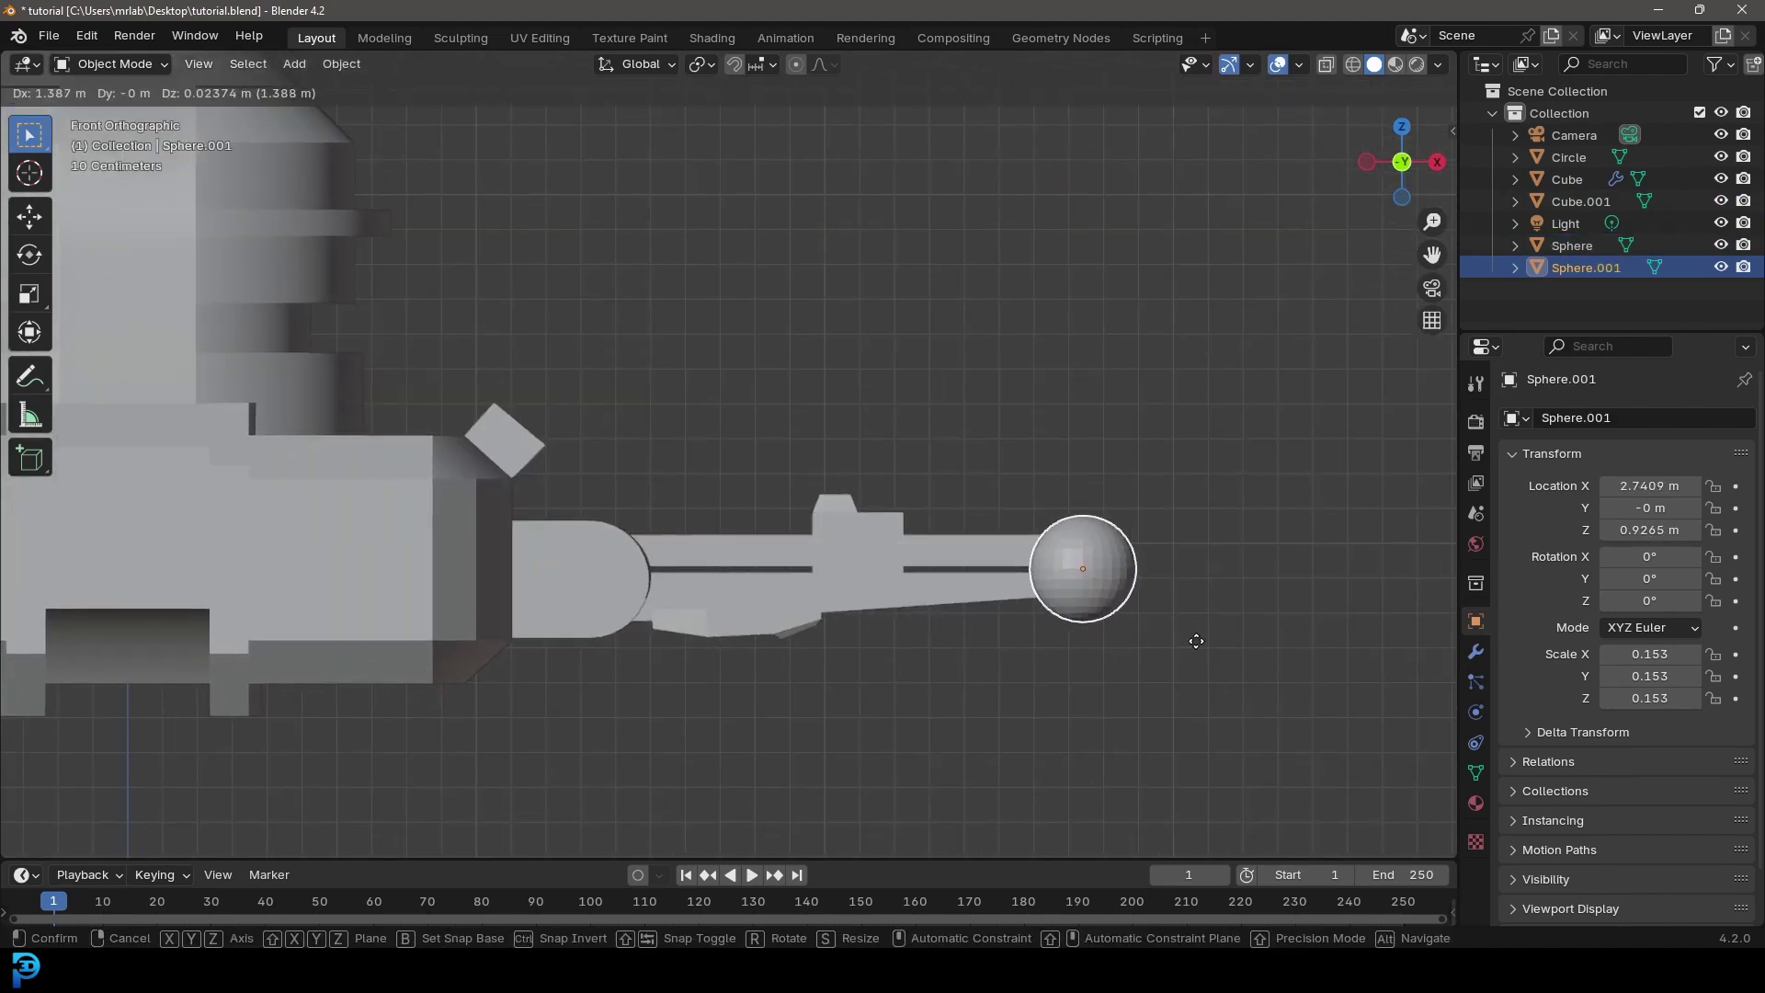
click(1196, 641)
Step: Duplicate the leg bracket onto the outer ball joint at about X 2.73 m, Z 0.92 m
scroll(1148, 625, down, 3)
shift+middle_drag(1100, 610, 856, 591)
scroll(735, 579, up, 1)
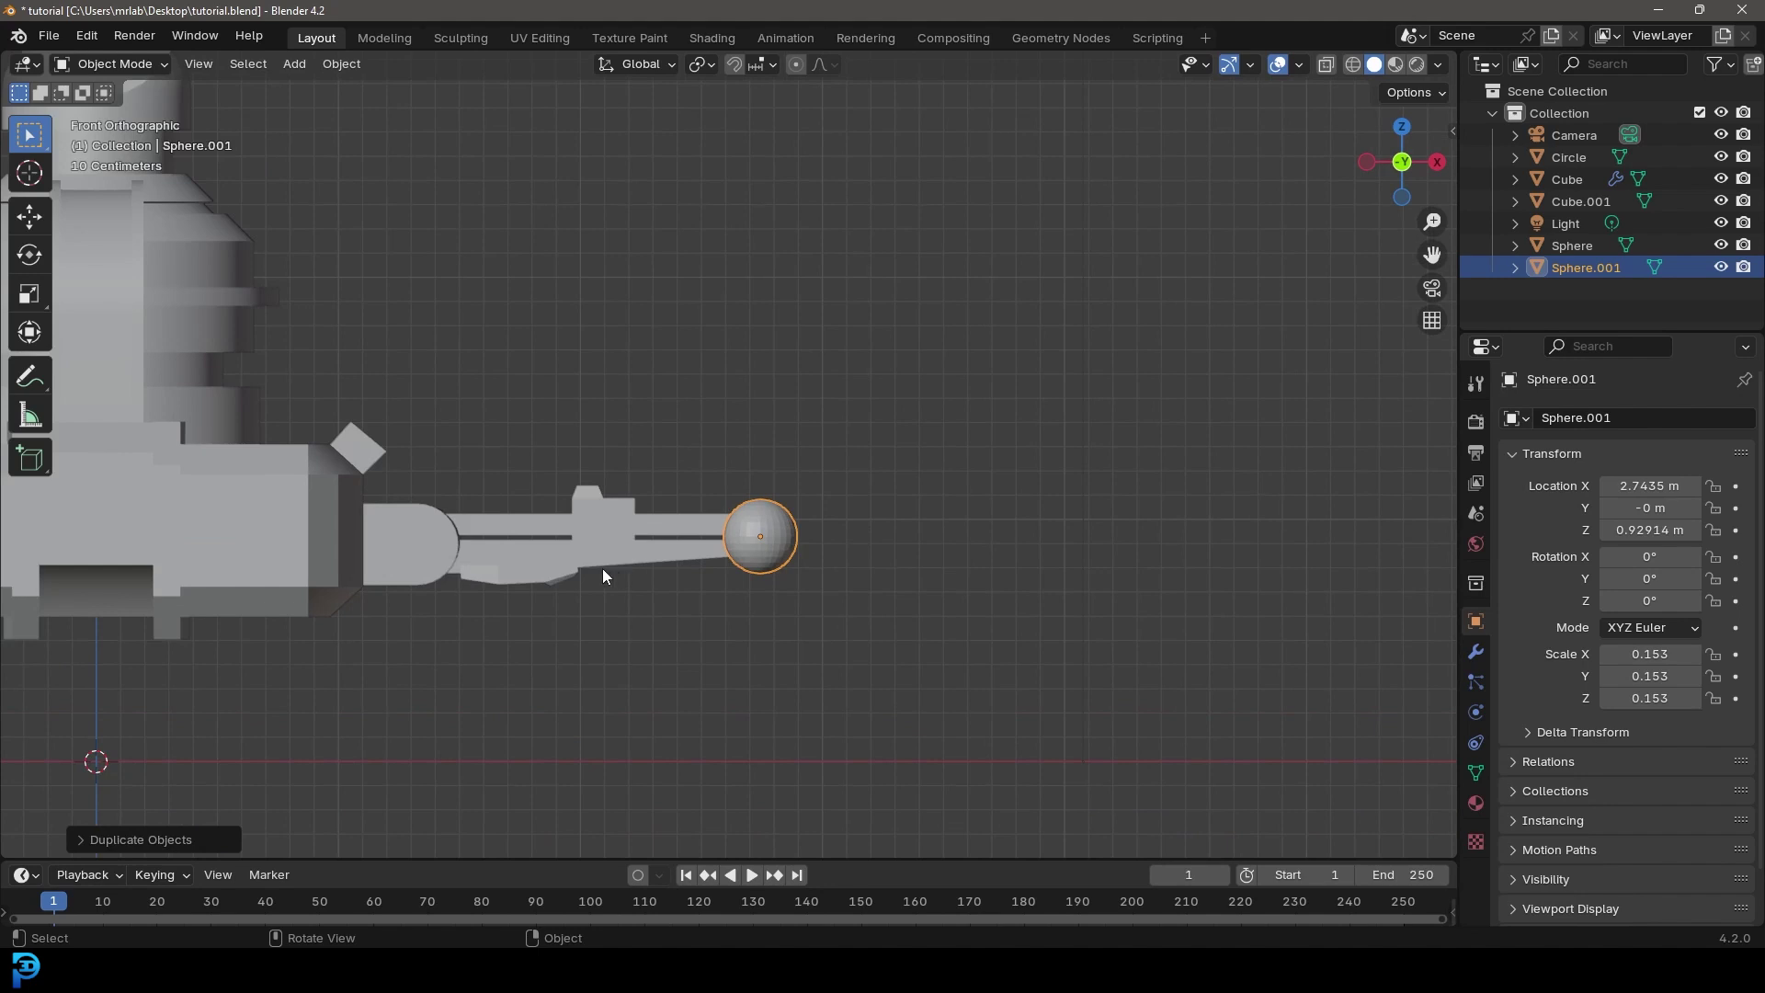
click(416, 504)
key(shift+d)
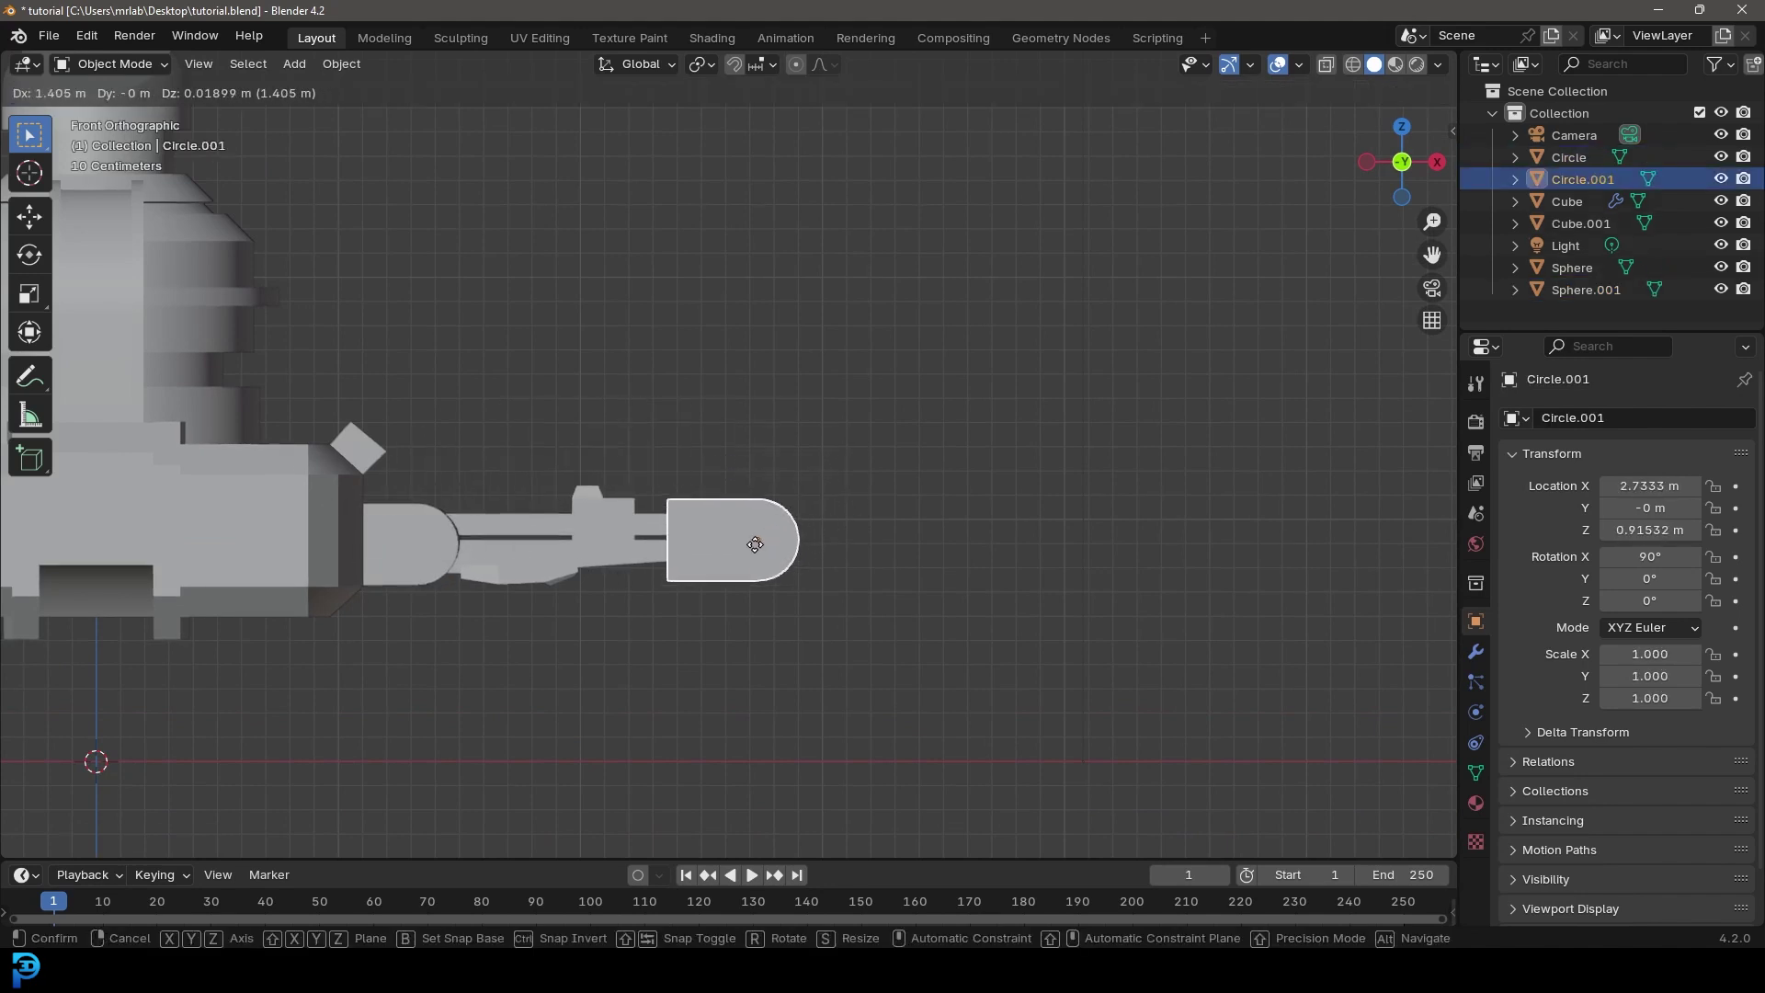
click(756, 544)
scroll(828, 556, up, 4)
Step: Rotate the duplicated bracket in the front view to about 139.7° so it points up and outward from the joint
key(z)
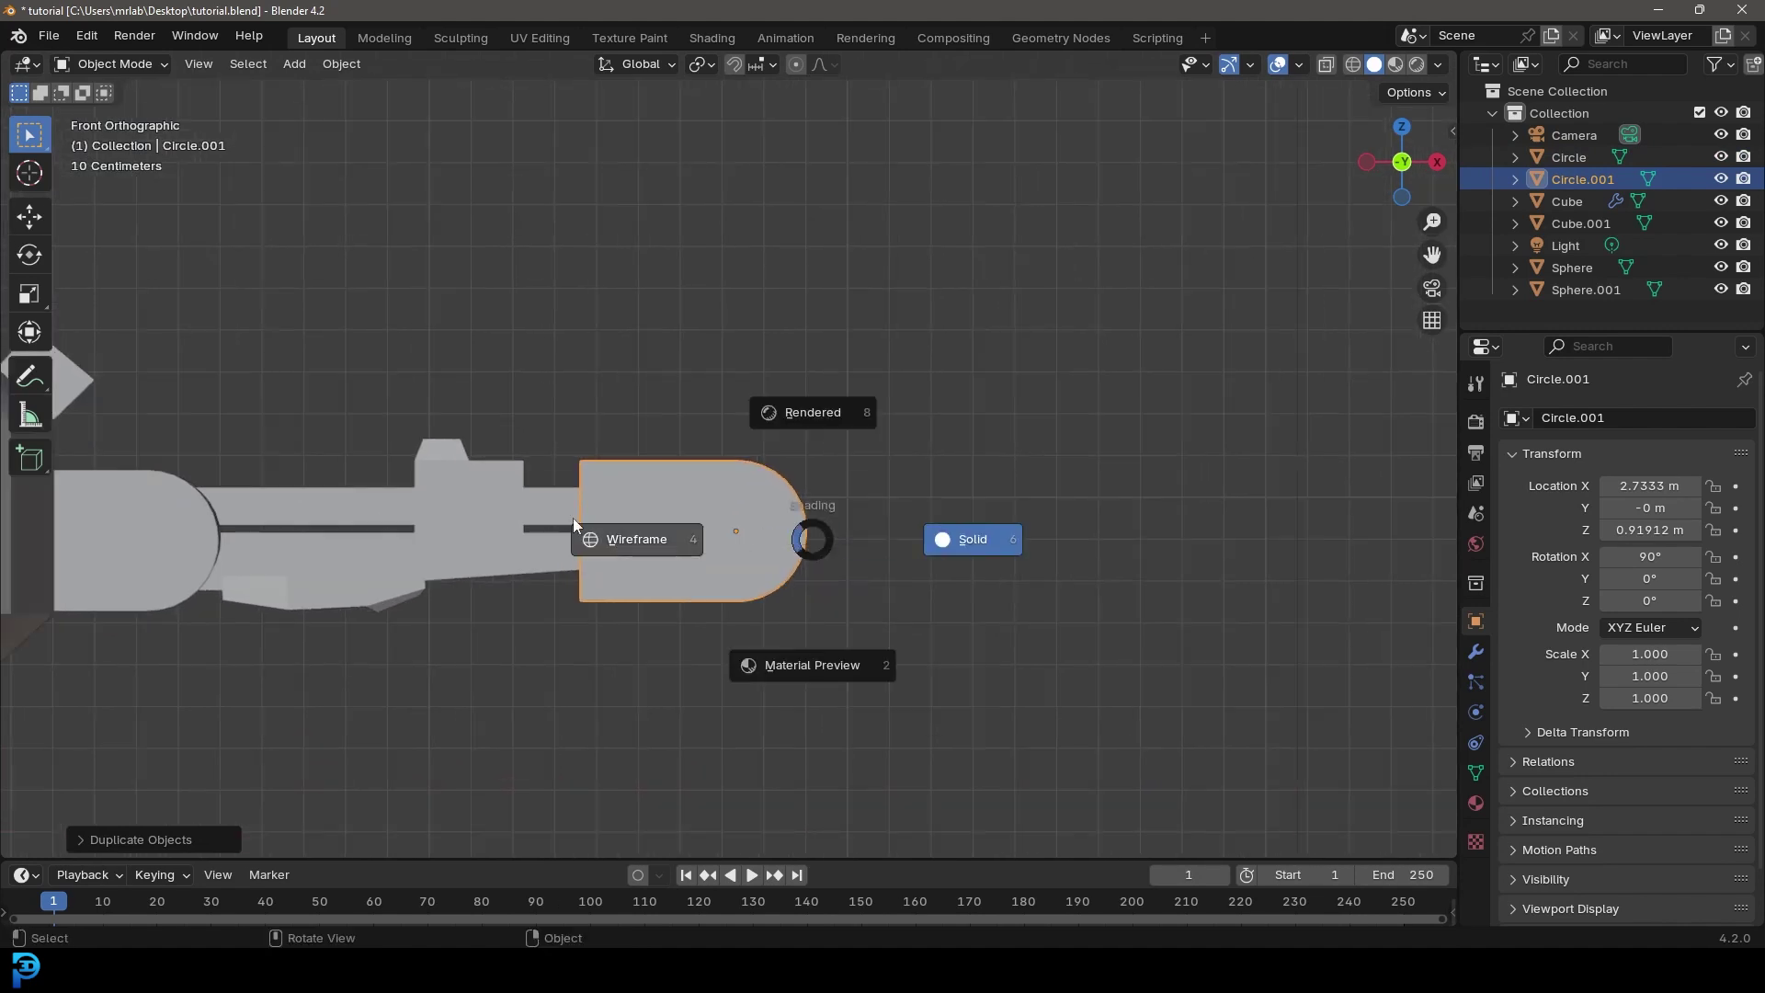
key(4)
key(r)
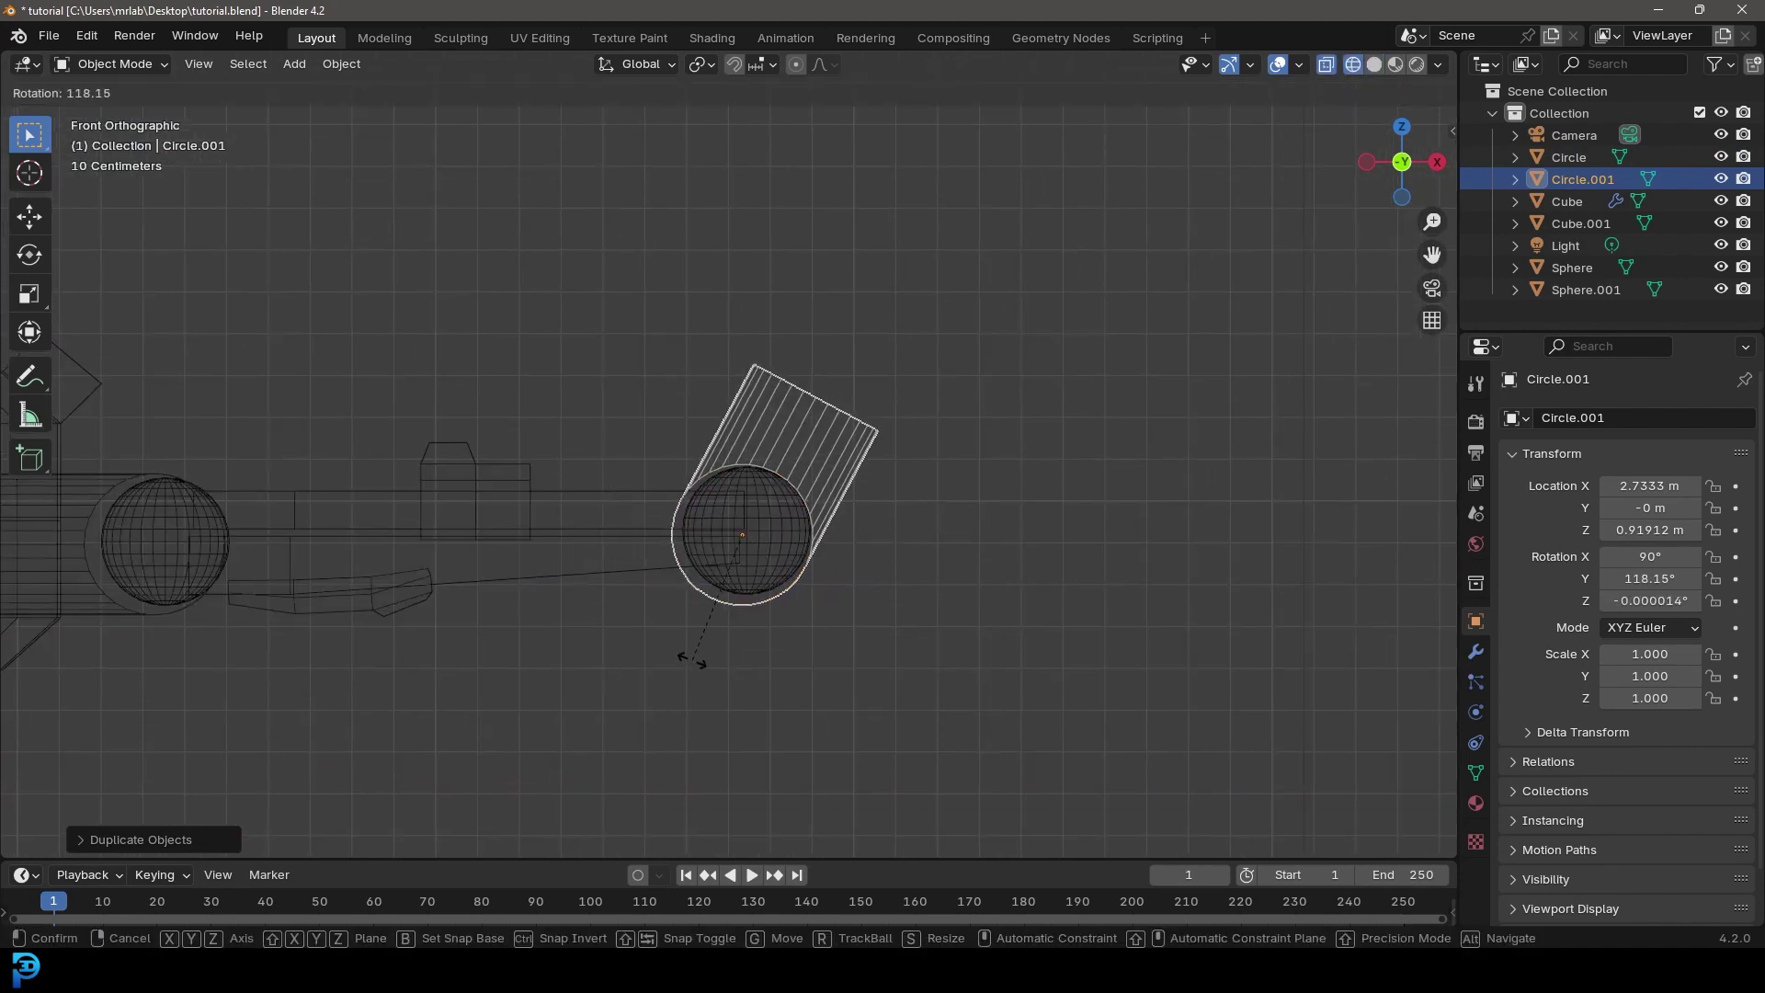
click(682, 597)
scroll(680, 588, down, 4)
shift+middle_drag(675, 579, 734, 538)
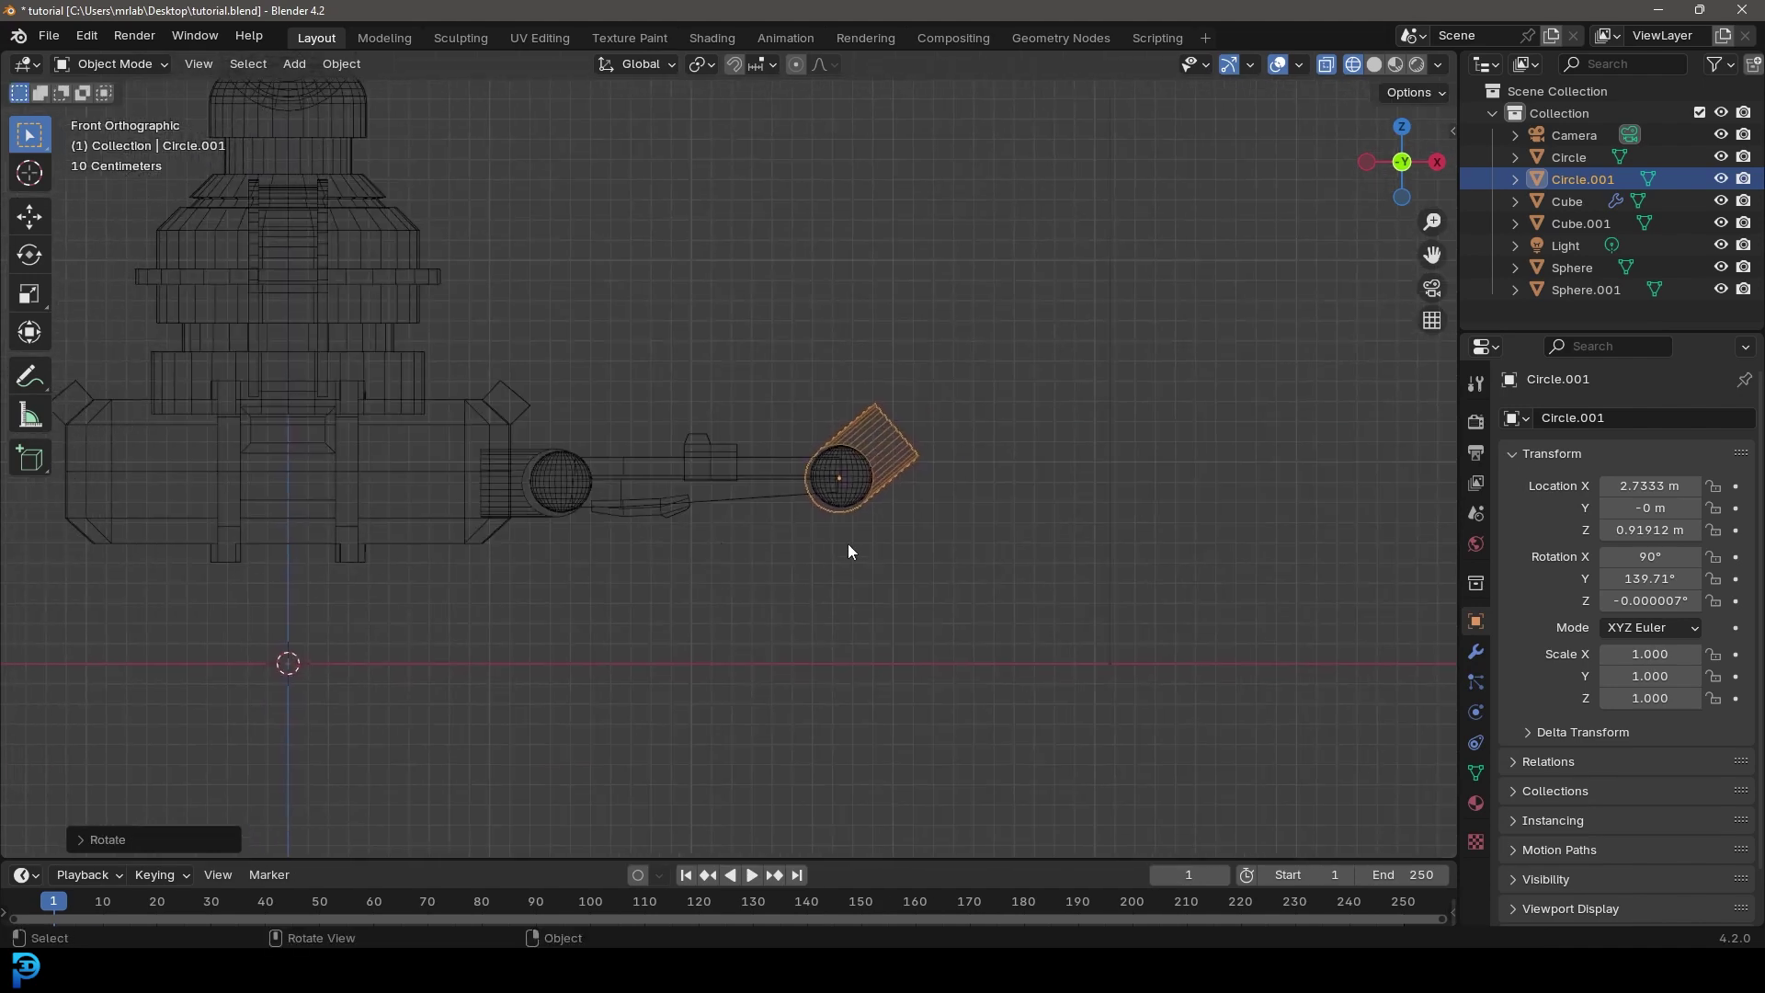
key(z)
click(1011, 544)
mouse_move(1011, 544)
middle_down()
mouse_move(818, 449)
mouse_move(780, 548)
mouse_move(698, 500)
middle_up()
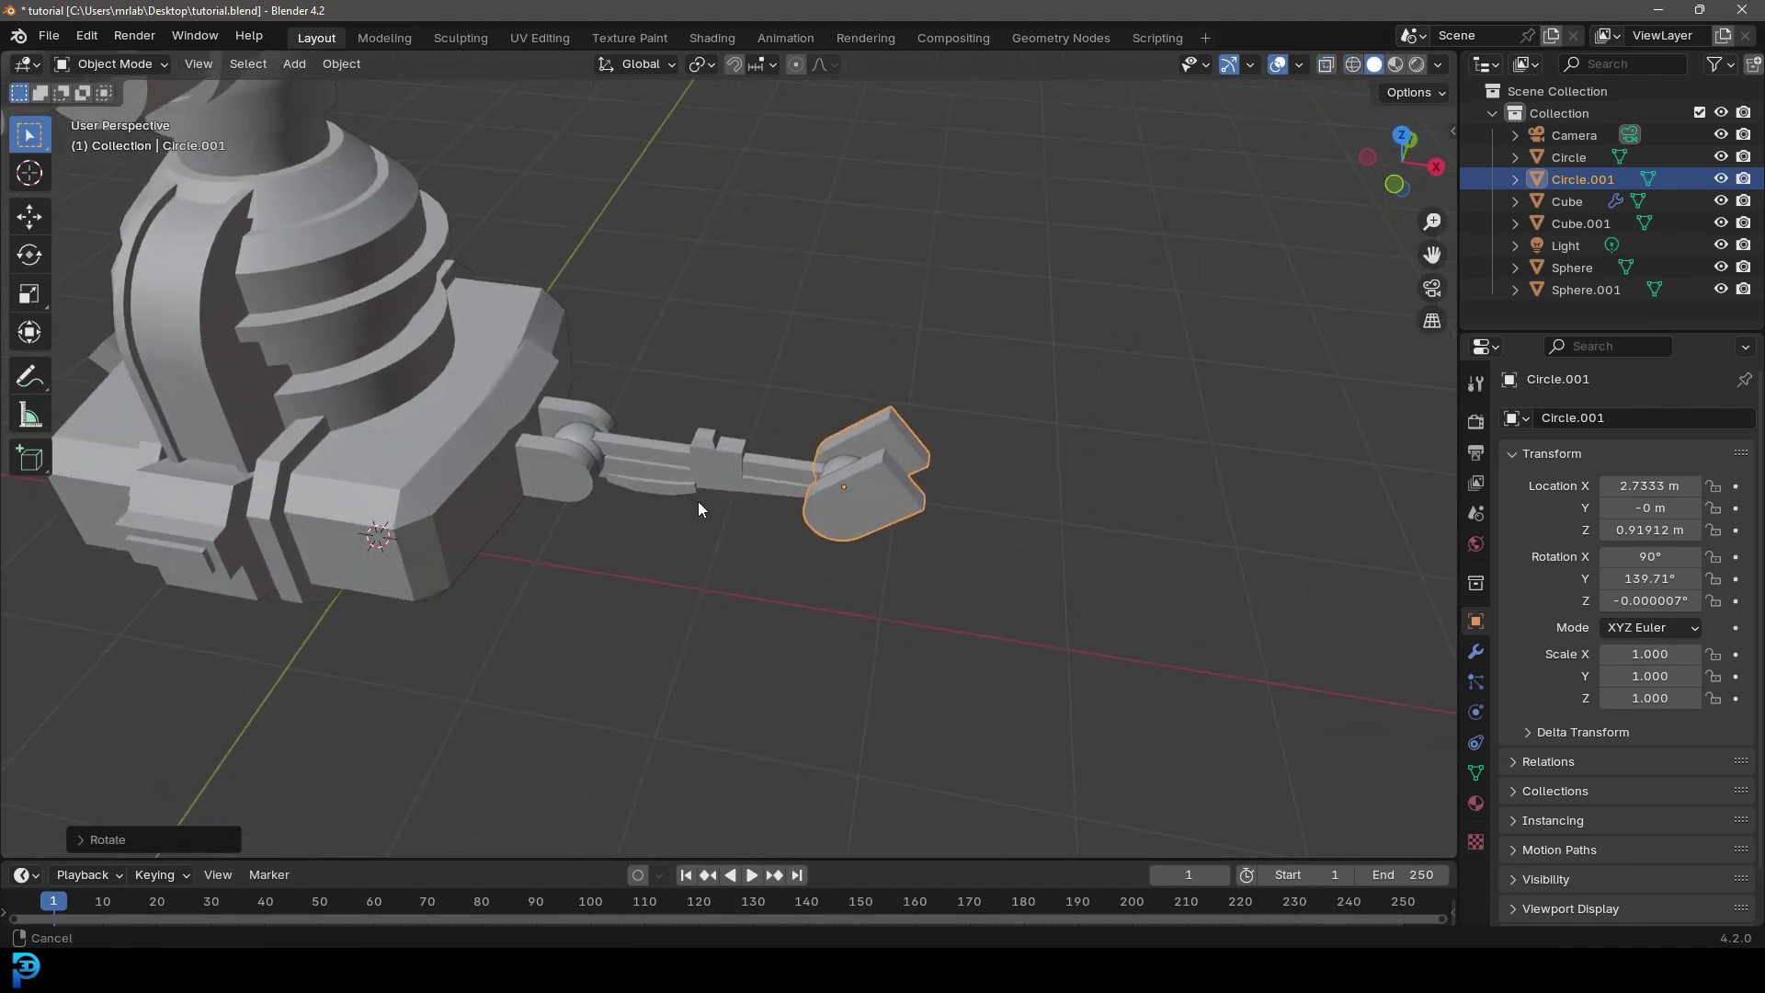
scroll(698, 500, up, 3)
click(768, 463)
key(g)
right_click(786, 452)
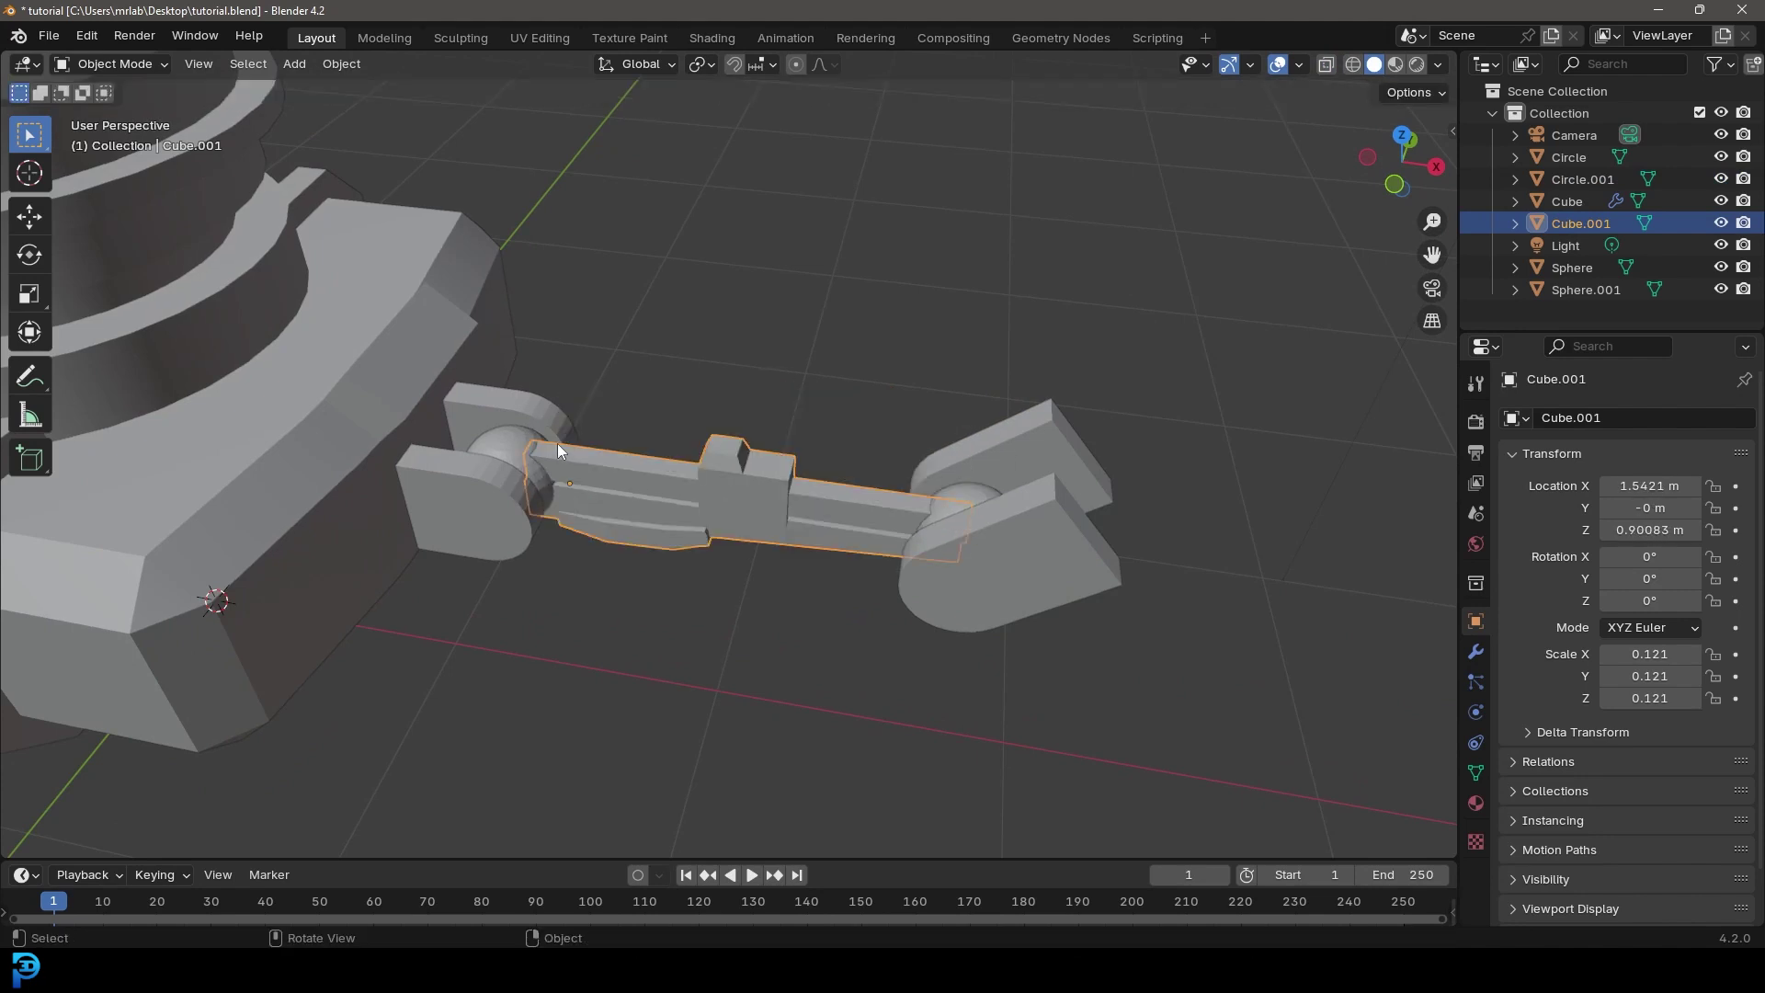
Step: Join the arm segment with the inner ball joint sphere into one object
shift+click(500, 440)
shift+middle_drag(510, 434, 637, 494)
scroll(651, 499, up, 2)
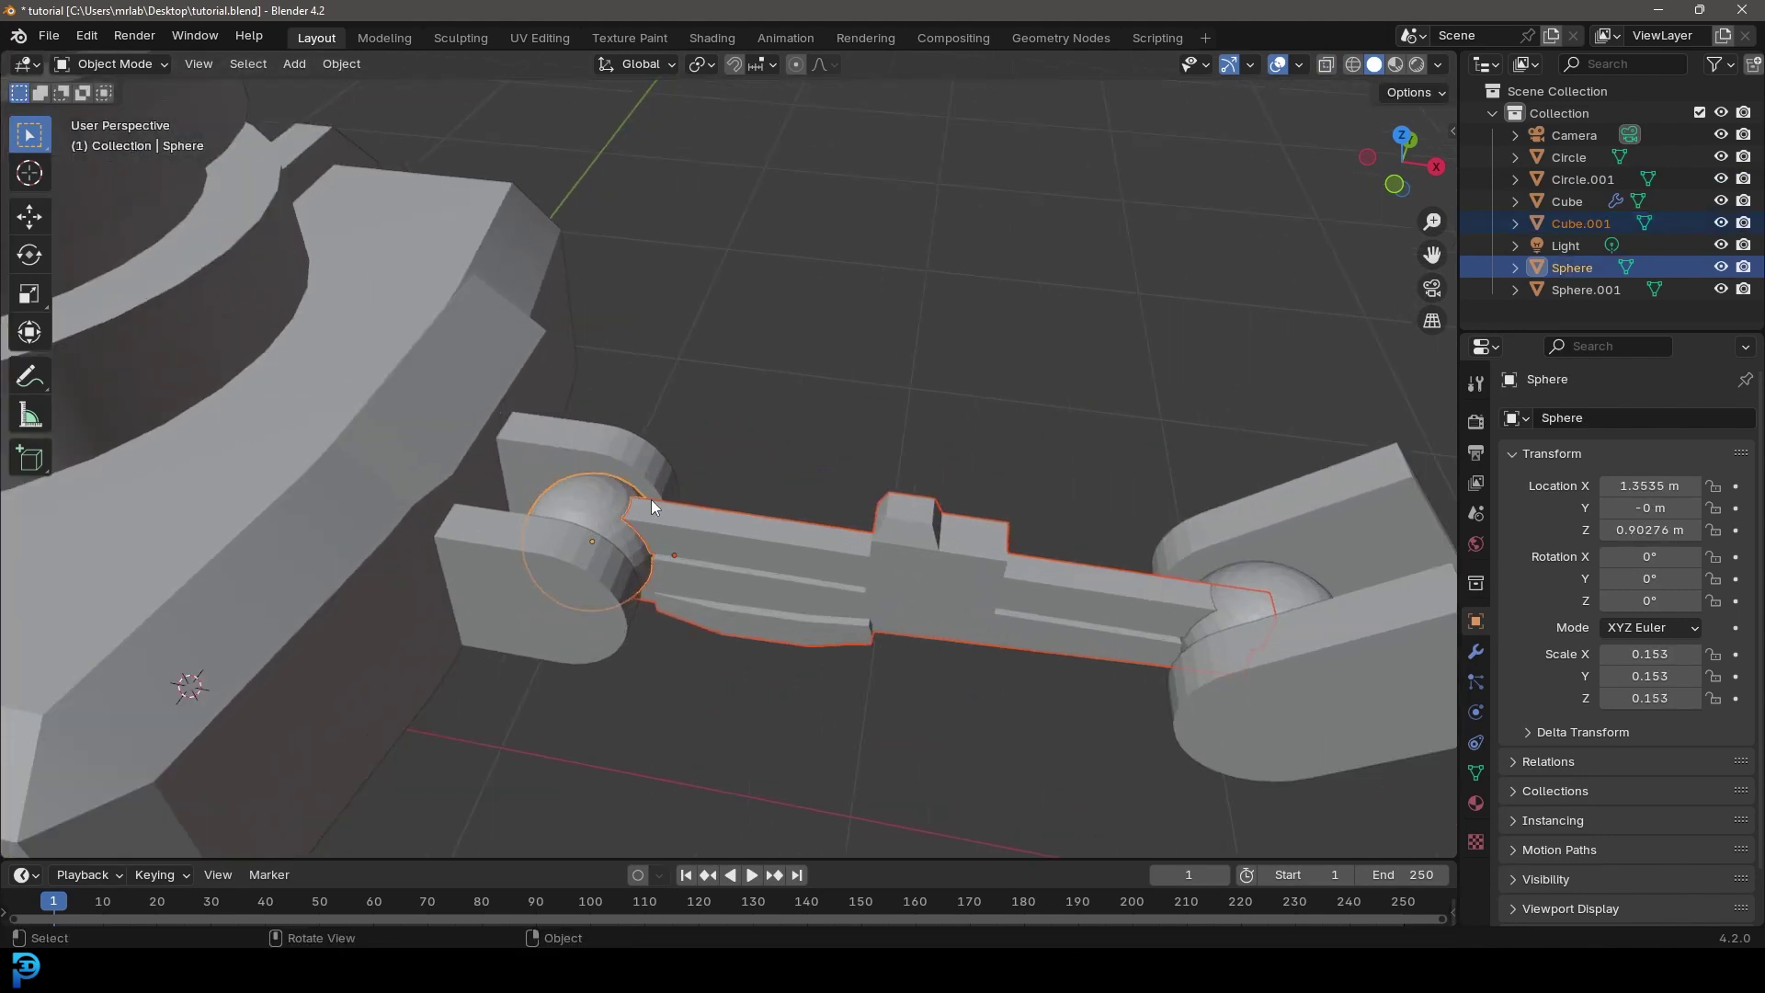
key(ctrl+j)
Step: Seat the joined arm in the inner bracket at about X 1.34 m, Z 0.90 m and rotate it to about 30.2° downward in the front view
key(KP_1)
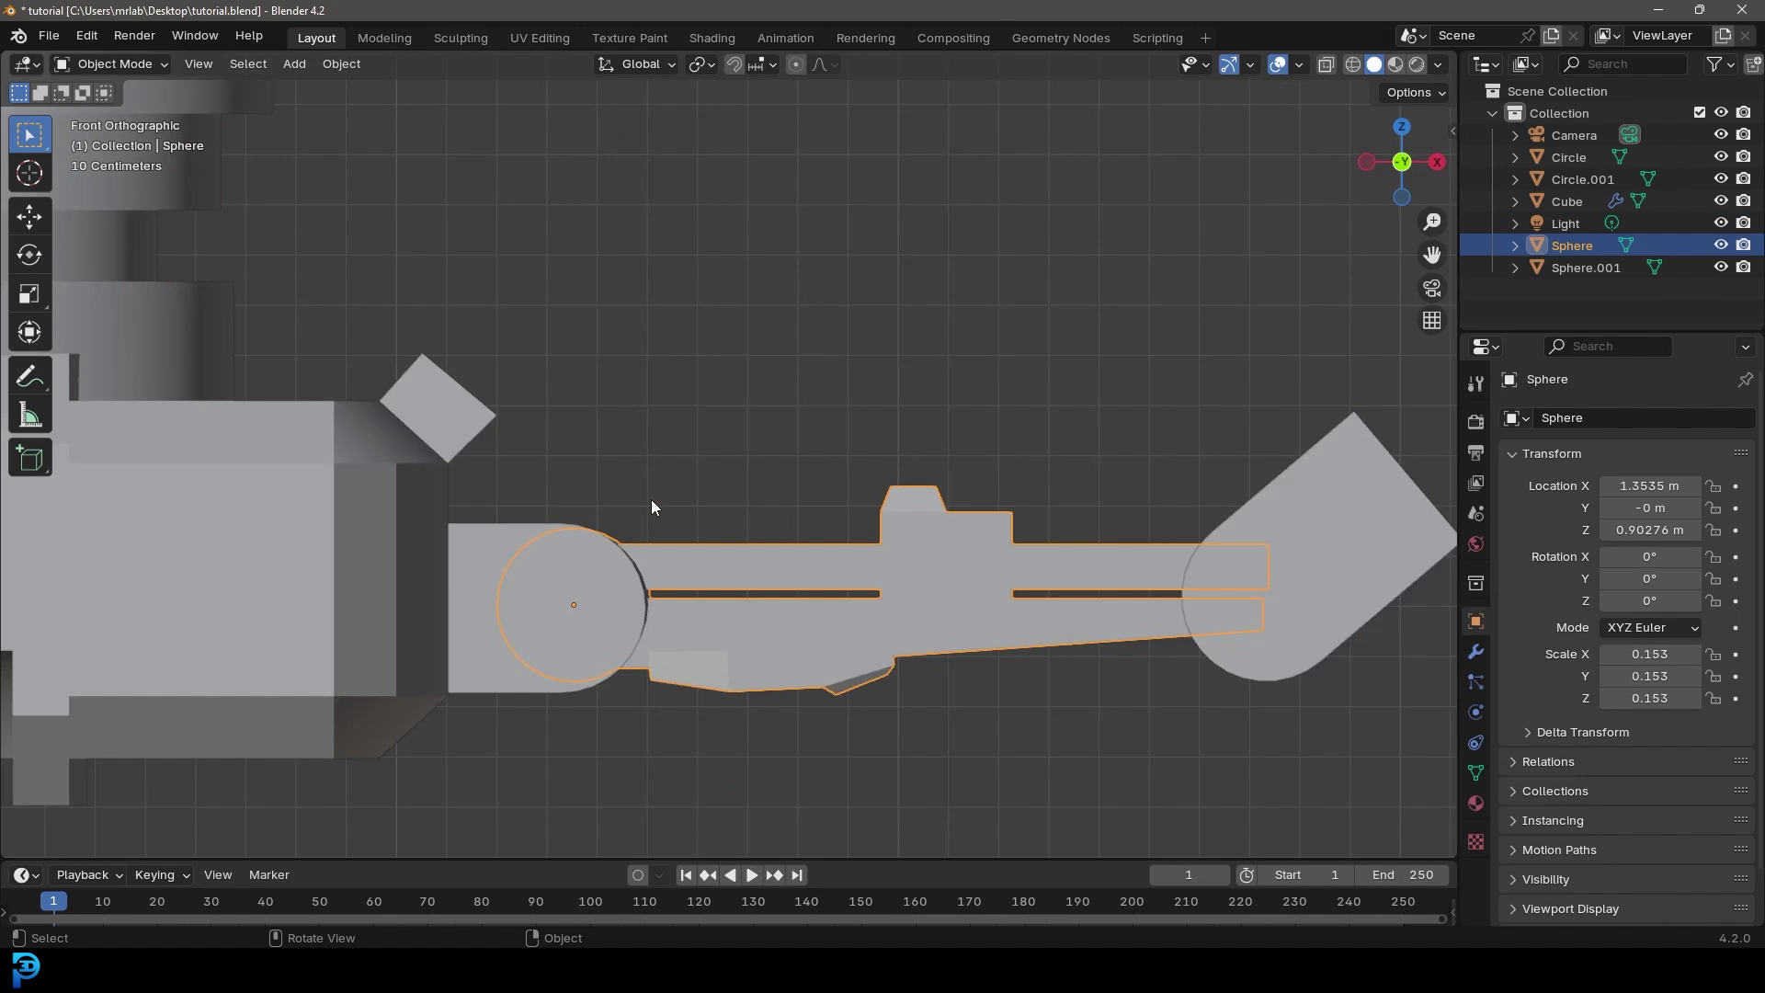
shift+middle_drag(775, 609, 570, 426)
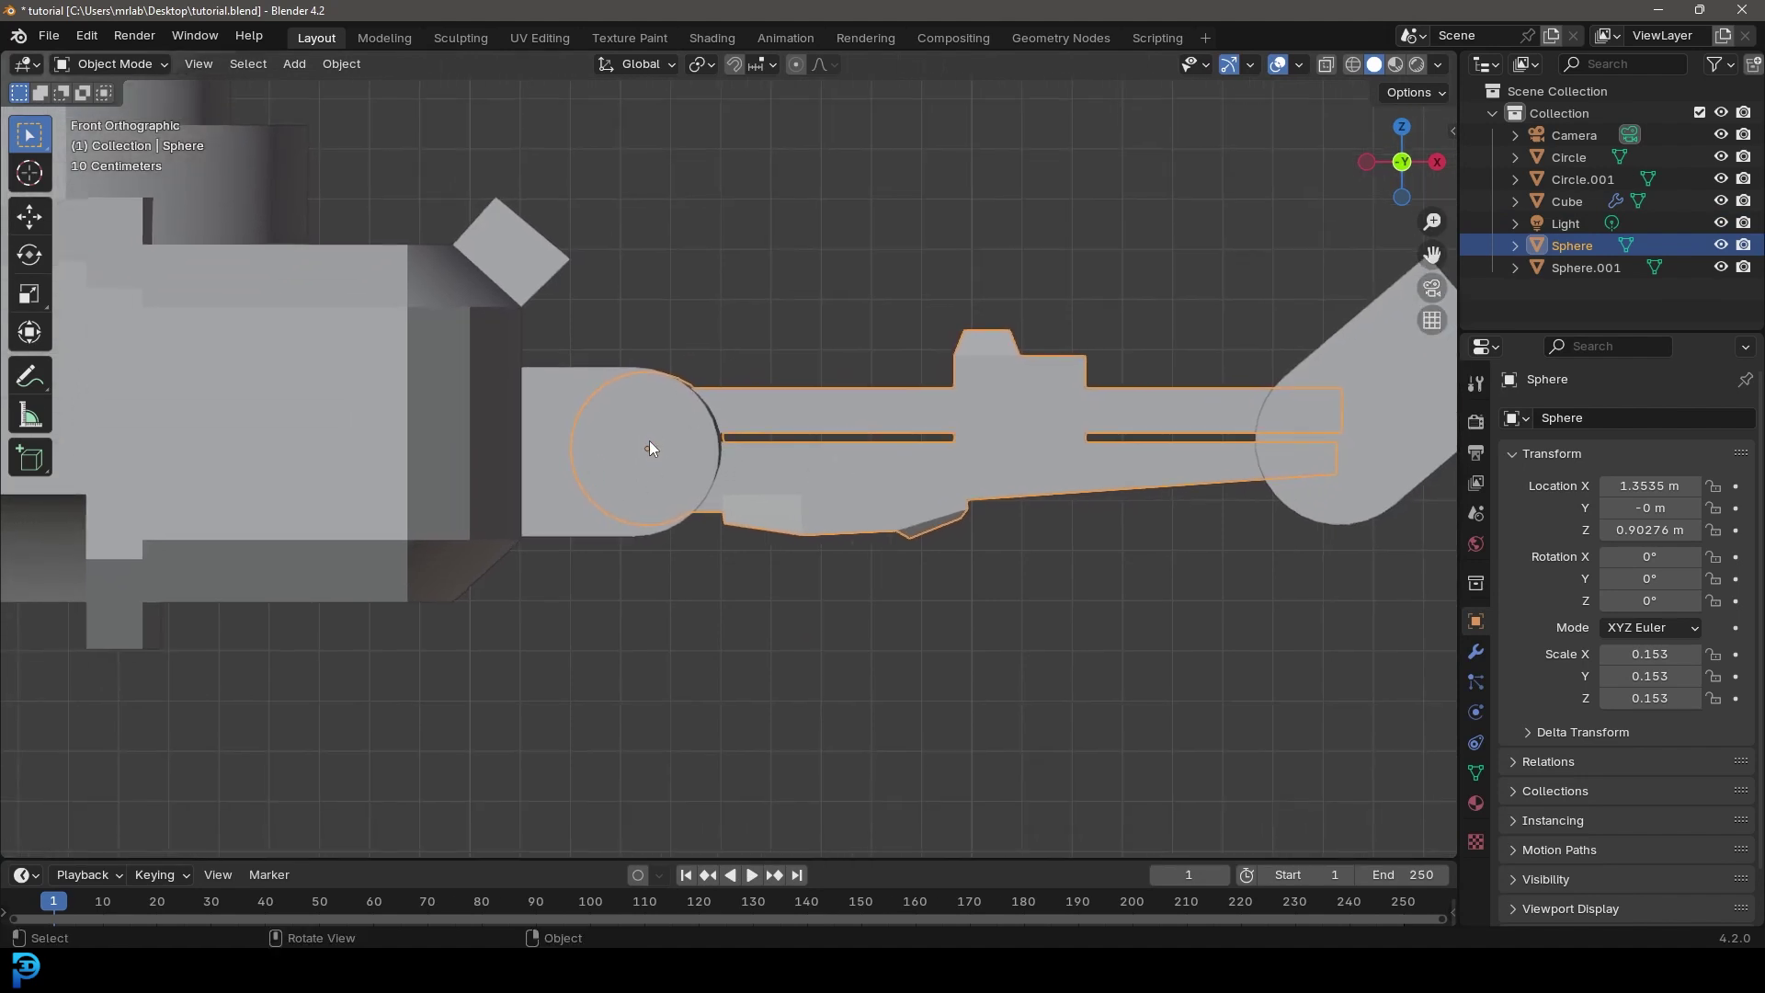
key(g)
click(709, 492)
scroll(816, 491, down, 3)
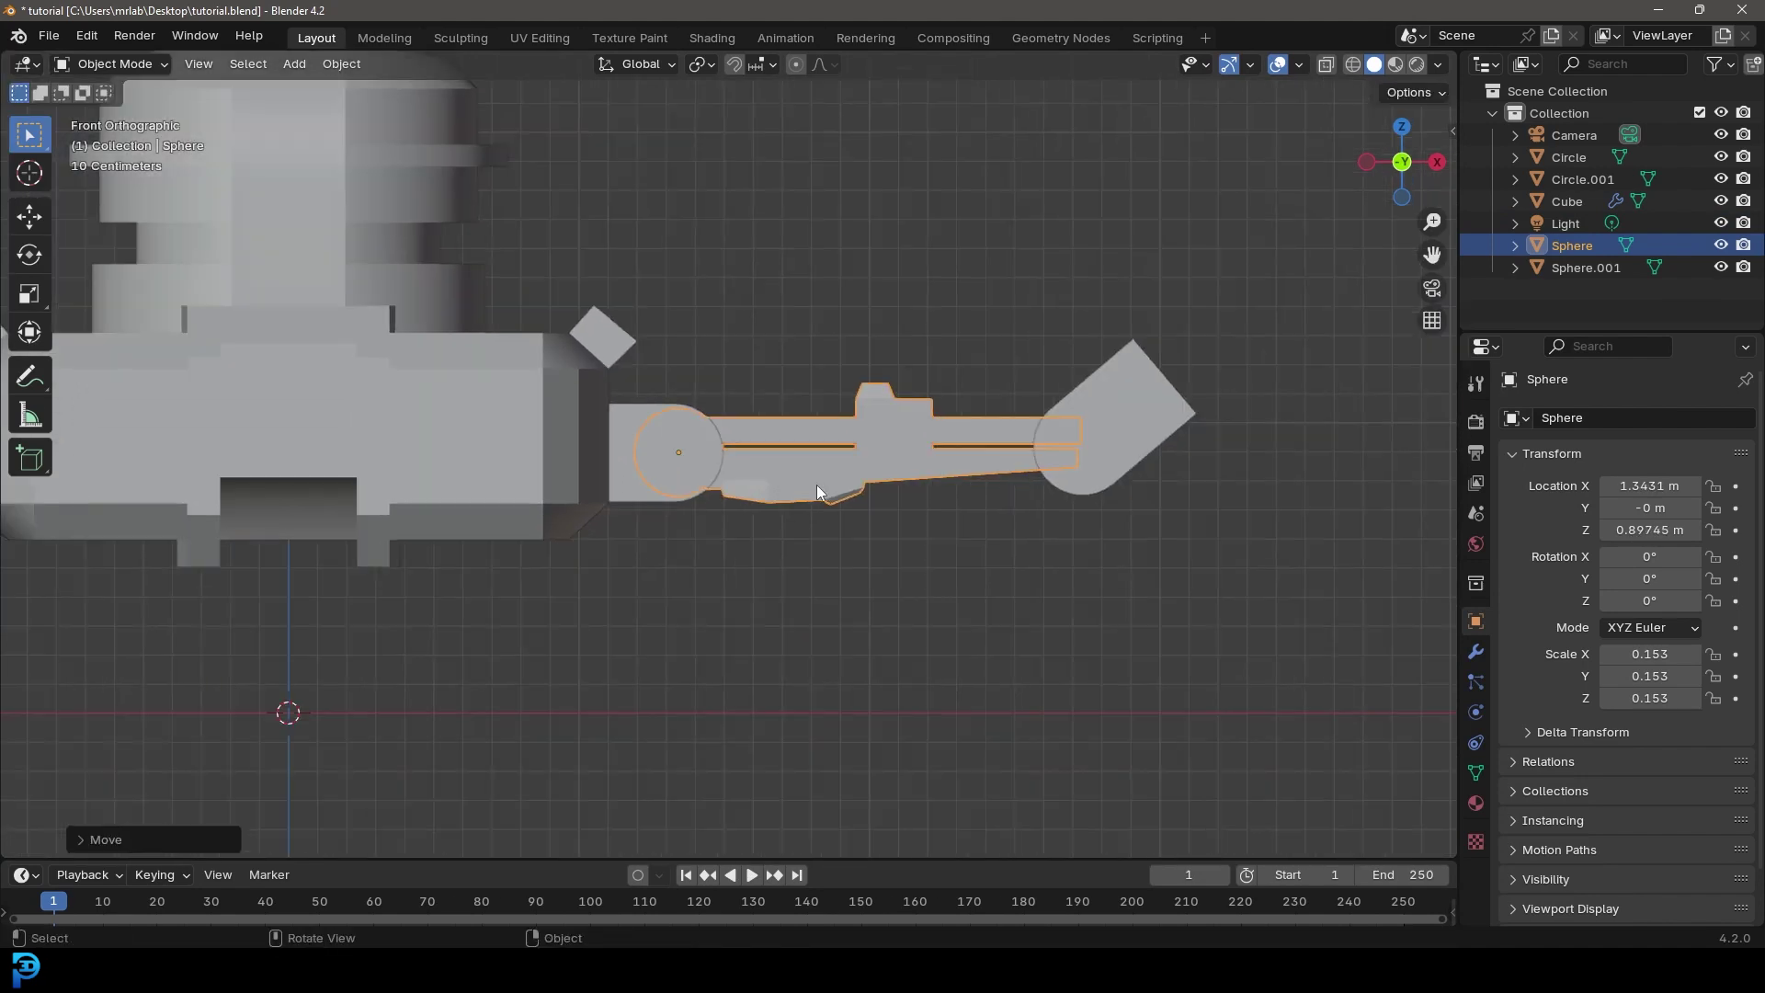
key(r)
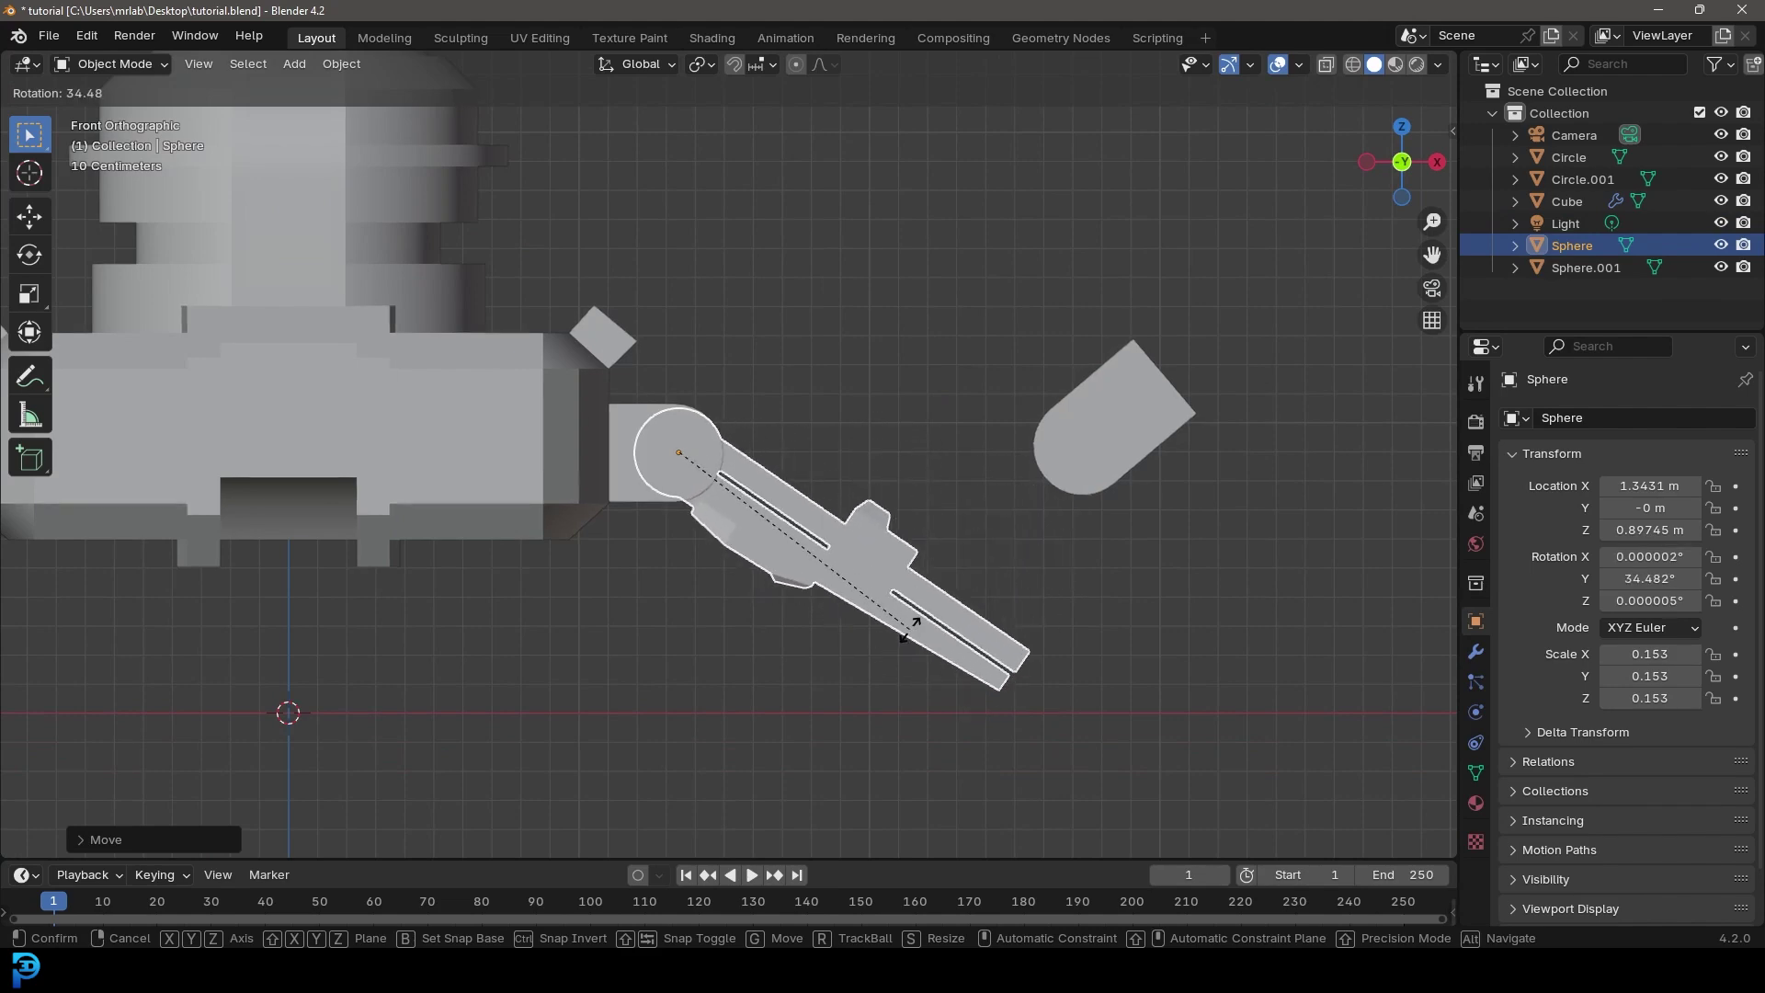
click(895, 597)
scroll(631, 526, down, 4)
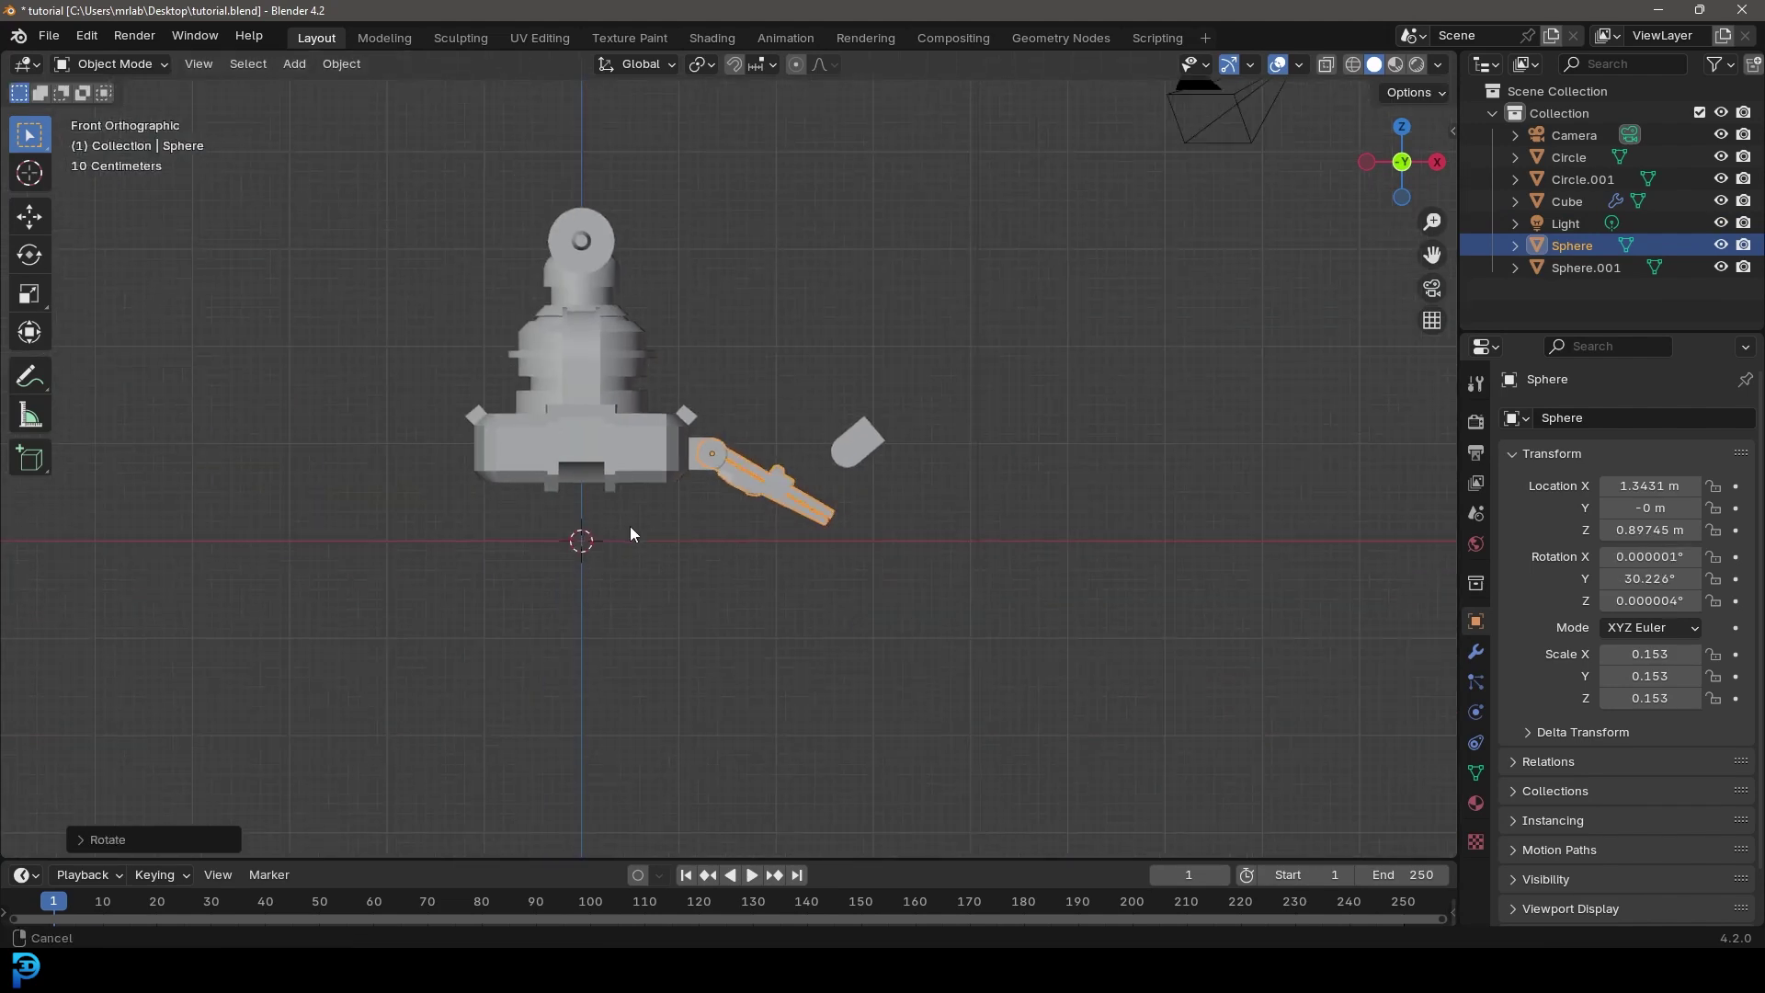
Step: Raise the turret body together with the inner bracket and joined arm by about 0.293 m along Z
scroll(648, 535, up, 1)
scroll(735, 556, up, 2)
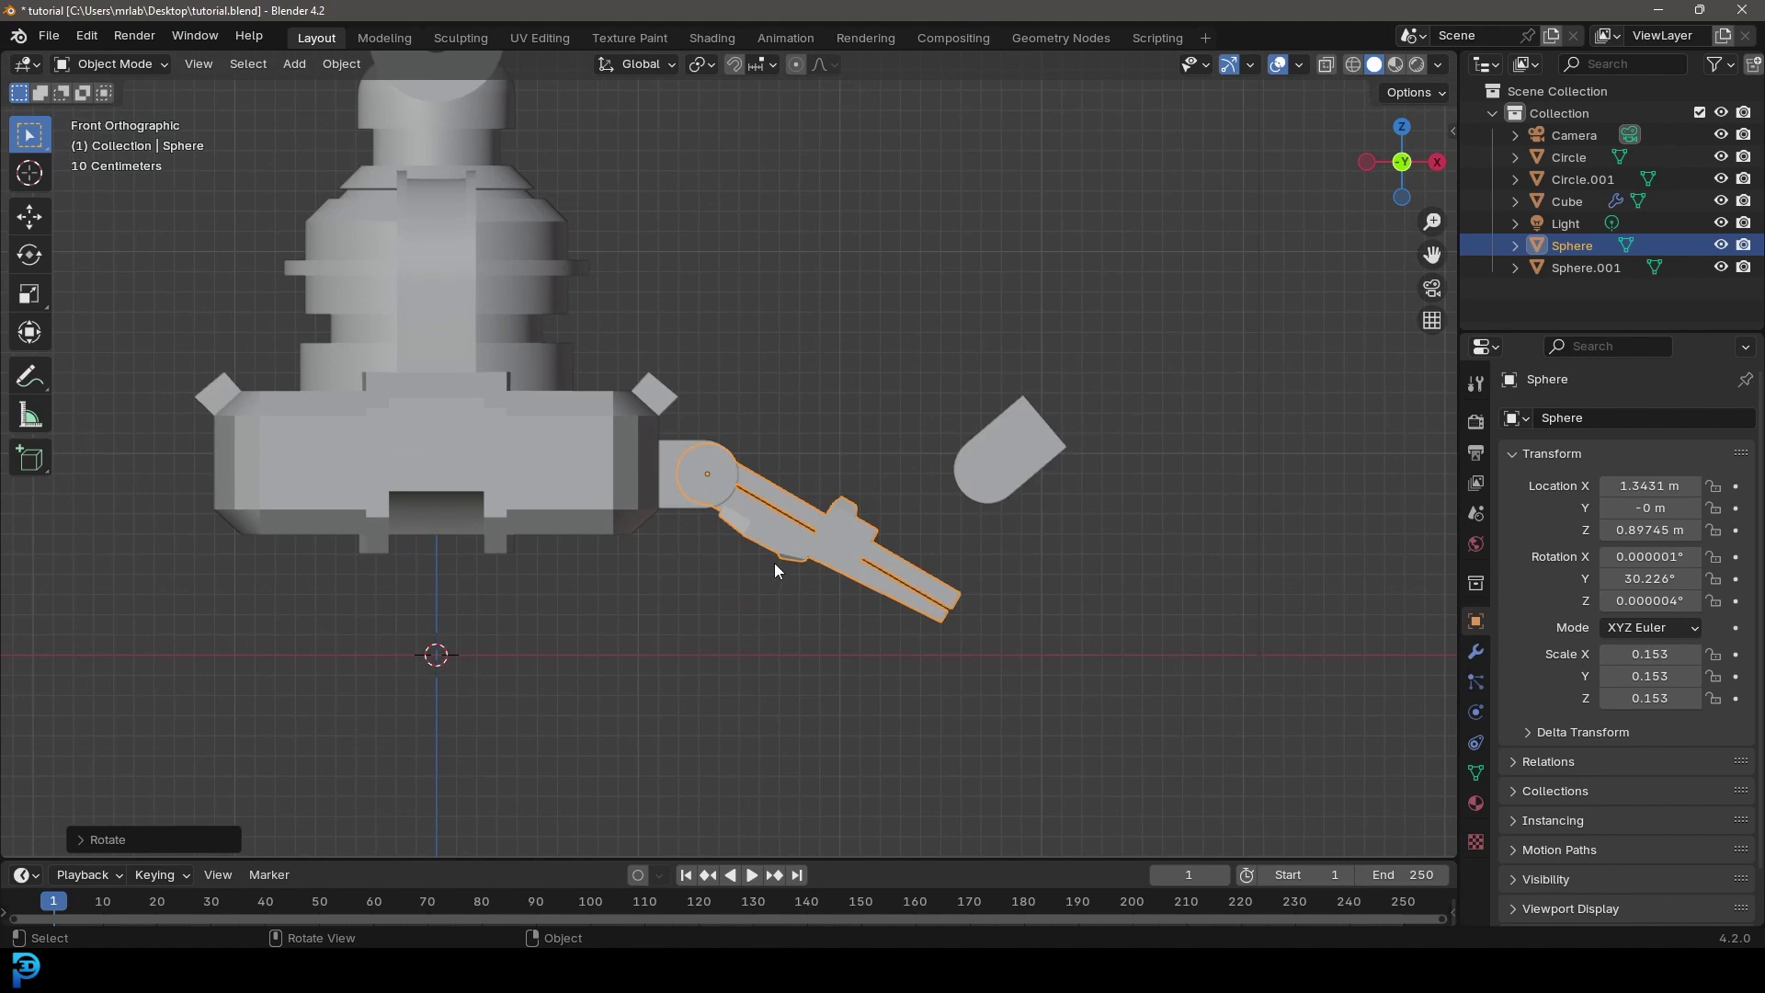
scroll(864, 579, up, 1)
key(Home)
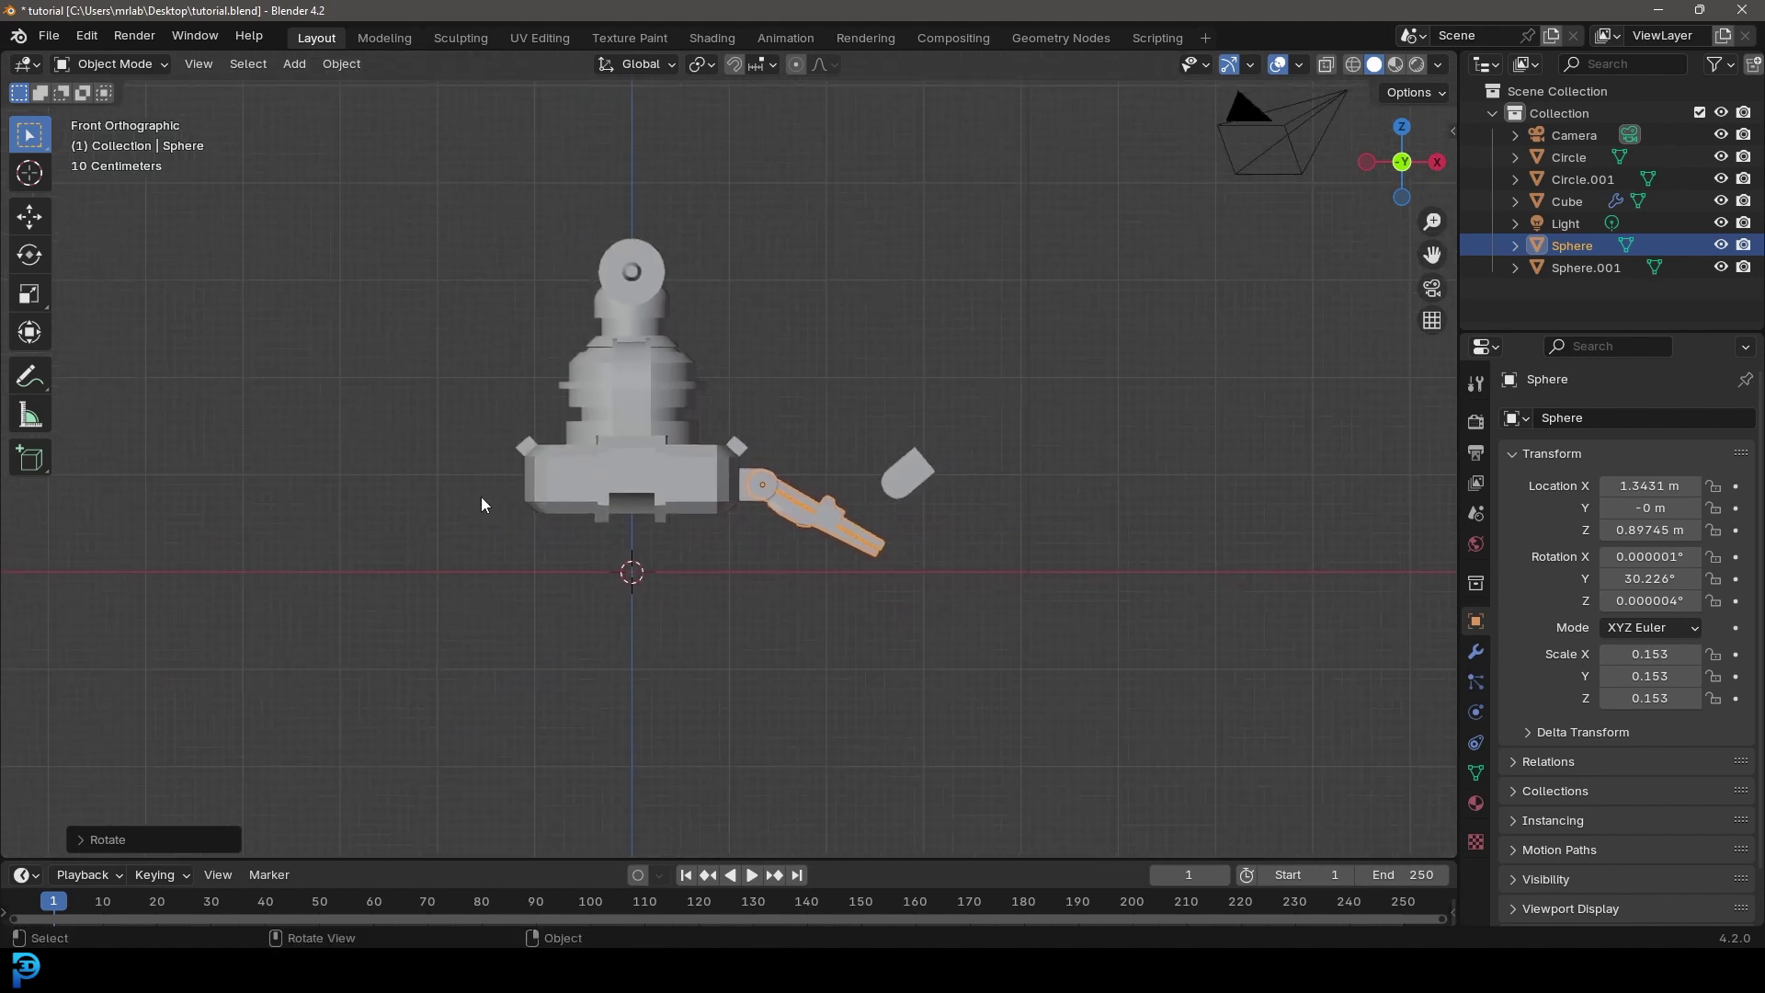
click(647, 455)
drag(813, 587, 463, 211)
key(g)
key(z)
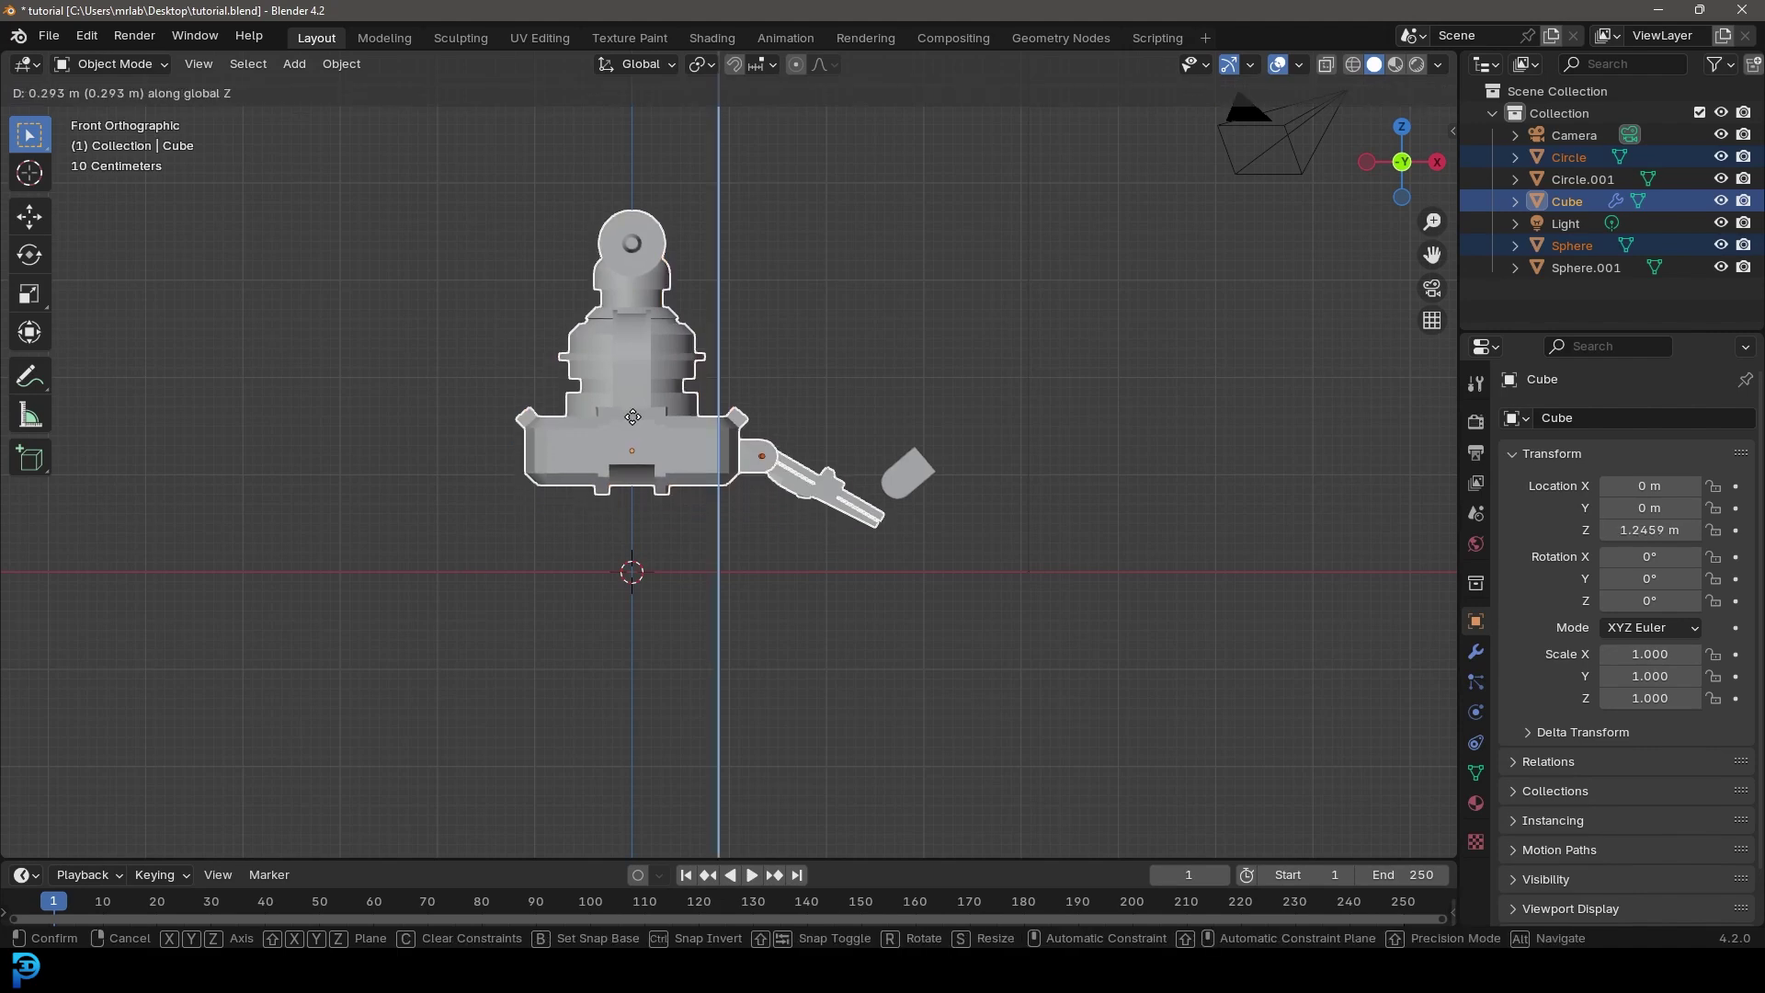
click(629, 428)
Step: Rotate the joined arm further down around its ball joint to about 39.2° in the front view
click(824, 483)
scroll(790, 509, up, 2)
key(r)
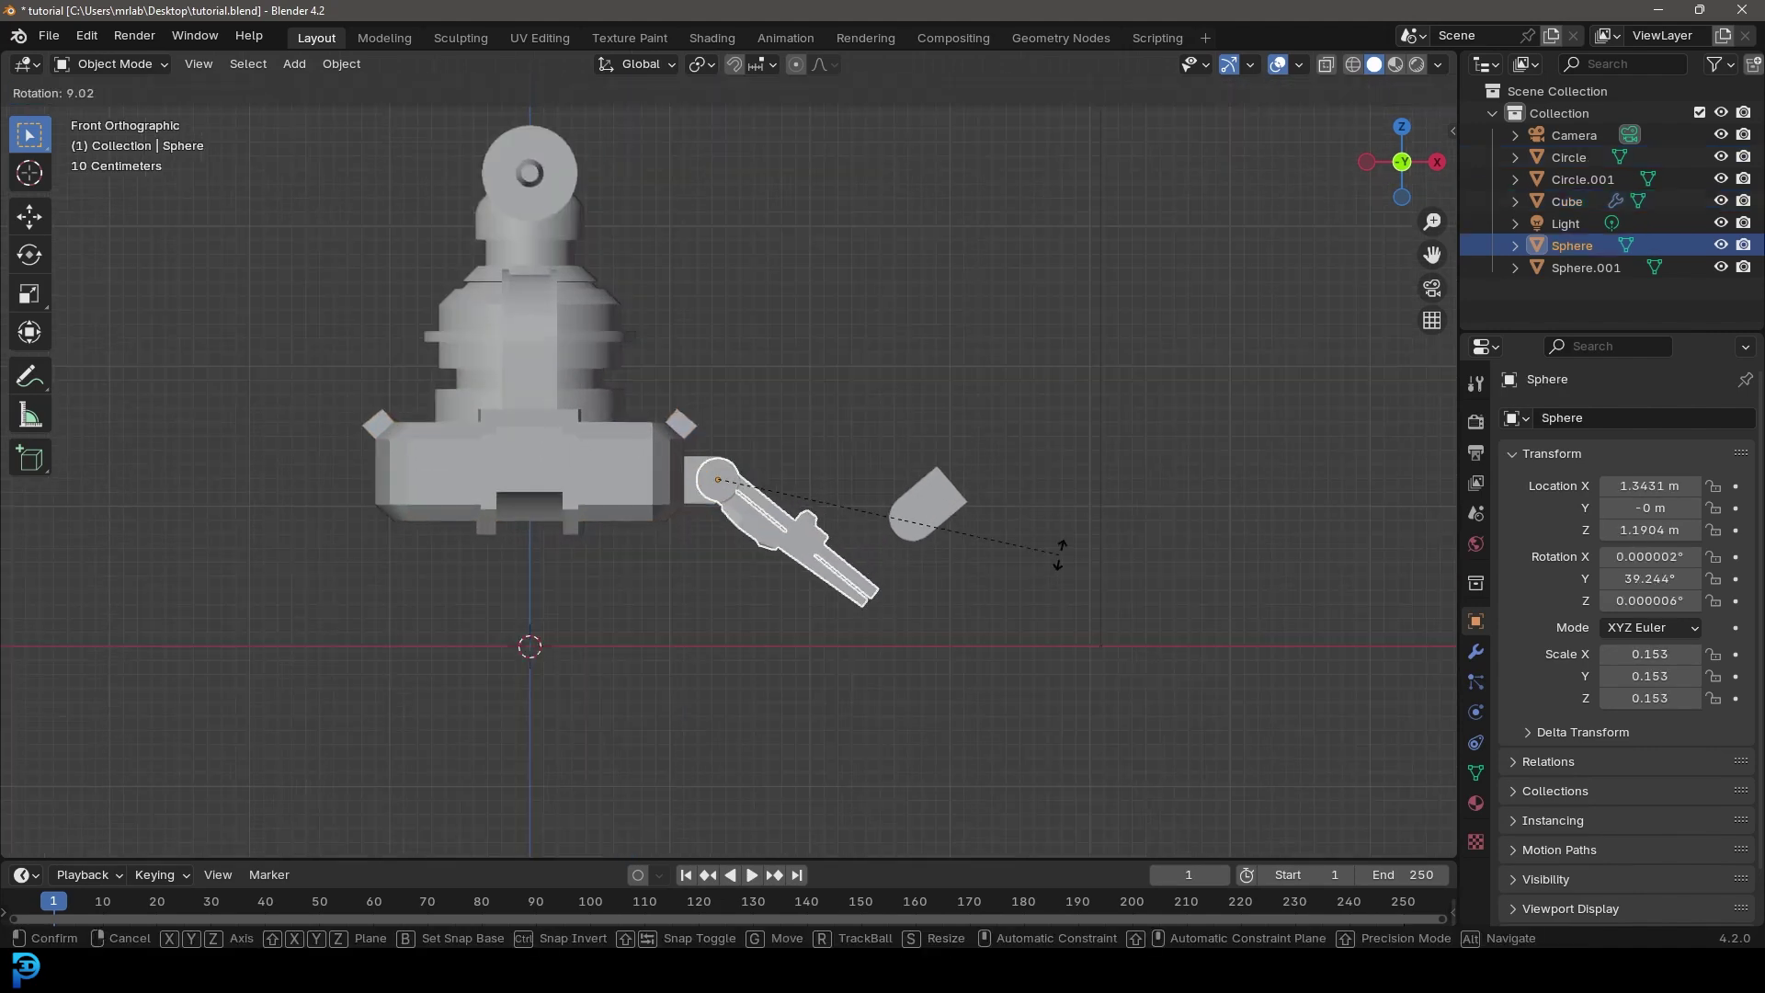
click(1052, 552)
scroll(947, 487, up, 4)
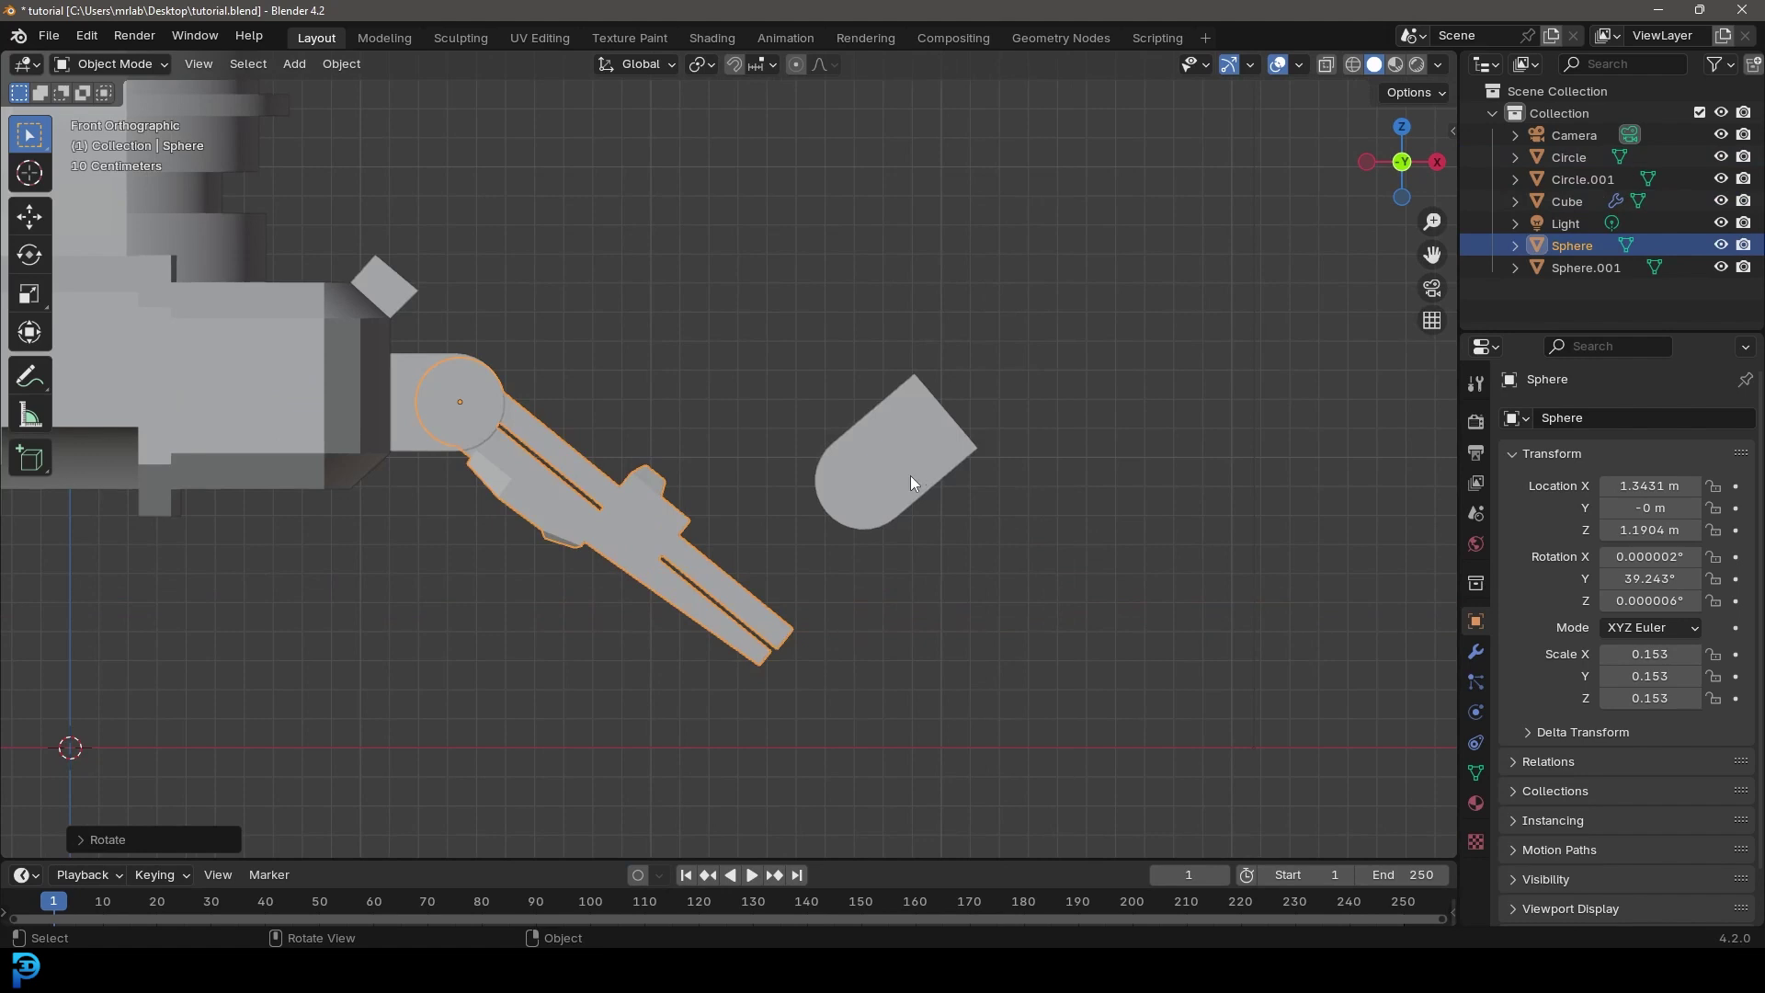
click(912, 476)
scroll(827, 440, up, 3)
key(g)
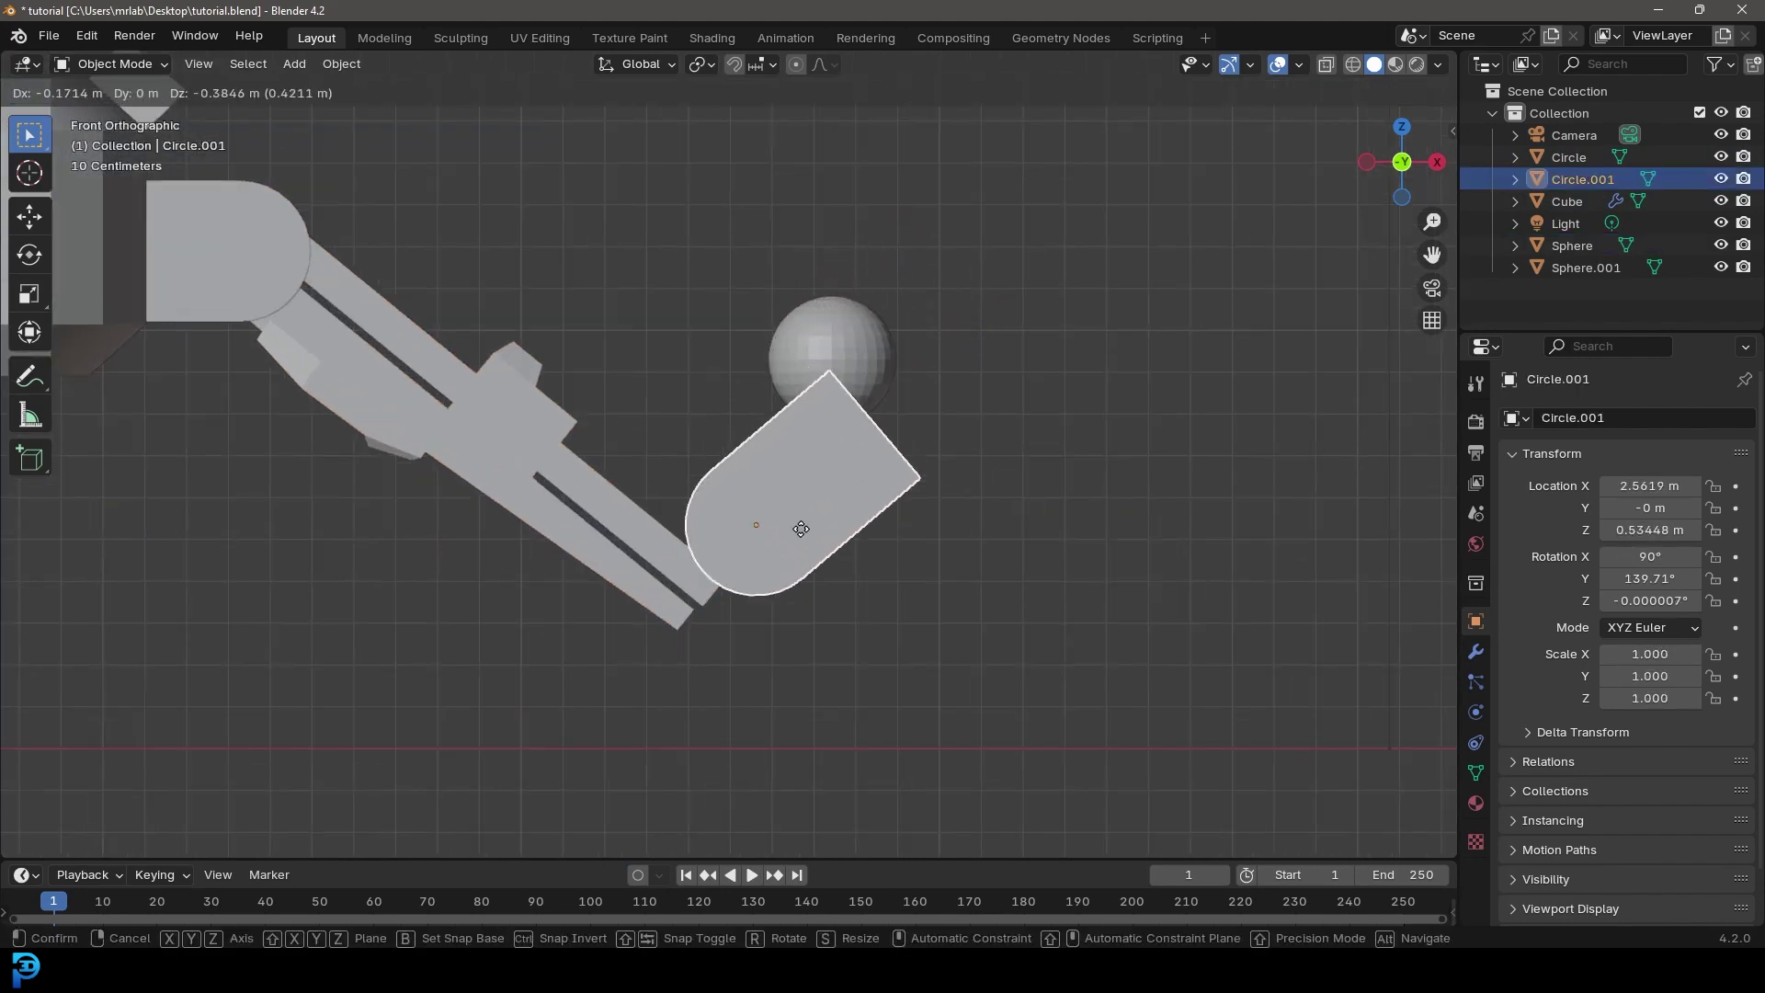
right_click(891, 448)
Step: In wireframe shading, move the outer bracket and its sphere together onto the arm's lower end at about X 2.43 m, Z 0.34 m
key(shift+z)
drag(1045, 463, 814, 272)
key(g)
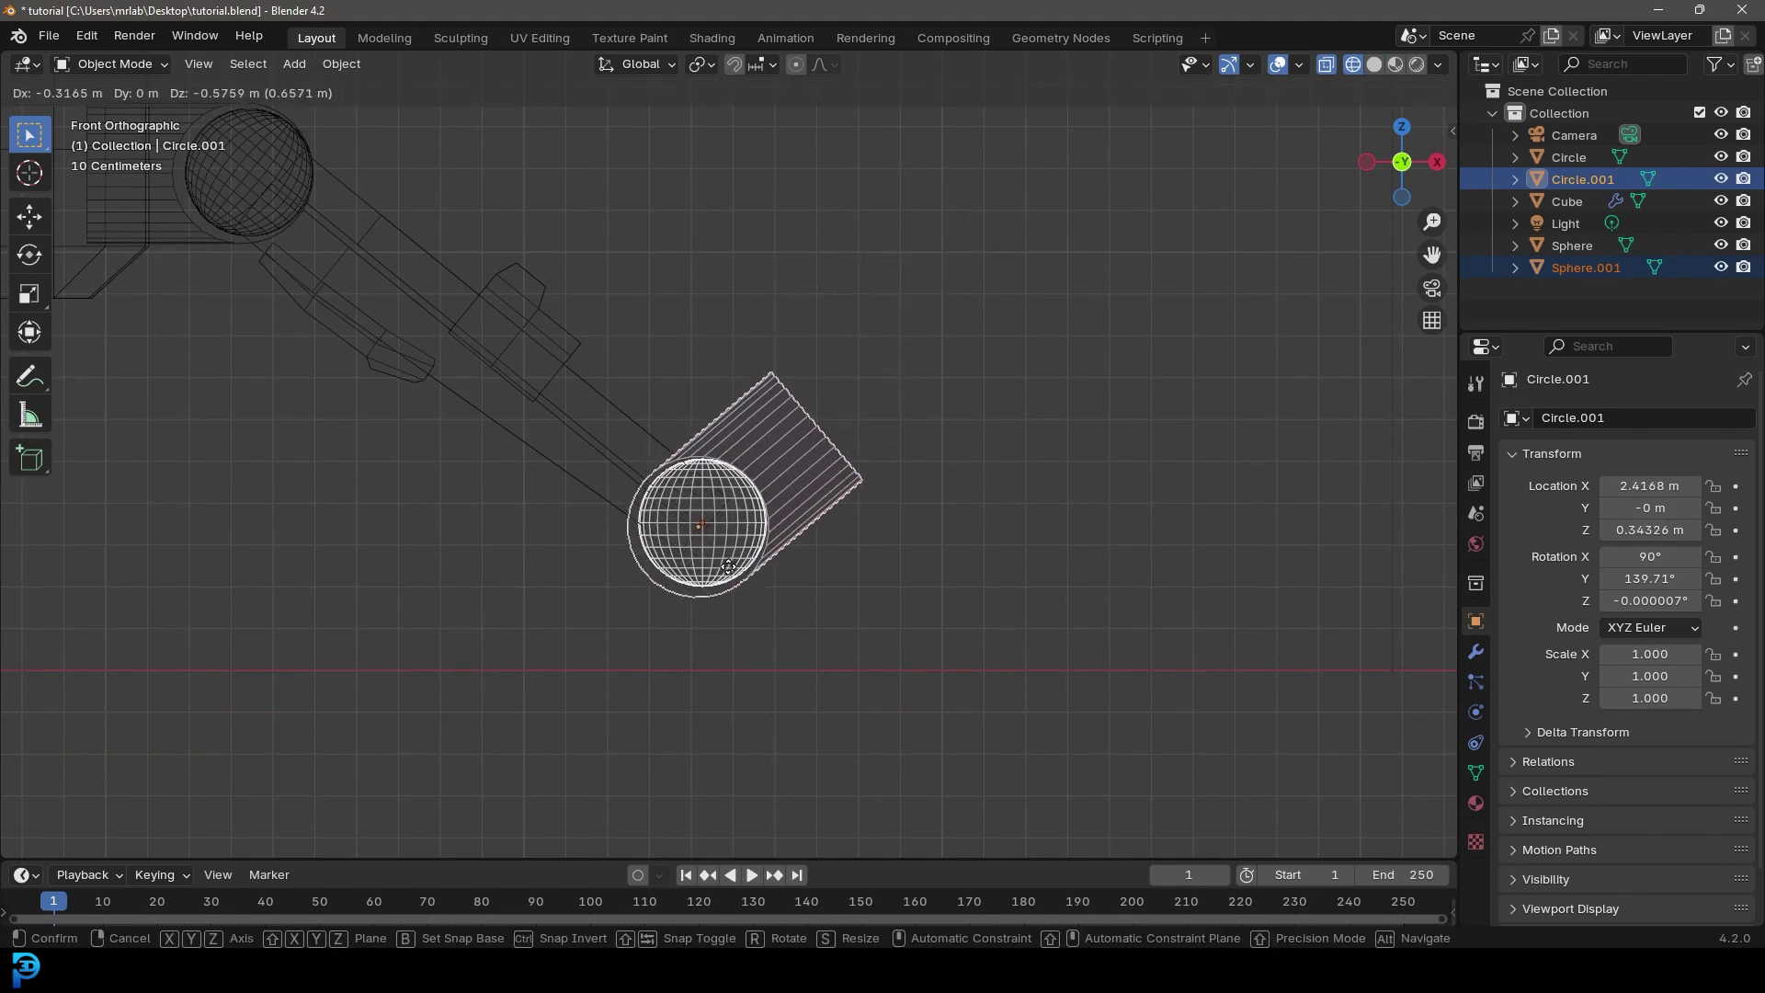
click(732, 564)
scroll(772, 377, up, 3)
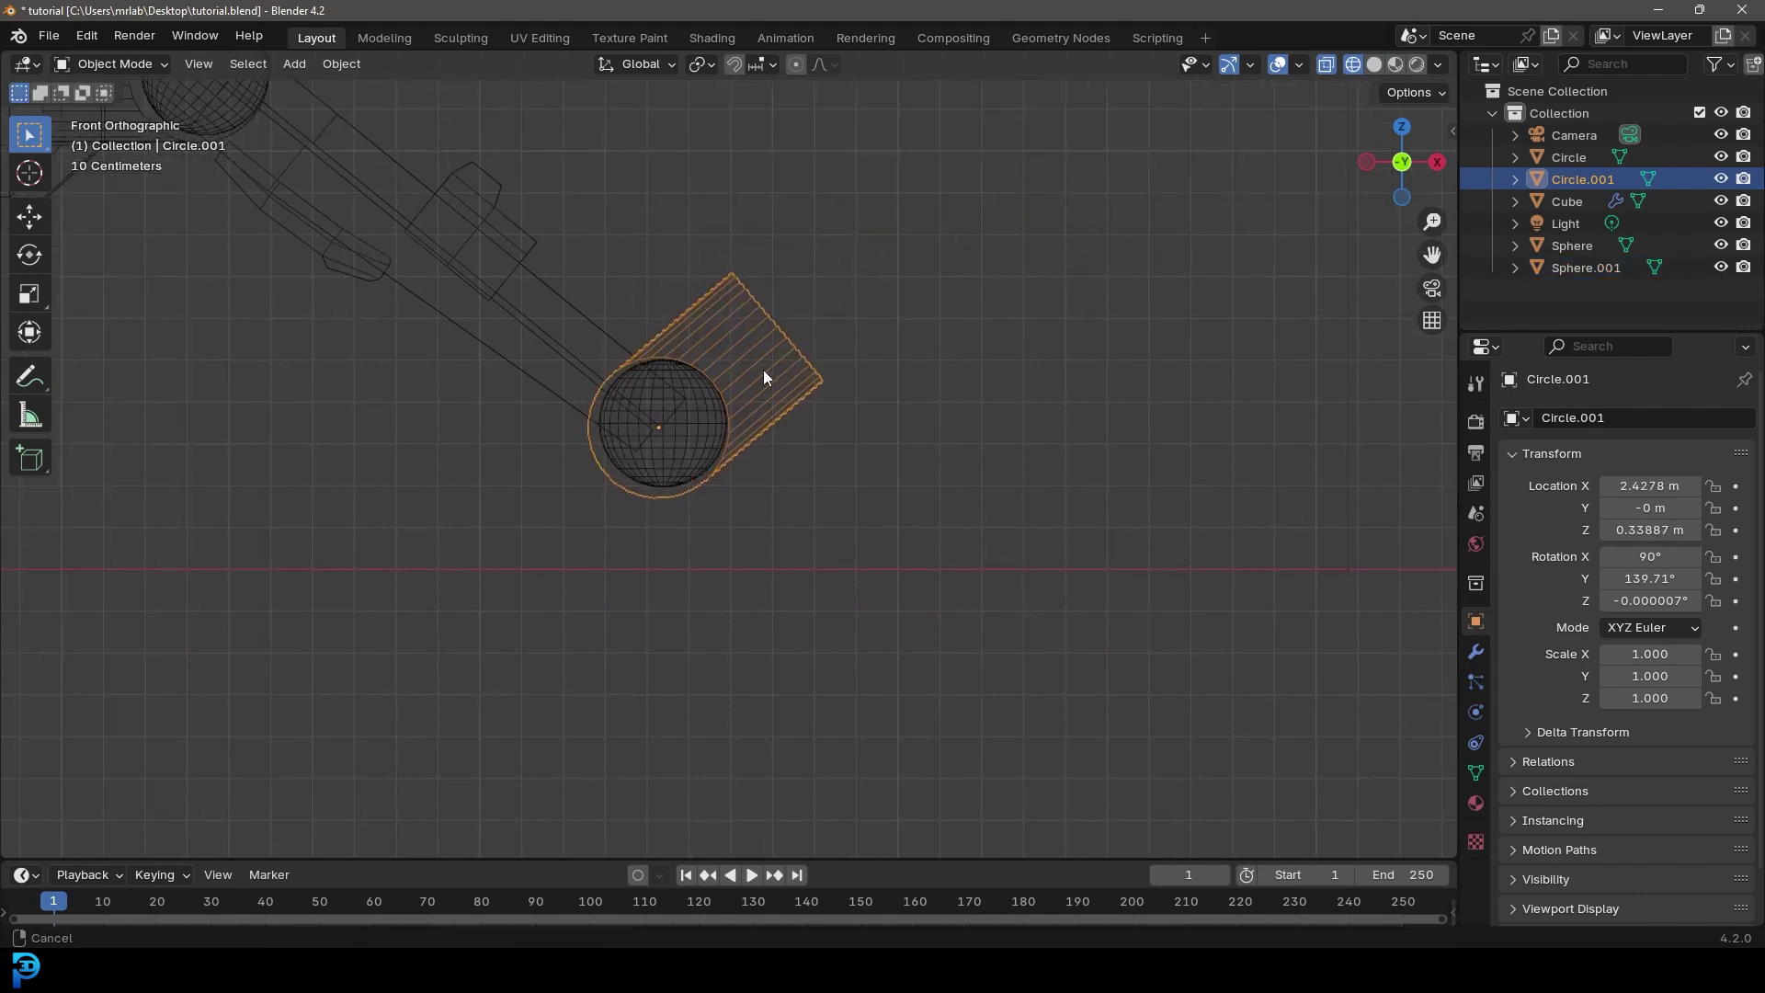
Step: Center the outer bracket around its sphere at about X 2.44 m, Z 0.347 m and restore solid shading
click(780, 390)
key(g)
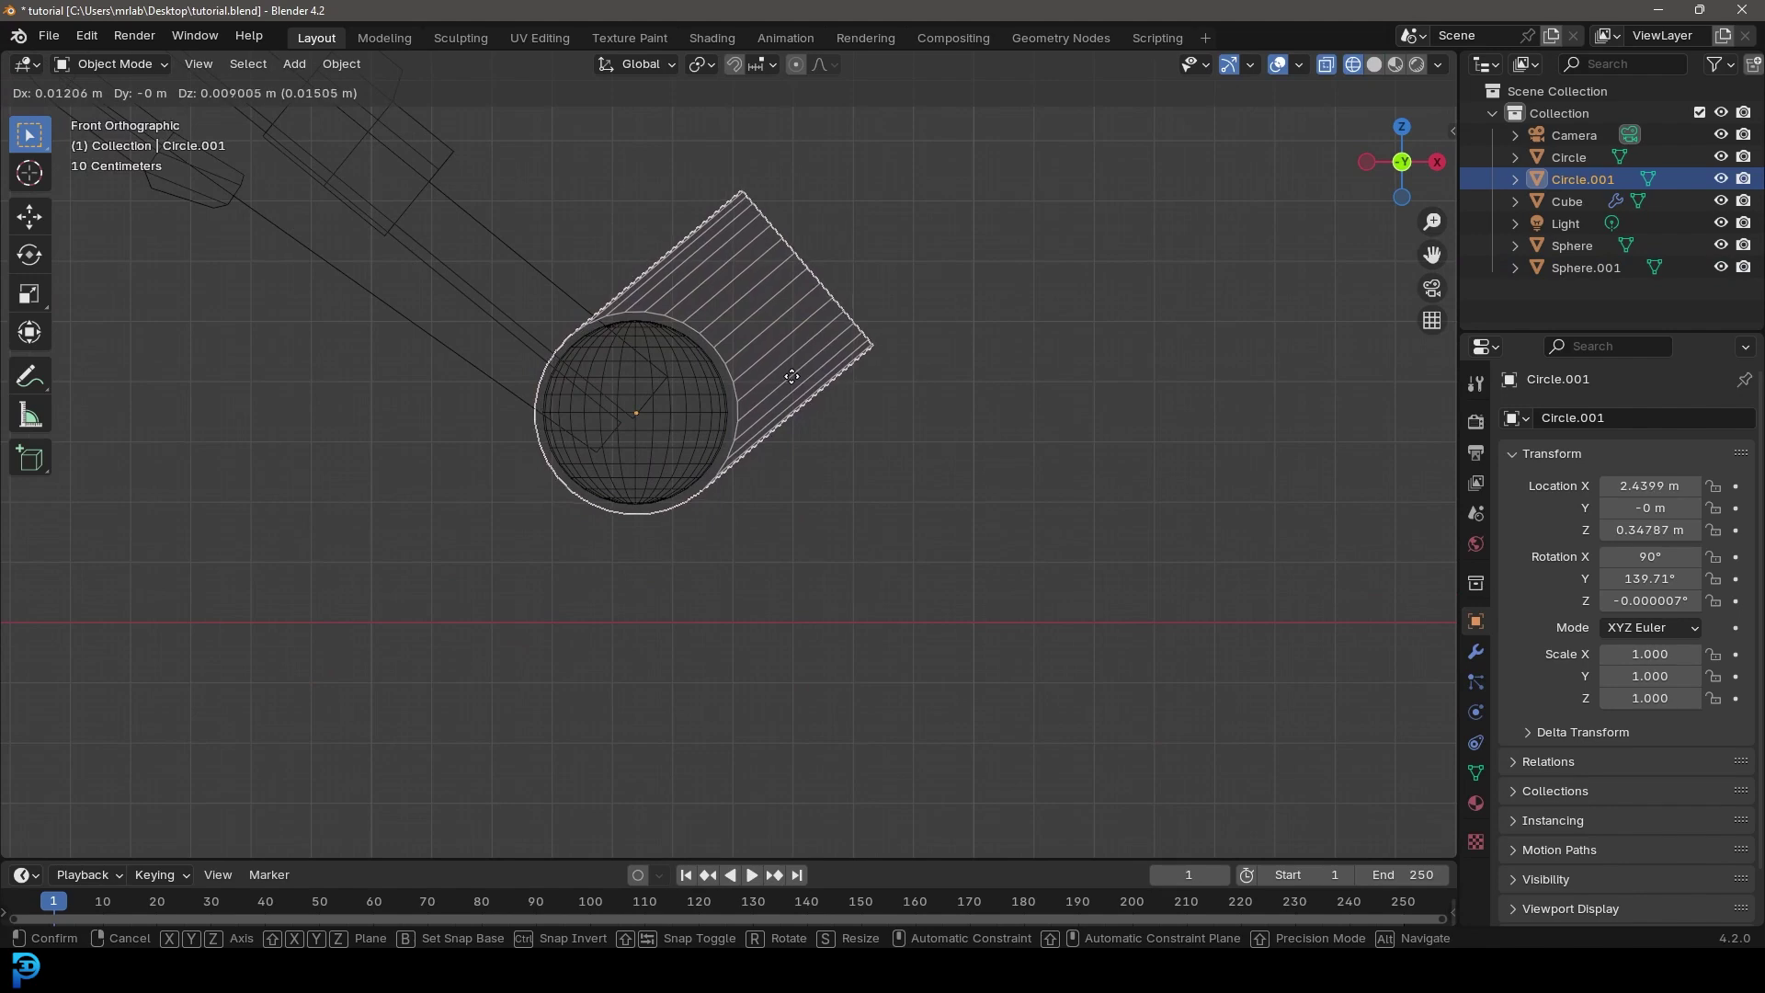
click(796, 381)
key(z)
click(946, 393)
Step: Duplicate the joined arm in the front view and place the copy at about X 2.82 m, Z 1.01 m
scroll(851, 386, down, 9)
mouse_move(797, 371)
middle_down()
mouse_move(638, 454)
mouse_move(891, 384)
mouse_move(592, 351)
mouse_move(698, 358)
mouse_move(622, 359)
middle_up()
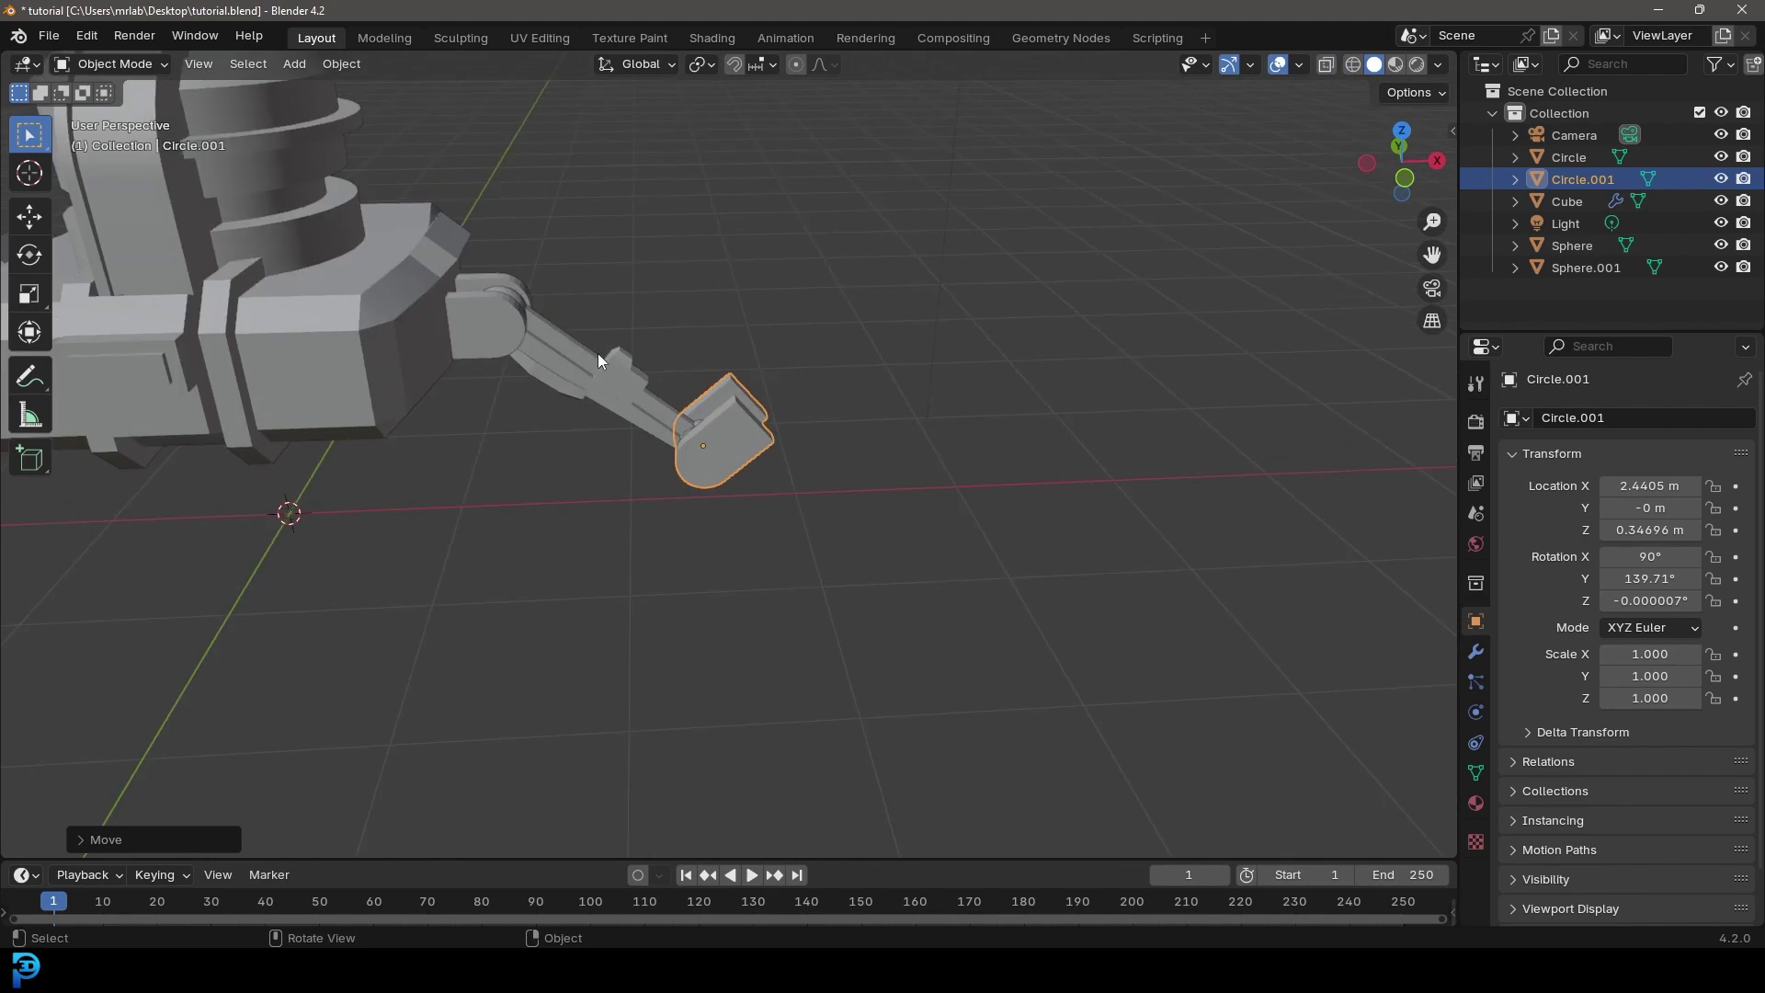
click(597, 356)
key(KP_1)
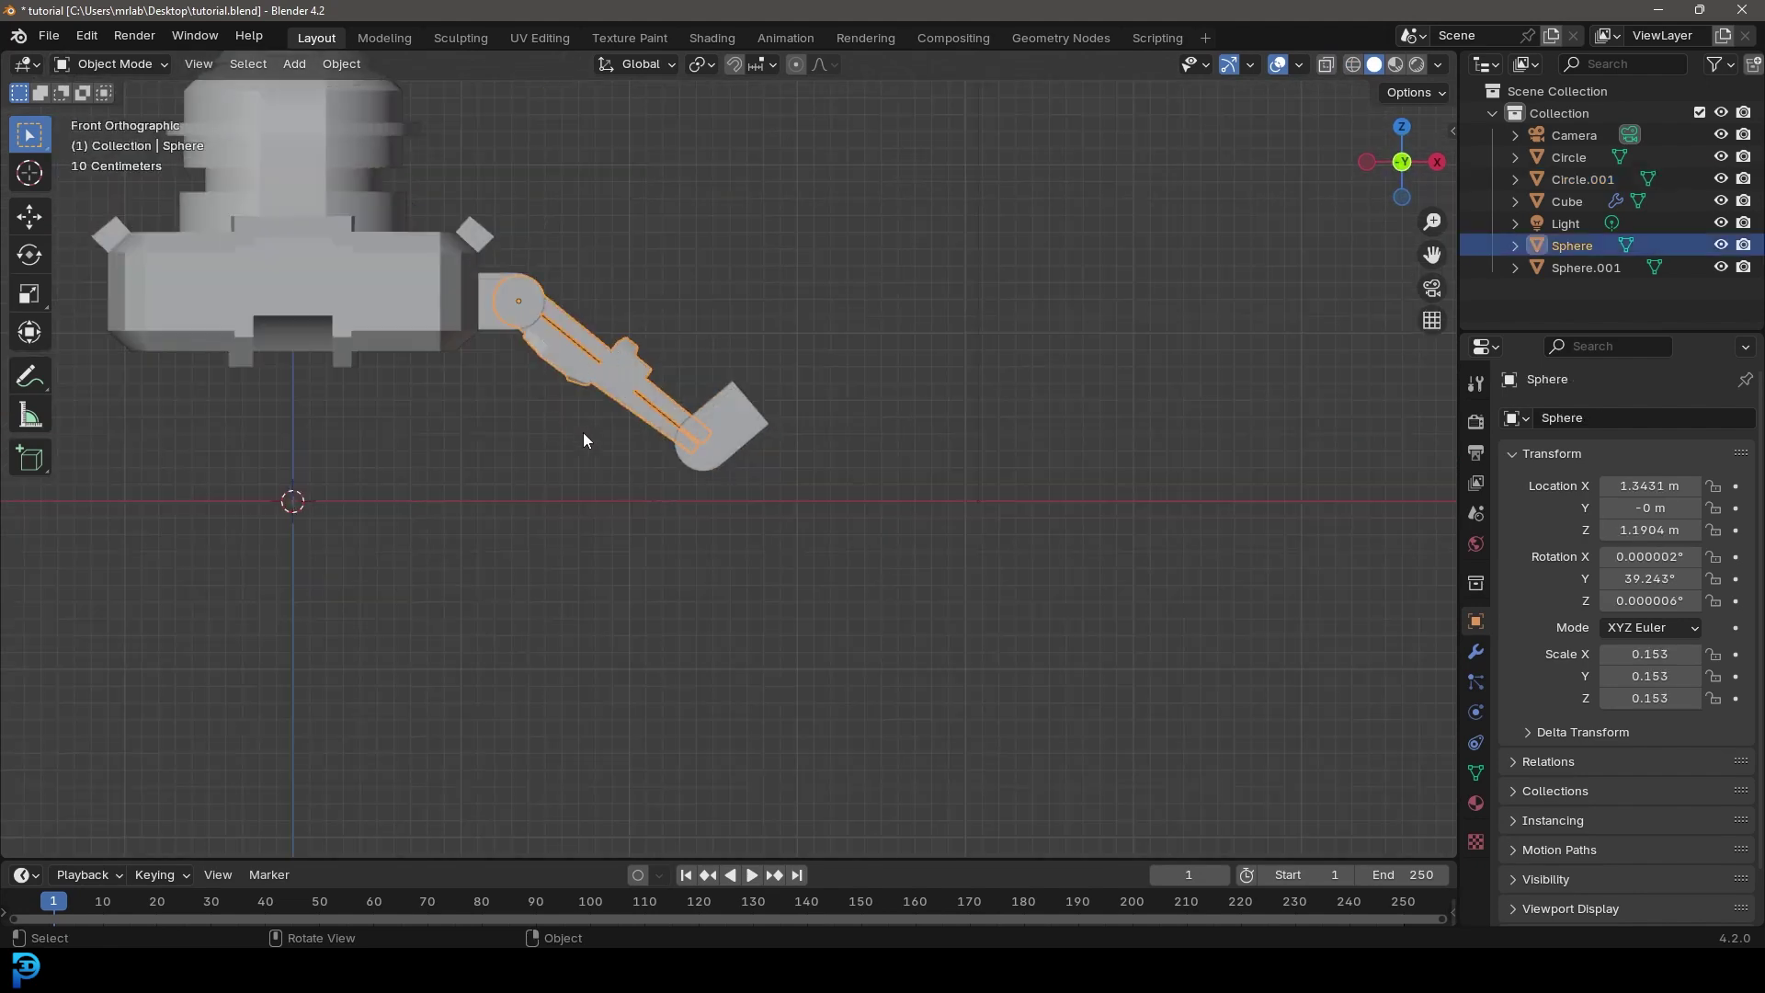
scroll(583, 432, up, 3)
key(shift+d)
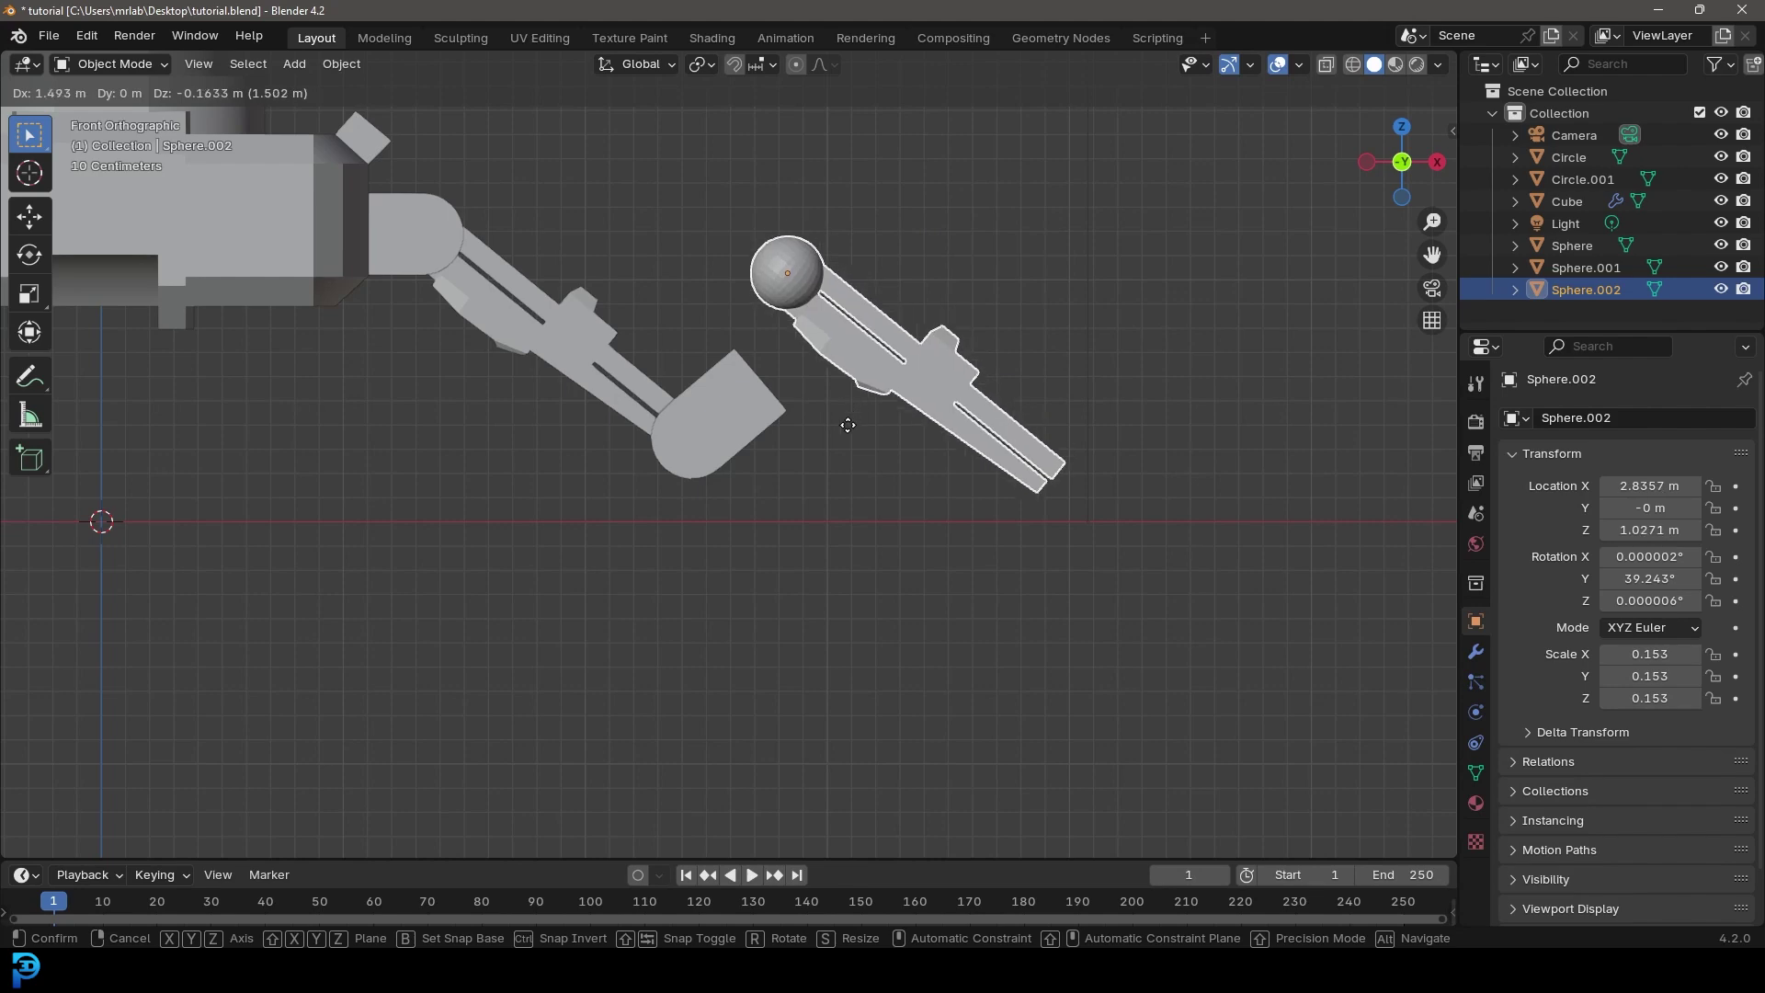
click(840, 422)
Step: Rotate the duplicated arm to about -41.9° so it points up and outward, and move it into the outer bracket at about X 2.58 m, Z 0.475 m
shift+middle_drag(935, 400, 963, 511)
key(r)
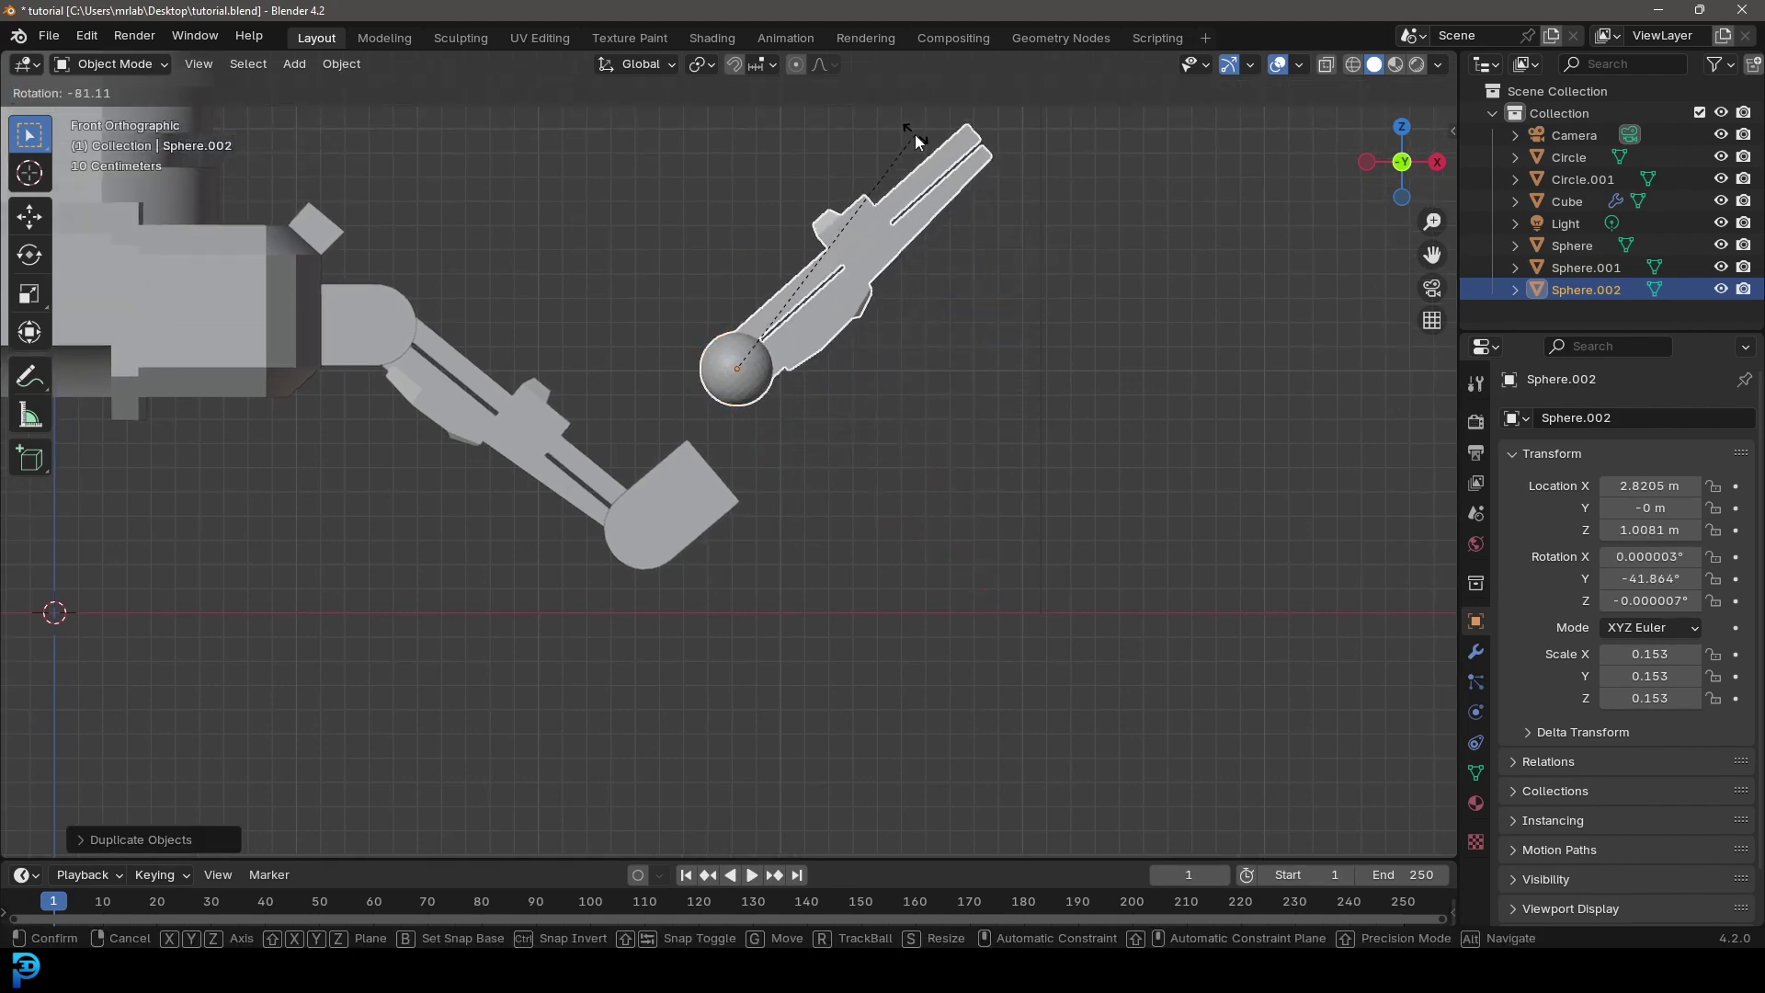
click(913, 134)
scroll(914, 135, up, 2)
key(g)
click(827, 366)
Step: Delete the linked ball joint sphere geometry from the duplicated arm
middle_drag(699, 390, 708, 581)
key(Tab)
click(706, 585)
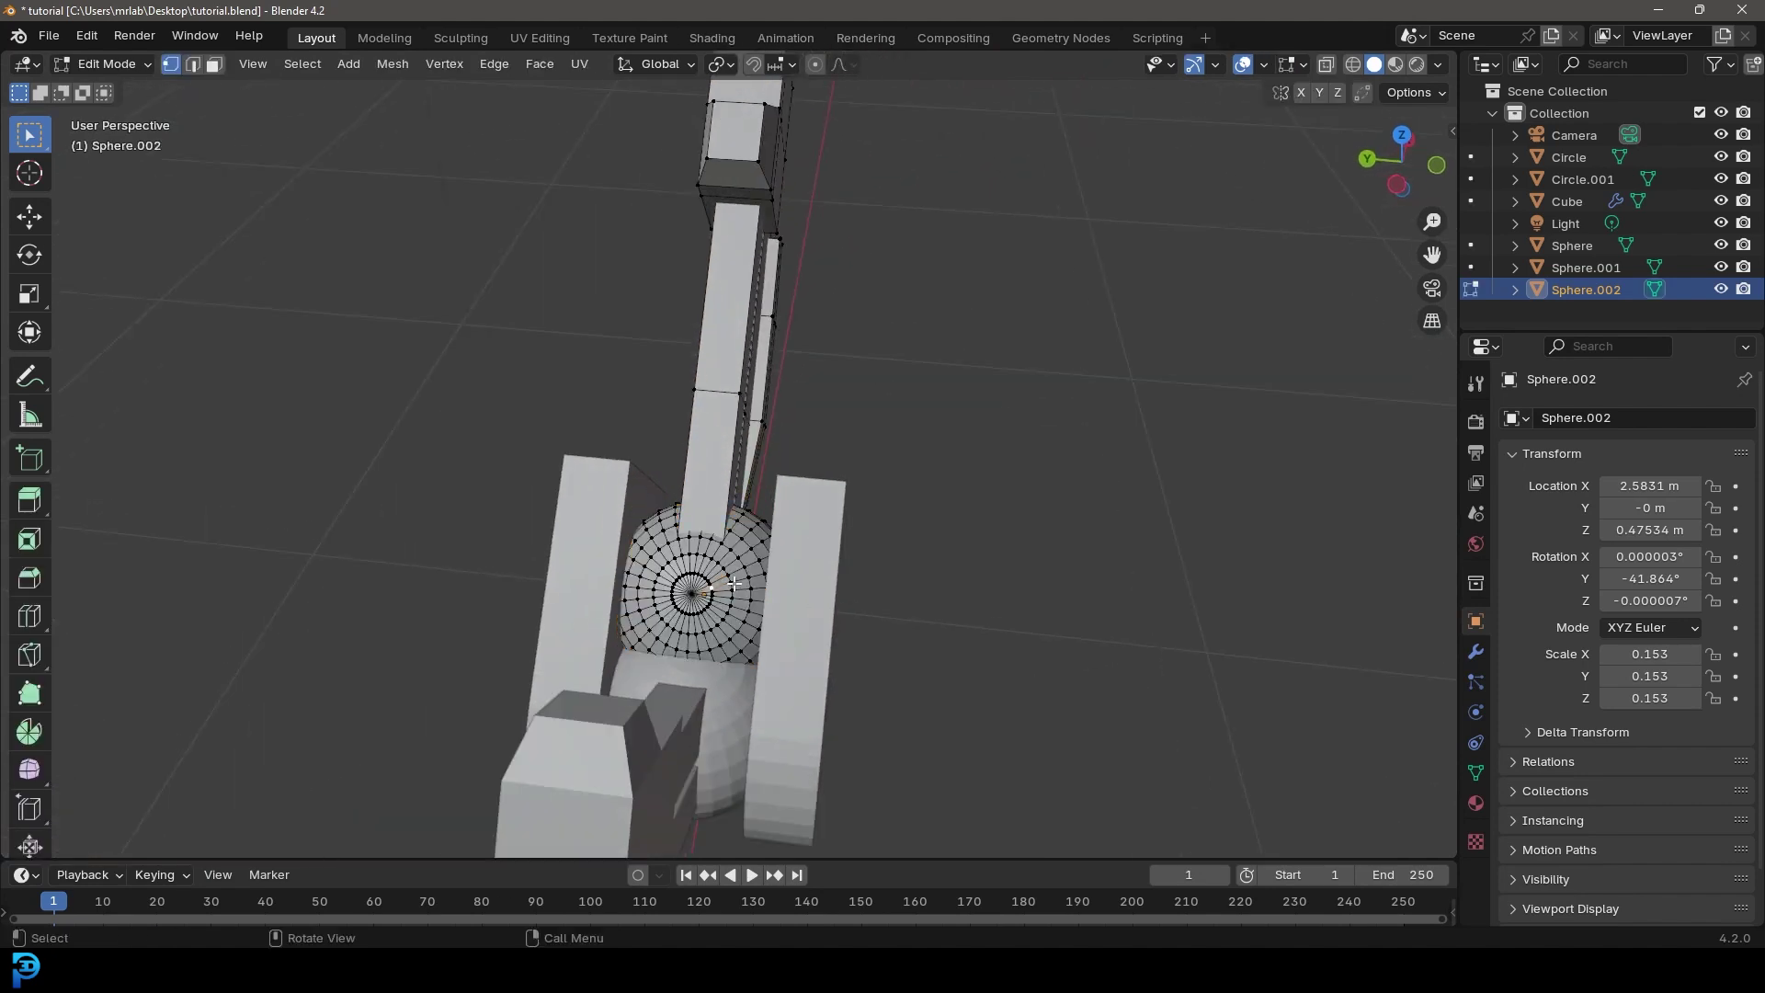
key(ctrl+l)
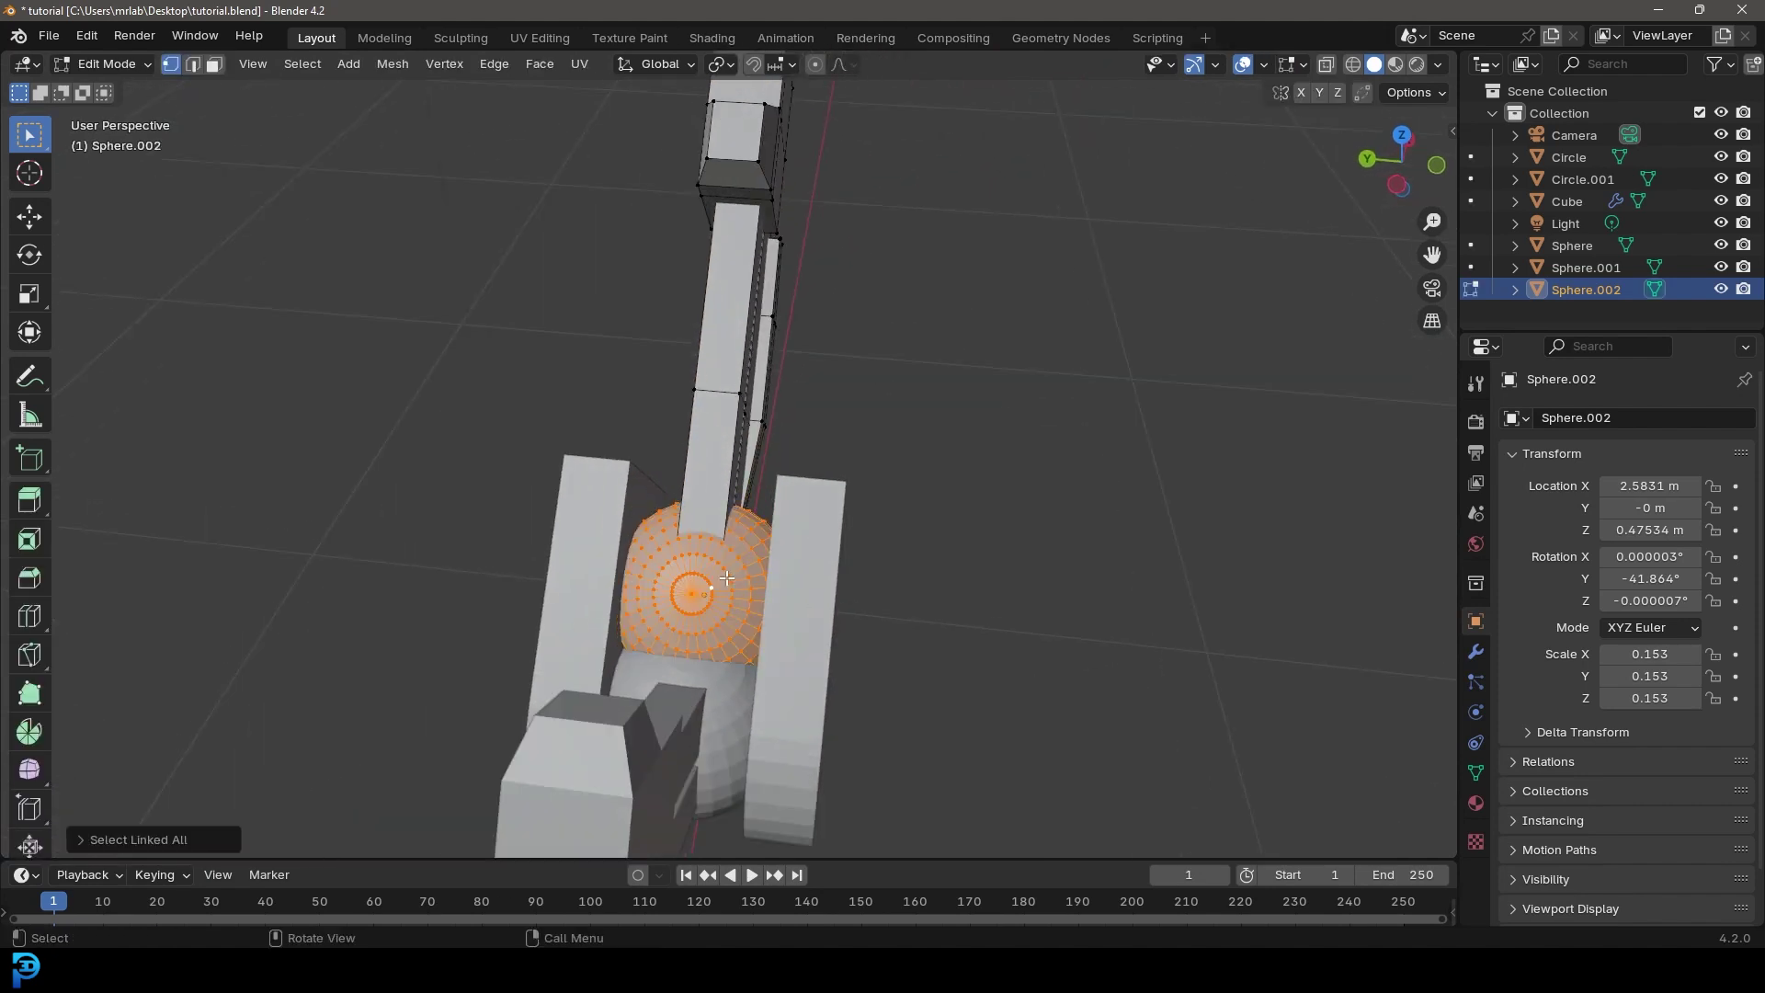
key(x)
click(686, 576)
Step: Join the duplicated outer arm into the outer bracket object
middle_drag(686, 575, 758, 448)
scroll(700, 522, down, 6)
key(Tab)
middle_drag(783, 359, 855, 365)
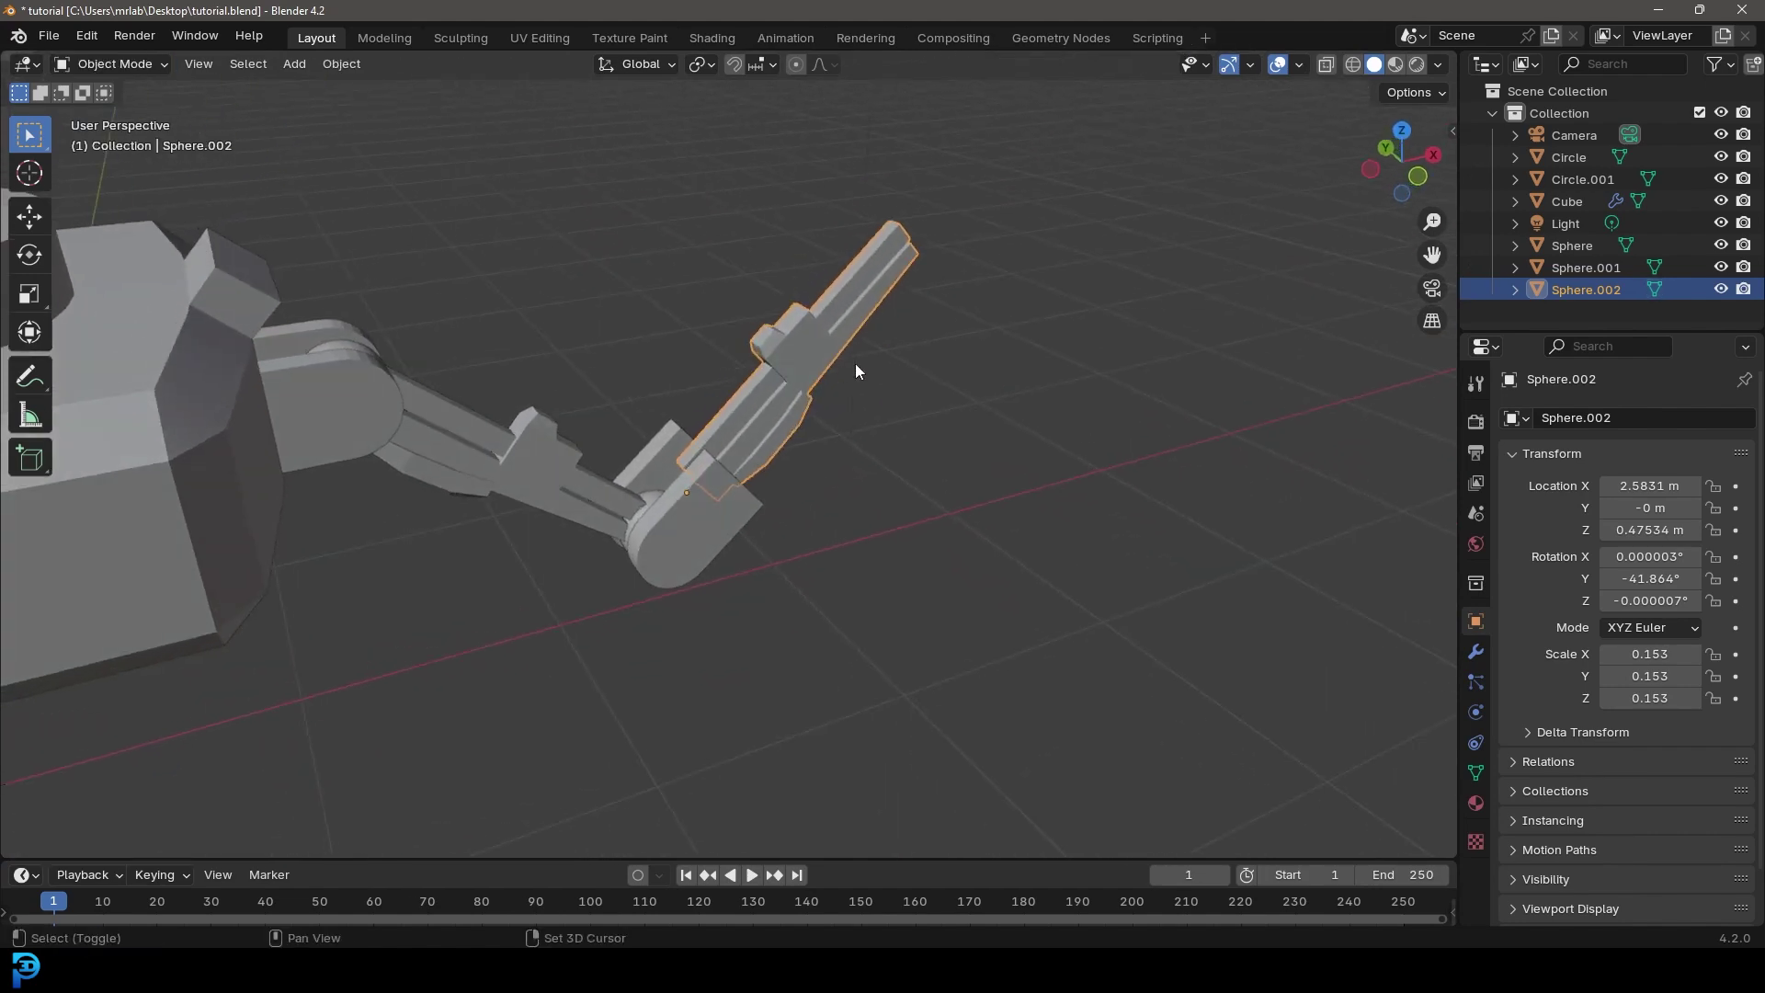
shift+click(692, 527)
key(ctrl+j)
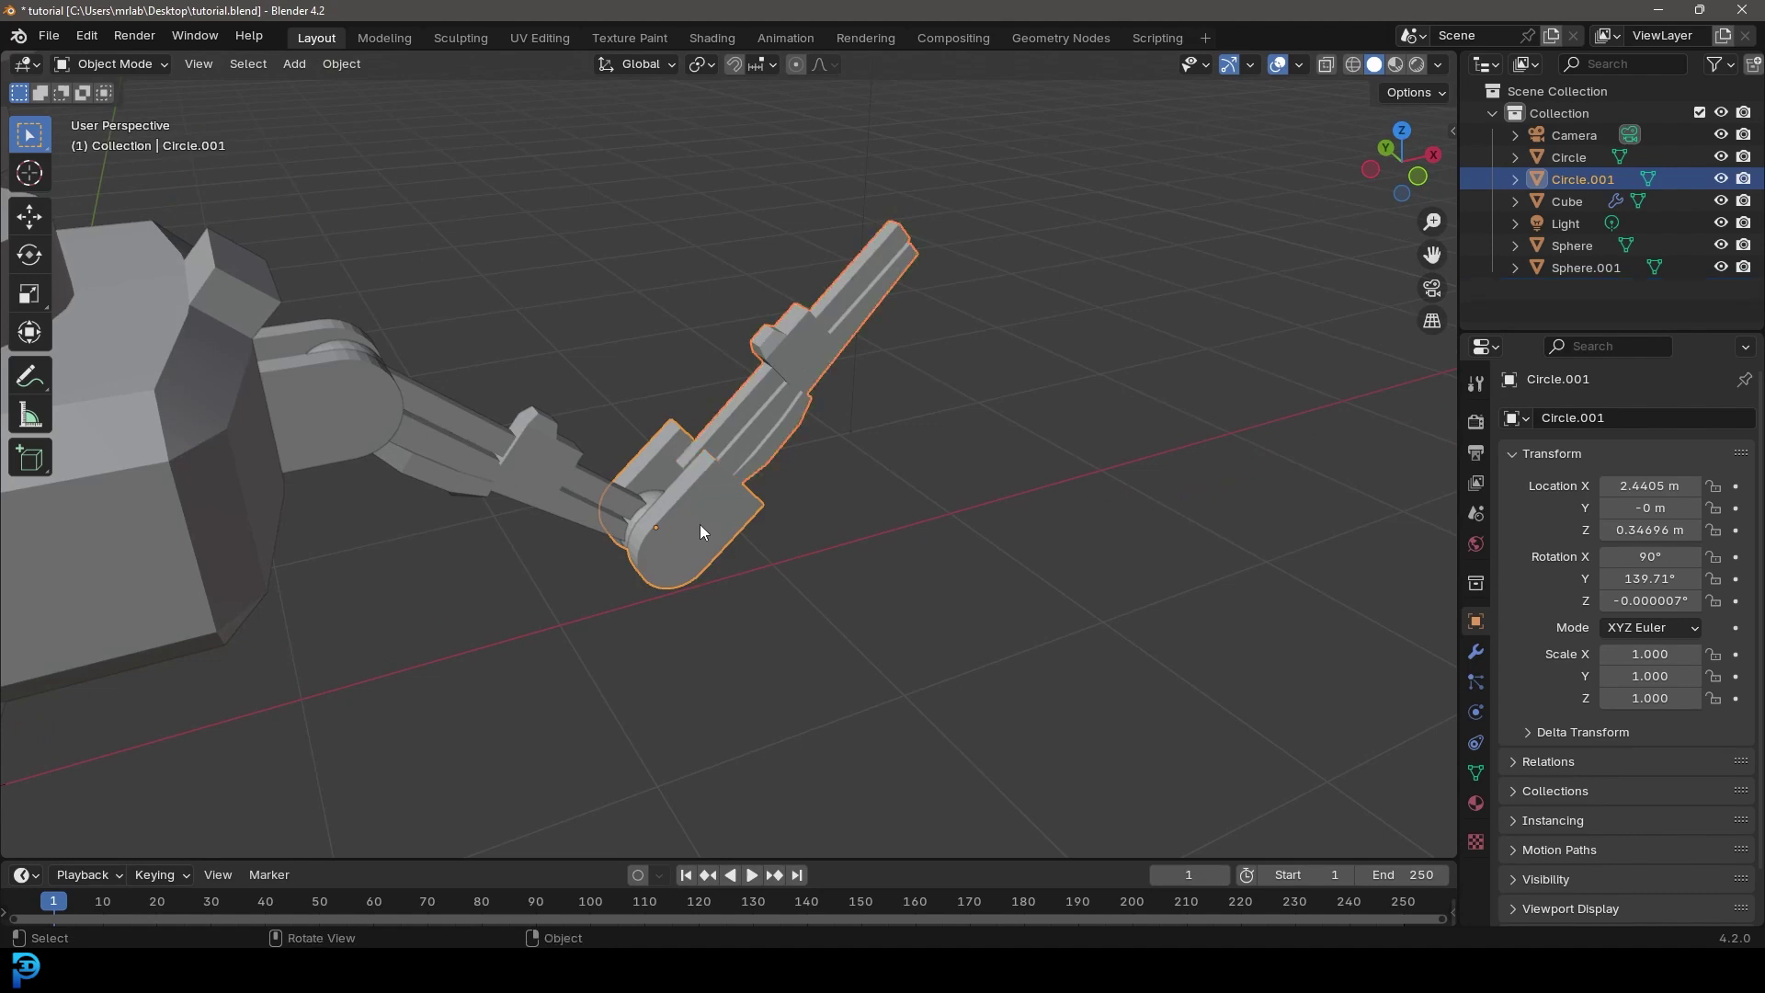
Step: Widen the outer arm's inner end face along the Y axis to fill the gap between the bracket plates
middle_drag(693, 531, 792, 583)
scroll(688, 528, up, 3)
key(Tab)
scroll(799, 532, up, 2)
key(alt+a)
scroll(800, 587, up, 1)
click(763, 557)
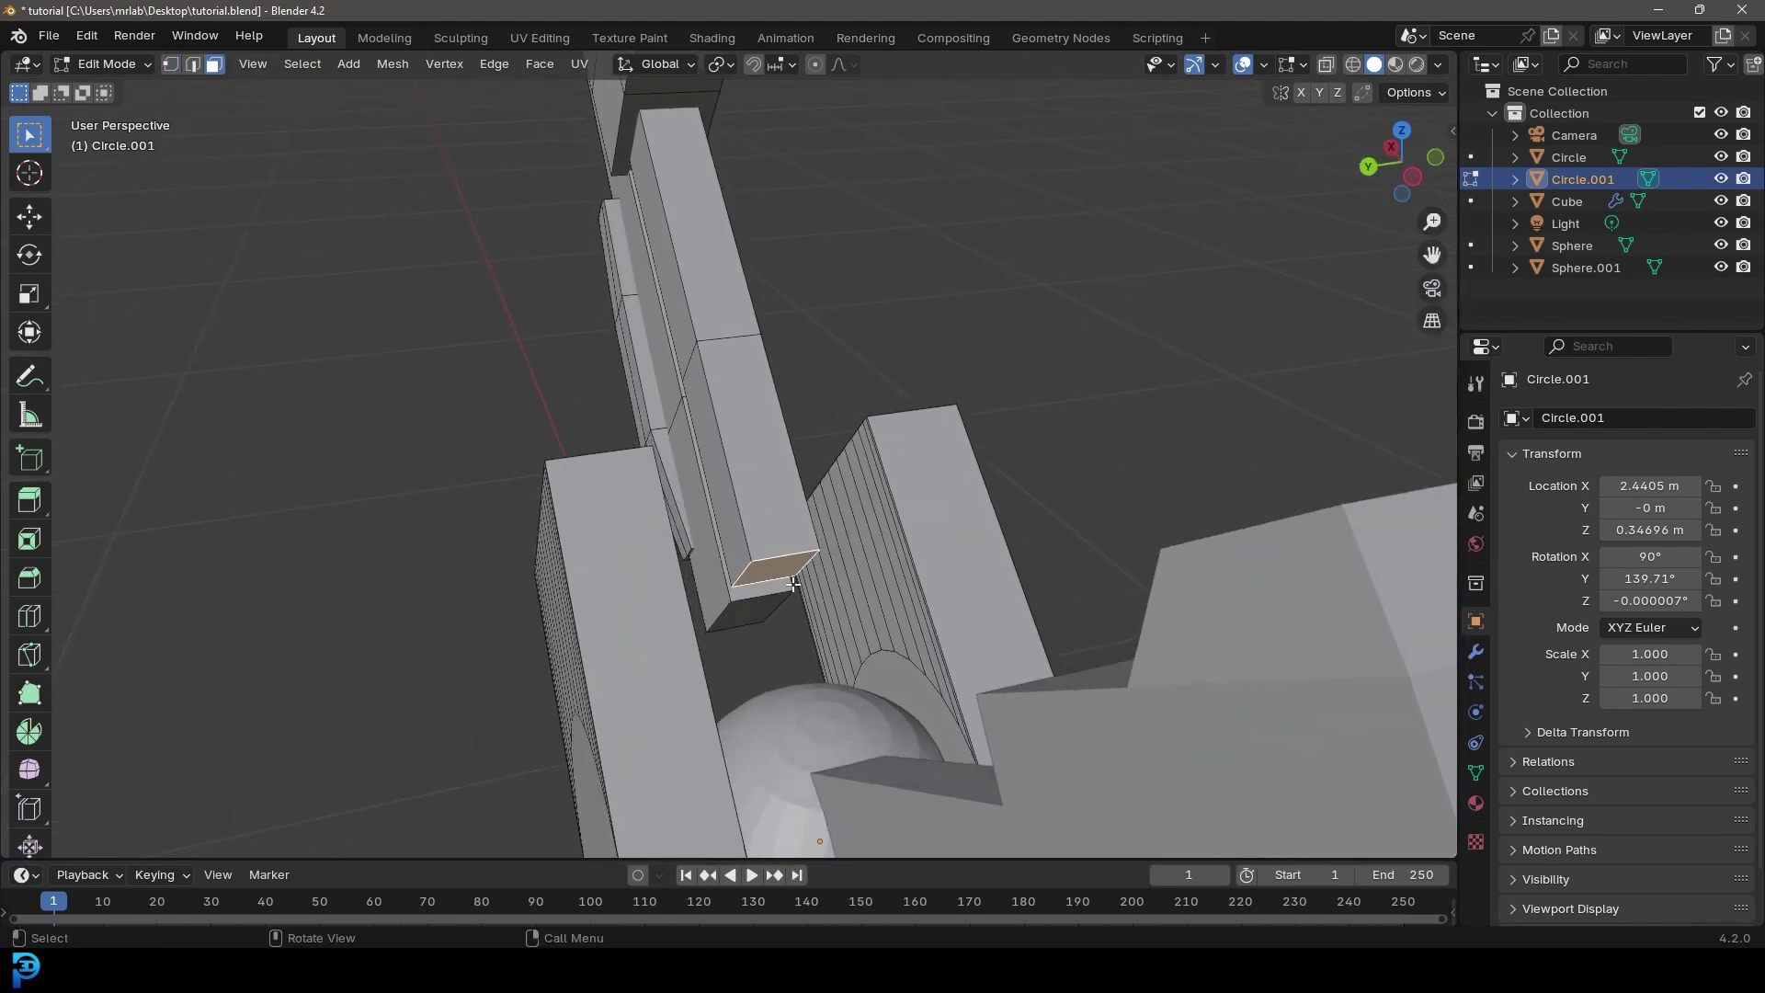
key(x)
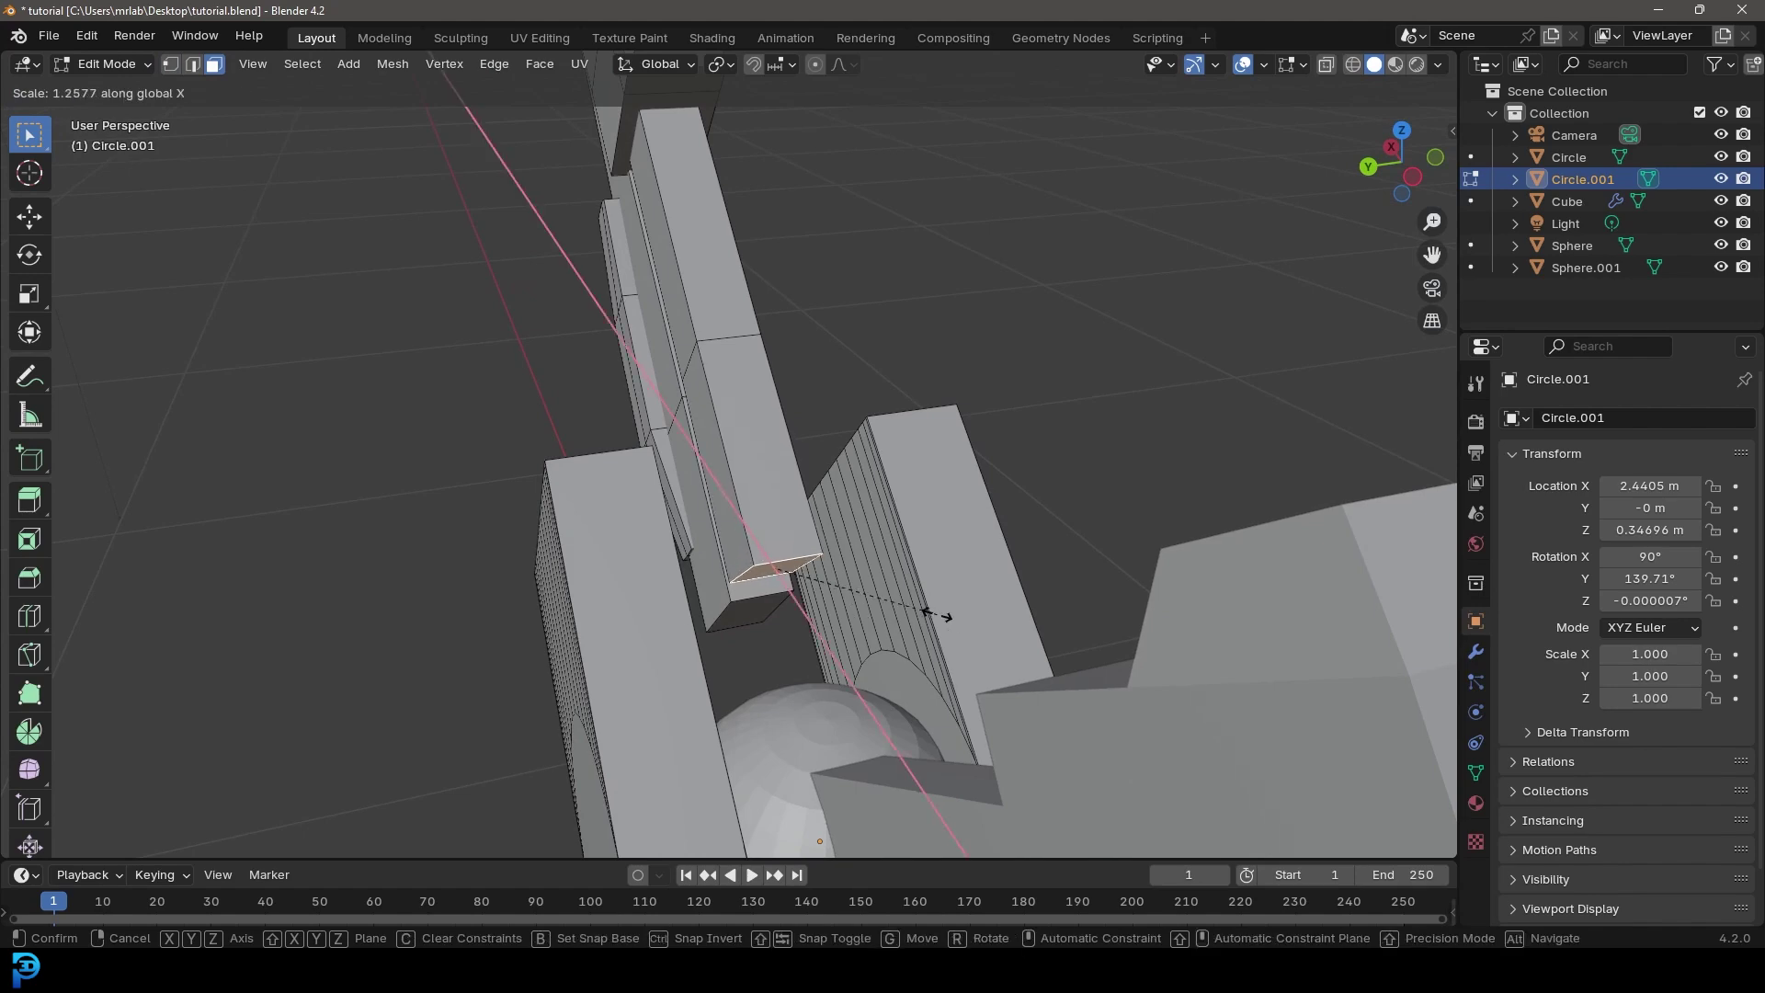
key(y)
click(1241, 546)
Step: Extrude the widened end face about 0.11 m toward the ball joint
middle_drag(1241, 546, 863, 523)
key(e)
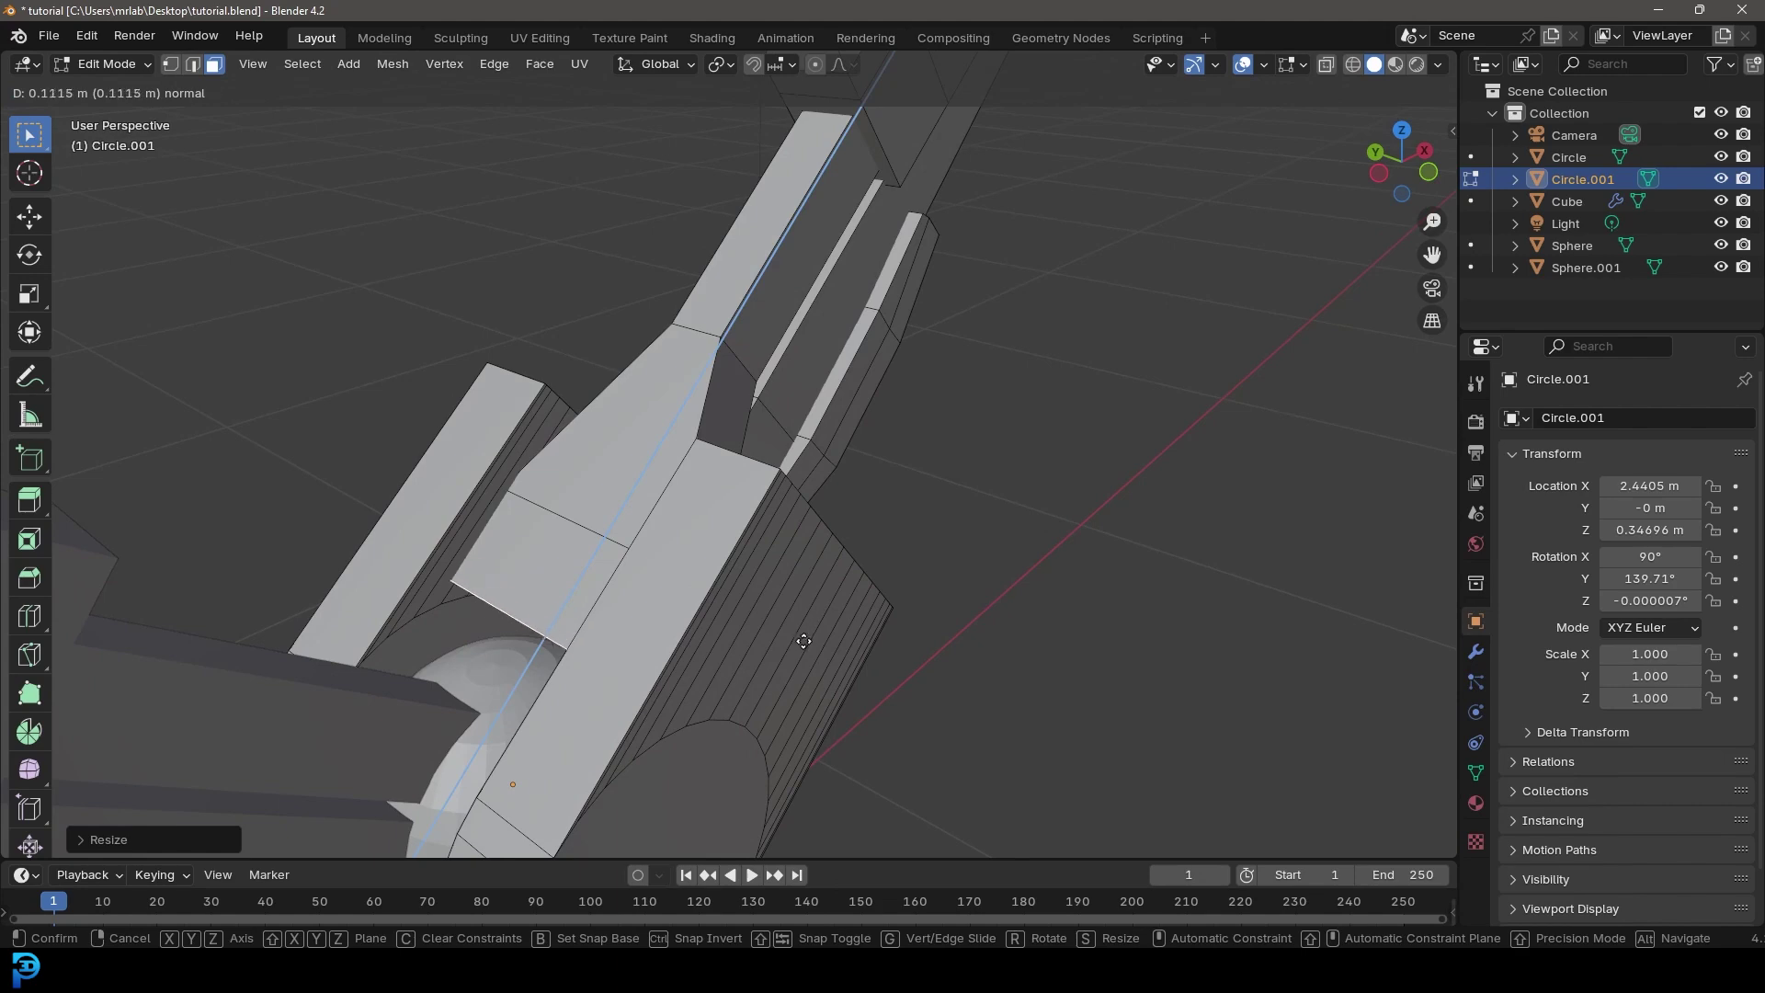
click(801, 644)
Step: Extrude a small group of end faces on the outer bracket and scale the extruded end
middle_drag(803, 614, 631, 480)
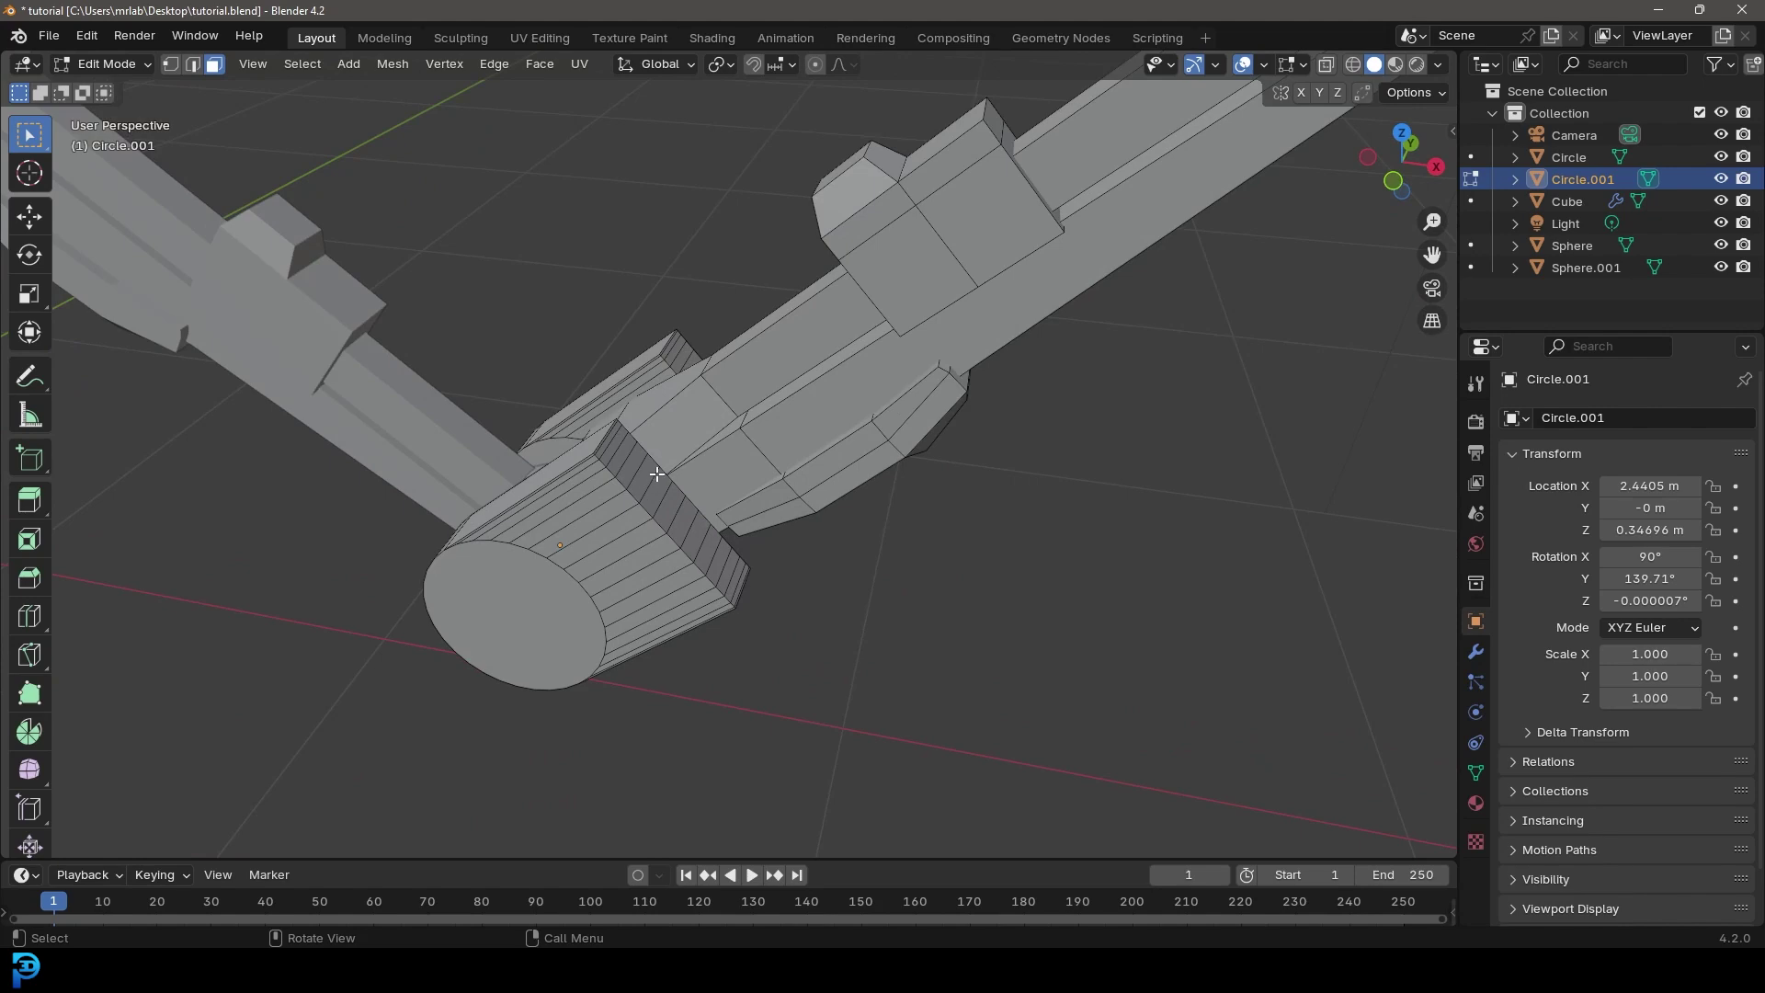
scroll(655, 477, up, 2)
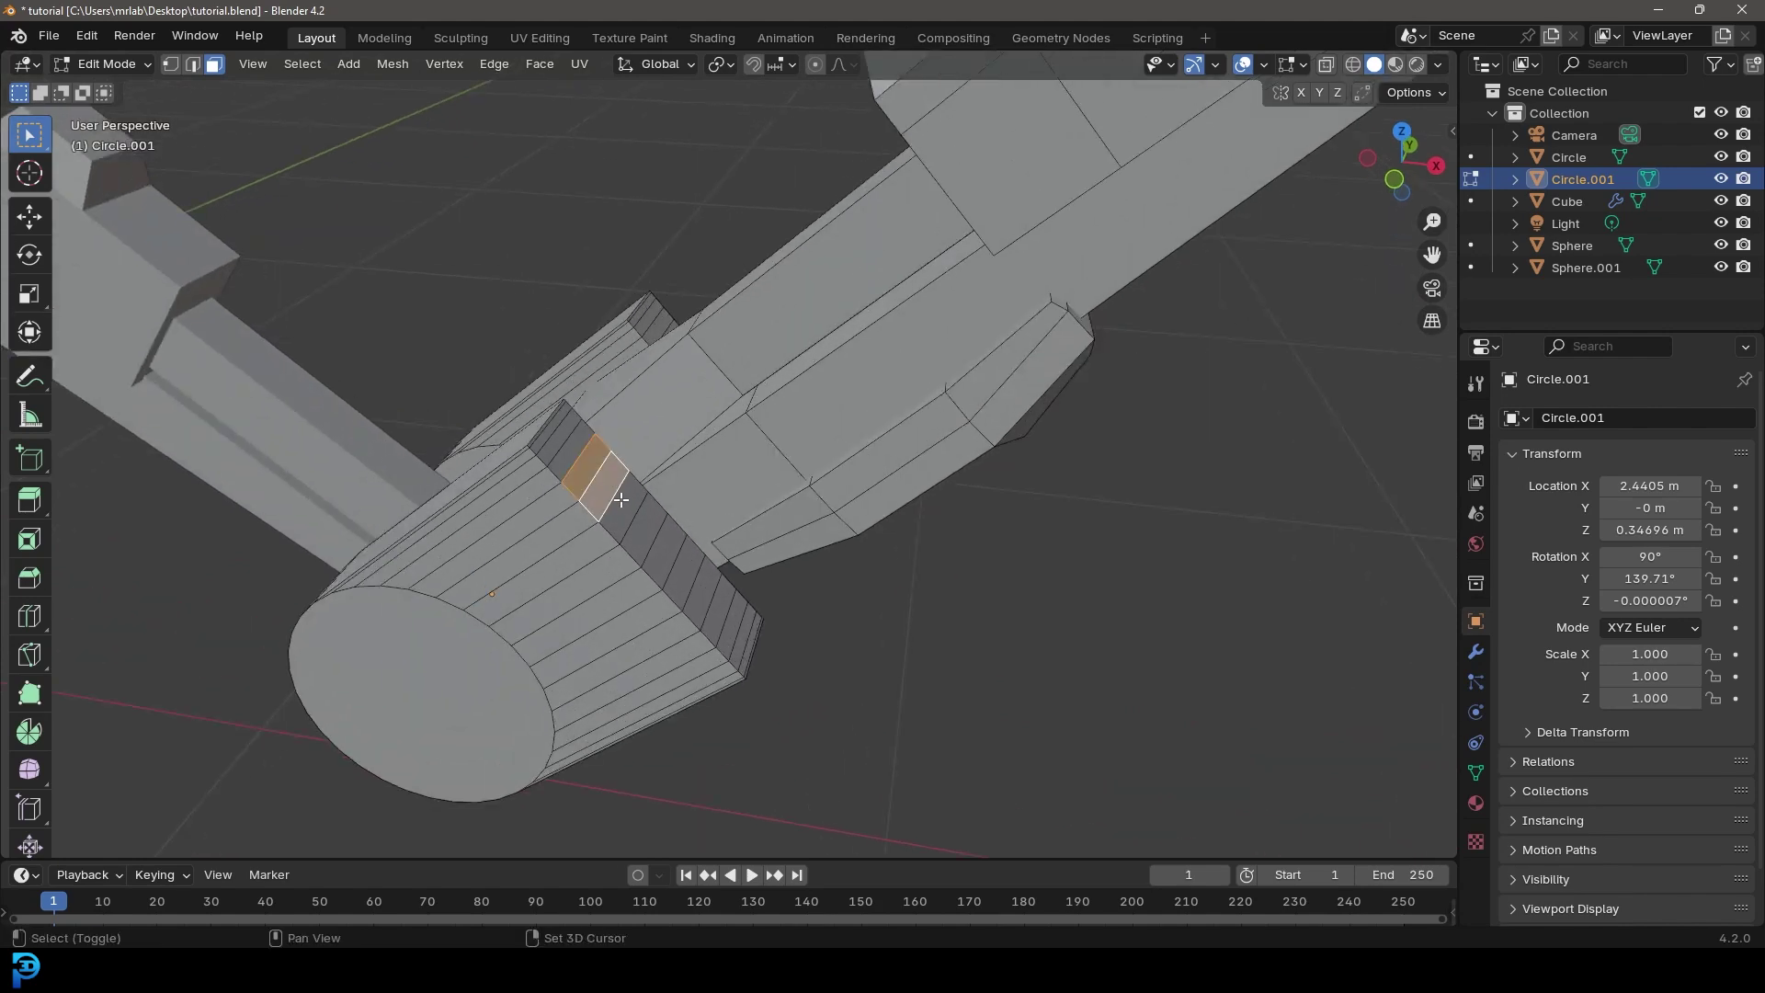
middle_drag(688, 353, 753, 388)
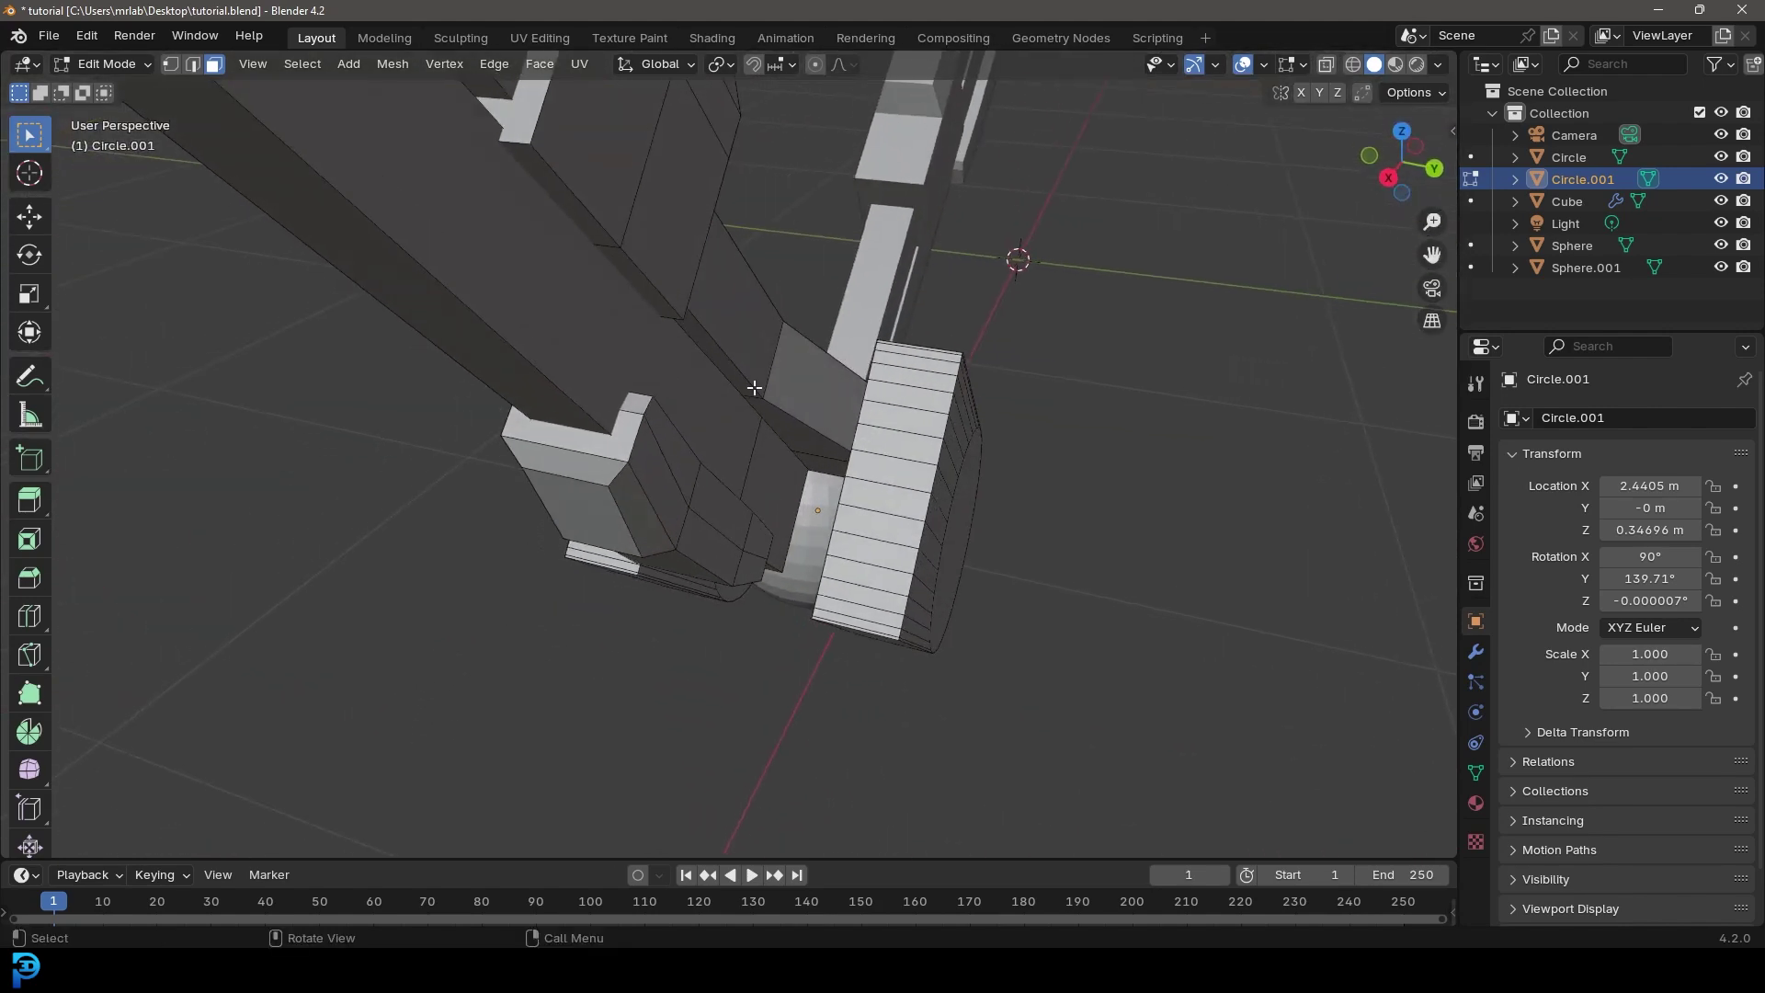
middle_drag(894, 451, 850, 427)
key(e)
click(803, 425)
key(s)
click(999, 488)
Step: Duplicate the outer arm's raised block in the front view, place the copy farther along the arm, and scale it down
scroll(997, 485, down, 4)
scroll(819, 310, up, 2)
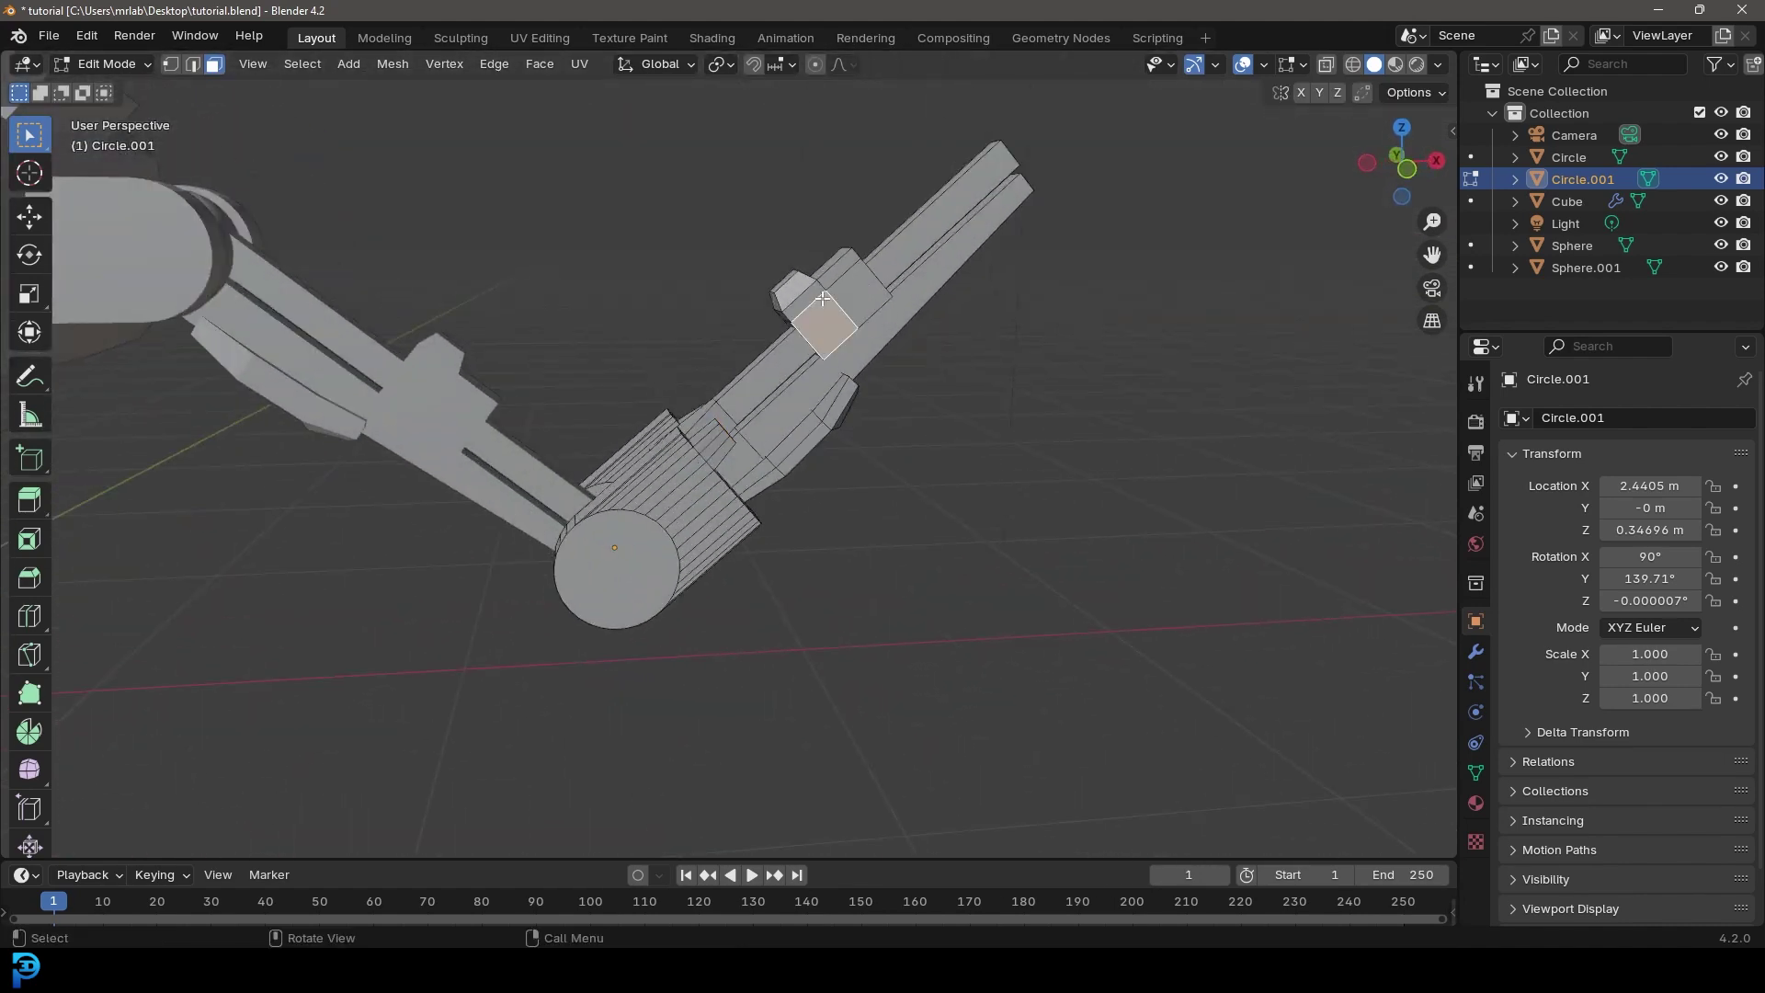
key(KP_1)
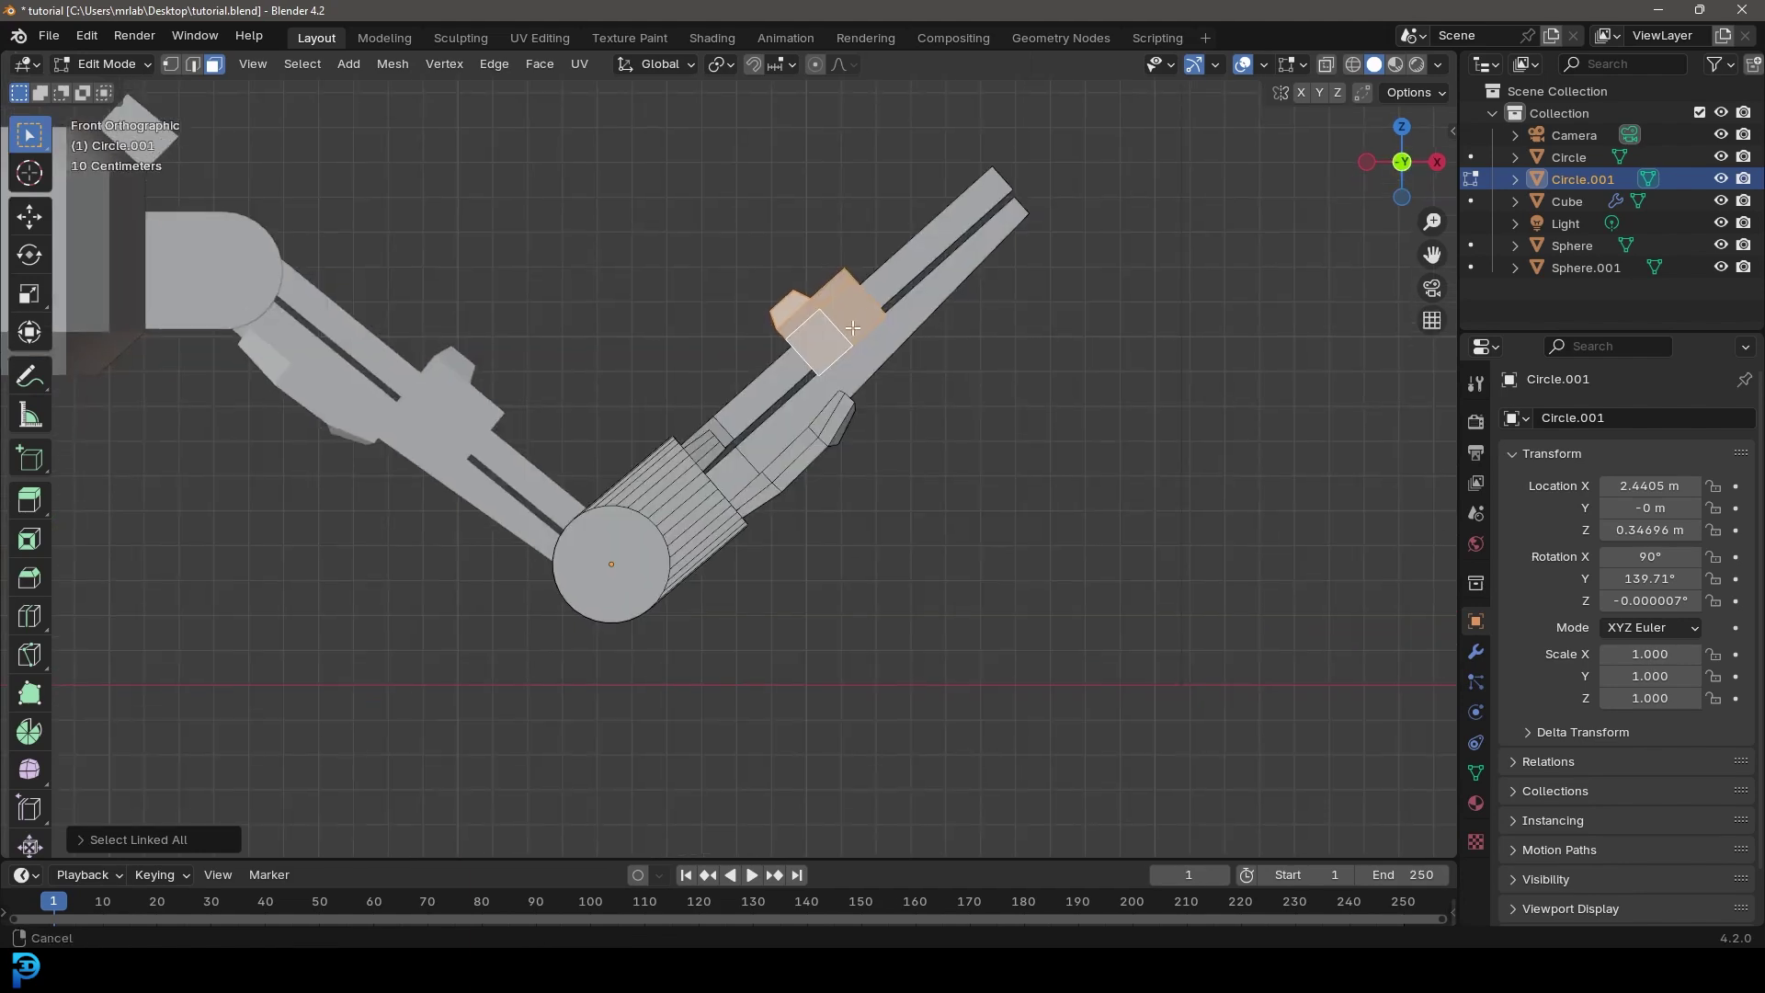
scroll(929, 395, up, 3)
key(g)
click(819, 477)
scroll(646, 499, up, 2)
key(g)
key(s)
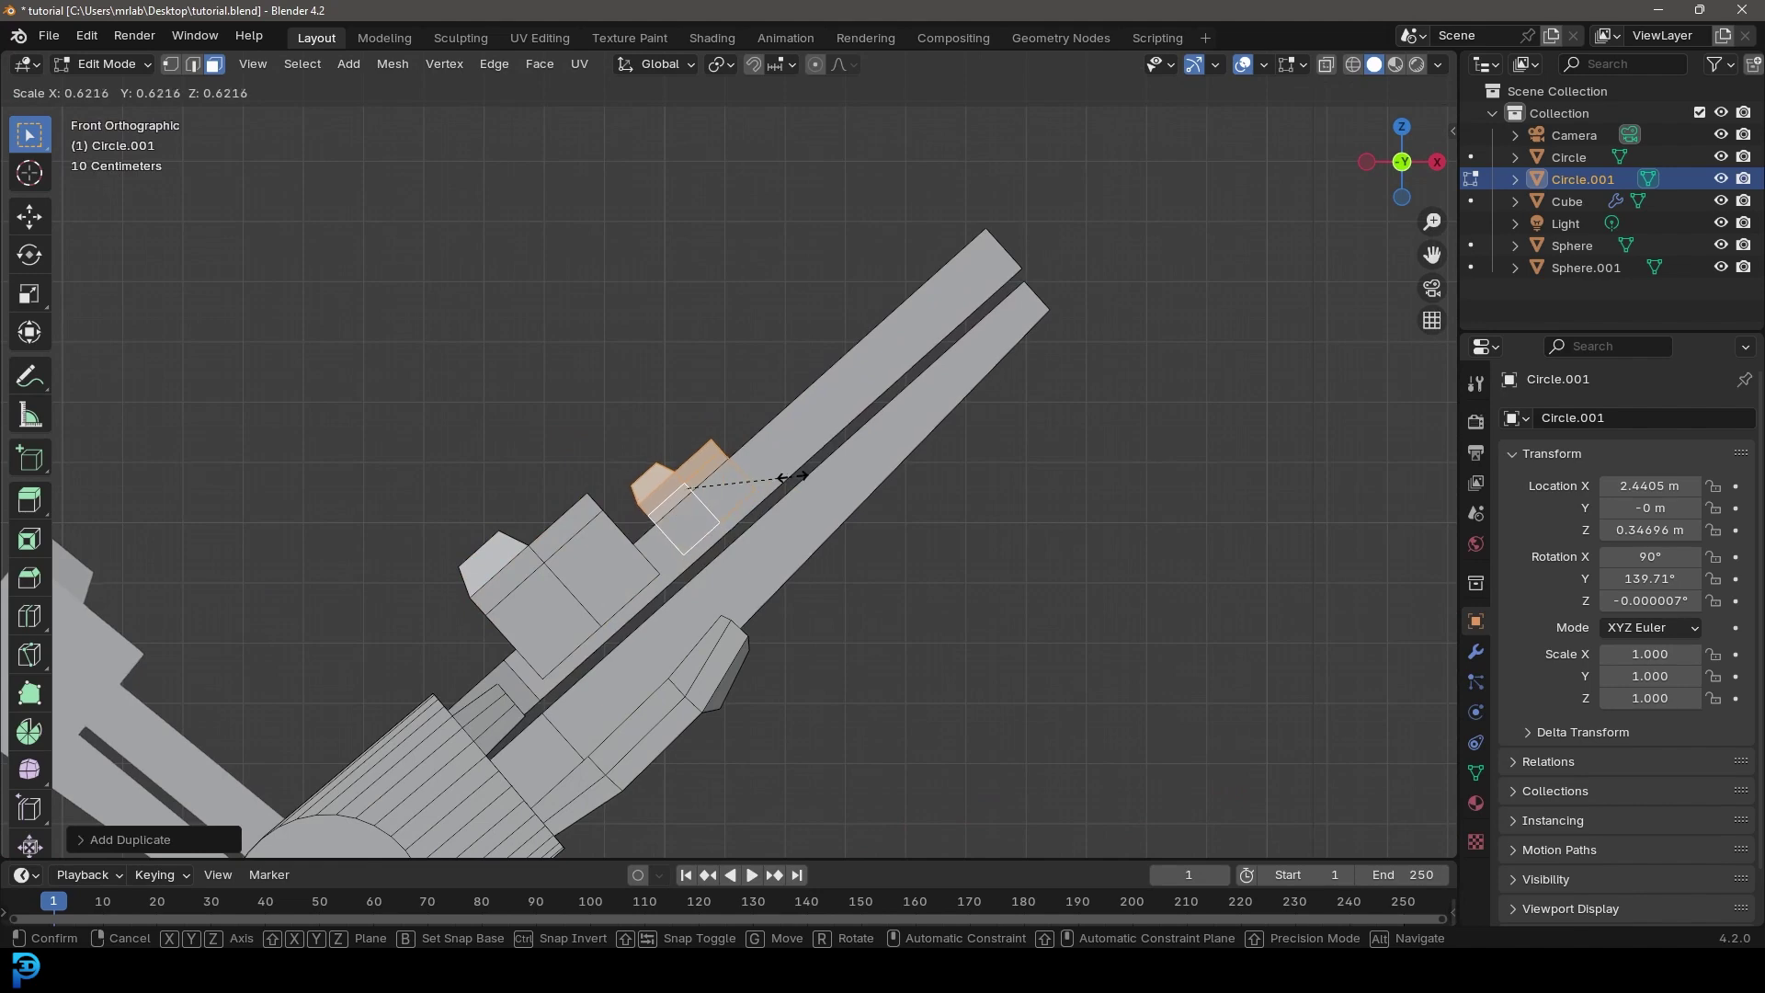
click(812, 474)
Step: Rotate the duplicated block in the front view, move it near the arm's outer end, and scale it down slightly
middle_drag(811, 474, 812, 436)
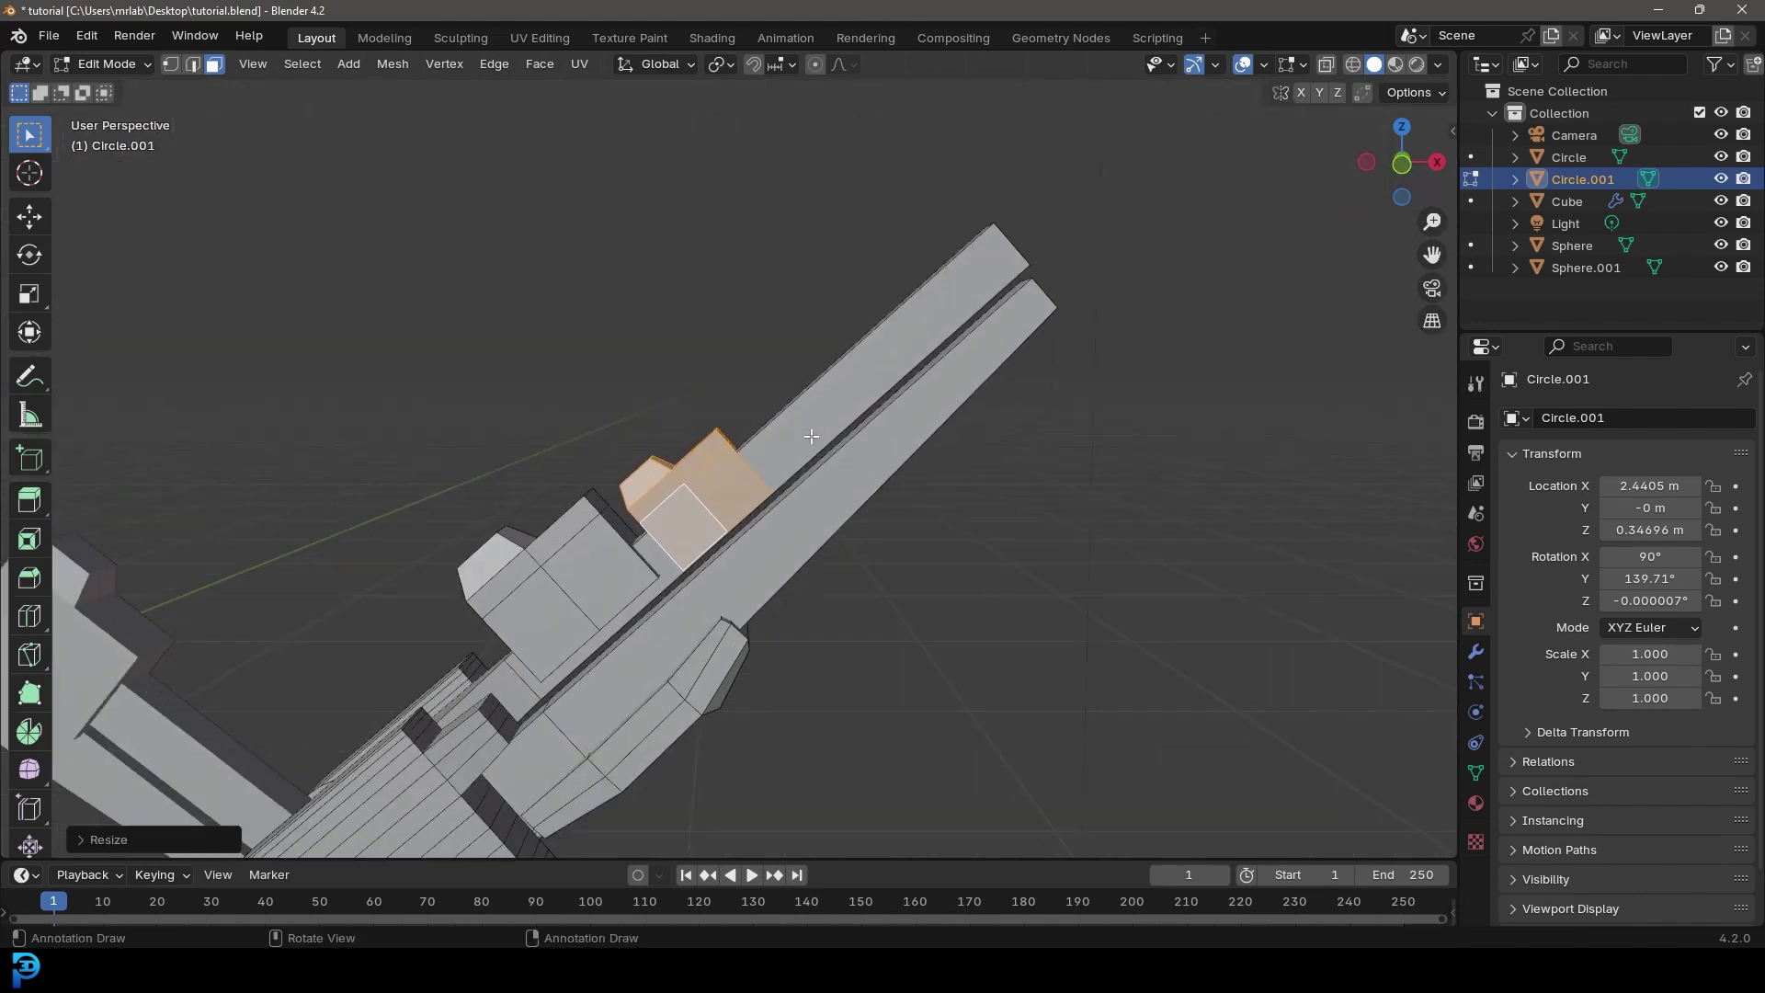
key(KP_1)
key(r)
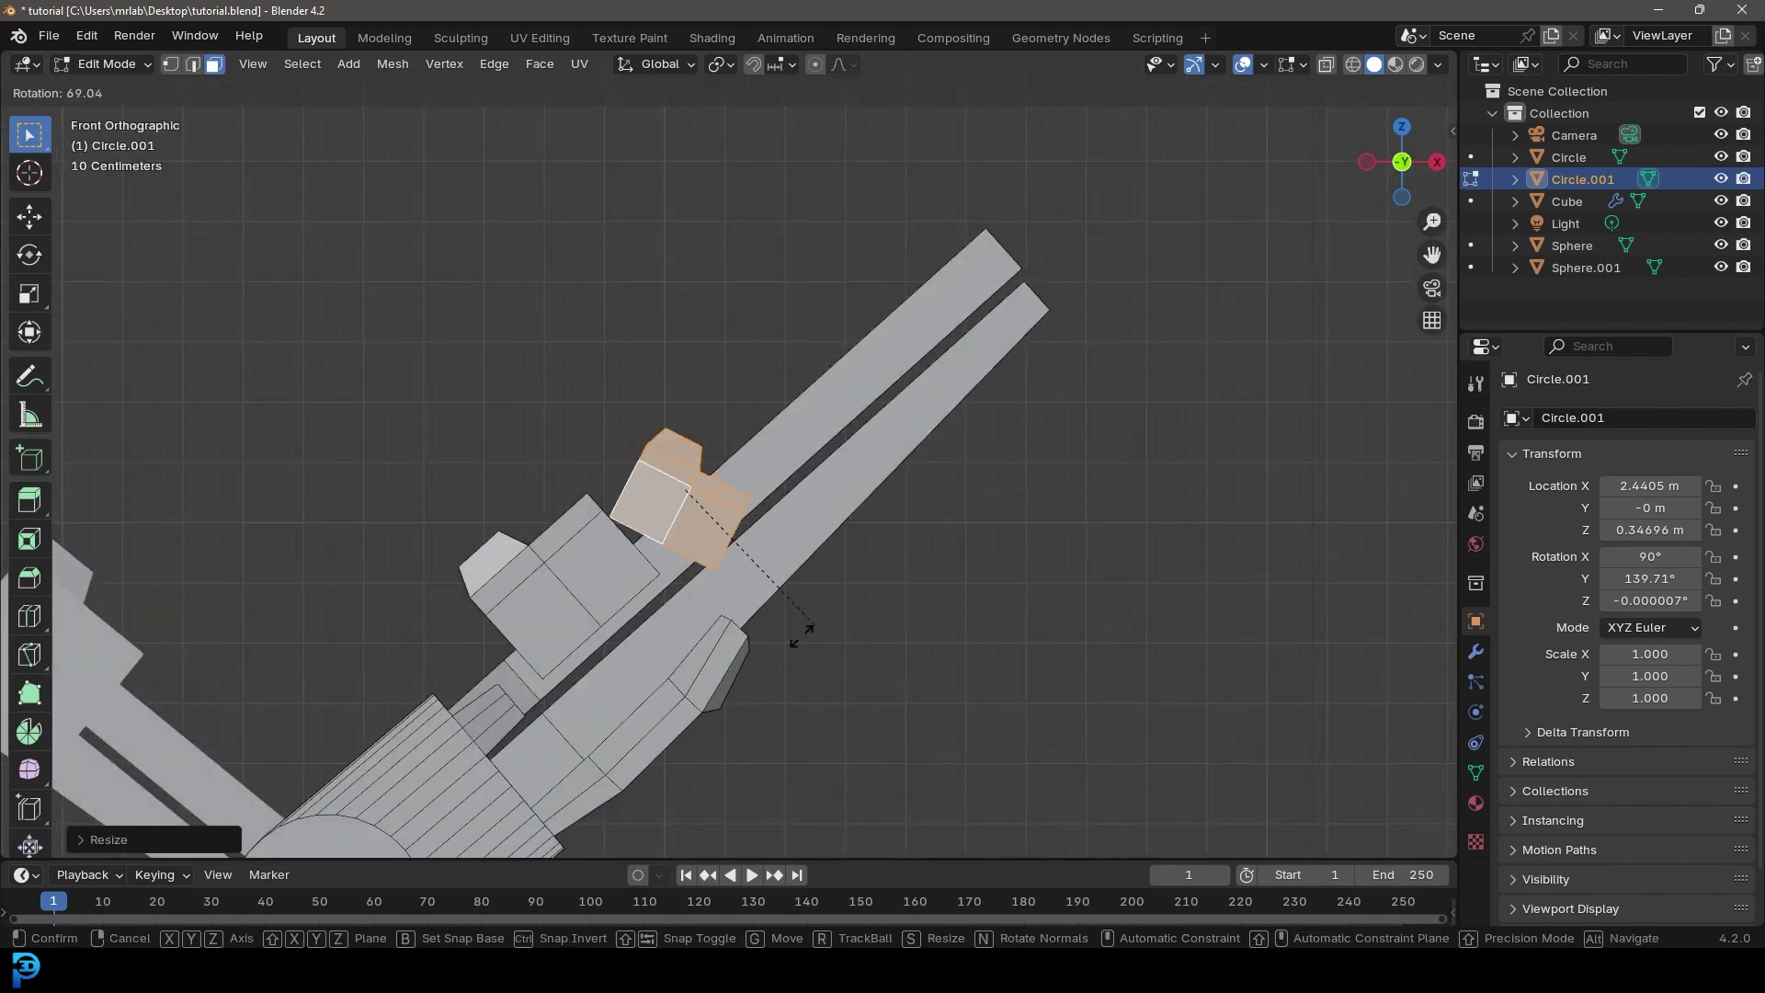
click(742, 660)
key(g)
click(908, 564)
key(s)
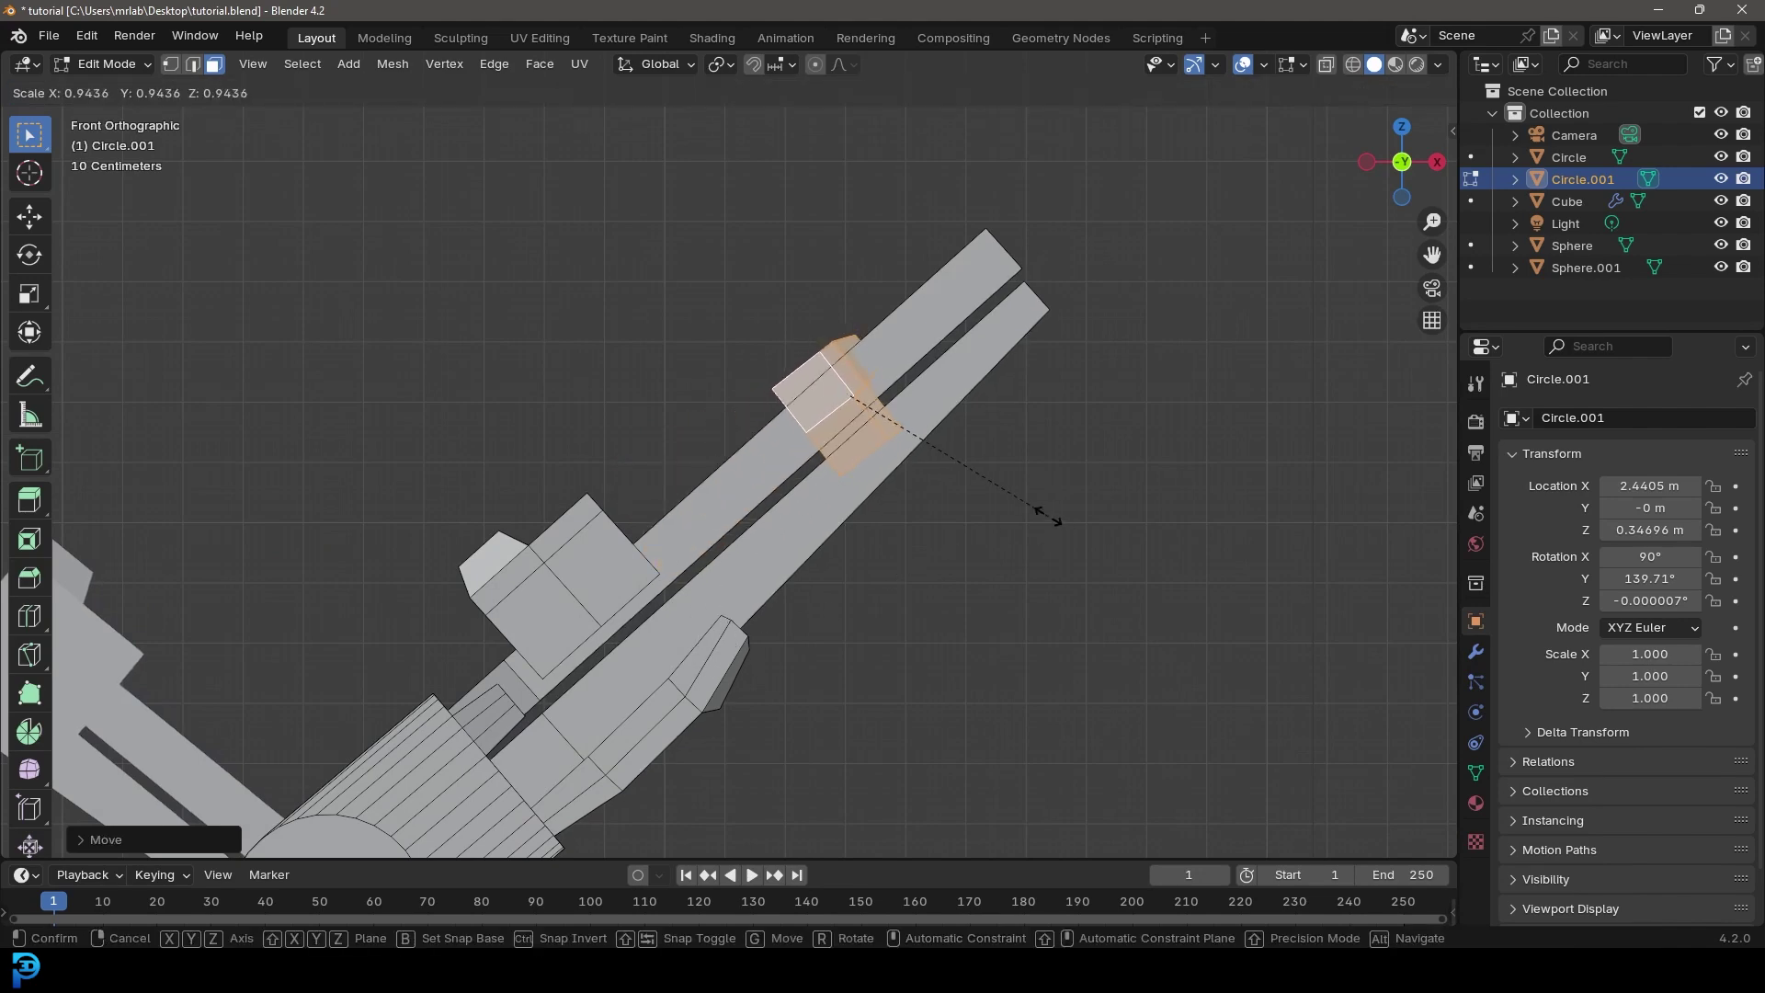
click(1058, 519)
Step: Scale the small block along the Y axis and return to Object Mode
scroll(1058, 496, down, 3)
middle_drag(1057, 472, 867, 543)
scroll(867, 543, up, 1)
key(s)
key(y)
click(973, 541)
middle_drag(973, 539, 1160, 391)
key(Tab)
scroll(847, 368, down, 1)
middle_drag(827, 376, 706, 429)
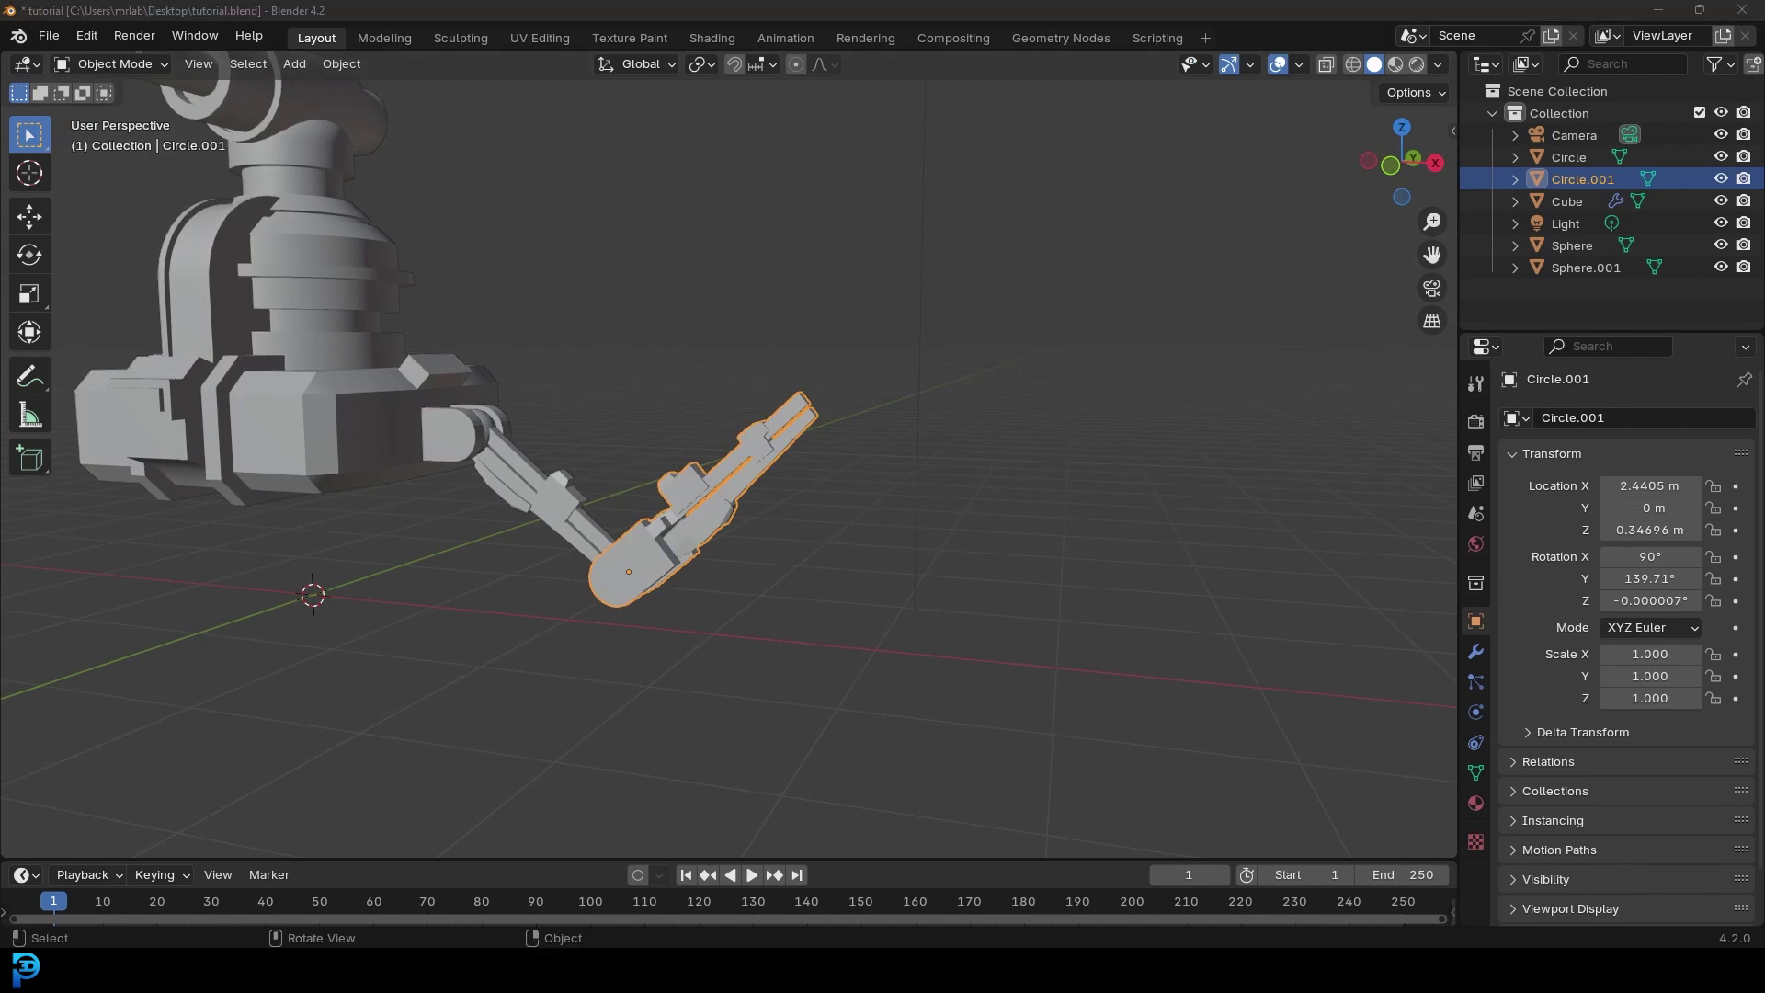
middle_drag(615, 375, 761, 442)
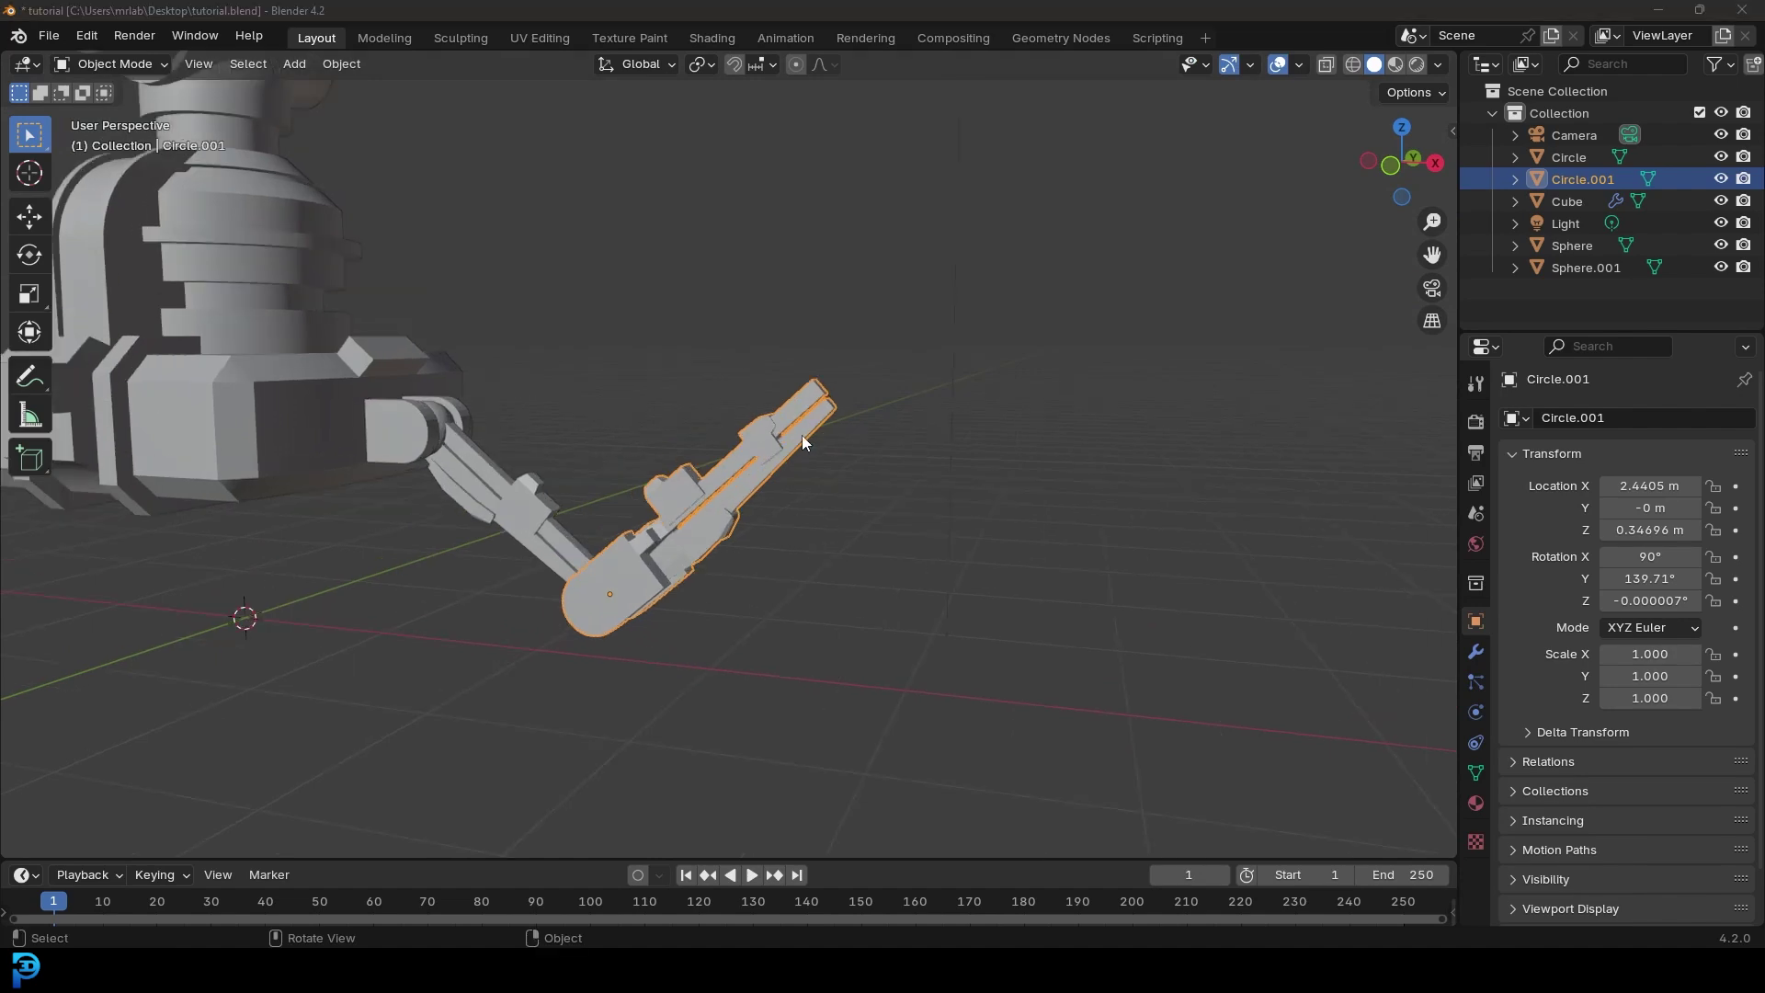
Step: Rotate the outer leg segment about its lower joint in the front view to a Y rotation of about 132°
key(KP_1)
scroll(846, 404, down, 2)
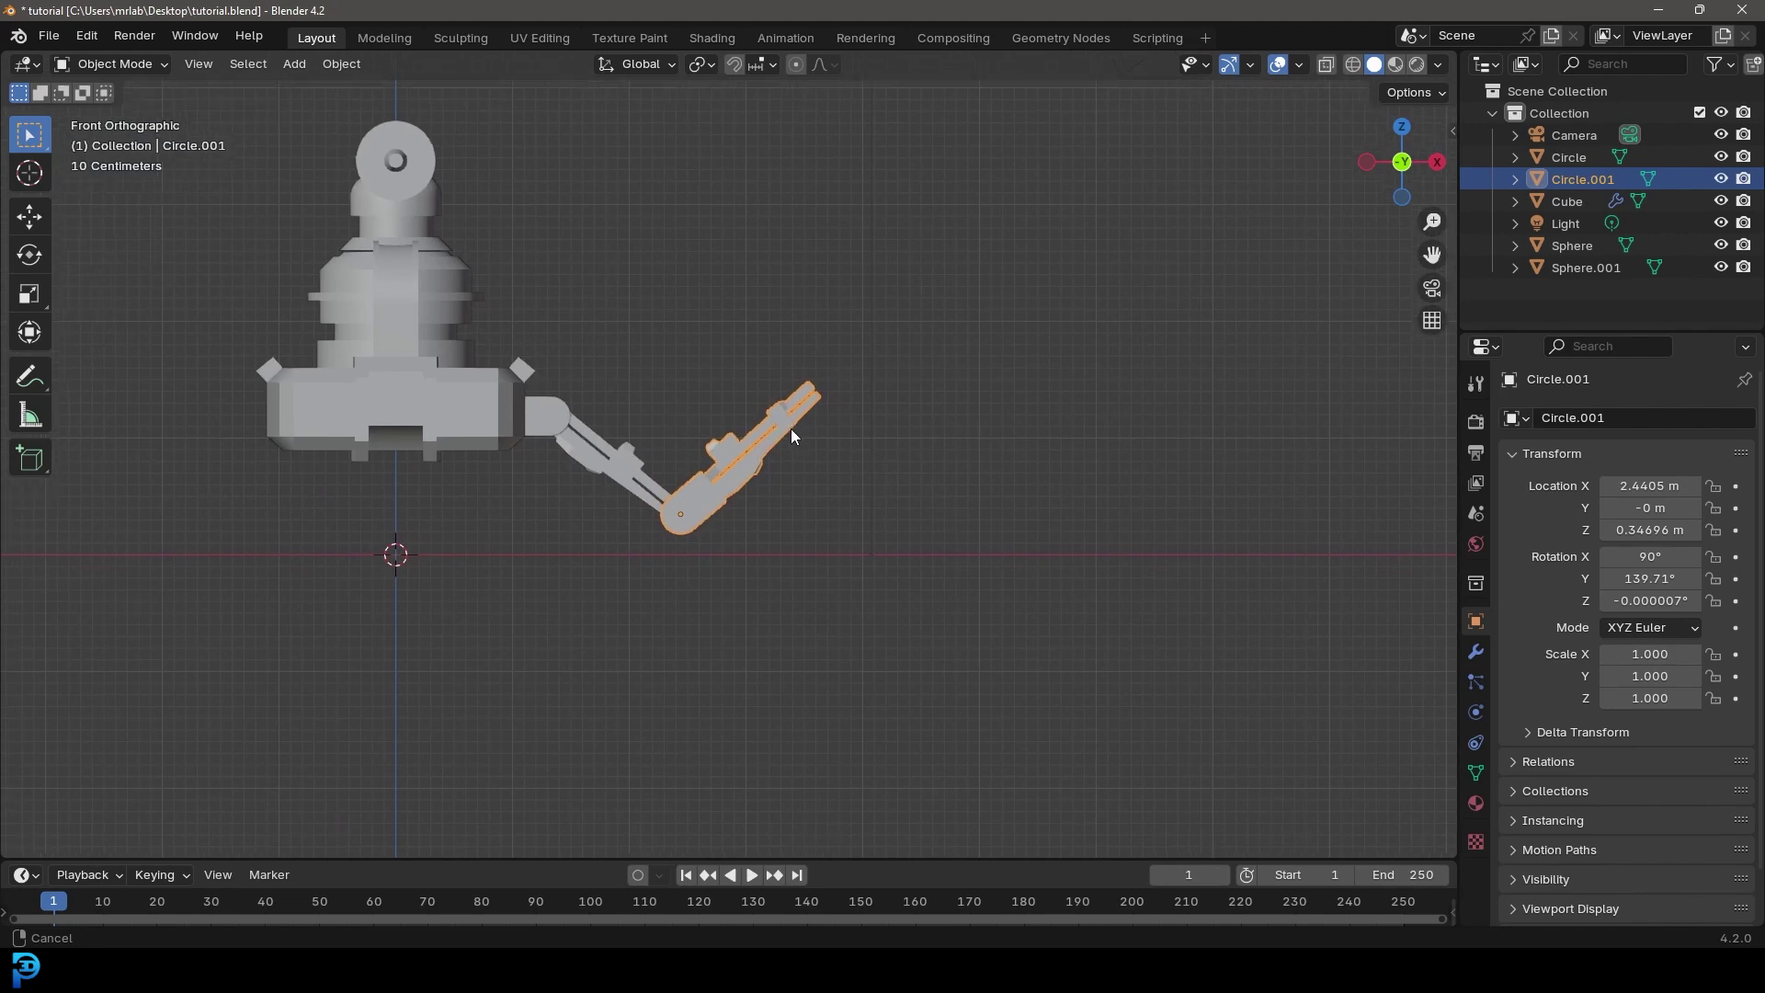
scroll(791, 441, up, 4)
key(r)
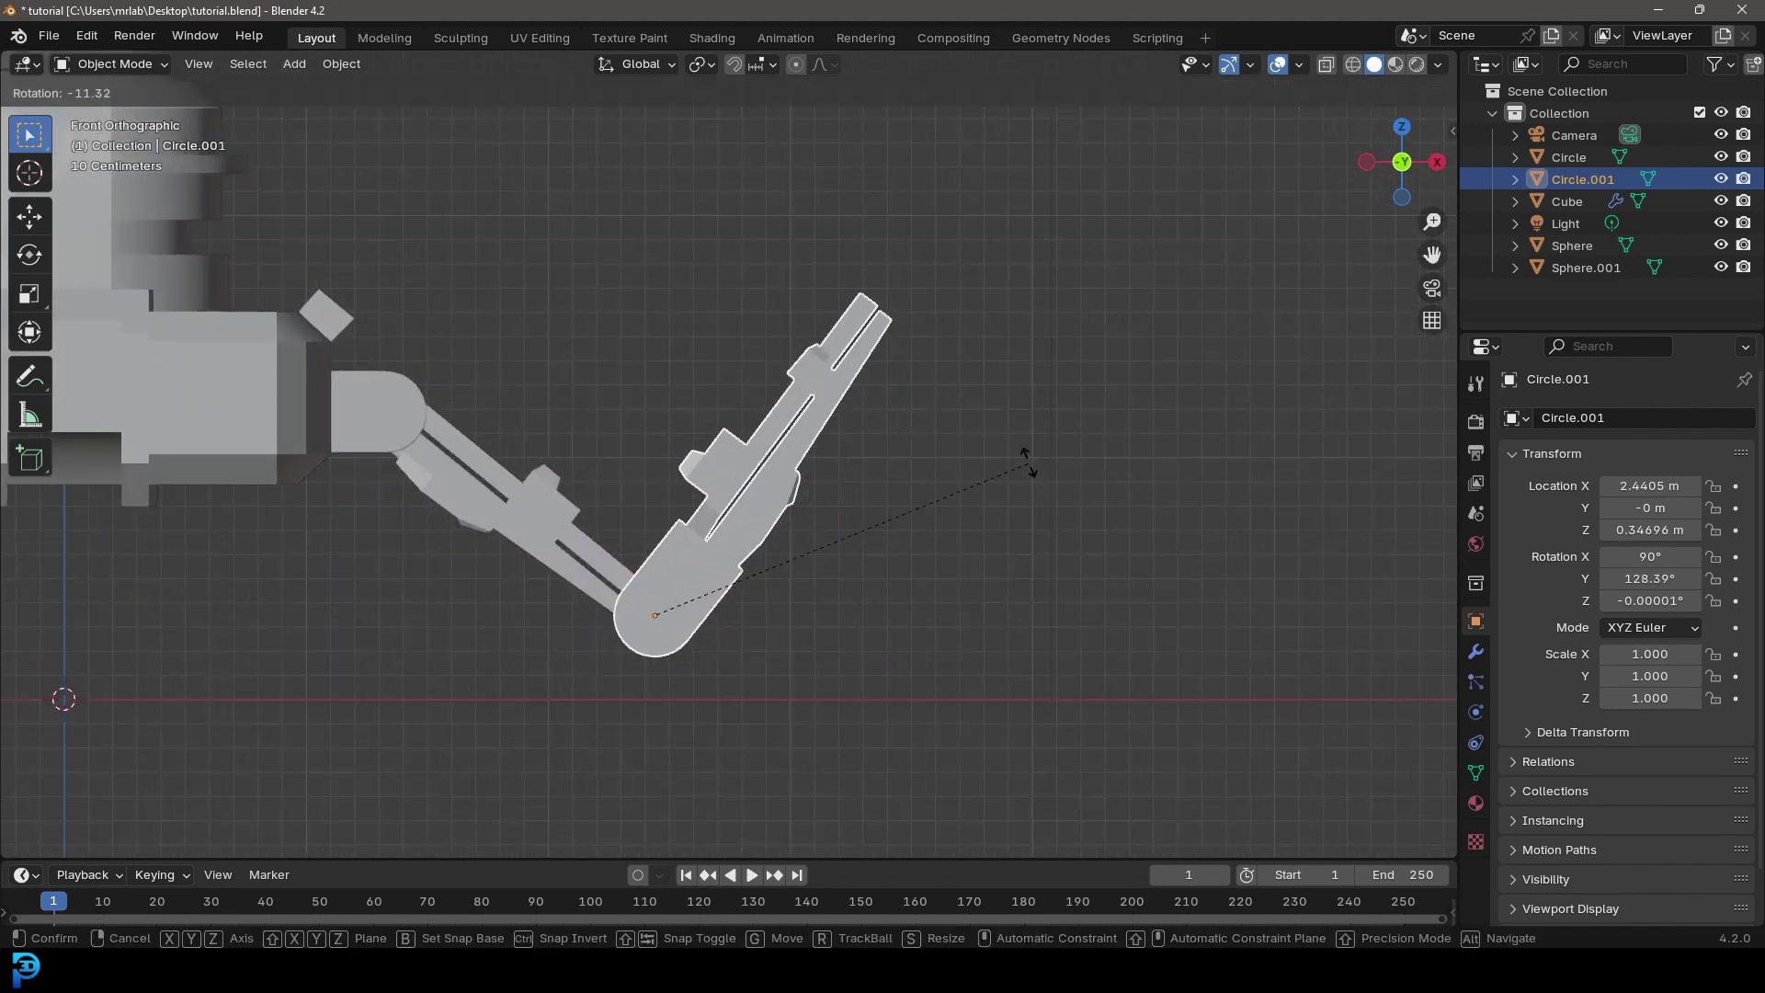
click(1002, 449)
scroll(756, 520, down, 2)
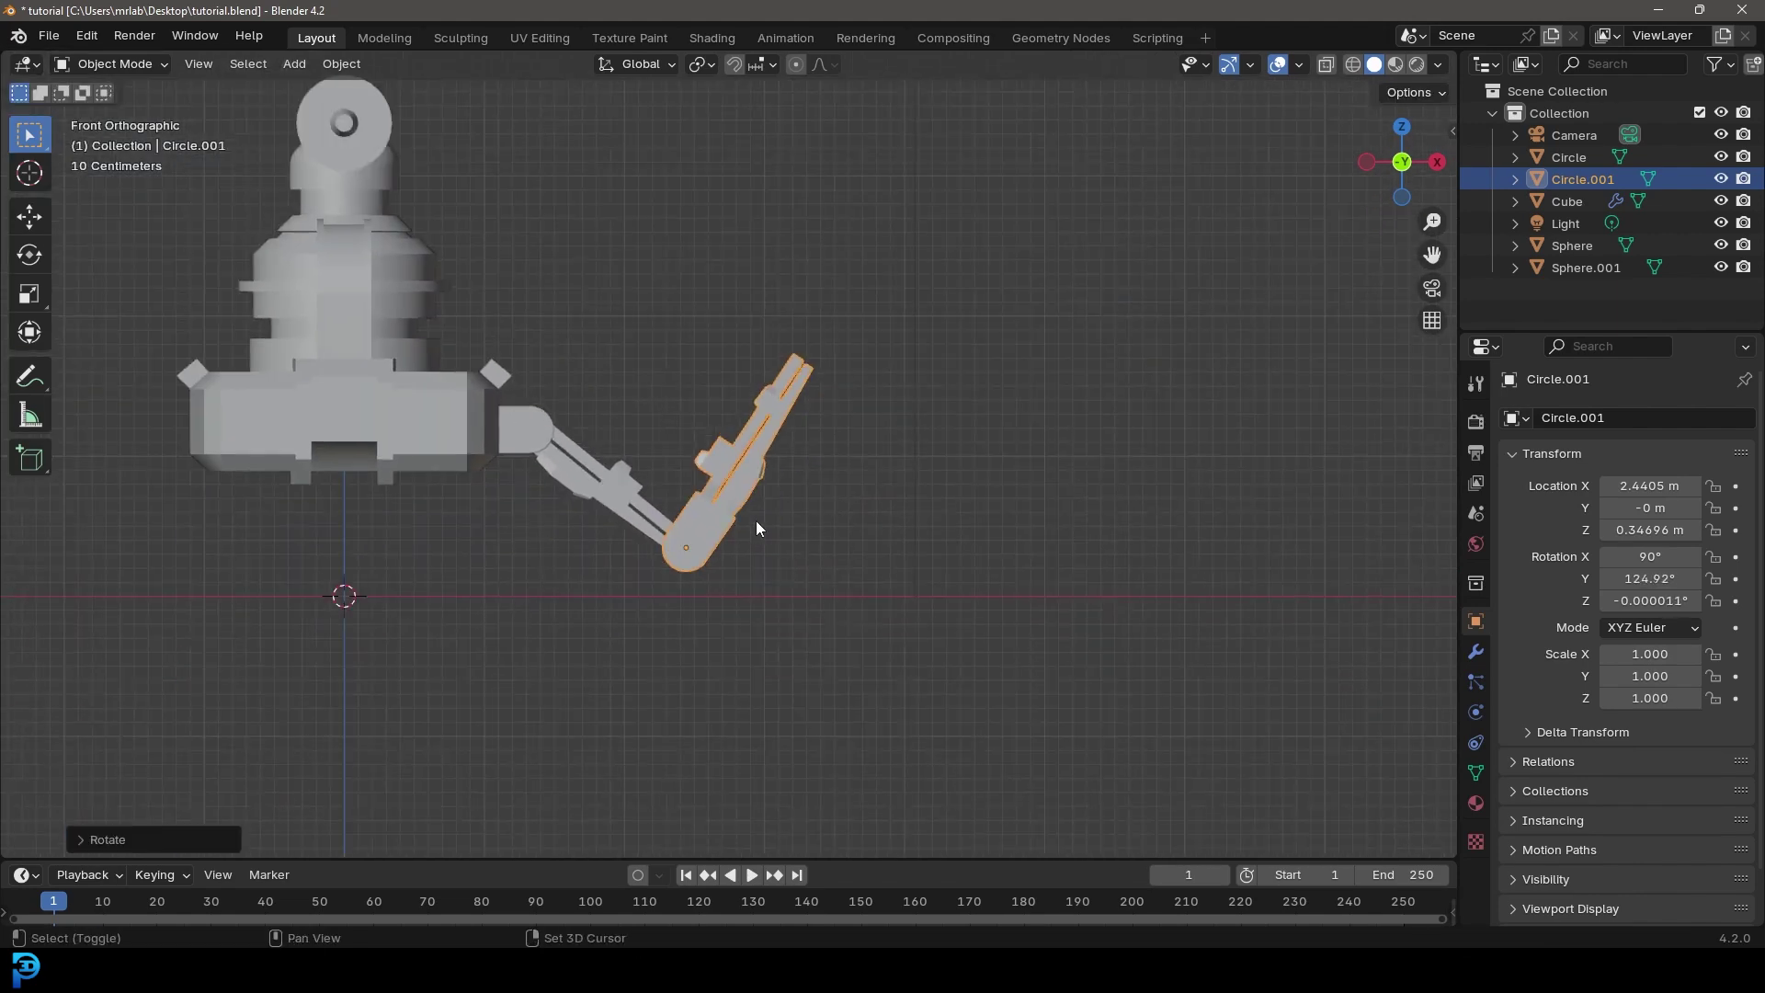
key(r)
click(942, 453)
shift+middle_drag(851, 460, 835, 461)
scroll(772, 482, up, 4)
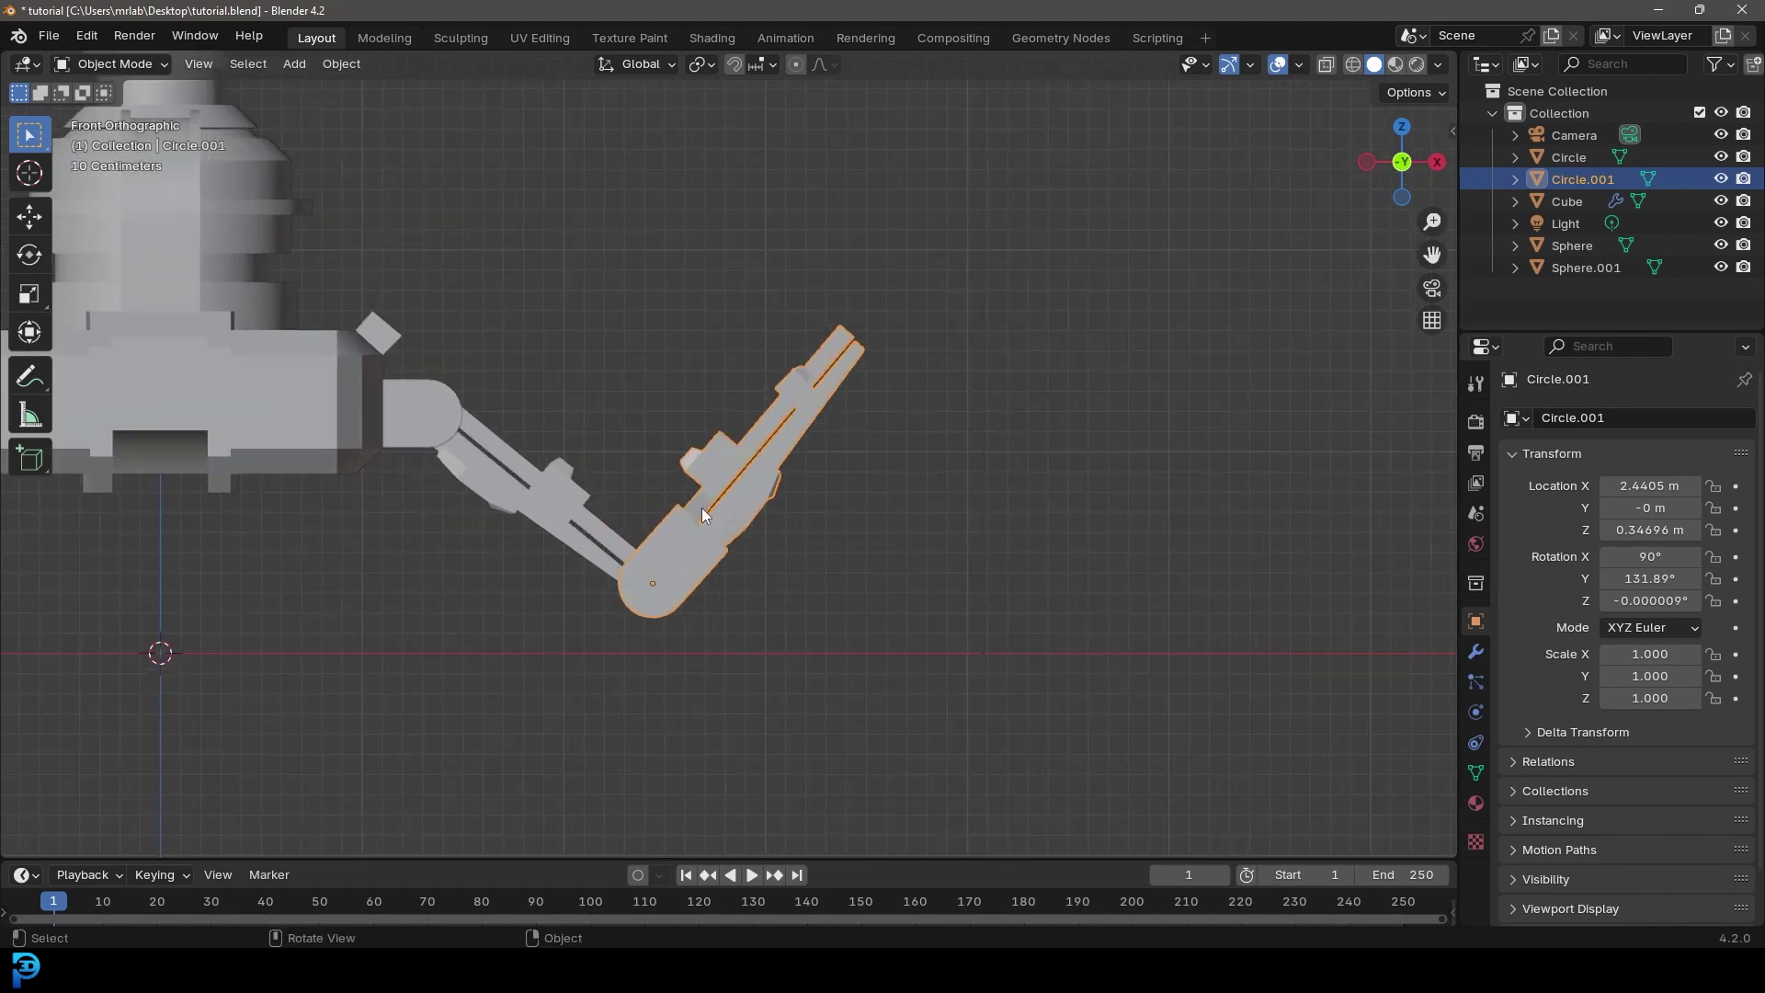
Step: Duplicate the outer leg segment and place the copy's rounded joint at the upper end of the original arm
key(shift+d)
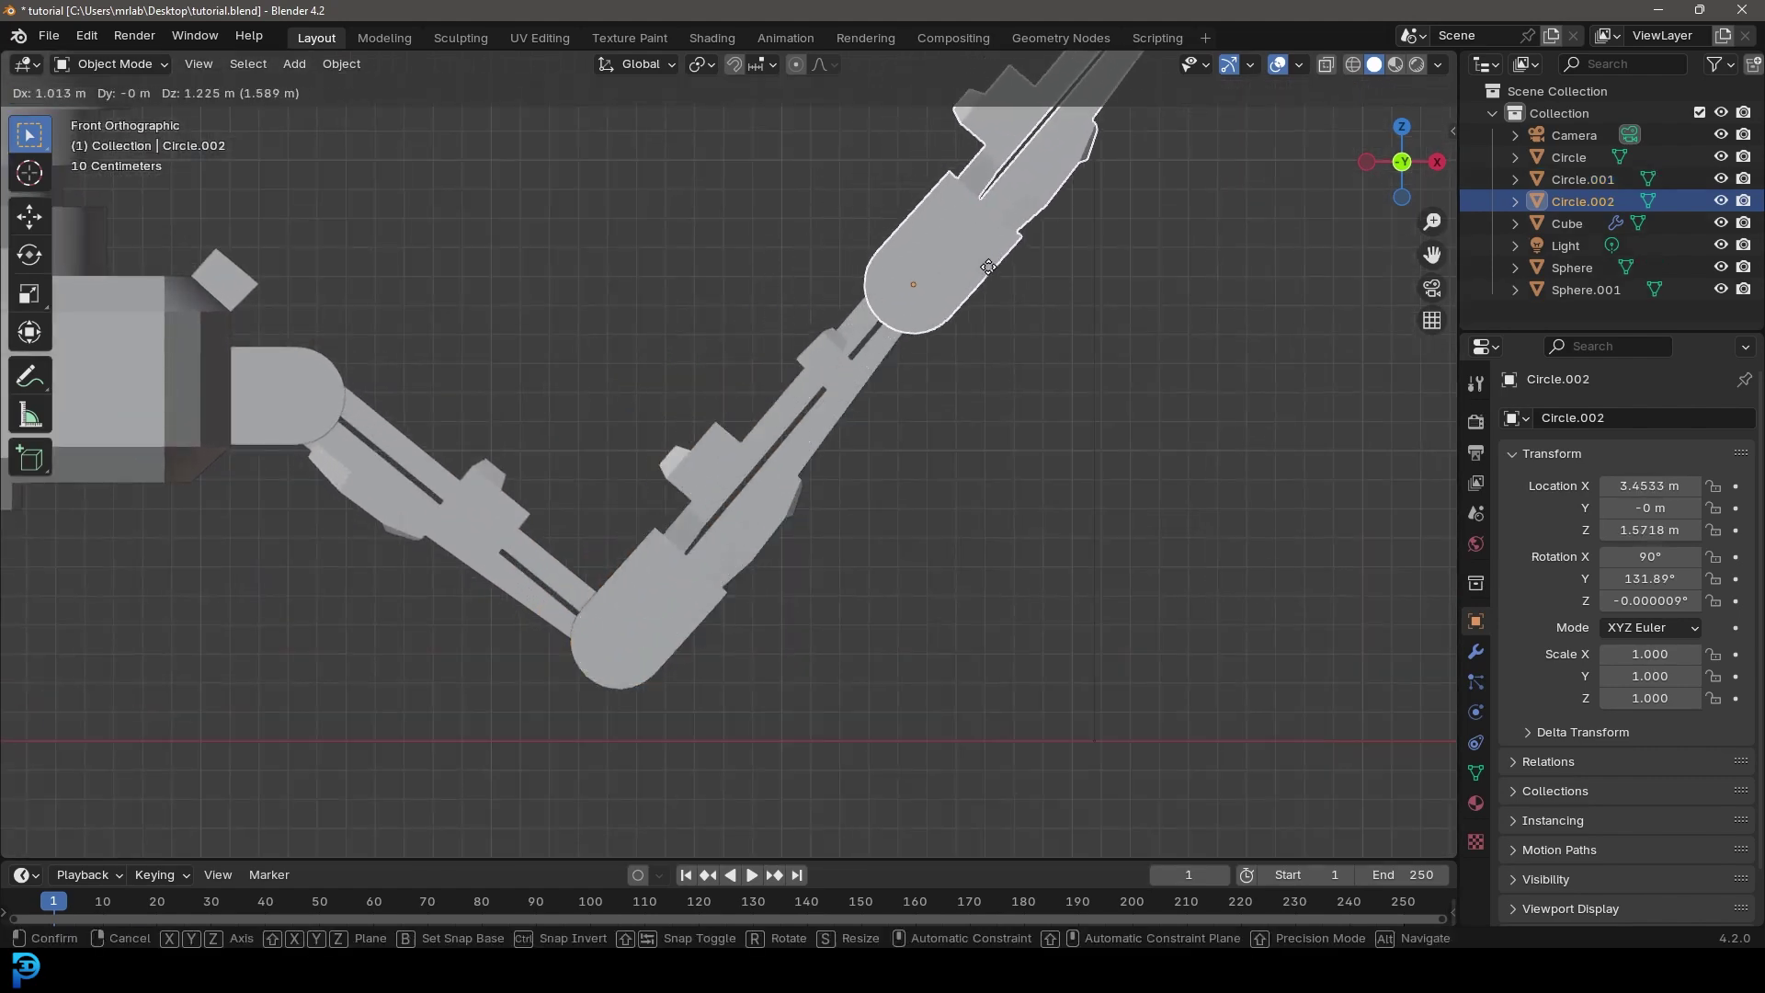
click(998, 270)
scroll(998, 270, down, 2)
Step: Rotate the new leg segment to a Y rotation of about 245° so it slopes down toward the ground
key(r)
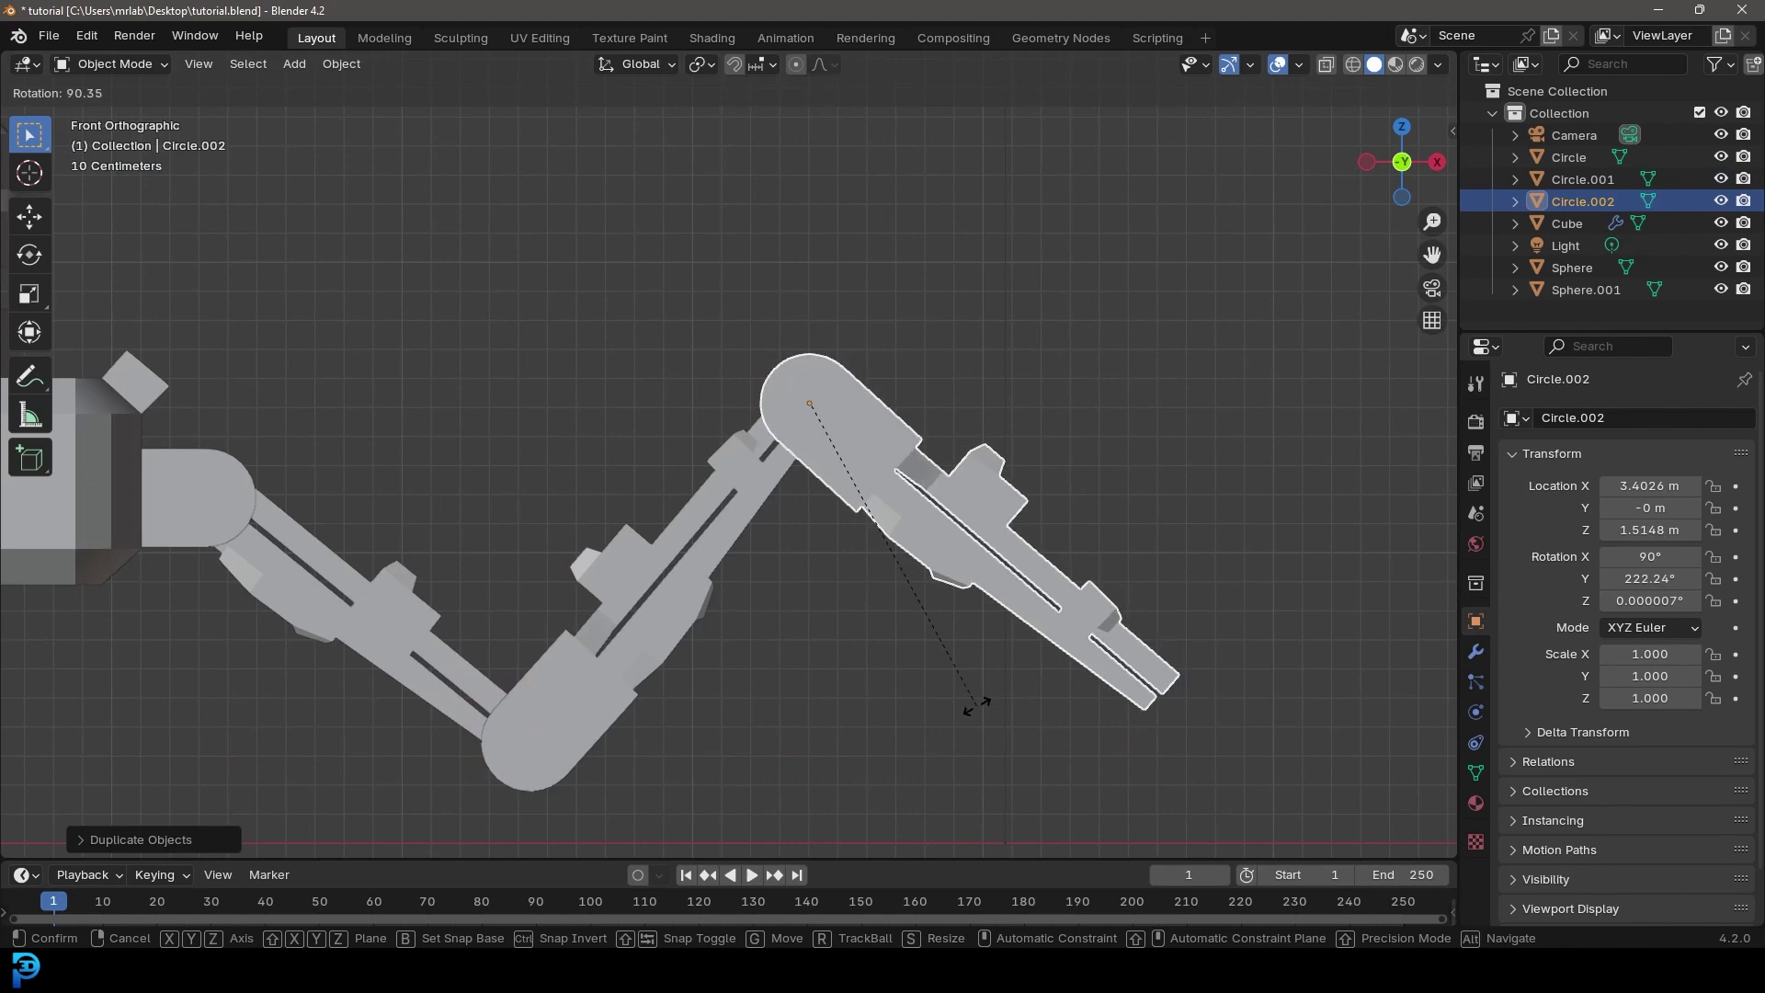
click(979, 660)
key(r)
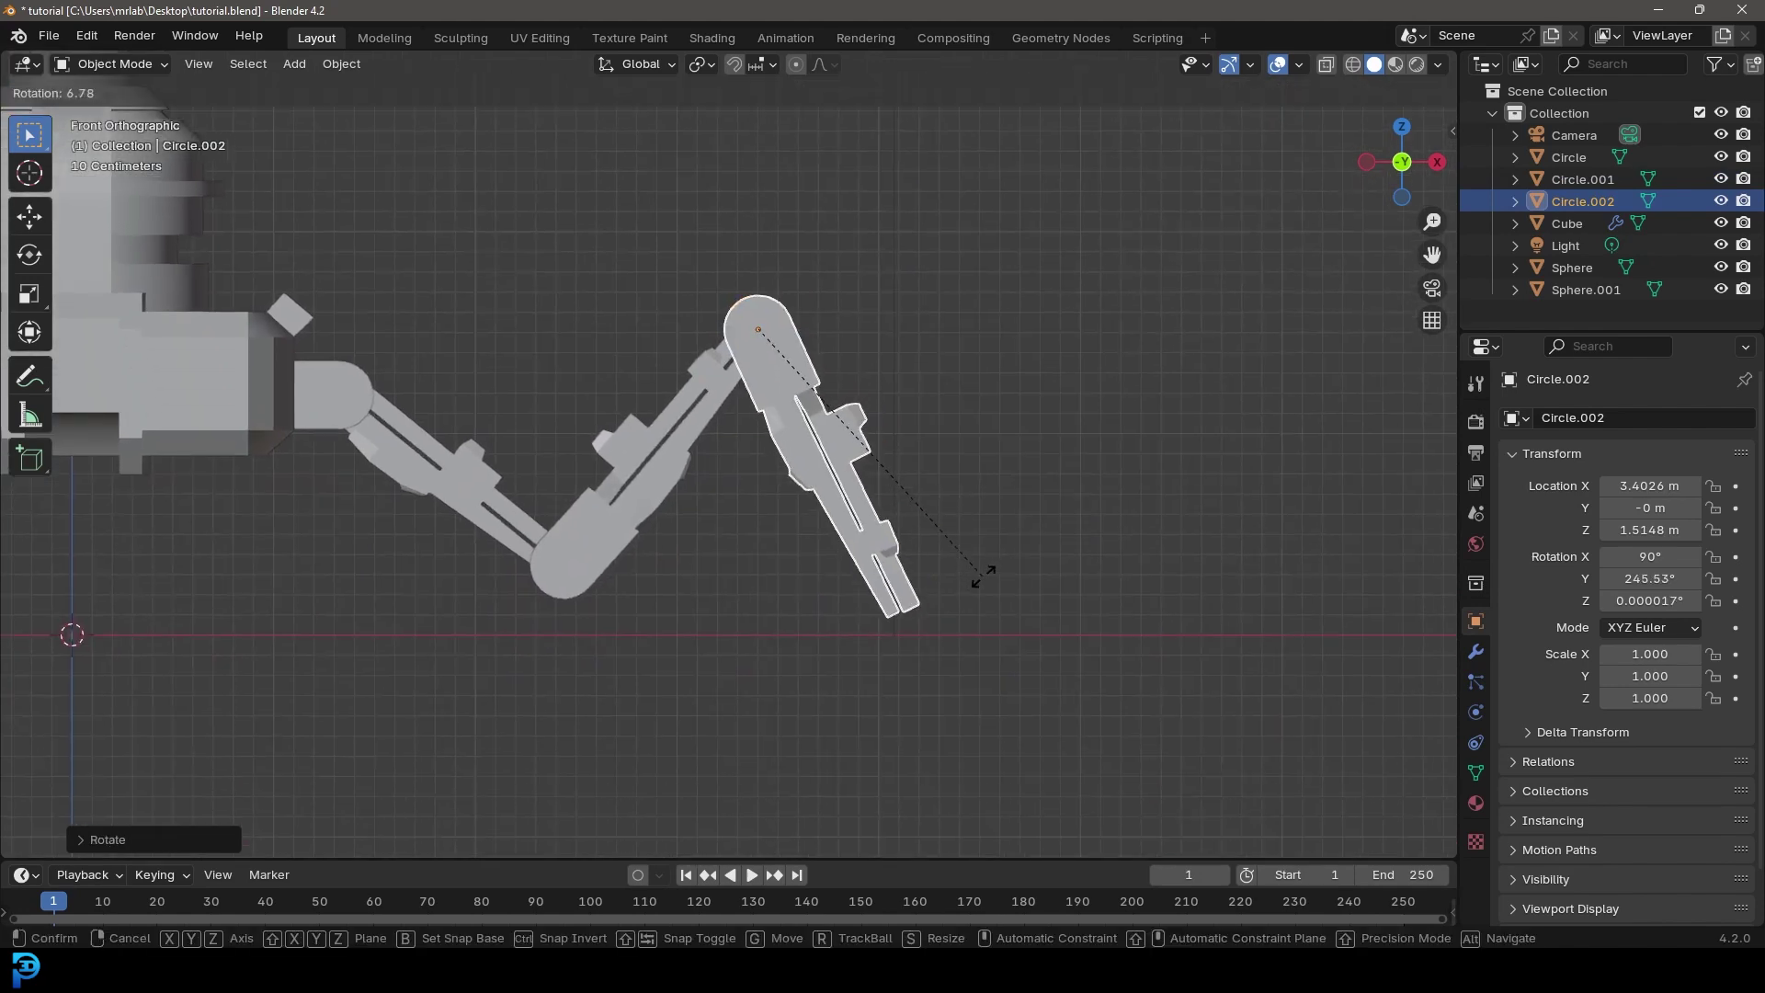
click(974, 556)
middle_drag(944, 529, 872, 443)
Step: Add a UV sphere and move it in the front view to the upper joint of the leg
key(shift+a)
mouse_move(871, 443)
click(963, 509)
middle_drag(1033, 487, 870, 490)
key(KP_1)
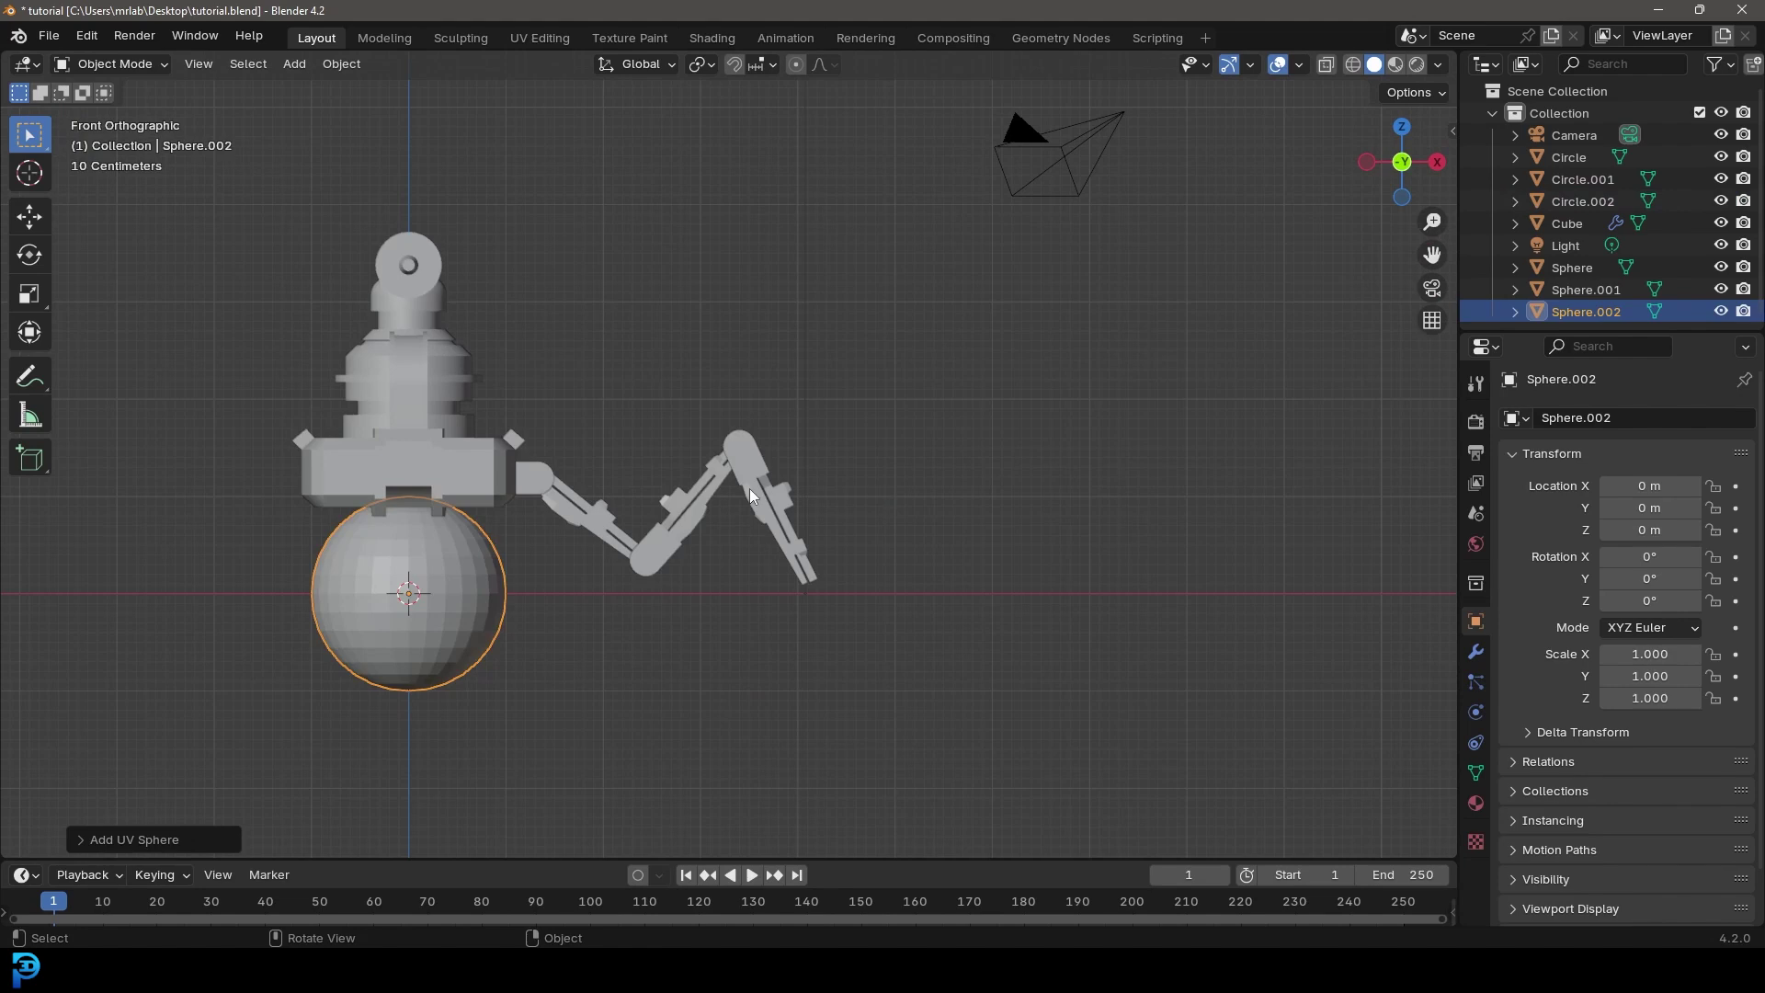
scroll(873, 485, up, 3)
key(g)
click(1075, 433)
Step: Scale the sphere to about 0.158 and center it on the rounded end of the last leg segment
scroll(1034, 586, up, 4)
key(s)
click(820, 487)
scroll(809, 496, up, 2)
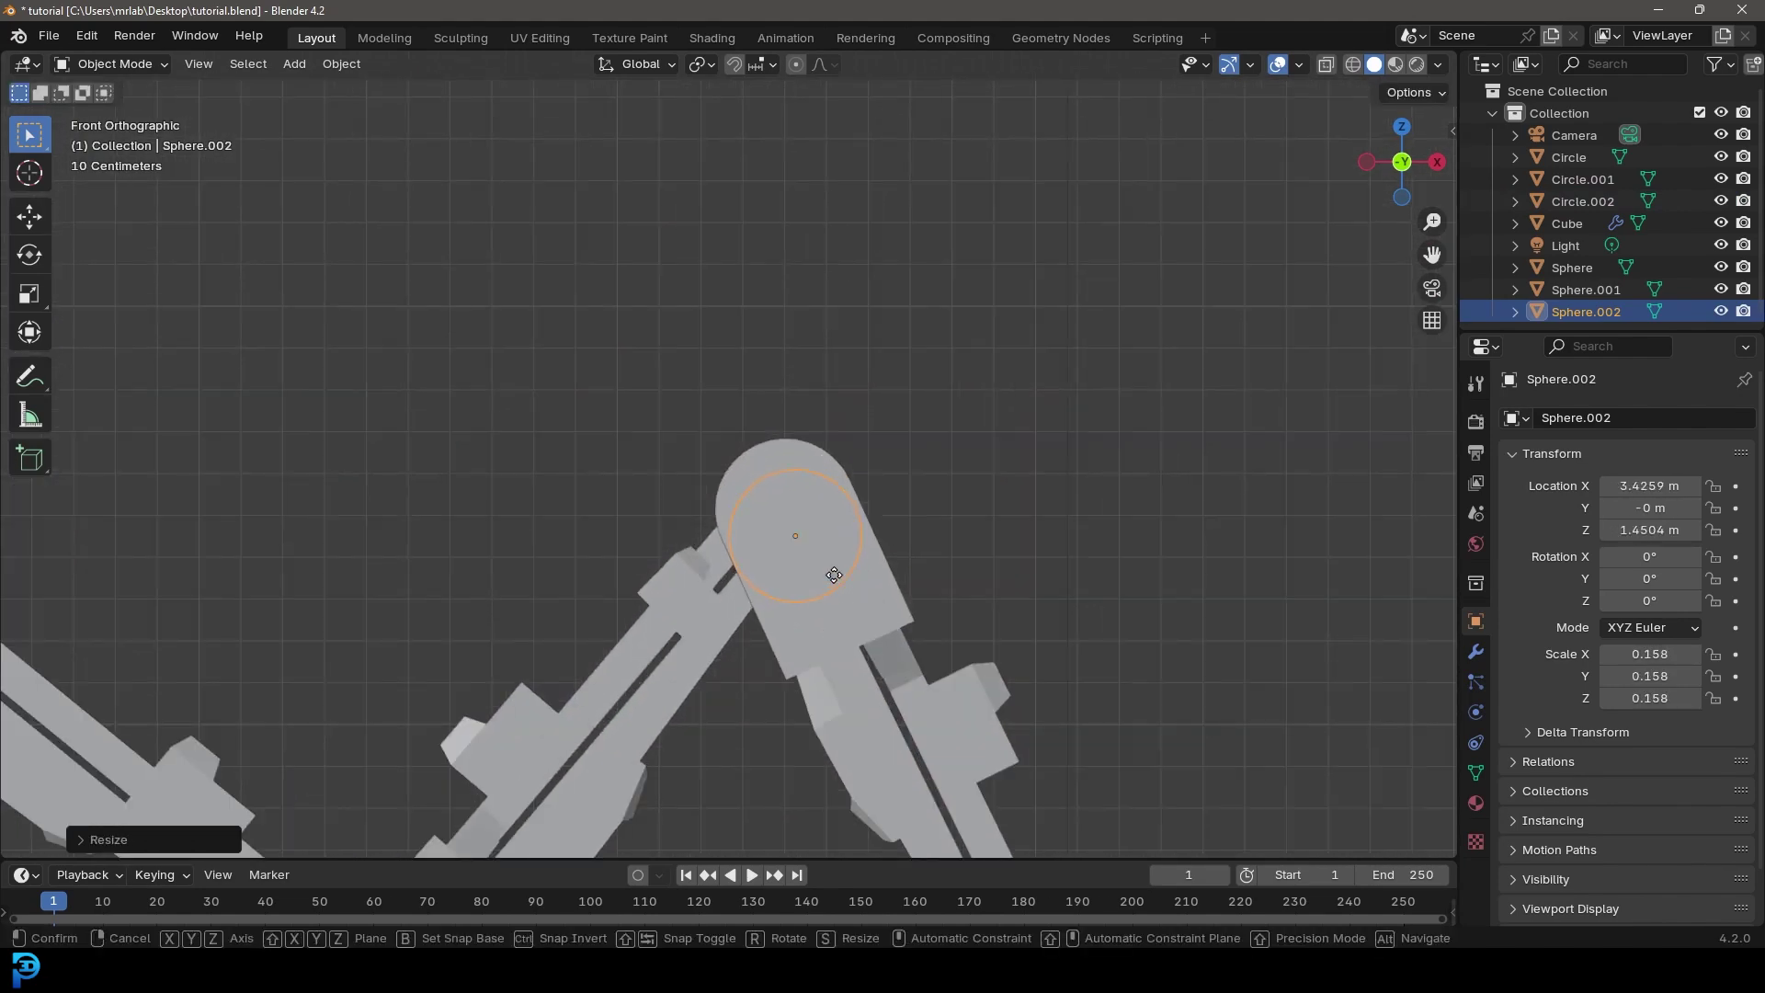
key(g)
click(812, 591)
Step: Resize the sphere to fit between the two bracket plates of the upper joint
scroll(873, 459, down, 3)
middle_drag(923, 404, 851, 272)
key(s)
click(868, 518)
key(s)
click(796, 559)
Step: Join the joint sphere into the middle leg segment and test moving the combined object
shift+click(799, 384)
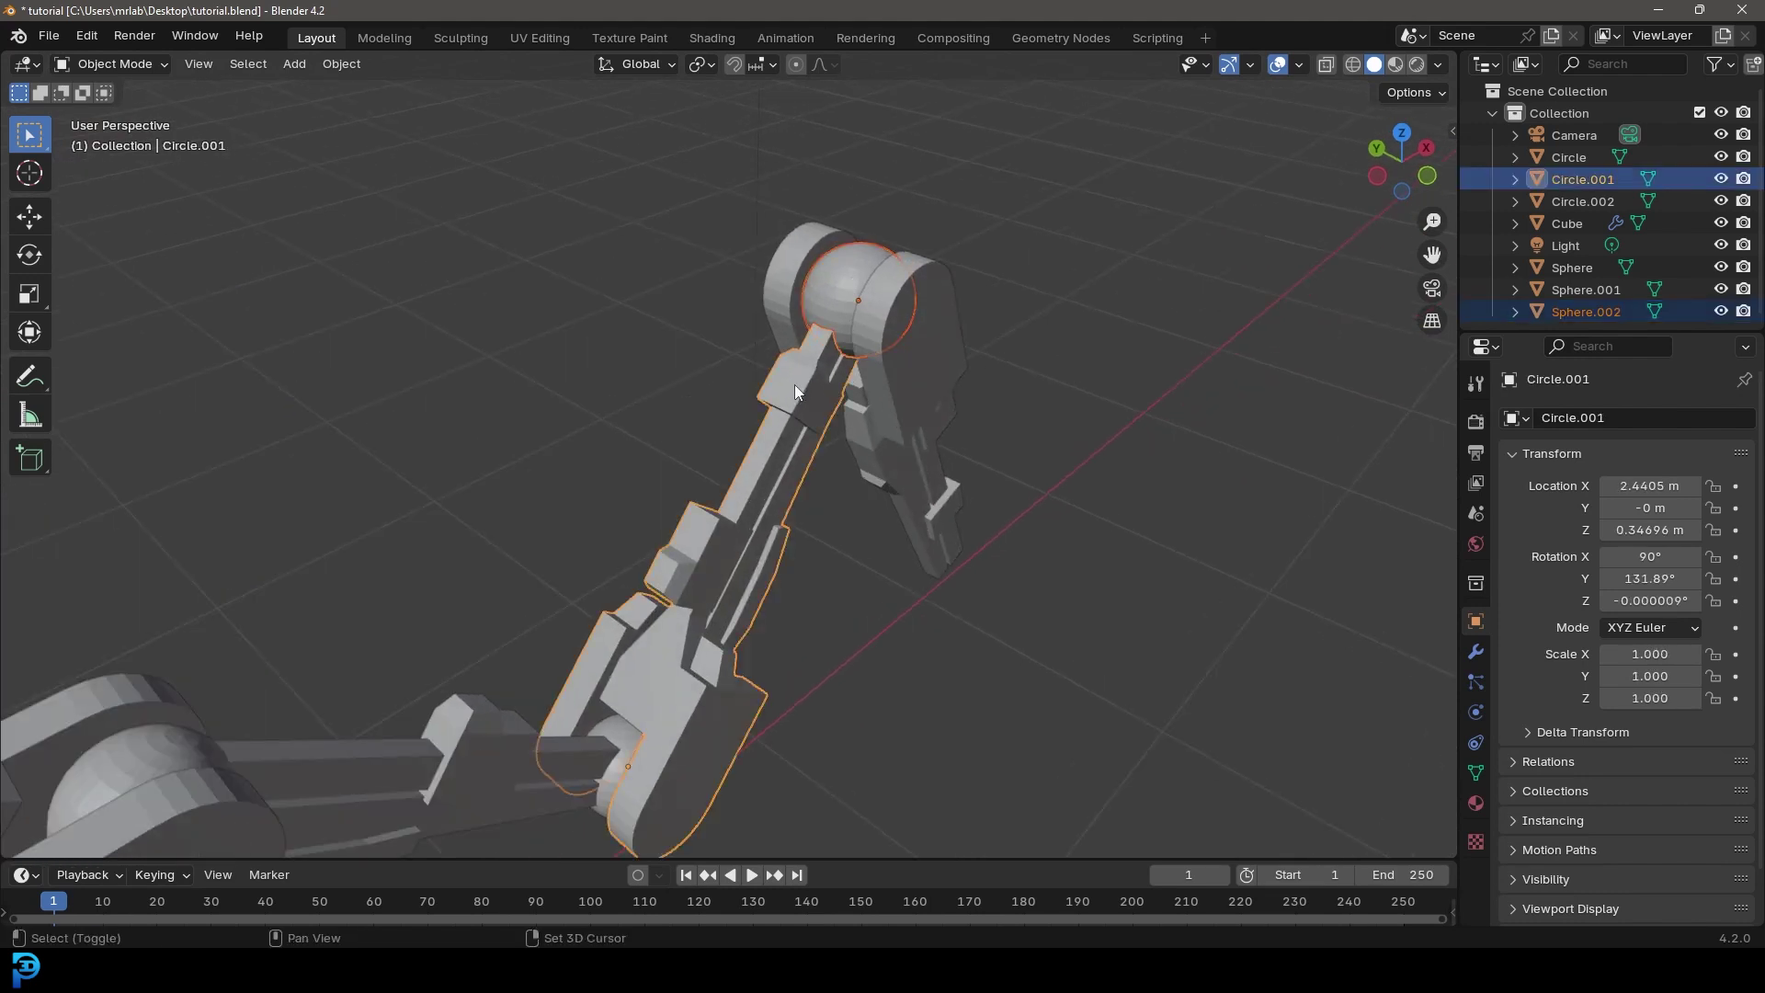
key(ctrl+j)
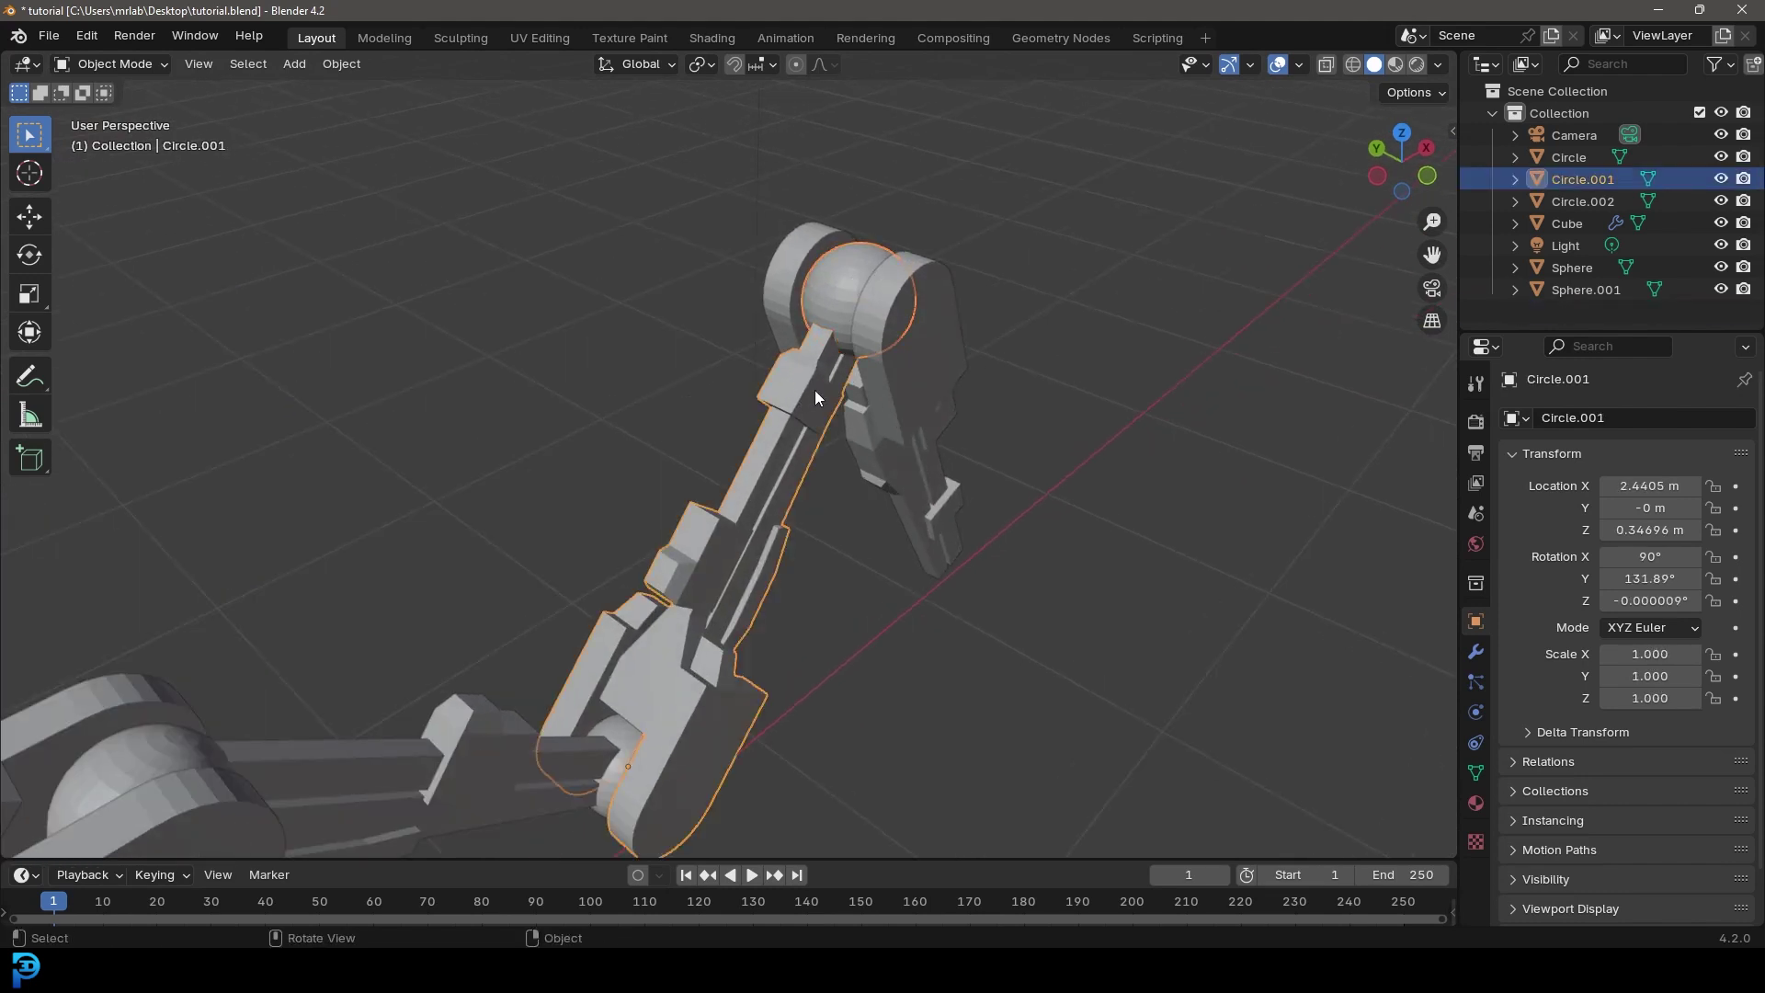
scroll(803, 411, down, 2)
key(g)
click(767, 399)
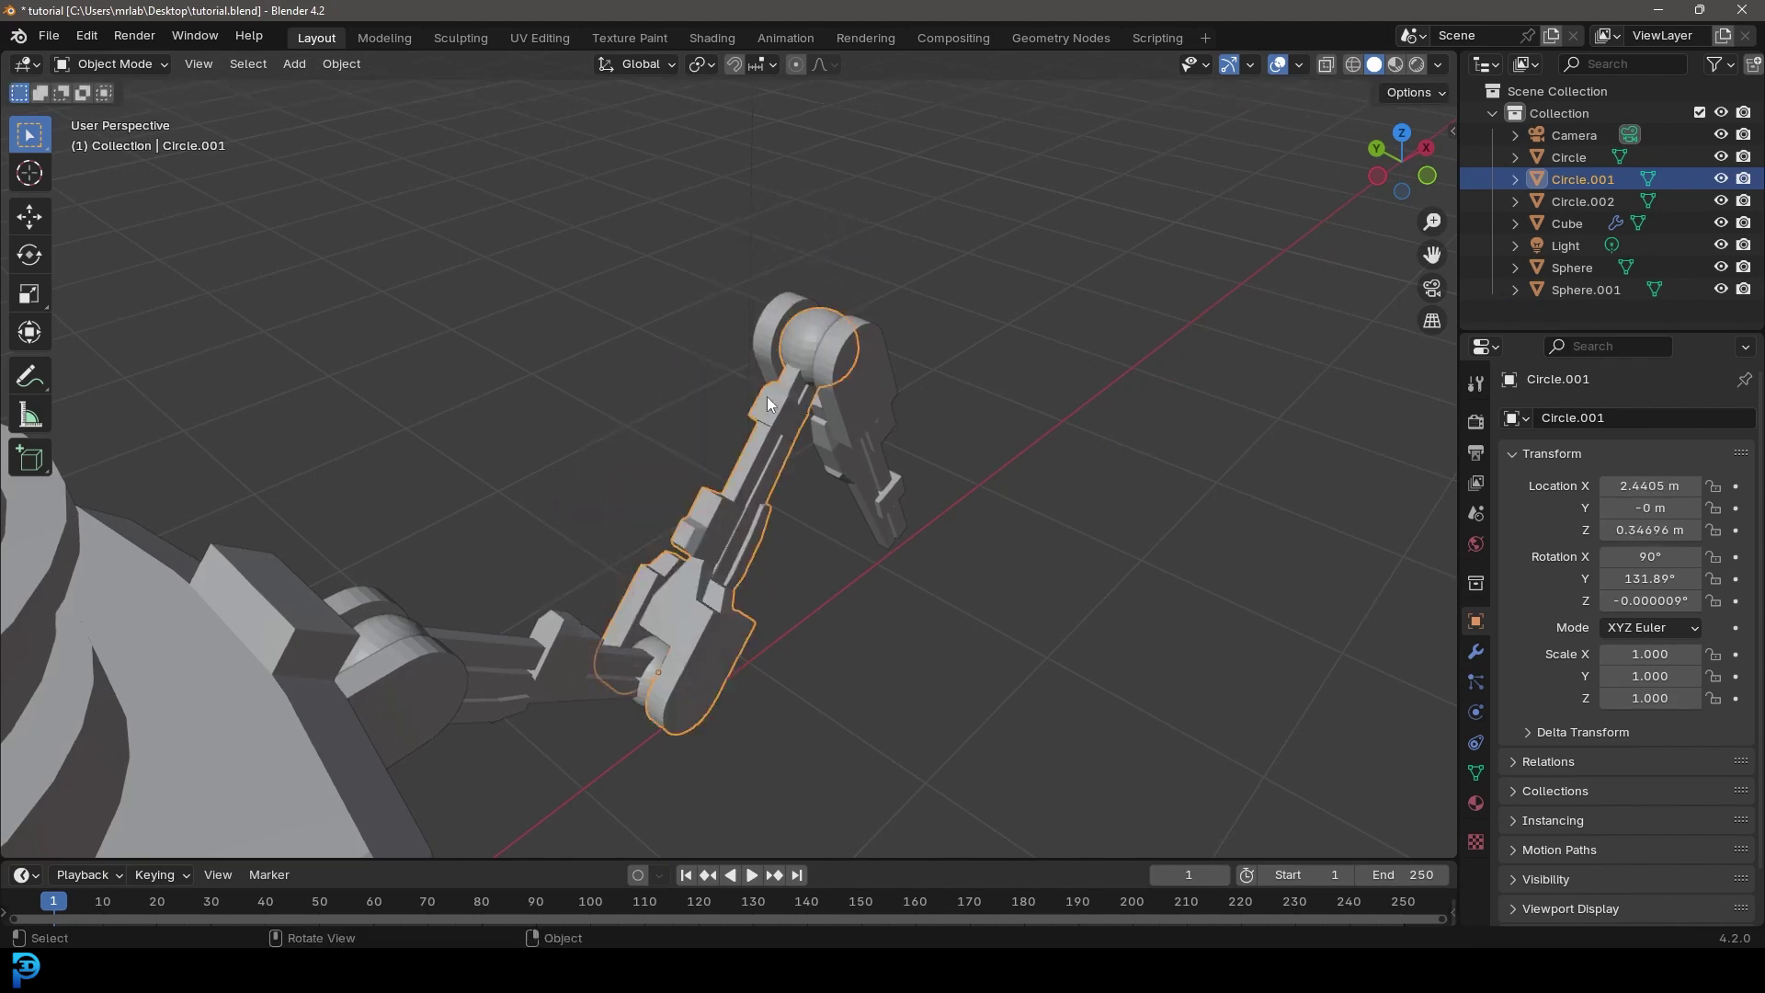
middle_drag(950, 329, 832, 329)
Step: Shorten the last leg segment's inner bar in wireframe by moving its end vertices about 0.51 m back up the arm
click(866, 435)
middle_drag(865, 435, 847, 372)
key(KP_1)
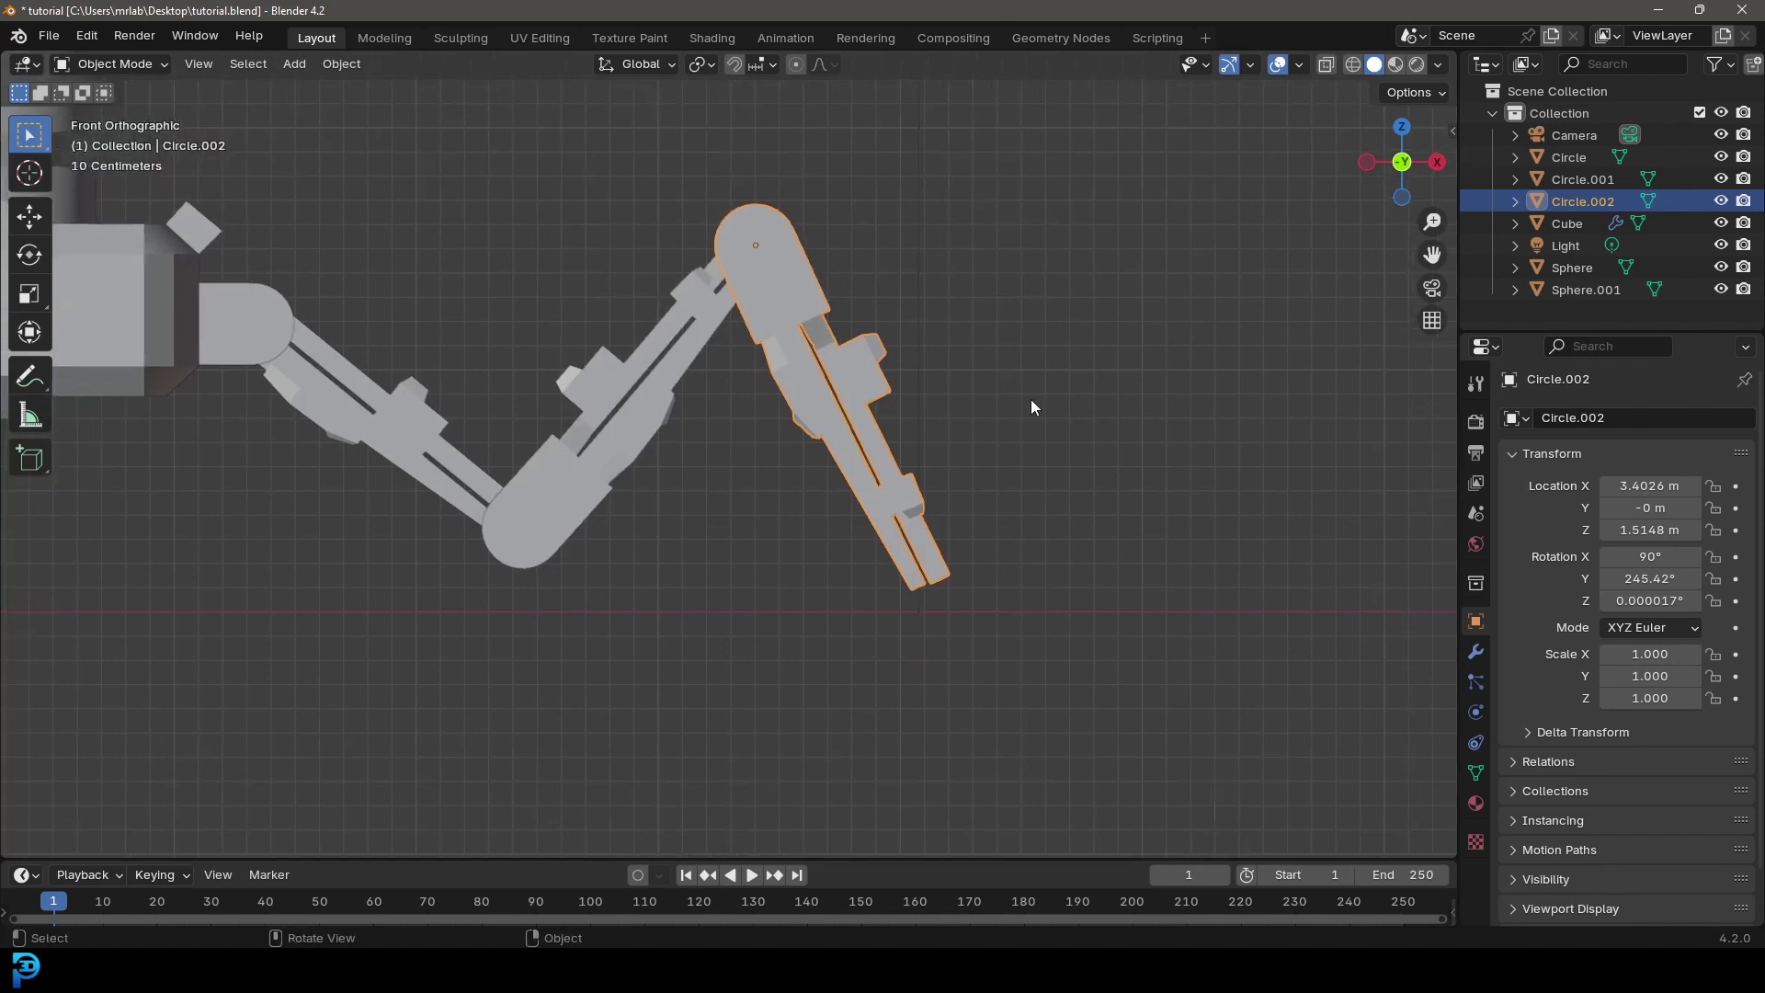
key(Tab)
scroll(832, 414, up, 3)
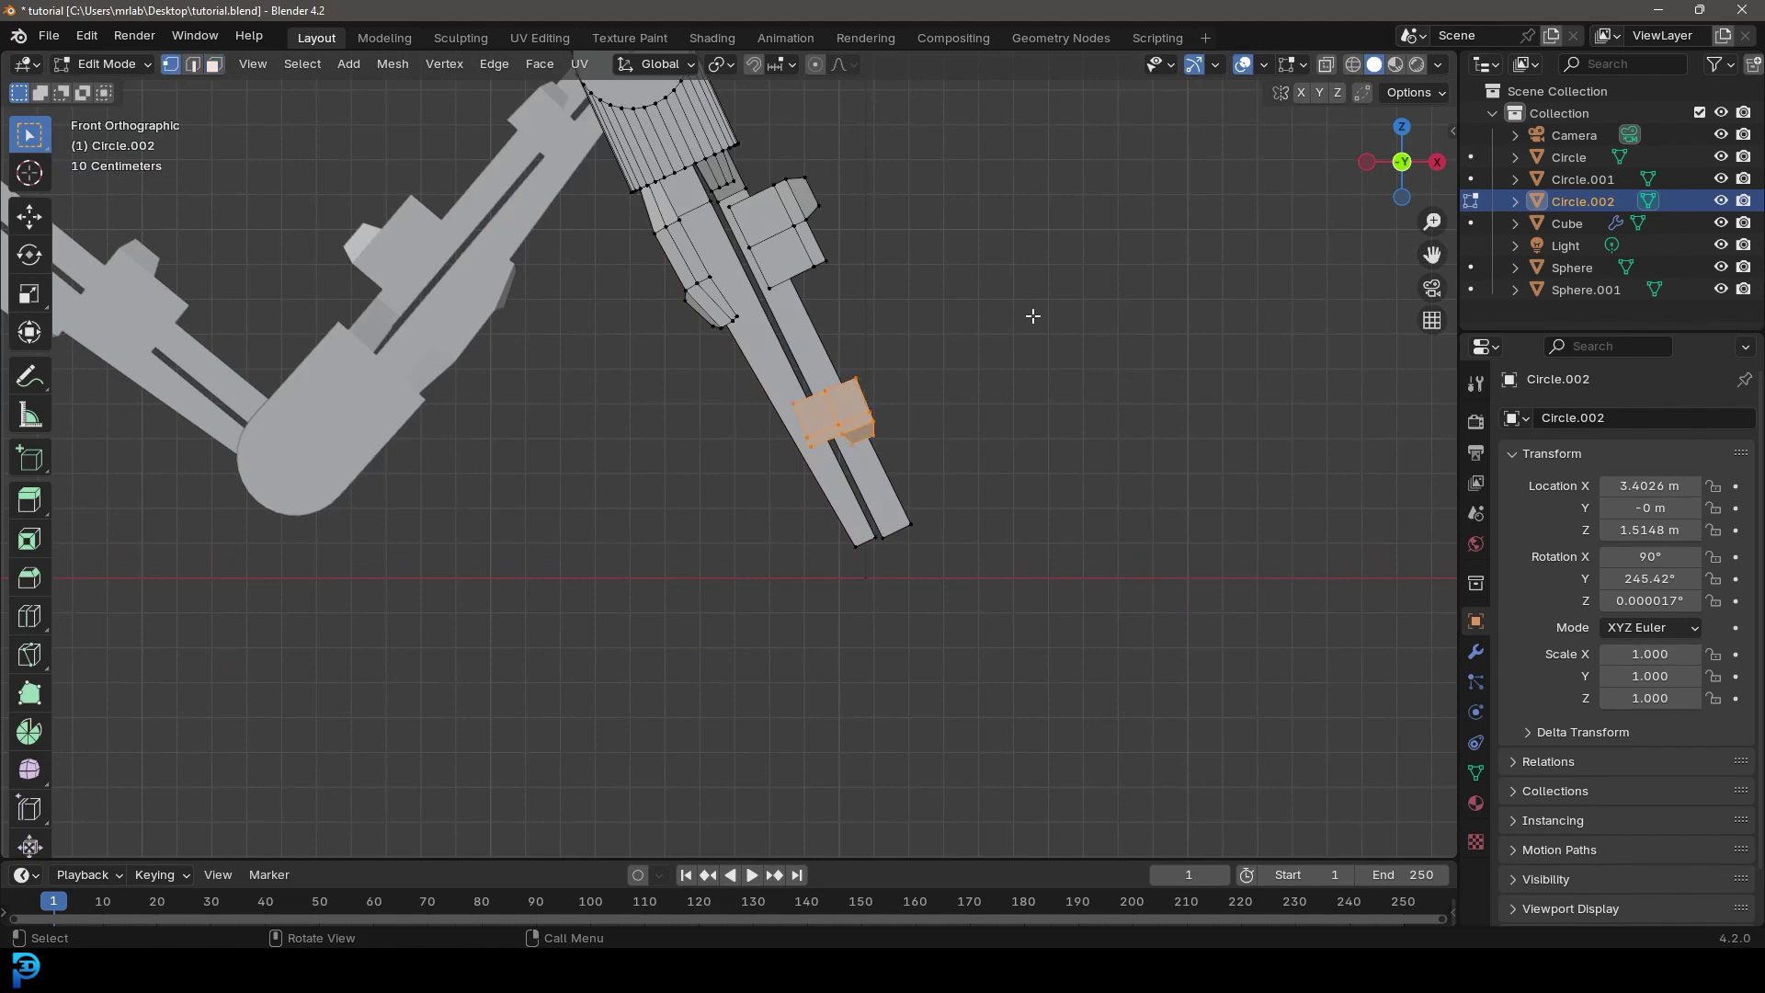
key(z)
click(839, 316)
scroll(780, 572, up, 3)
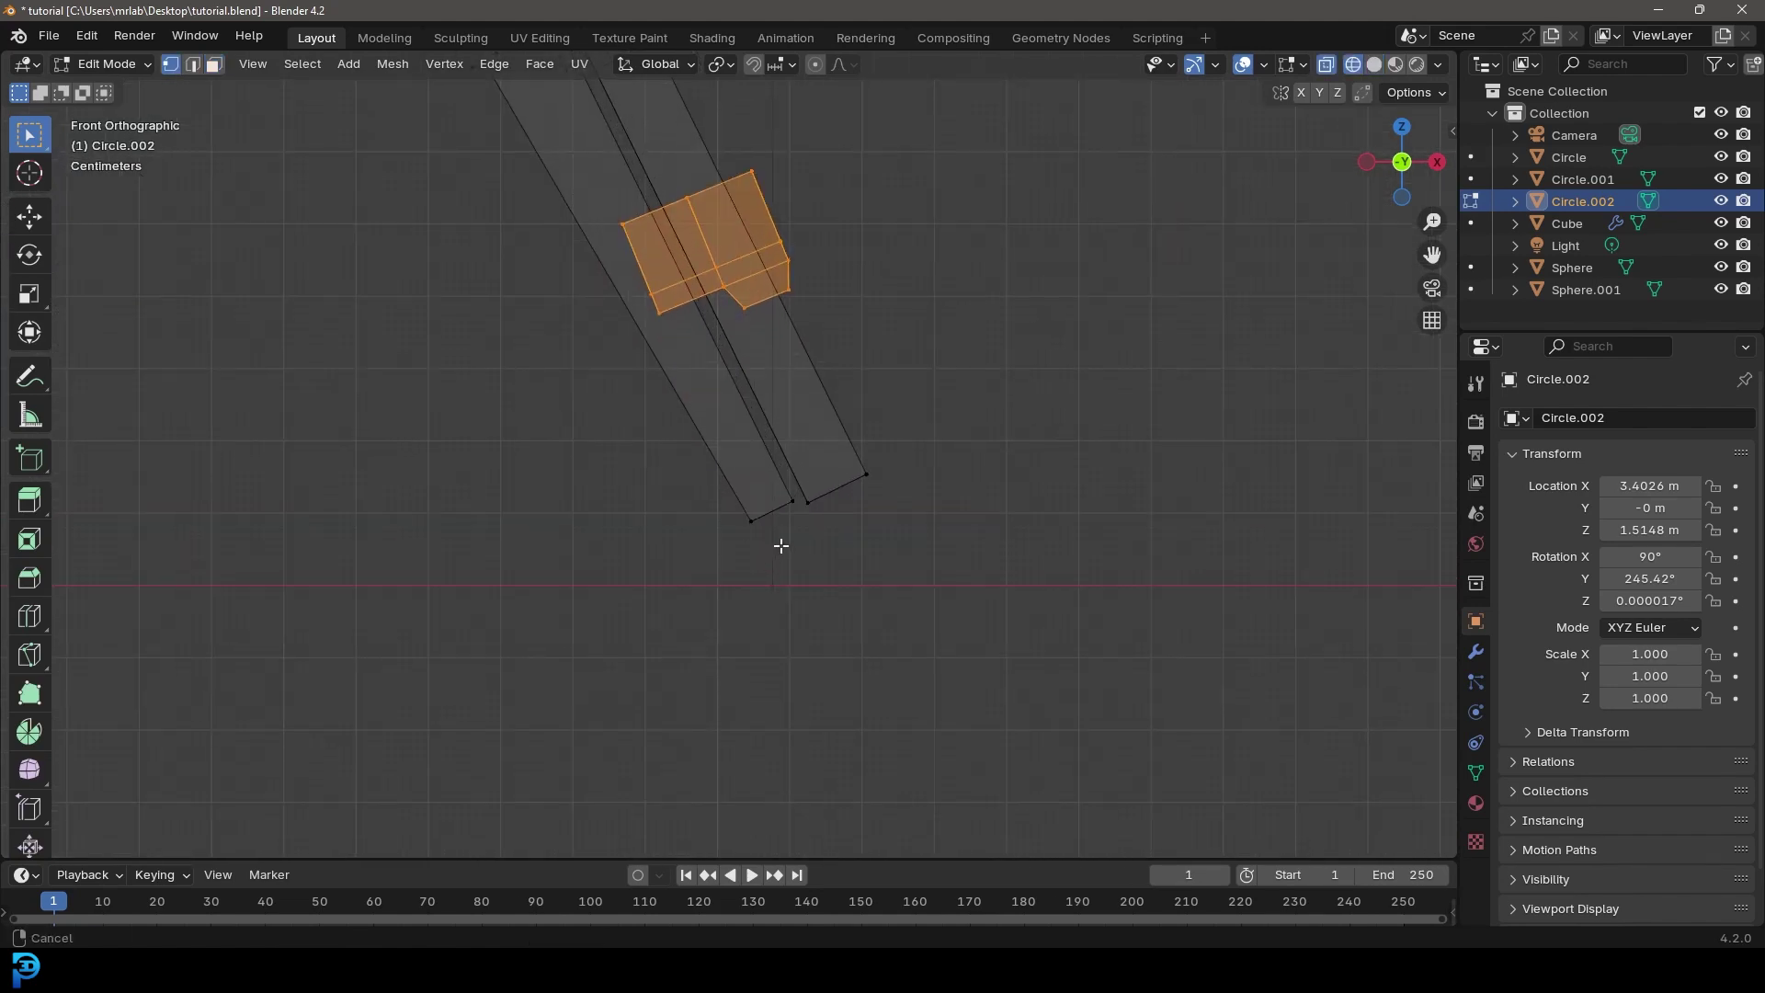
scroll(778, 549, up, 2)
drag(781, 563, 855, 520)
scroll(854, 552, down, 2)
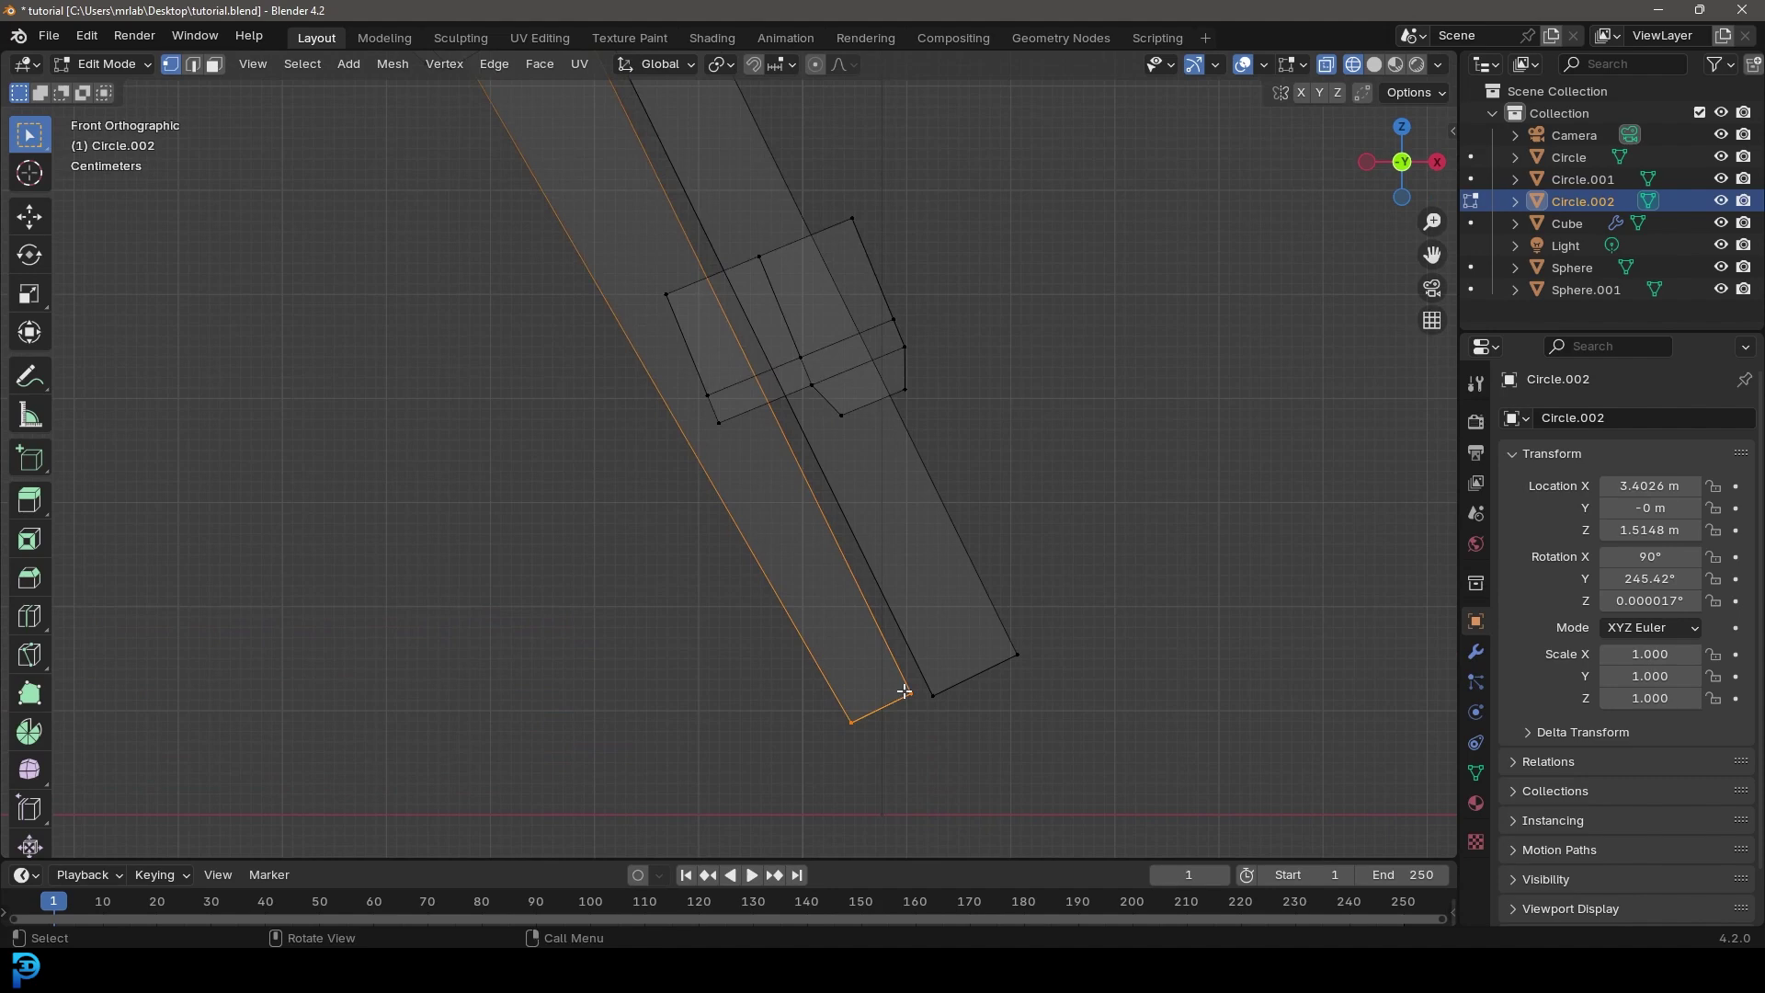
key(g)
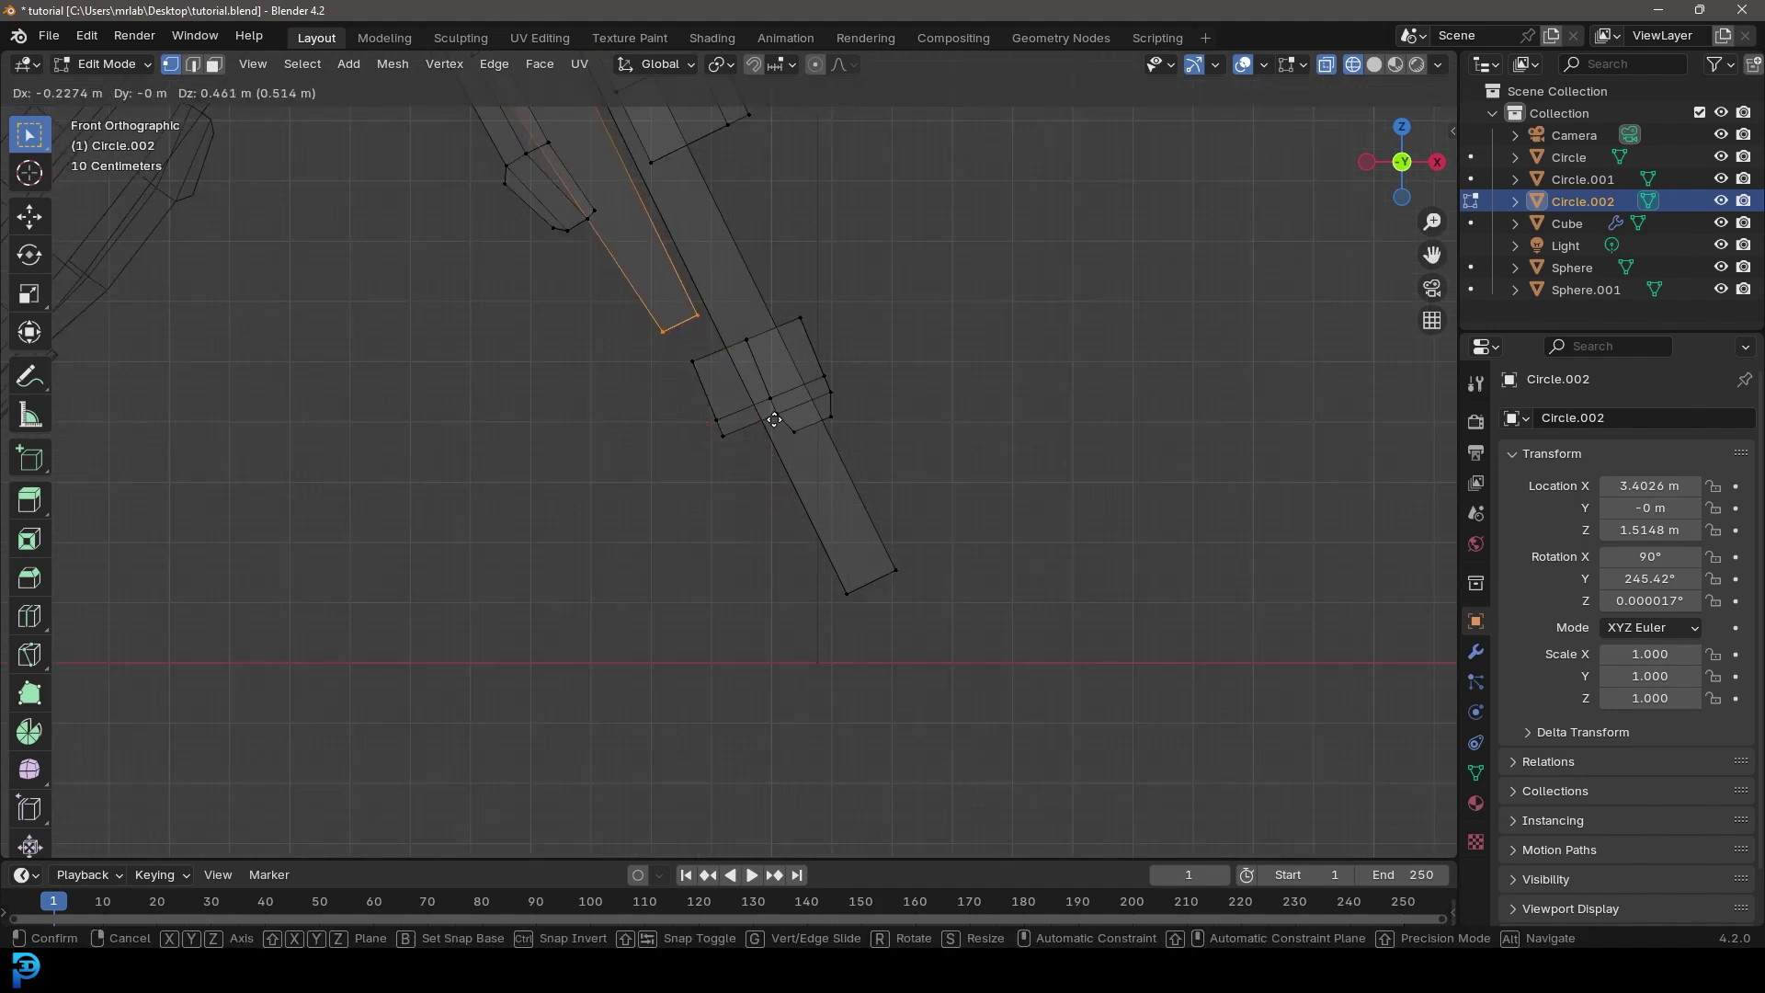
click(774, 420)
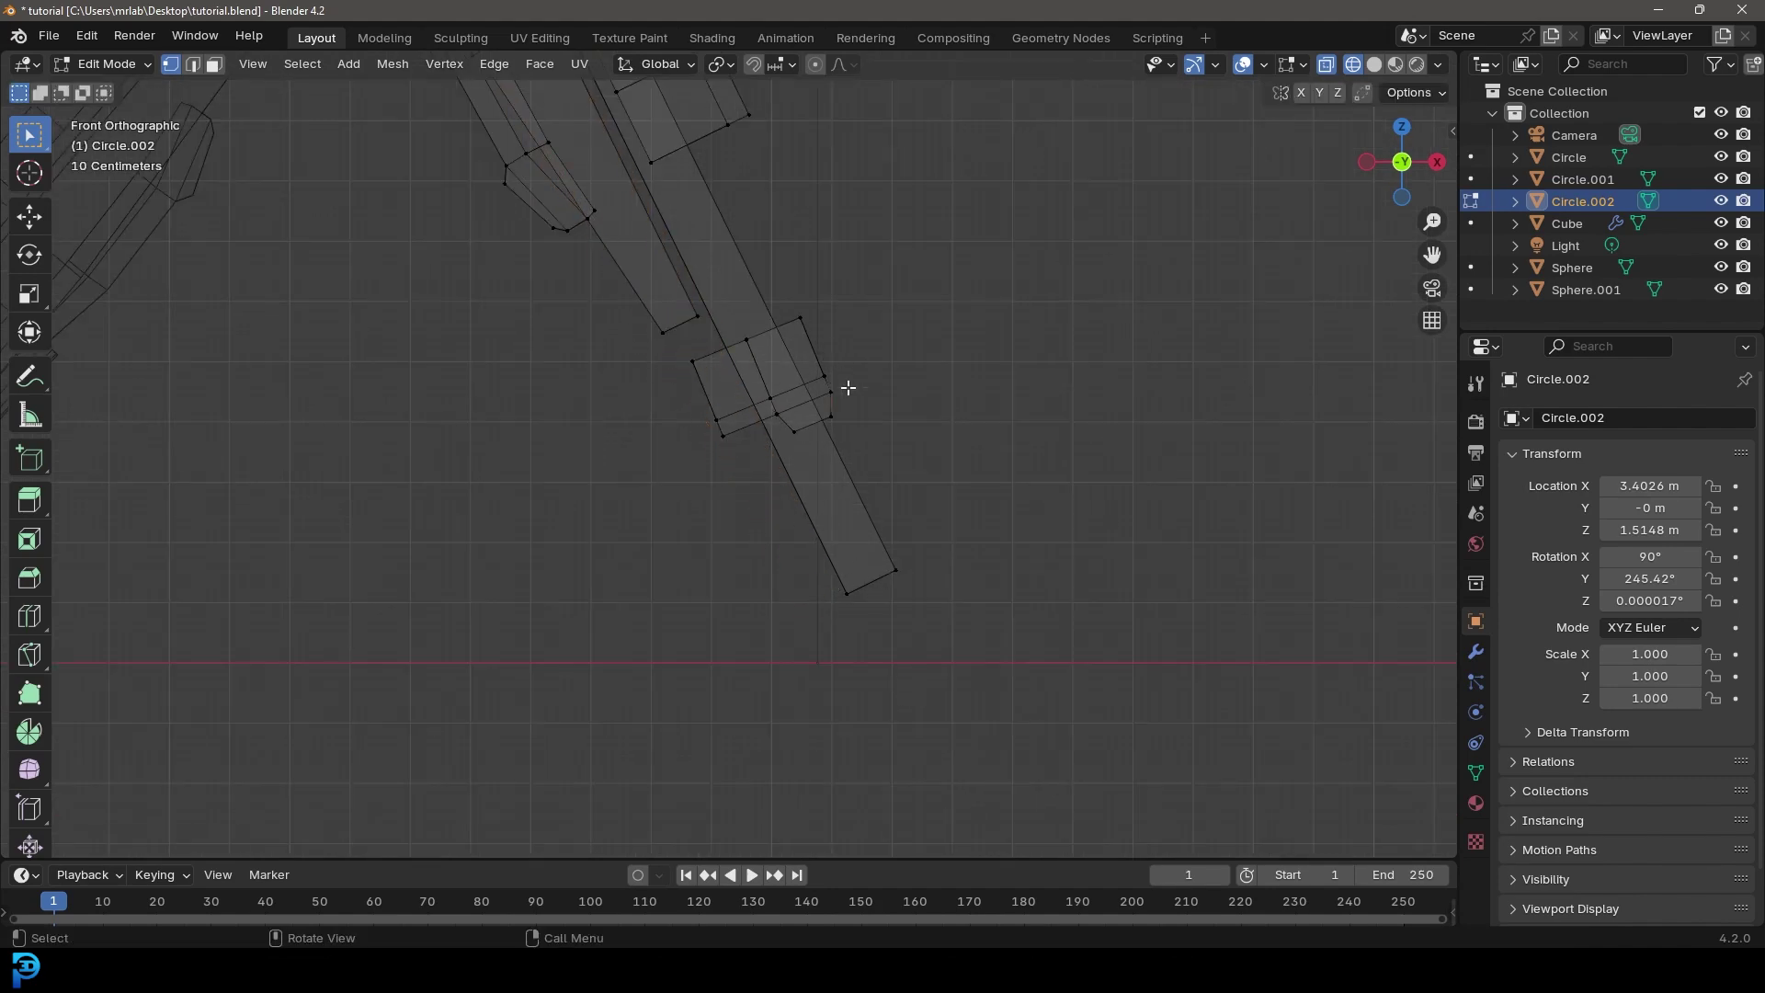
Step: Delete the small and large raised blocks from the last leg segment
key(l)
key(x)
click(898, 376)
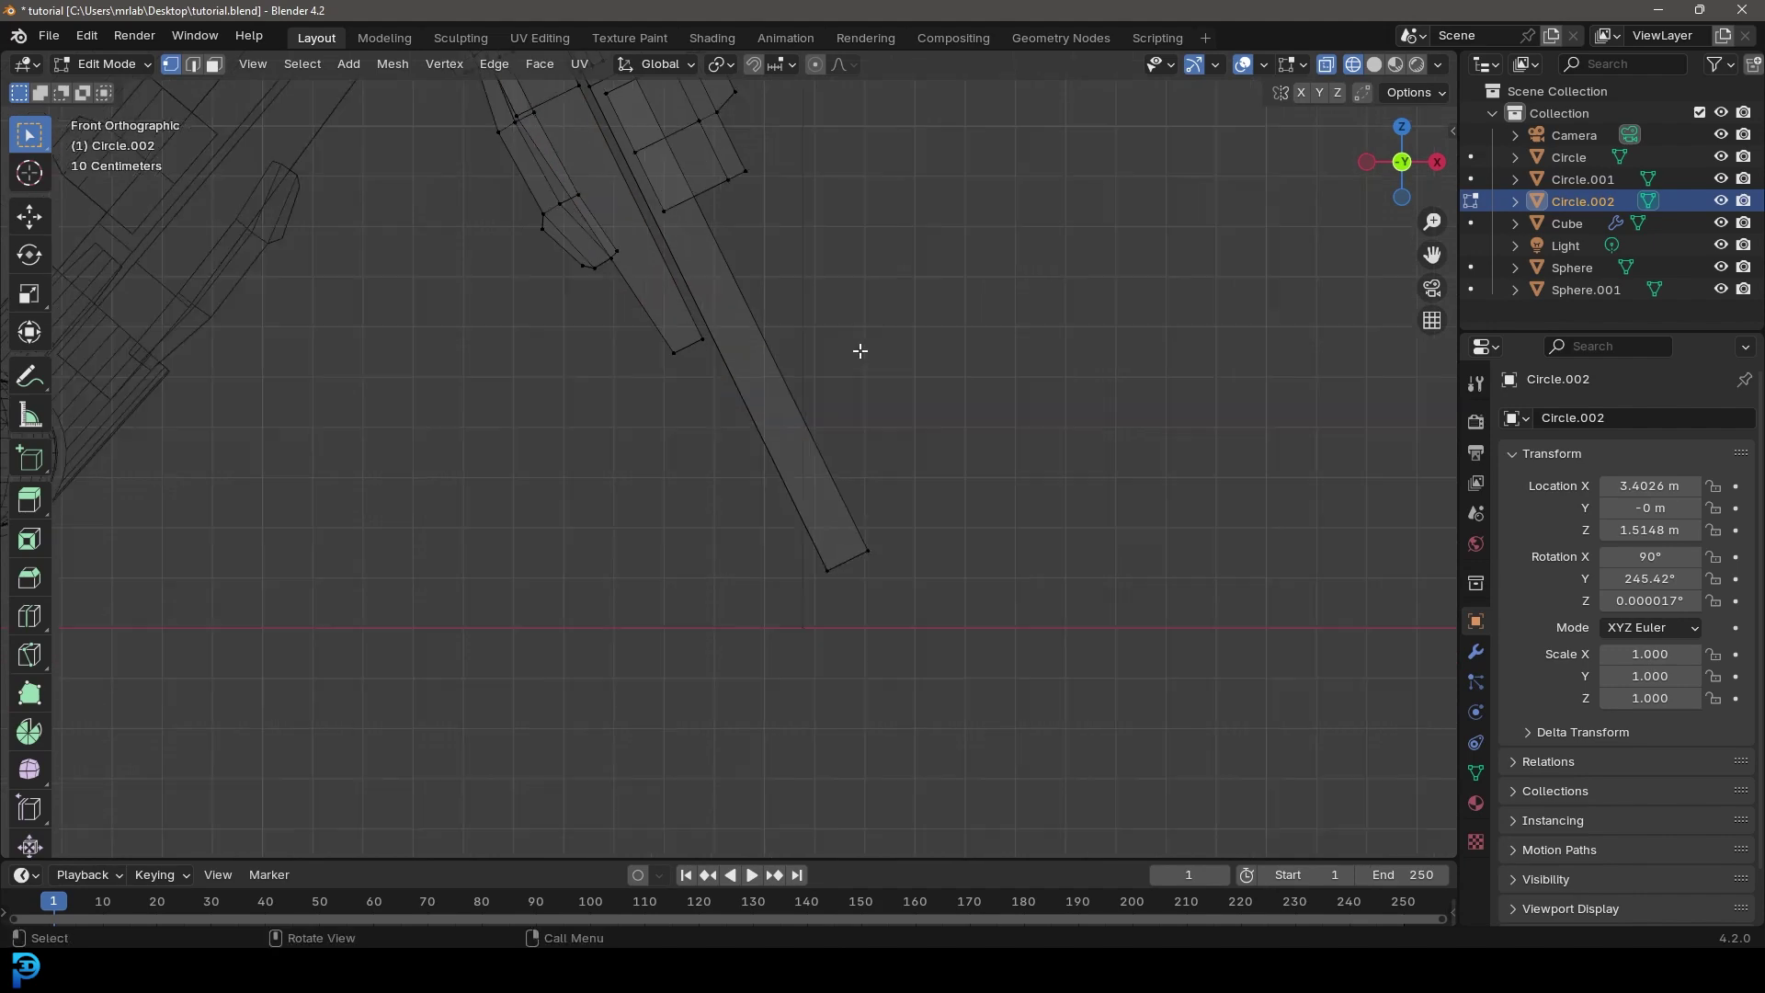
scroll(814, 402, down, 3)
scroll(813, 403, up, 2)
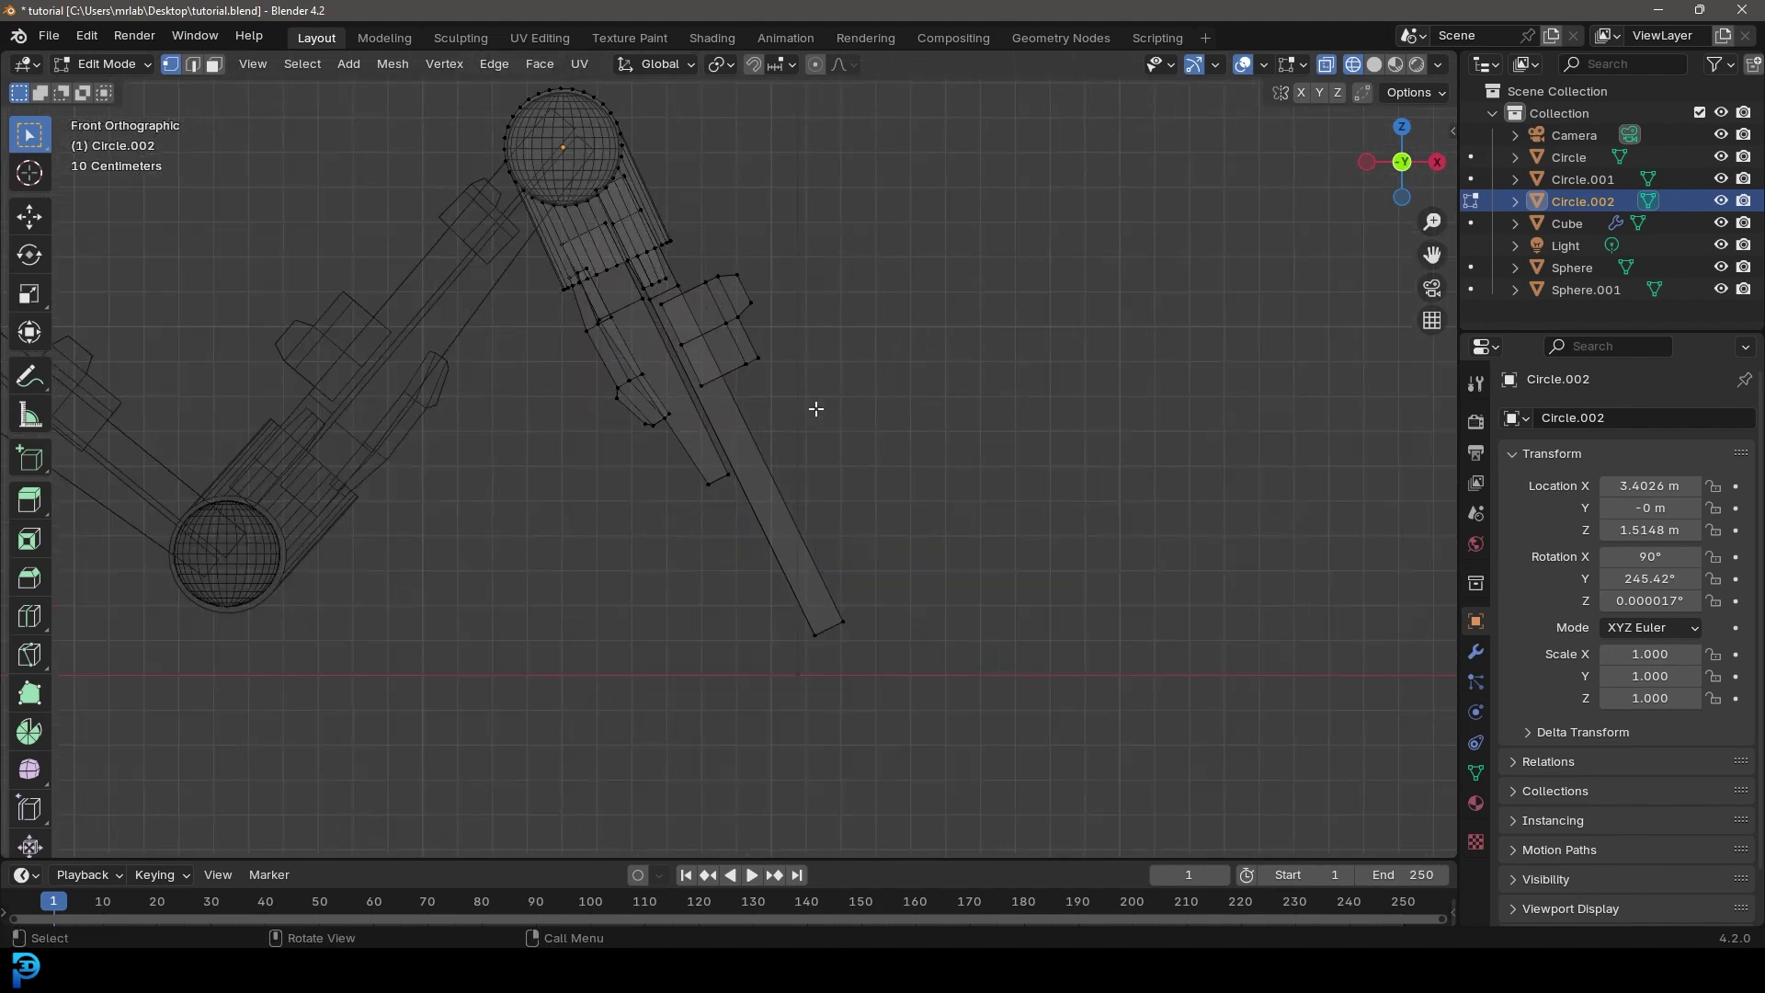
key(l)
key(x)
click(754, 261)
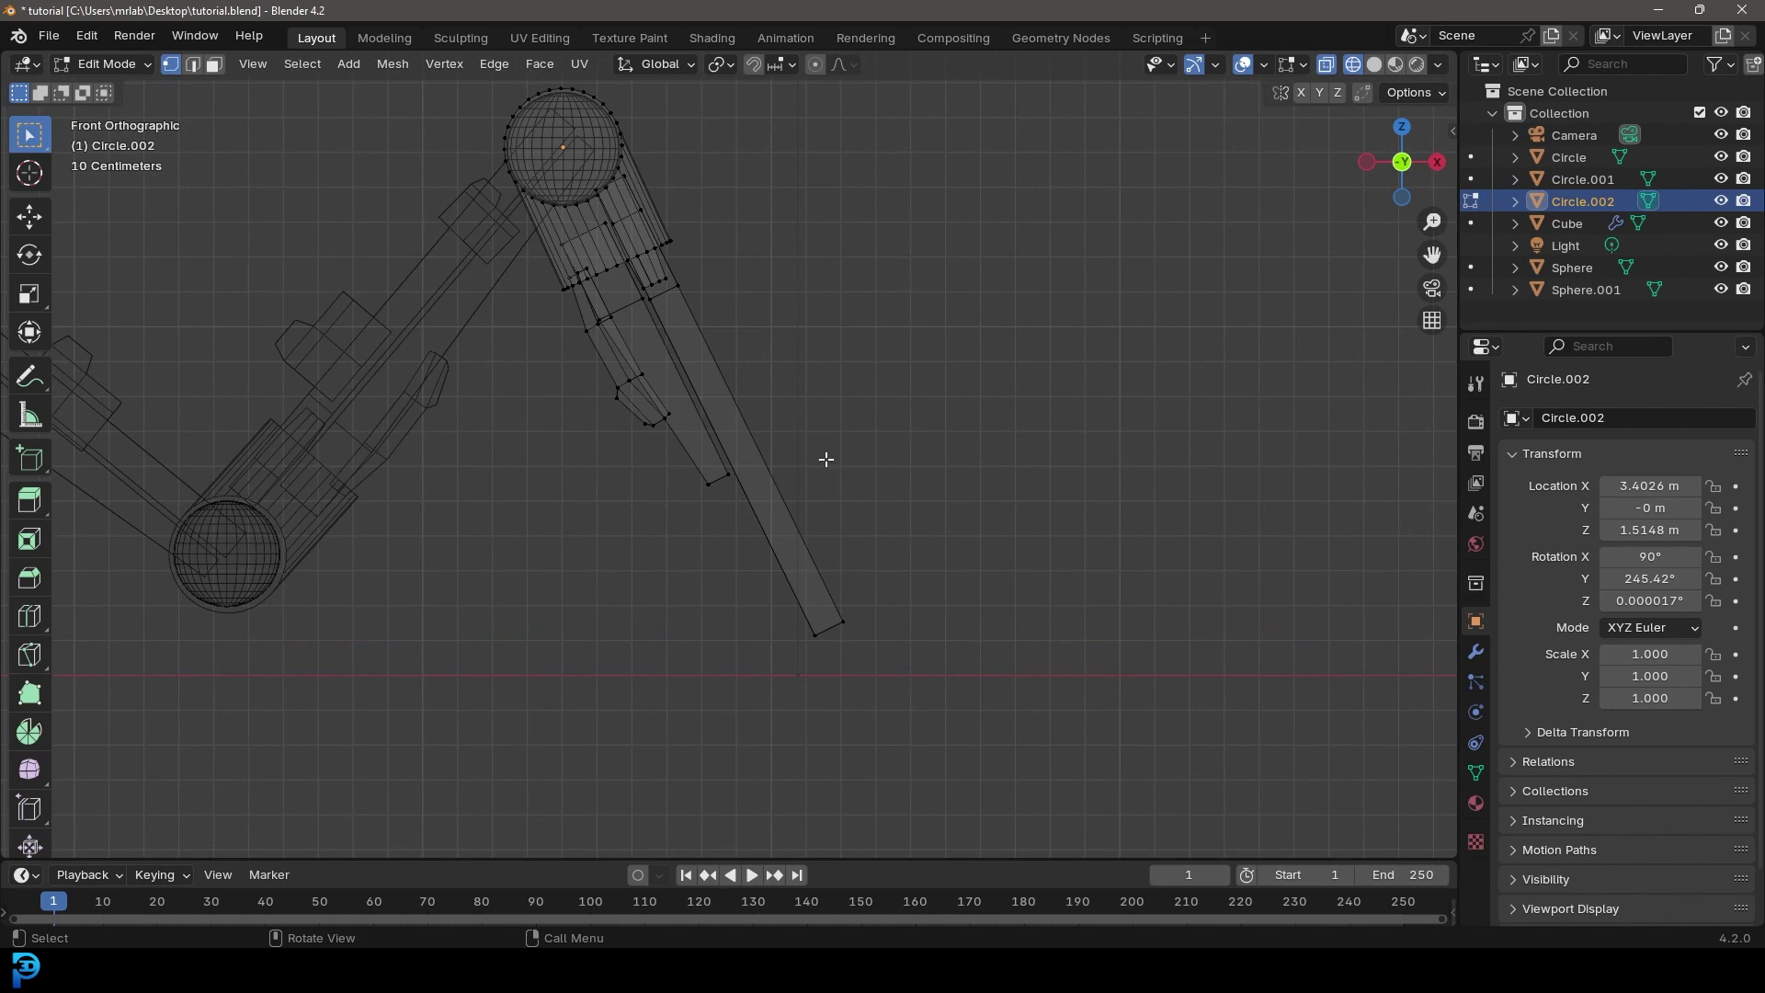
Step: Extrude the end of the last segment's long bar toward the ground and scale the new end down to a taper
scroll(898, 746, up, 2)
drag(859, 670, 717, 523)
scroll(780, 524, up, 2)
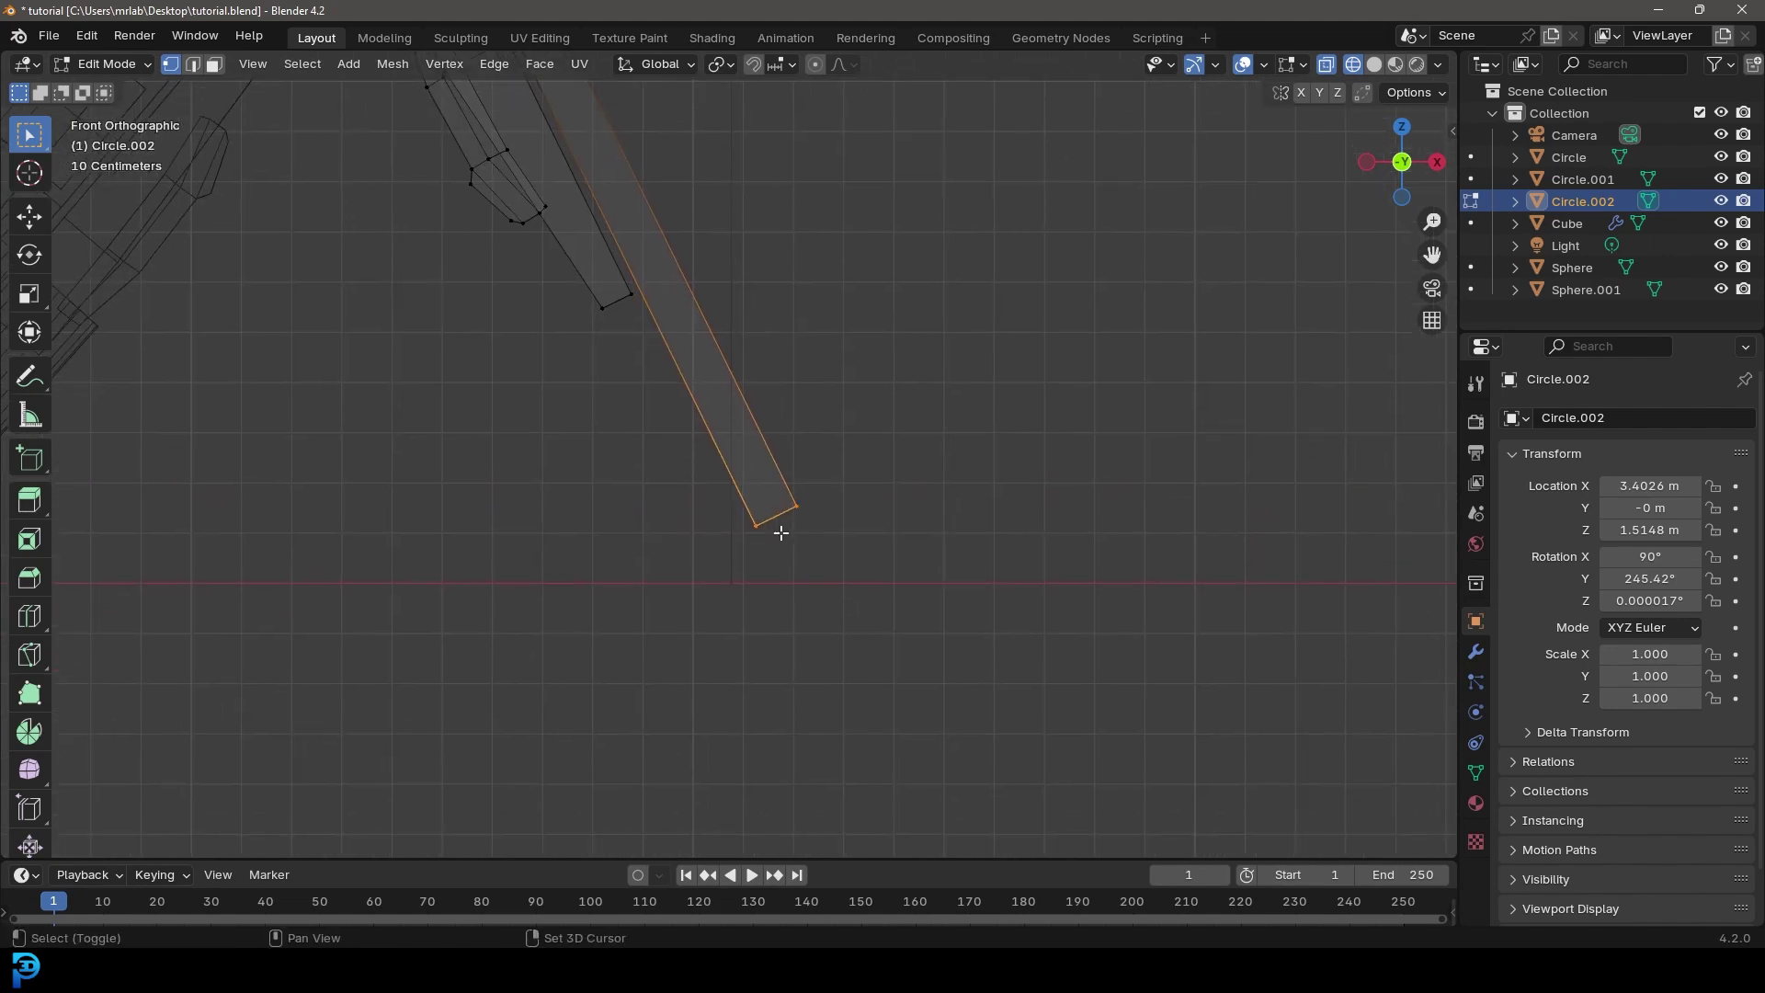
key(e)
click(870, 631)
key(s)
click(914, 622)
Step: Rotate the tapered foot tip level and move it so it rests on the ground line
scroll(914, 622, up, 2)
key(g)
key(r)
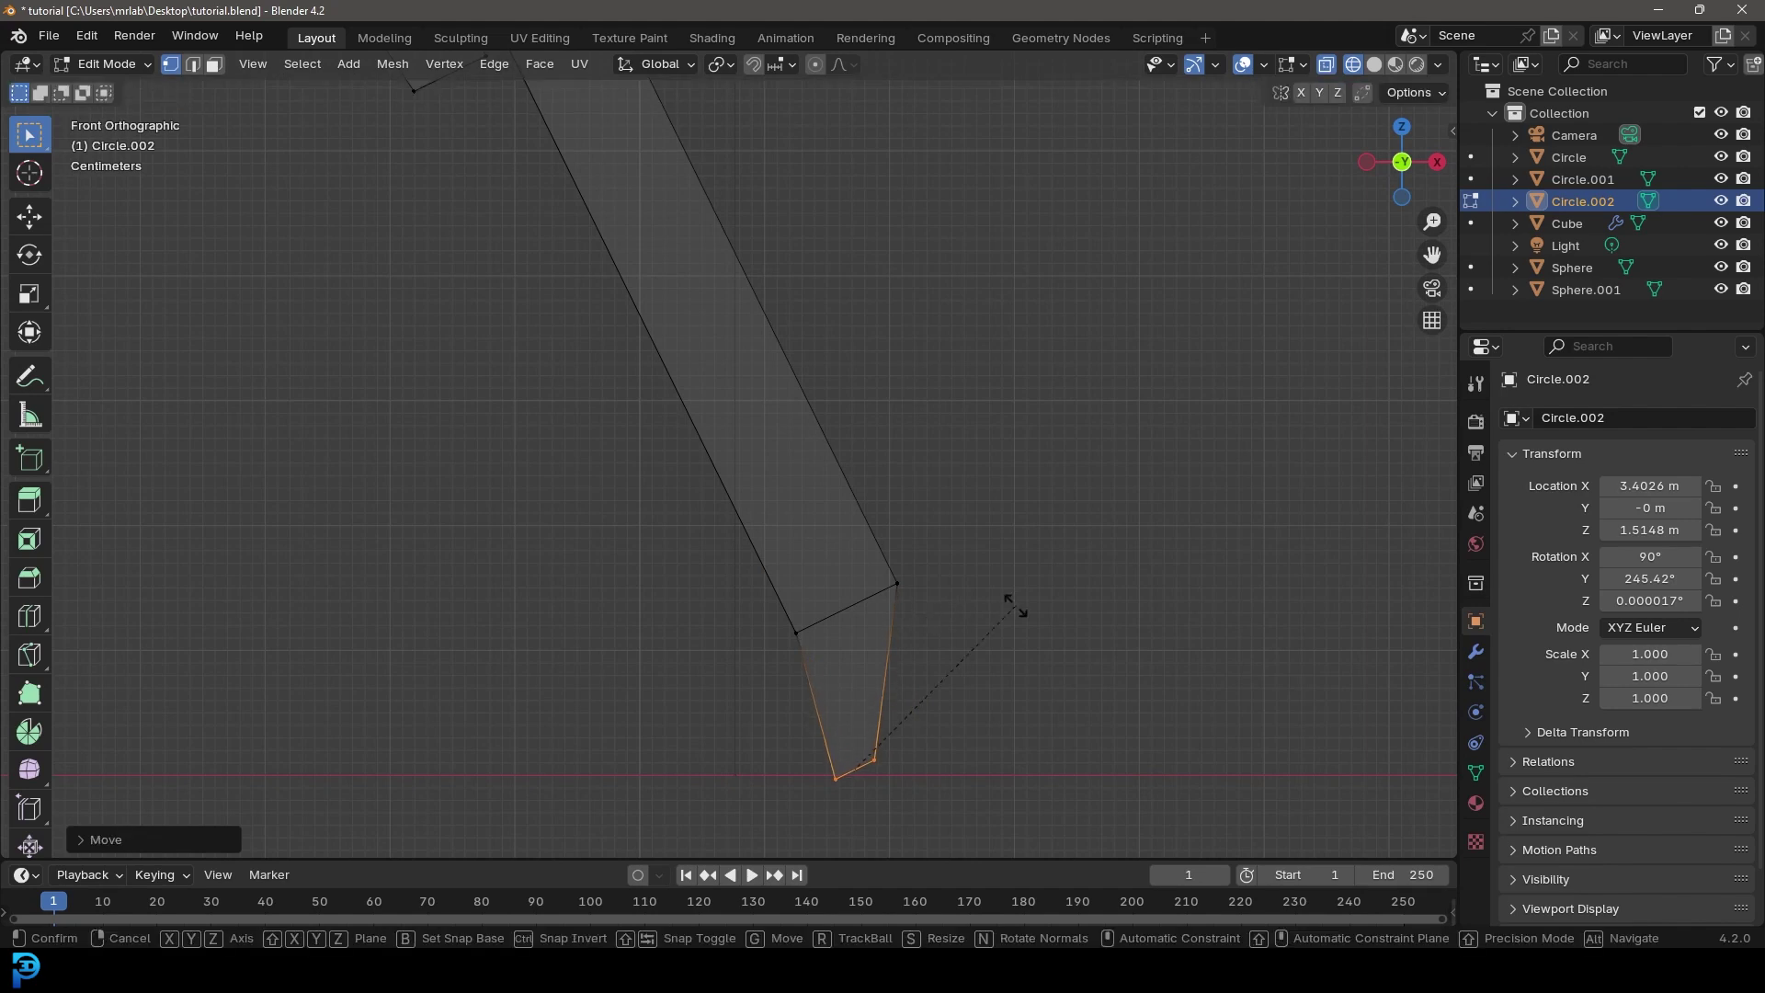
click(1025, 701)
key(g)
click(1025, 703)
scroll(976, 661, down, 8)
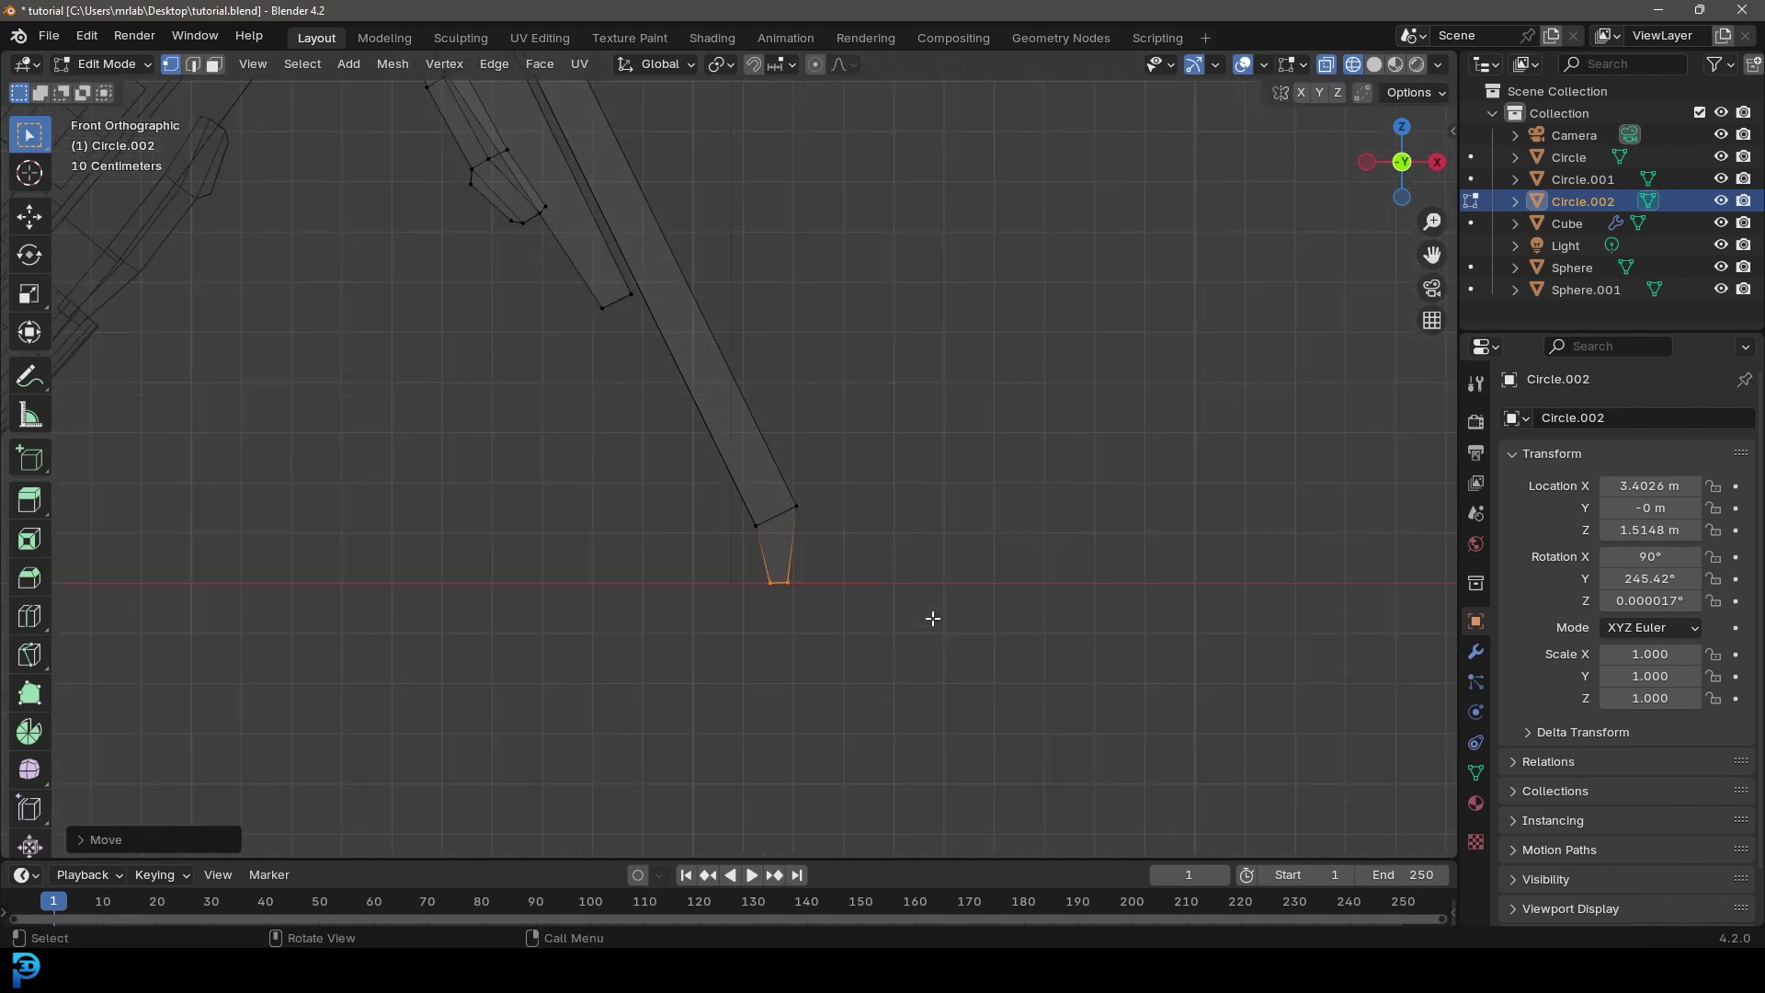
shift+middle_drag(700, 464, 931, 582)
scroll(1102, 577, up, 2)
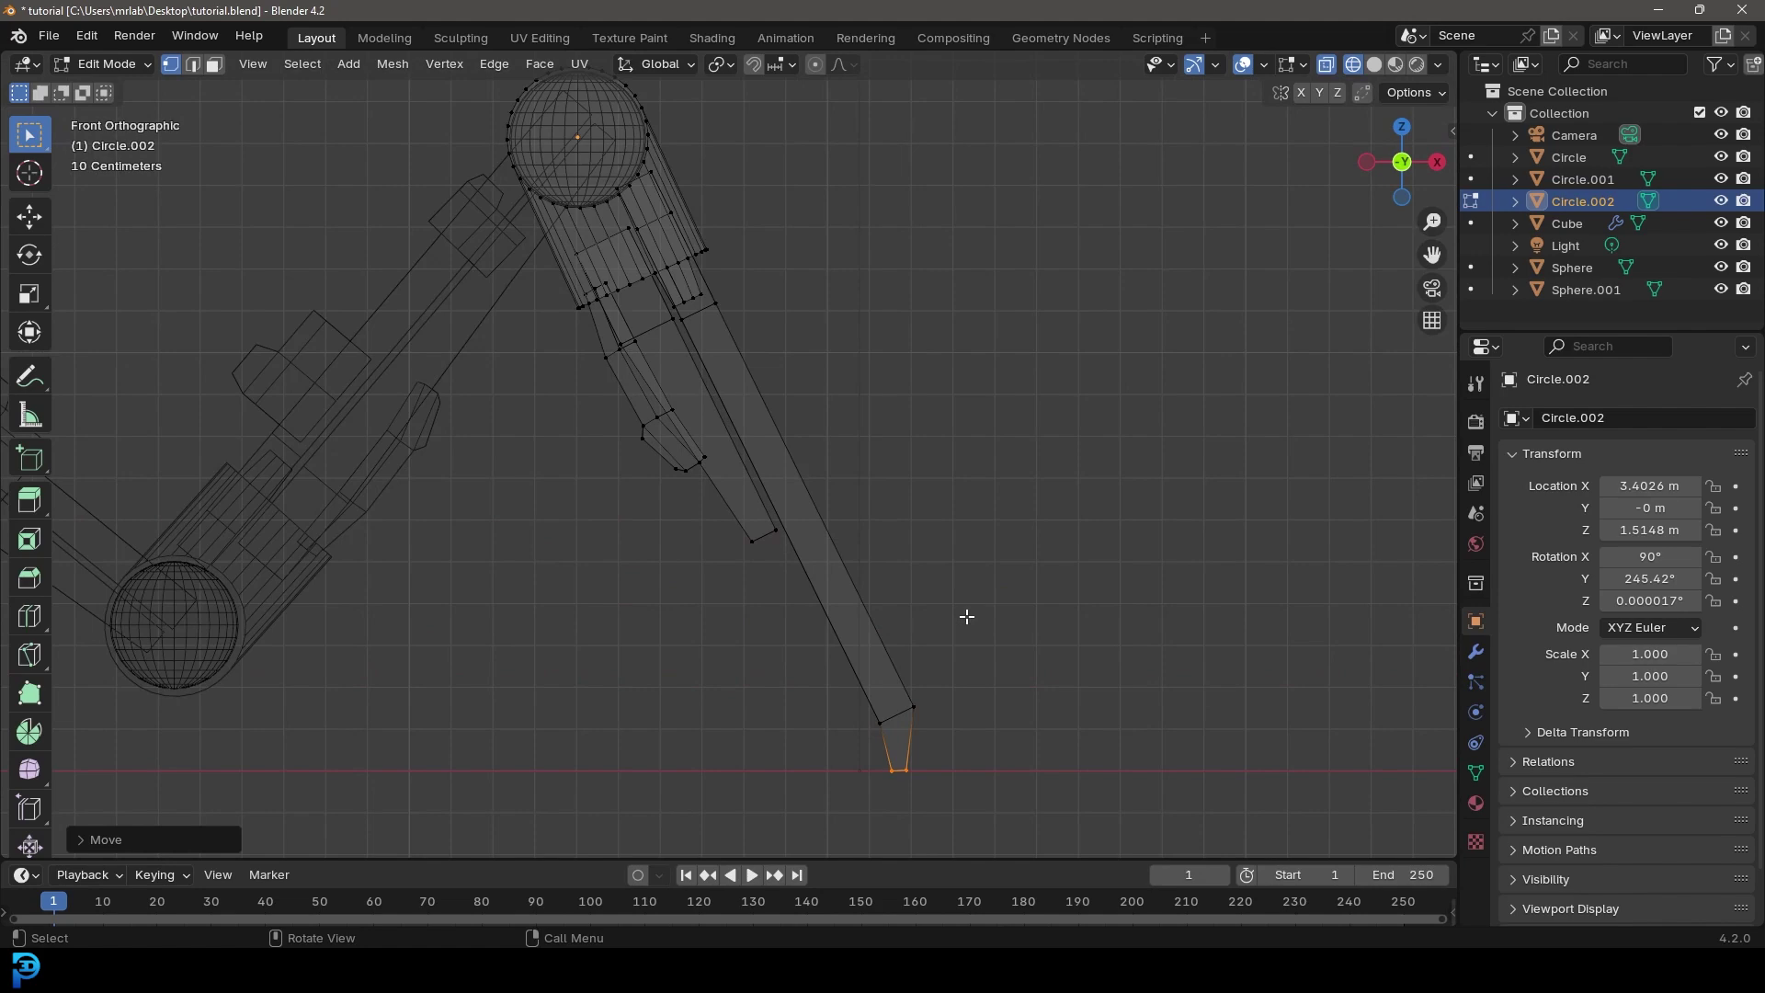
Step: Switch back to solid shading and add a centered lengthwise loop cut along the last segment's long bar
key(shift+z)
middle_drag(1068, 551, 792, 551)
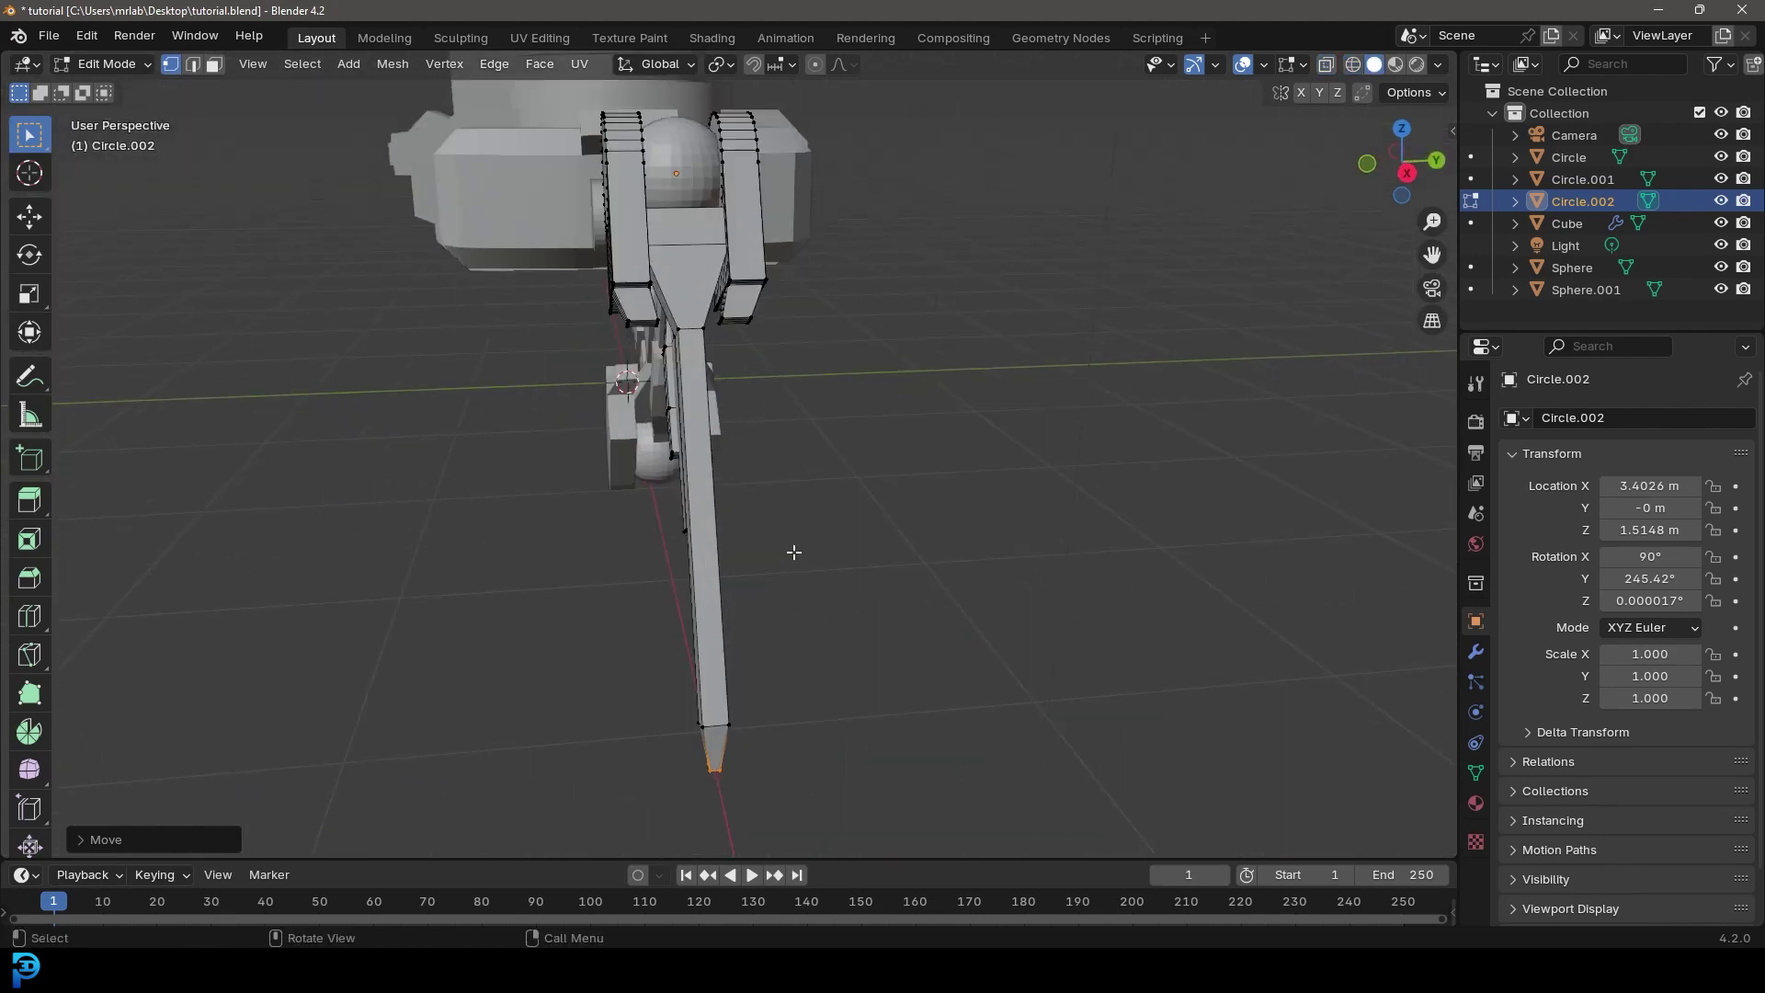
scroll(743, 501, up, 2)
key(ctrl+r)
click(725, 492)
right_click(725, 492)
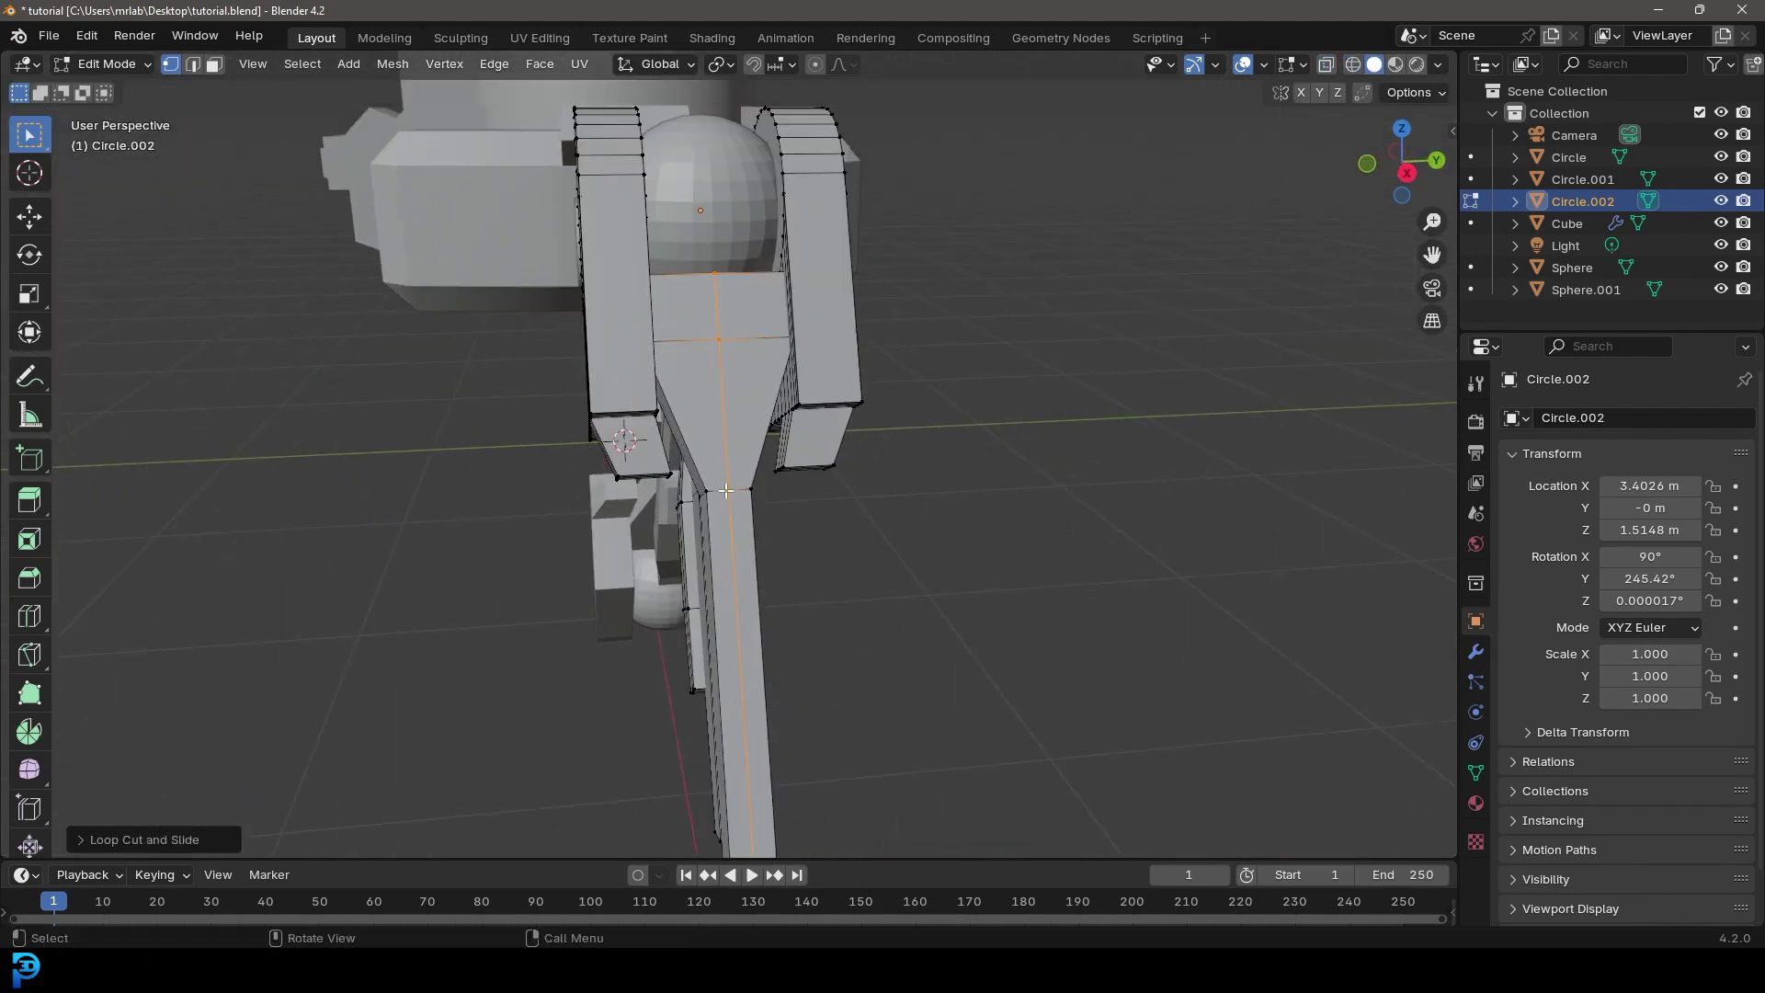
scroll(854, 611, down, 4)
middle_drag(855, 610, 859, 560)
scroll(831, 583, up, 4)
scroll(827, 557, down, 3)
middle_drag(724, 555, 842, 553)
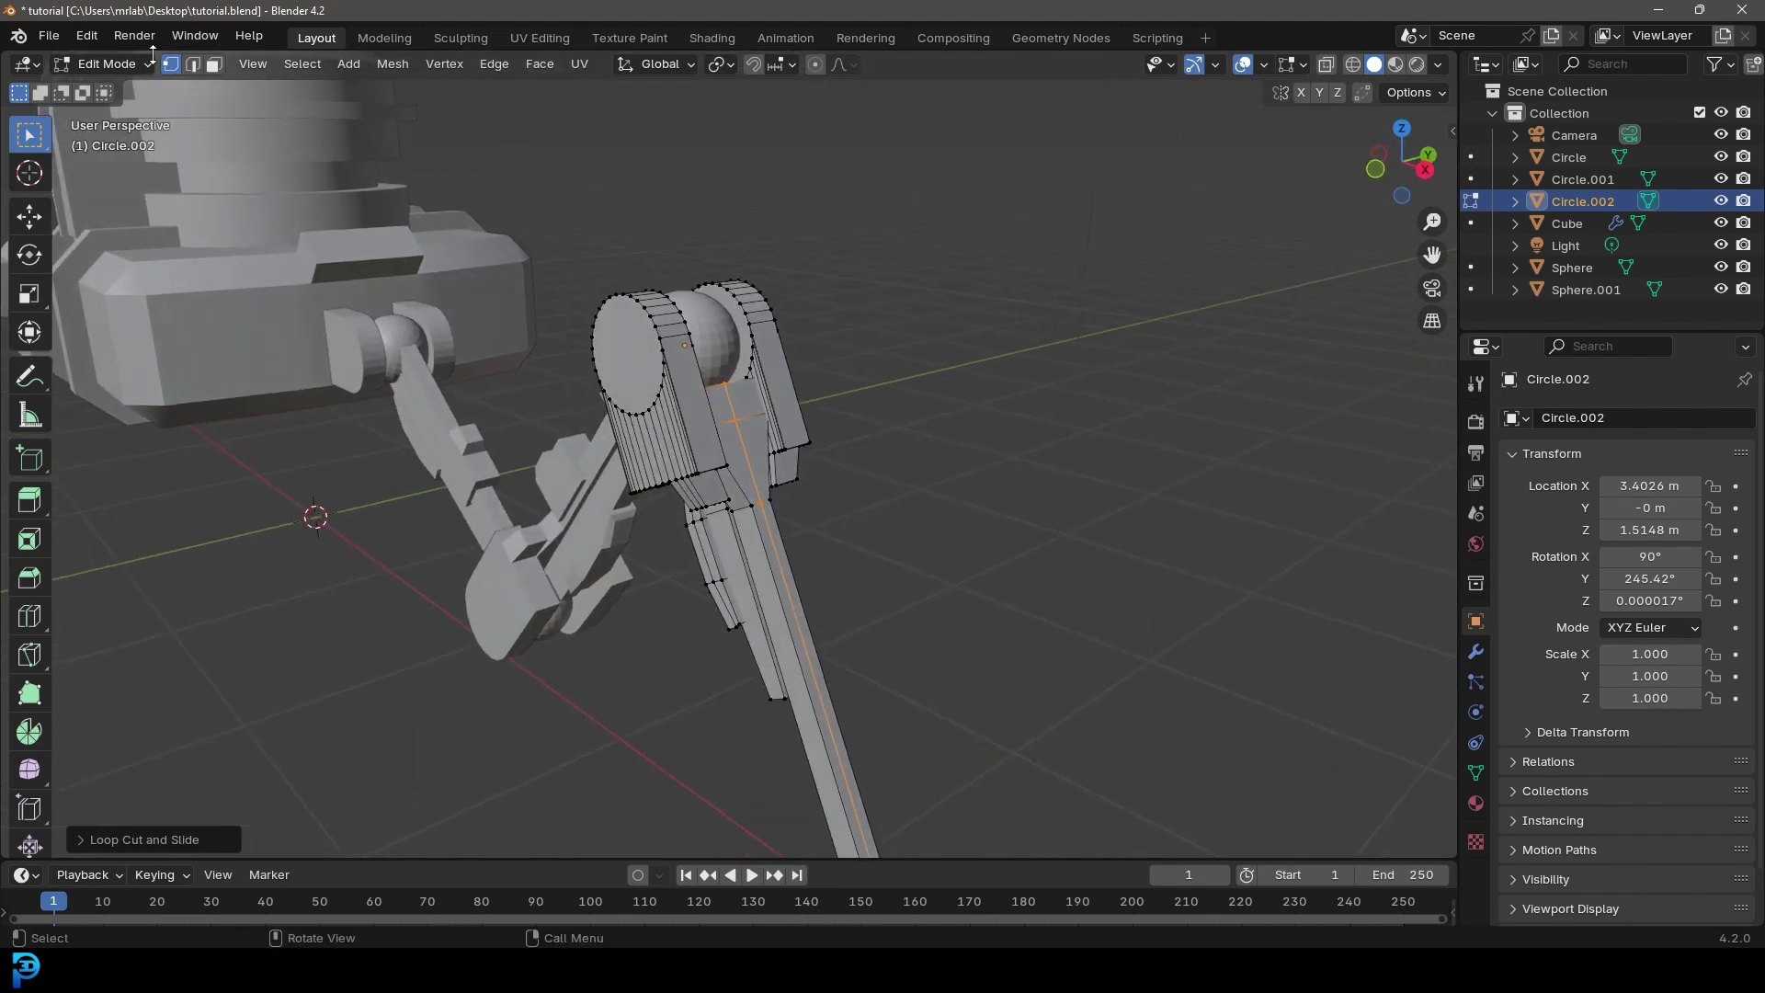
Step: Extrude the long outer face of the last segment's bar about 0.37 m outward and switch to wireframe shading
click(217, 65)
shift+middle_drag(895, 615, 662, 359)
click(649, 333)
shift+middle_drag(653, 166, 736, 493)
scroll(662, 437, down, 4)
key(KP_1)
key(e)
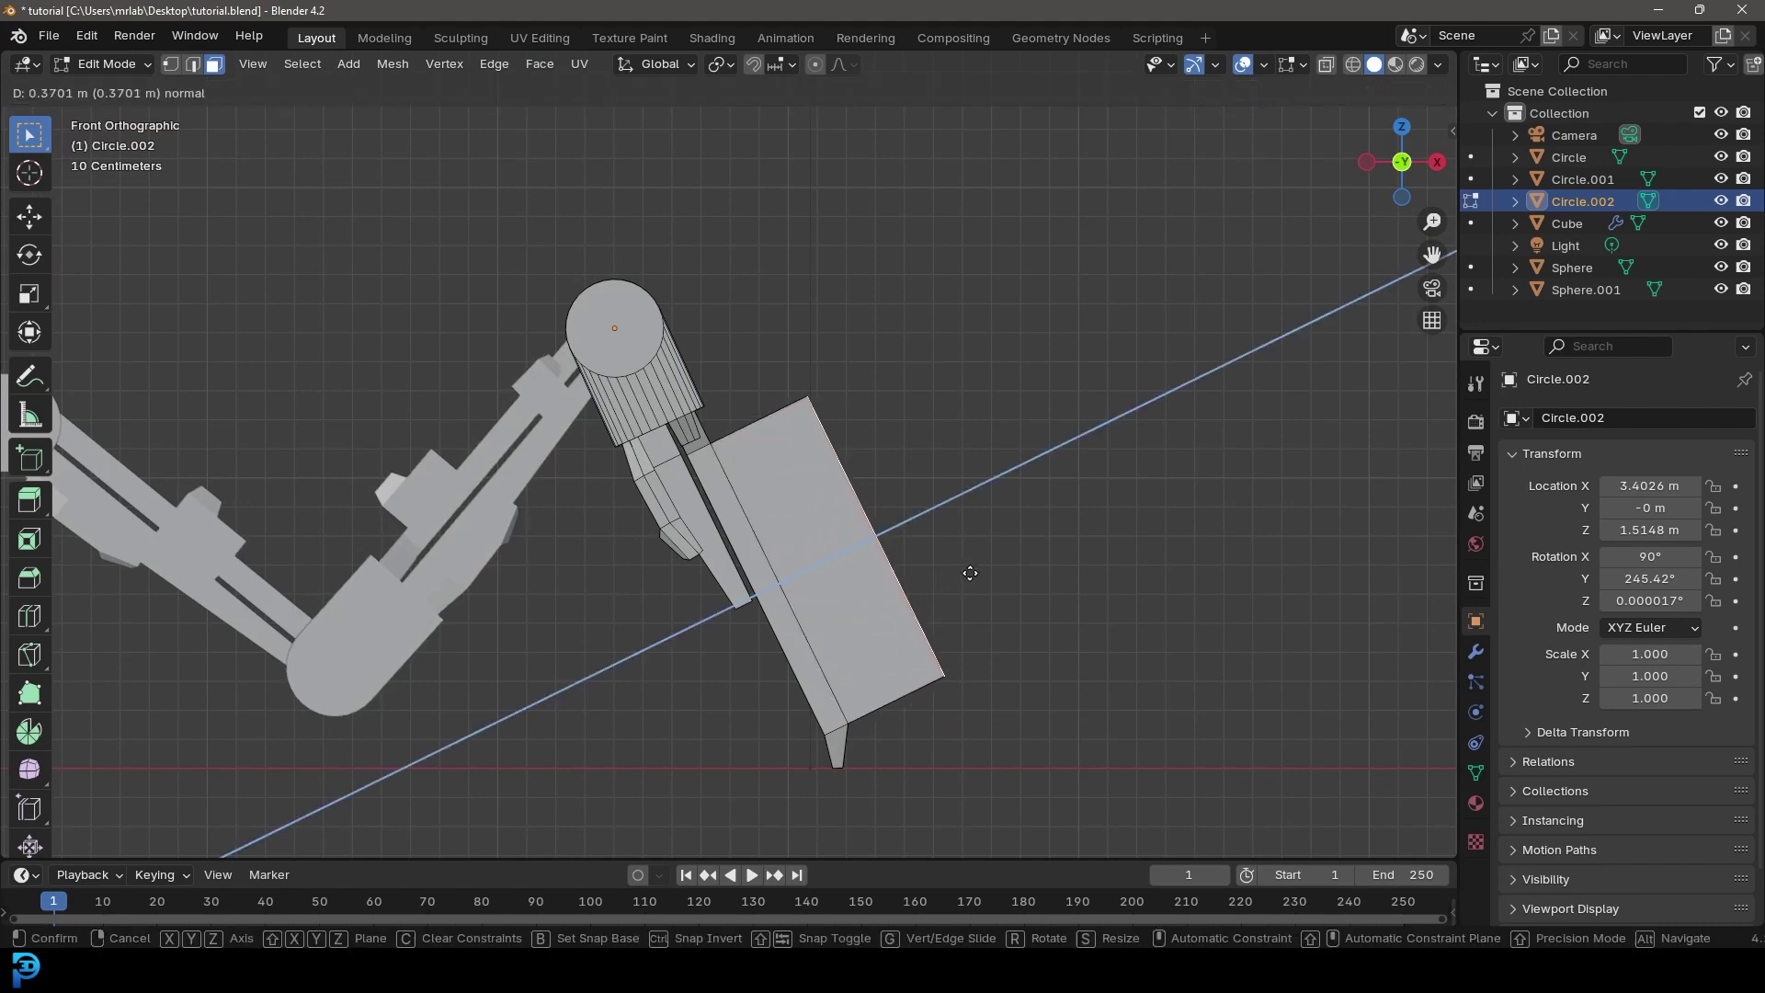
click(970, 573)
key(z)
click(804, 352)
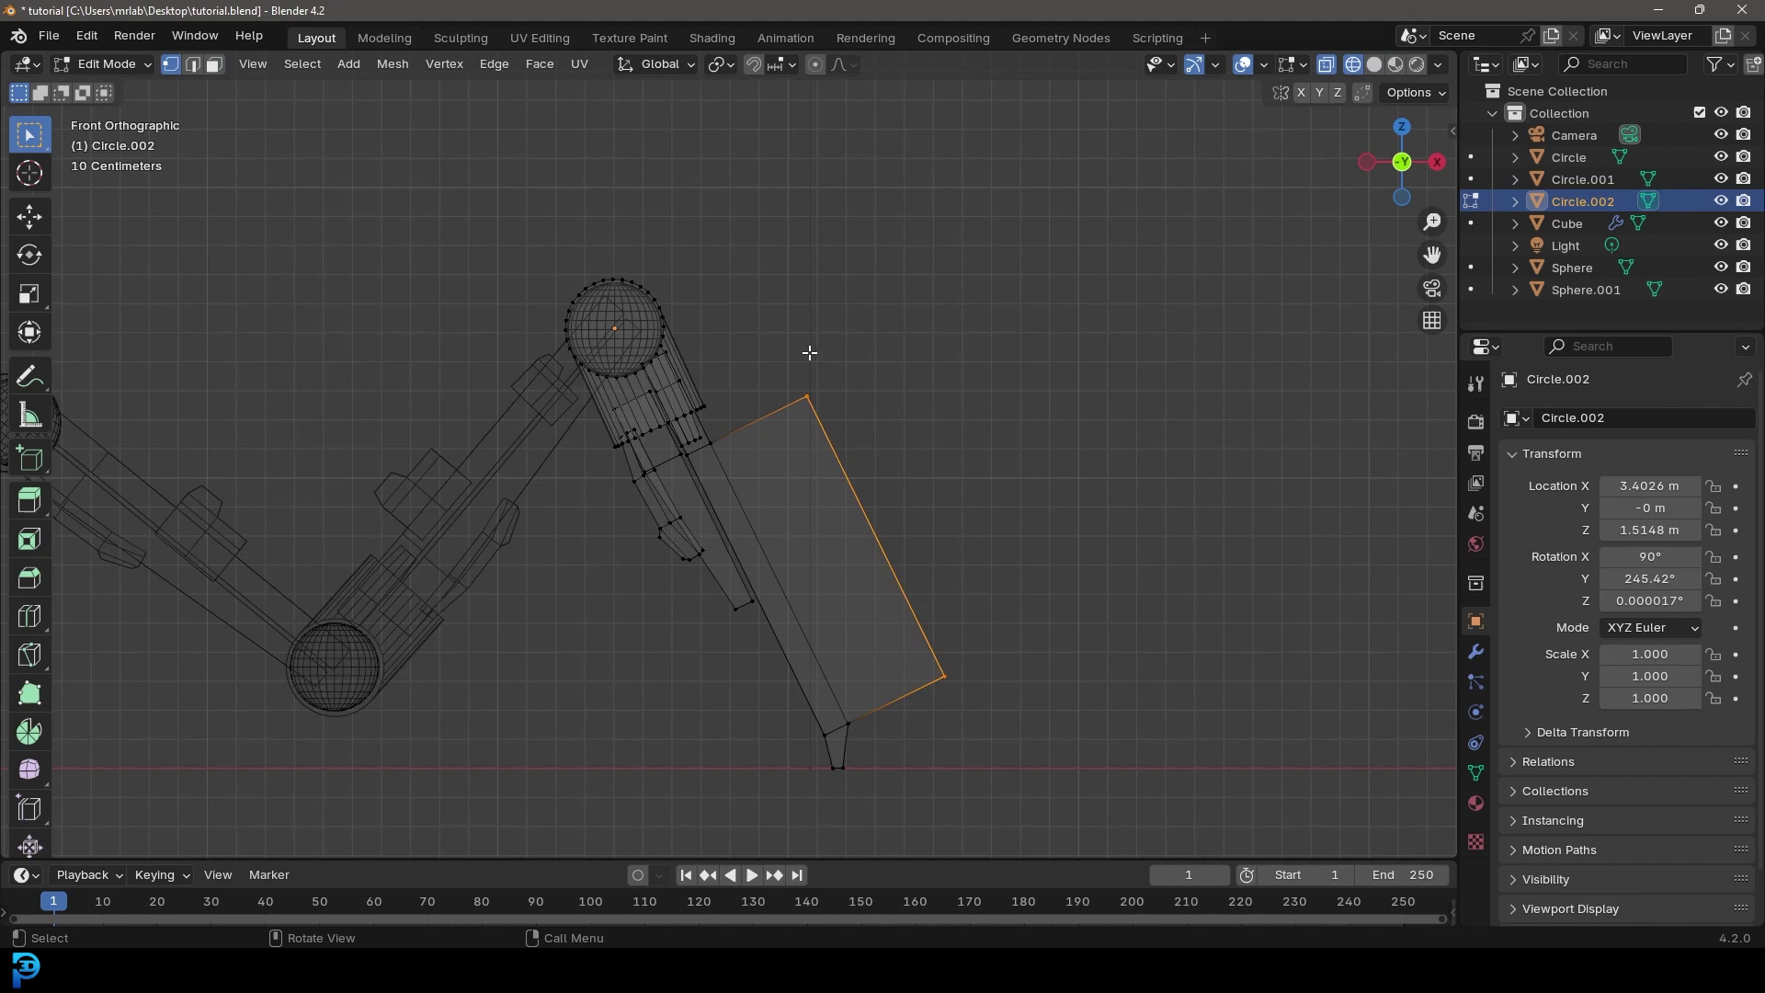
Step: Move the lower outer corner of the last segment's extruded plate inward and down to just beside the foot, and return to solid shading
shift+middle_drag(992, 716, 949, 498)
scroll(956, 506, up, 2)
drag(1028, 531, 965, 394)
key(g)
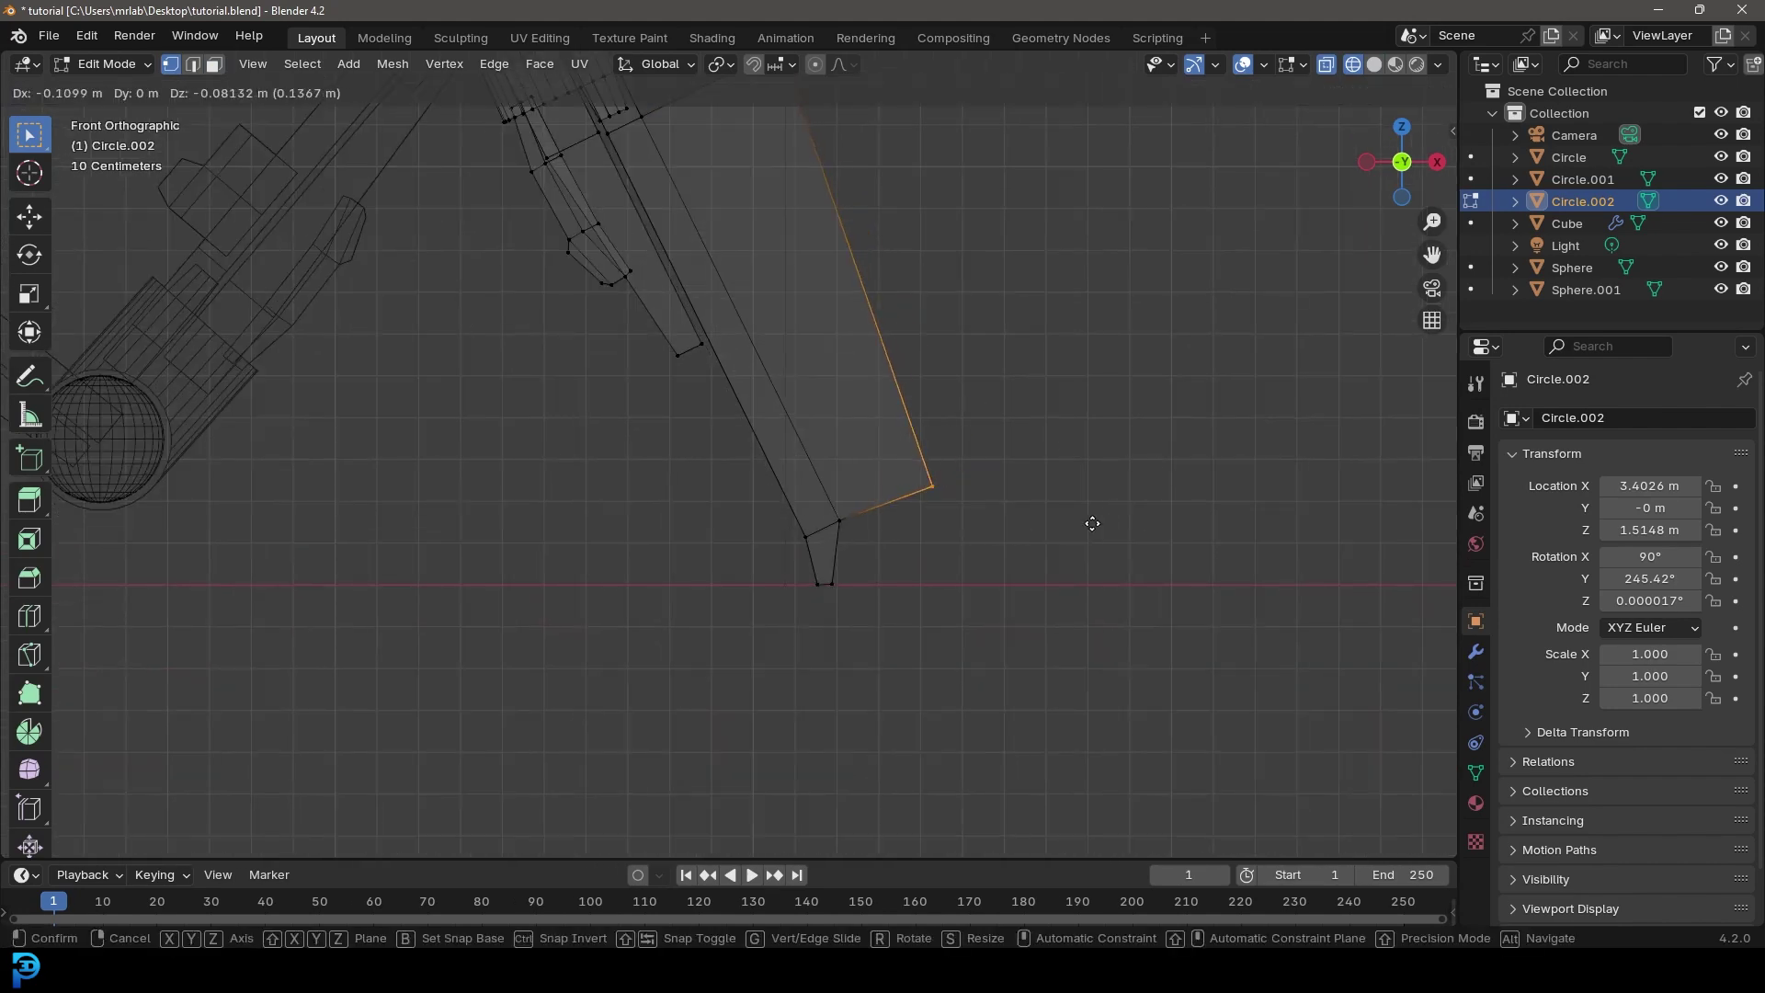
click(1037, 559)
scroll(934, 429, down, 2)
scroll(851, 340, up, 1)
shift+middle_drag(748, 220, 872, 526)
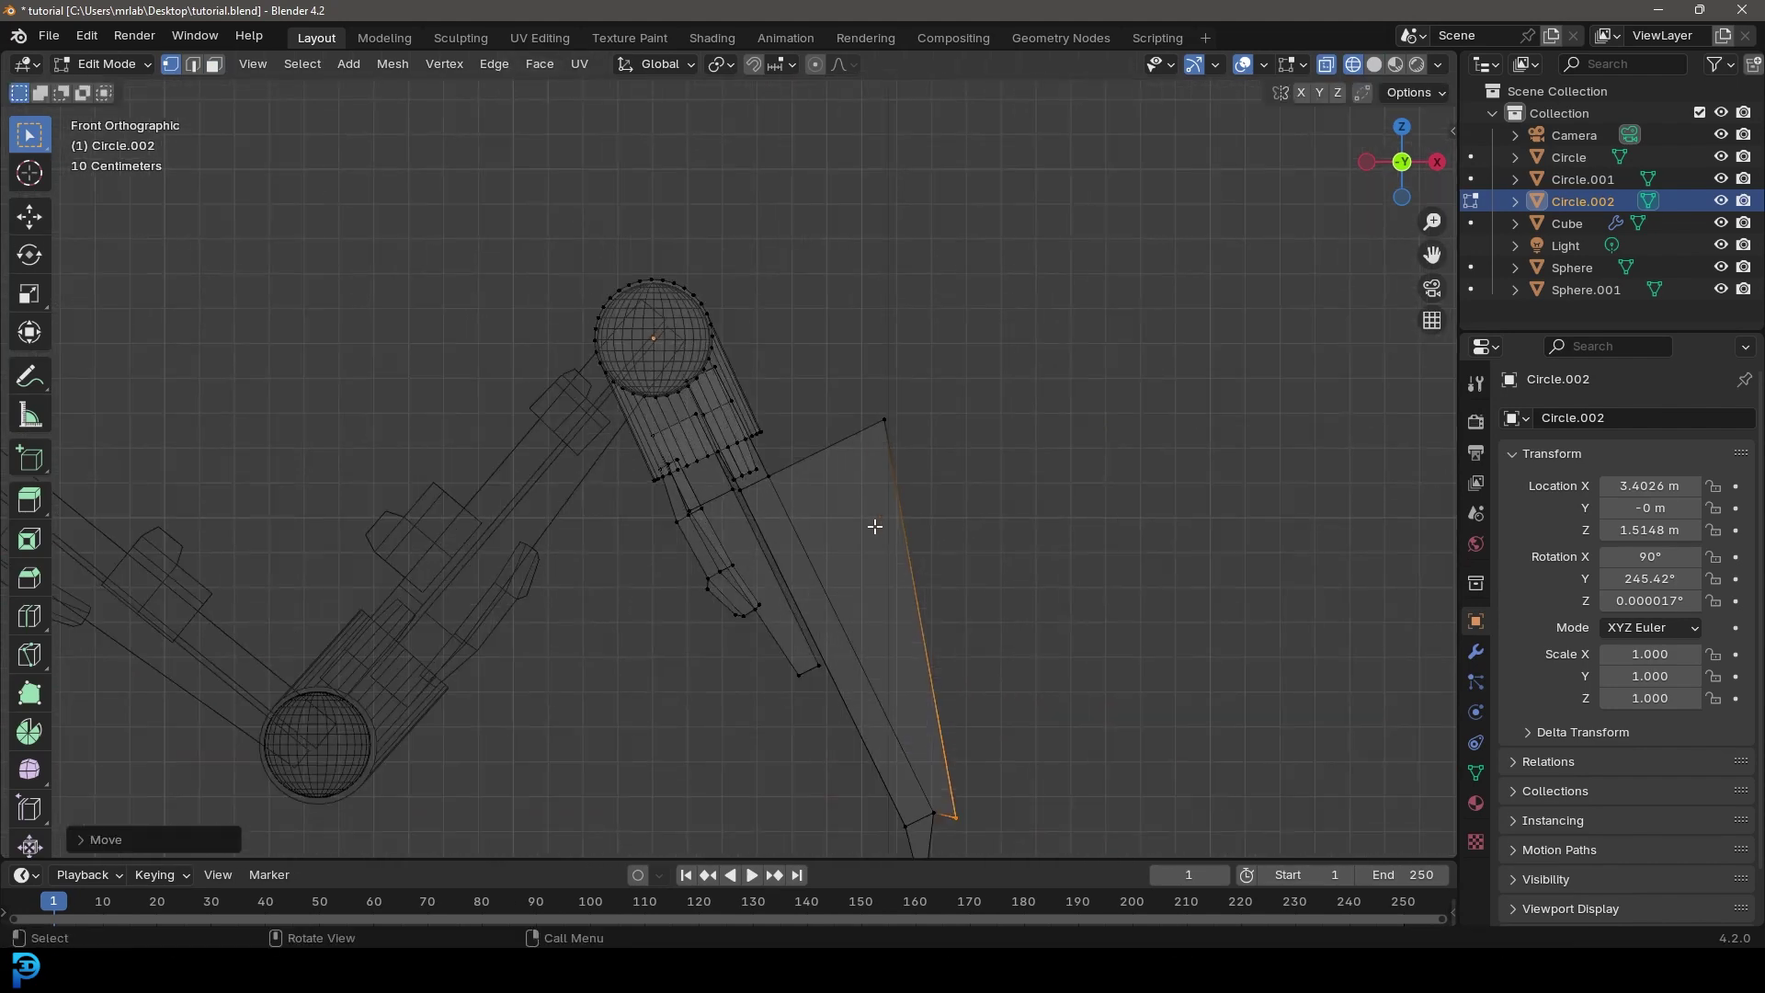
scroll(833, 451, down, 3)
key(z)
click(1097, 504)
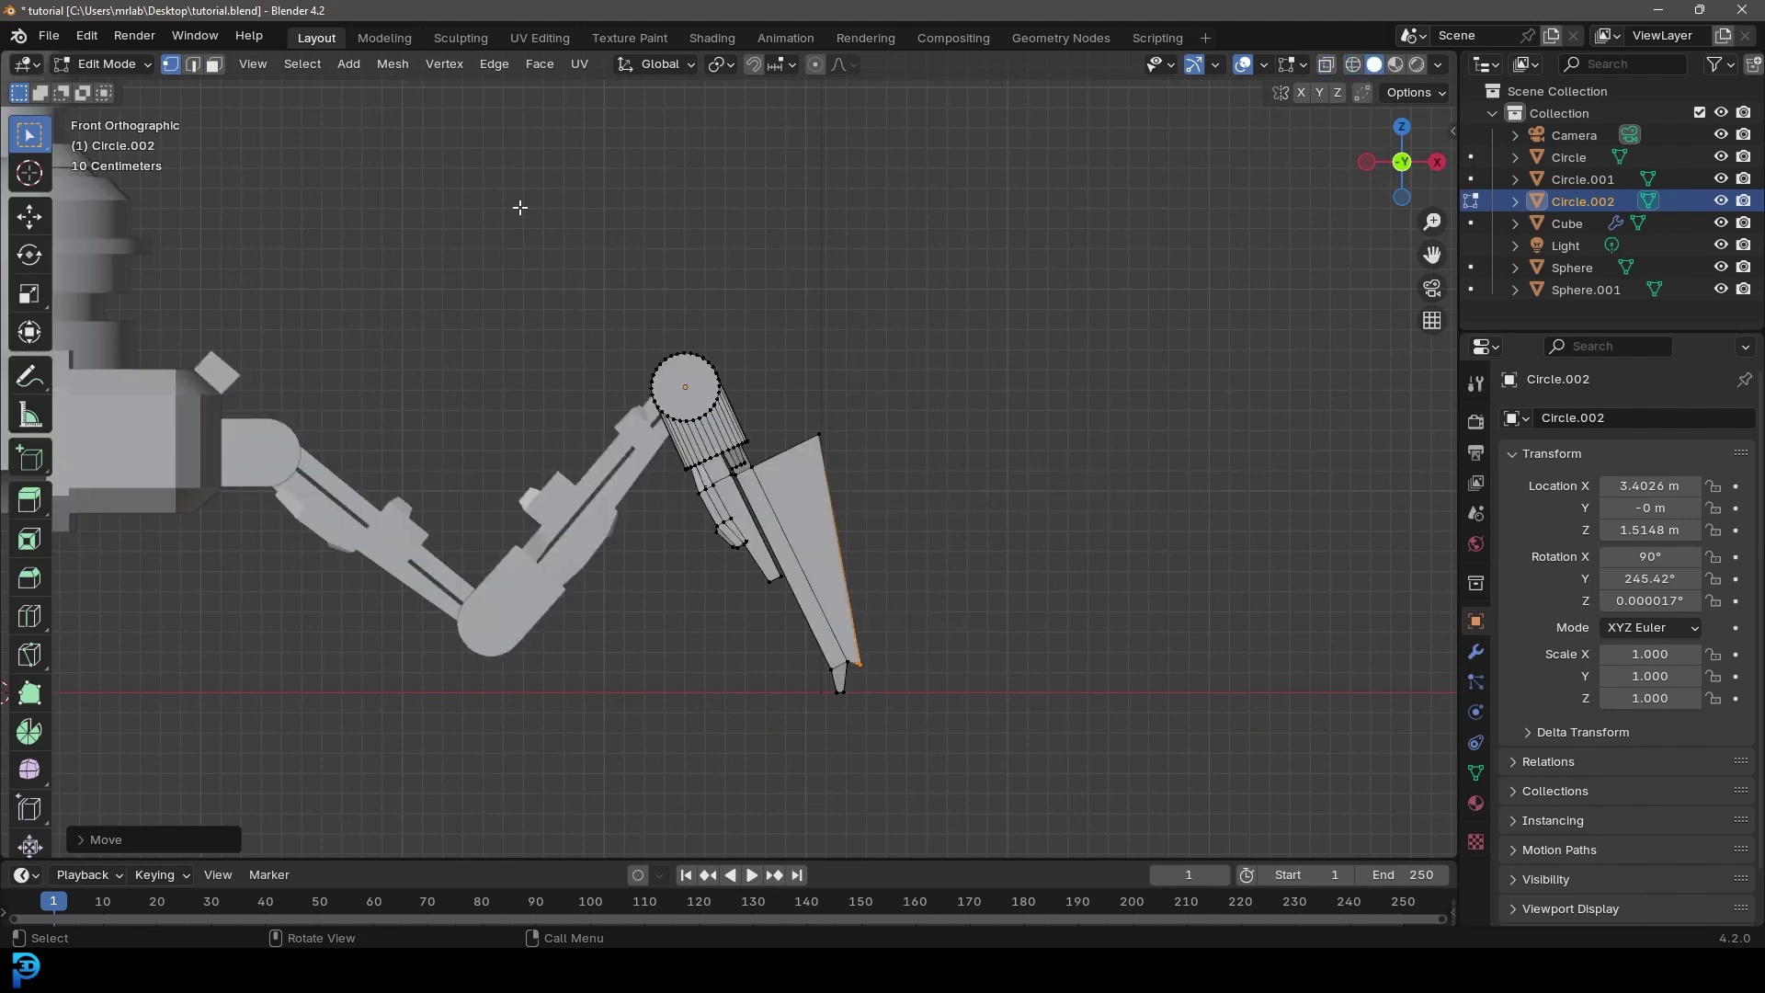
Step: Add a centered lengthwise loop cut through the outer plate of the last segment
click(214, 64)
middle_drag(882, 374, 855, 473)
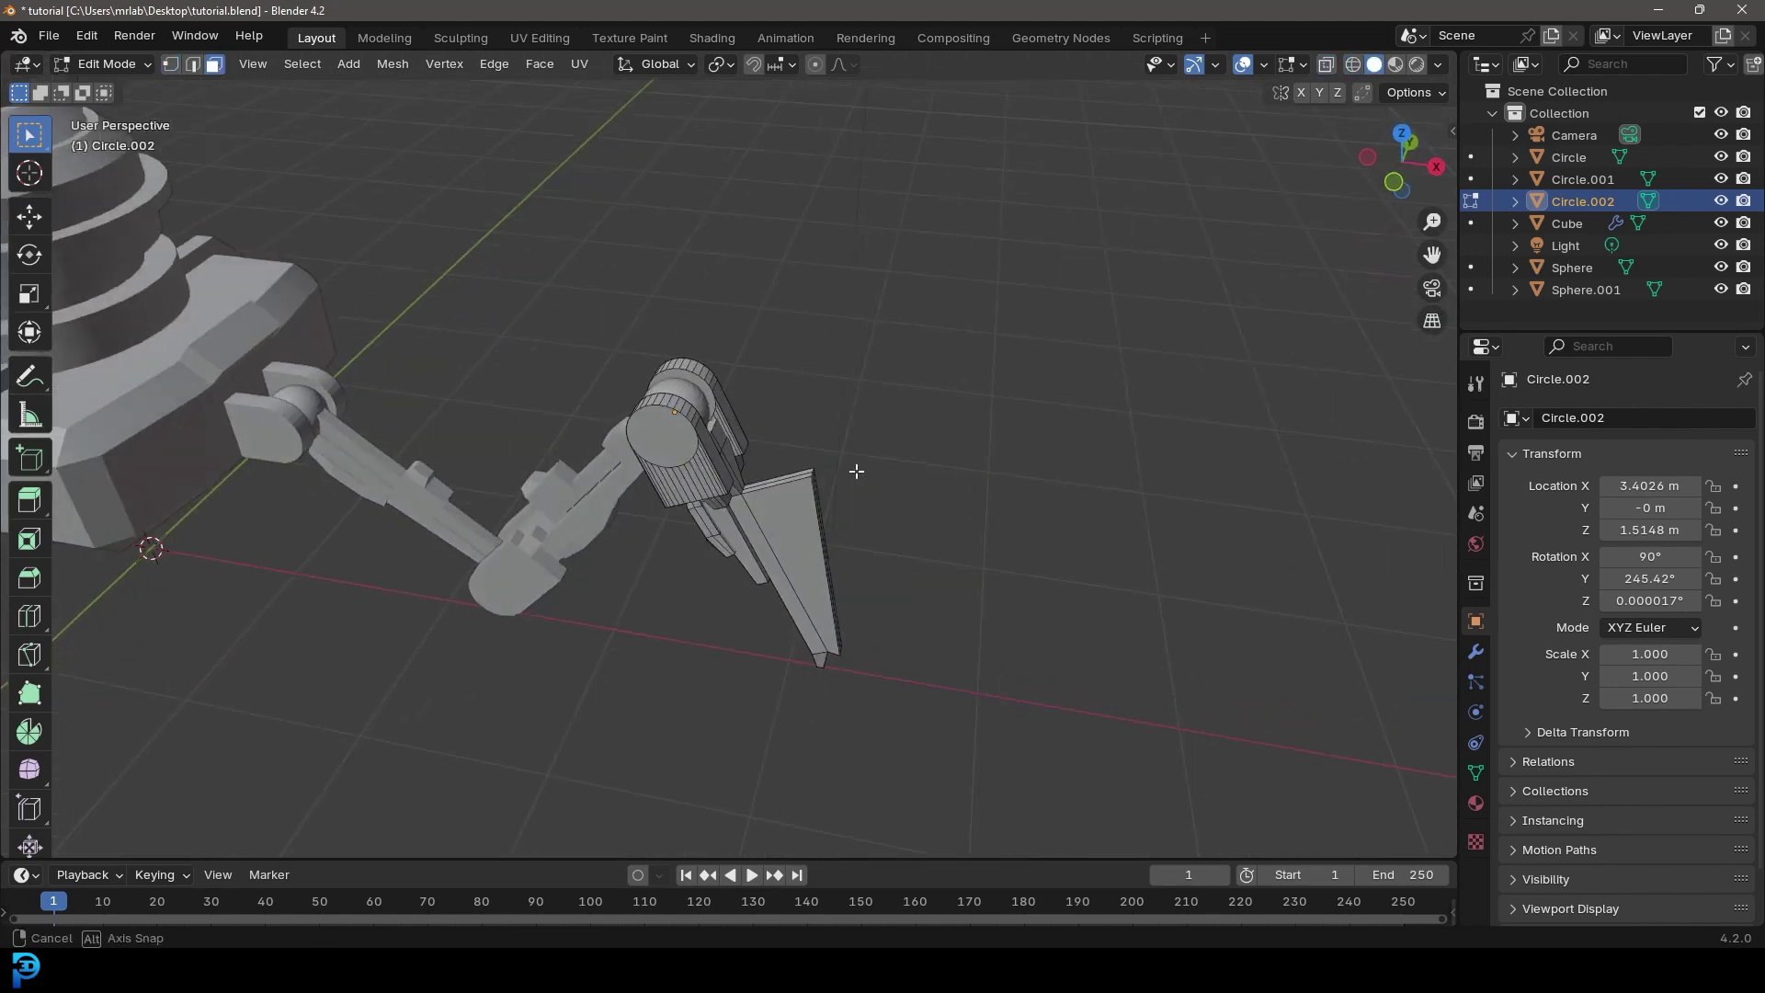
scroll(847, 512, up, 5)
scroll(859, 598, up, 4)
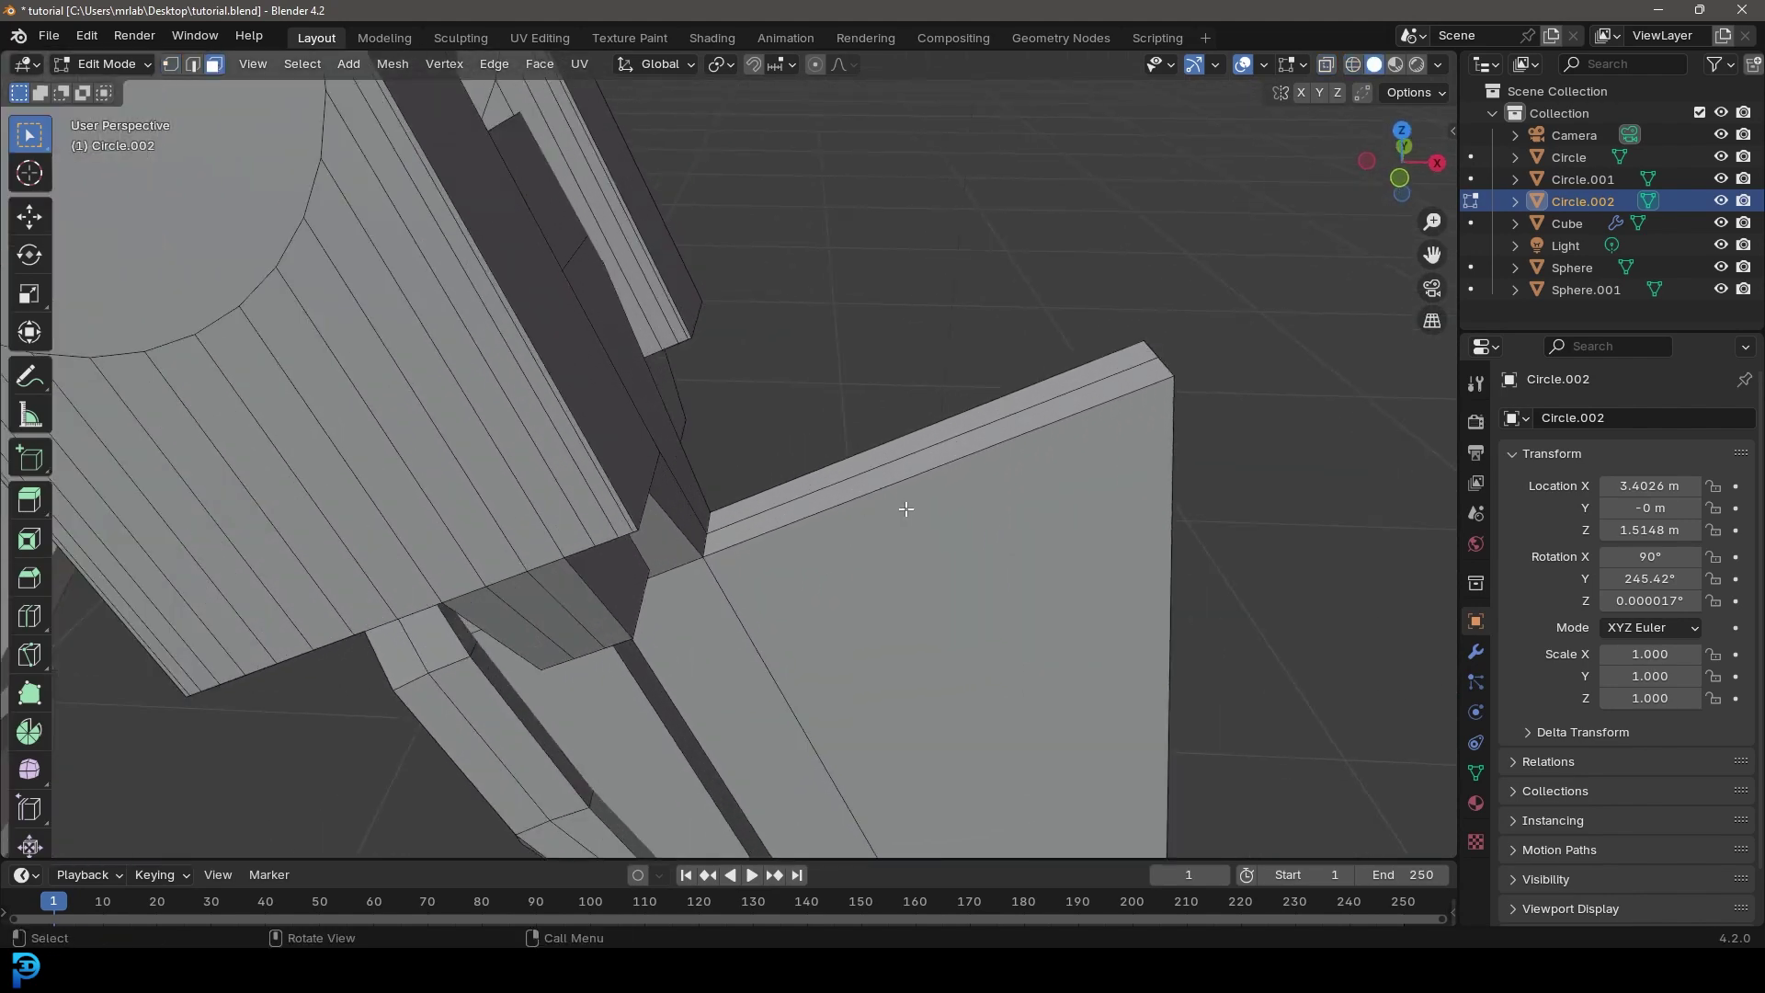
key(ctrl+r)
click(917, 482)
right_click(916, 483)
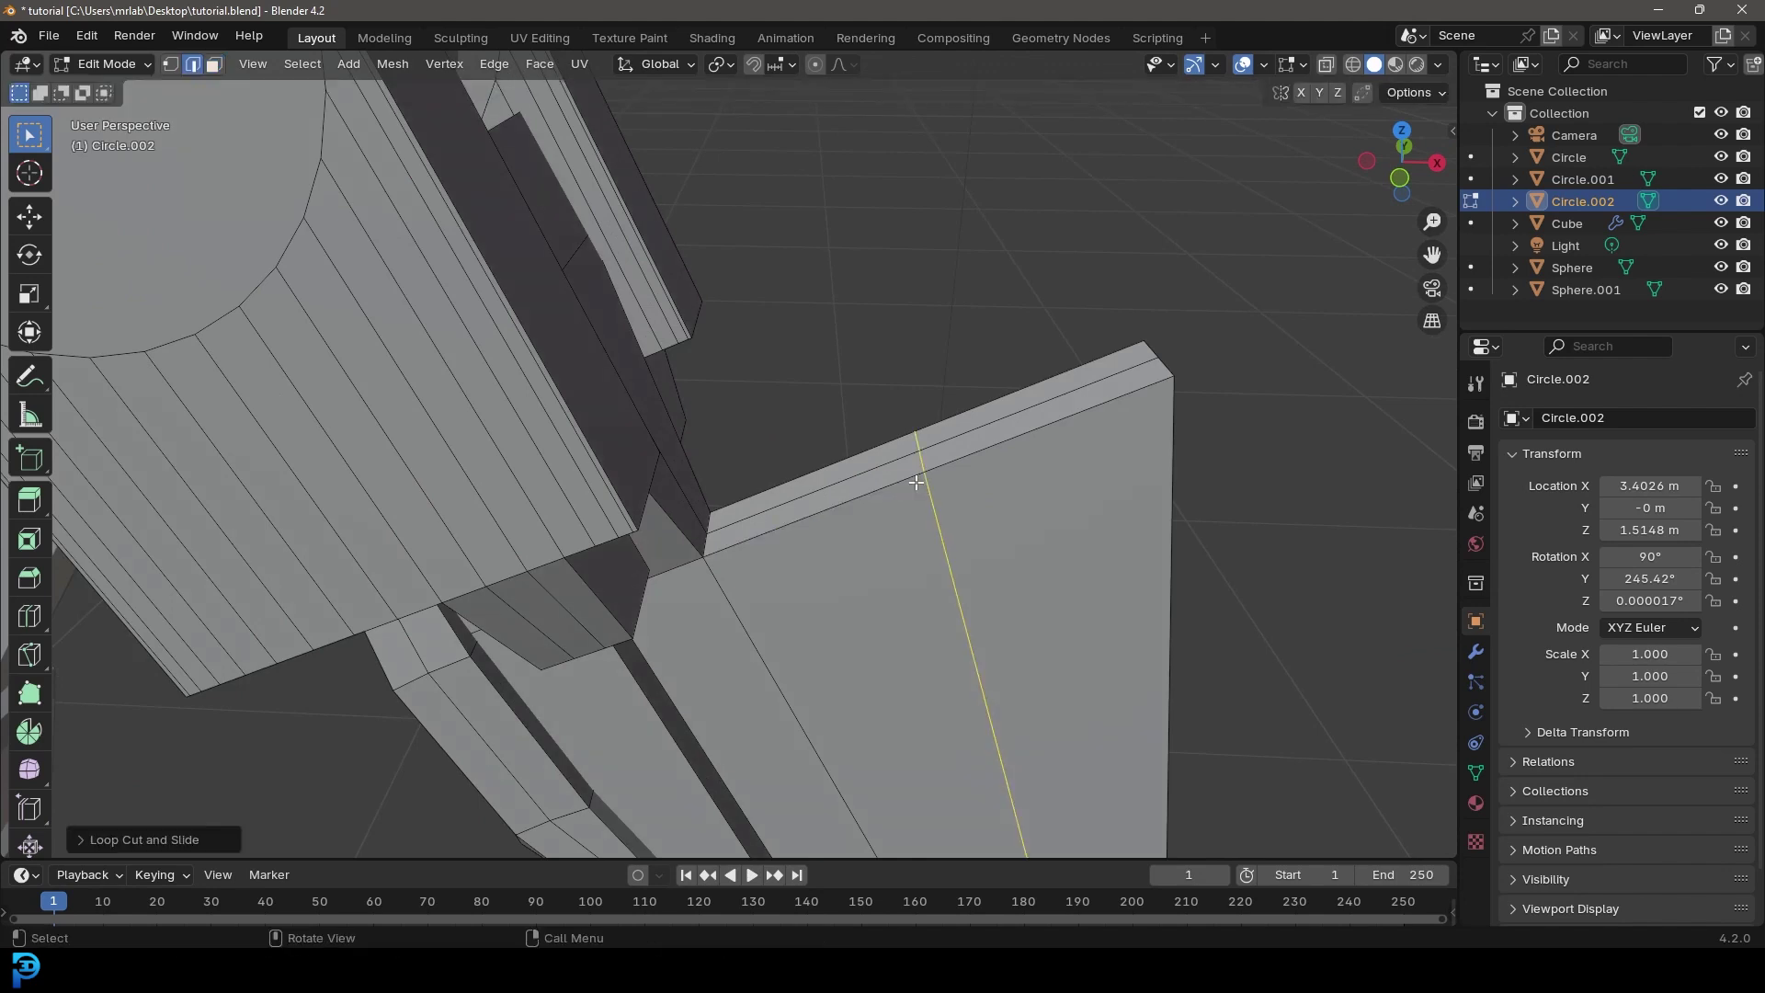
Step: Extrude the outer pair of faces on the plate's upper end about 0.34 m upward
click(215, 65)
click(969, 438)
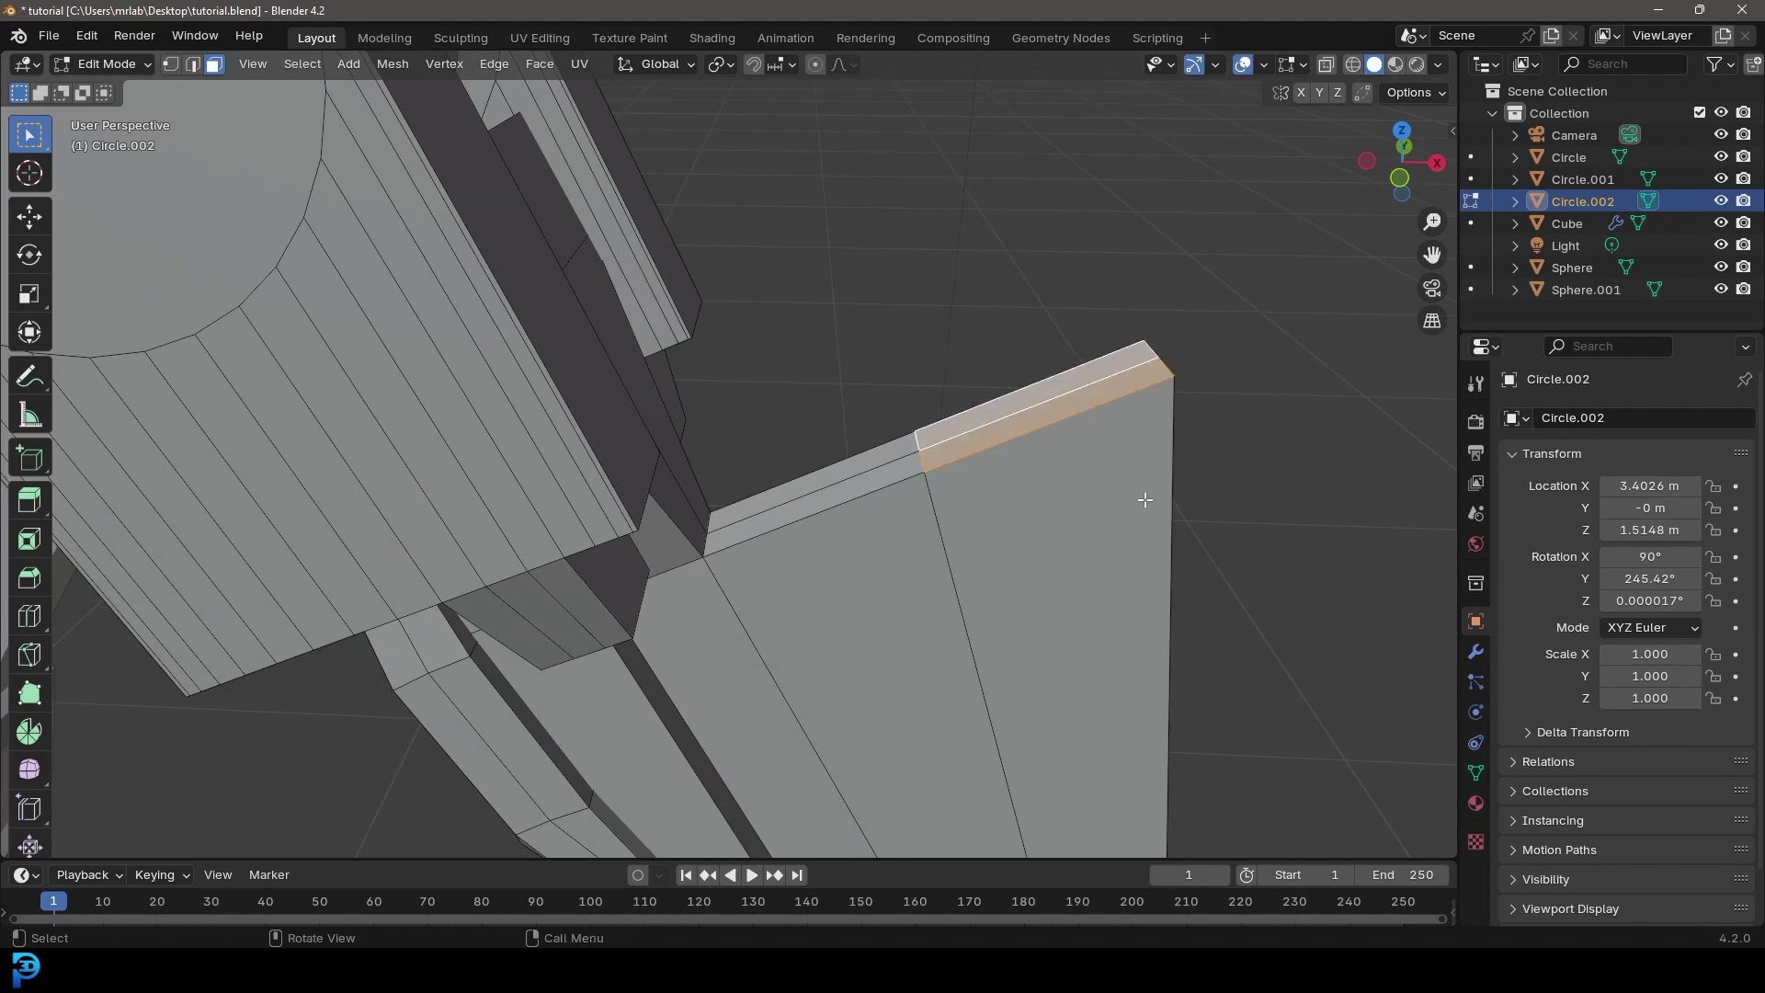
scroll(1144, 499, down, 2)
key(KP_1)
shift+middle_drag(1041, 433, 1093, 652)
key(e)
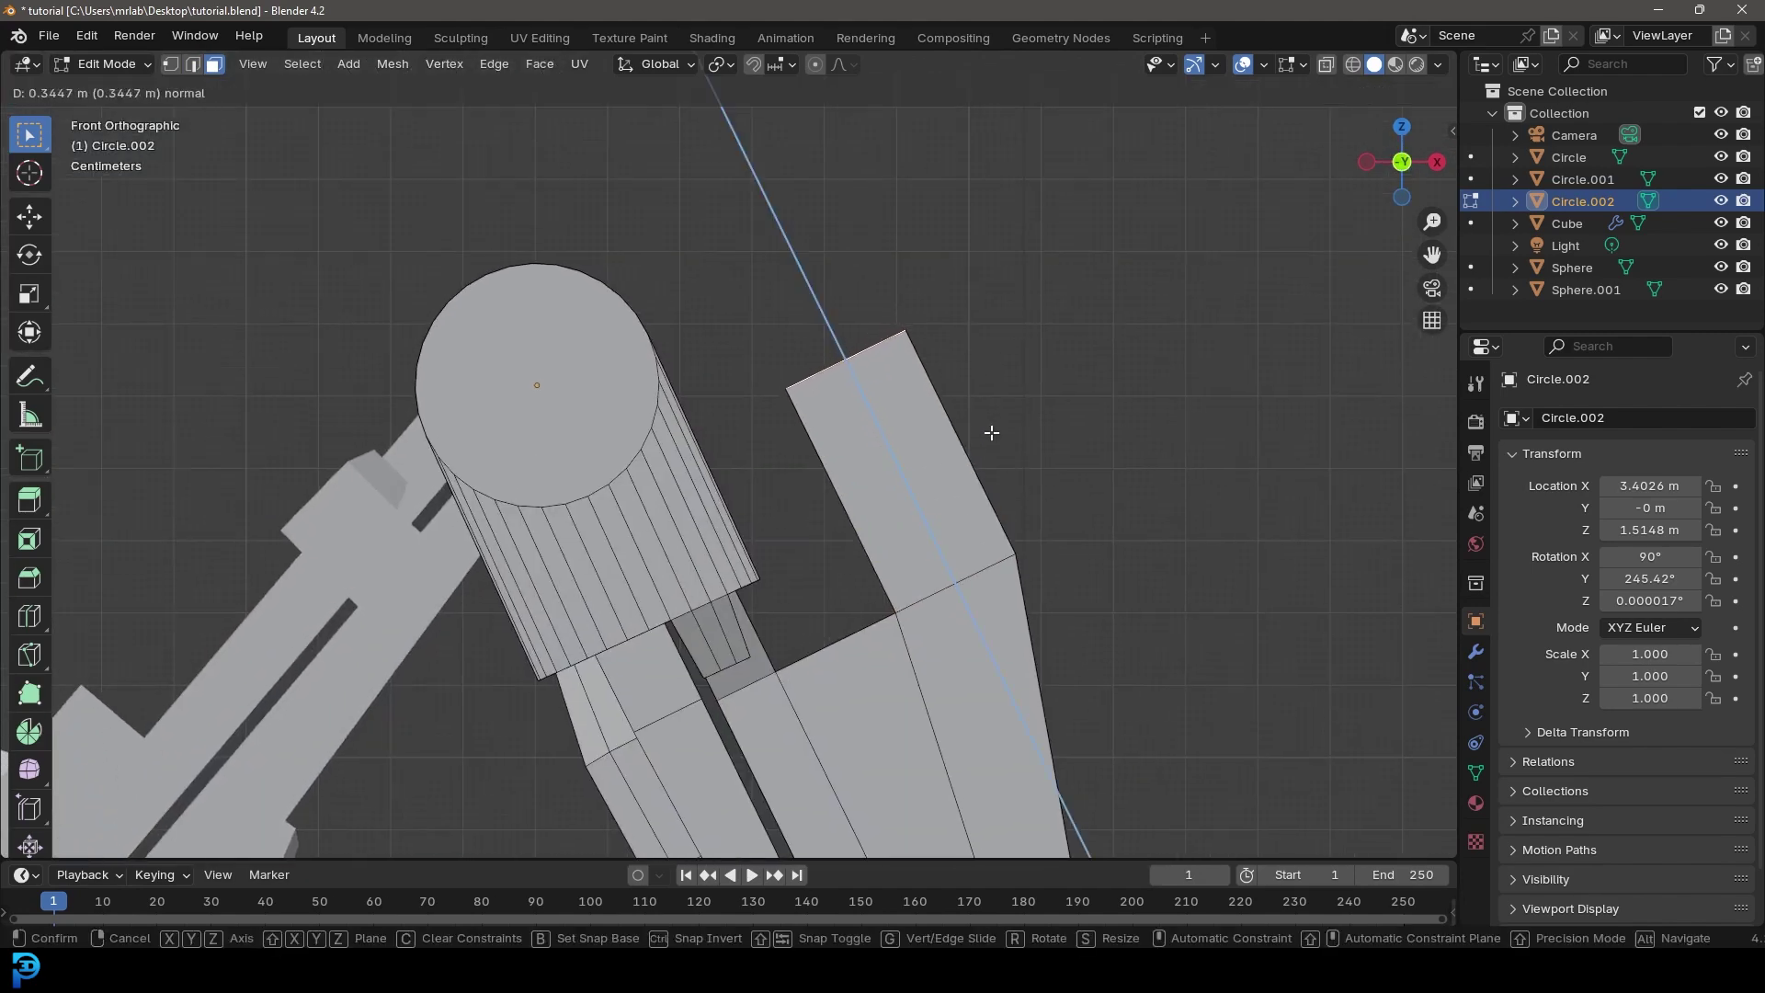
click(991, 432)
Step: Rotate the extruded end face and move it to lean toward the last segment's joint
key(r)
click(1106, 327)
key(g)
click(1054, 328)
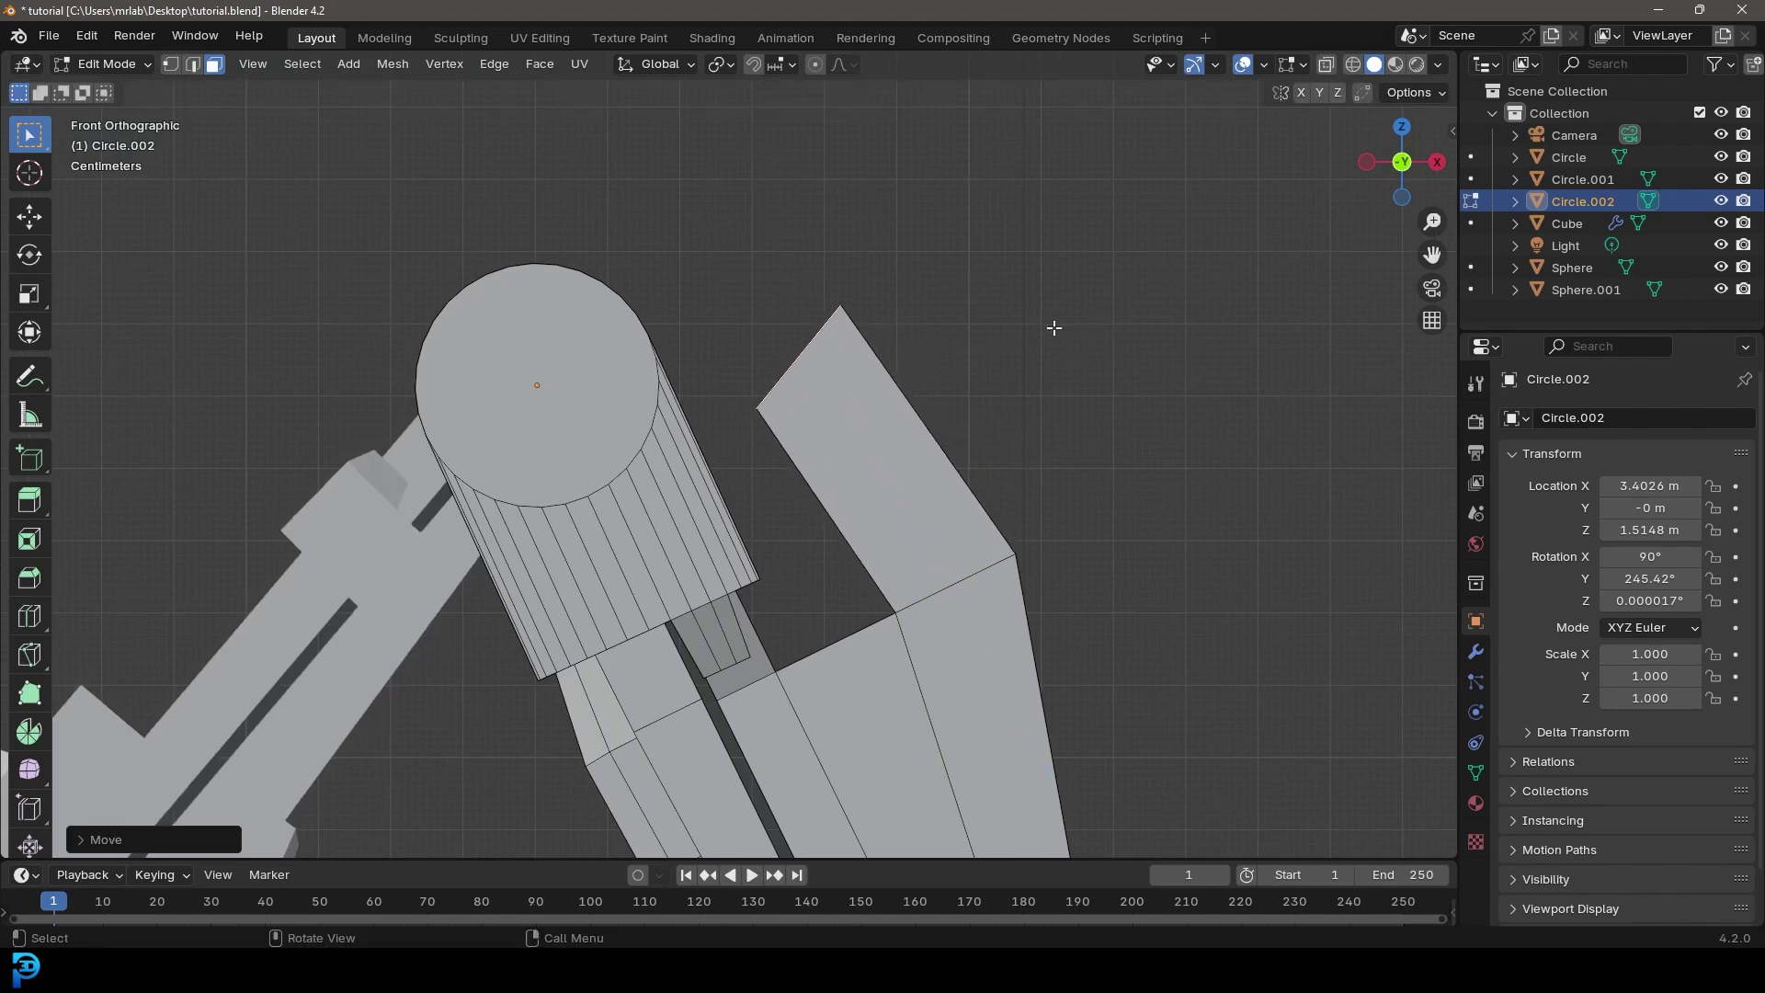
scroll(954, 436, down, 6)
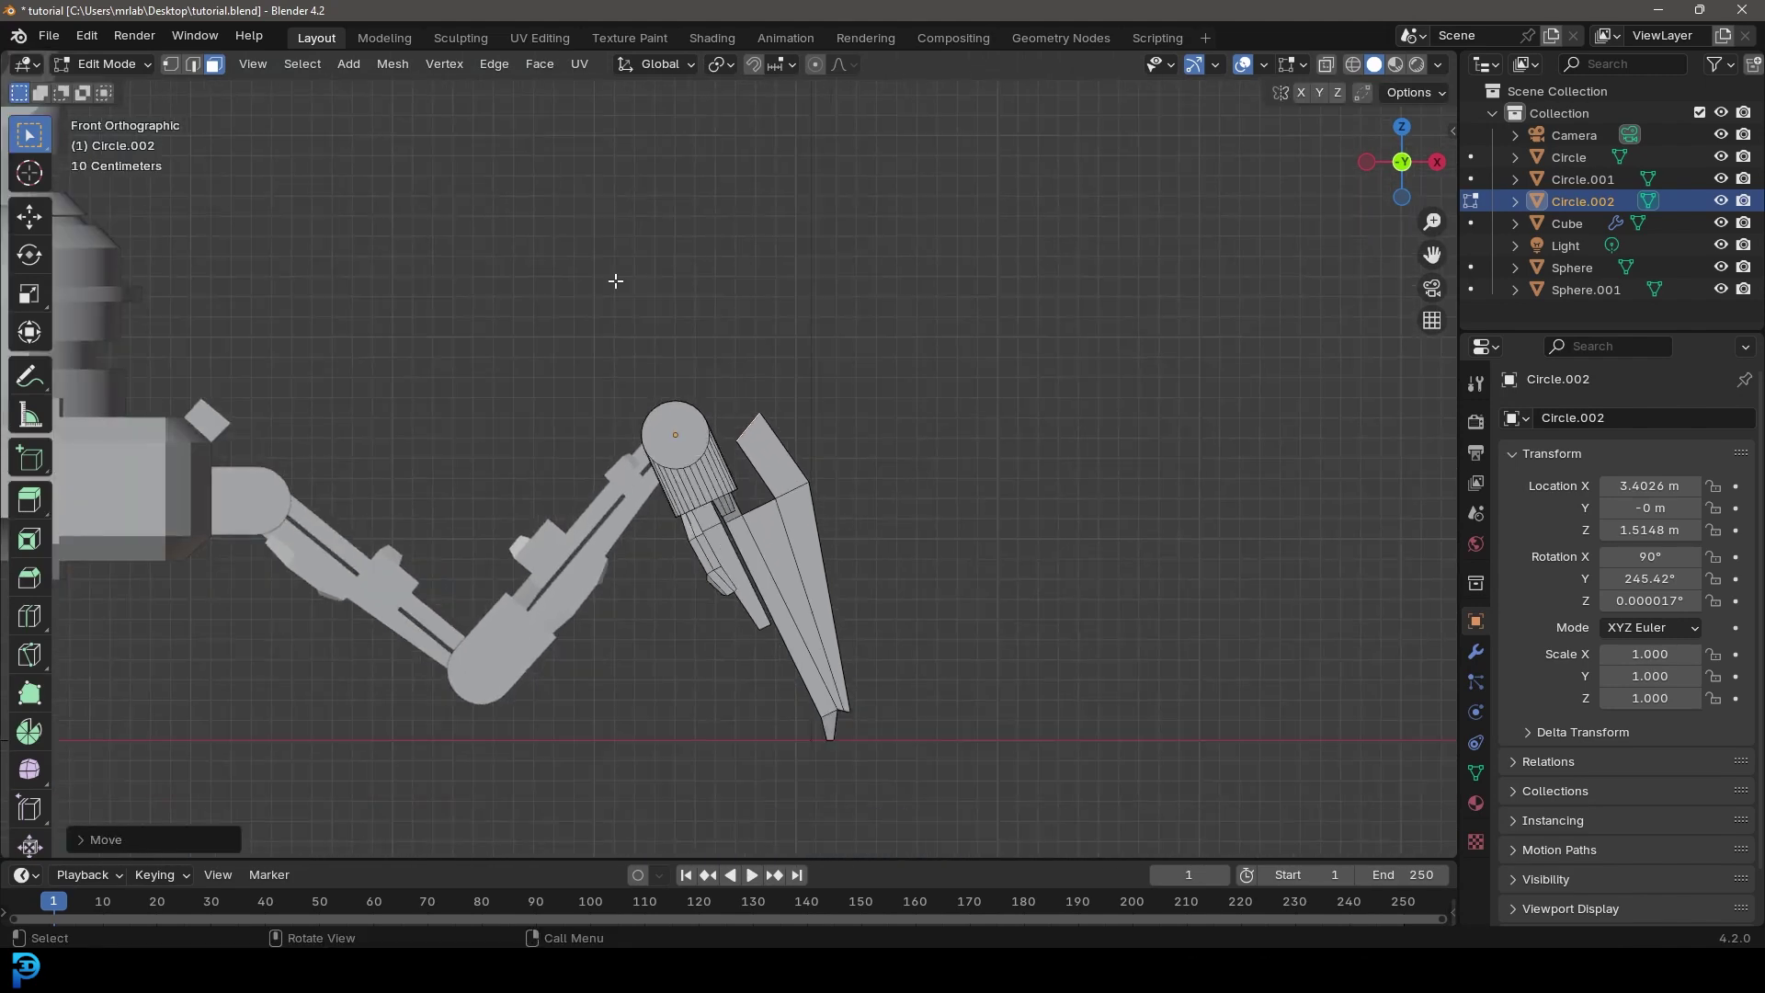
Step: Switch to wireframe shading and reposition the fin's inner base vertices and top vertices to sharpen its tip
scroll(625, 347, up, 5)
key(z)
click(809, 493)
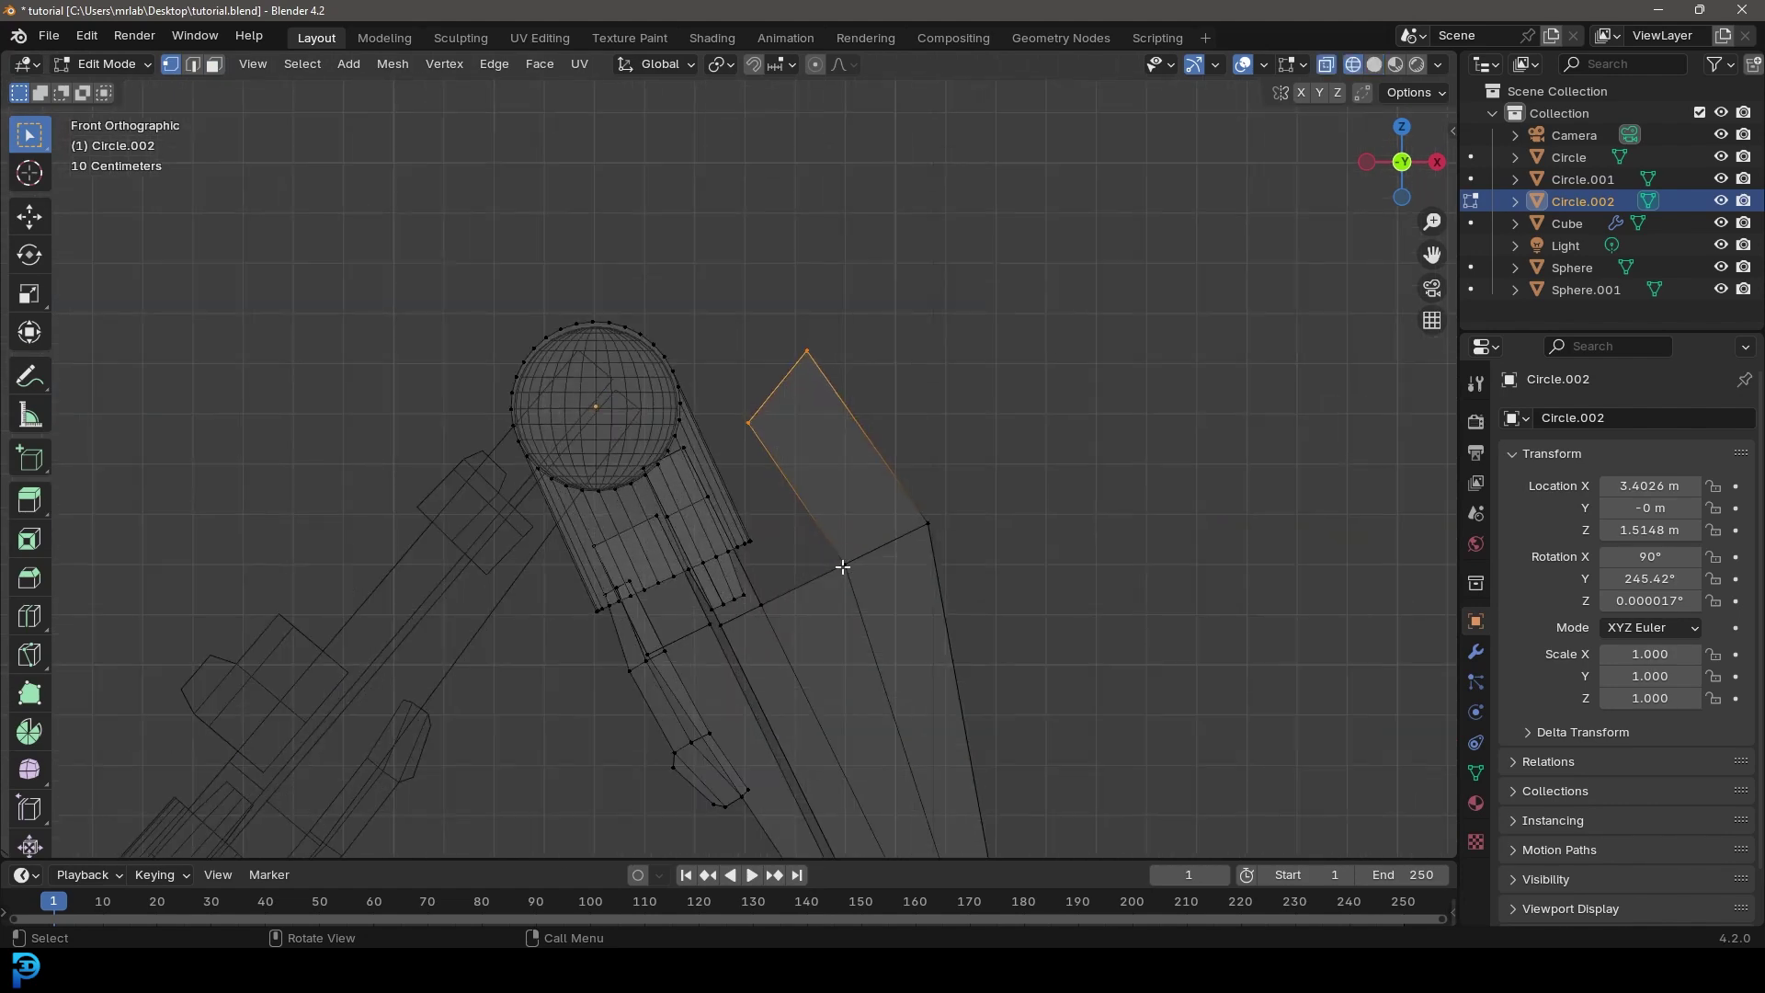
drag(815, 523, 812, 521)
key(g)
click(848, 515)
drag(835, 402, 789, 288)
key(g)
click(807, 227)
Step: Adjust the fin's inner side vertices to finish the pointed shape, return to solid shading and leave edit mode
drag(787, 493, 721, 395)
key(g)
click(723, 444)
scroll(983, 508, down, 3)
scroll(983, 508, down, 1)
key(z)
click(1130, 525)
scroll(949, 583, down, 4)
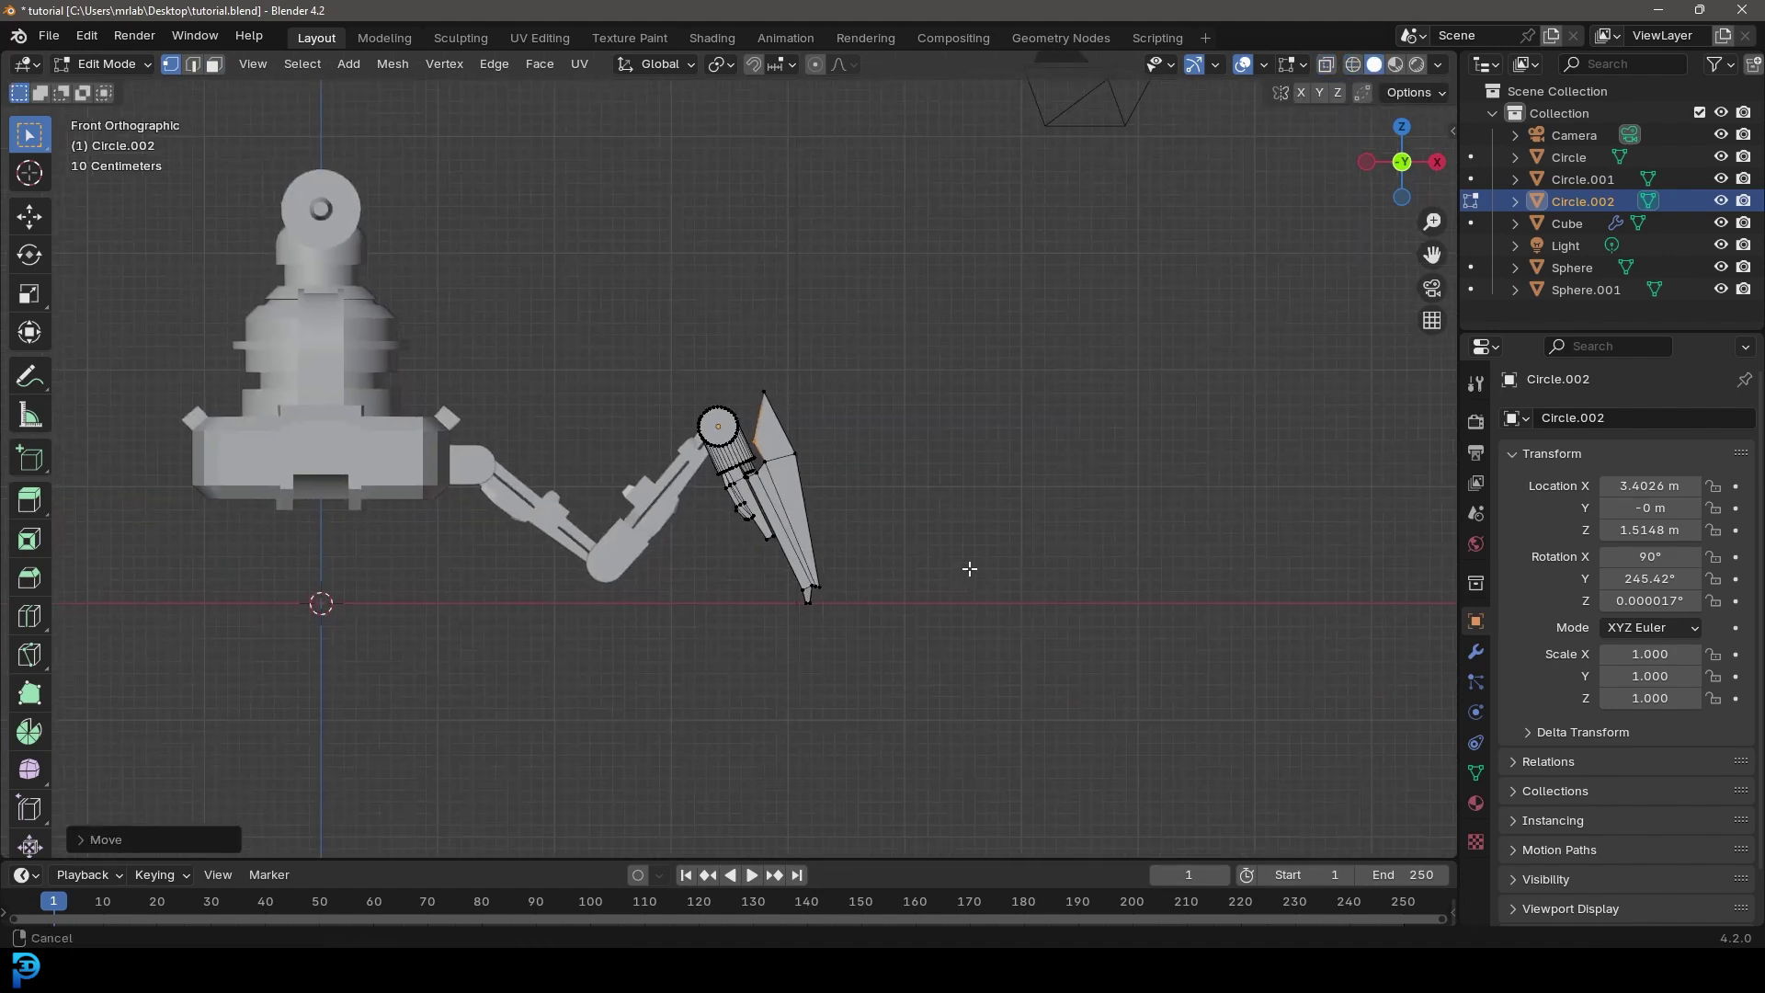
shift+middle_drag(950, 582, 1030, 577)
scroll(1032, 598, up, 3)
key(Tab)
Step: Try rotating each leg segment about its joint in front view, without keeping the rotations
middle_drag(1023, 443, 1103, 546)
key(KP_1)
key(r)
click(1050, 443)
scroll(919, 552, up, 3)
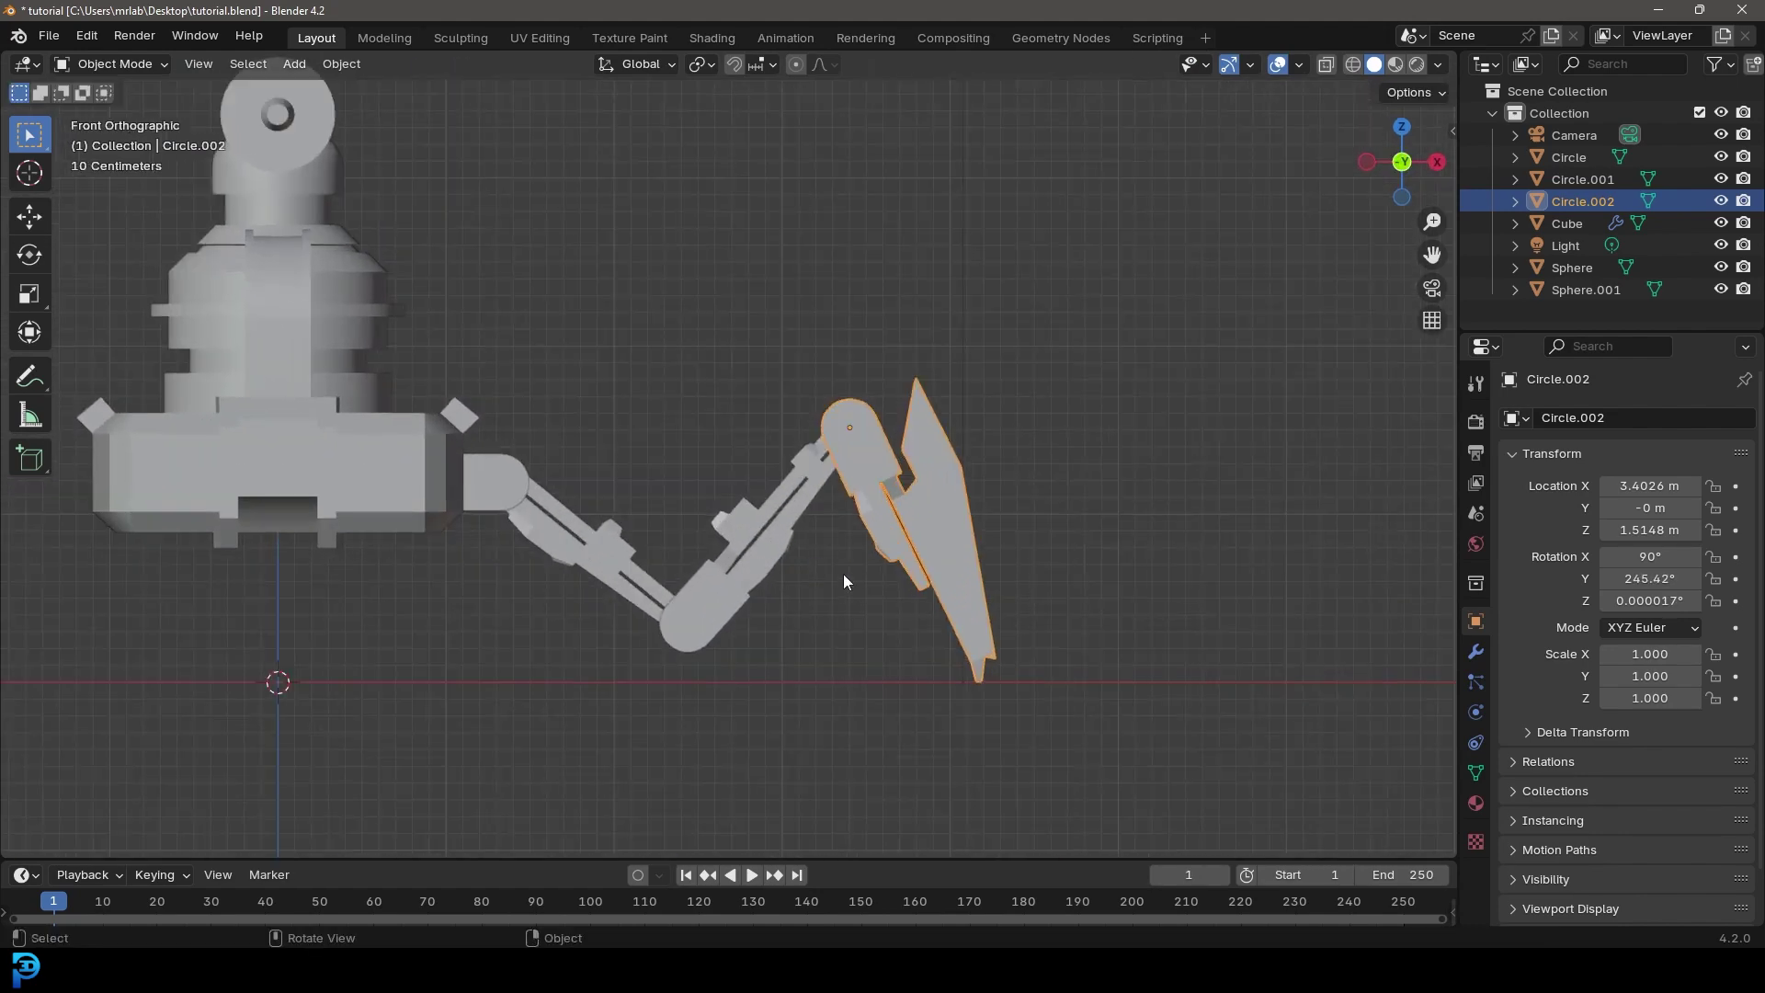
click(850, 579)
key(r)
right_click(882, 587)
click(614, 550)
key(r)
right_click(684, 514)
Step: Select all the leg segments and joint pieces and apply Shade Auto Smooth to them
middle_drag(725, 478, 730, 522)
click(699, 511)
drag(717, 666, 822, 489)
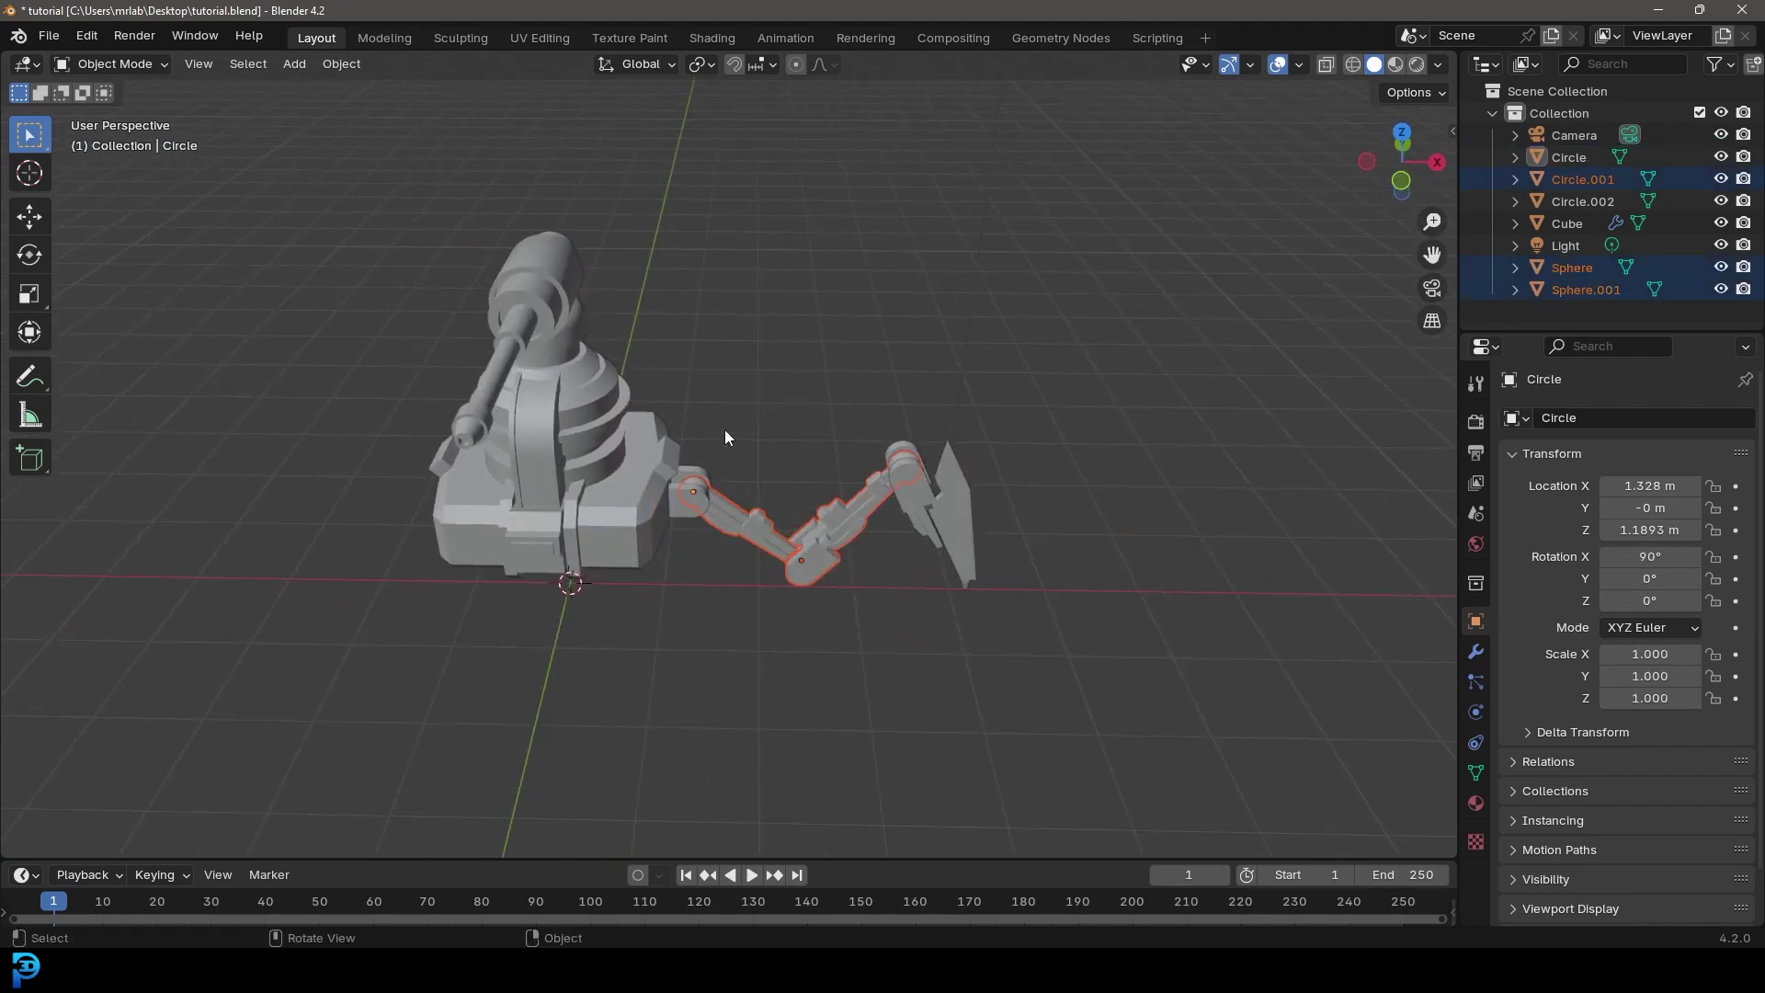
drag(772, 601, 935, 660)
key(g)
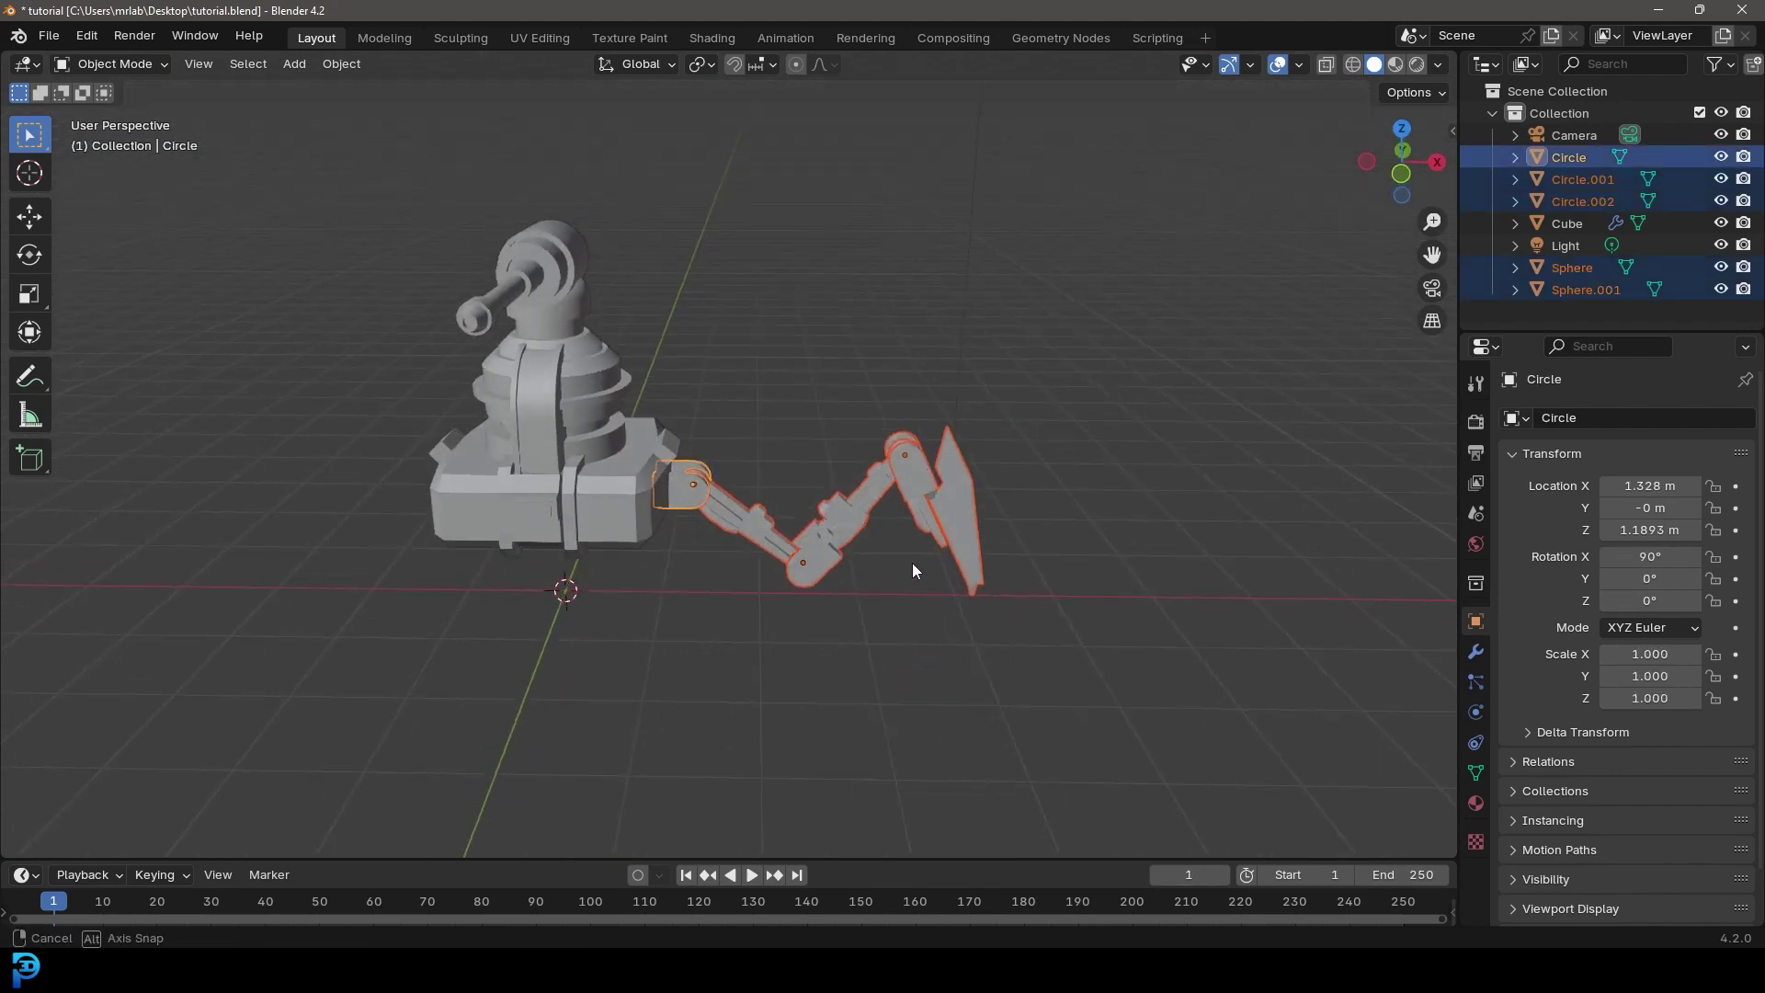
key(Escape)
key(g)
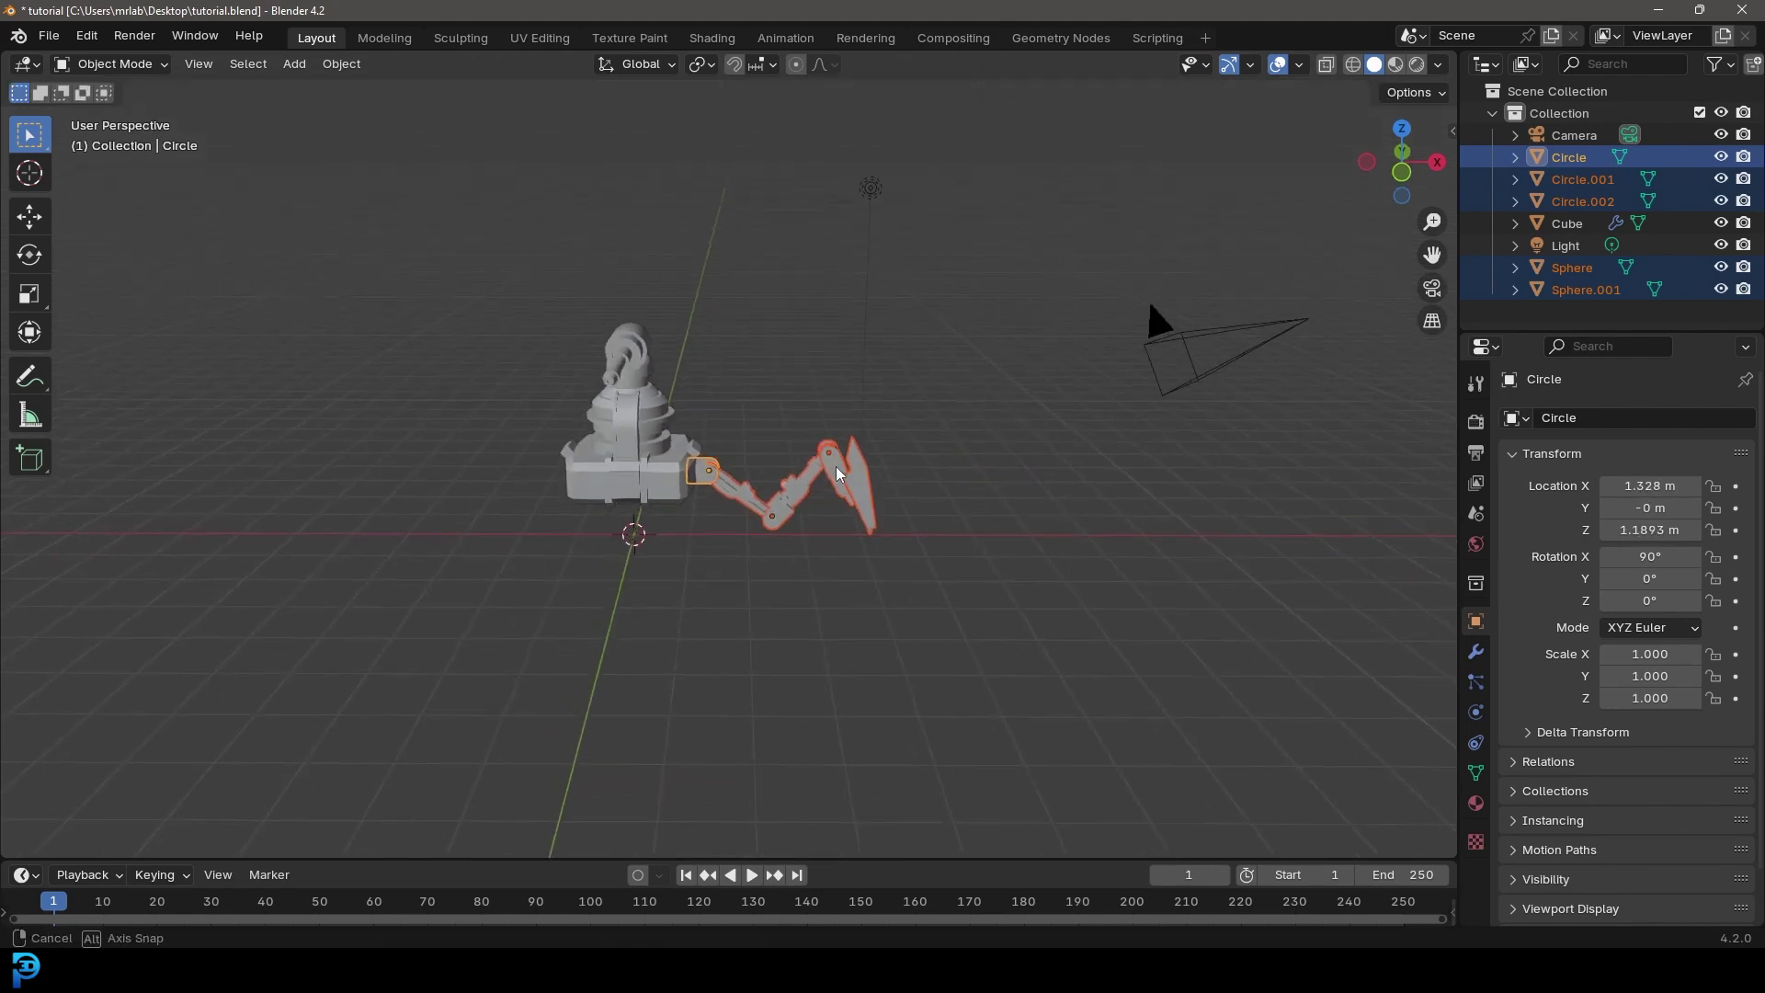
key(Escape)
scroll(857, 454, up, 2)
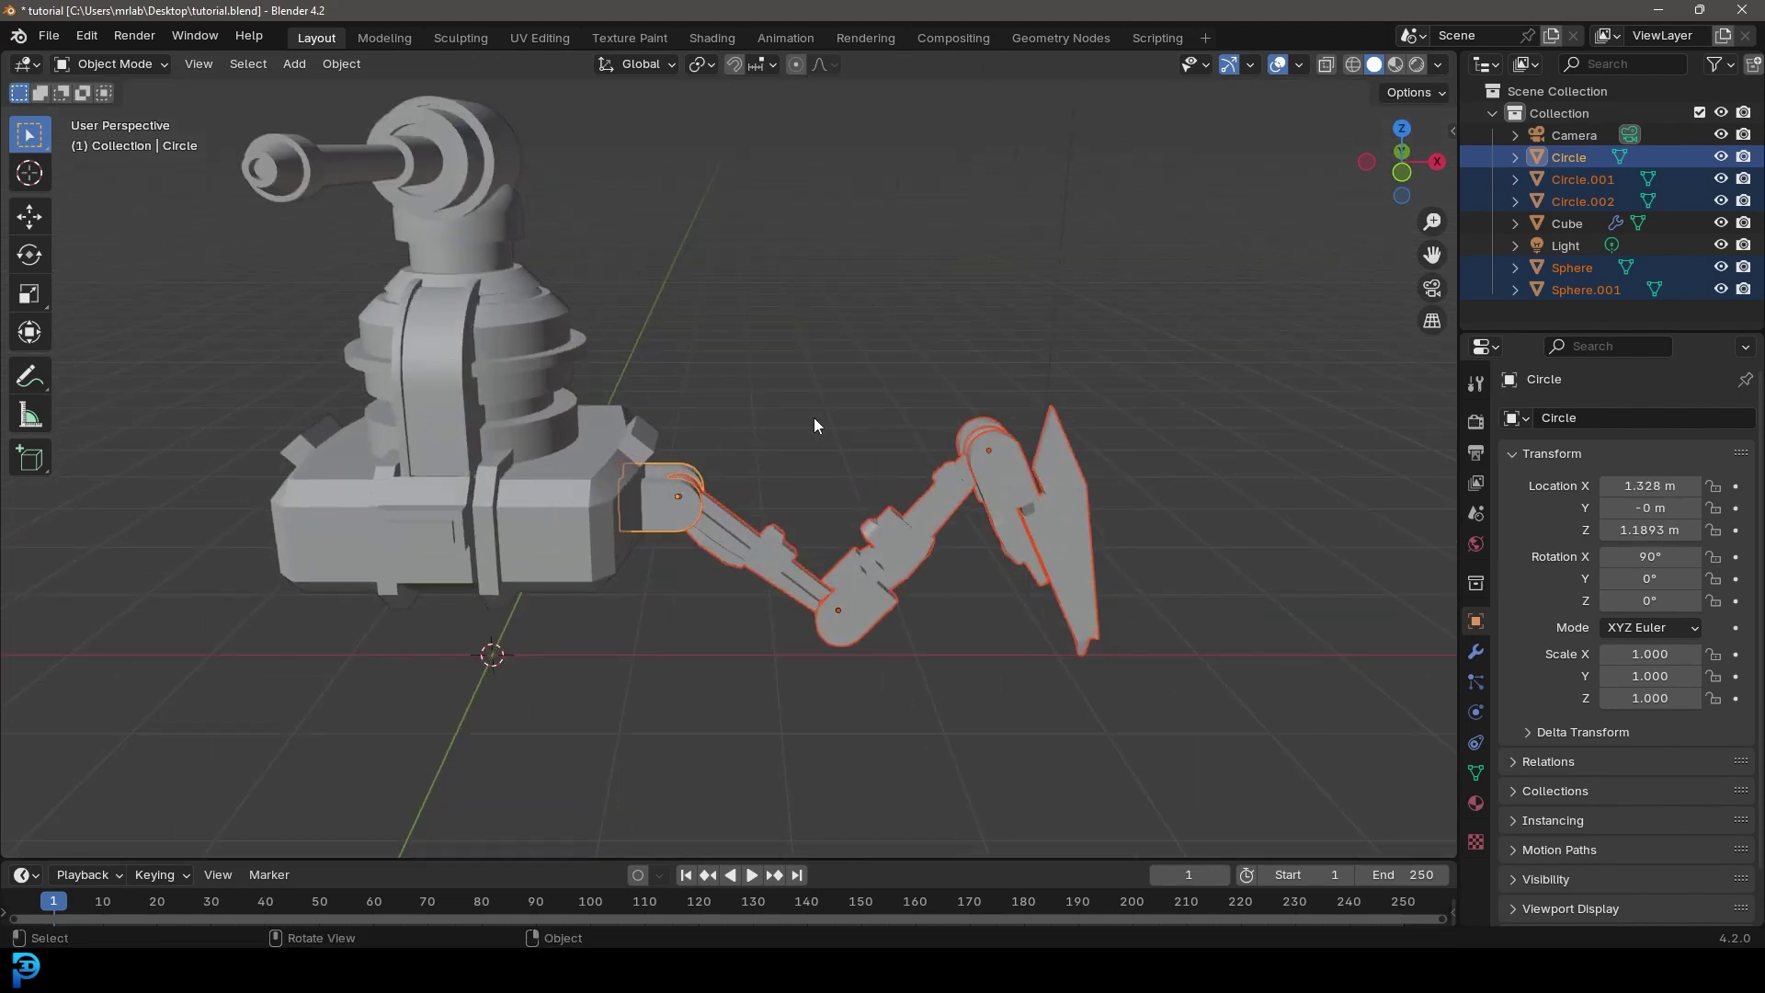
right_click(811, 414)
click(809, 410)
Step: Look over the separate leg pieces and the turret body in front view, selecting each in turn
scroll(875, 443, down, 3)
middle_drag(930, 441, 1021, 471)
scroll(1018, 487, up, 1)
shift+middle_drag(1084, 520, 1025, 525)
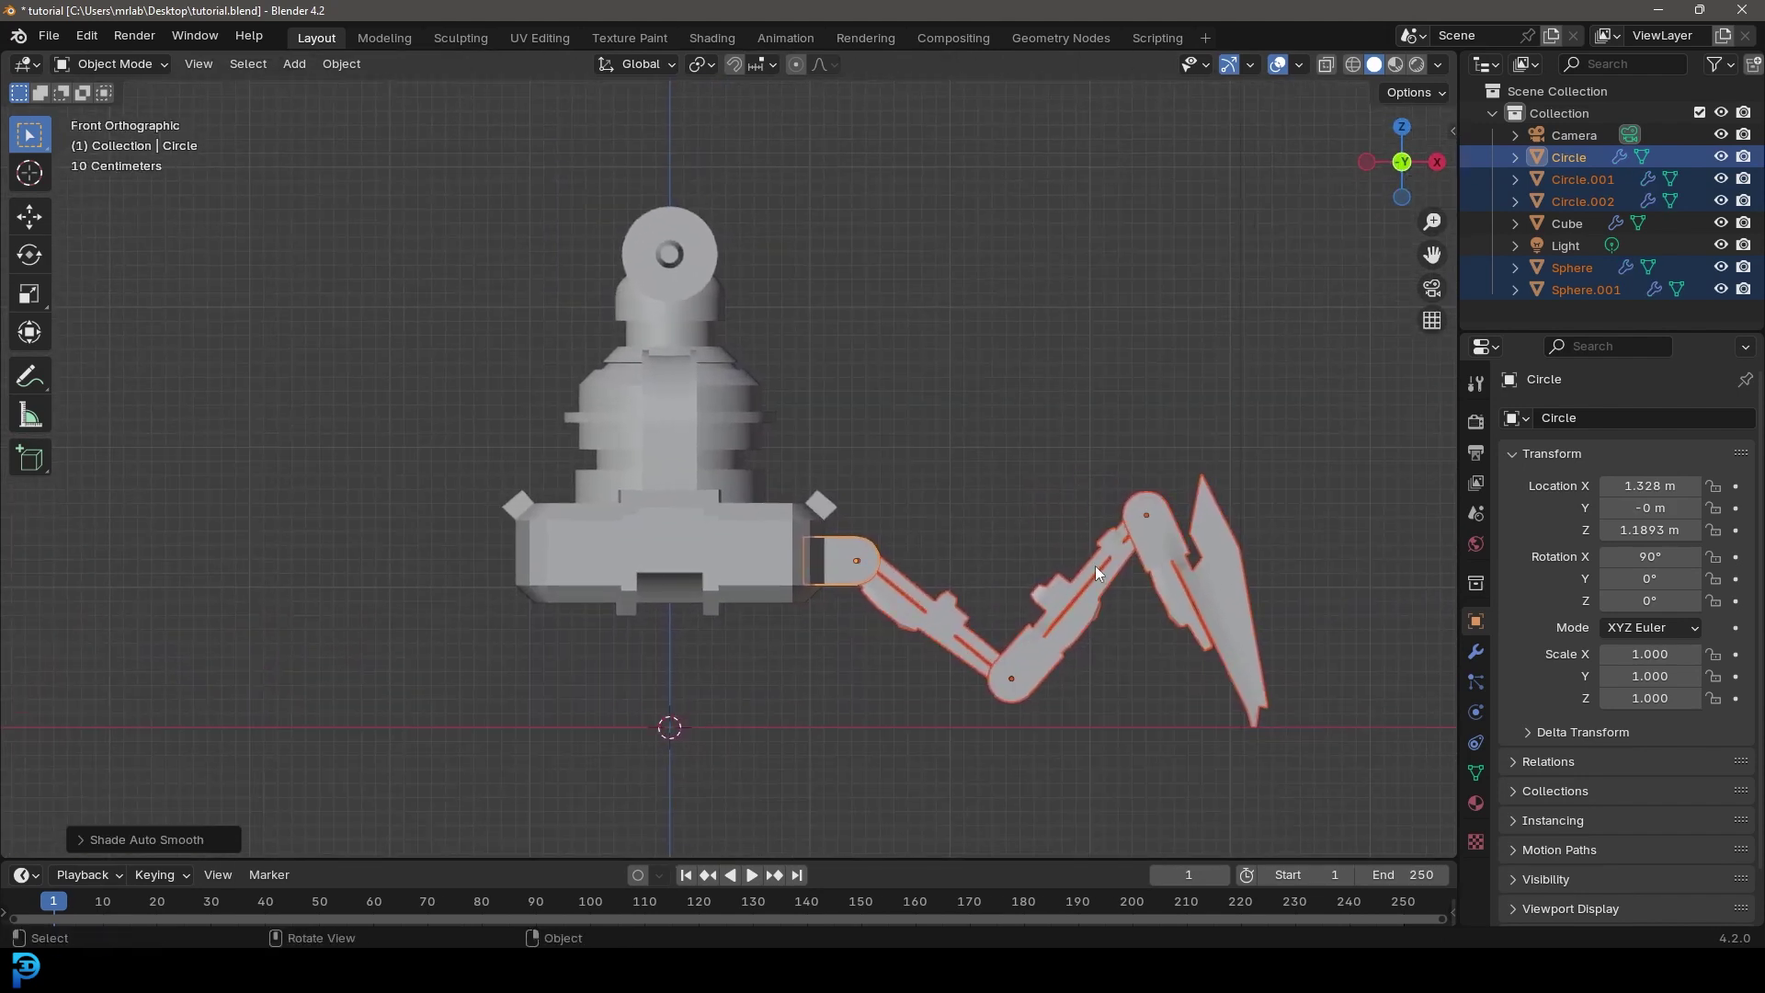
click(1233, 636)
click(1128, 548)
click(914, 599)
click(862, 557)
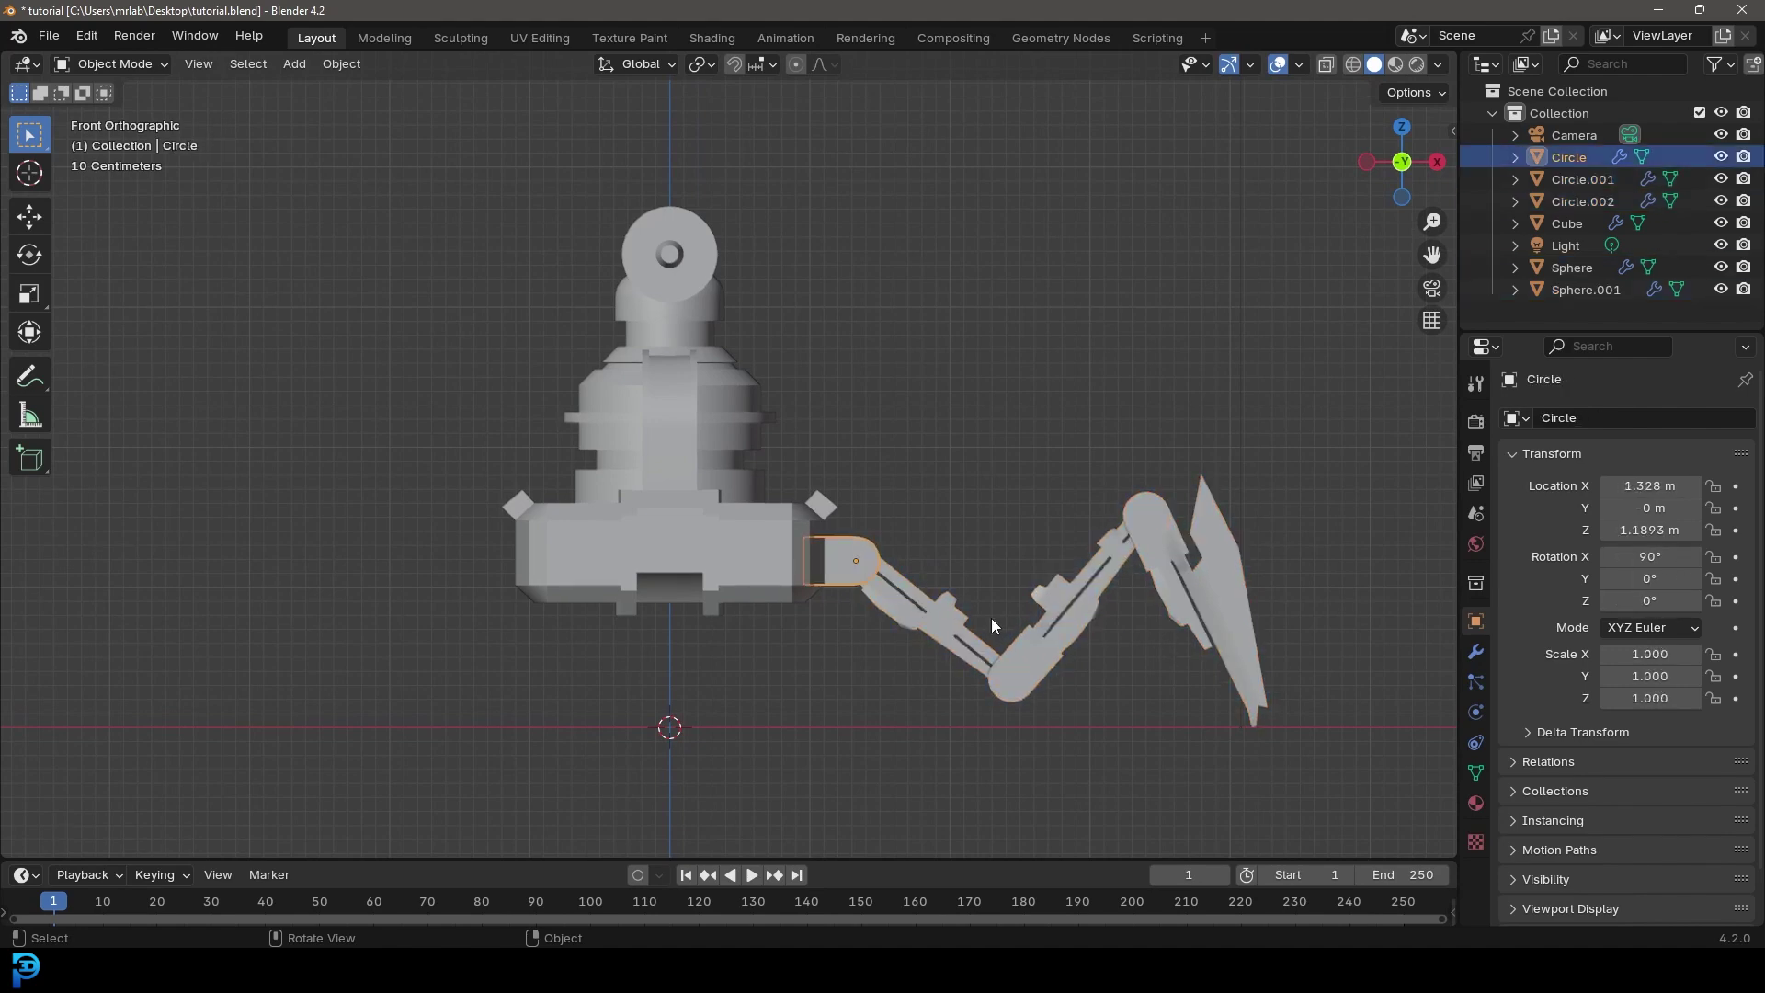
click(682, 225)
Step: Examine the leg beside the turret body in perspective, selecting its parts singly and together, and clear the selection
middle_drag(640, 530, 775, 517)
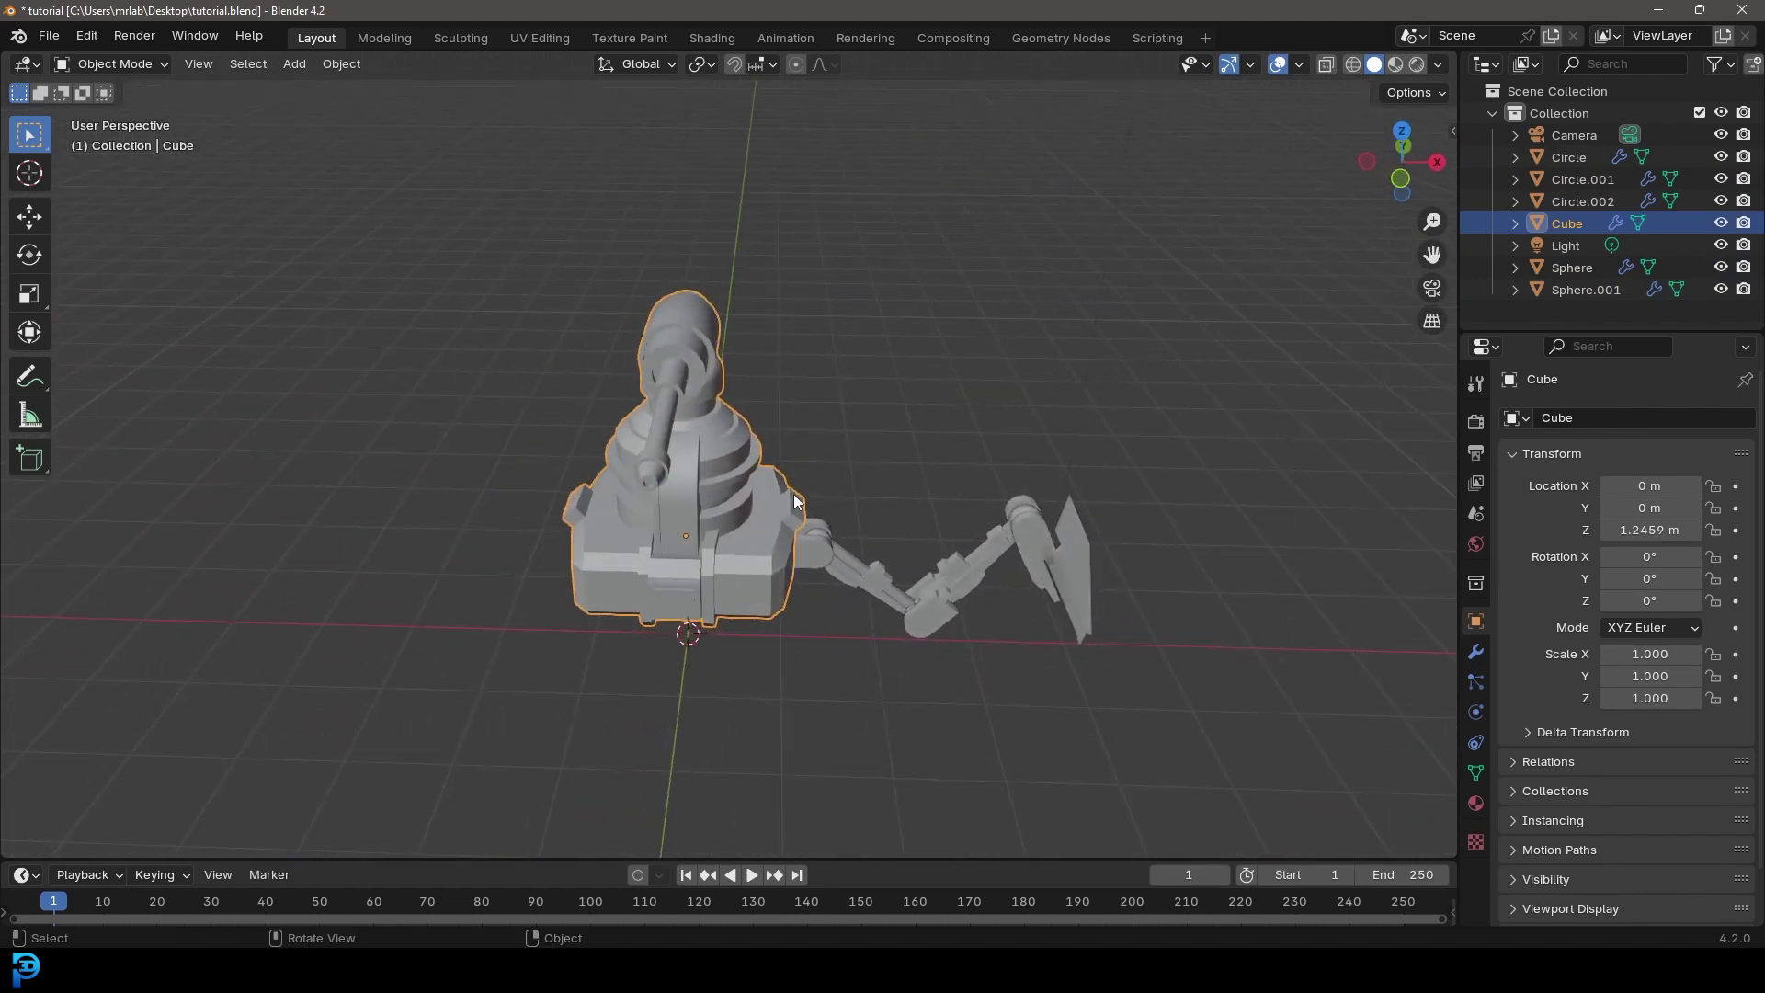
click(824, 538)
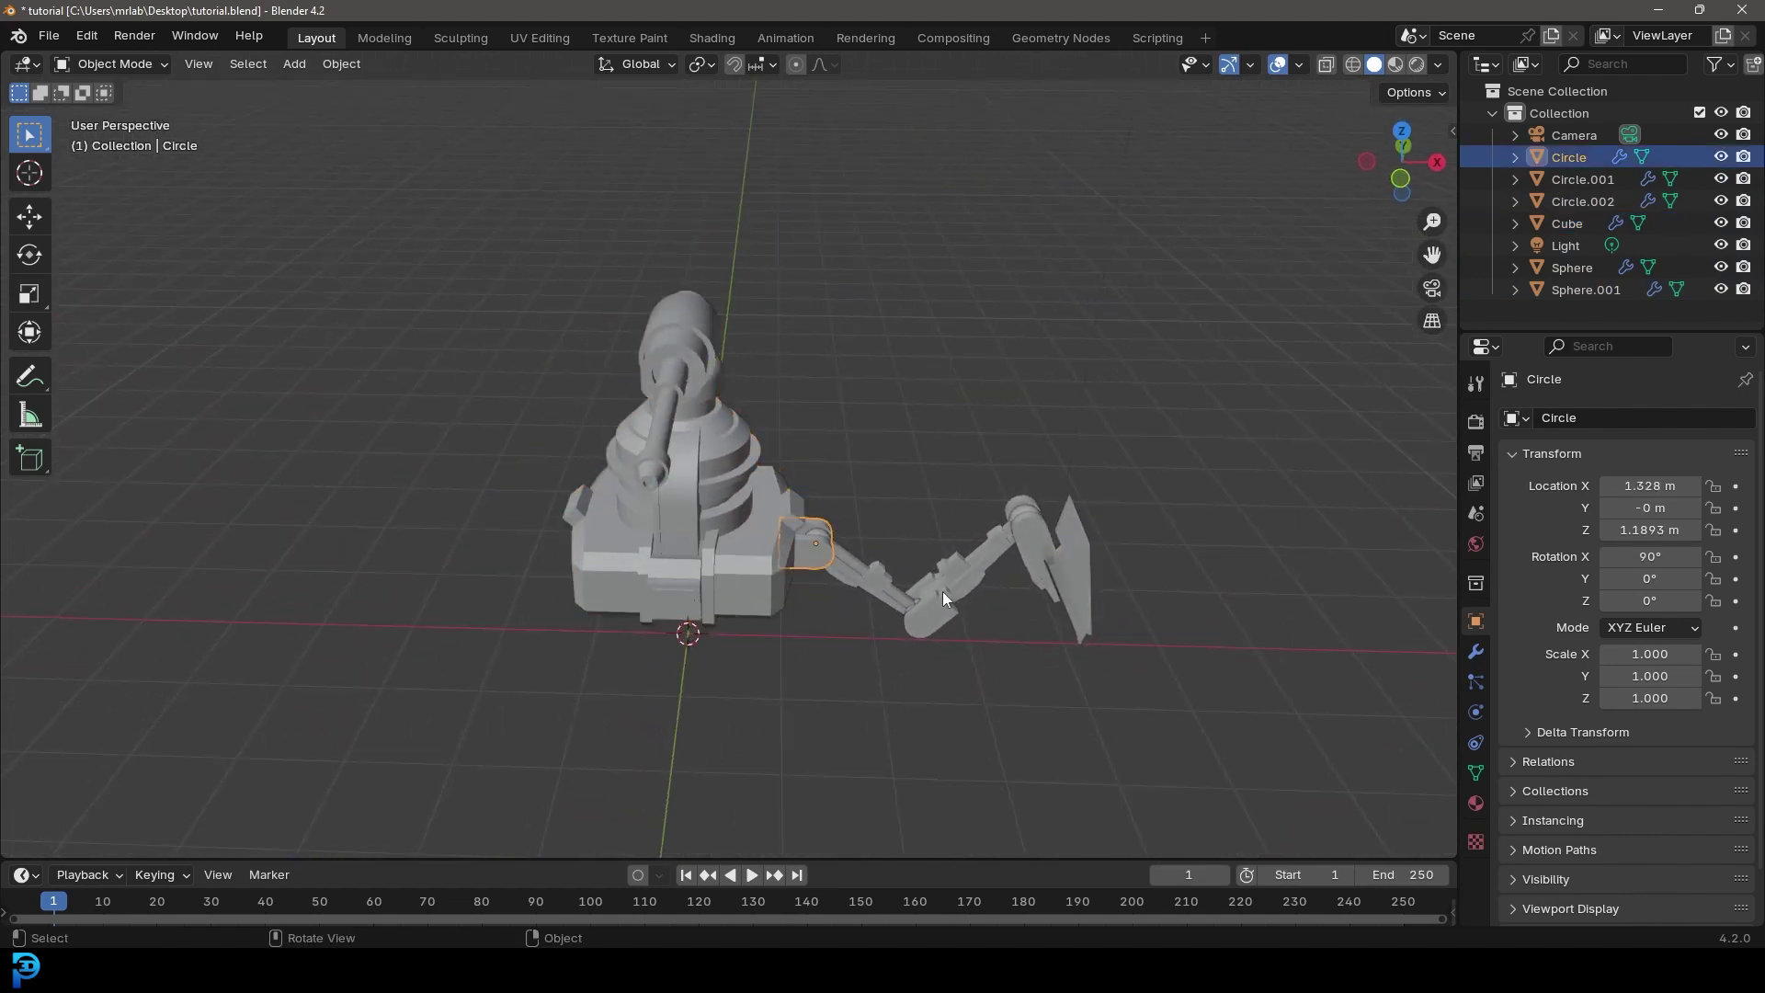
click(979, 568)
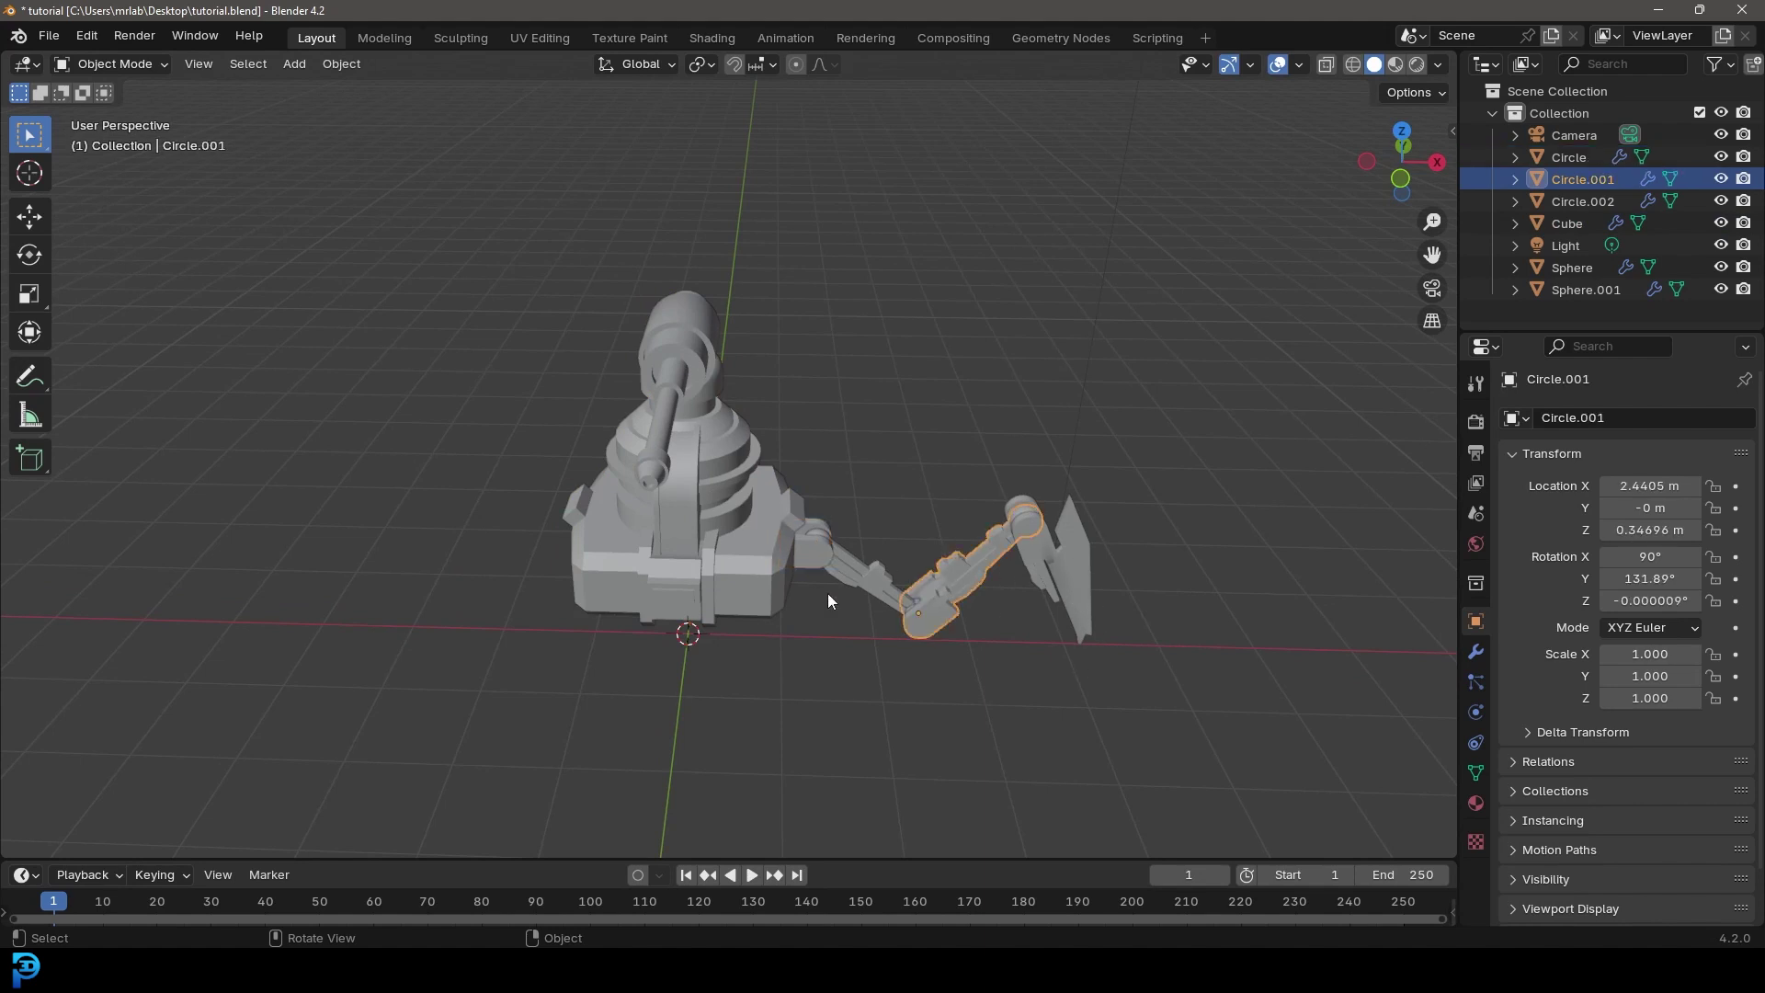
drag(841, 703, 942, 521)
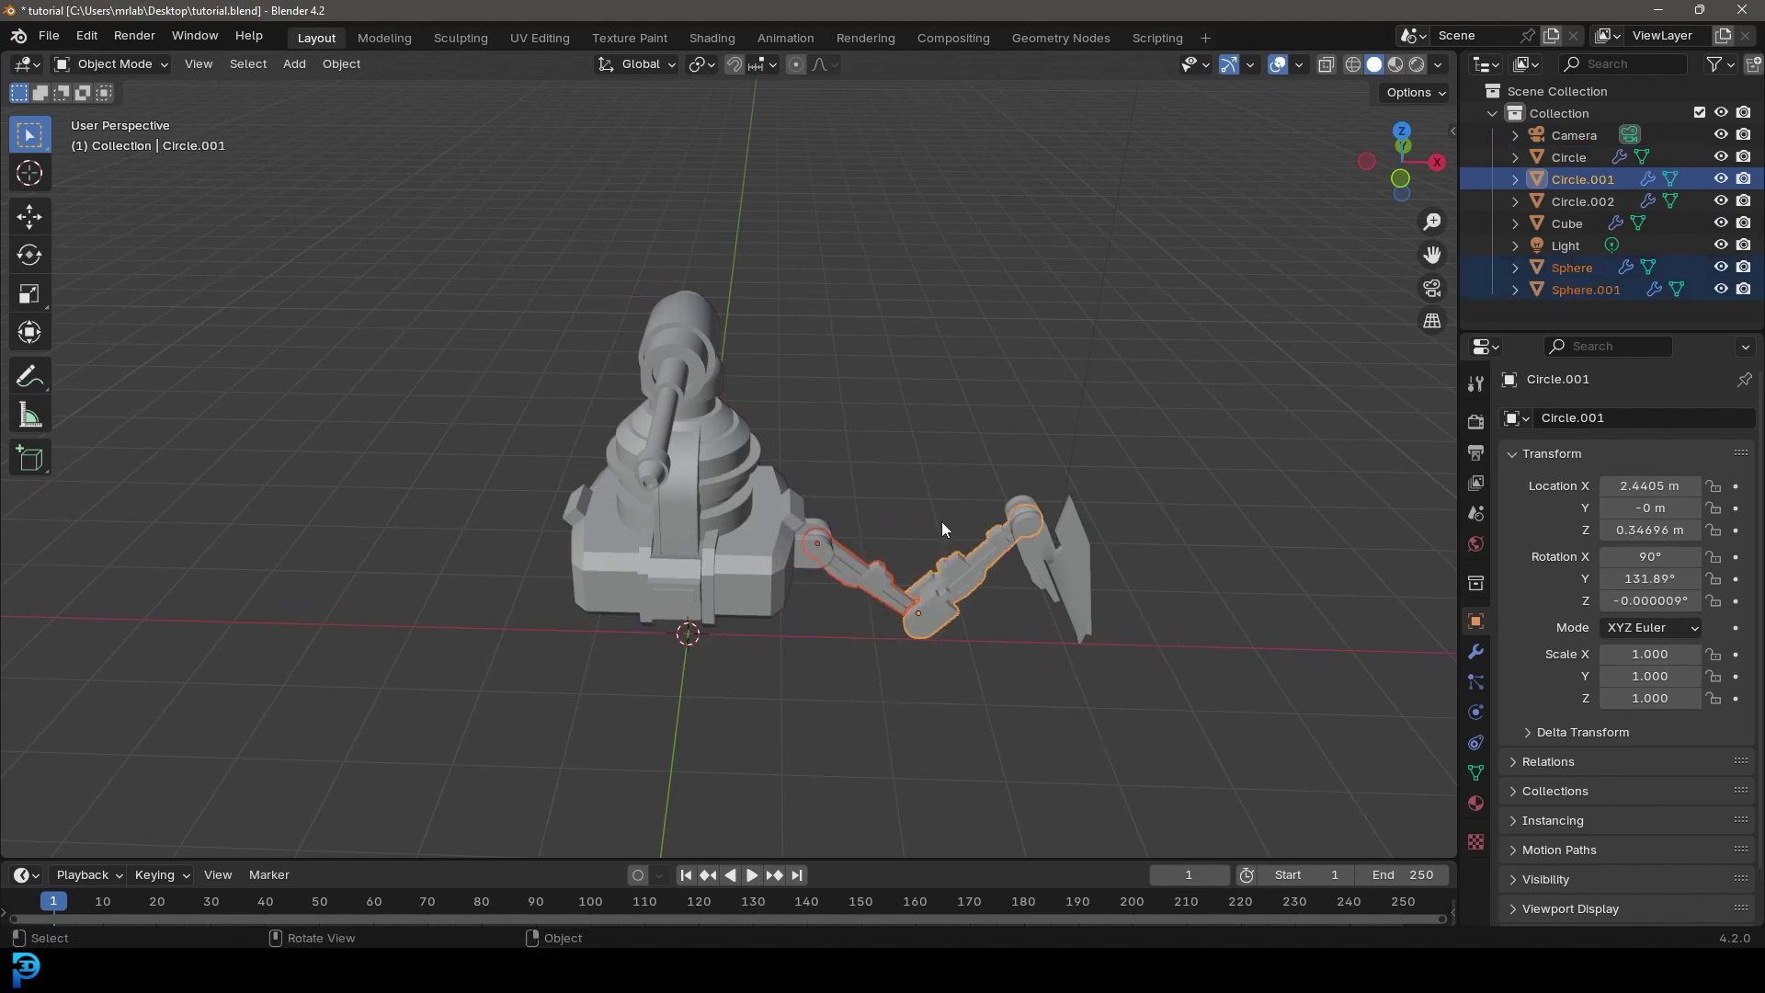
drag(845, 627, 936, 671)
drag(811, 676, 1045, 419)
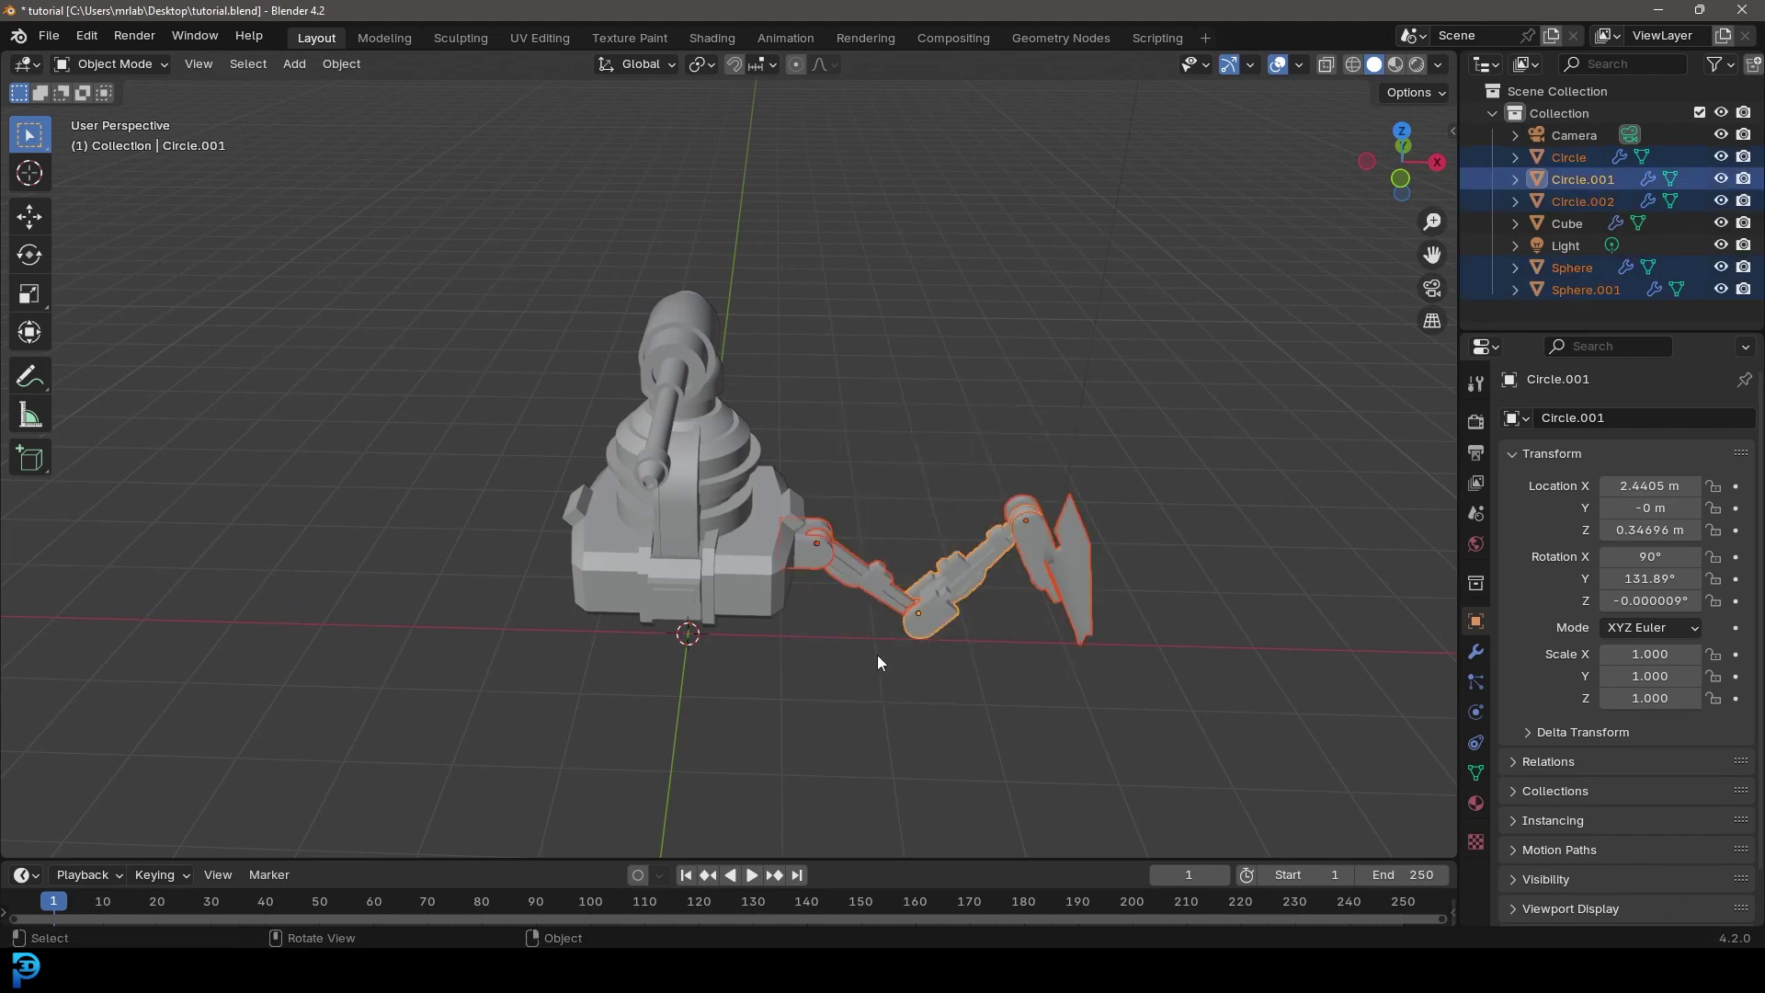
middle_drag(509, 392, 1028, 460)
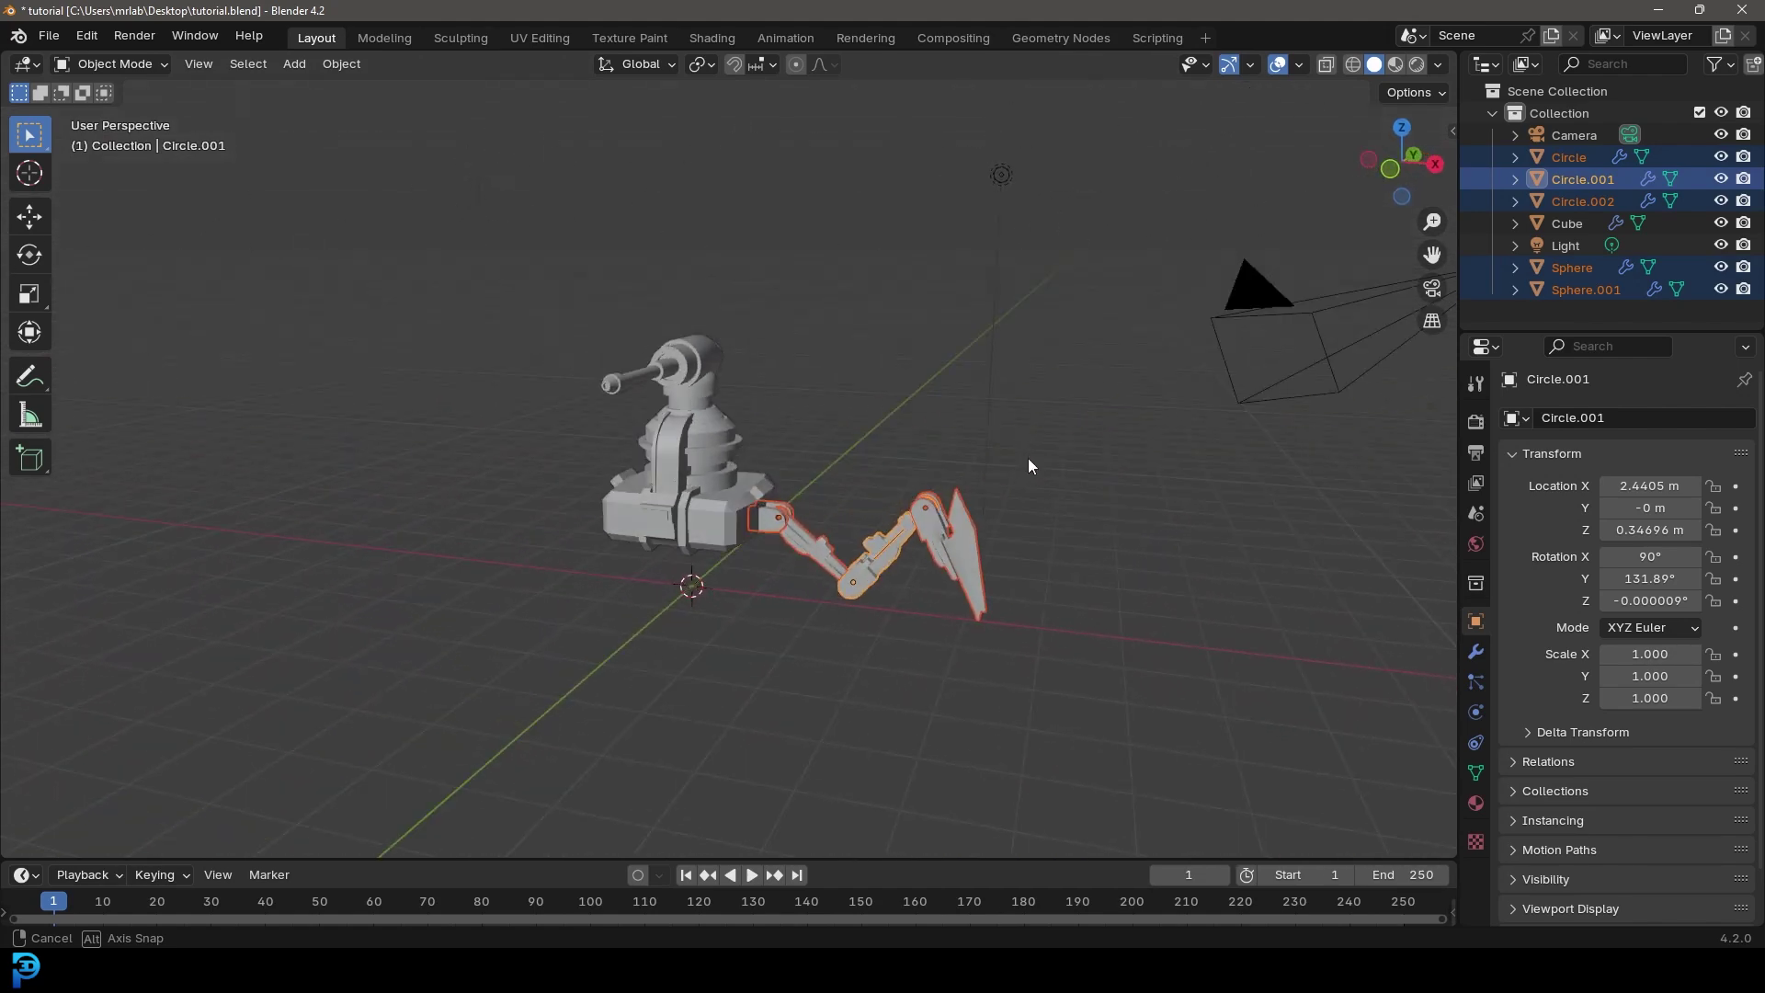
scroll(978, 503, up, 3)
key(alt+a)
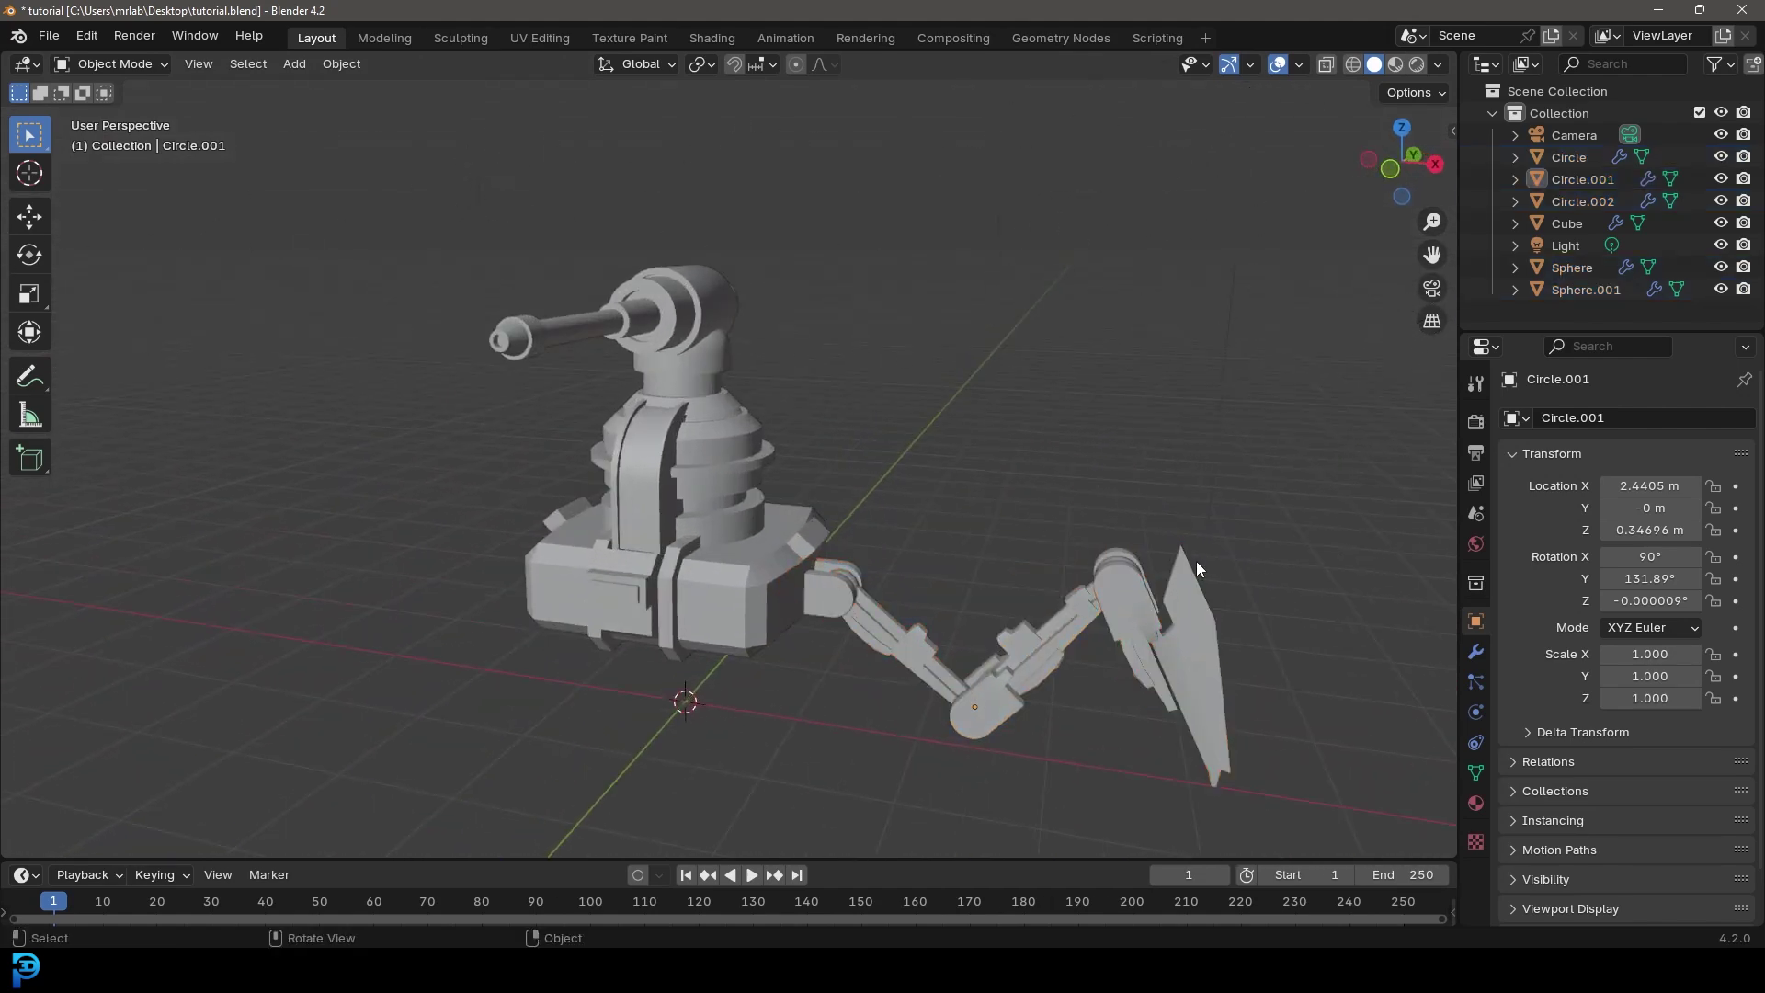